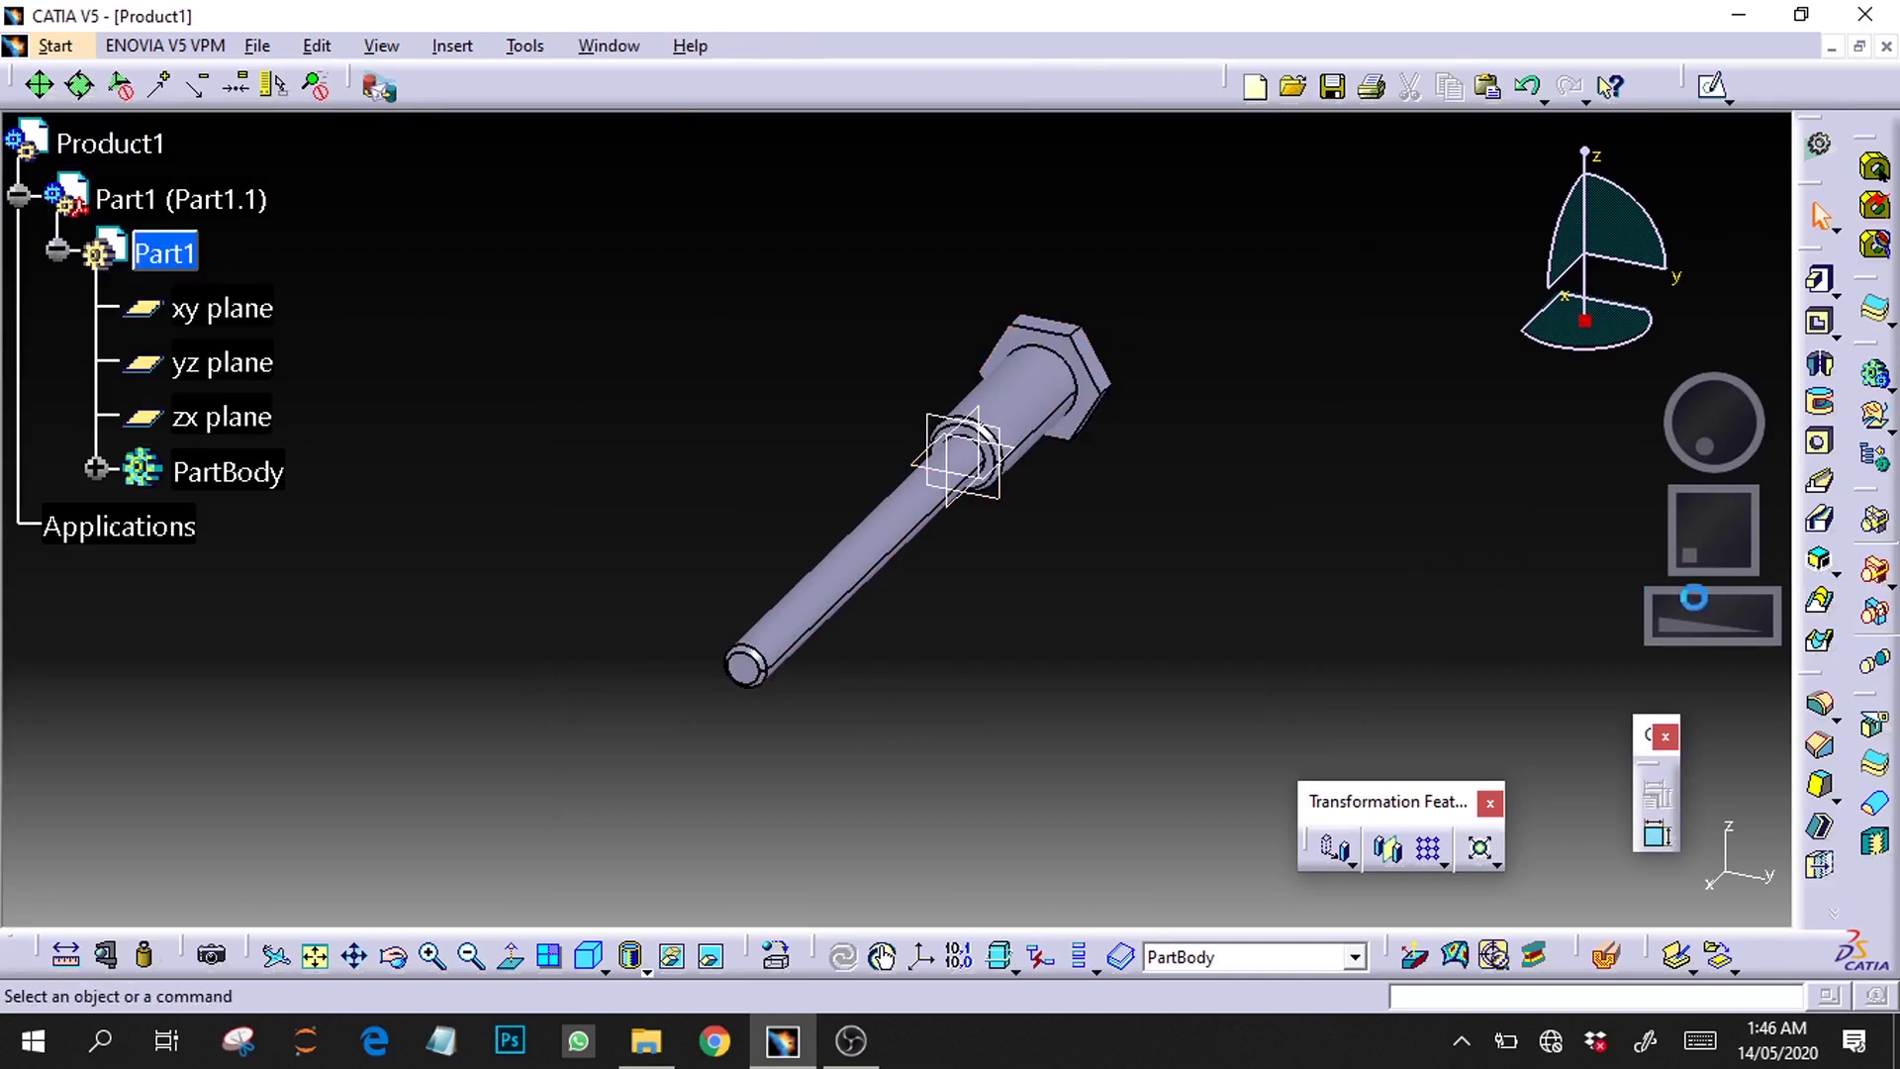
Step: Set the length of Pad.1, the bolt's thin shank, to 36.476 mm
{"action": "left_click_drag", "start_coordinate": [1703, 532], "coordinate": [1690, 542]}
{"action": "left_click_drag", "start_coordinate": [1704, 445], "coordinate": [1695, 443]}
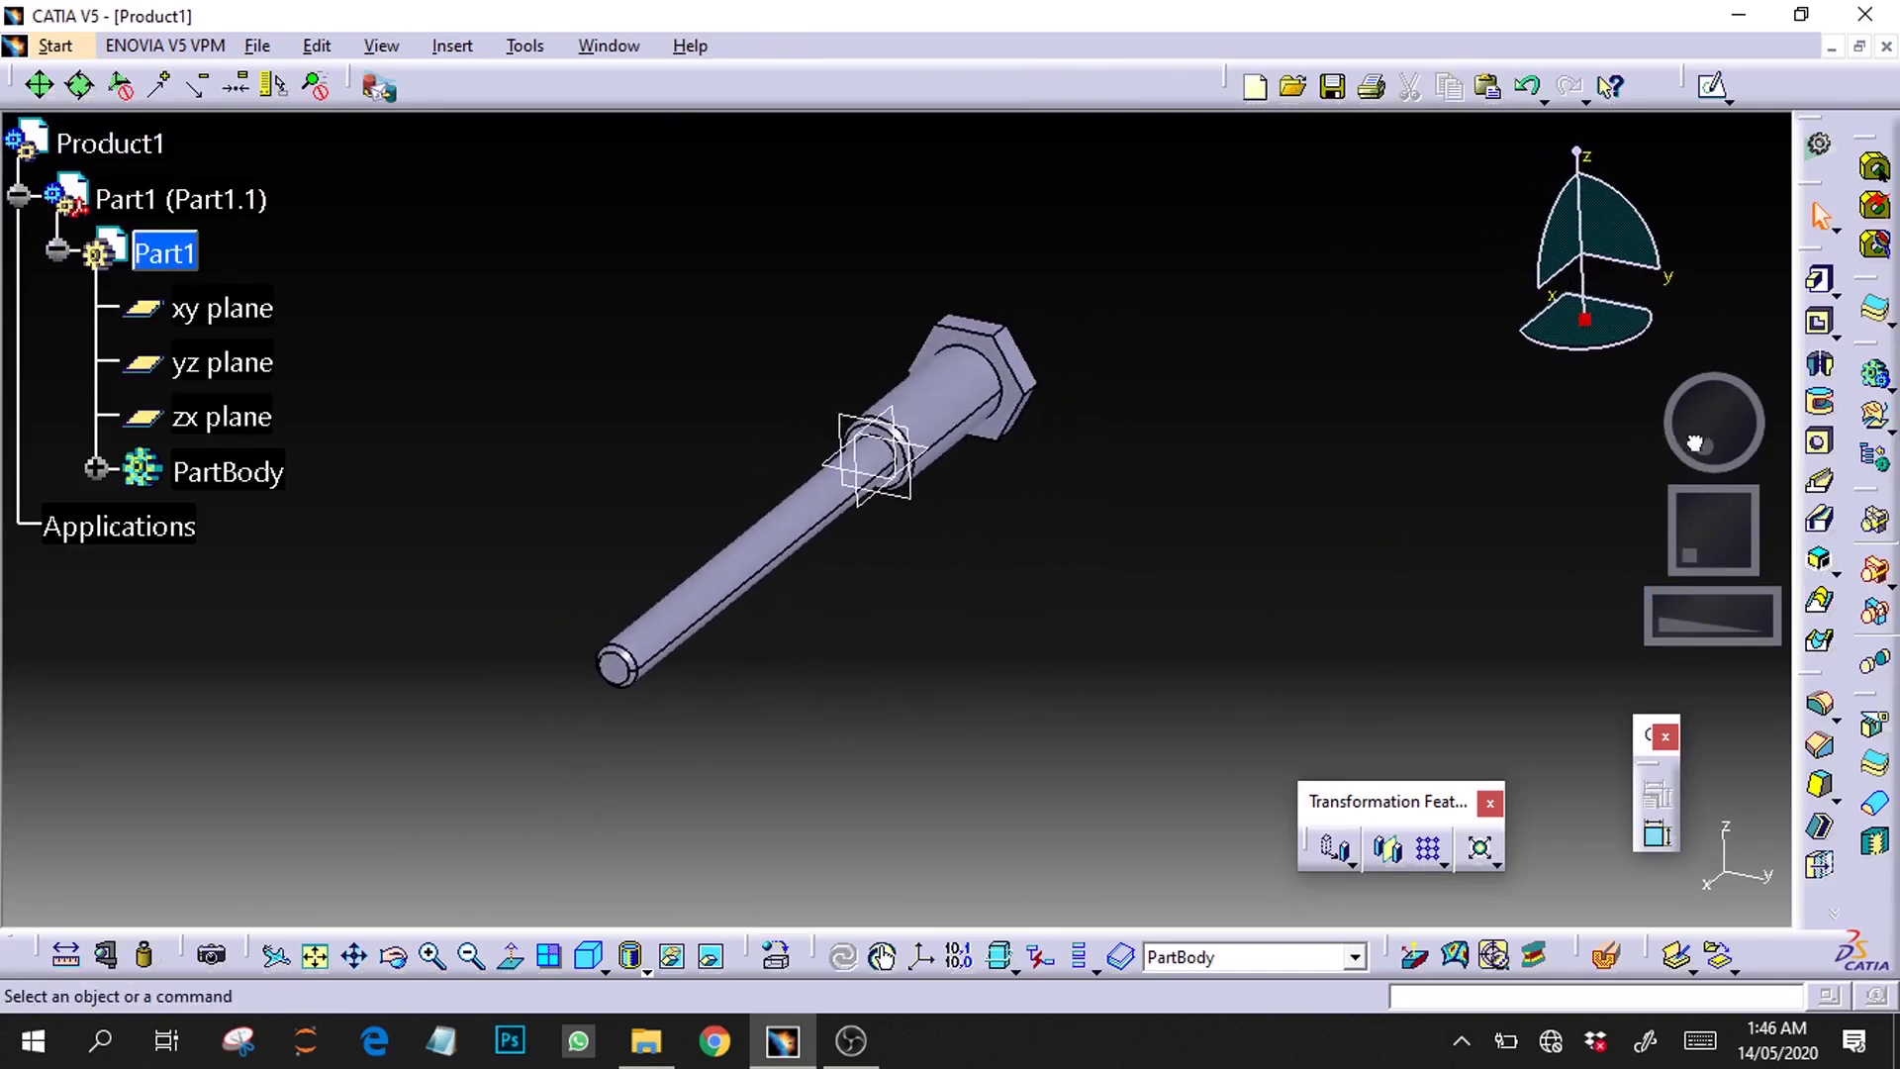
{"action": "left_click", "coordinate": [97, 470]}
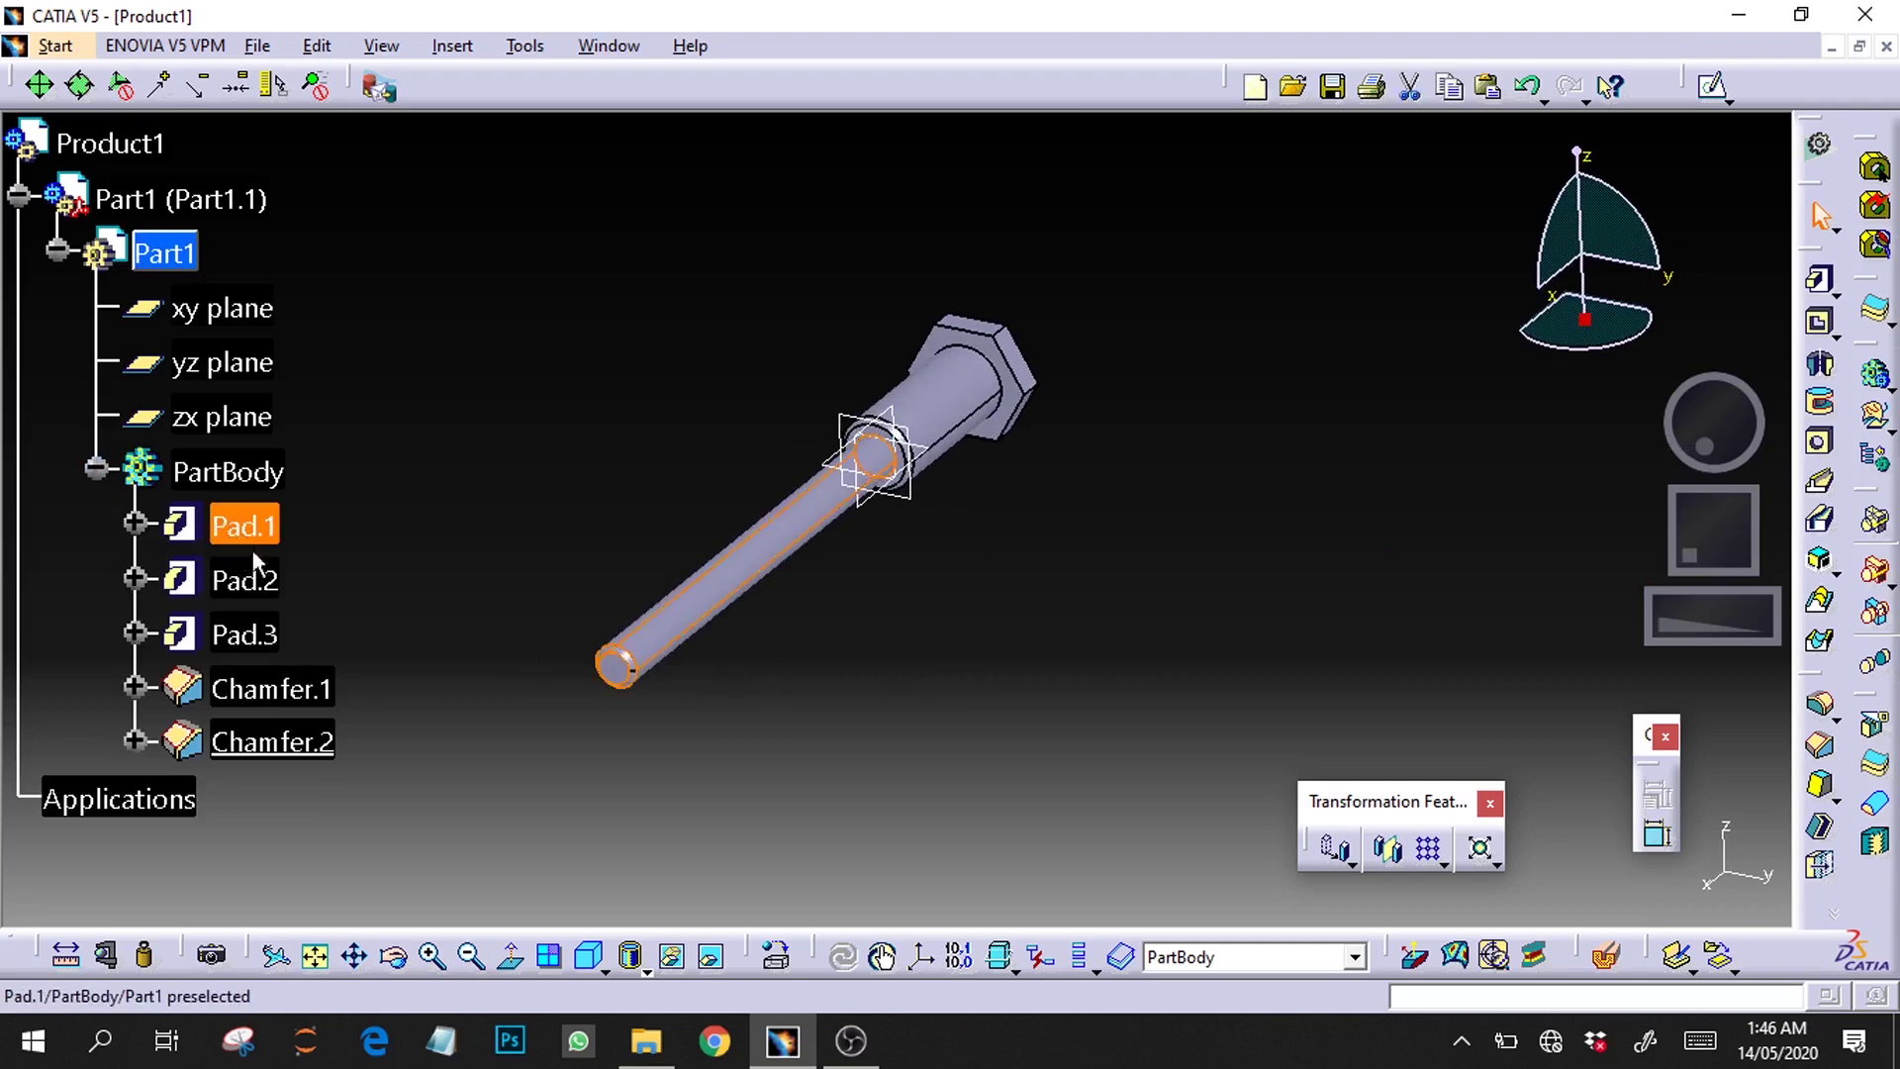
{"action": "double_click", "coordinate": [253, 524]}
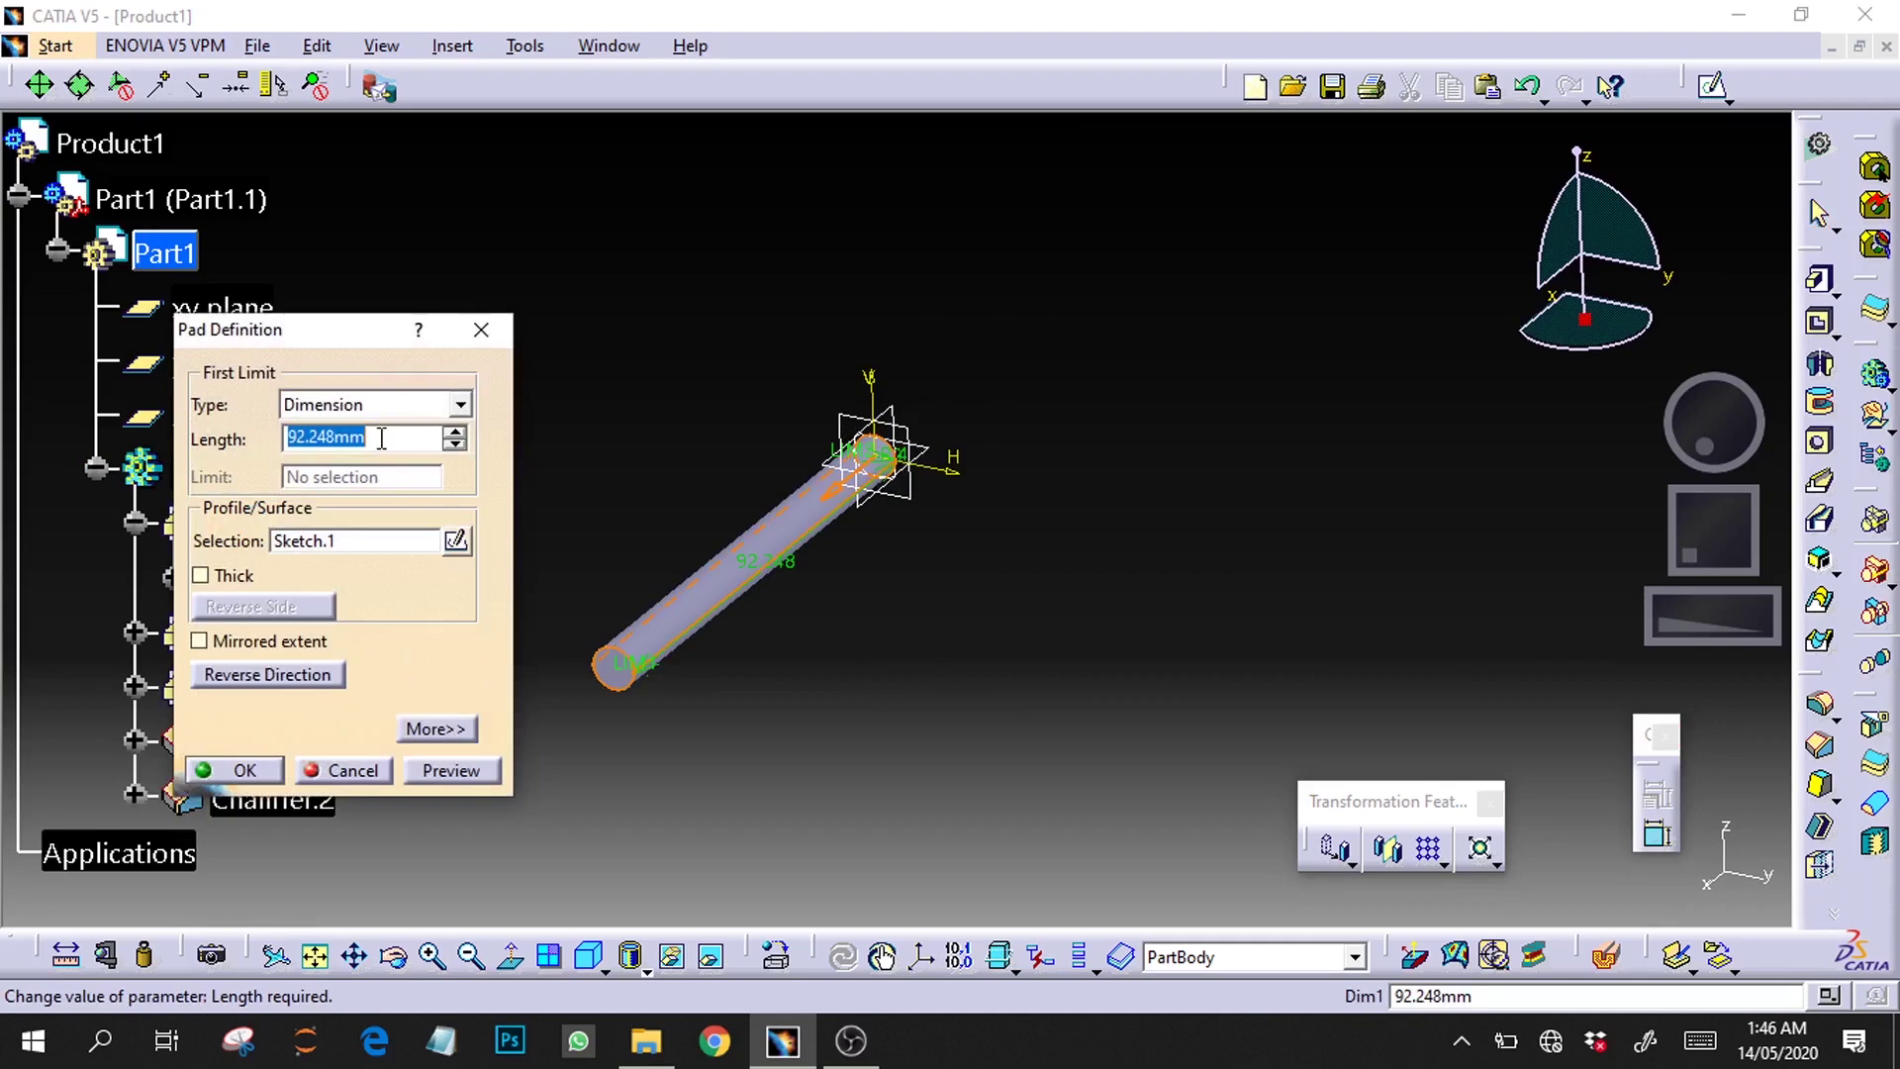
{"action": "type", "text": "36.476"}
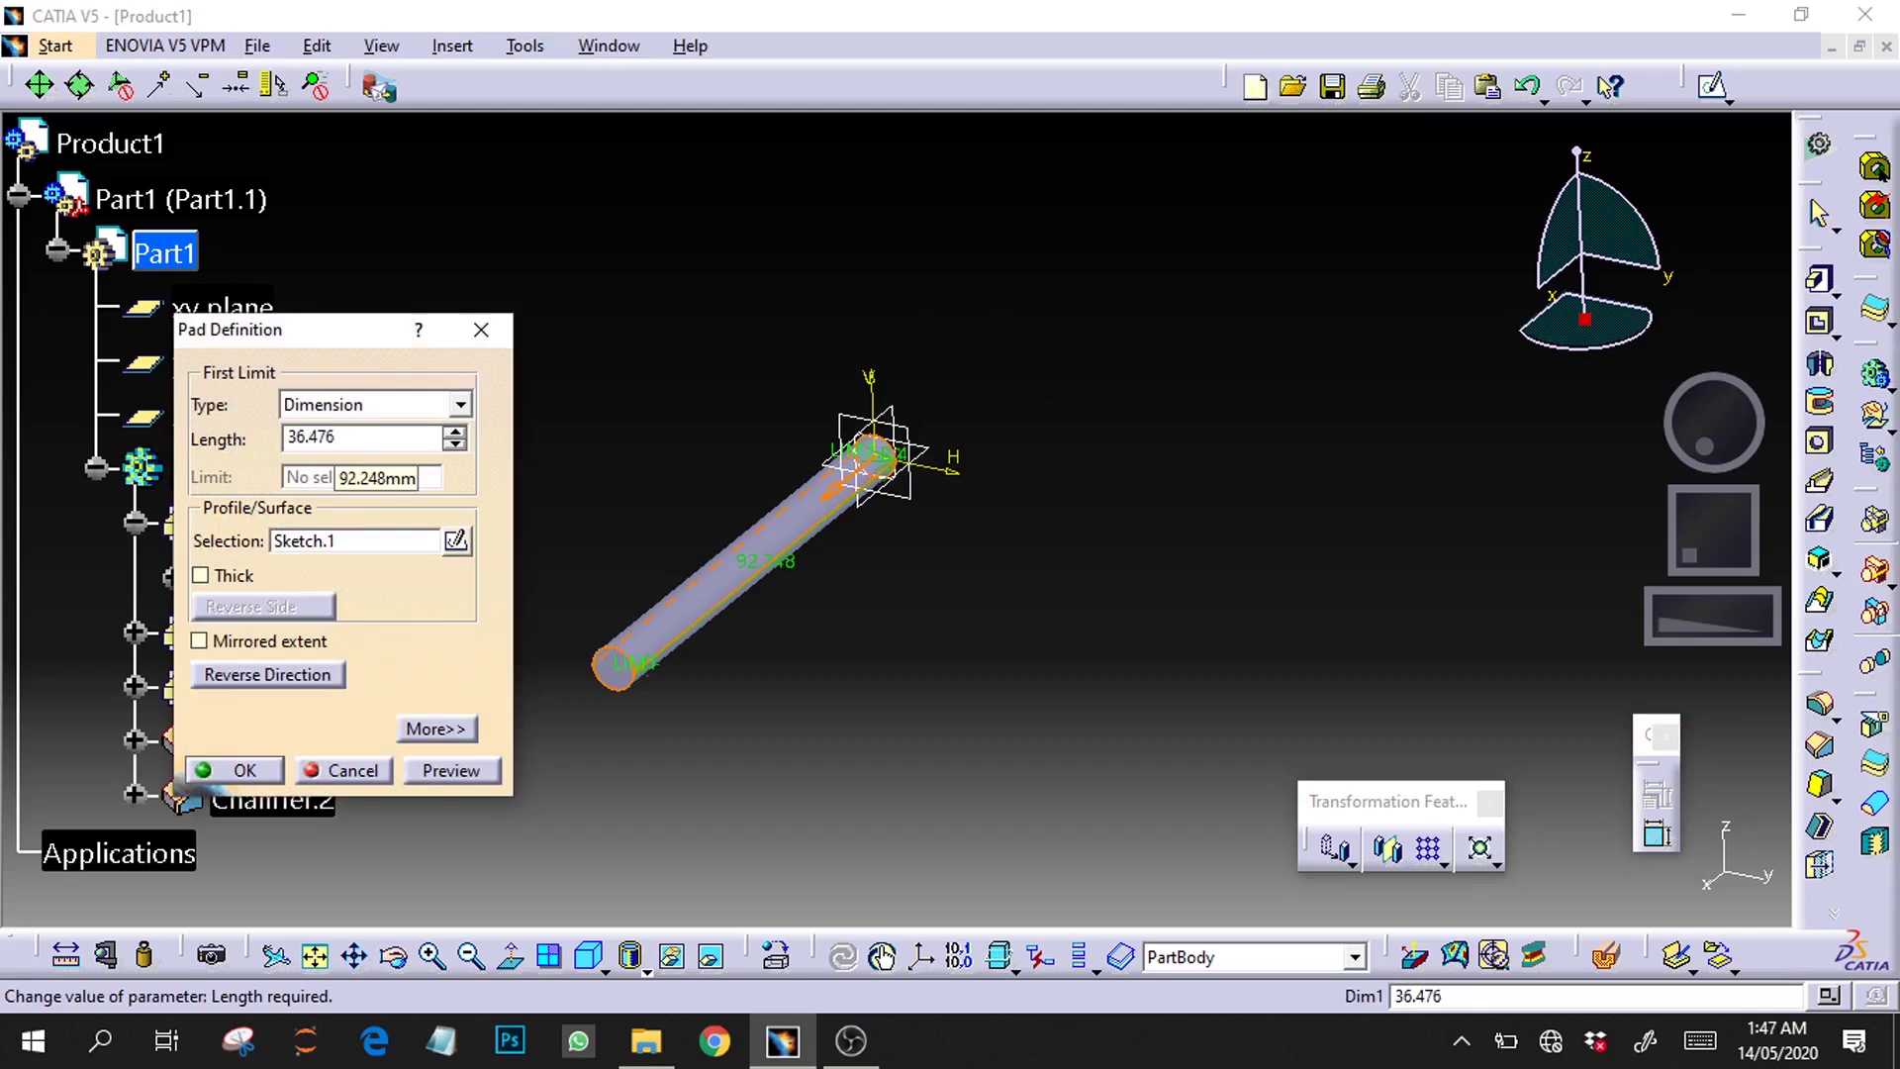
{"action": "left_click", "coordinate": [451, 770]}
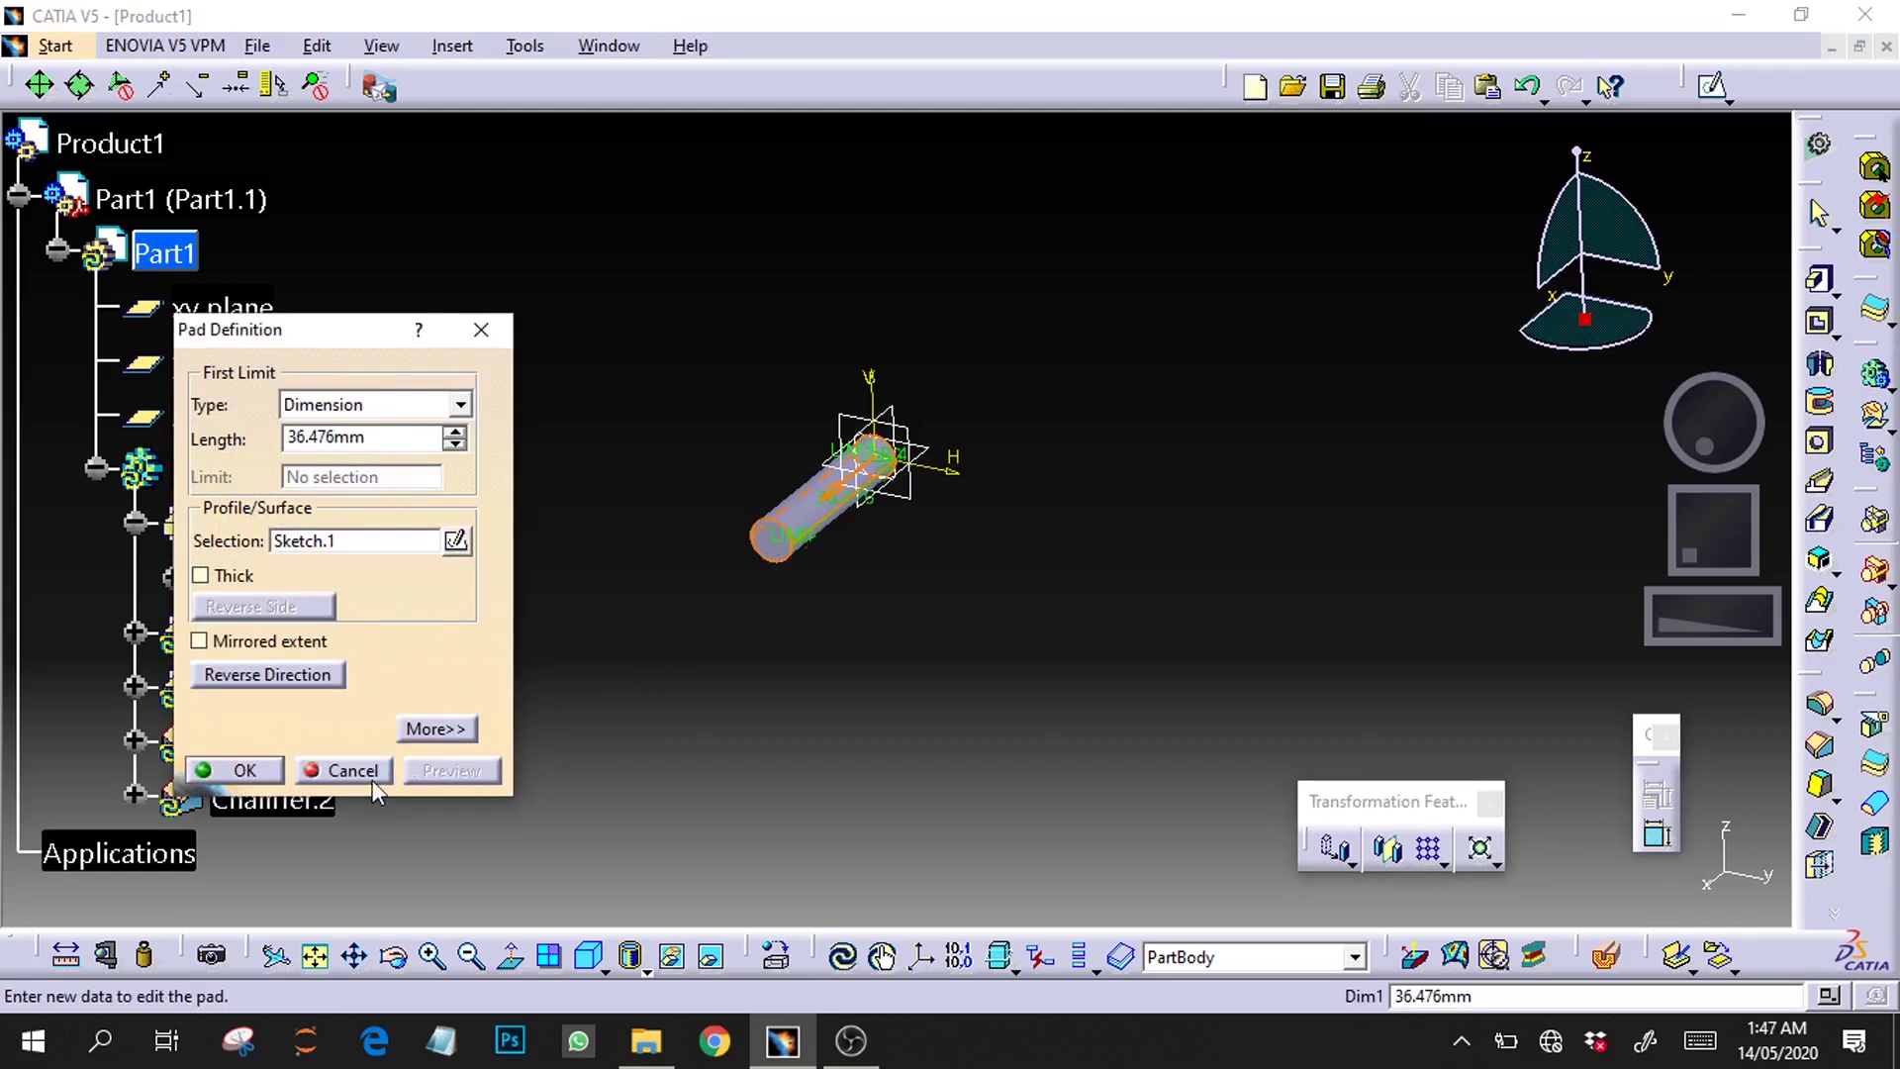
{"action": "left_click", "coordinate": [245, 771]}
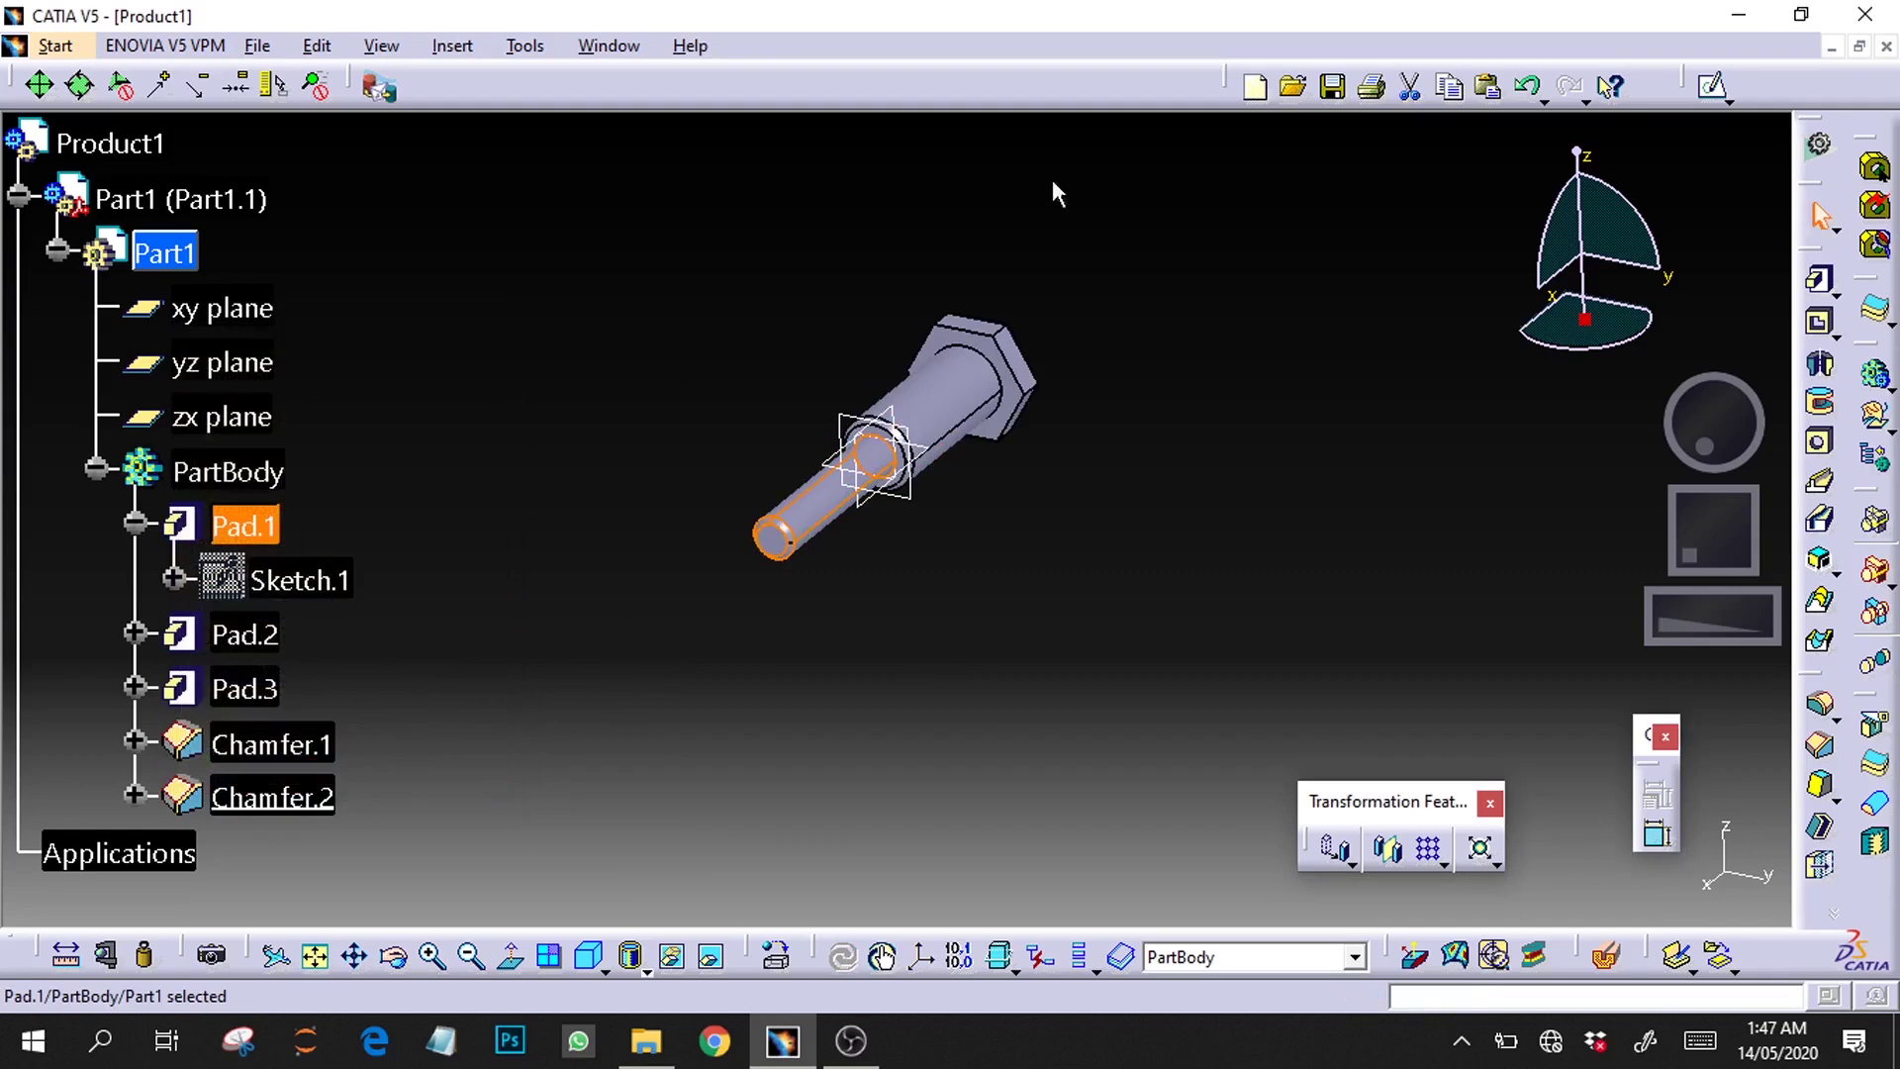
{"action": "left_click", "coordinate": [1023, 698]}
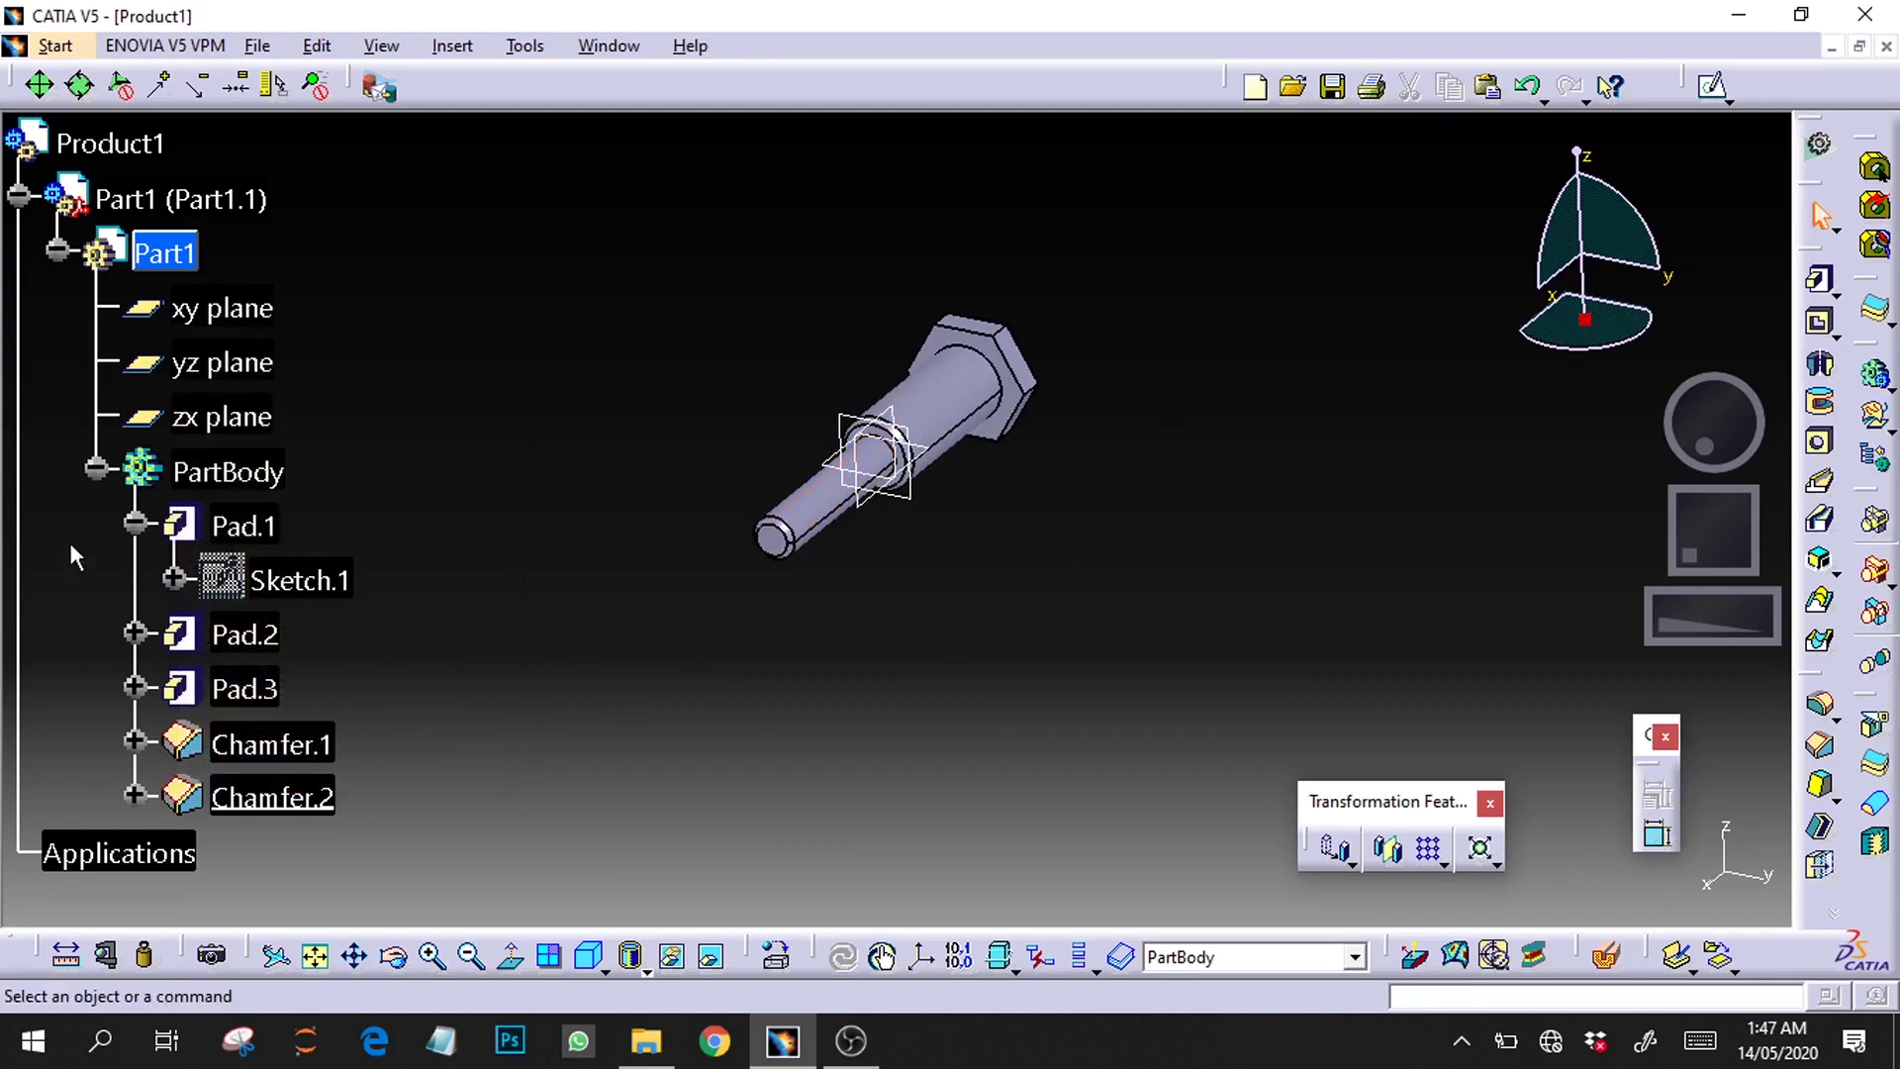
Step: Activate the top-level product Product1 and insert the existing Hex nut component into it
{"action": "left_click", "coordinate": [96, 469]}
{"action": "left_click", "coordinate": [57, 251]}
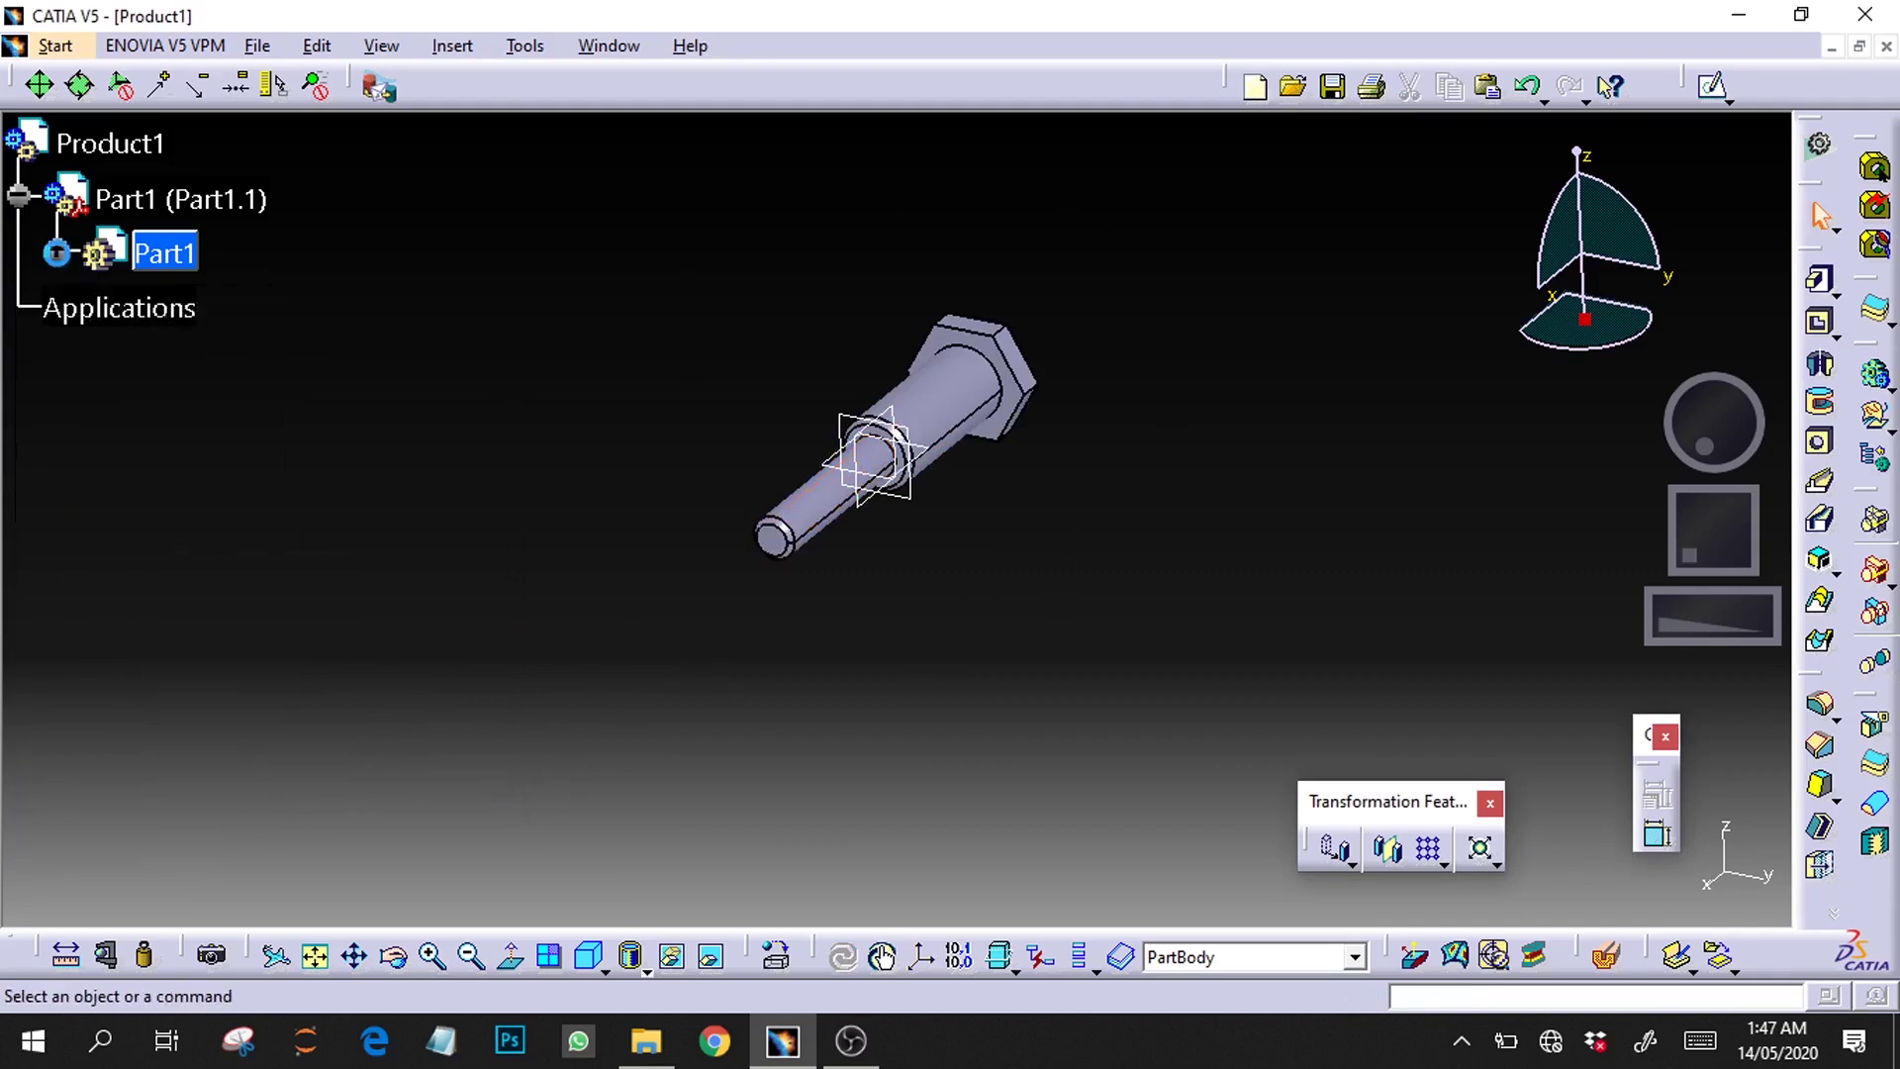
{"action": "double_click", "coordinate": [117, 148]}
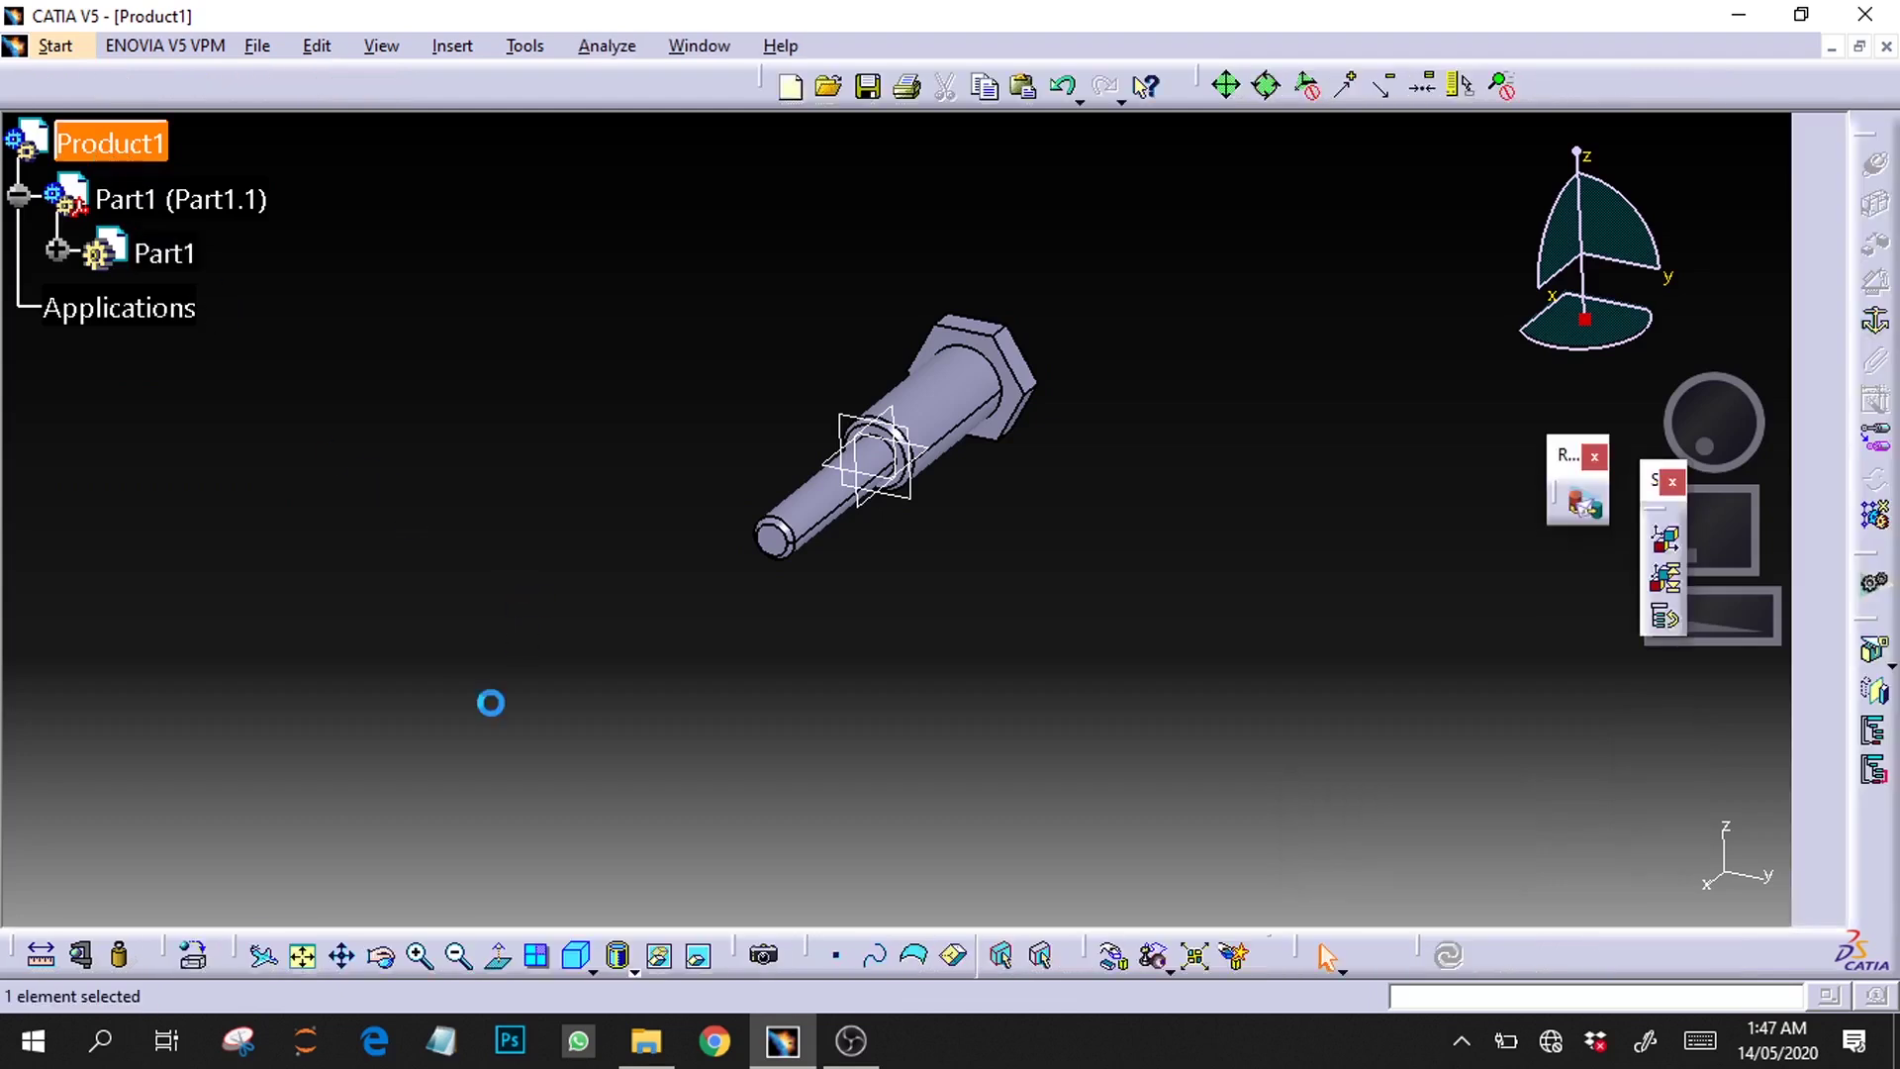
{"action": "left_click_drag", "start_coordinate": [1752, 547], "coordinate": [1803, 620]}
{"action": "left_click", "coordinate": [452, 46]}
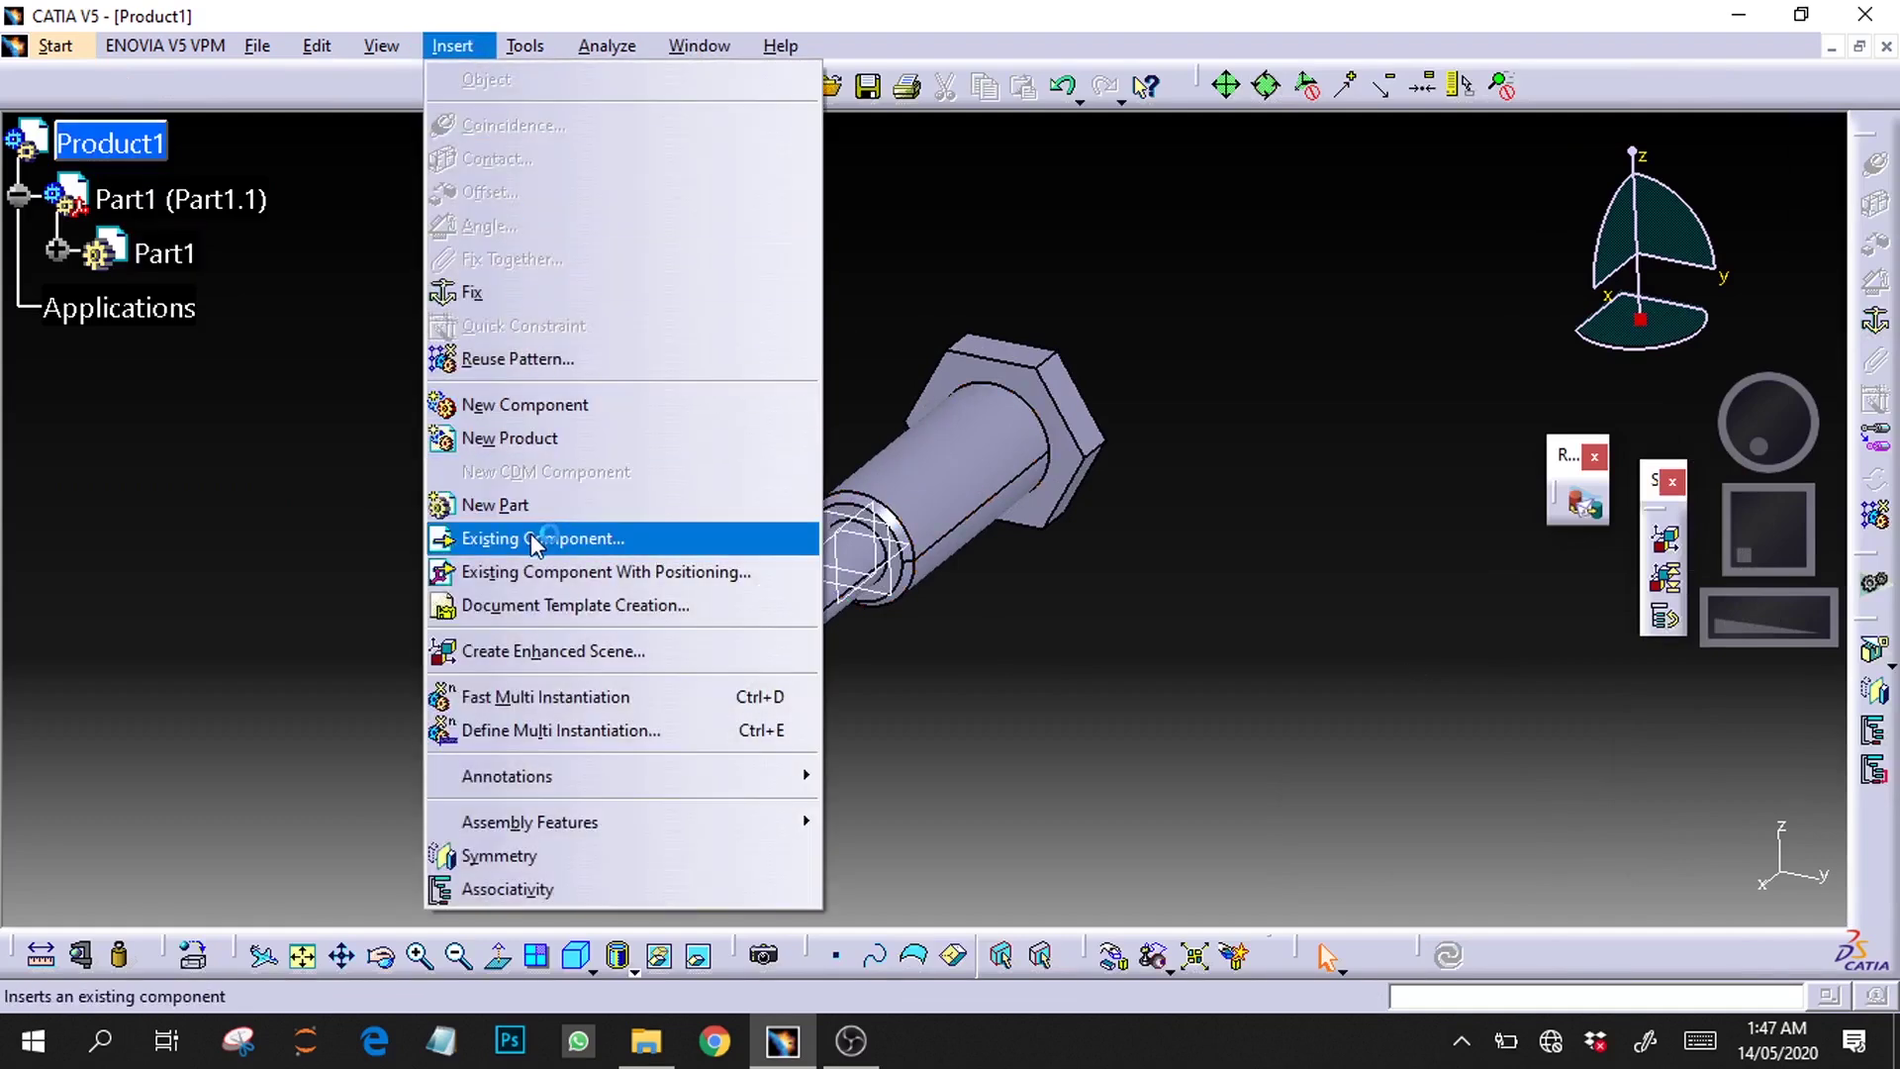
{"action": "left_click", "coordinate": [532, 541]}
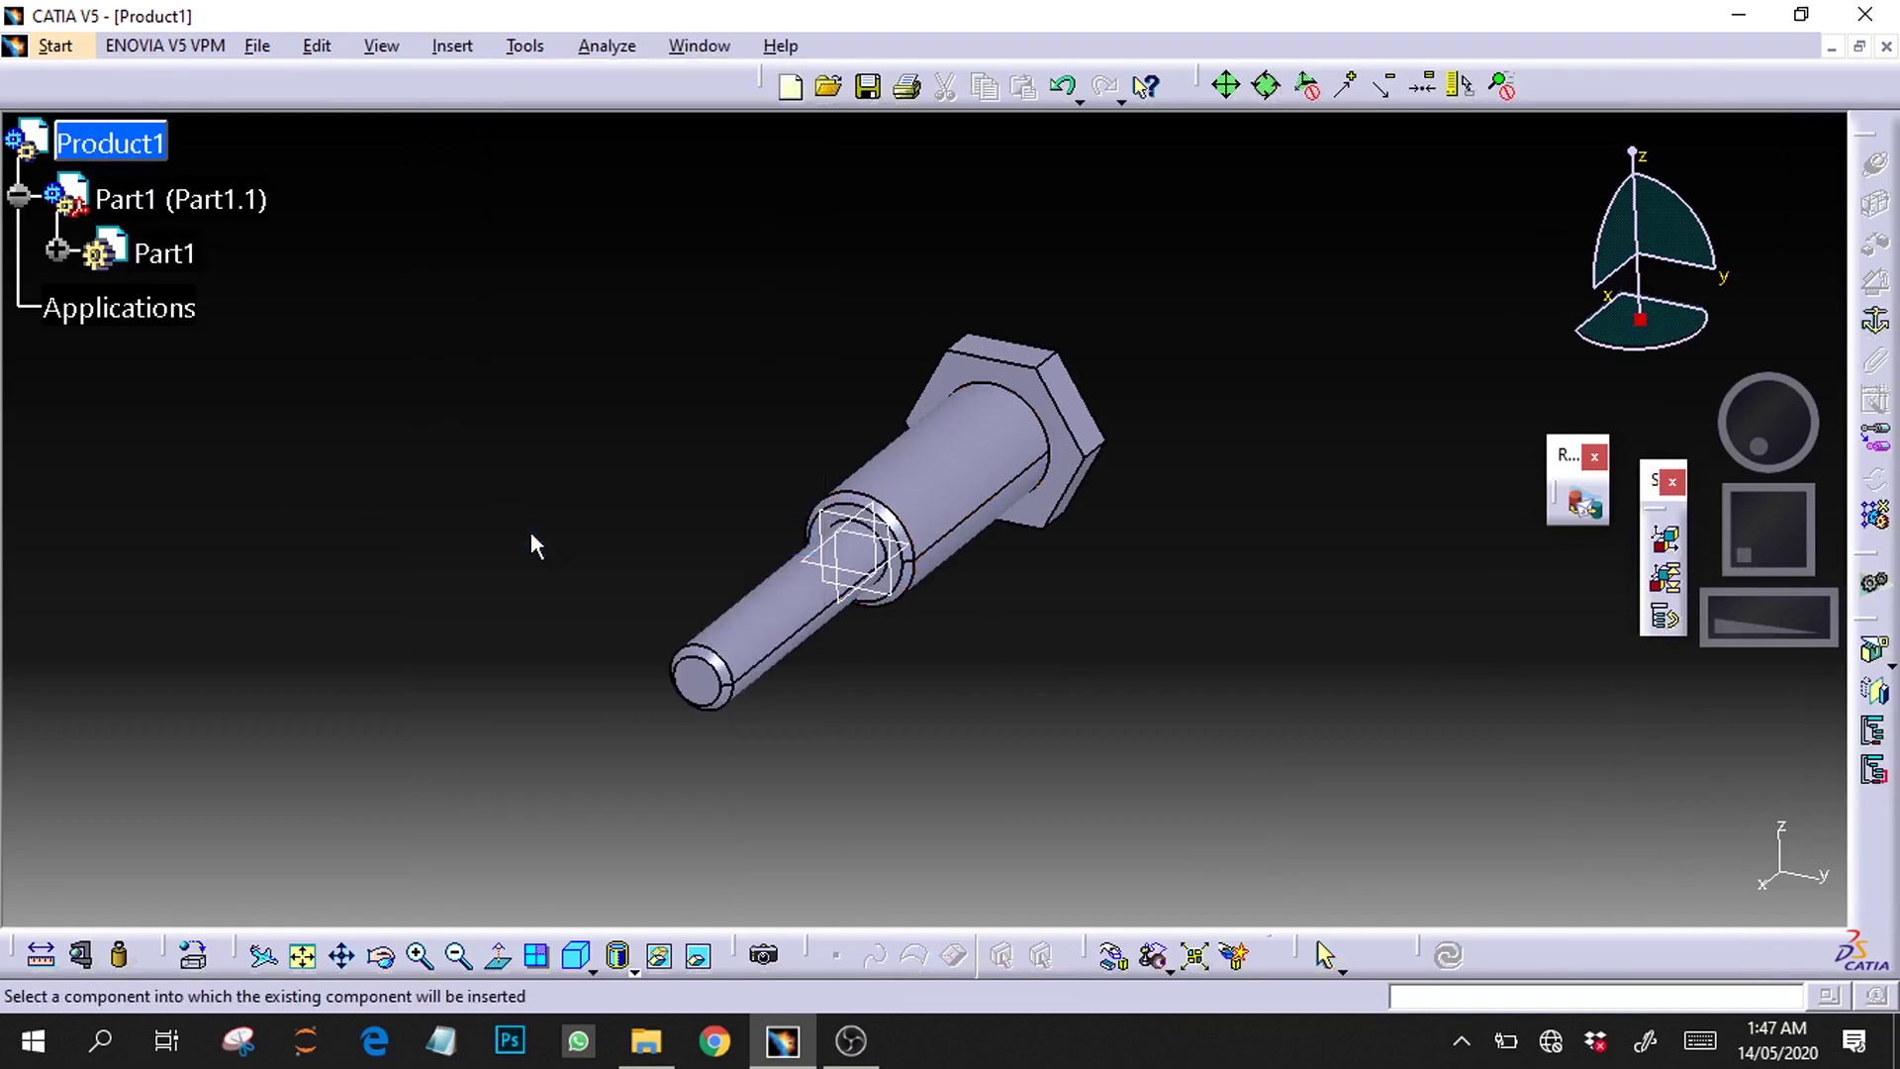
{"action": "left_click", "coordinate": [109, 142]}
{"action": "left_click", "coordinate": [779, 329]}
{"action": "left_click", "coordinate": [1273, 692]}
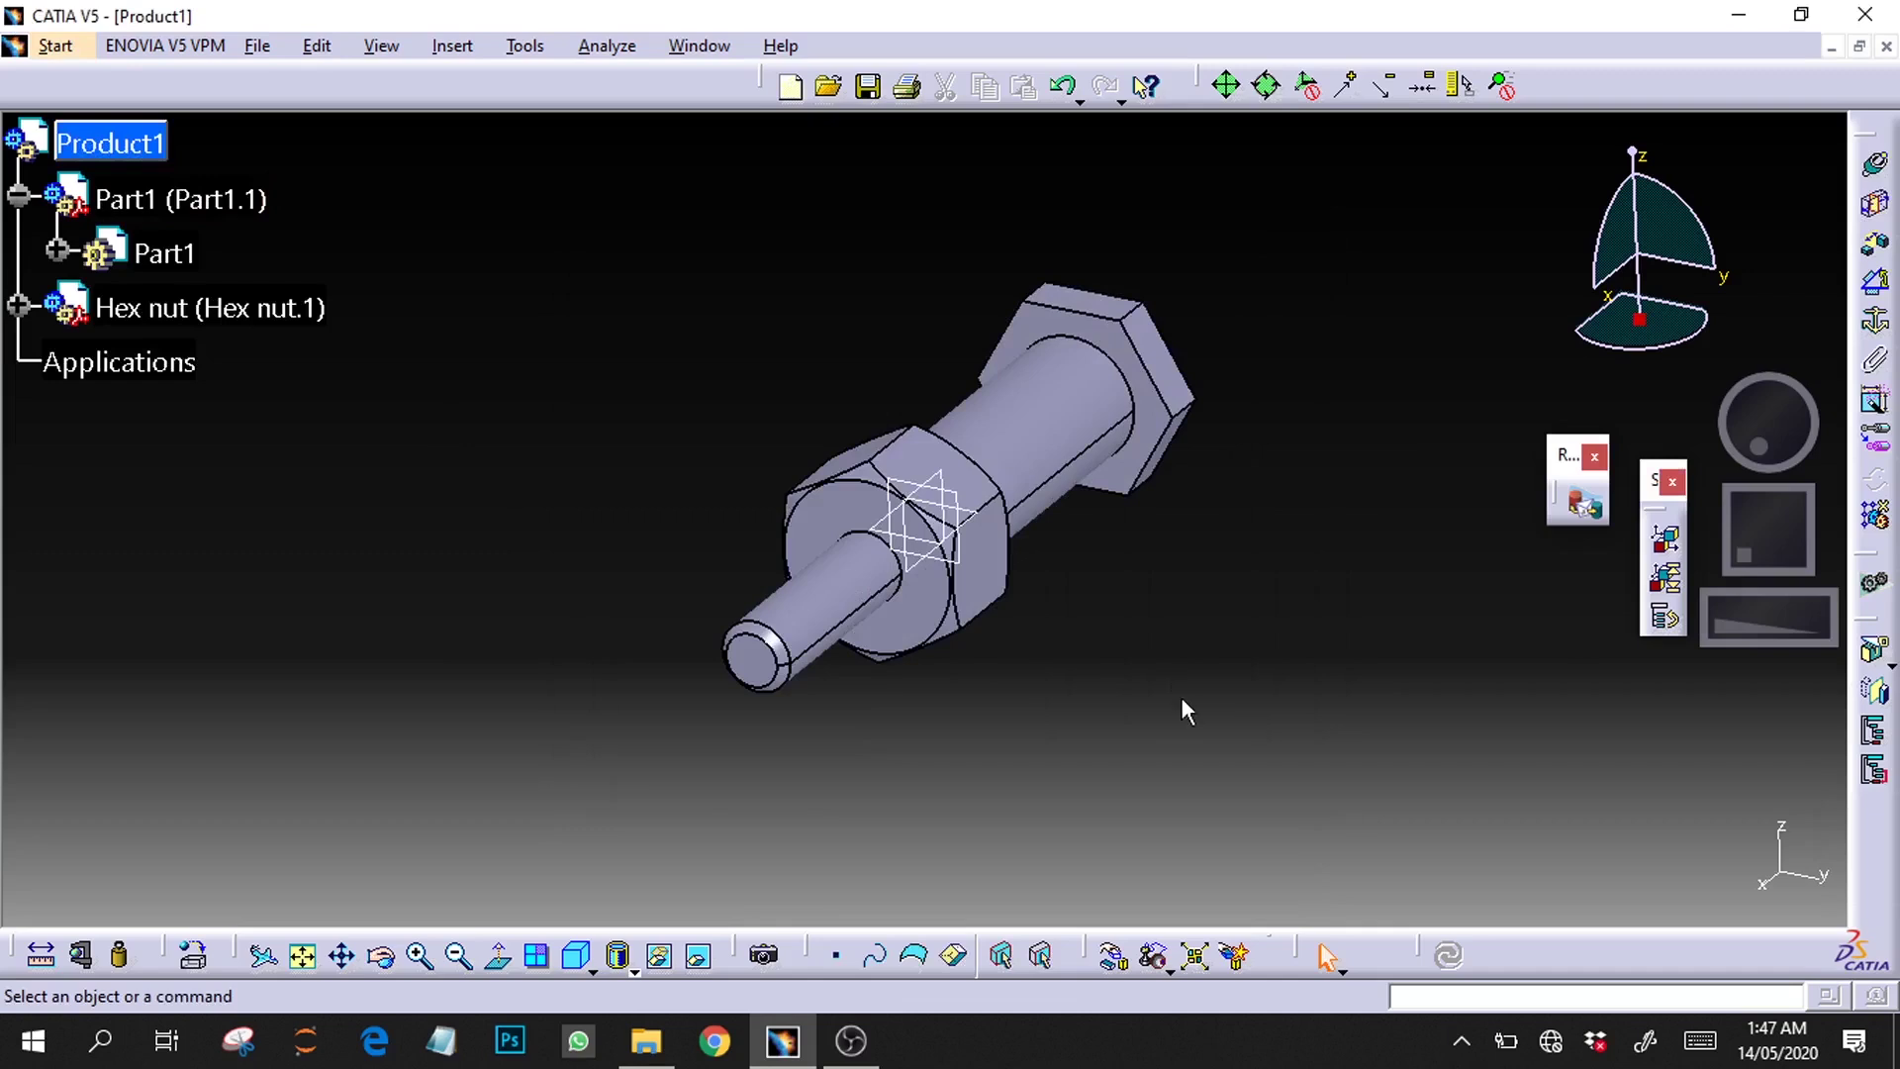
Step: Move the hex nut along the X axis off the bolt's shank, its outer face about 27 mm beyond the shank end
{"action": "left_click", "coordinate": [1113, 958]}
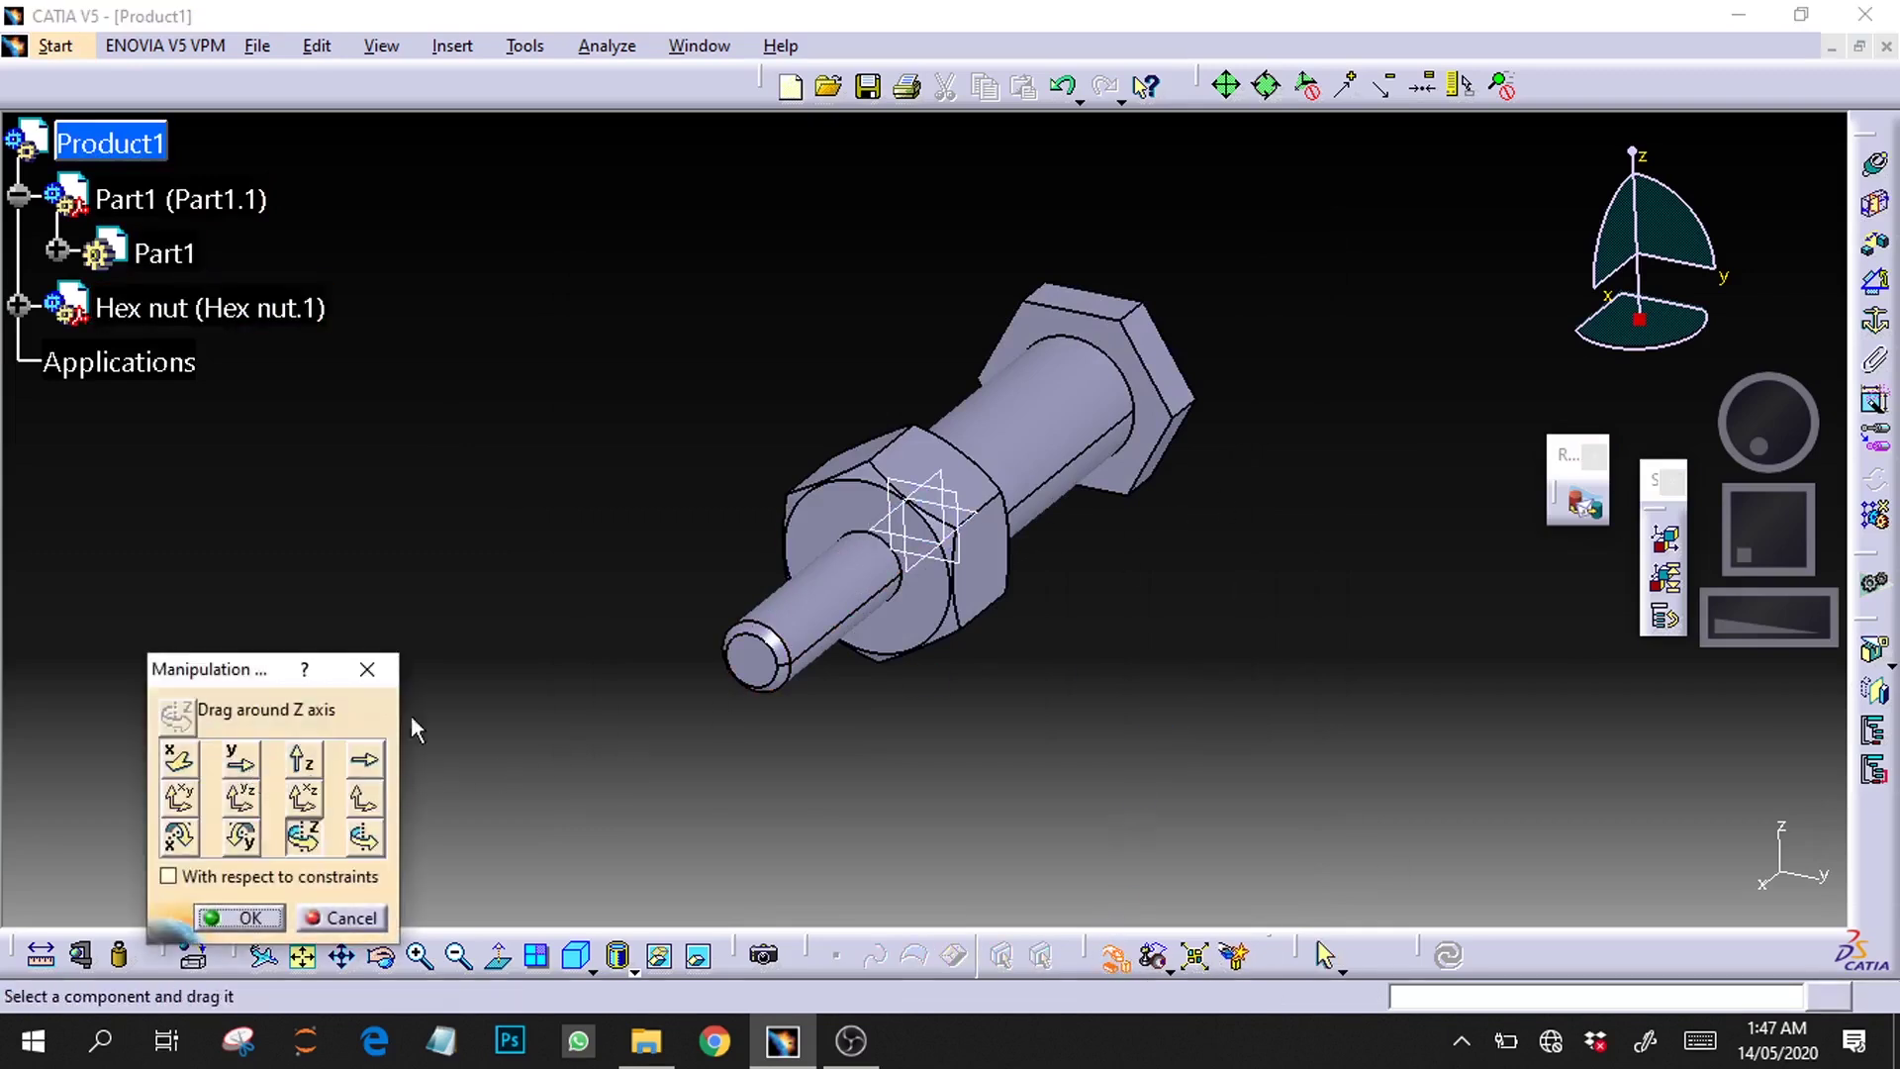
{"action": "left_click", "coordinate": [179, 759]}
{"action": "left_click_drag", "start_coordinate": [798, 551], "coordinate": [521, 666]}
{"action": "left_click", "coordinate": [367, 668]}
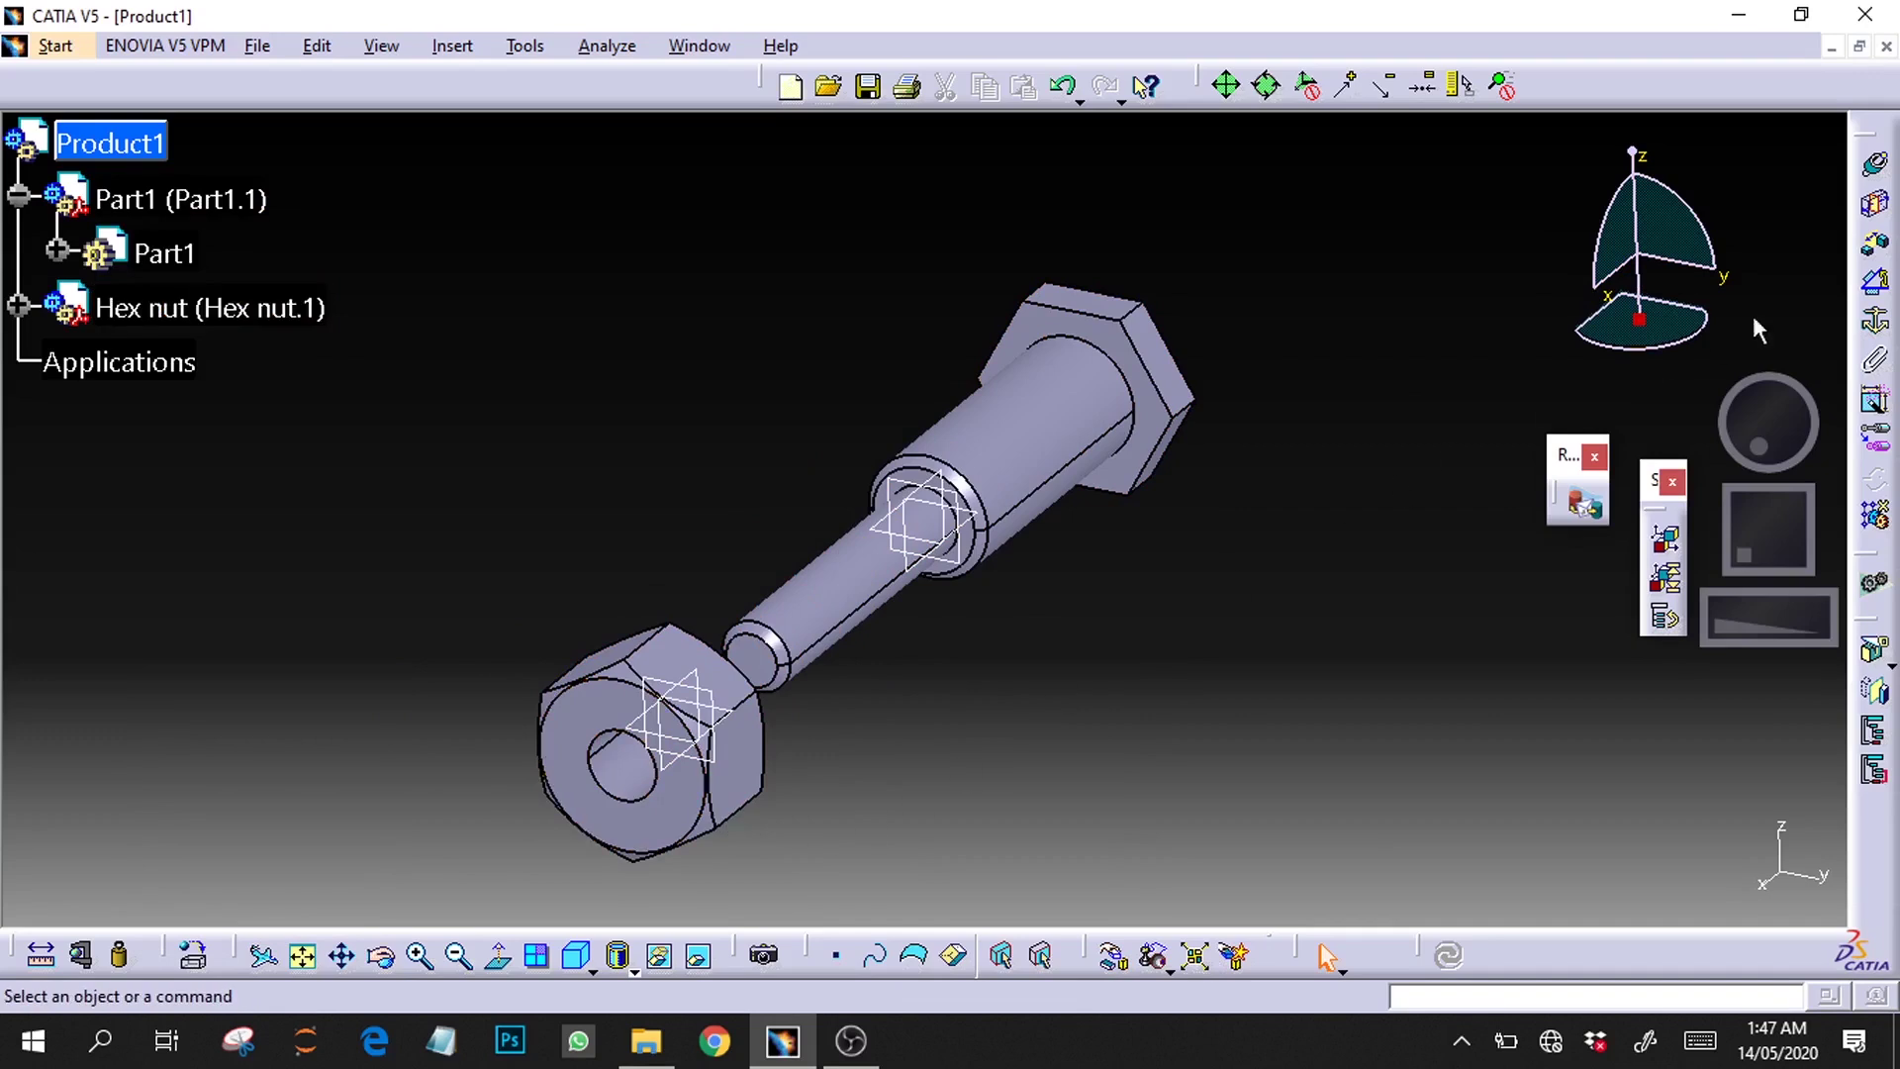
Step: Add a coincidence constraint between the hex nut's hole axis and the axis of the bolt's thin shank
{"action": "left_click", "coordinate": [1874, 165]}
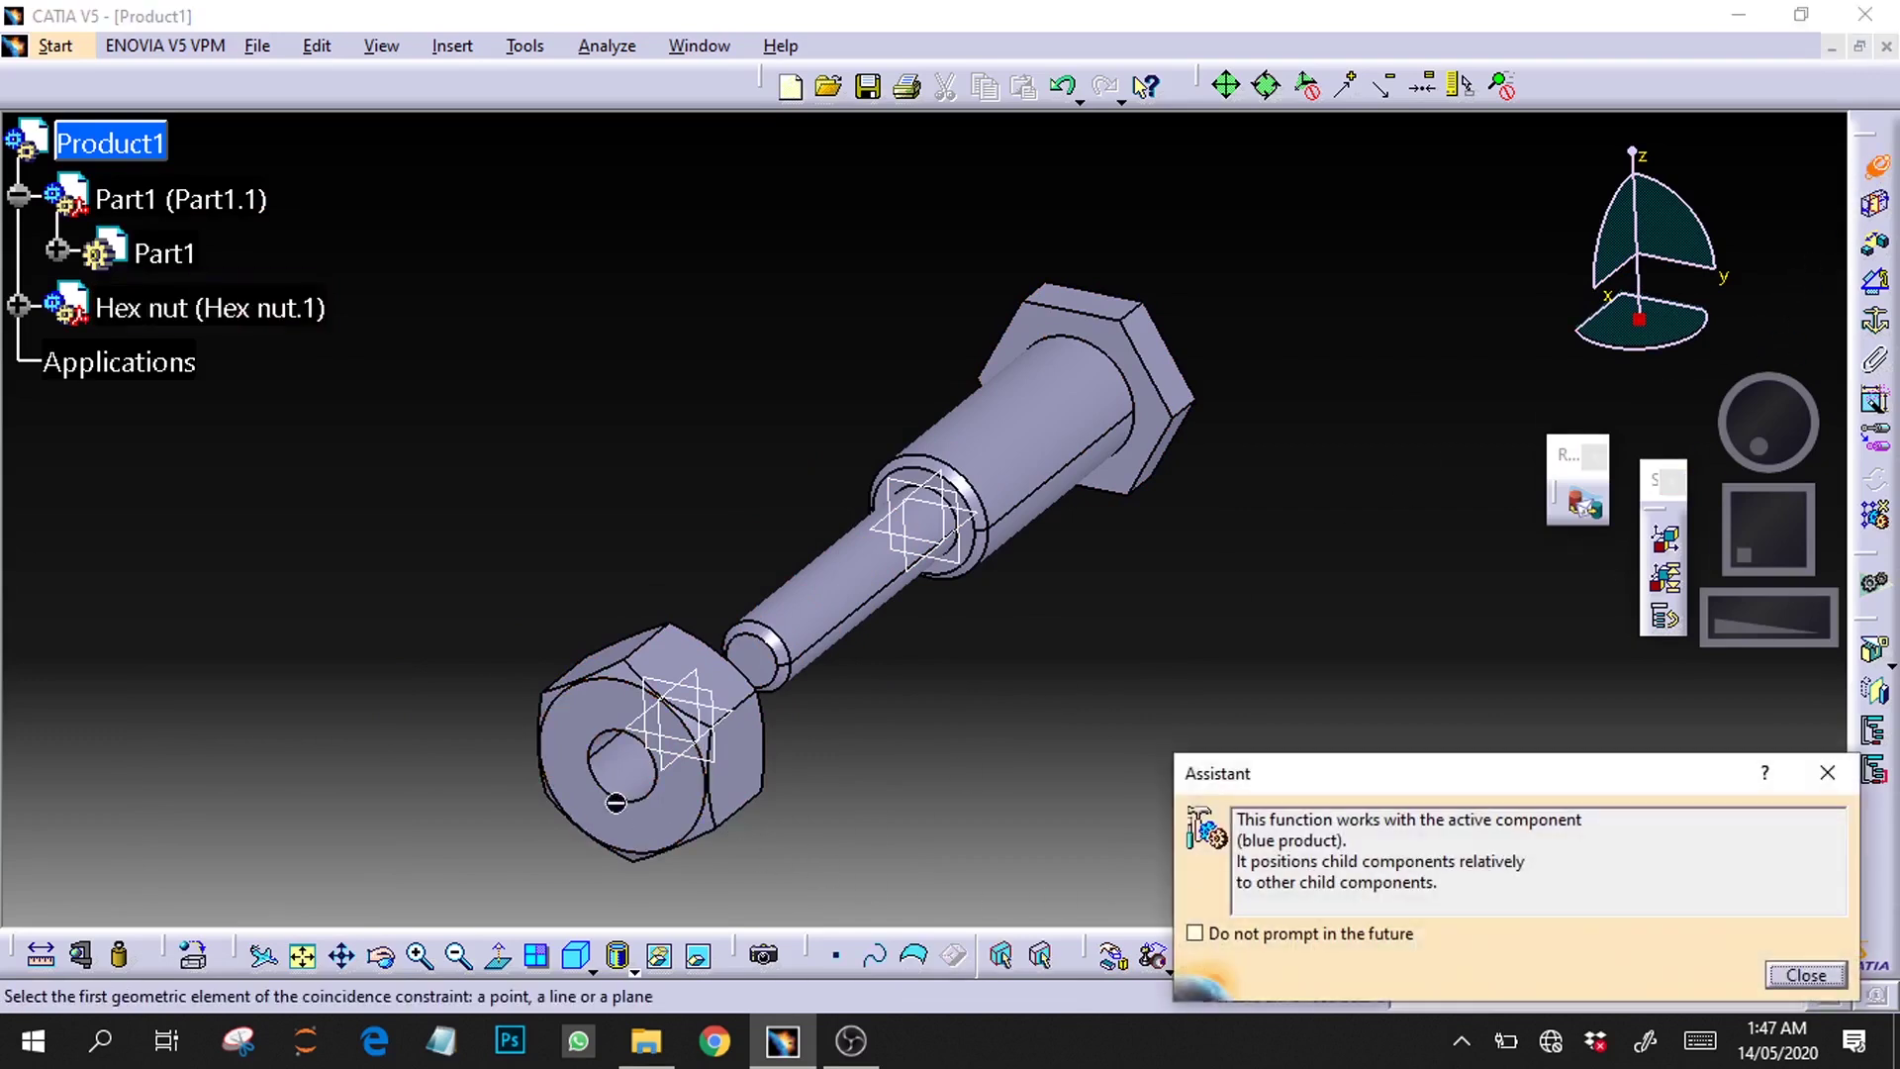
{"action": "left_click", "coordinate": [623, 777]}
{"action": "left_click", "coordinate": [861, 589]}
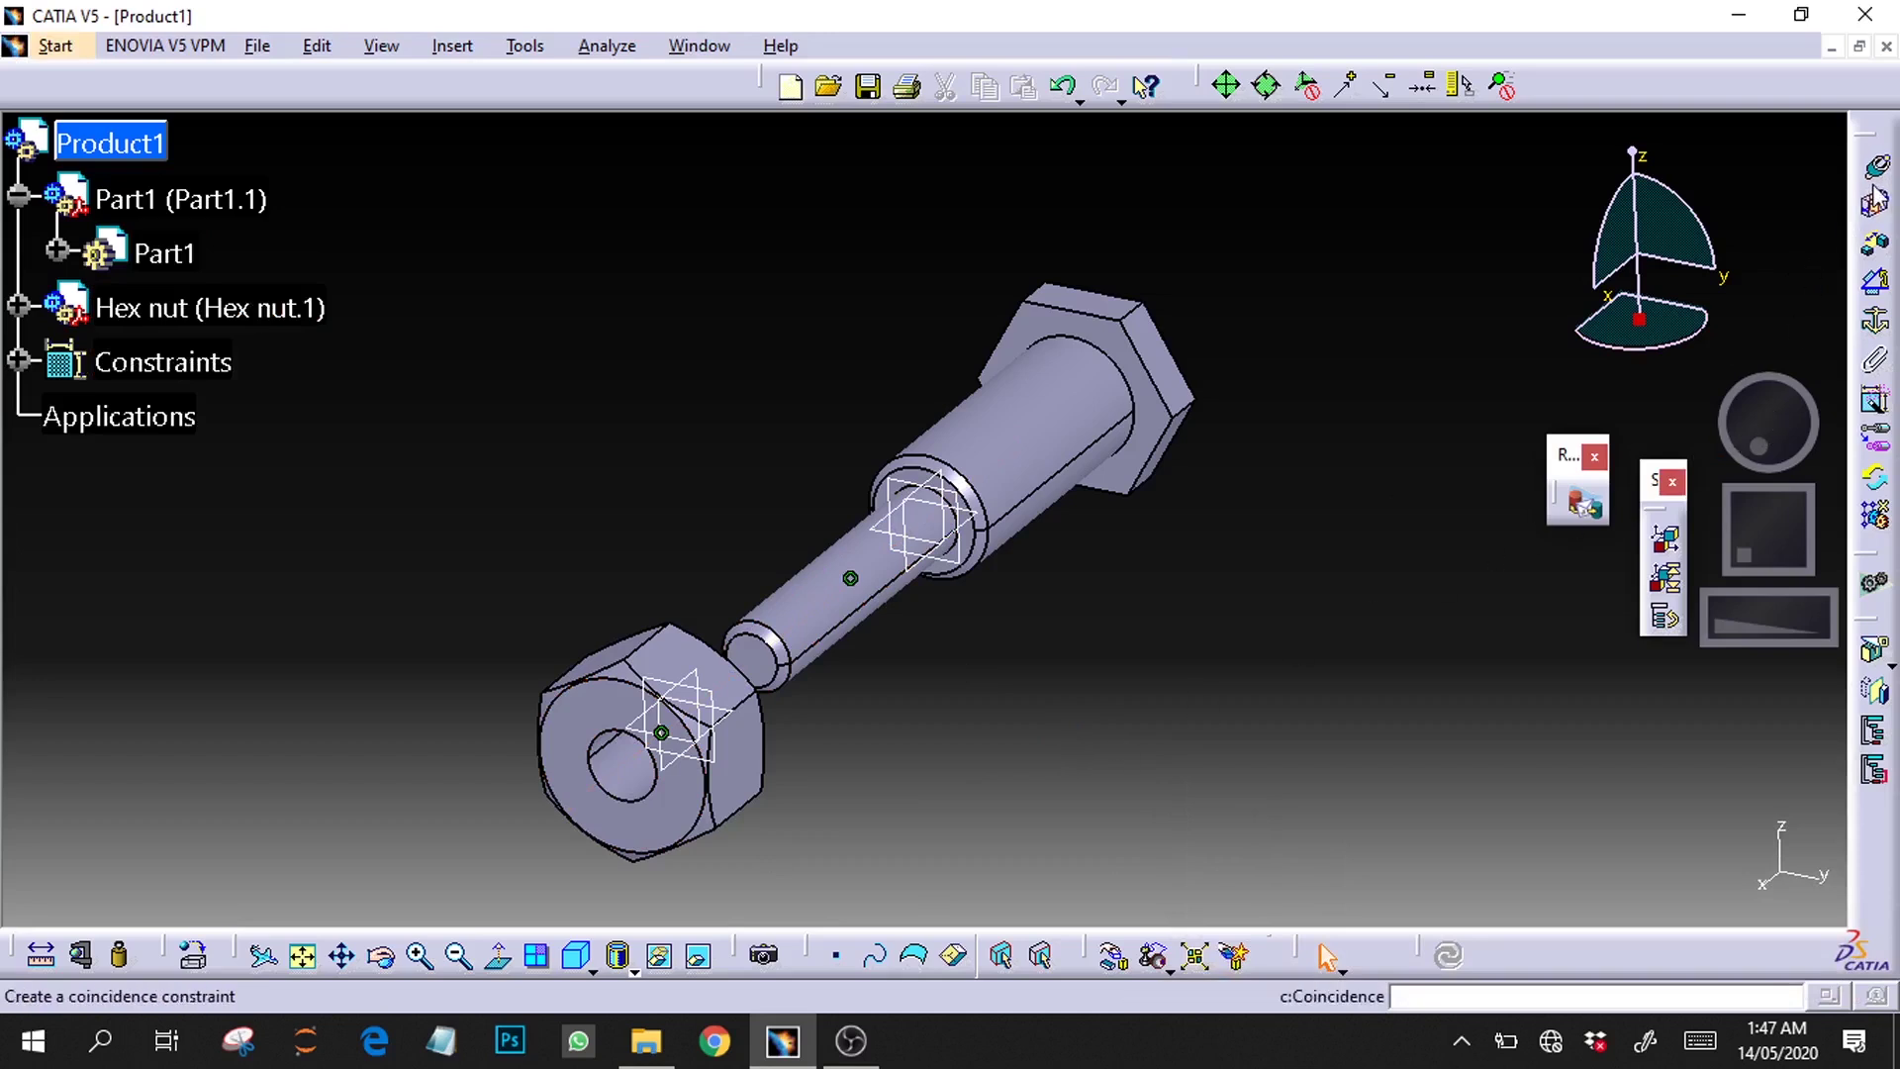
Step: Add a 0 mm offset constraint between the nut's outer face and the shank's end face, then update the assembly
{"action": "mouse_move", "coordinate": [1761, 436]}
{"action": "middle_mouse_down"}
{"action": "mouse_move", "coordinate": [1677, 431]}
{"action": "mouse_move", "coordinate": [1749, 421]}
{"action": "middle_mouse_up"}
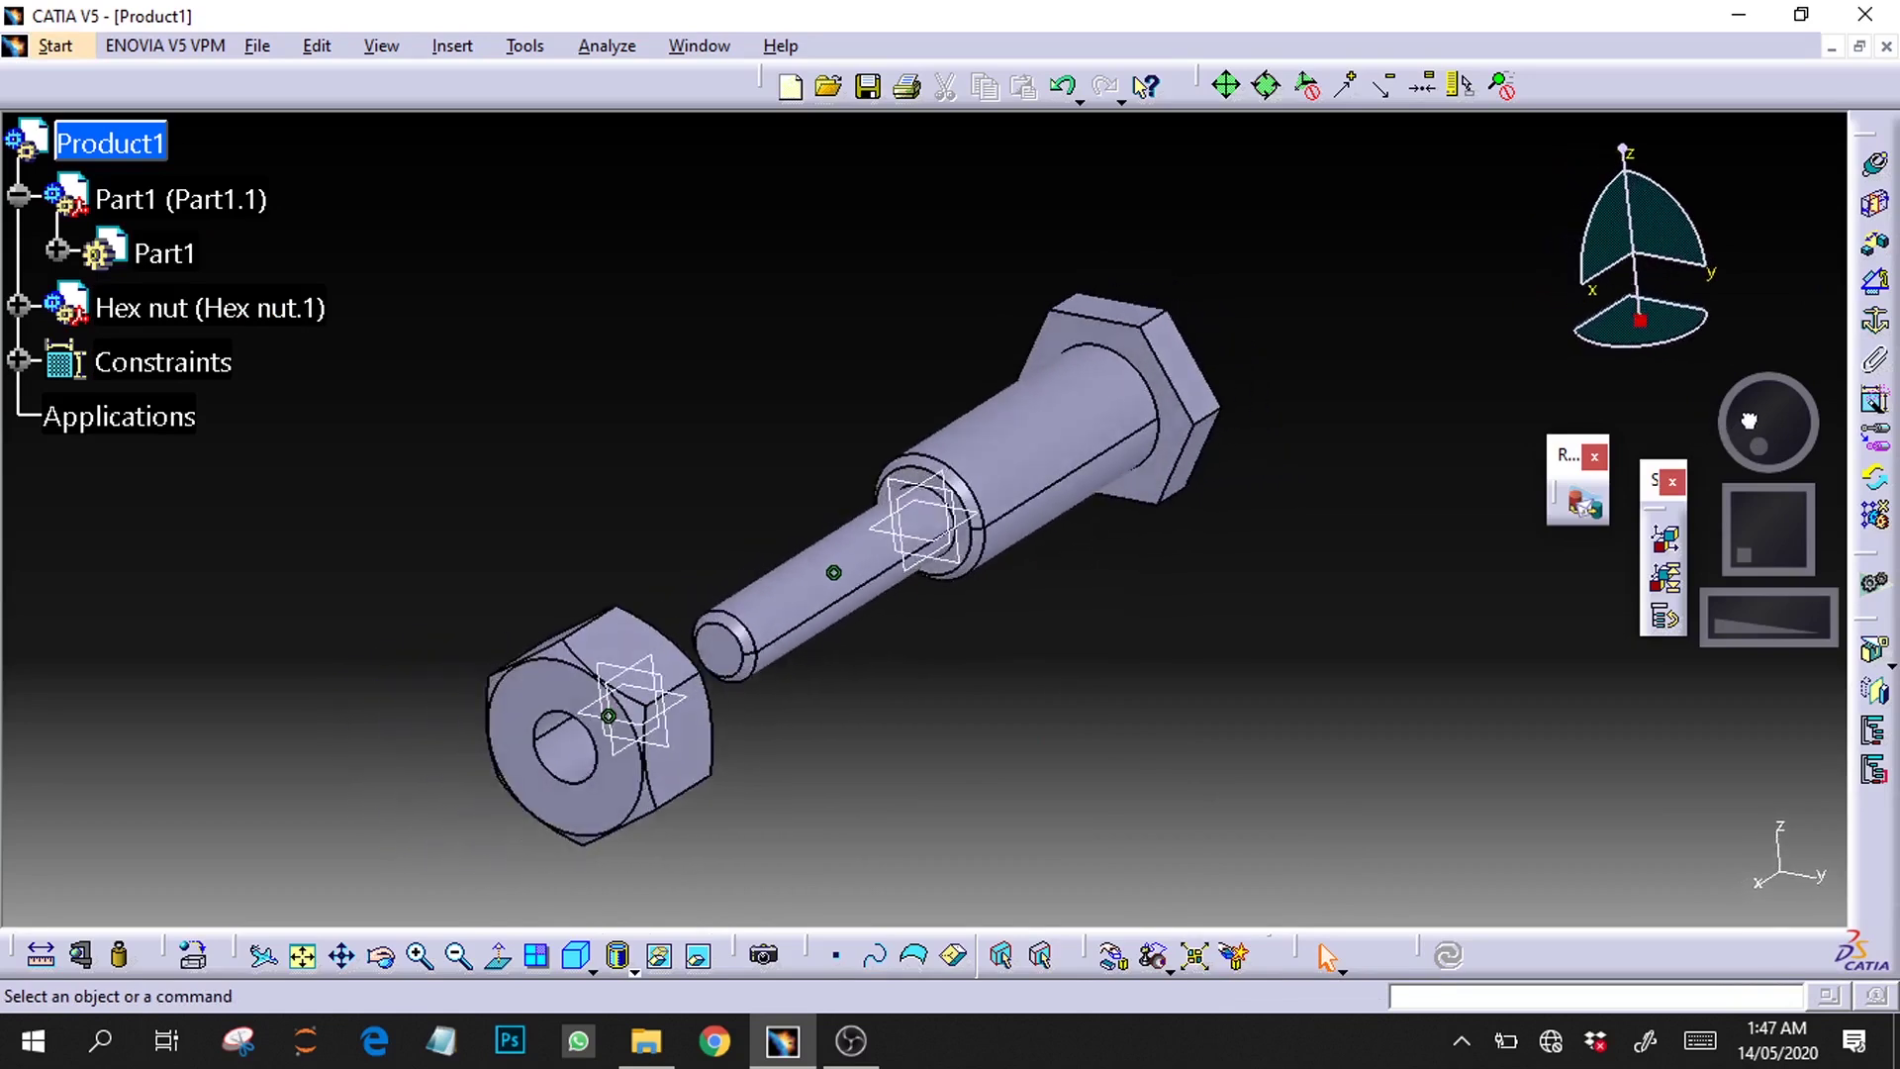
{"action": "left_click", "coordinate": [1874, 243]}
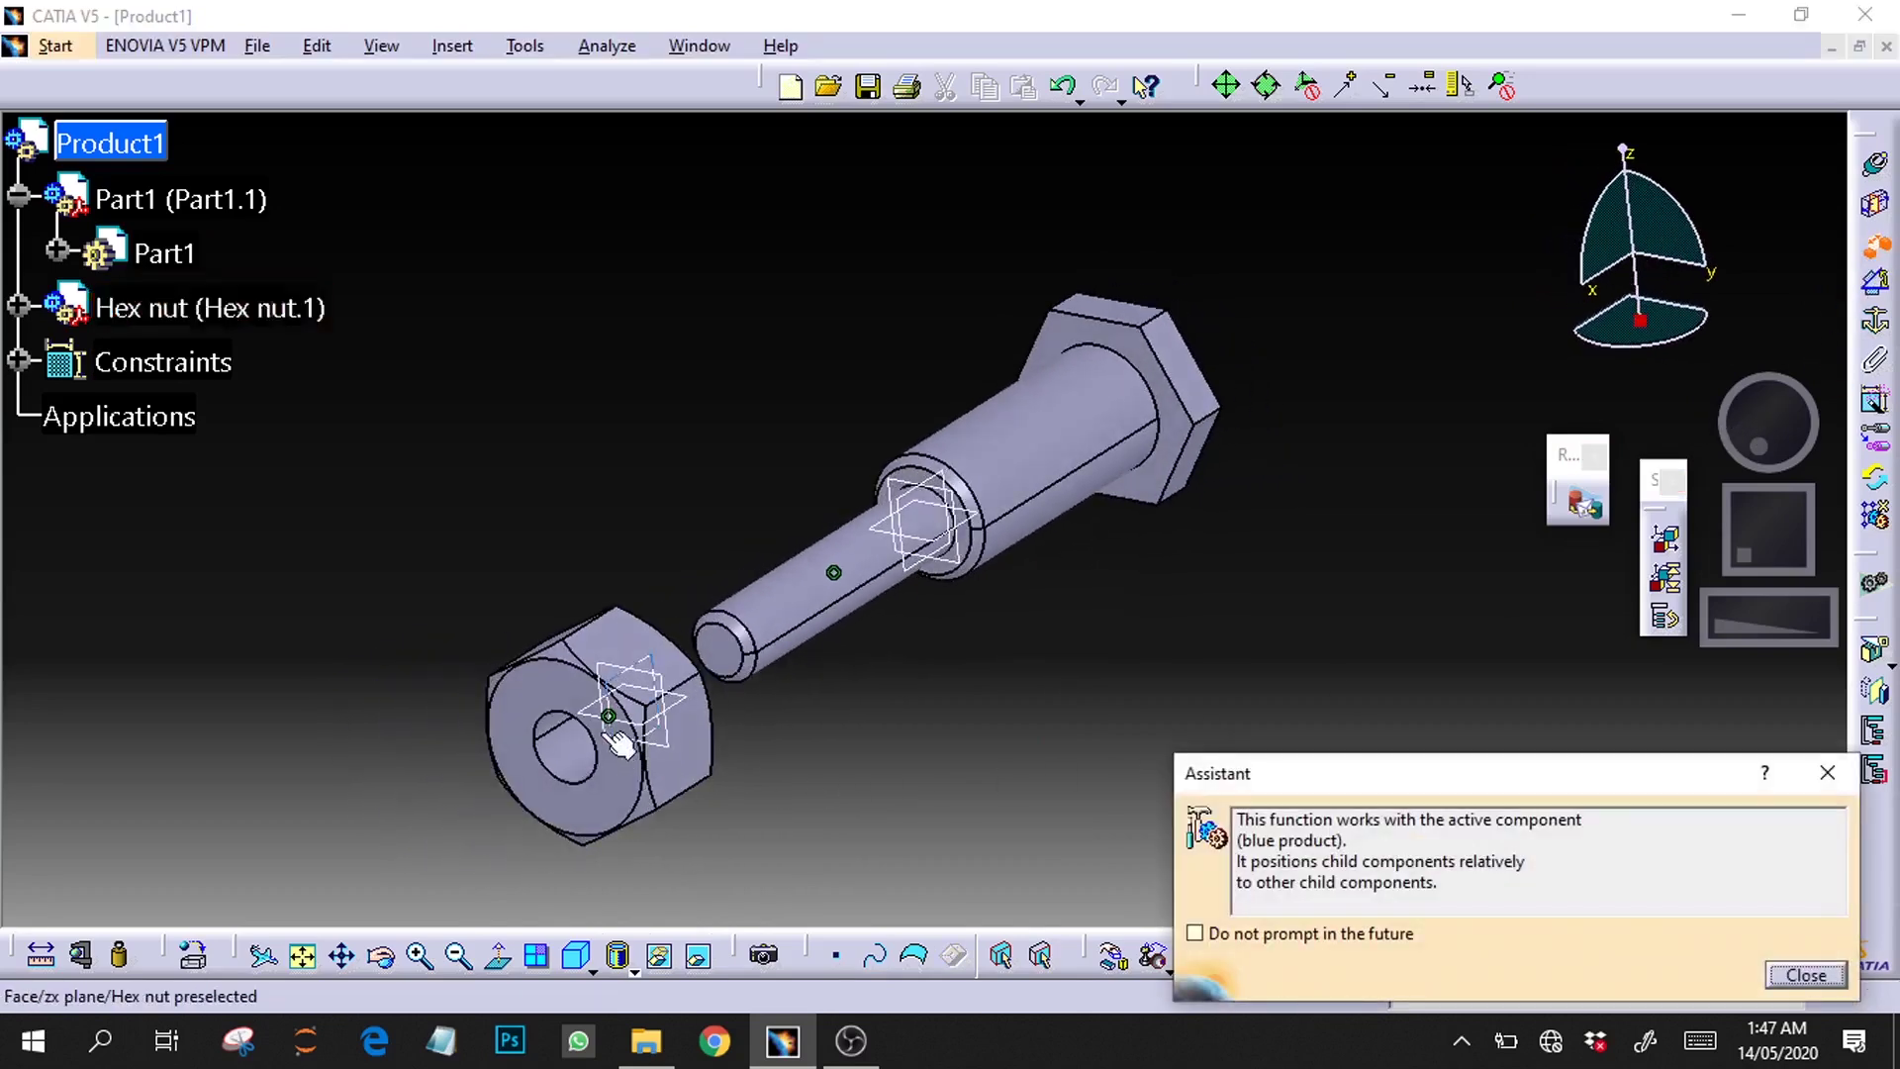
{"action": "left_click", "coordinate": [577, 711]}
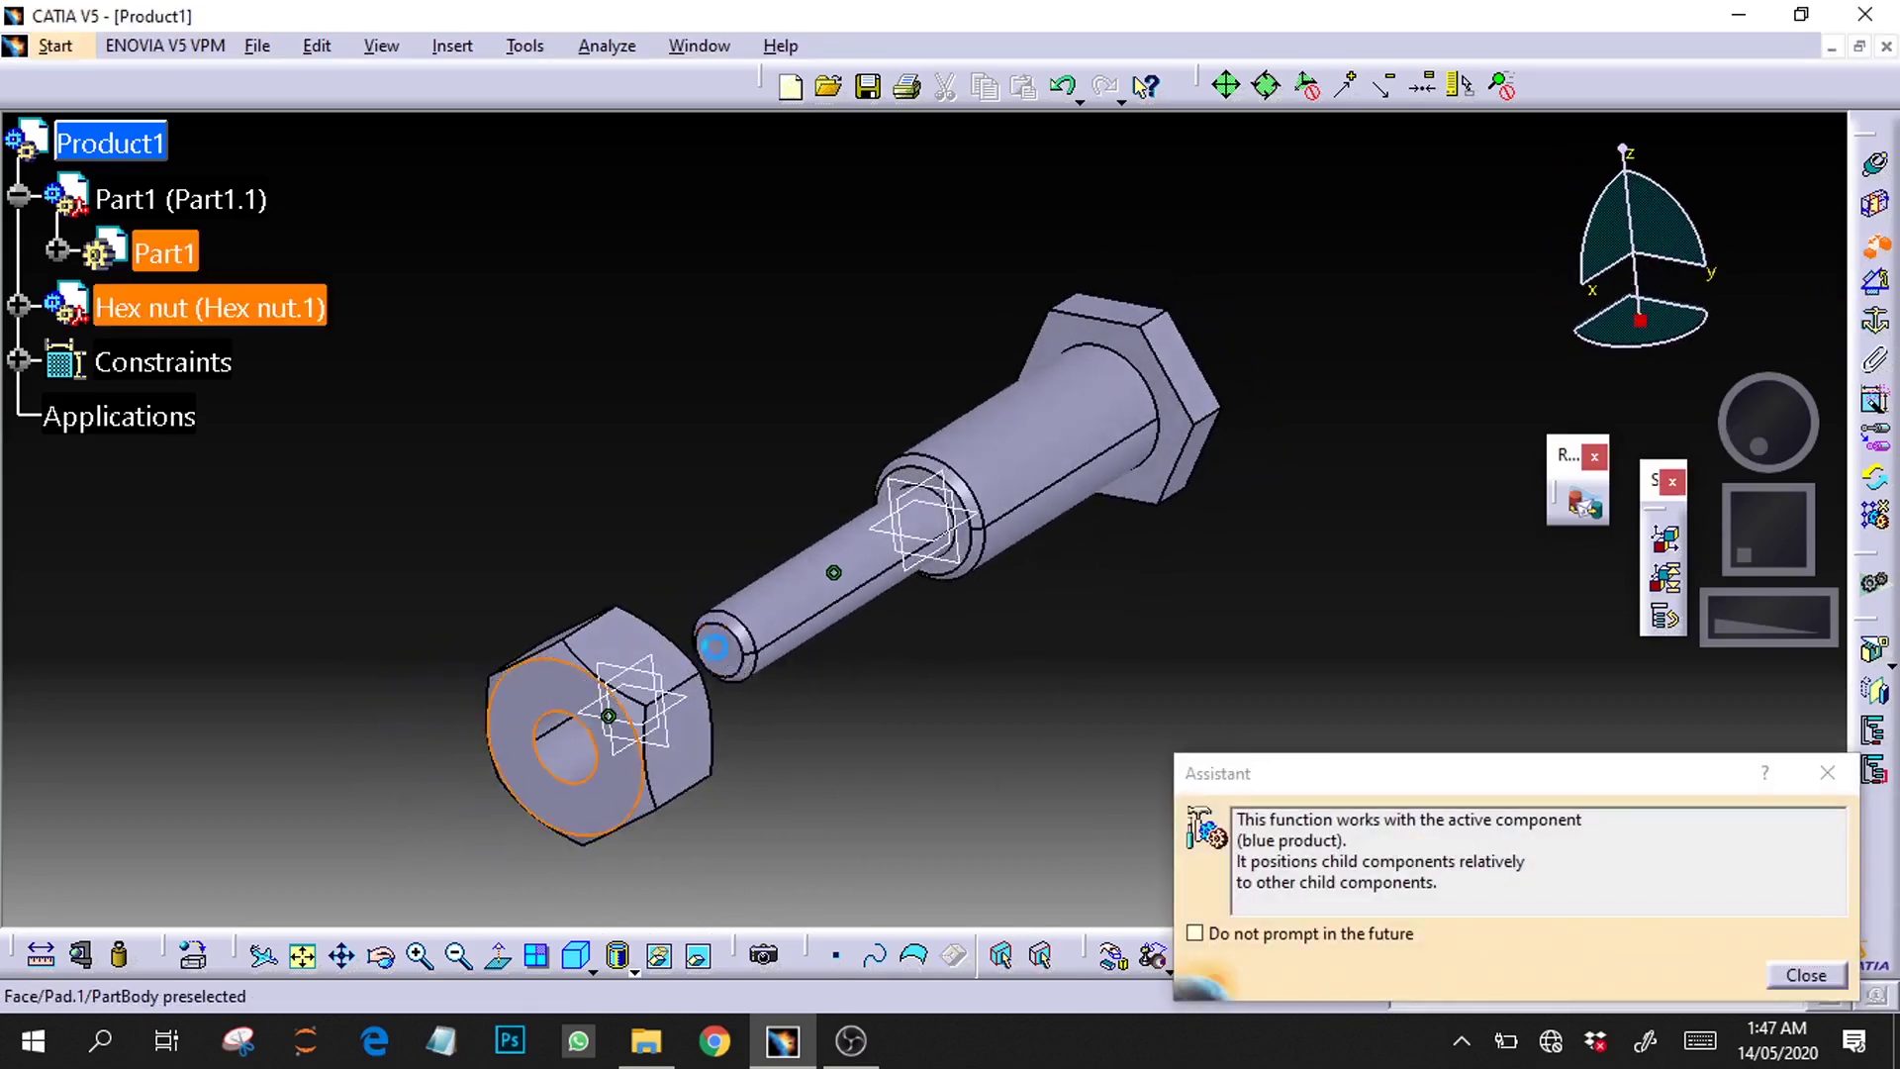
{"action": "left_click", "coordinate": [723, 648]}
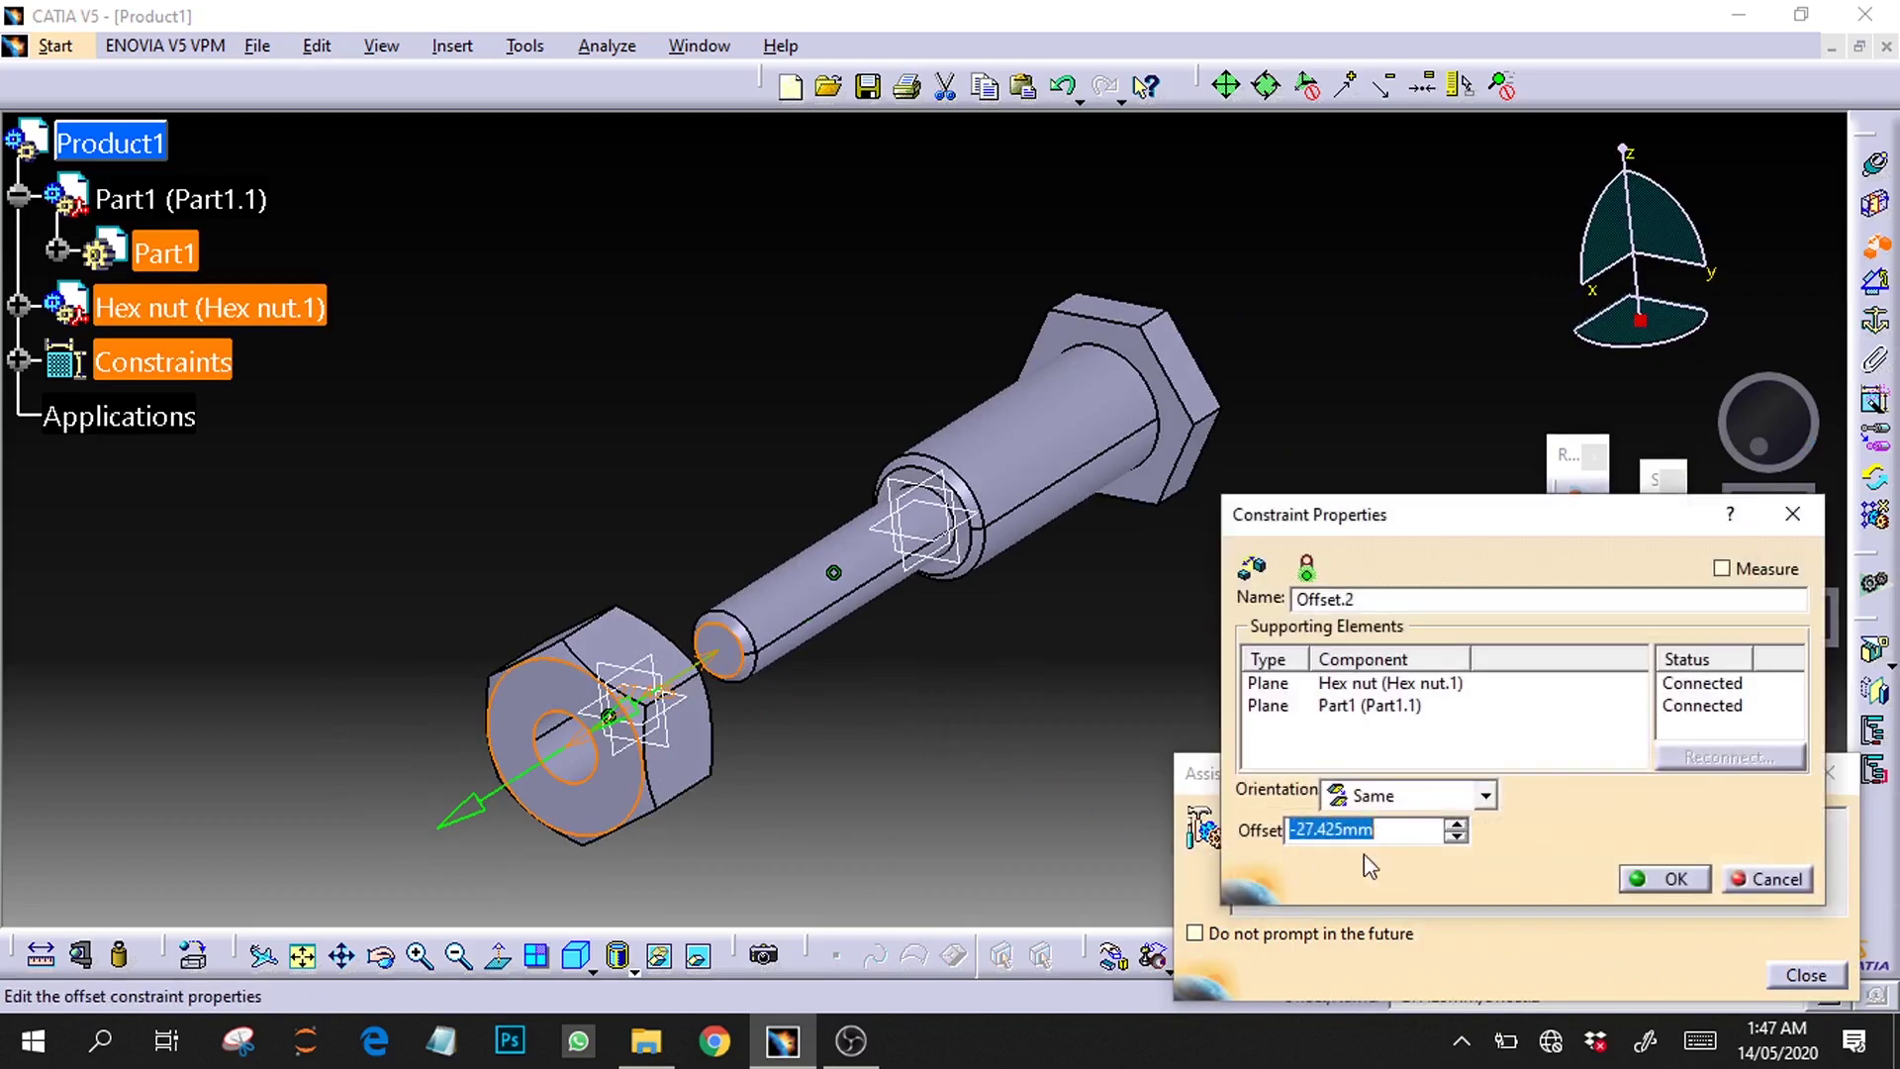
{"action": "type", "text": "0"}
{"action": "left_click", "coordinate": [1690, 877]}
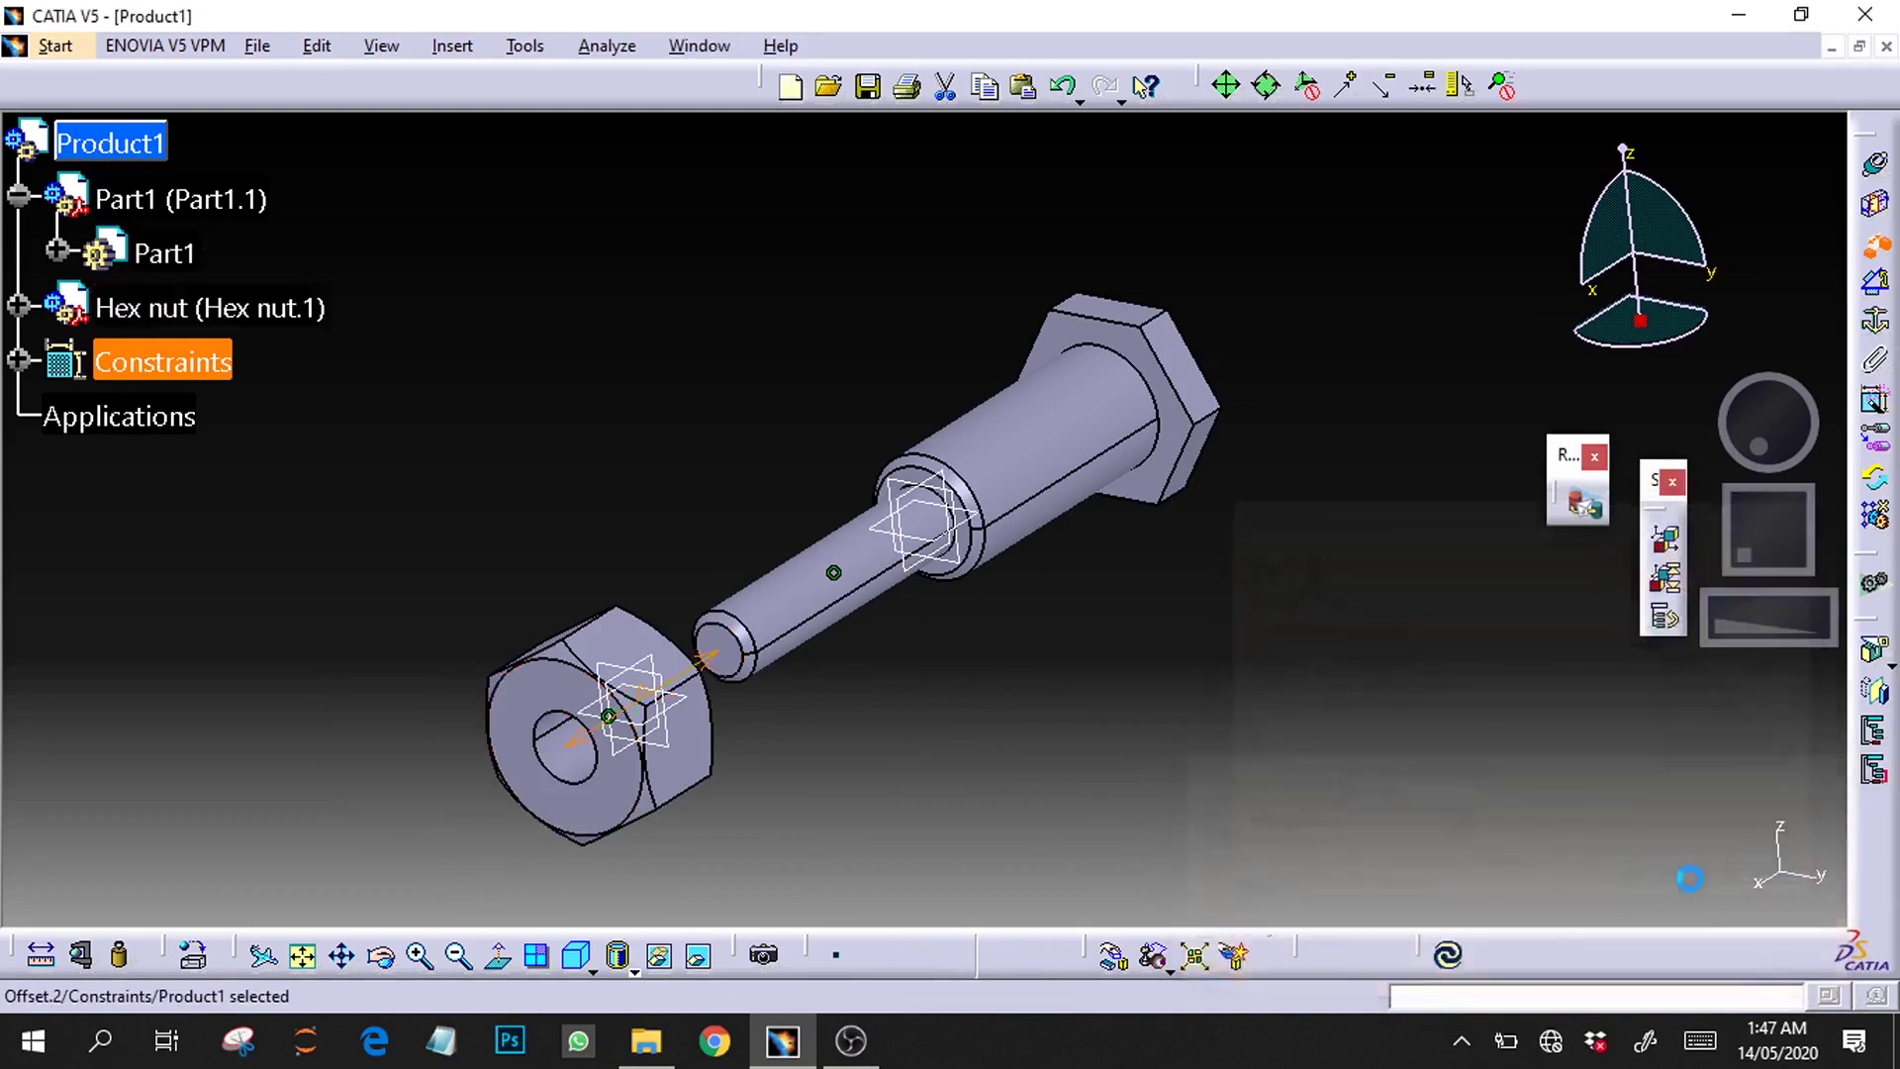
{"action": "left_click", "coordinate": [683, 471]}
{"action": "key", "text": "ctrl+u"}
{"action": "mouse_move", "coordinate": [1761, 473]}
{"action": "middle_mouse_down"}
{"action": "mouse_move", "coordinate": [1642, 460]}
{"action": "mouse_move", "coordinate": [1761, 412]}
{"action": "mouse_move", "coordinate": [1753, 446]}
{"action": "mouse_move", "coordinate": [1784, 459]}
{"action": "middle_mouse_up"}
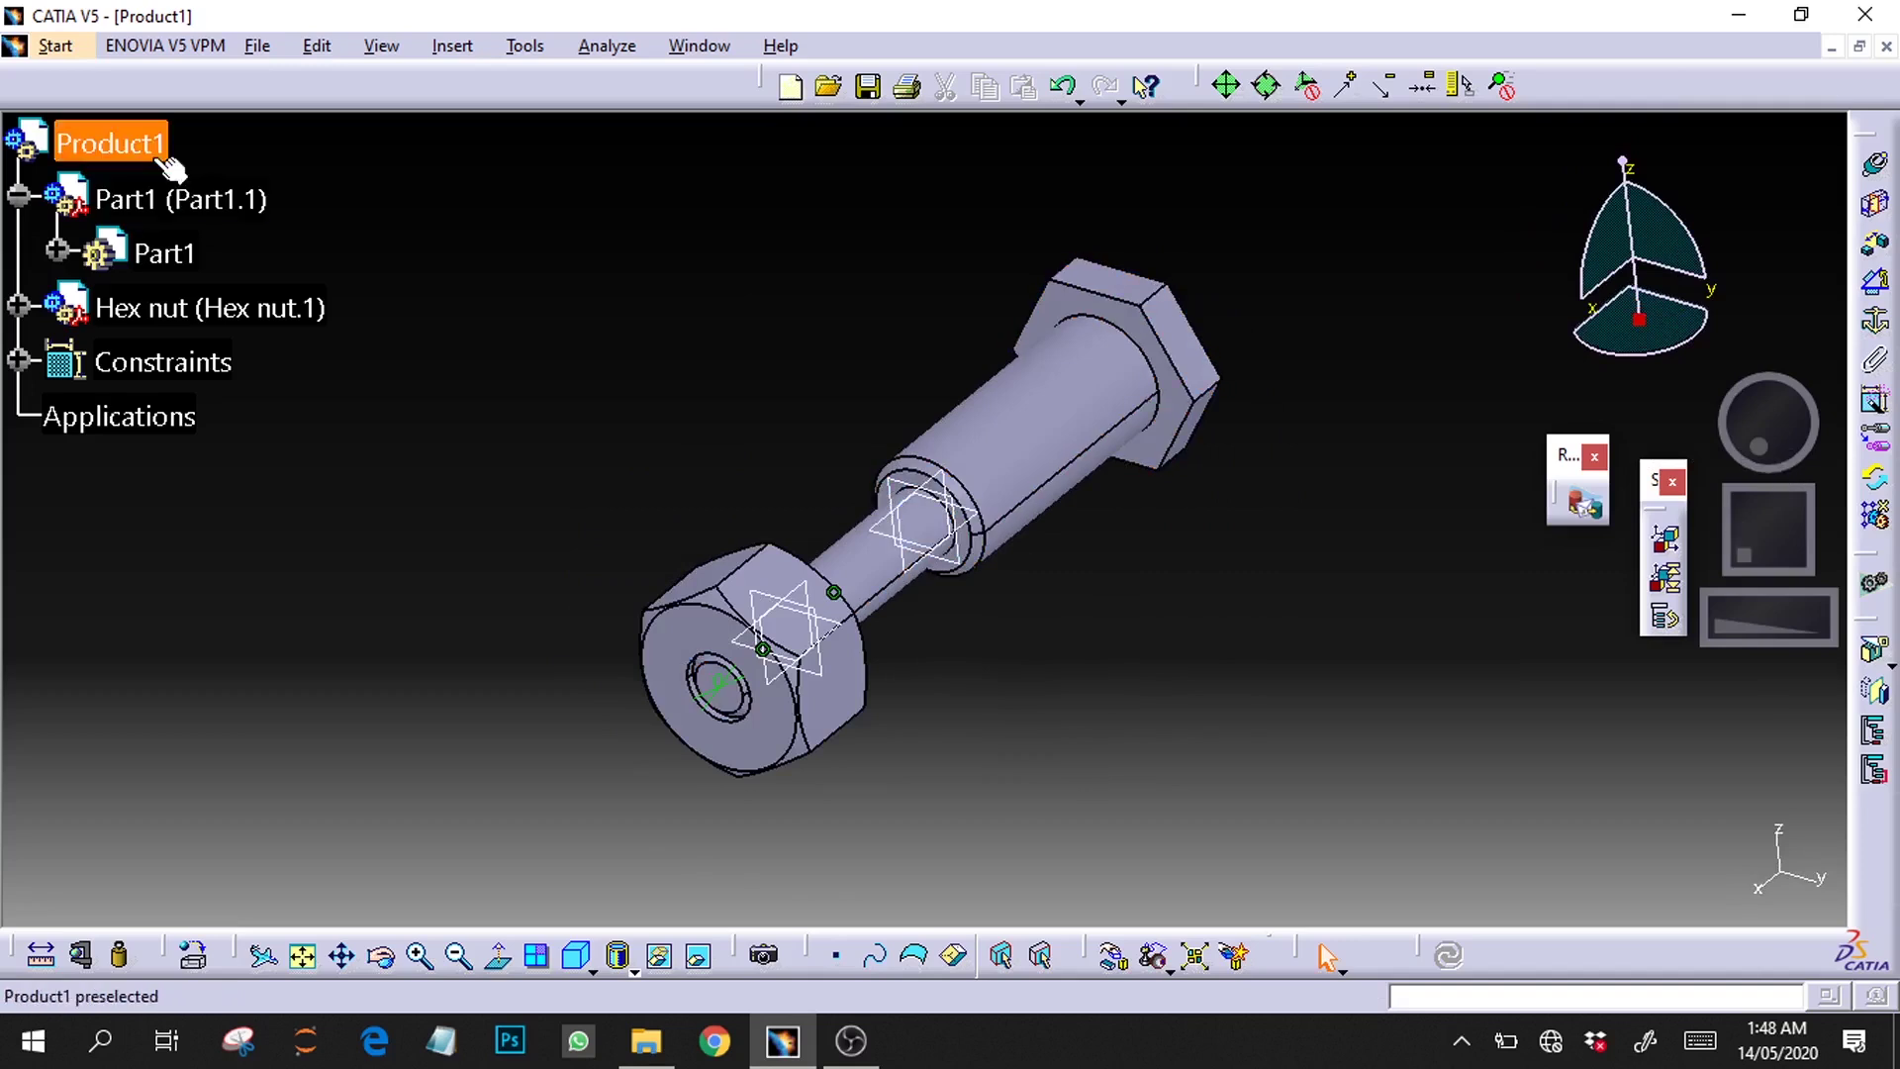
Step: Set the top-level product's part number to "Bolt and nut assembly"
{"action": "right_click", "coordinate": [156, 158]}
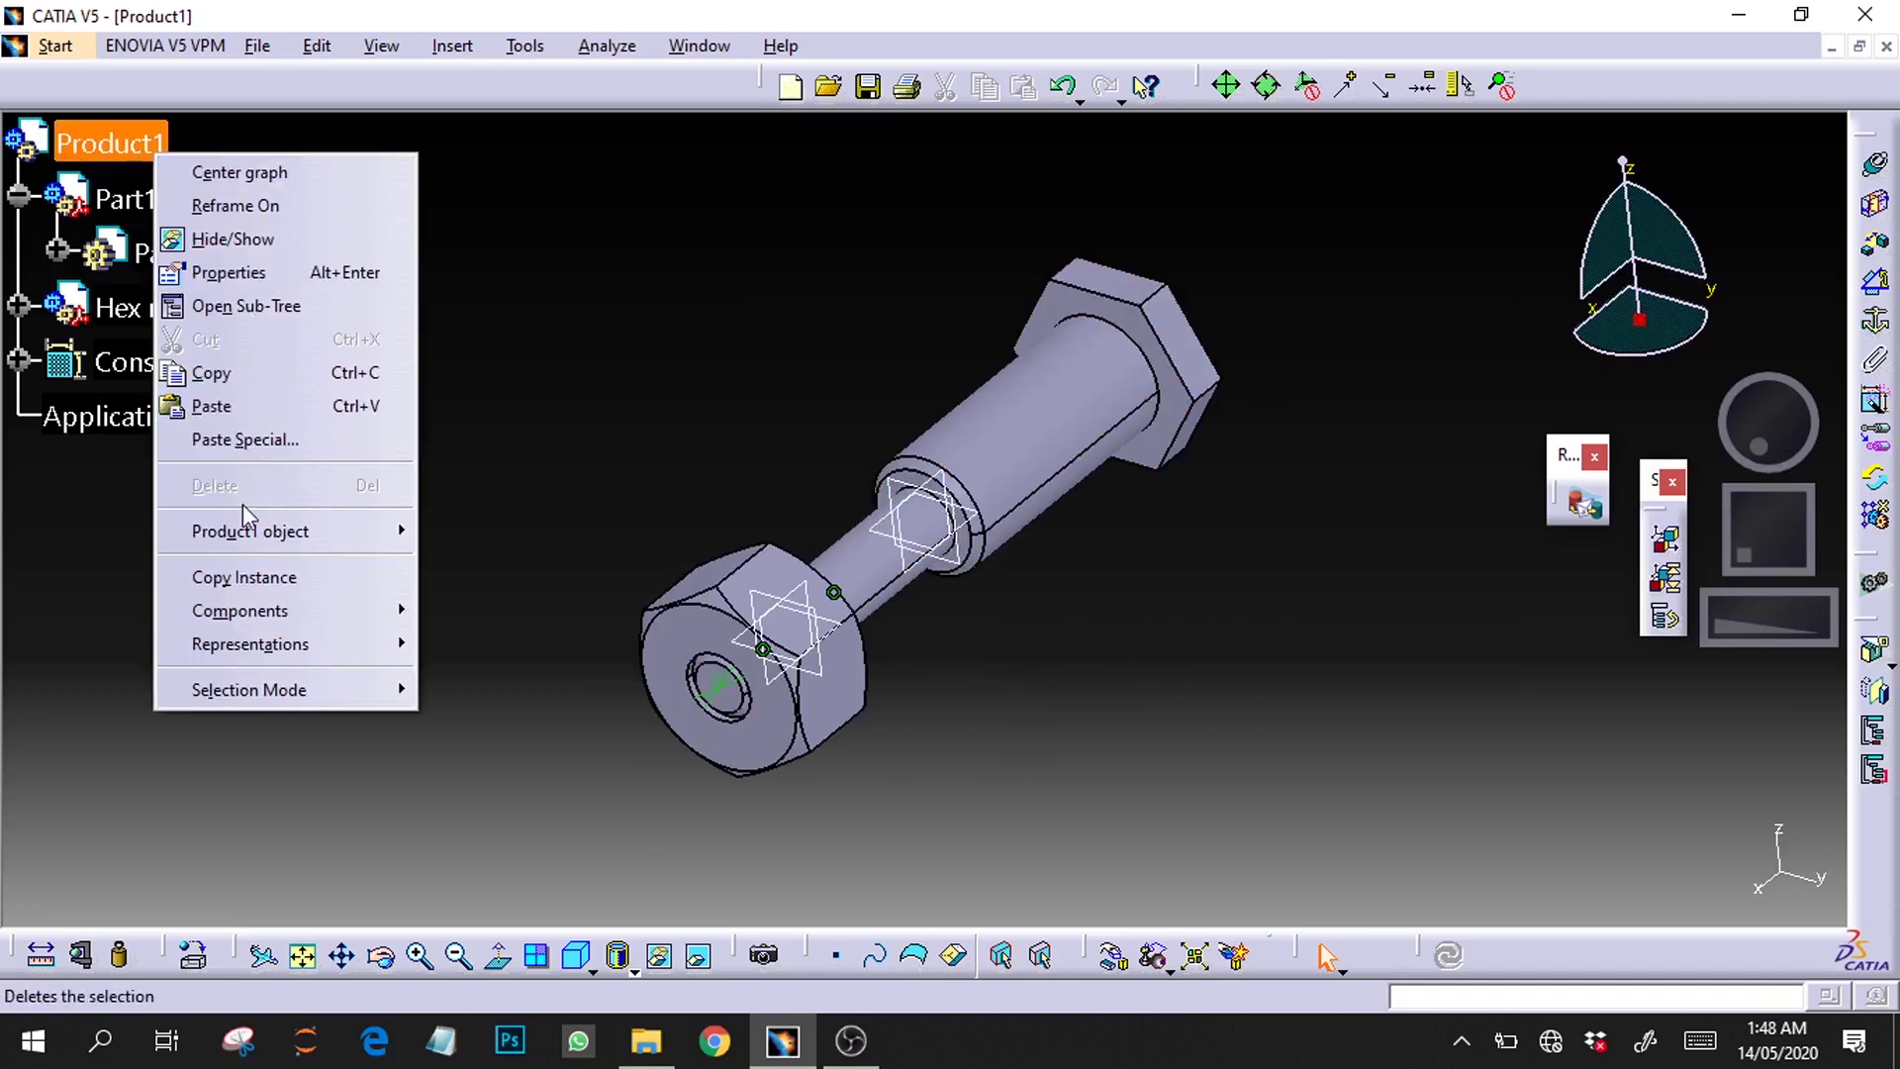
{"action": "left_click", "coordinate": [245, 295]}
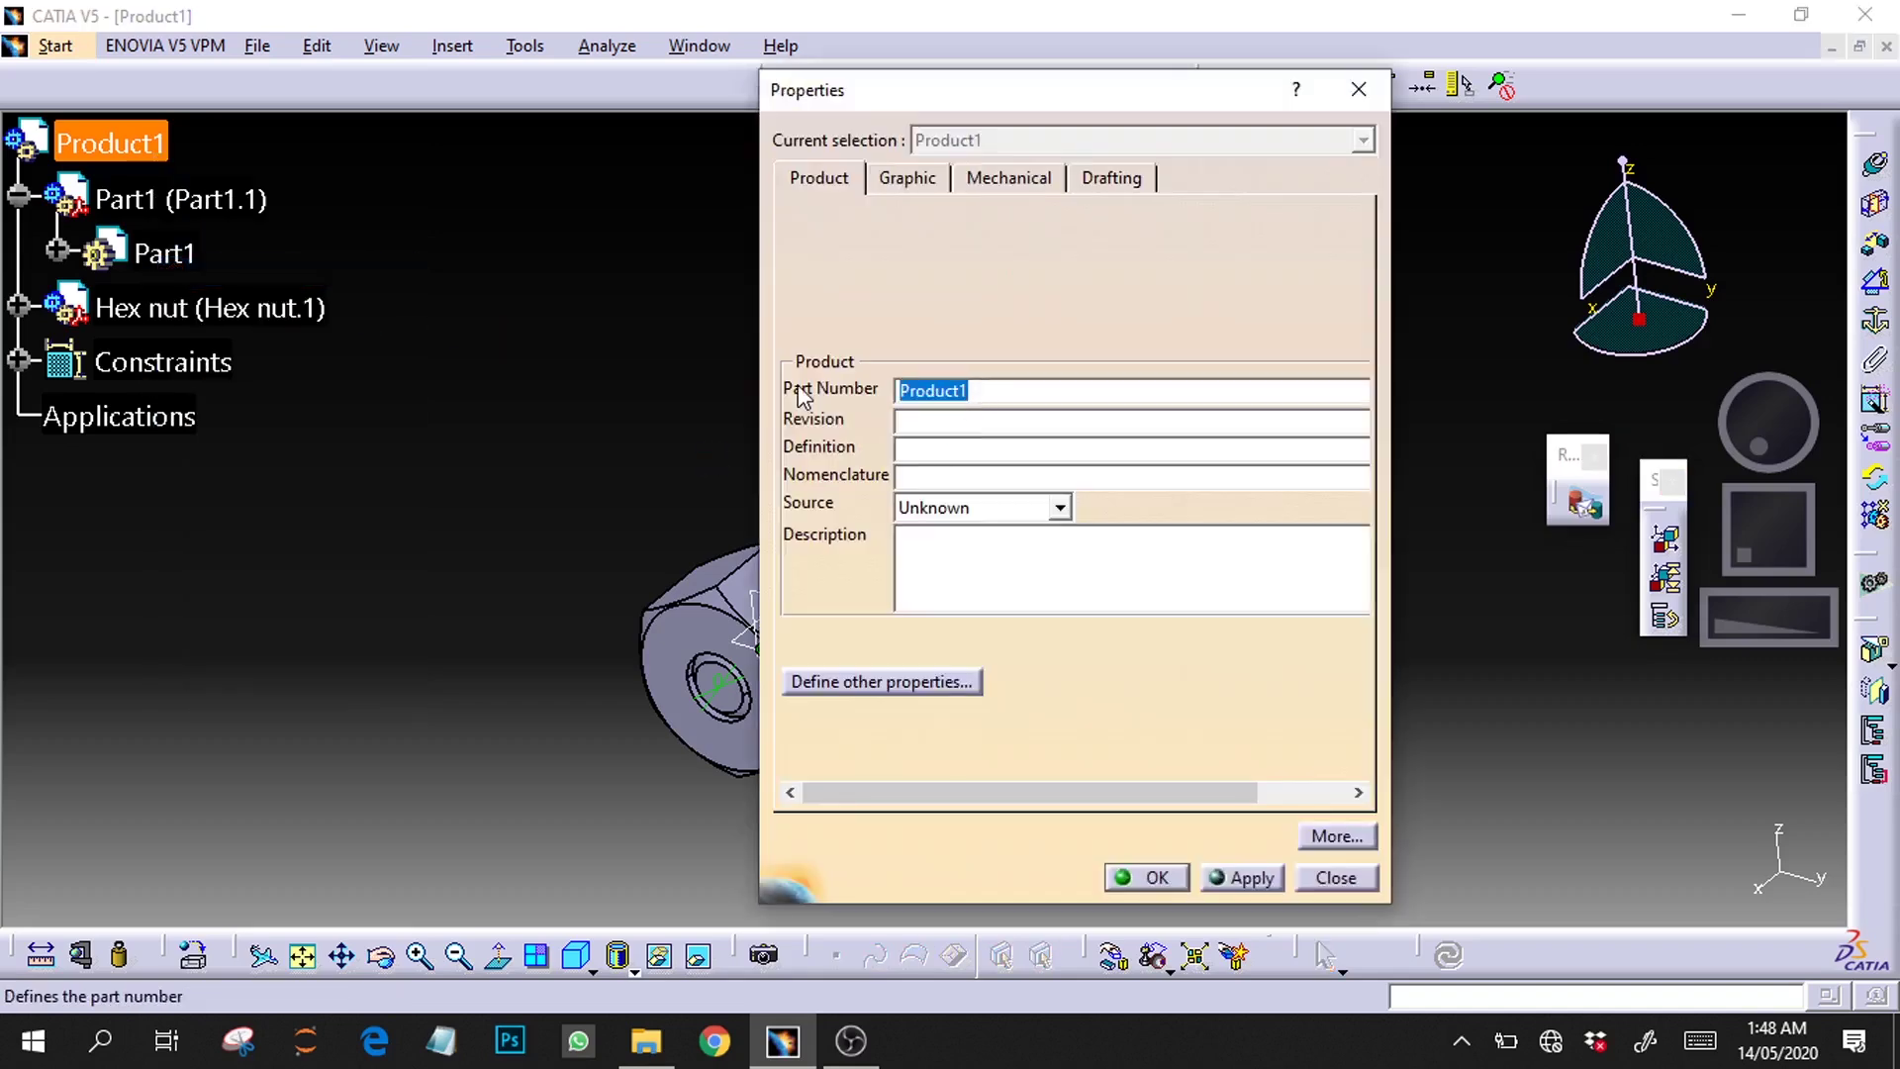
{"action": "type", "text": "Bolt and nut assembly"}
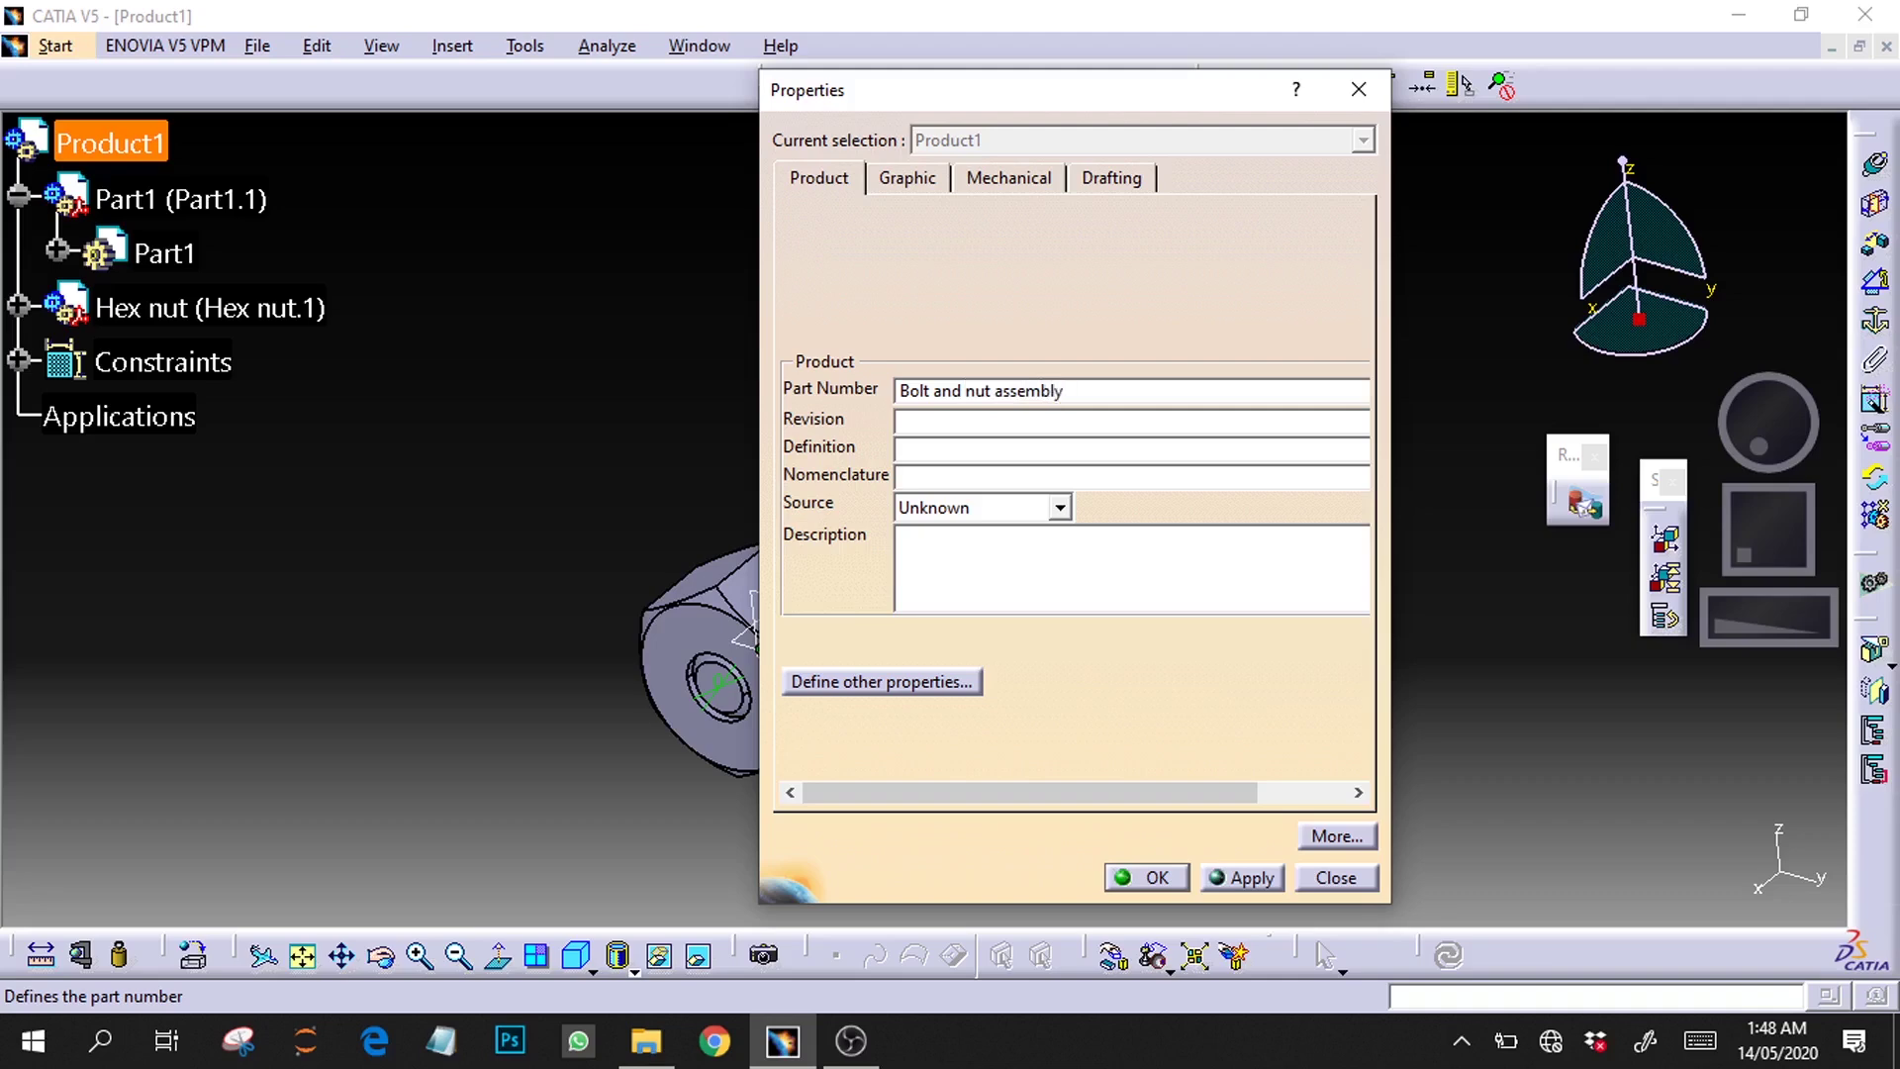
{"action": "key", "text": "ctrl+a"}
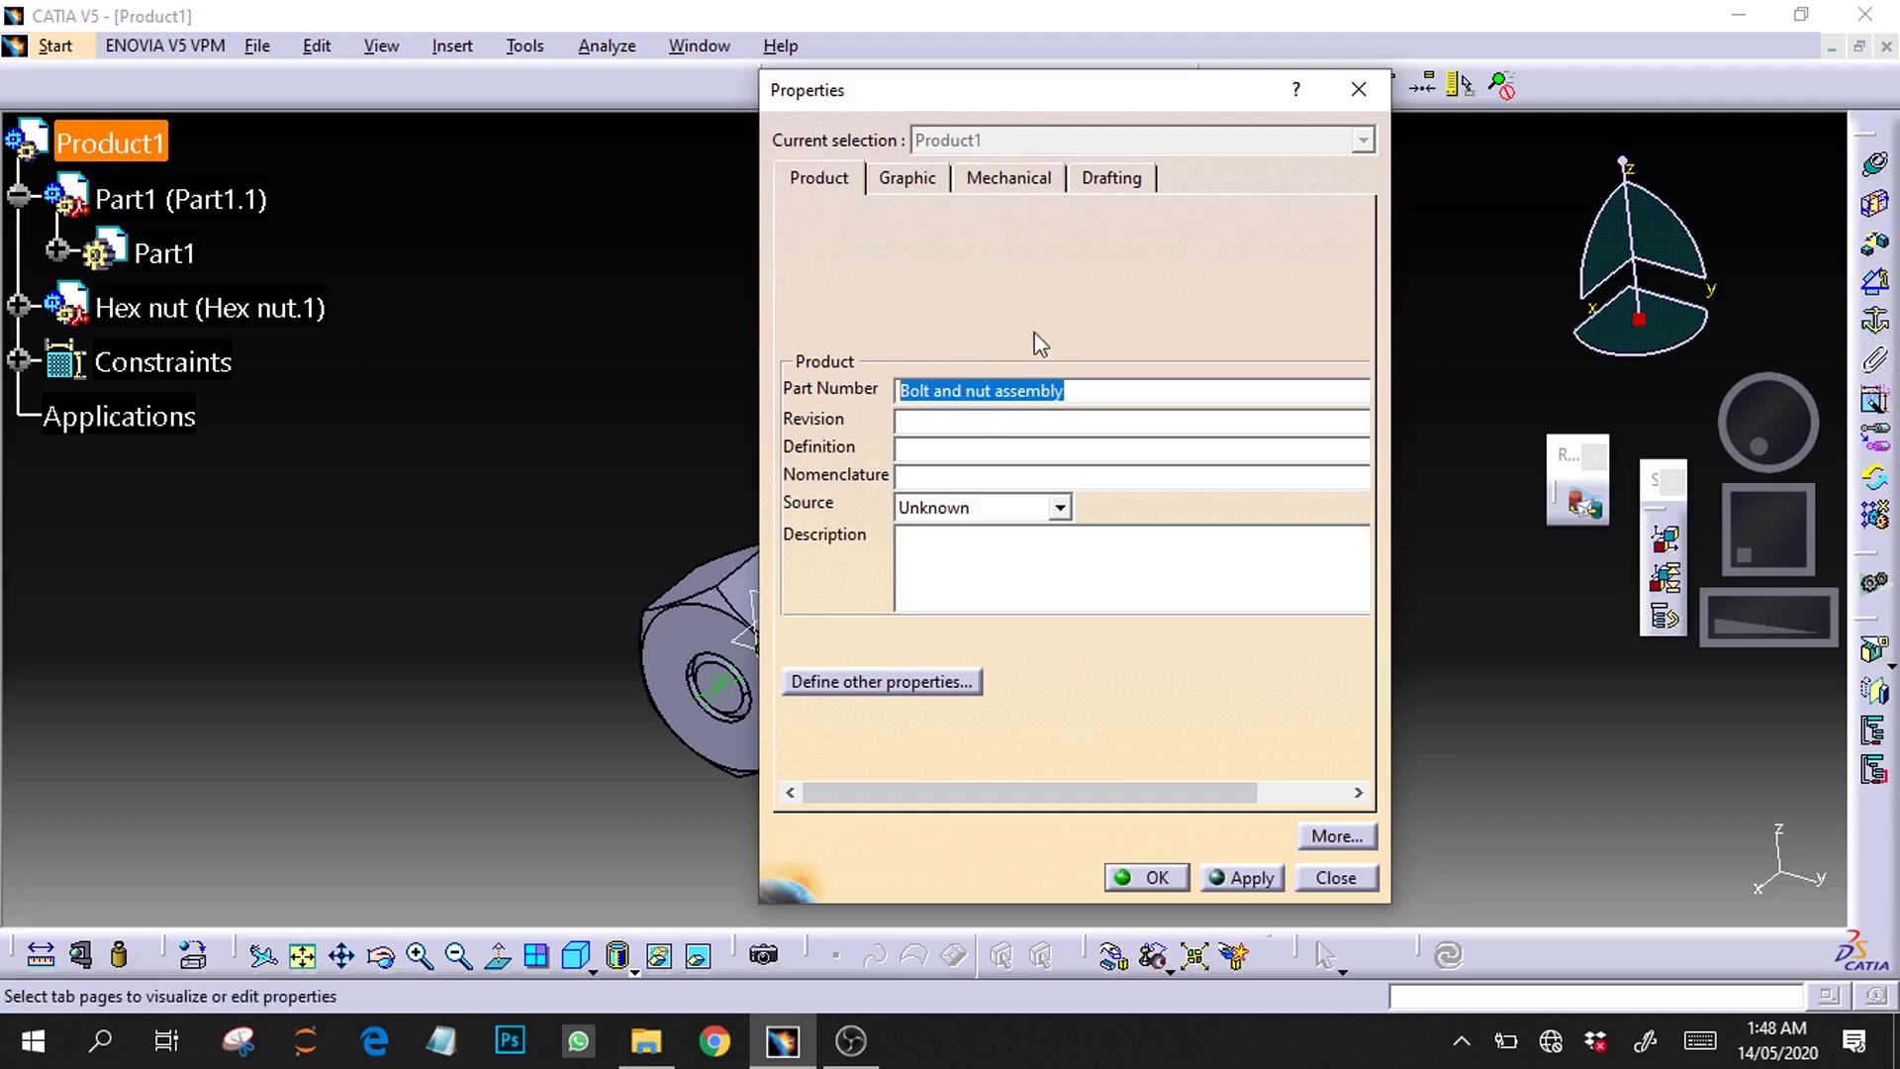
{"action": "left_click", "coordinate": [1079, 392]}
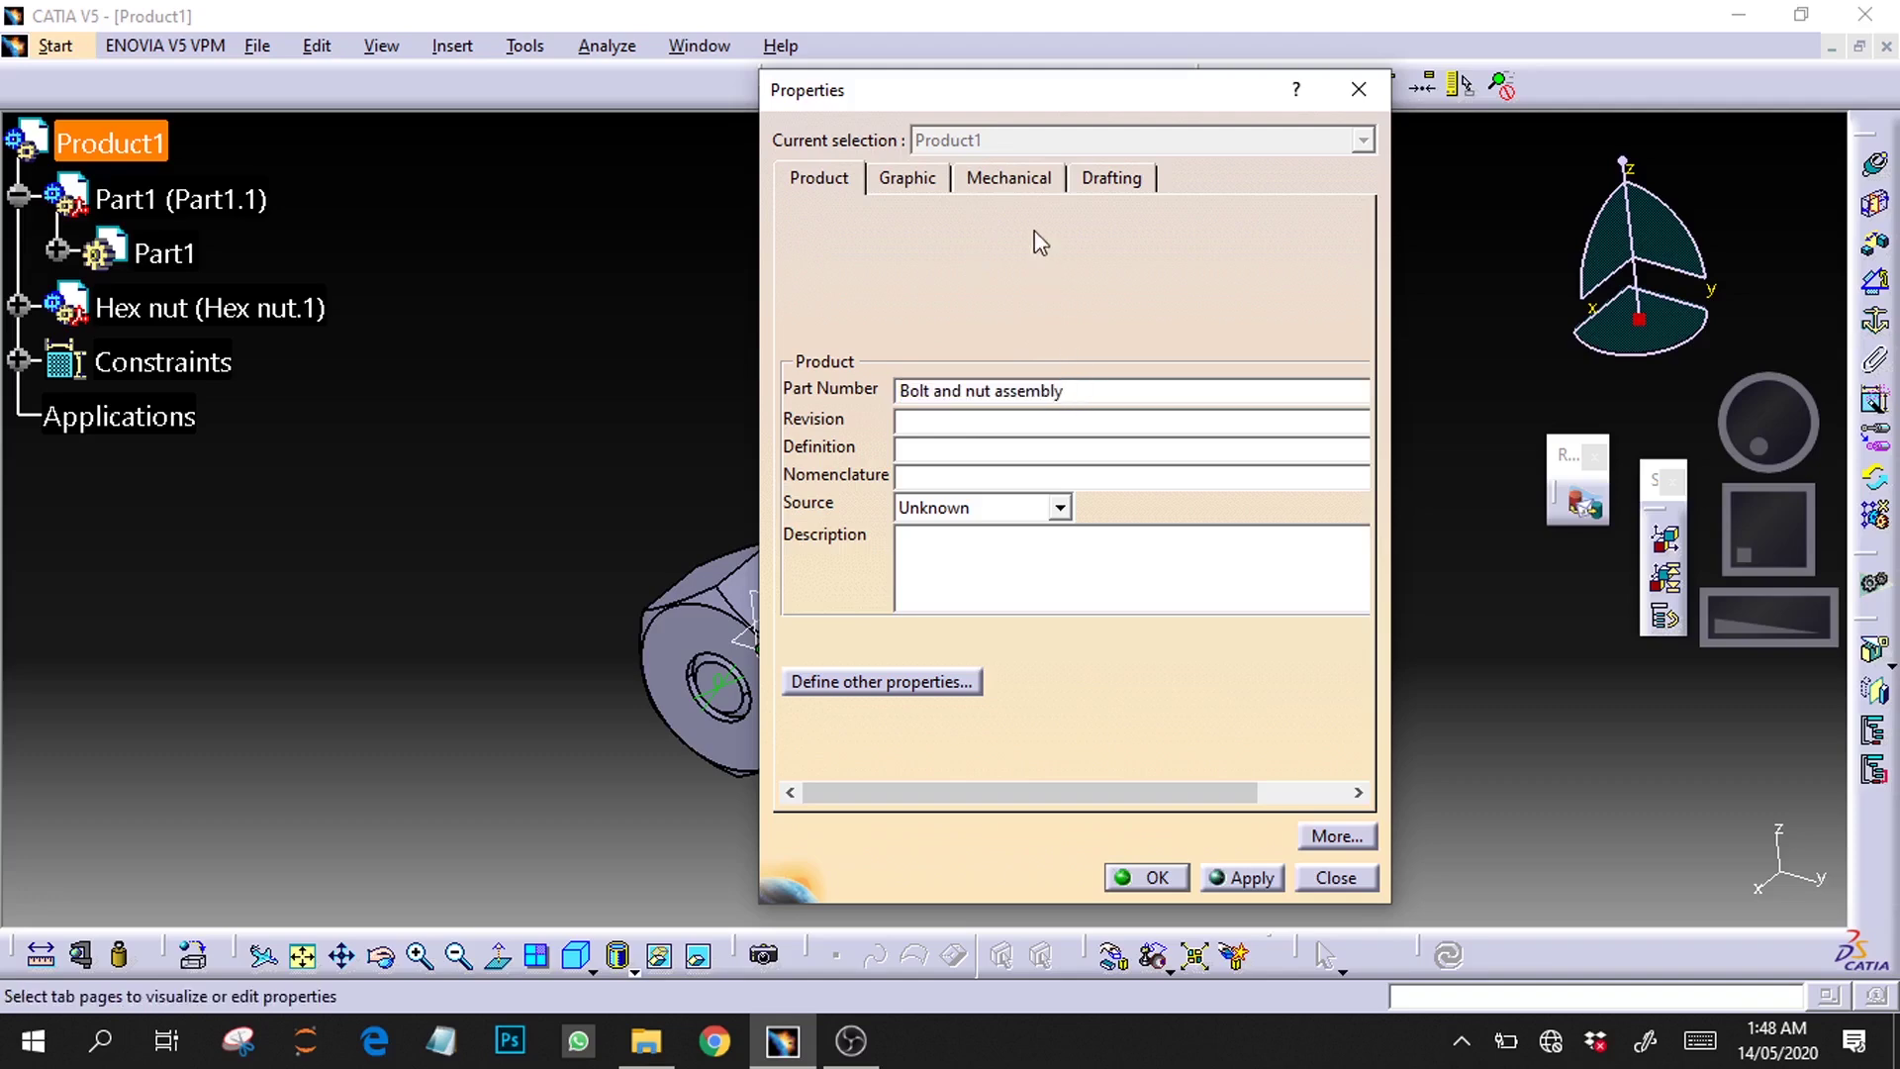
{"action": "left_click", "coordinate": [857, 182]}
{"action": "left_click", "coordinate": [1025, 175]}
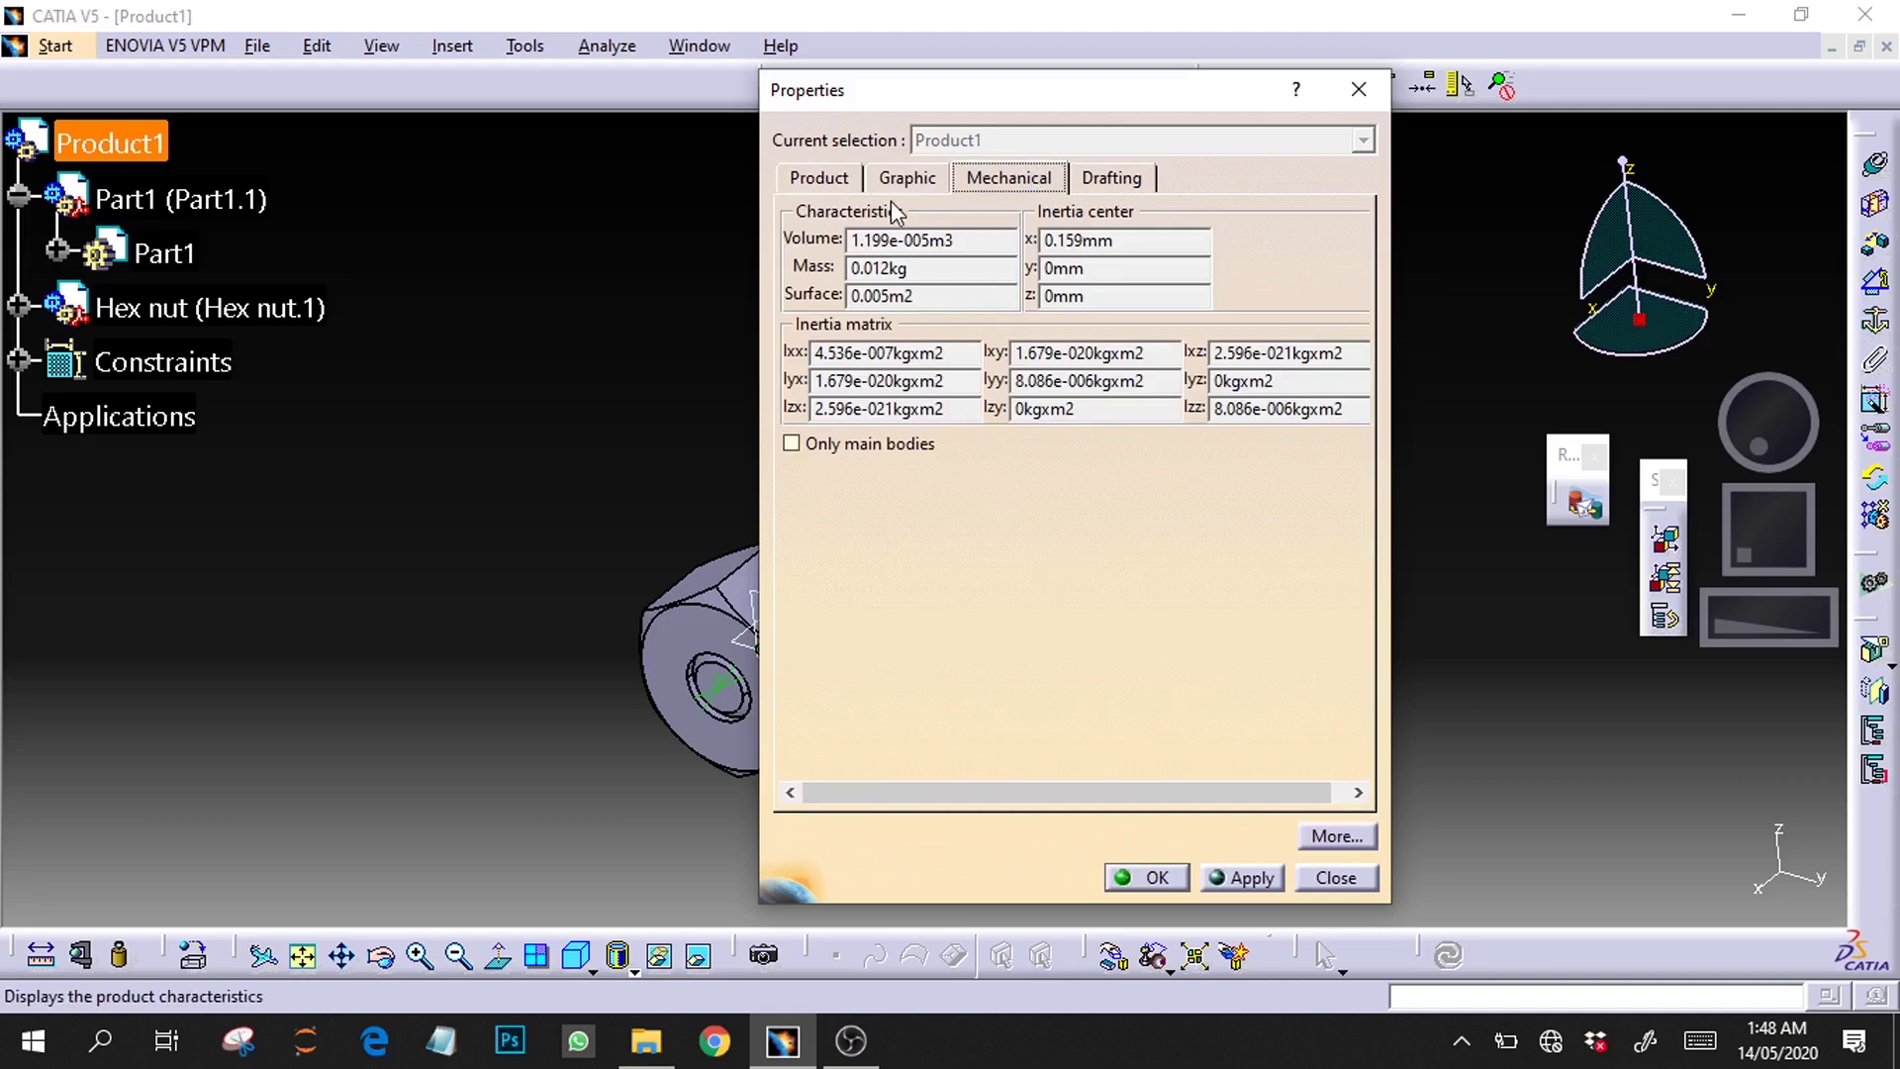
{"action": "left_click", "coordinate": [821, 175]}
{"action": "left_click", "coordinate": [1239, 876]}
{"action": "left_click", "coordinate": [1148, 877]}
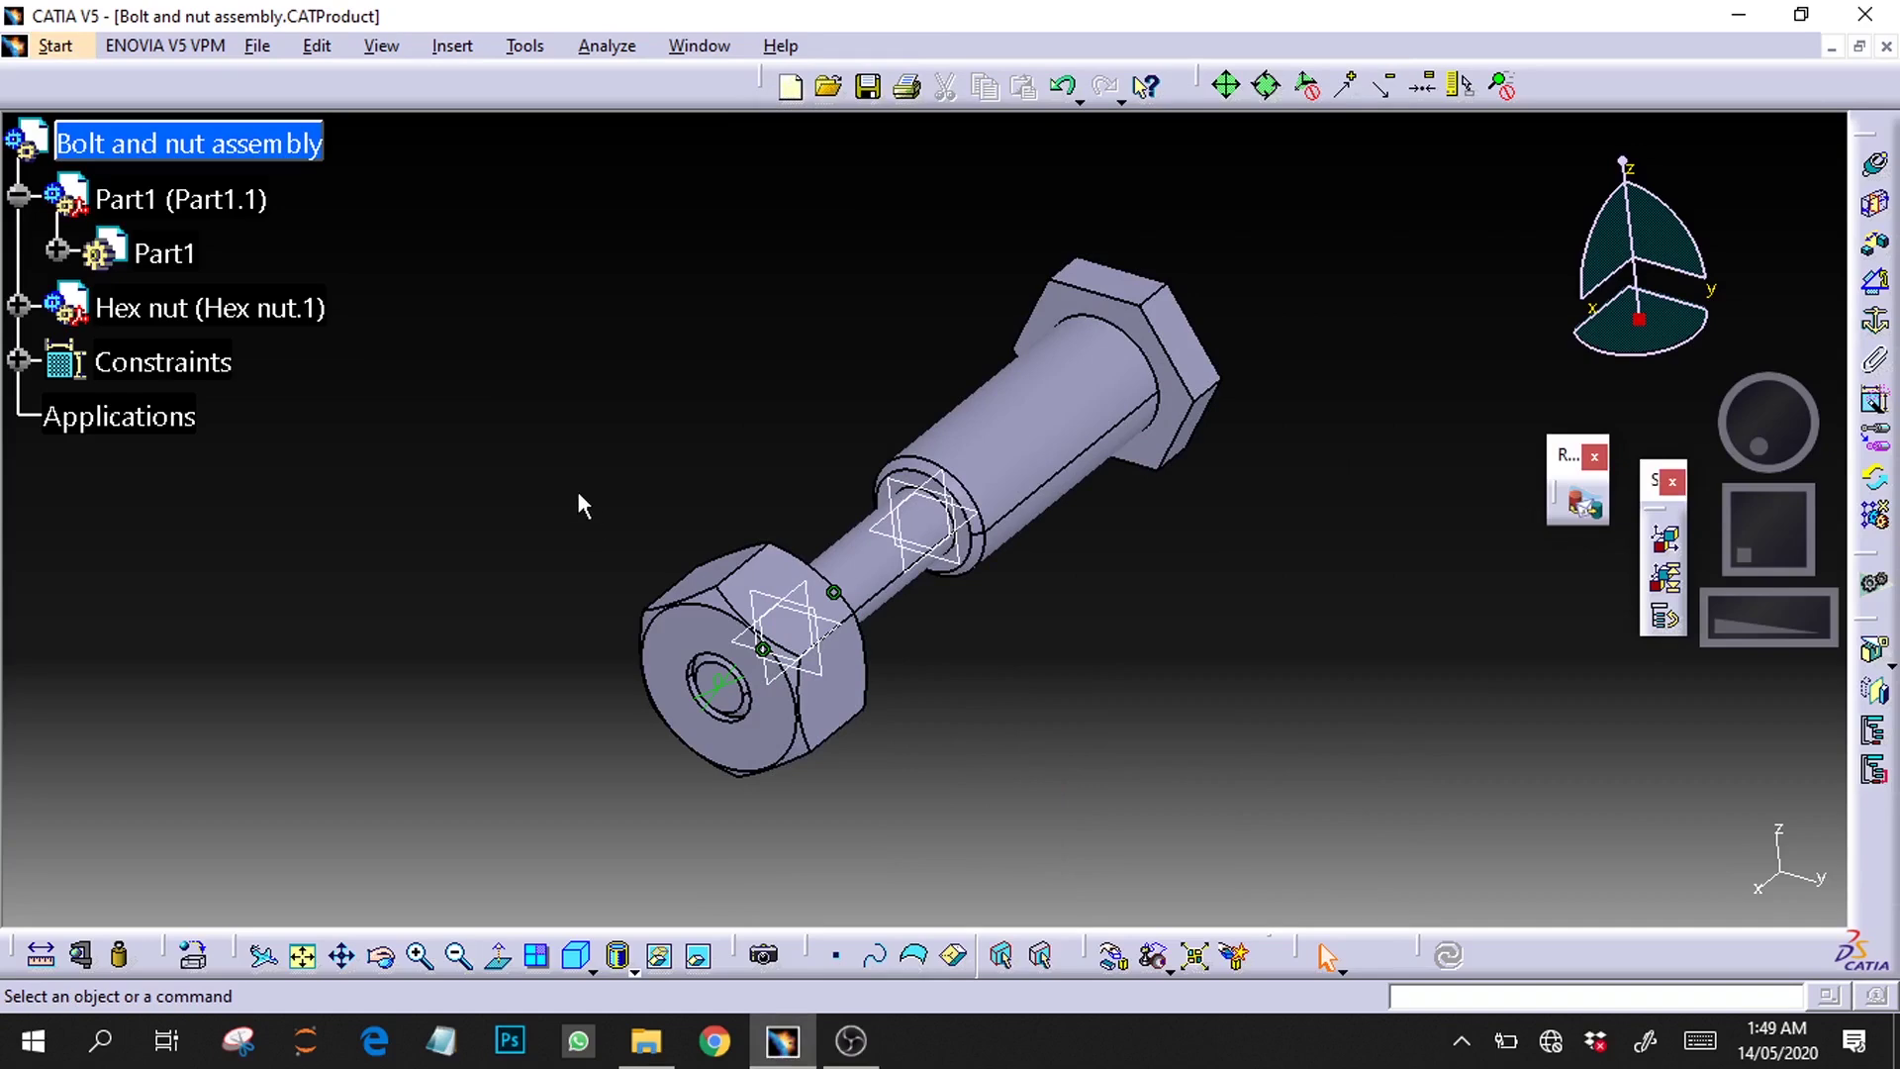
Step: Save the assembly as Bolt and nut assembly.CATProduct in the "bolt nut assembly # 1" folder, along with its dependent documents
{"action": "key", "text": "ctrl+s"}
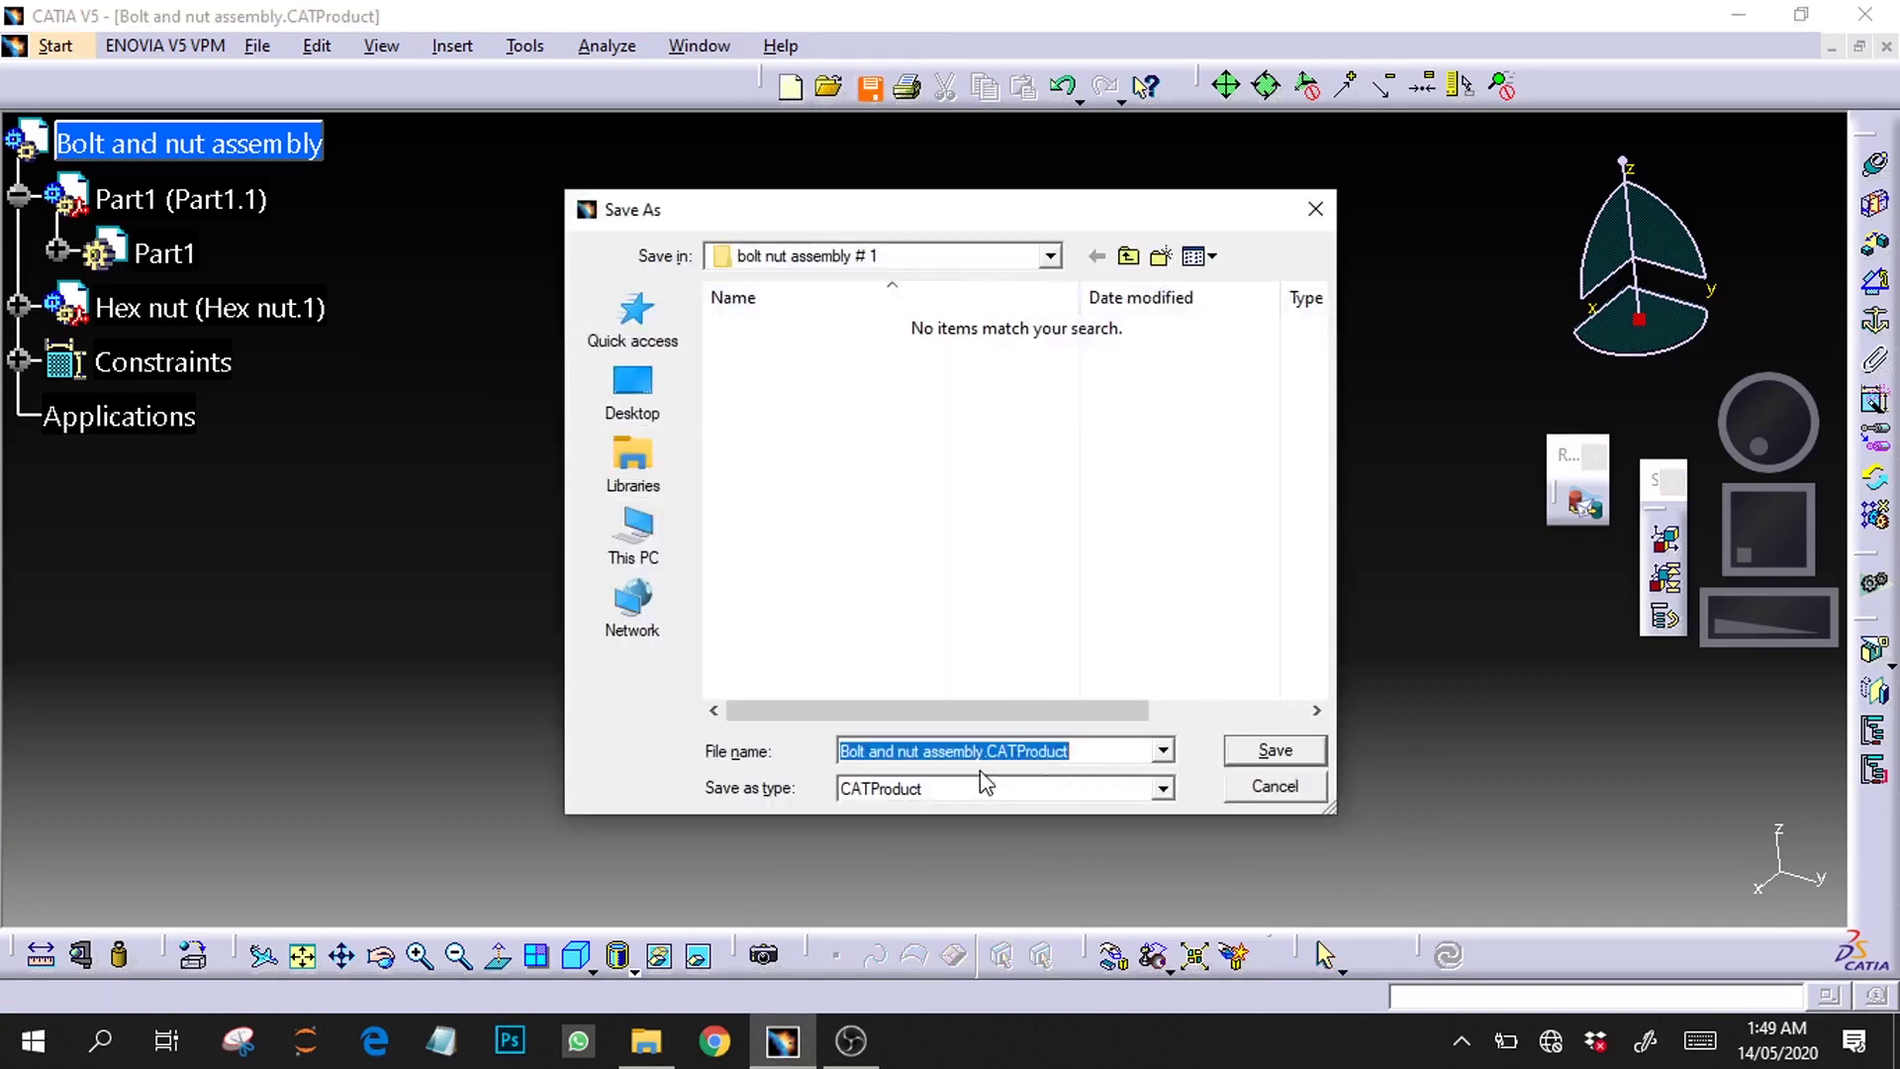
{"action": "left_click", "coordinate": [1247, 756]}
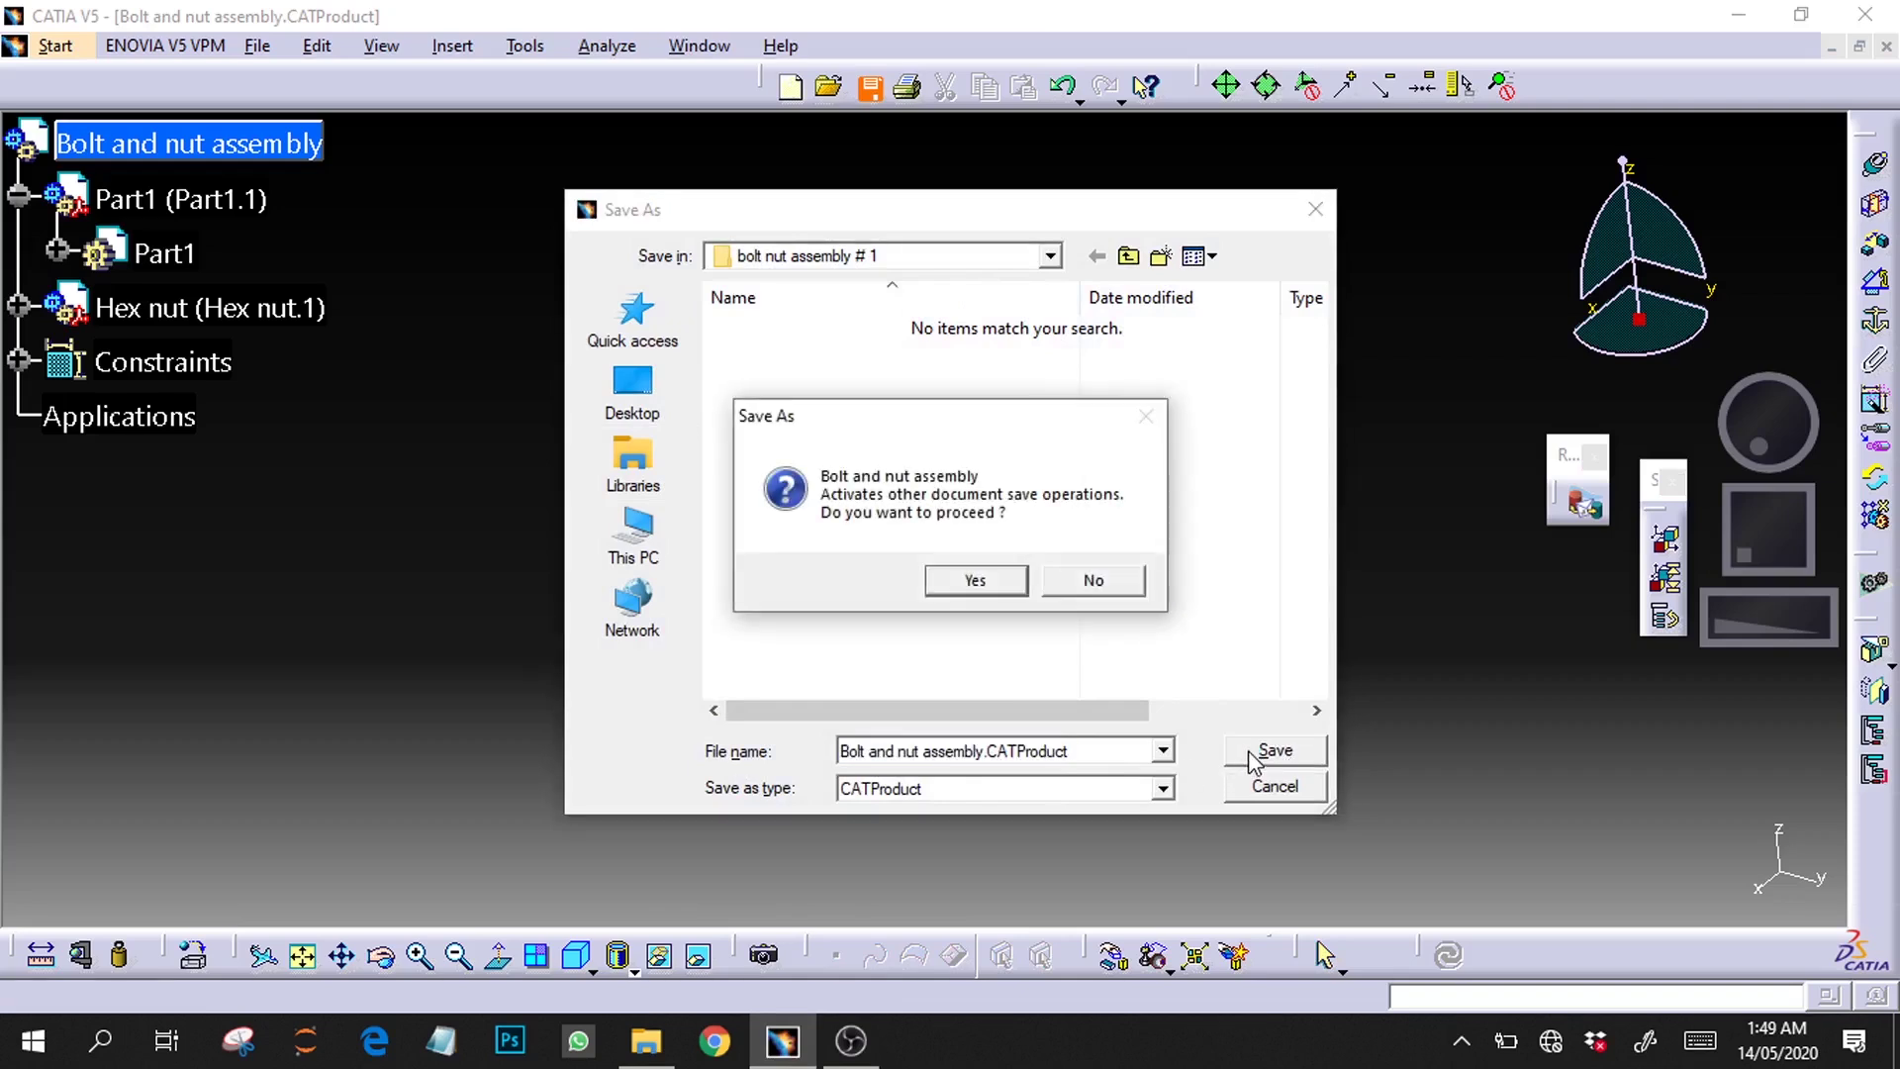
{"action": "left_click", "coordinate": [991, 581]}
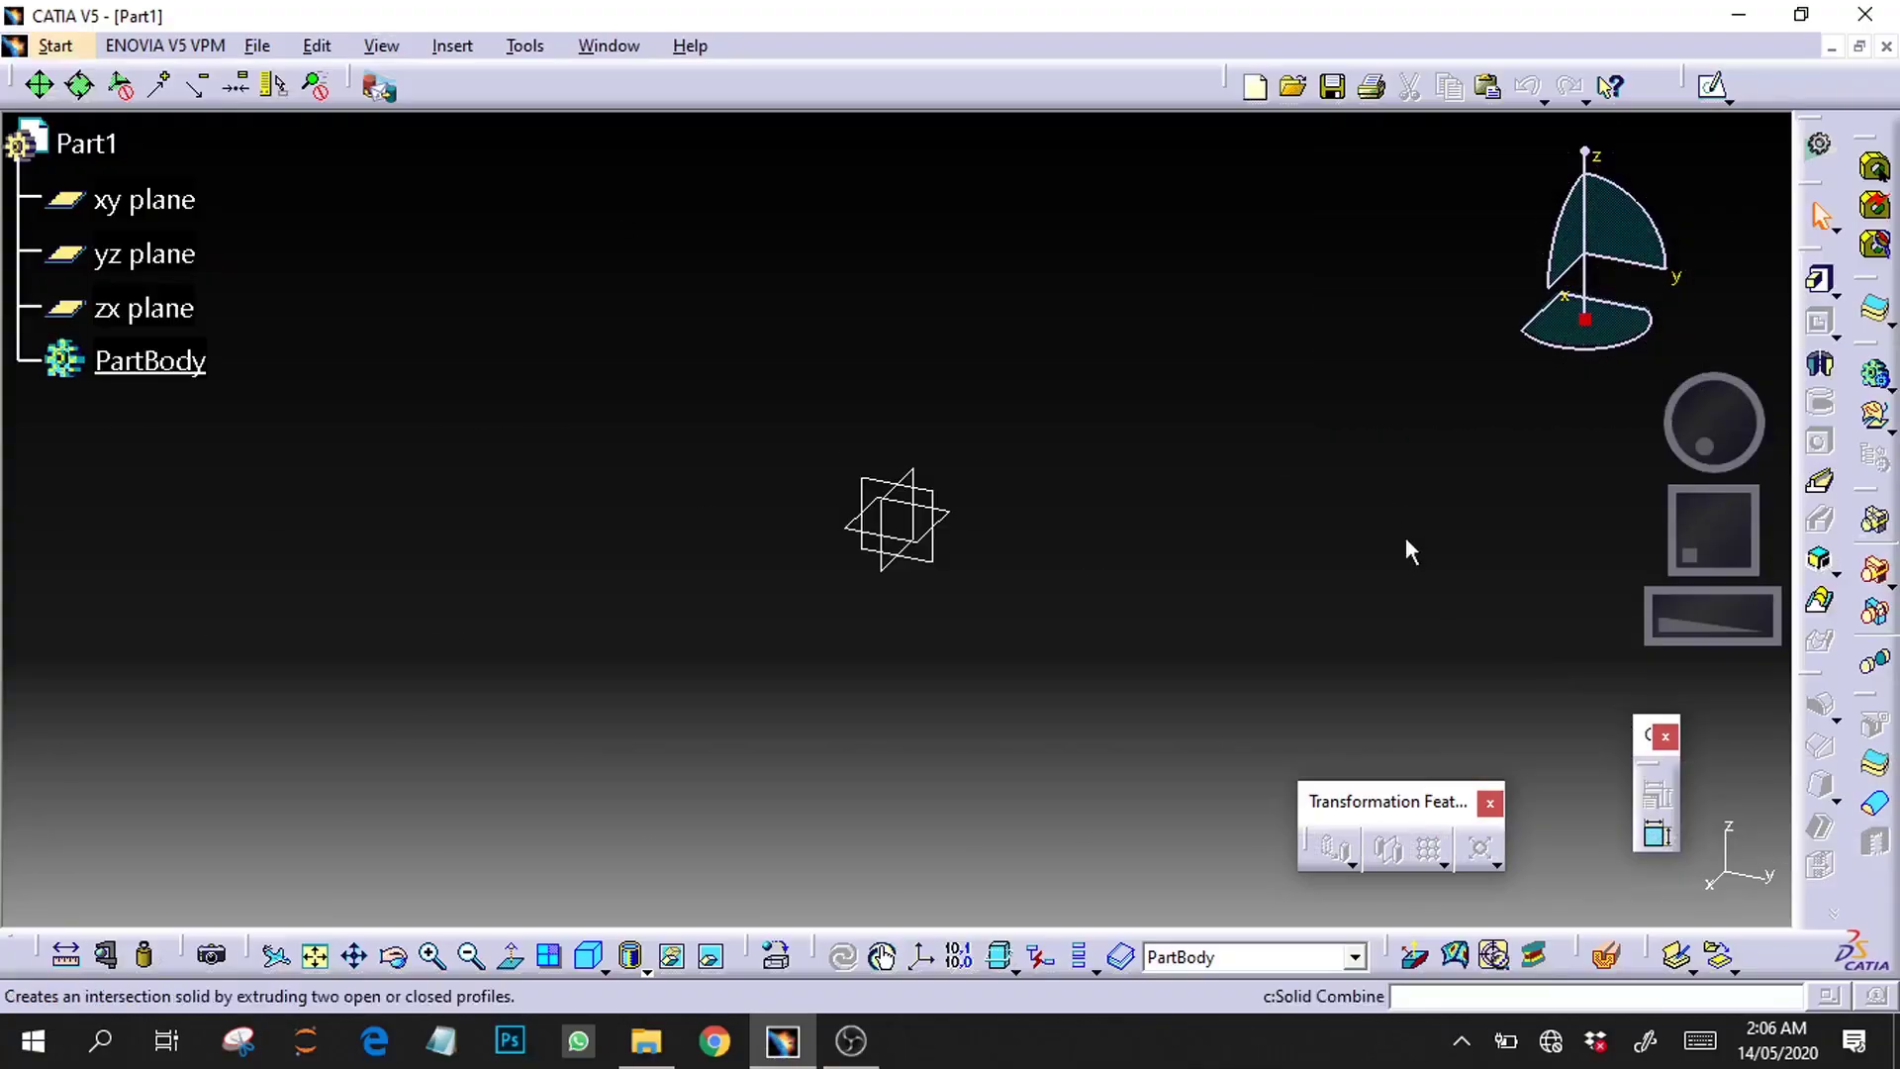
Step: Open a new sketch on the yz plane of the empty part
{"action": "left_click", "coordinate": [165, 260]}
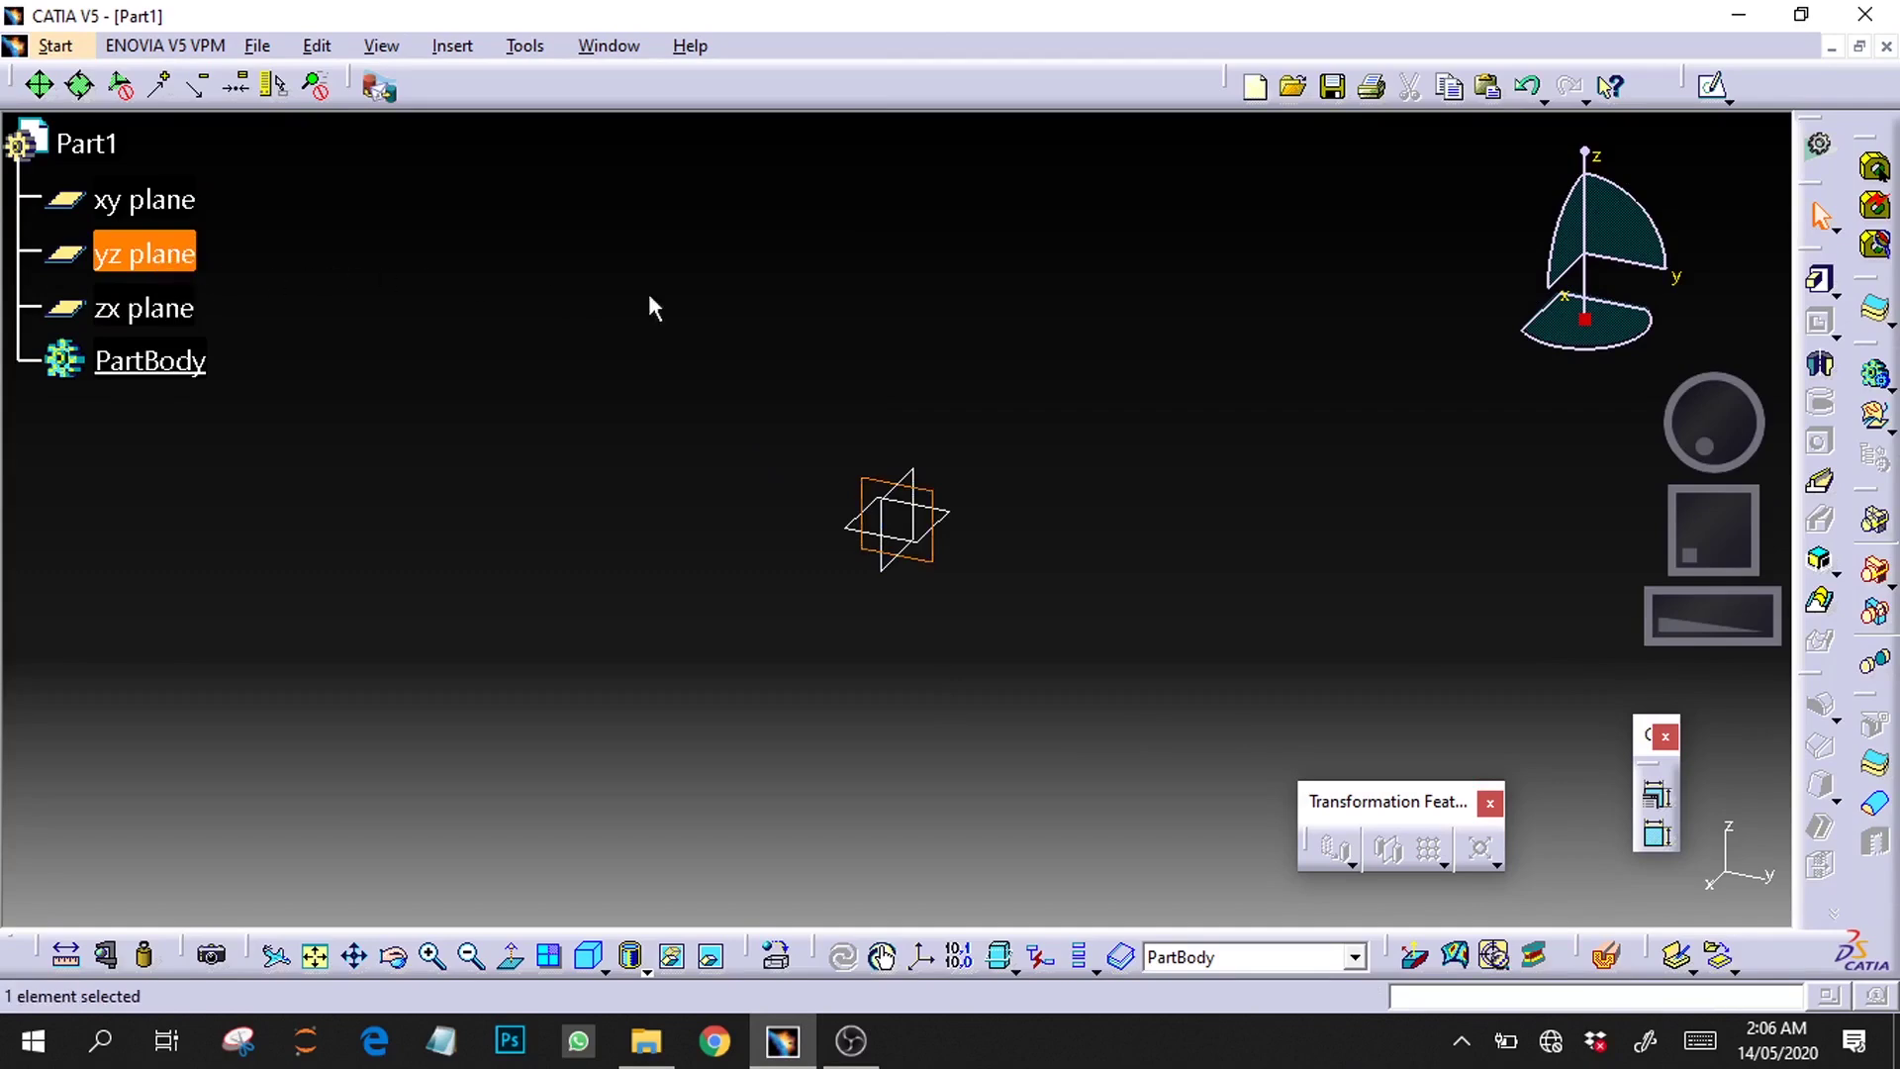
{"action": "left_click", "coordinate": [1711, 85]}
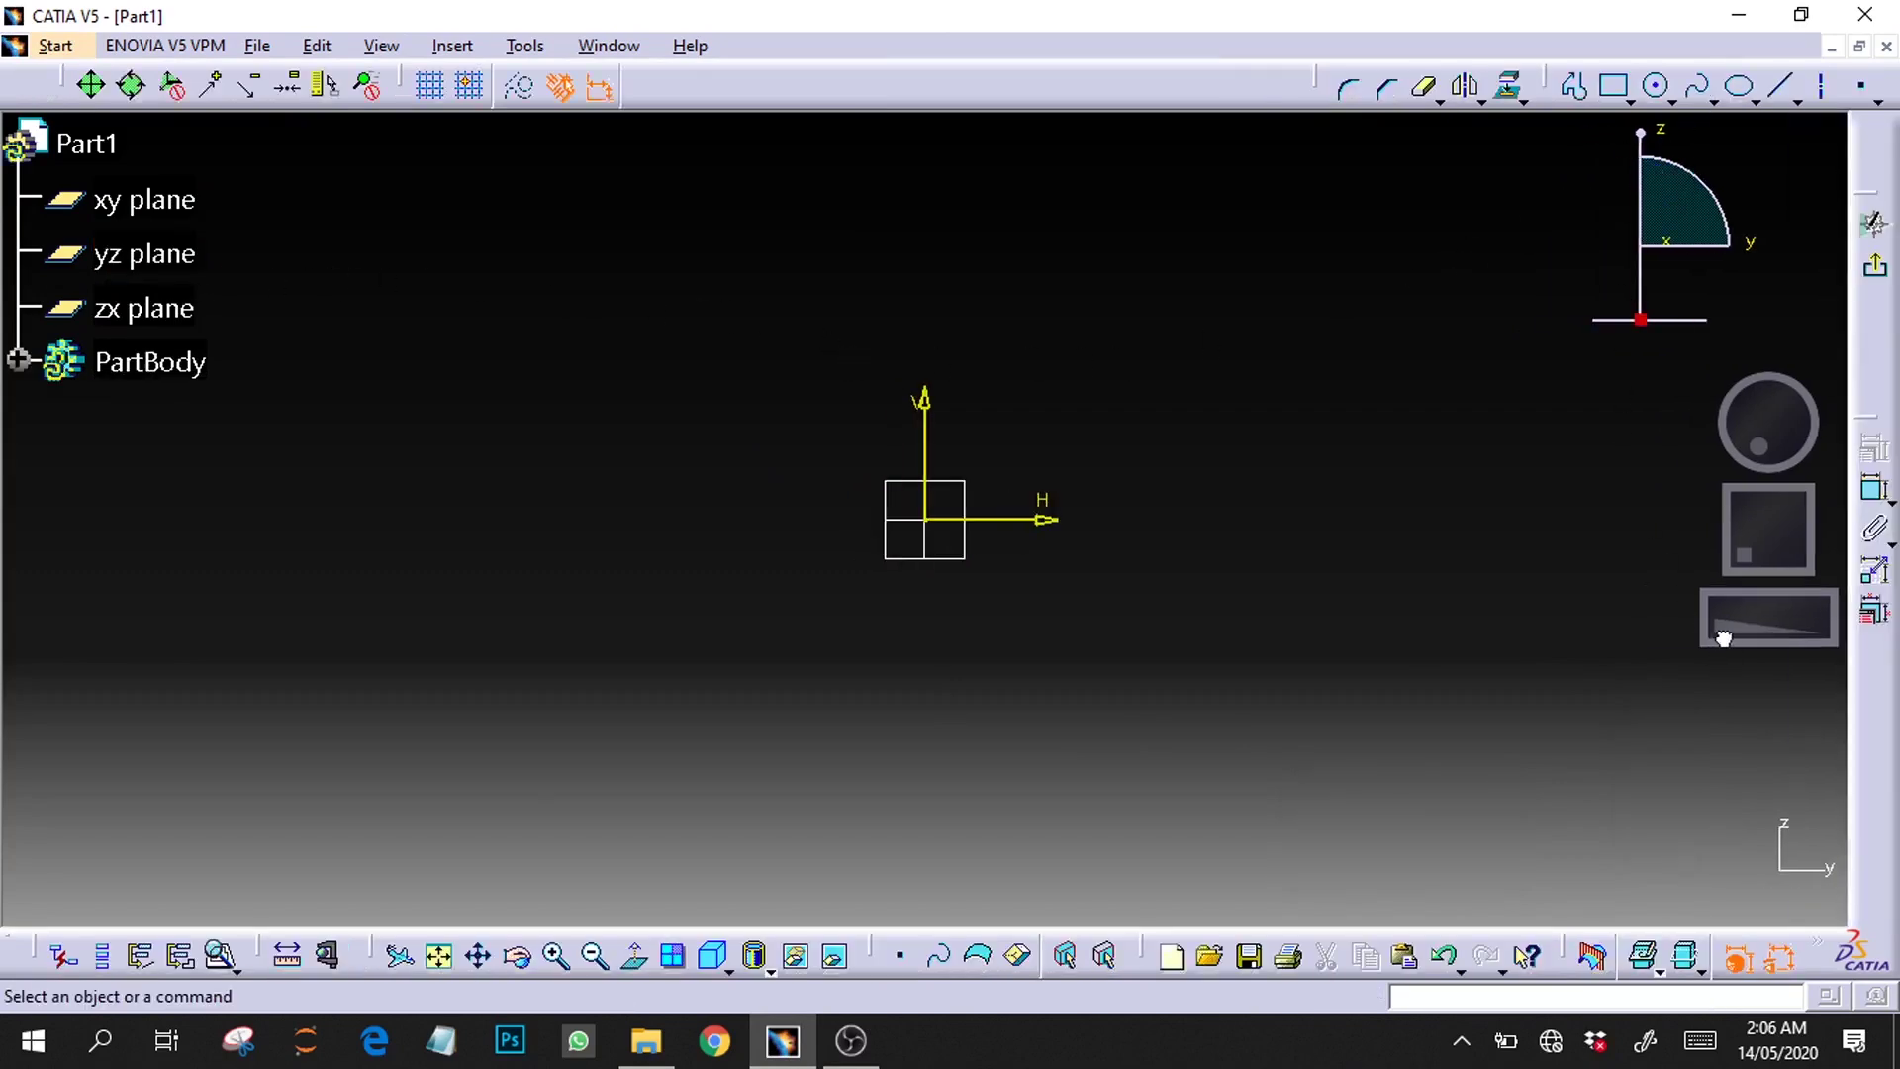
{"action": "left_click_drag", "start_coordinate": [1769, 554], "coordinate": [1759, 547]}
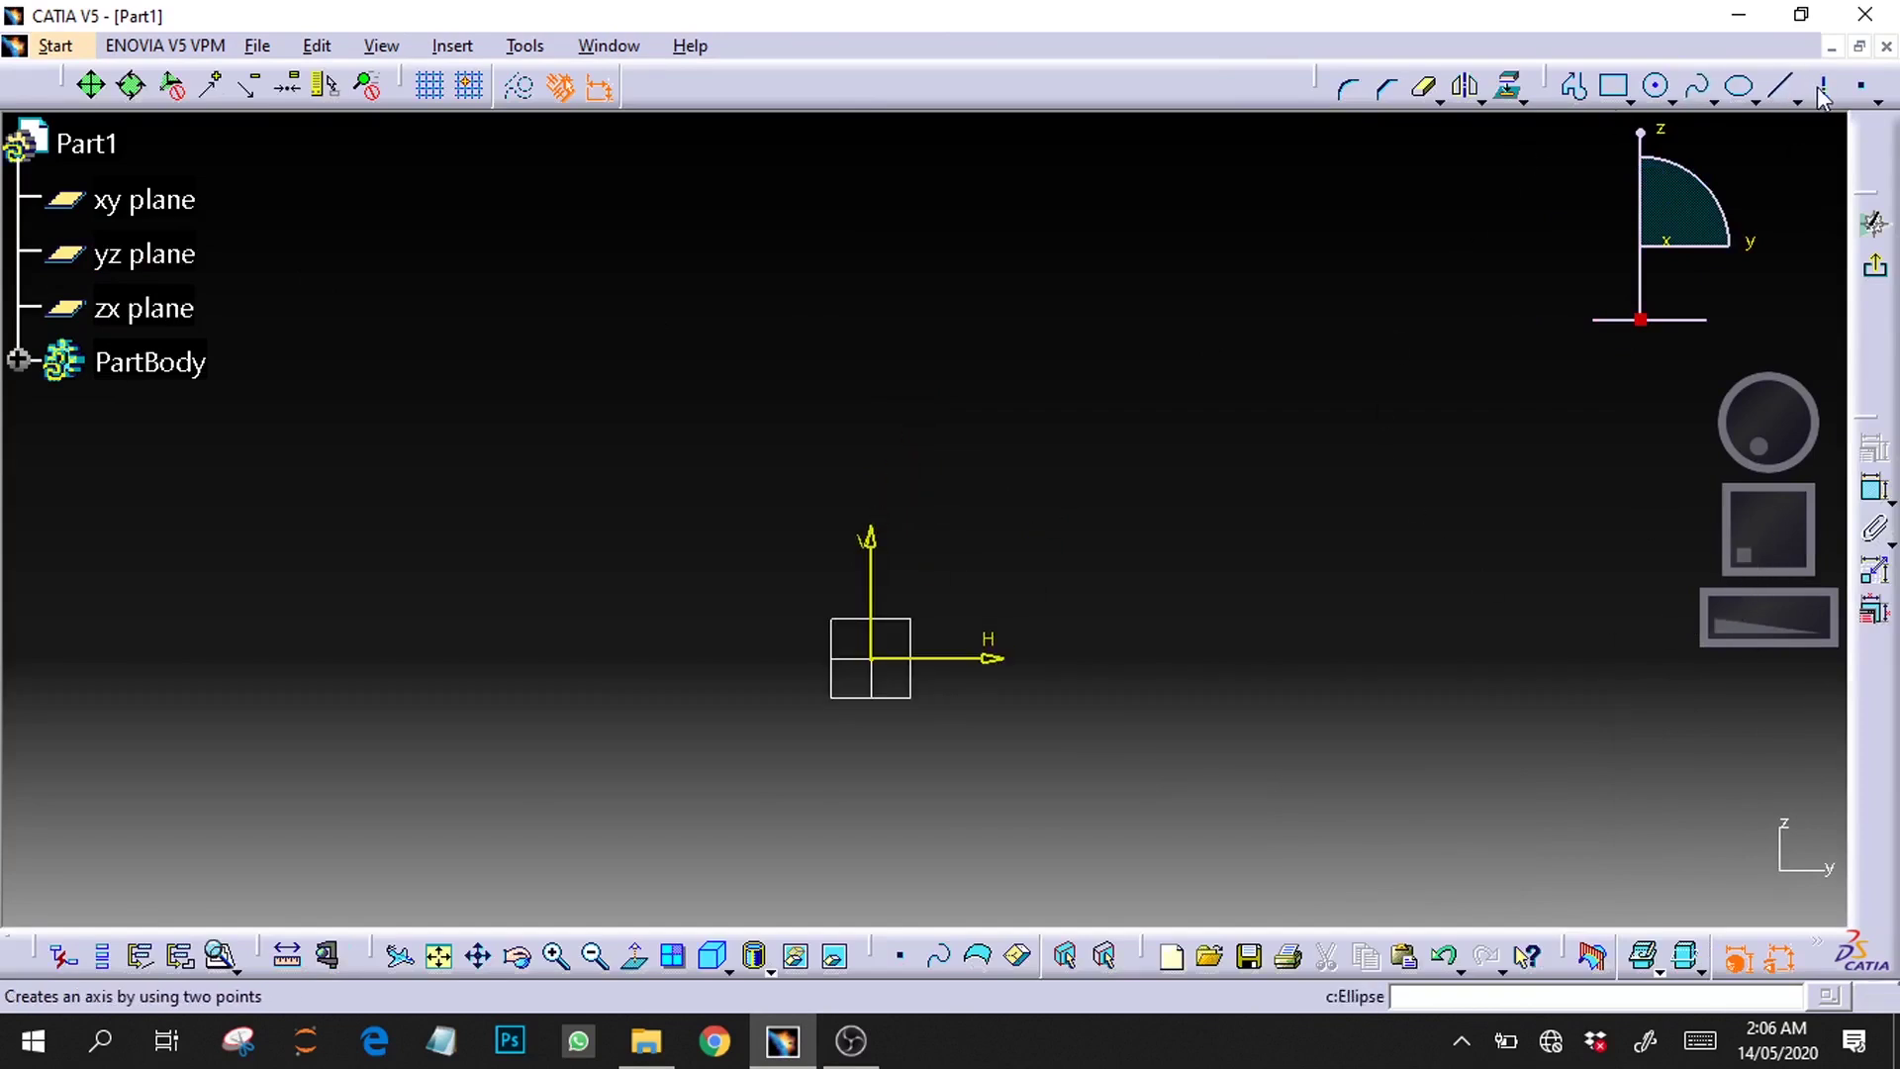
Step: Sketch a horizontal axis line about 90 mm above the sketch origin, spanning both sides of the vertical axis
{"action": "left_click", "coordinate": [1780, 86]}
{"action": "left_click", "coordinate": [617, 315]}
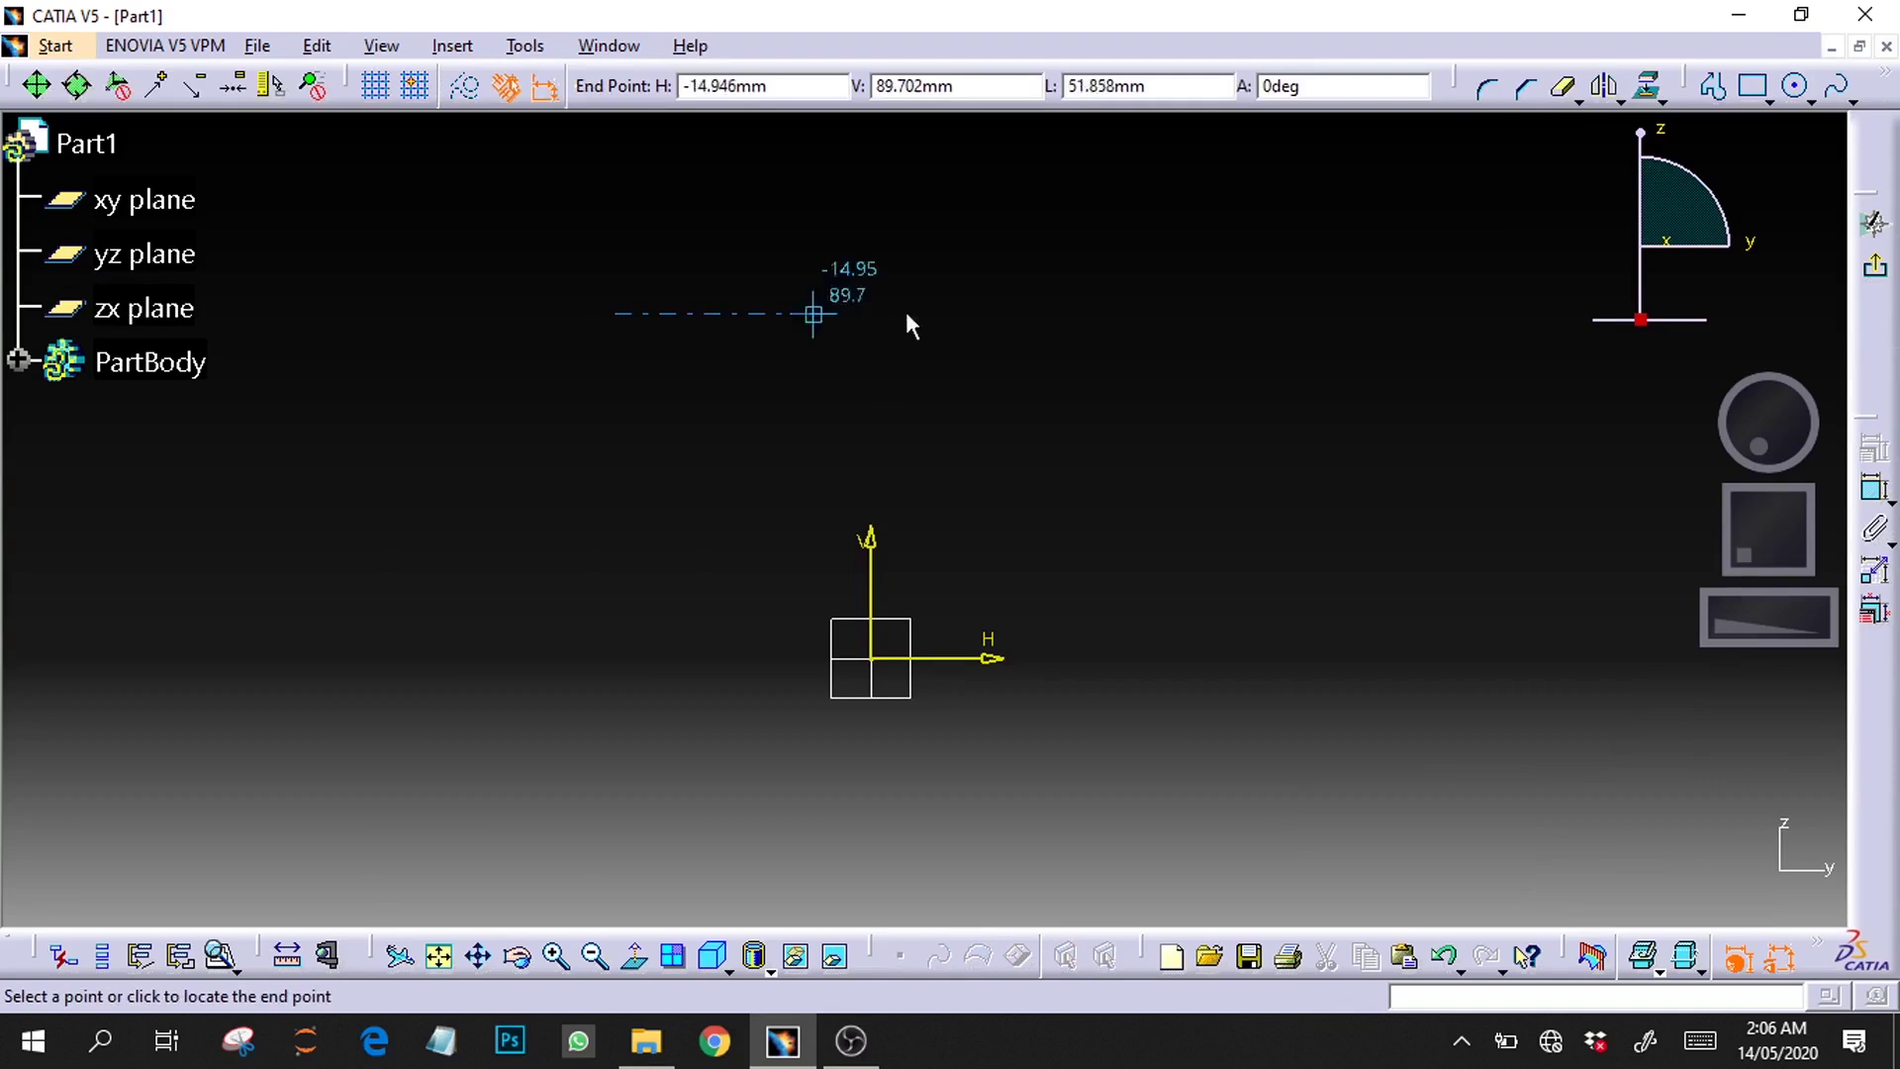
{"action": "left_click", "coordinate": [1268, 312]}
Step: Constrain the axis line to 60 mm from the horizontal sketch axis and place the dimension beyond the axis line's opposite end
{"action": "left_click", "coordinate": [986, 659], "text": "ctrl"}
{"action": "left_click", "coordinate": [1874, 487]}
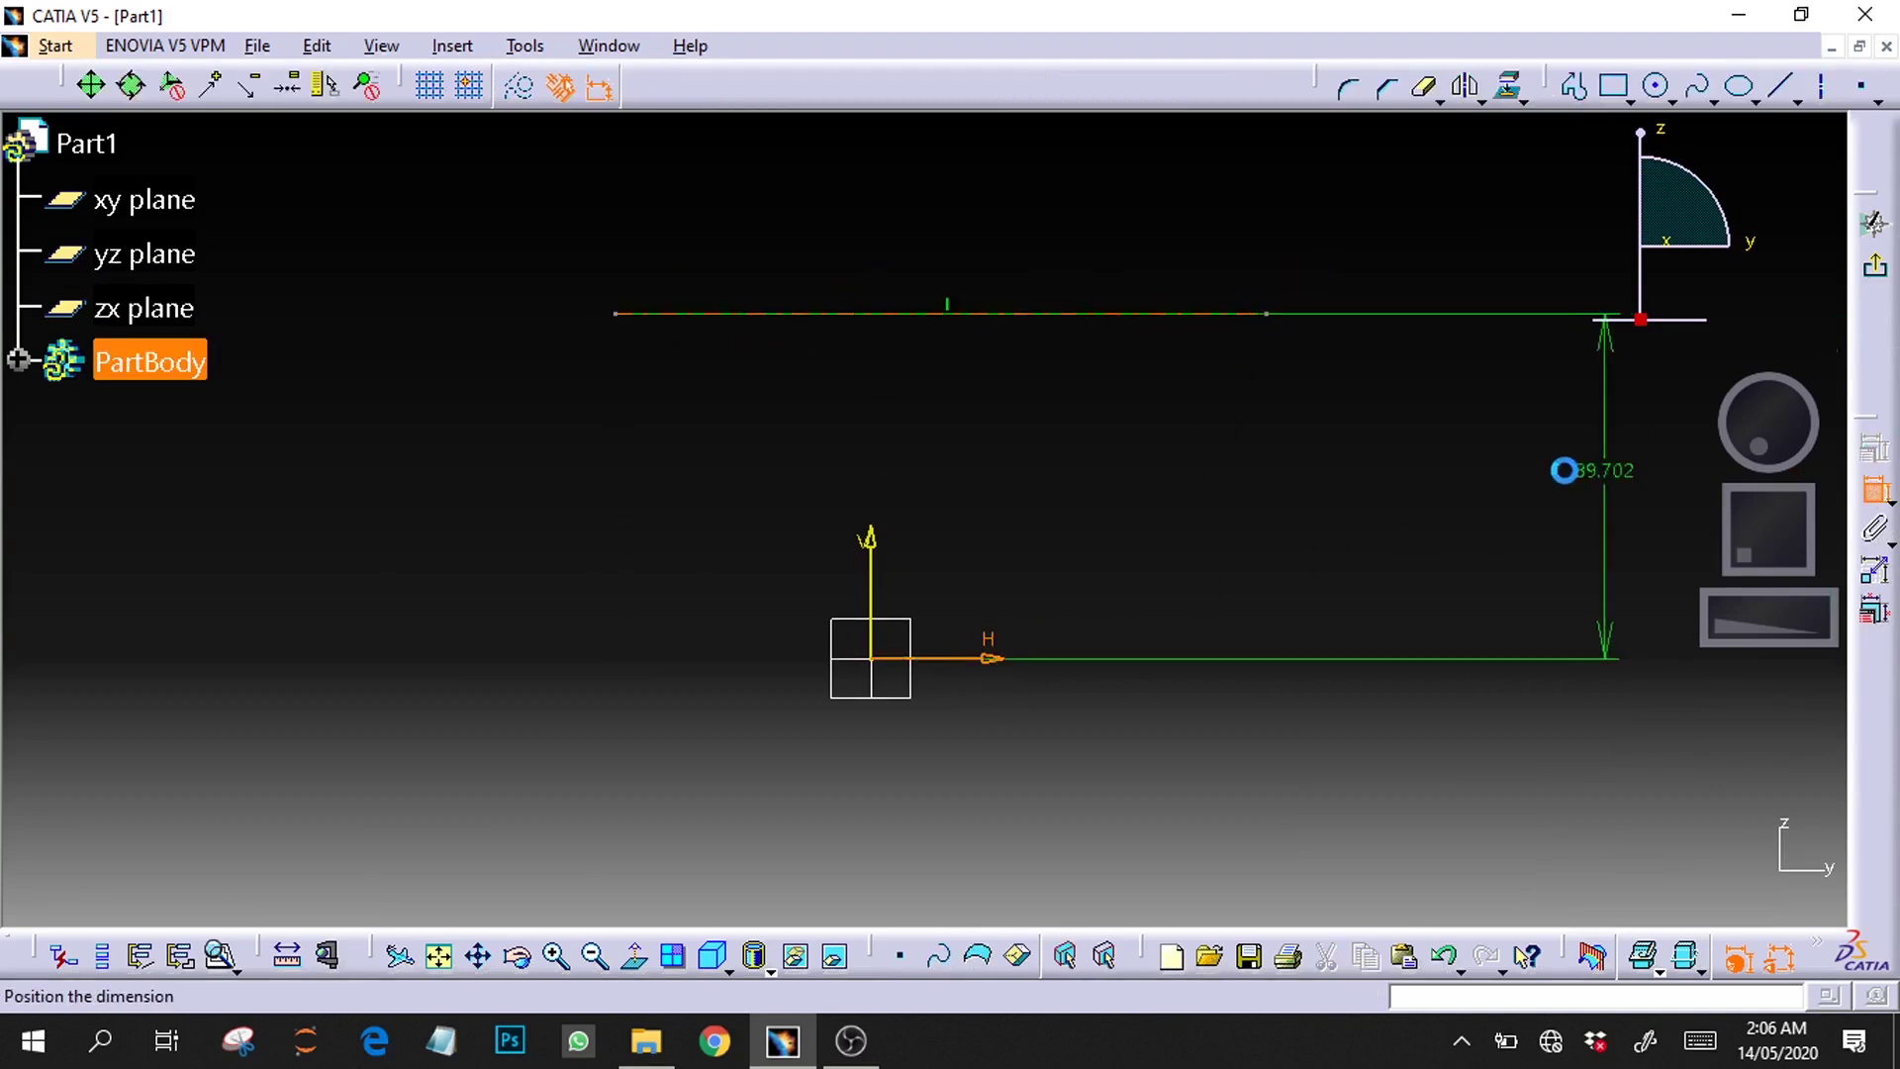
{"action": "left_click", "coordinate": [1493, 495]}
{"action": "double_click", "coordinate": [1497, 480]}
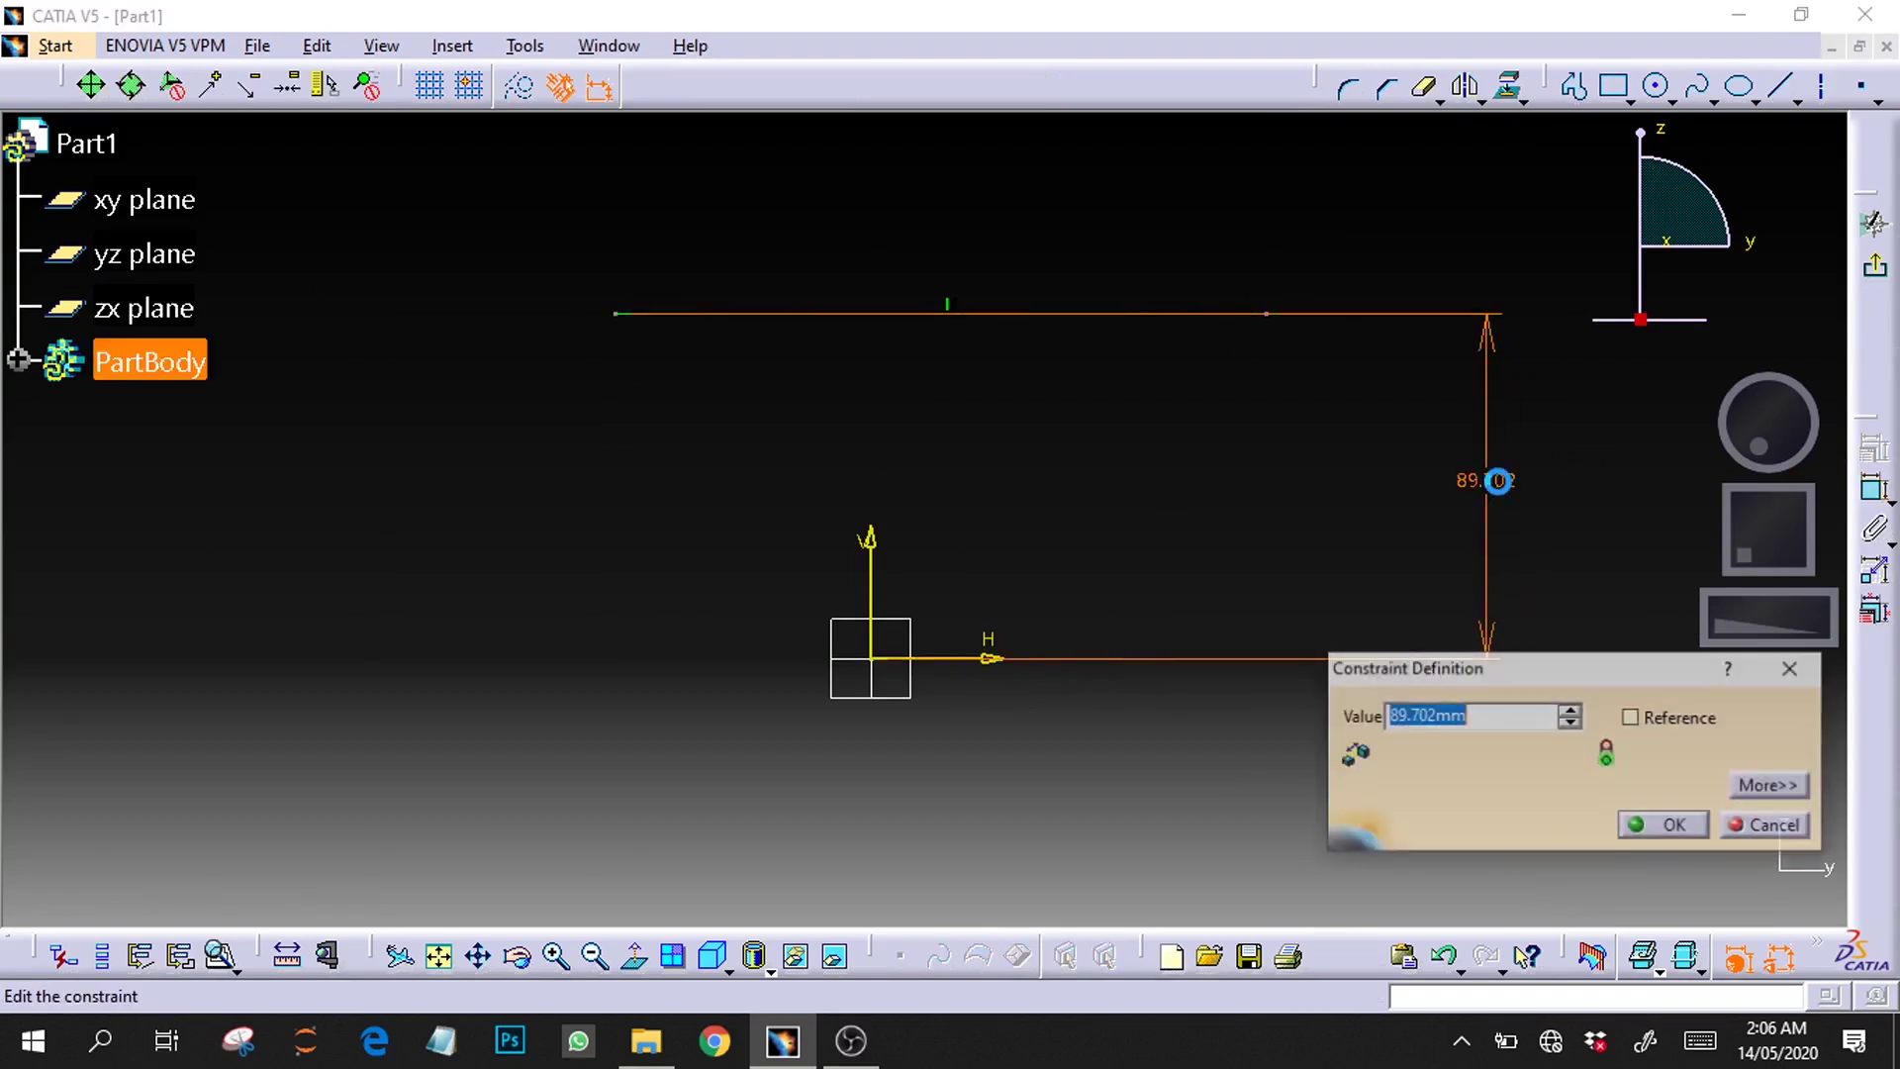
{"action": "type", "text": "60"}
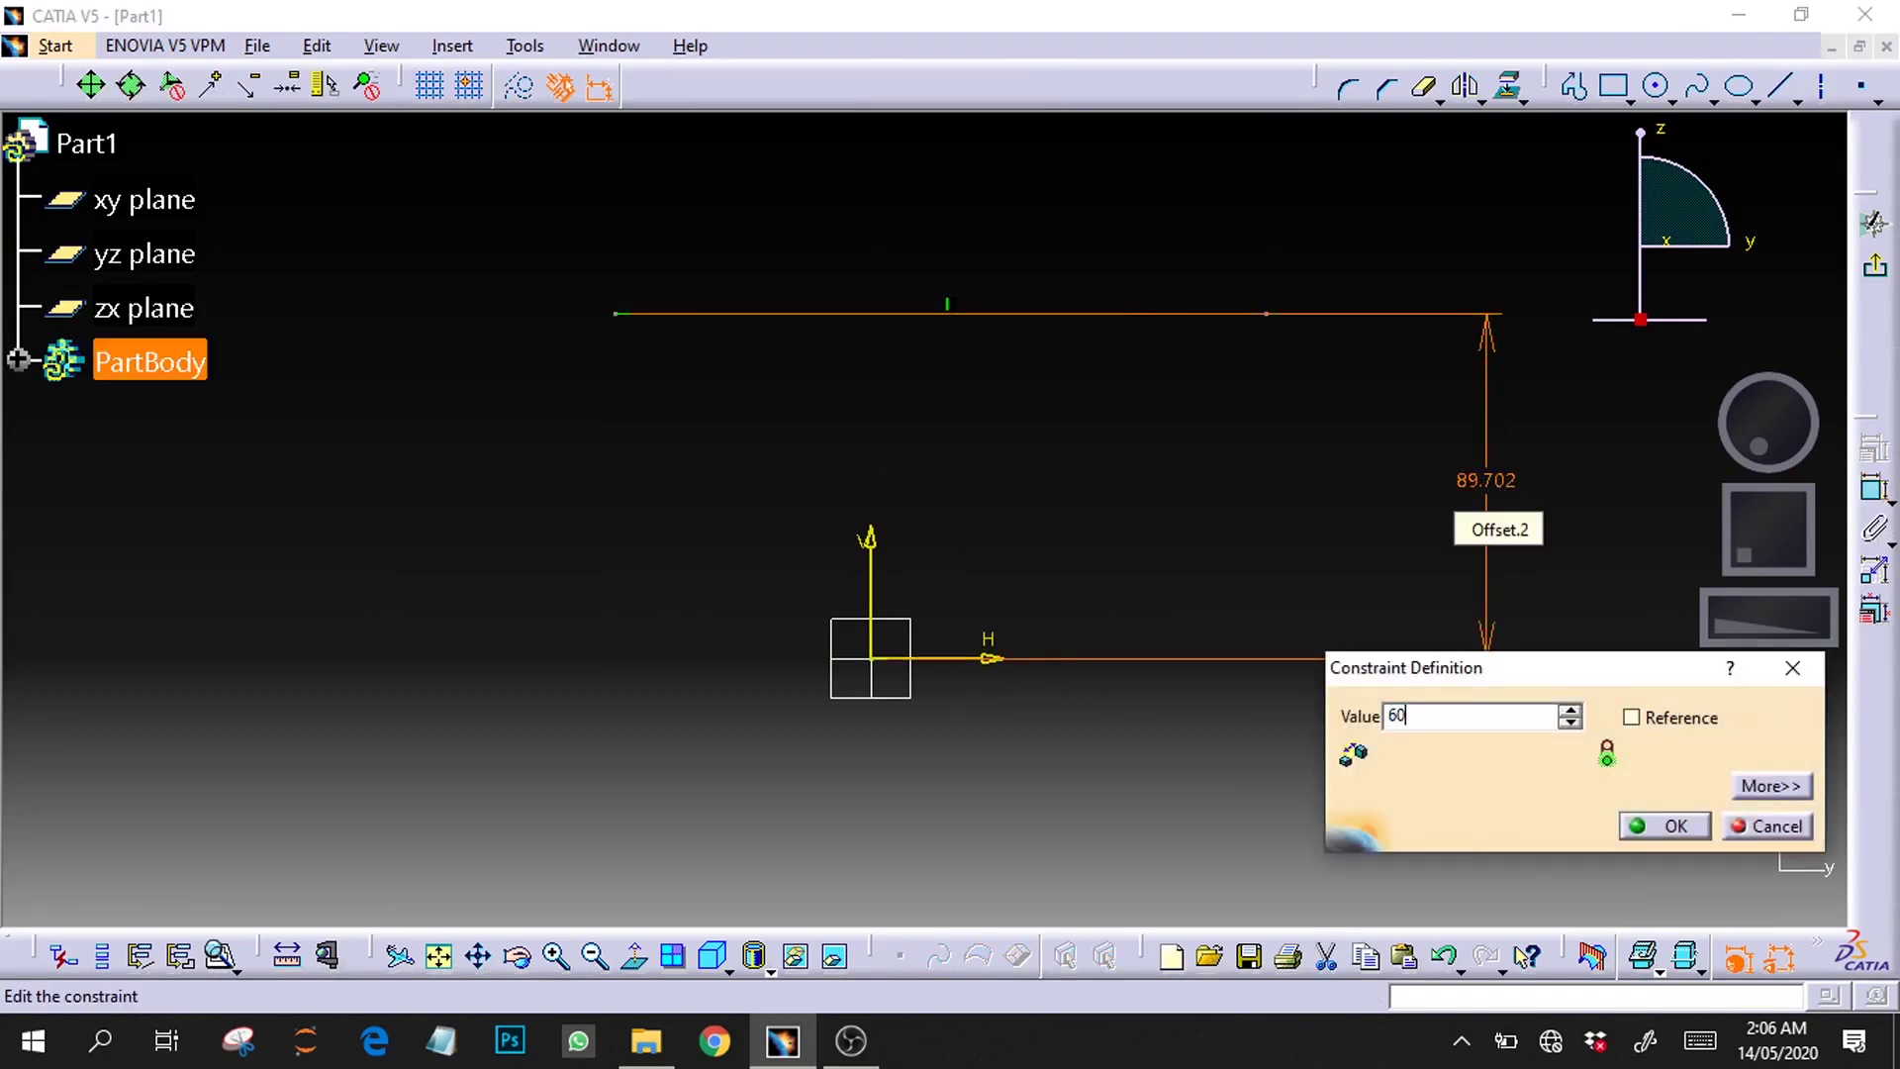
{"action": "key", "text": "Return"}
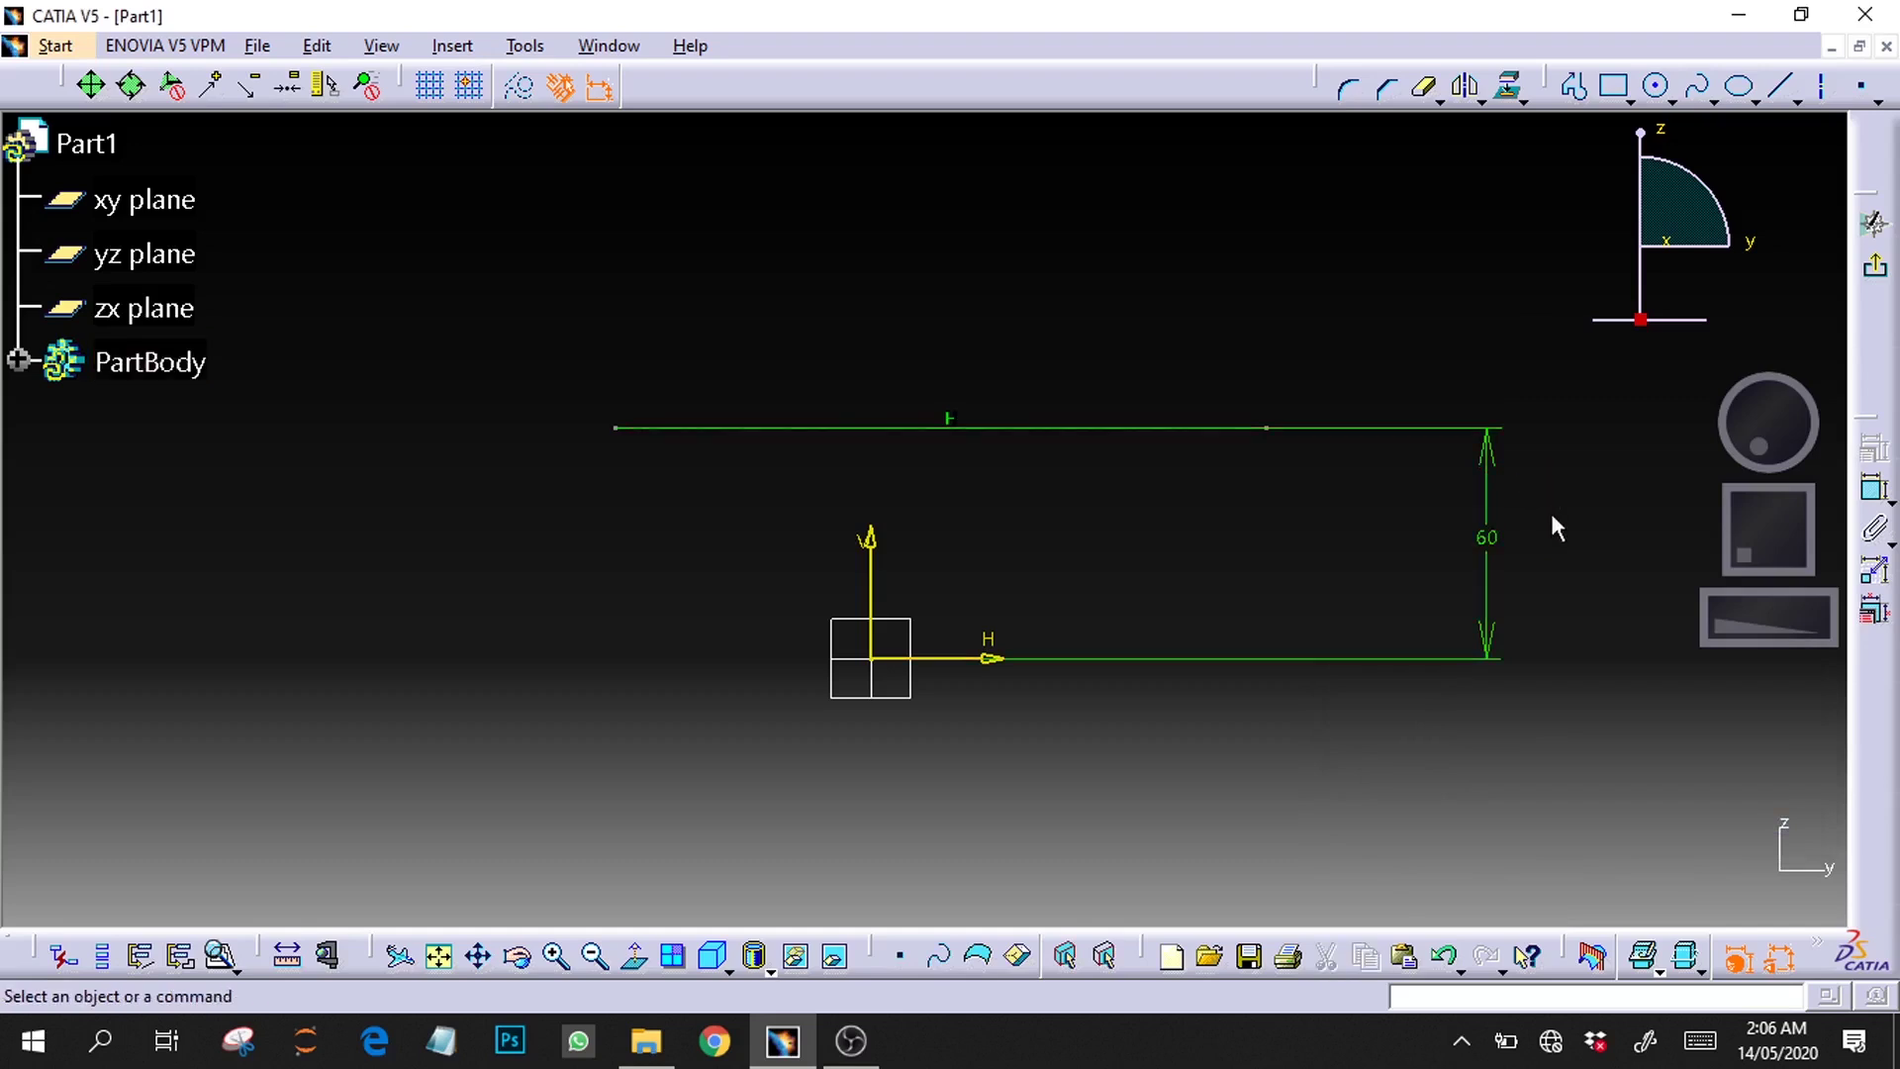
{"action": "left_click_drag", "start_coordinate": [1497, 662], "coordinate": [374, 662]}
{"action": "left_click", "coordinate": [1587, 598]}
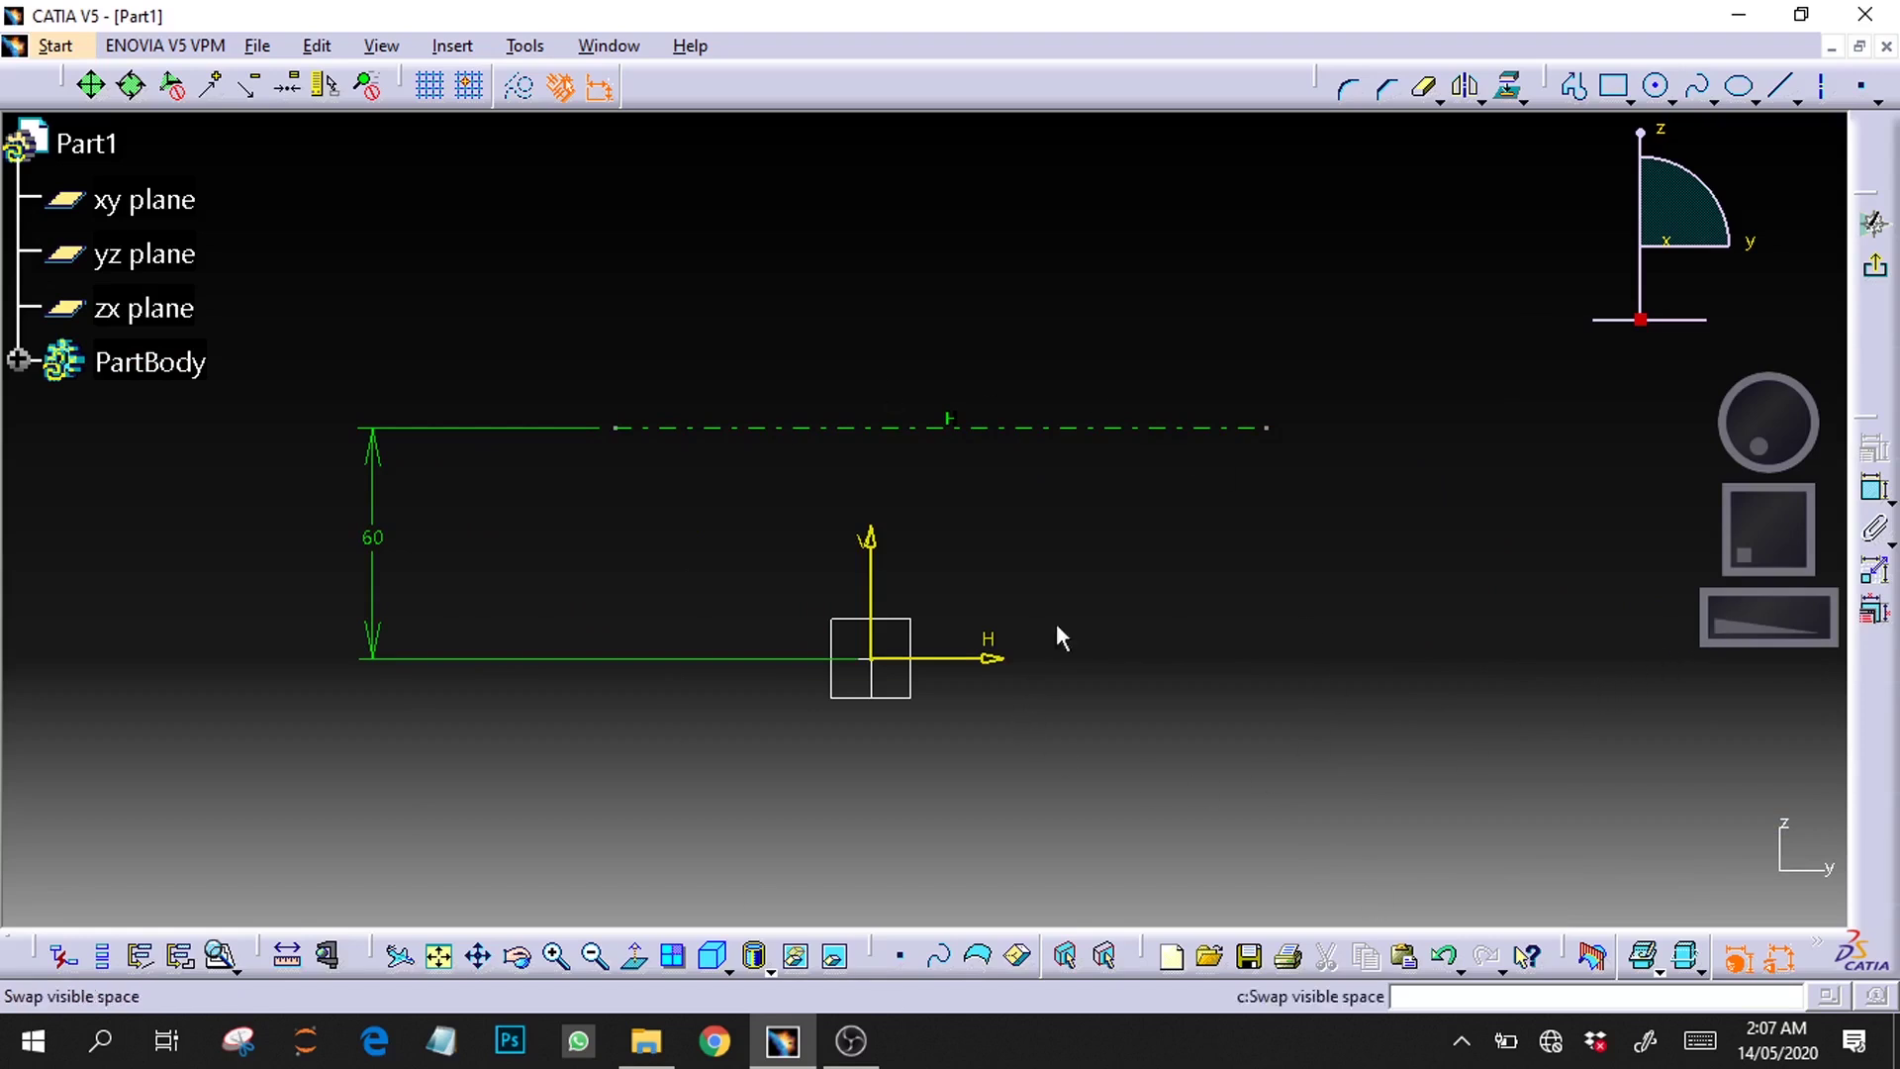
Step: Draw a horizontal line about 54 mm long just above the axis line
{"action": "left_click", "coordinate": [1780, 86]}
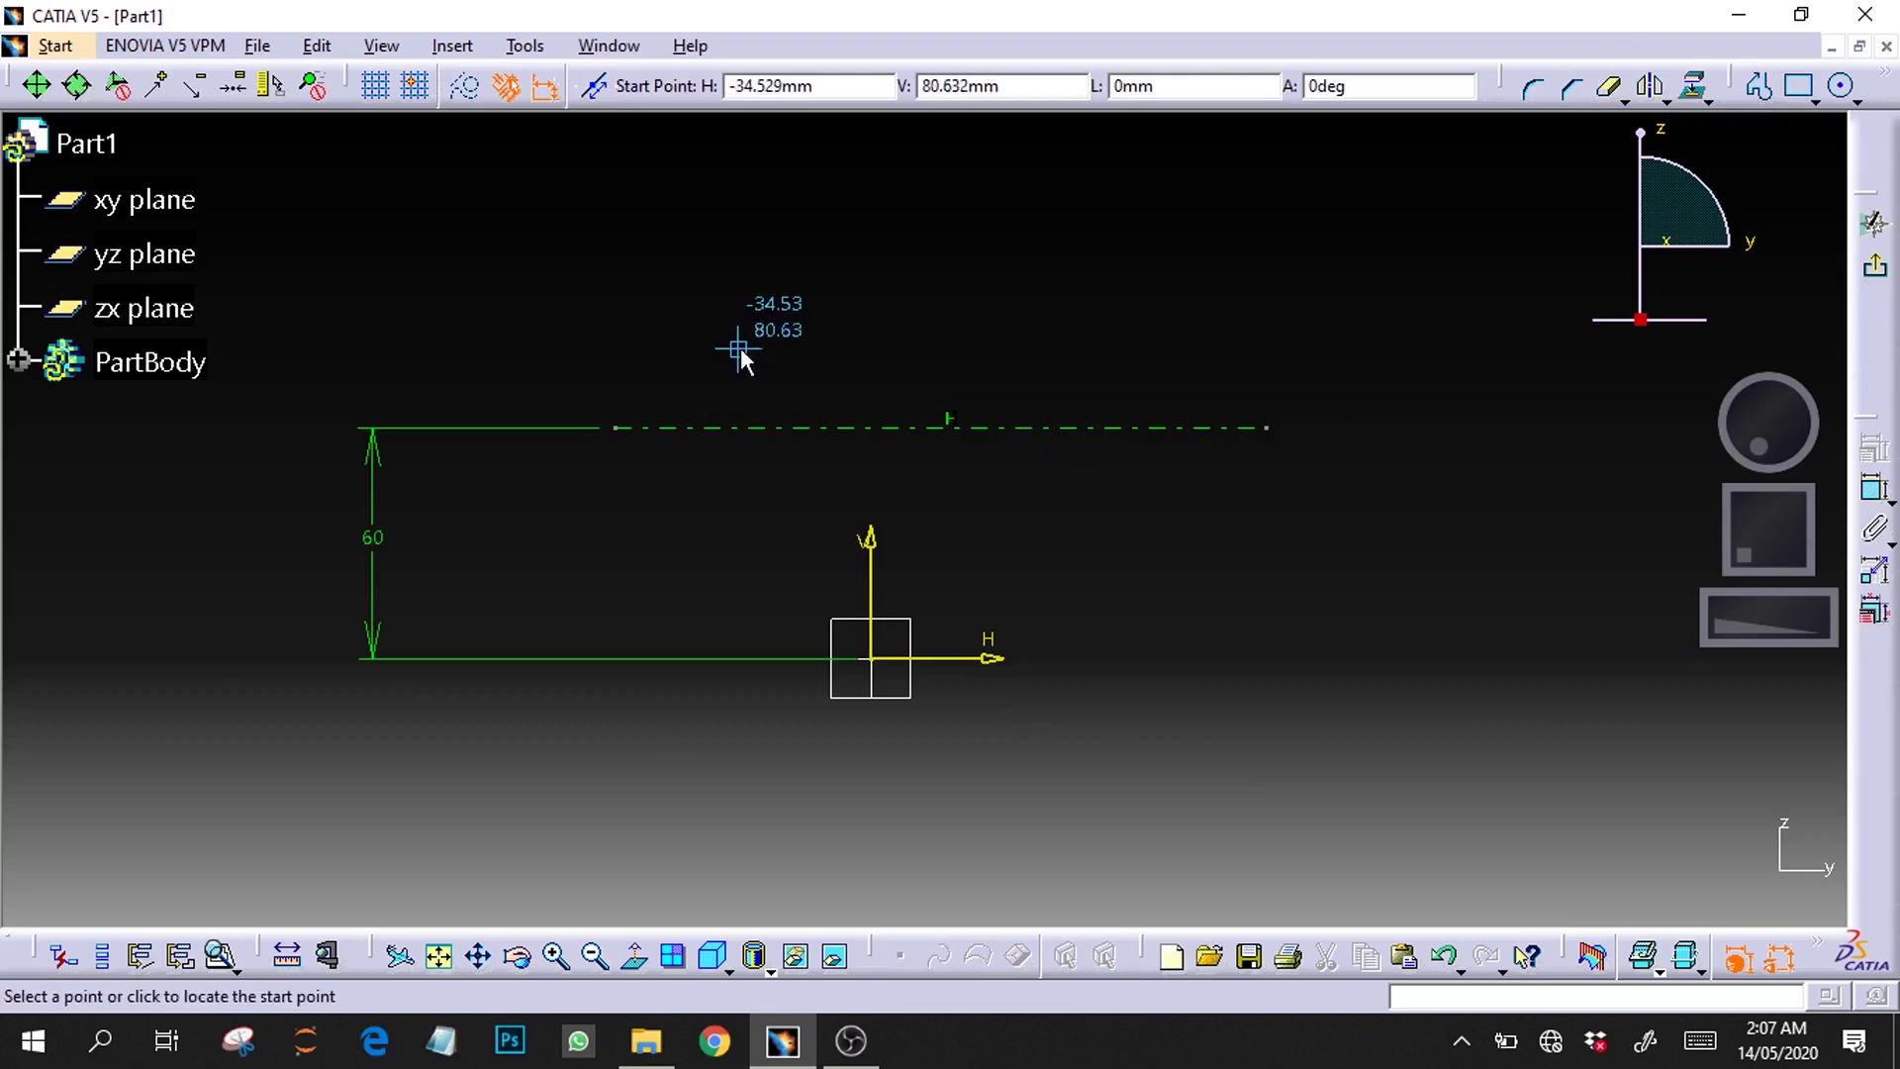
{"action": "left_click", "coordinate": [788, 377]}
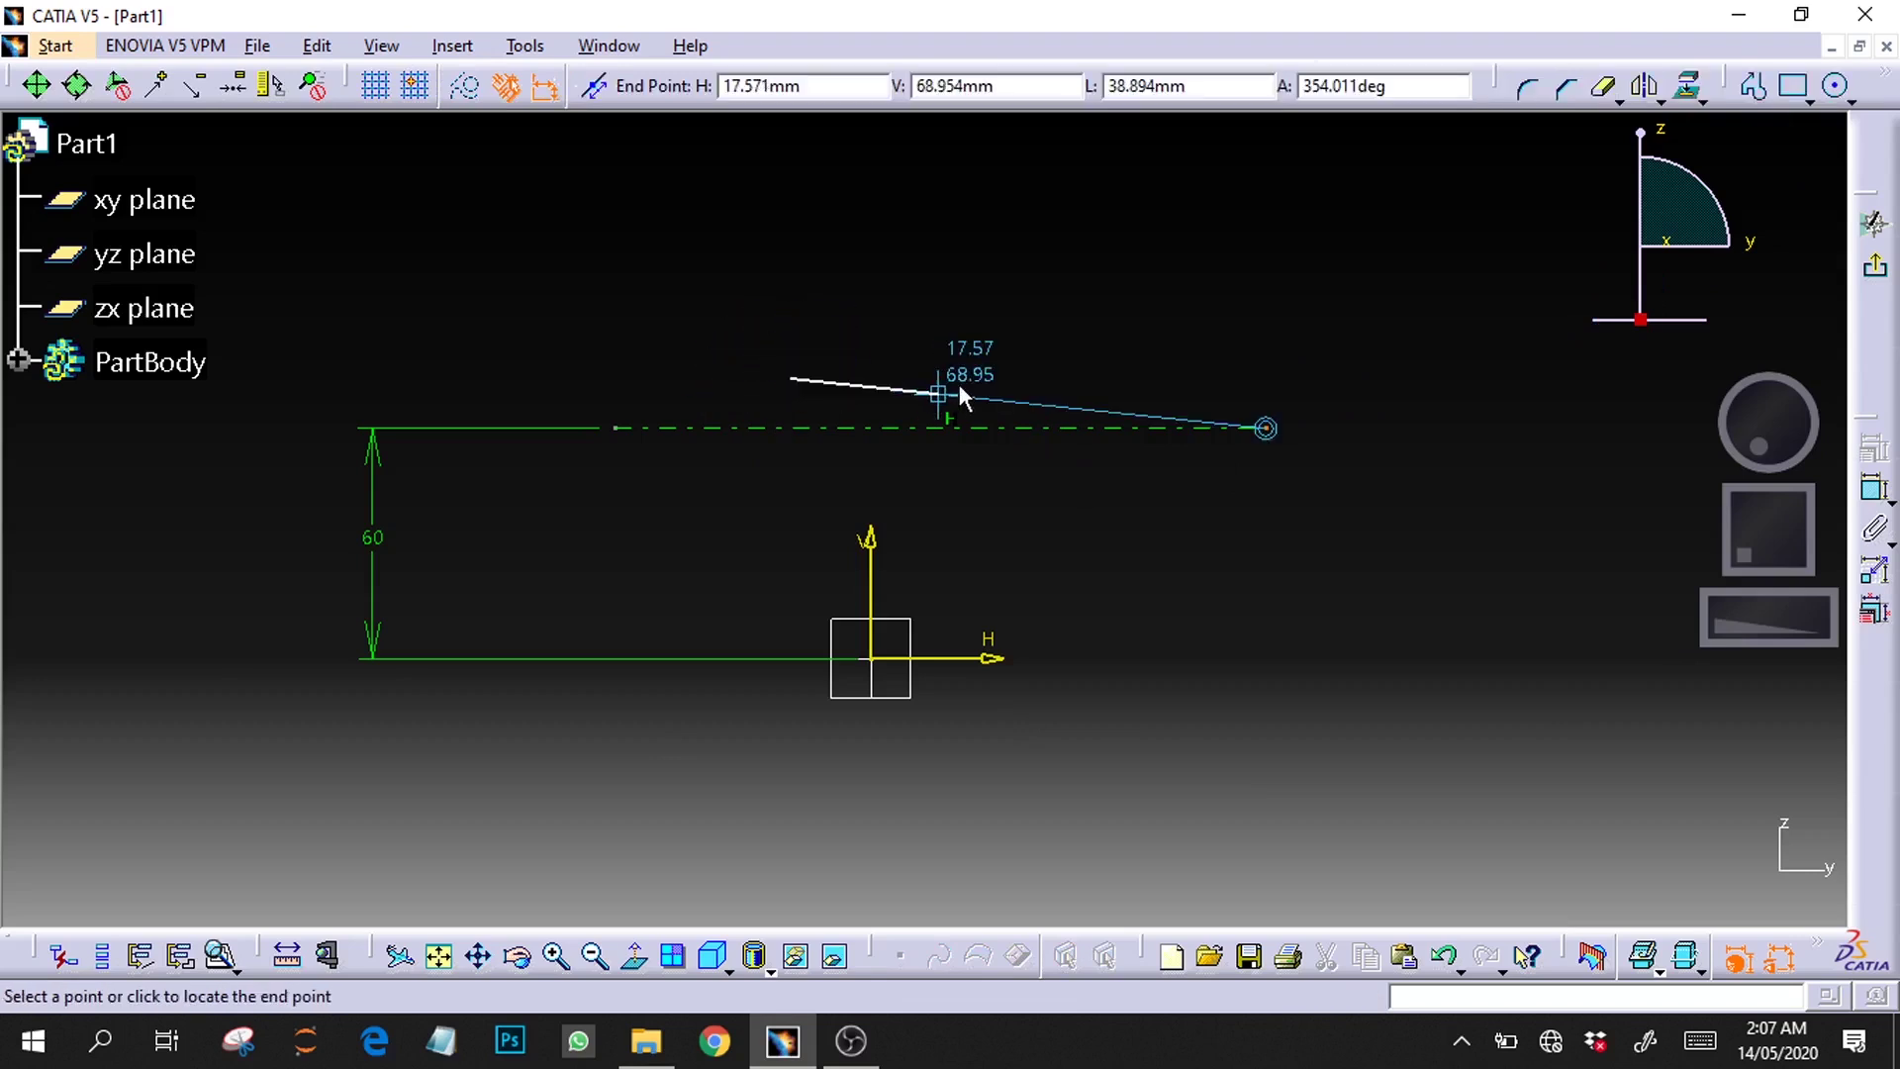
{"action": "left_click", "coordinate": [999, 377]}
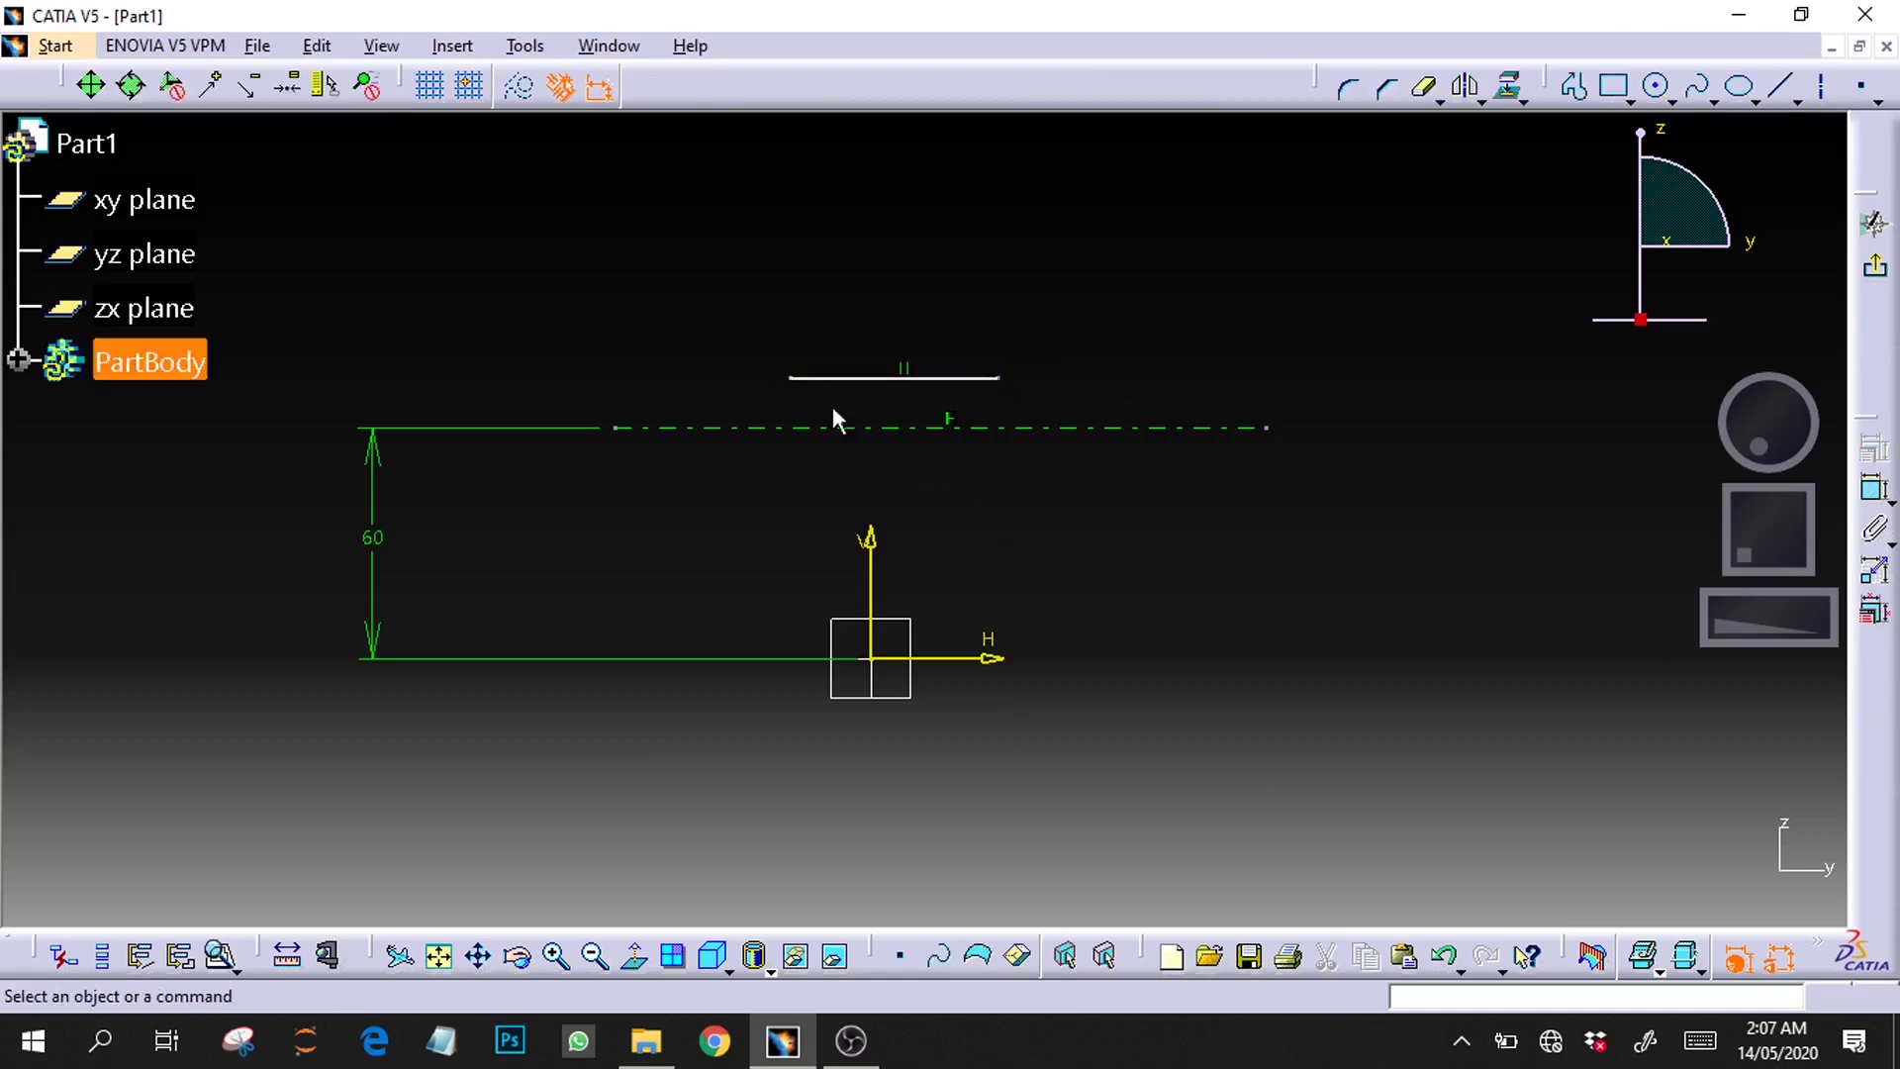
Step: Dimension the short horizontal line above the axis line and set its length to 20 mm
{"action": "left_click", "coordinate": [803, 380]}
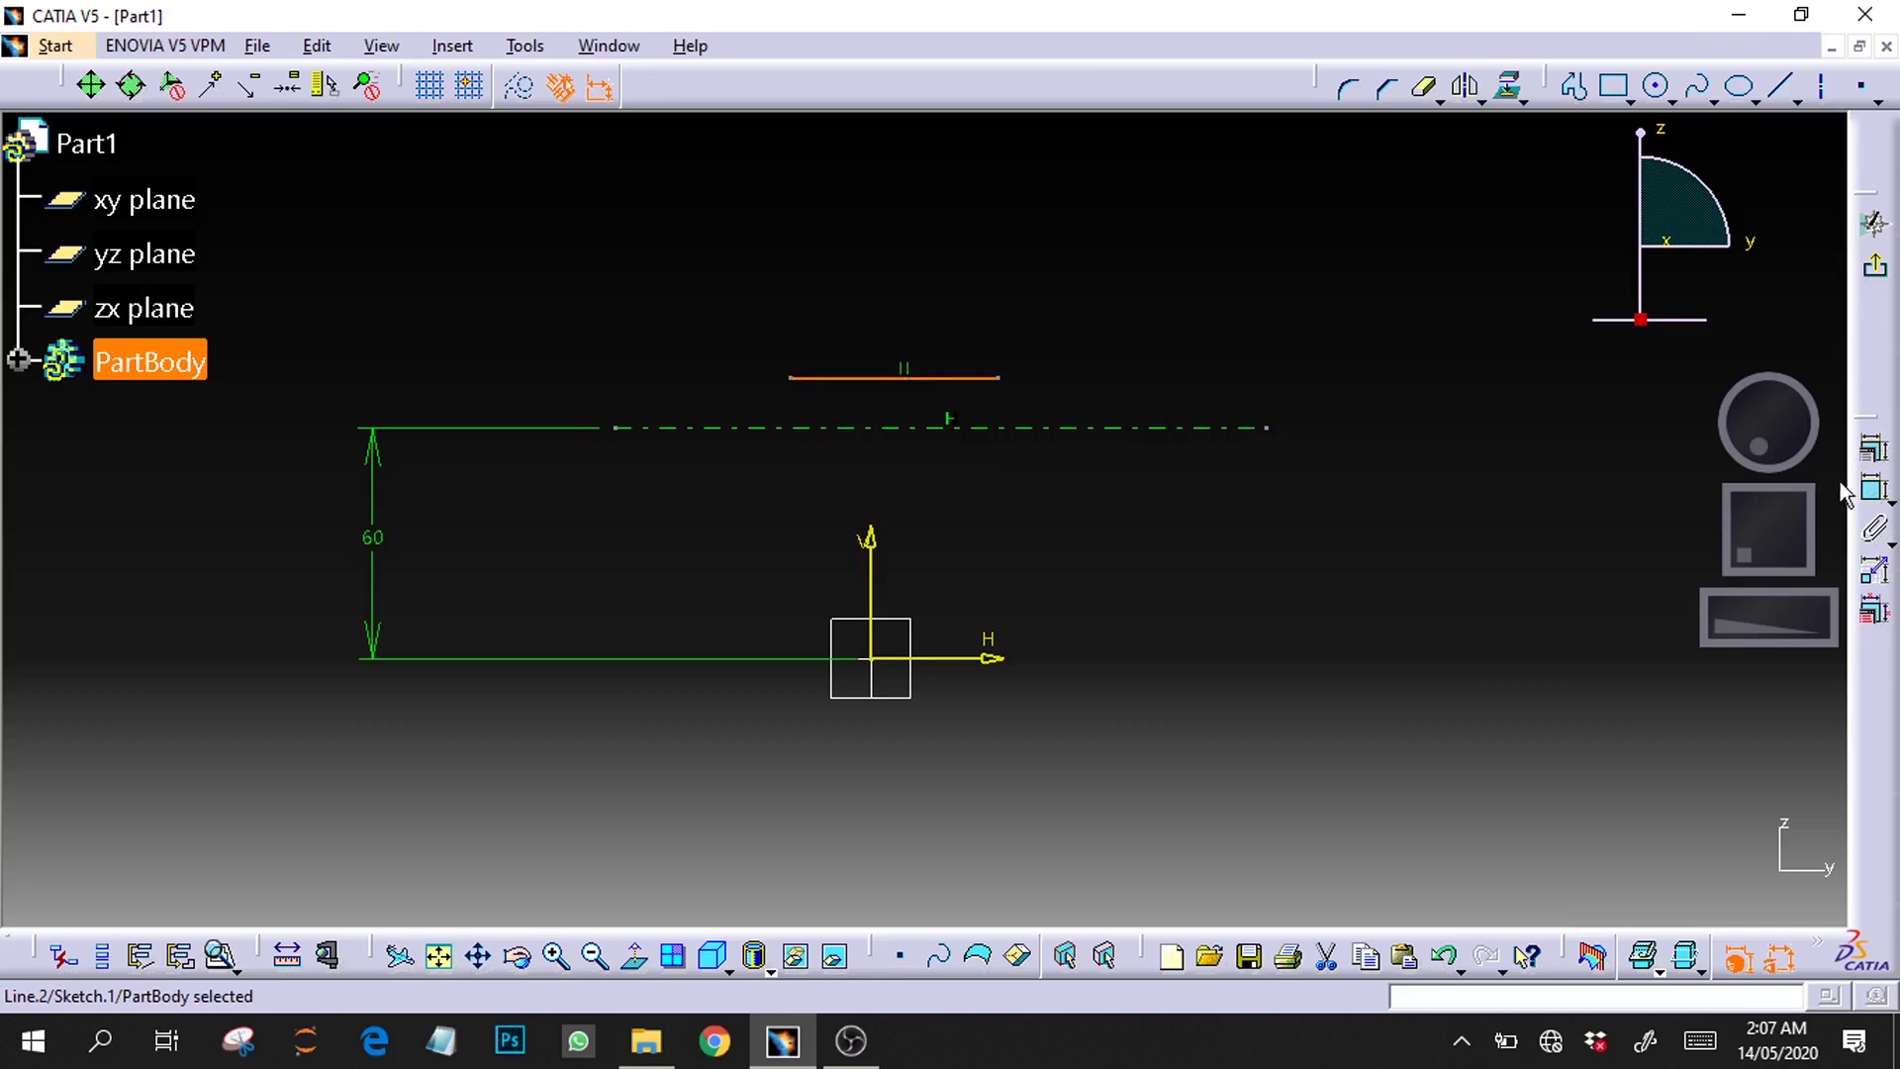
{"action": "left_click", "coordinate": [1873, 488]}
{"action": "left_click", "coordinate": [908, 255]}
{"action": "double_click", "coordinate": [897, 249]}
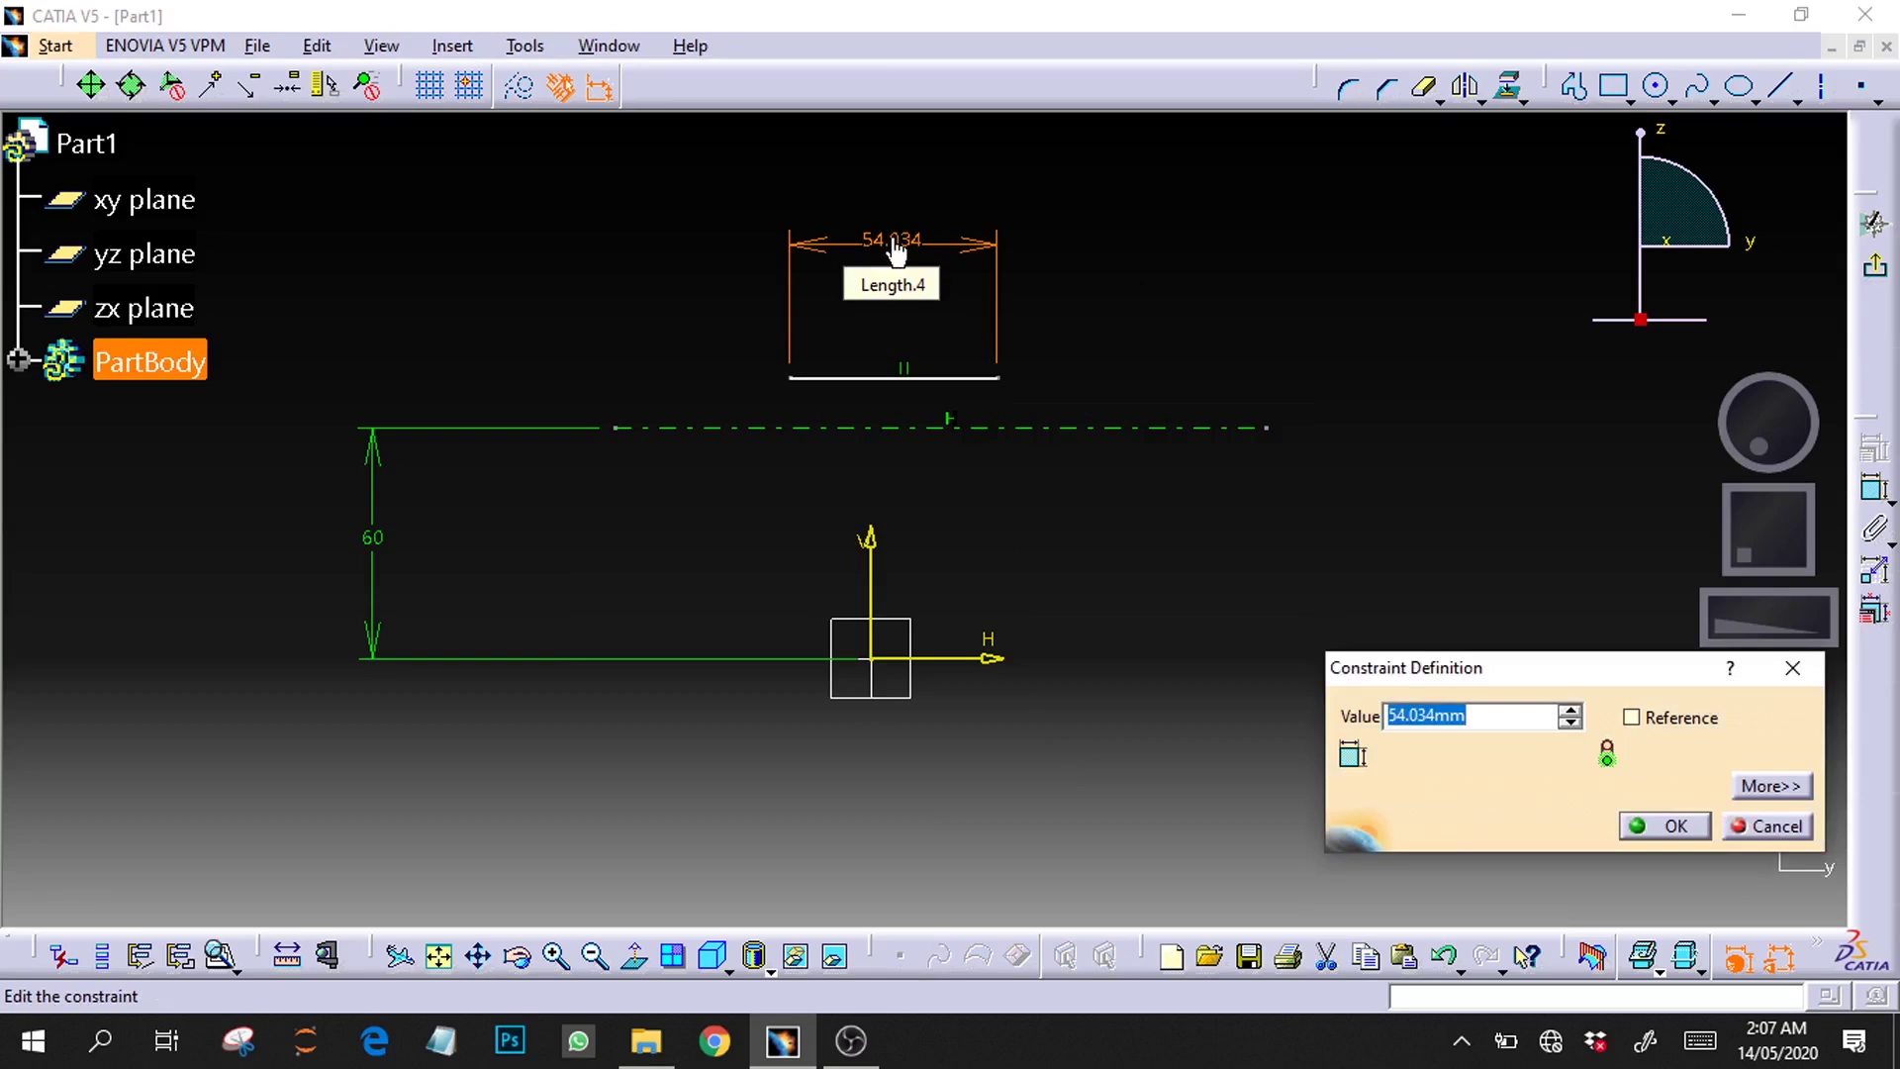
{"action": "type", "text": "20"}
{"action": "key", "text": "Return"}
{"action": "left_click", "coordinate": [1124, 377]}
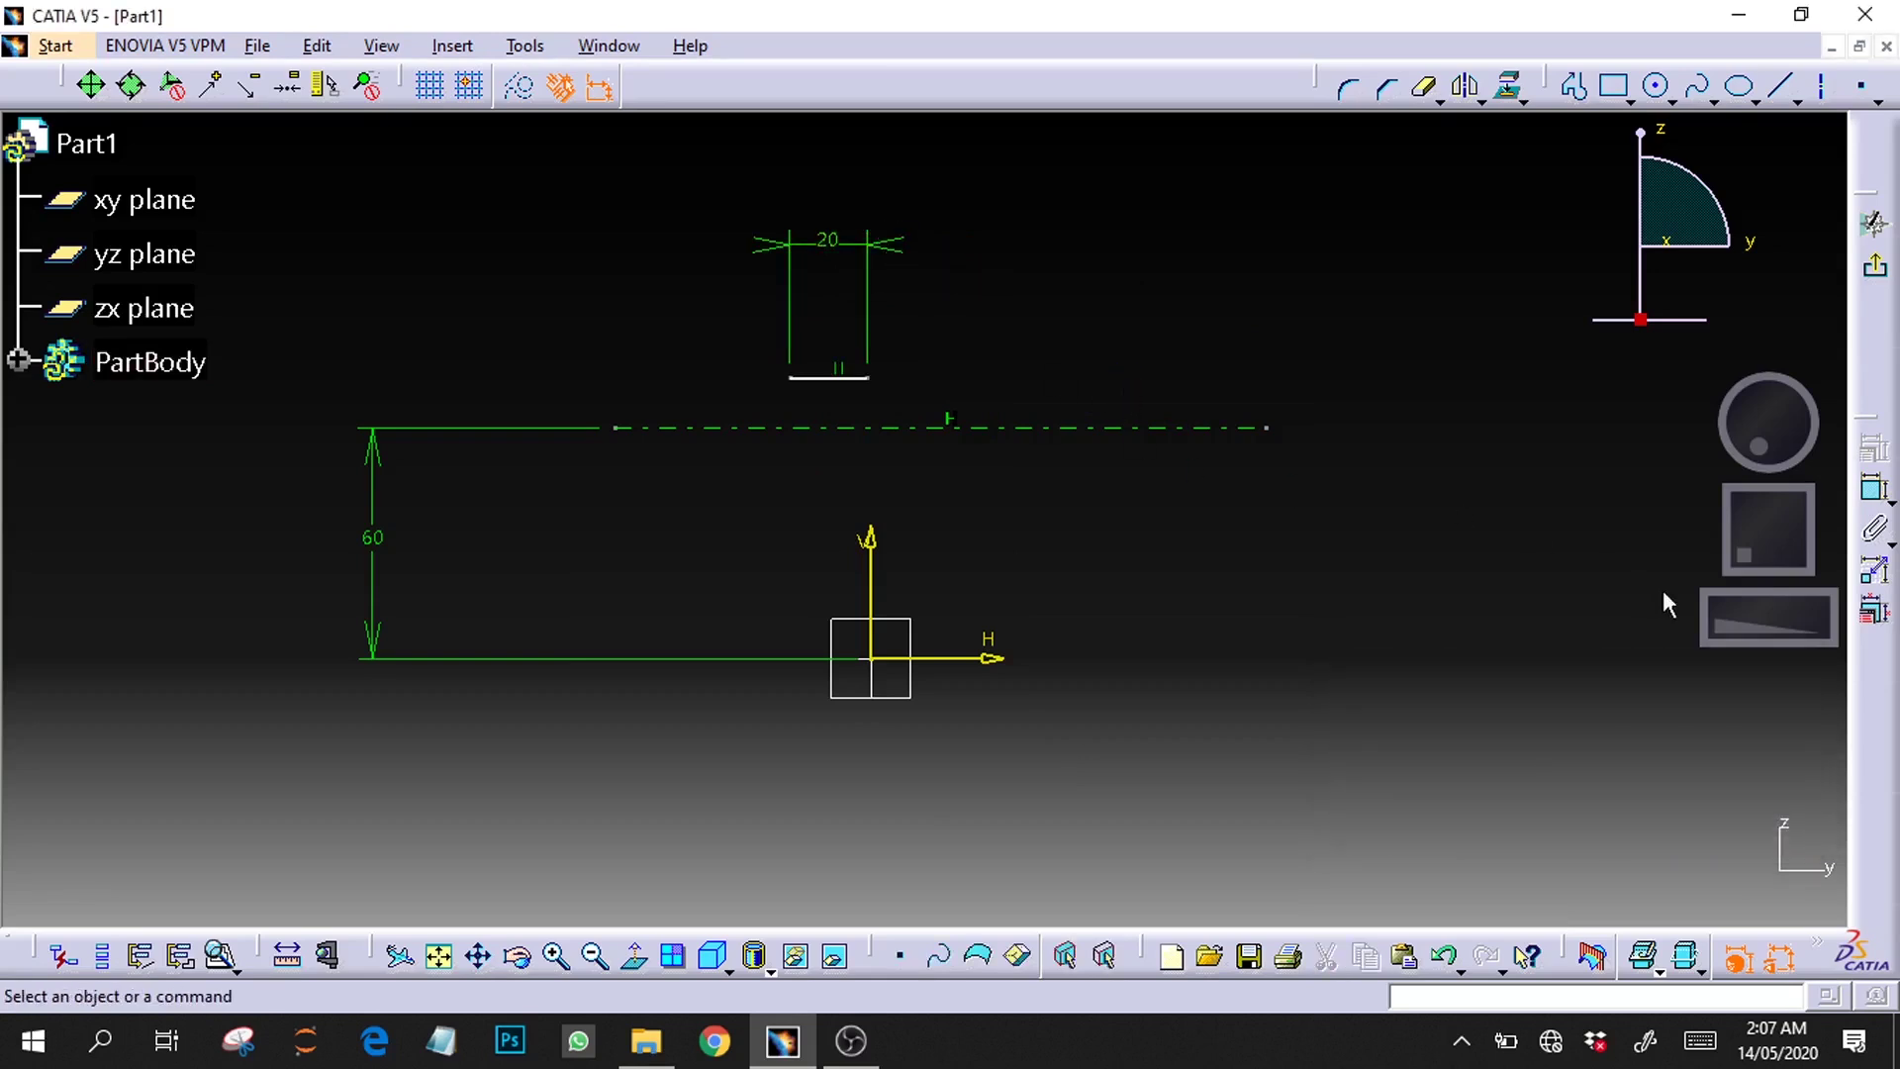
Step: Make the 20 mm line's endpoints symmetric about the vertical sketch axis with a Symmetry constraint
{"action": "middle_click_drag", "start_coordinate": [1663, 589], "coordinate": [1693, 629]}
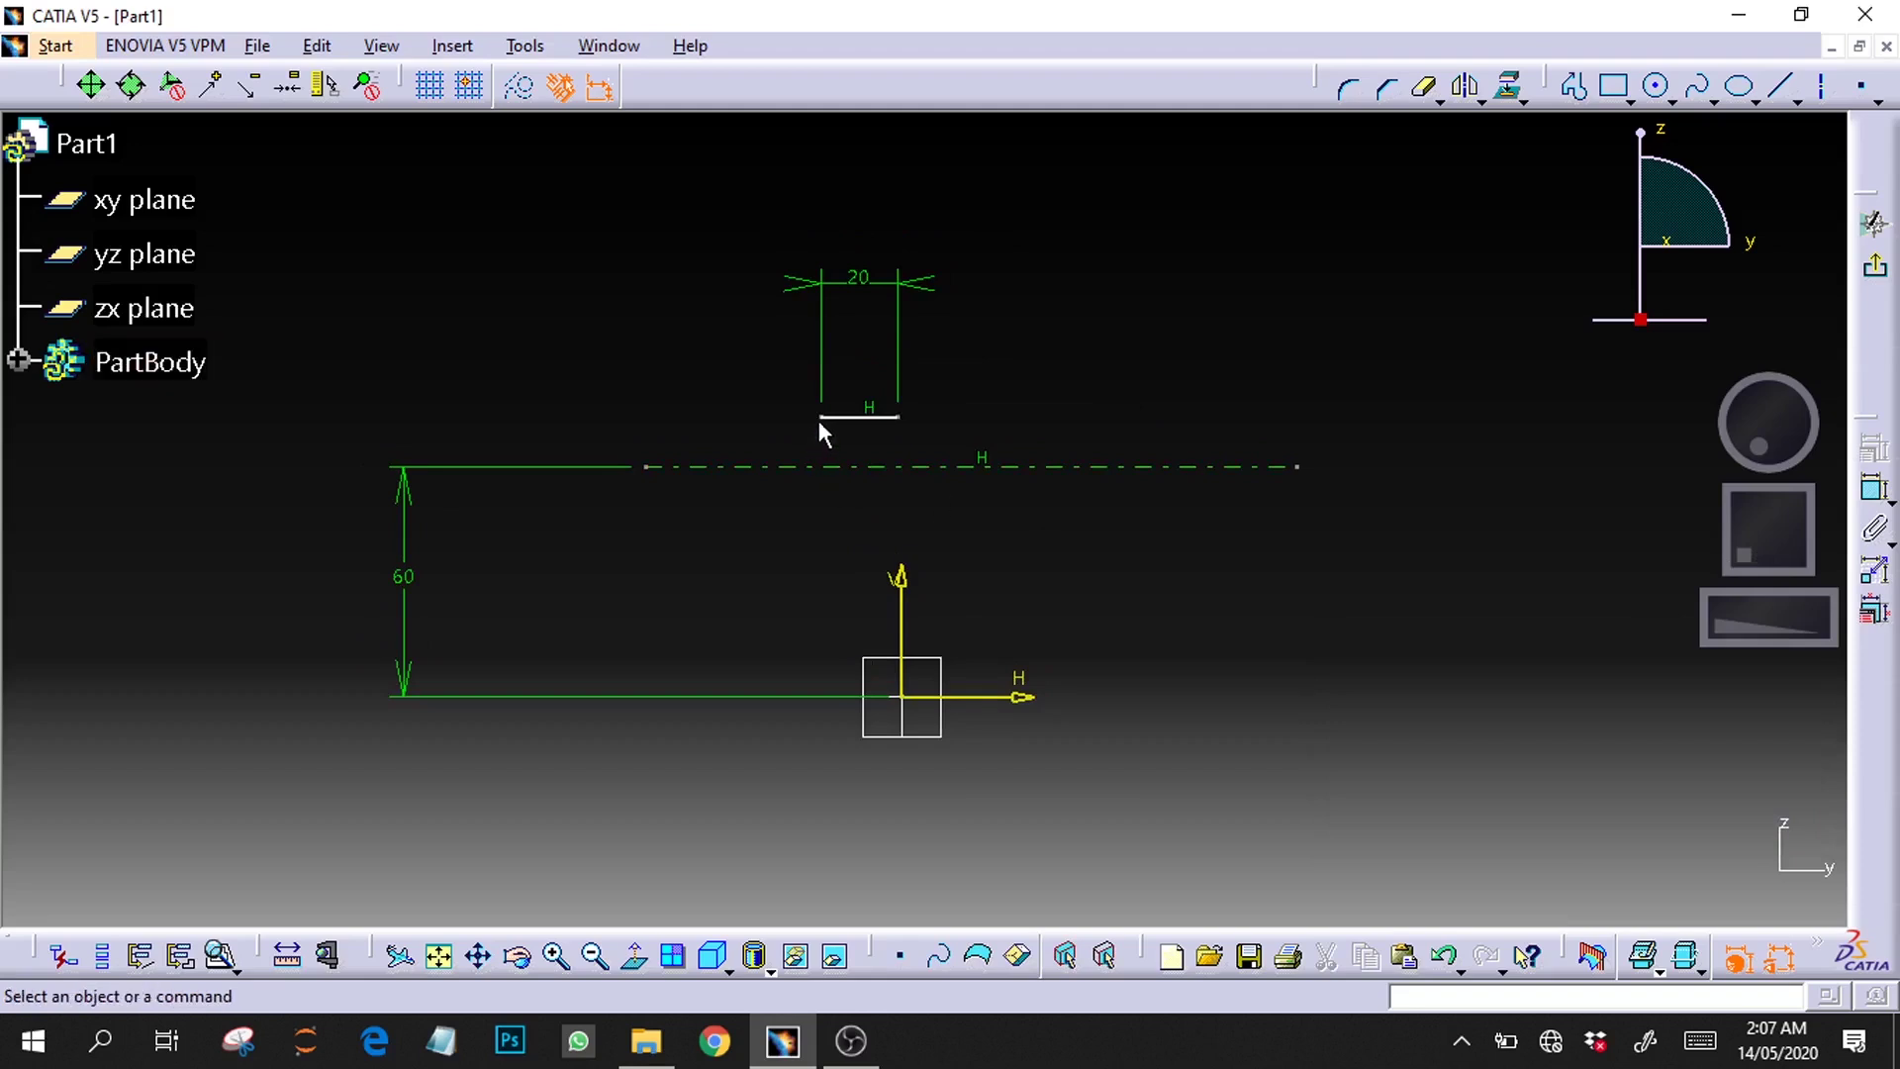
{"action": "left_click", "coordinate": [820, 418]}
{"action": "left_click", "coordinate": [898, 417], "text": "ctrl"}
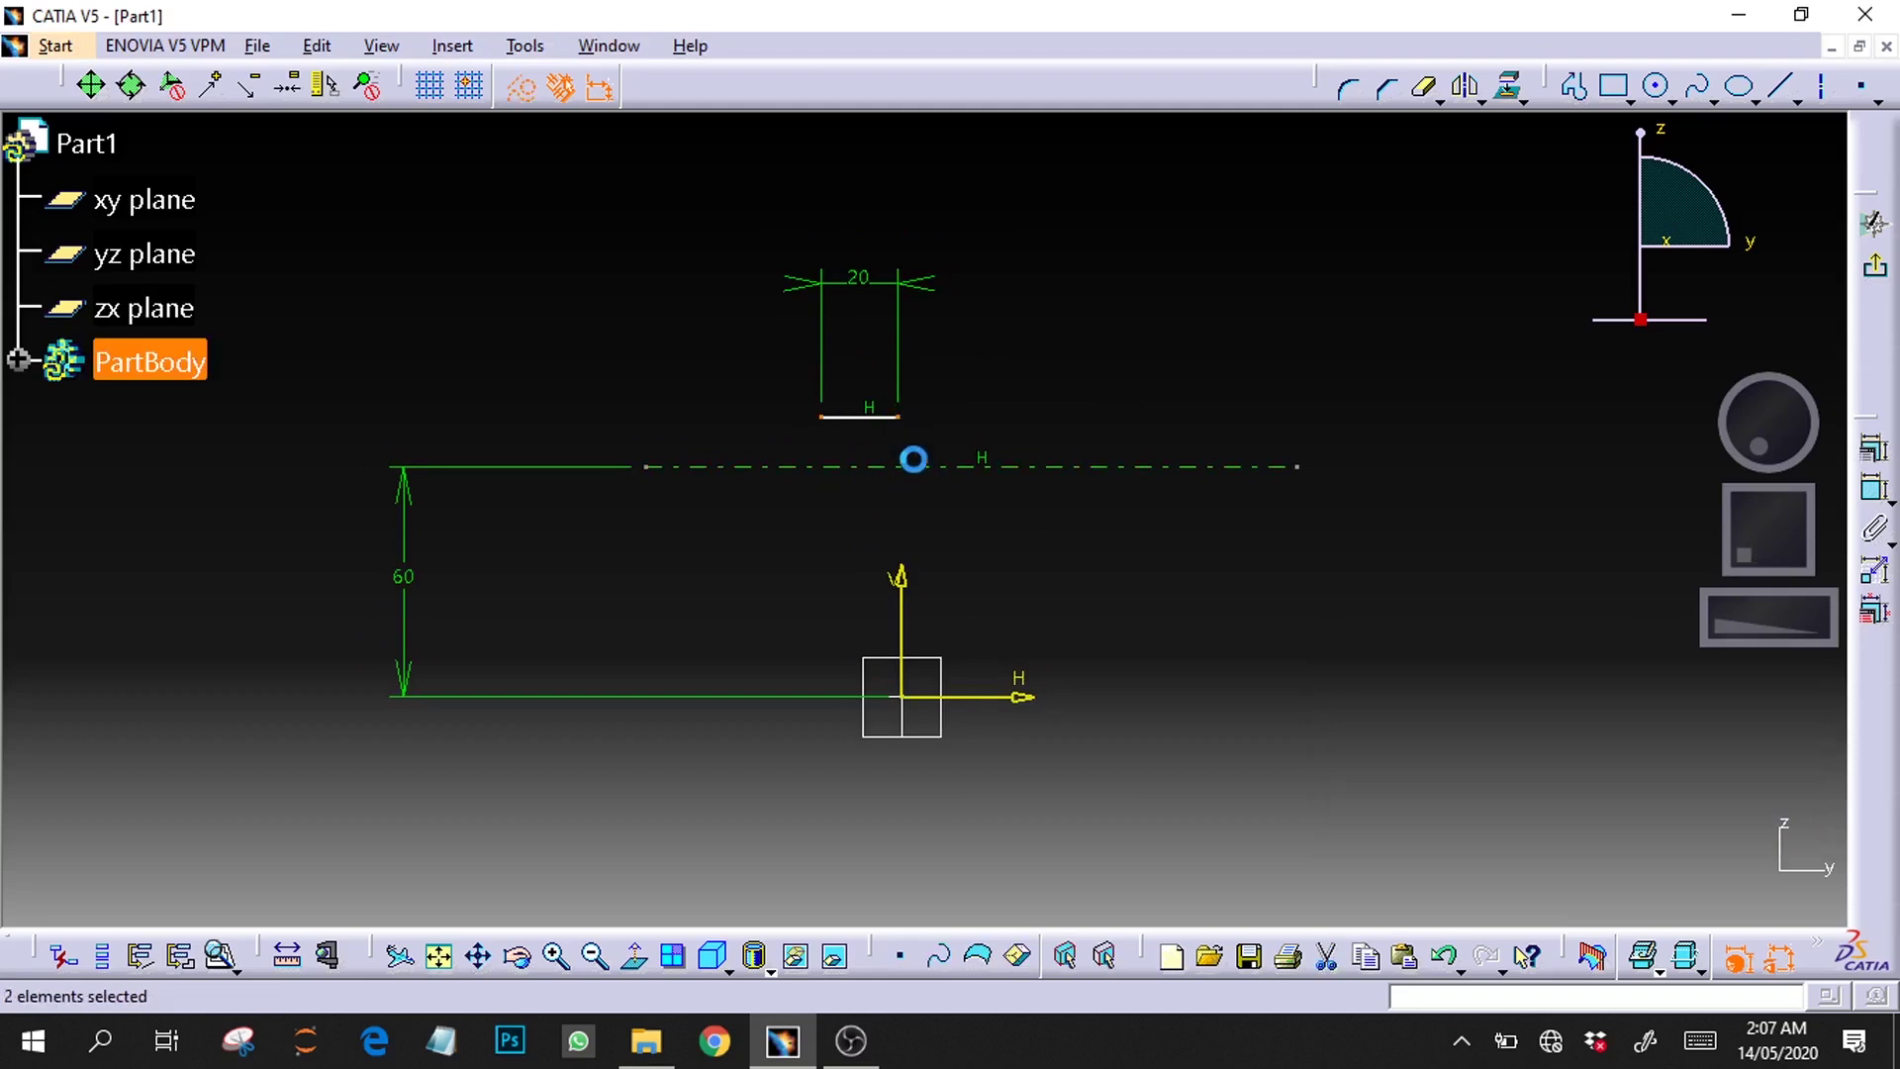
{"action": "left_click", "coordinate": [905, 609], "text": "ctrl"}
{"action": "left_click", "coordinate": [1873, 450]}
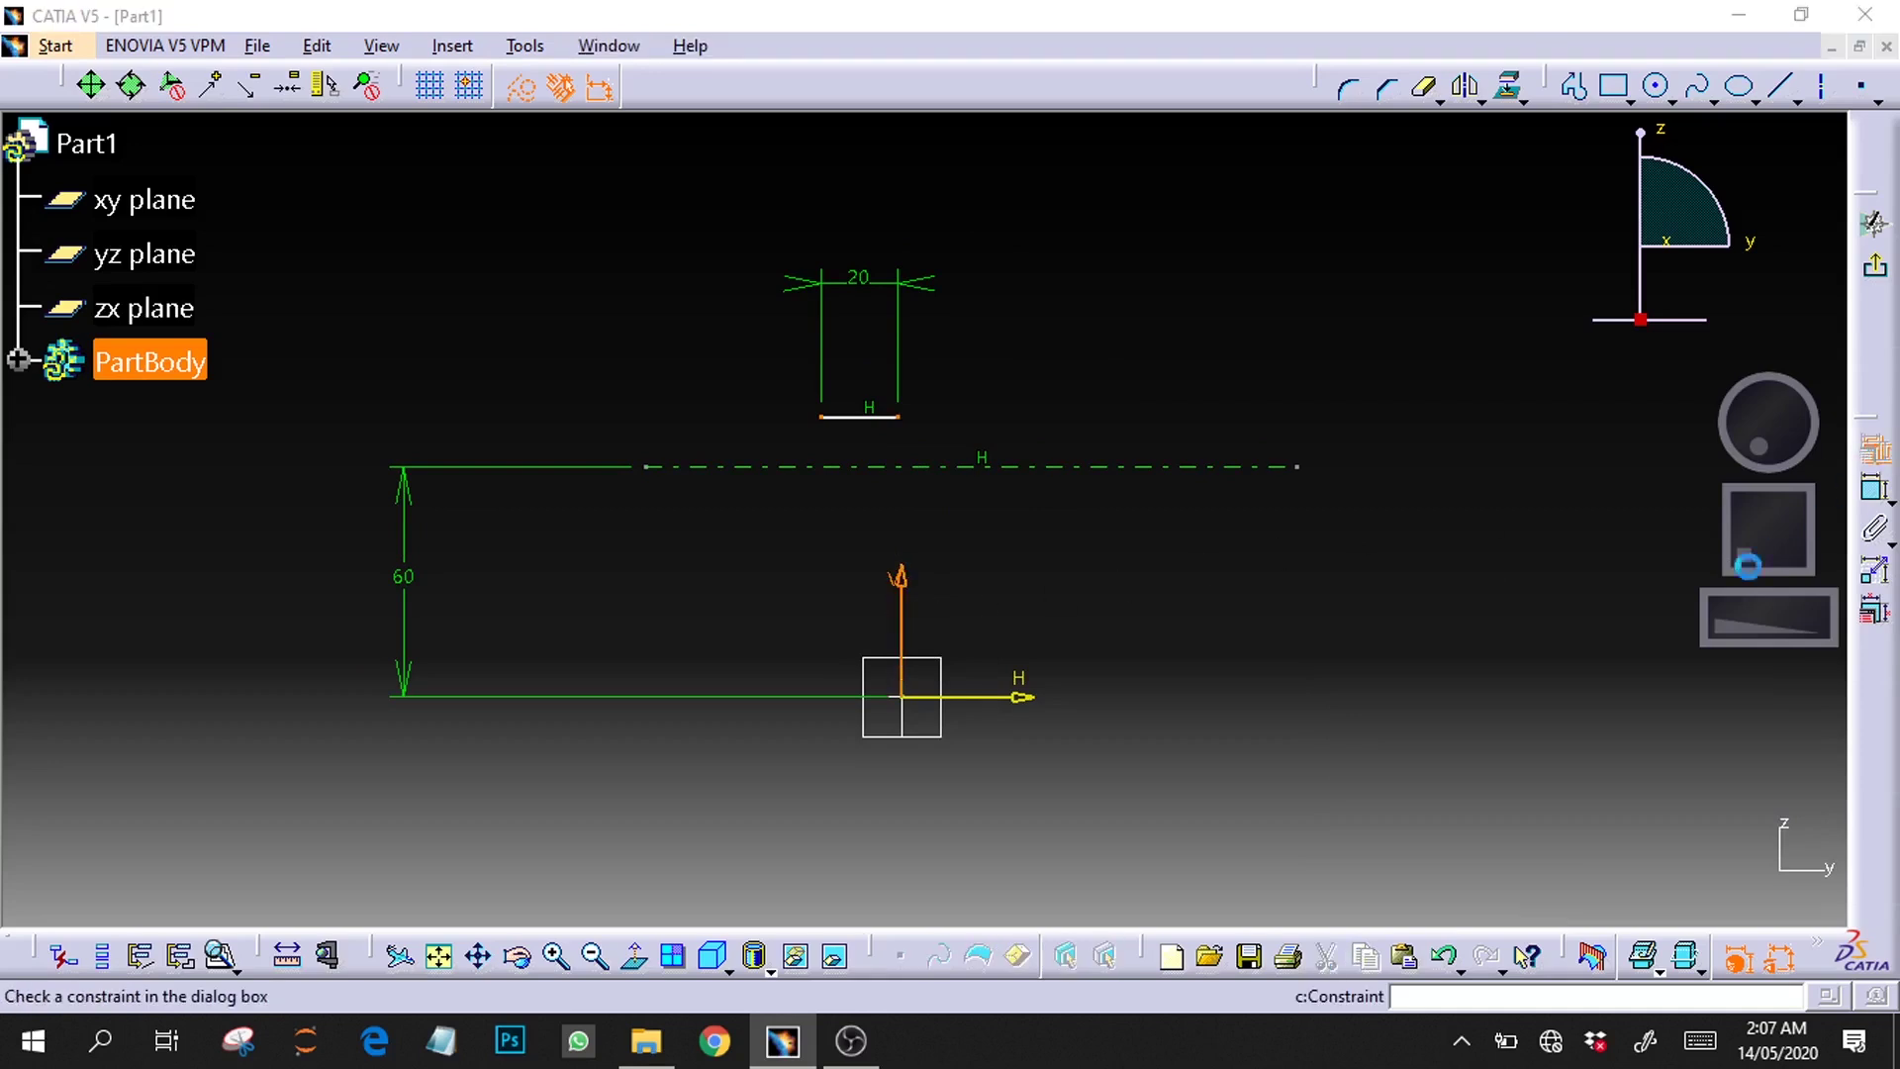
{"action": "left_click", "coordinate": [1530, 778]}
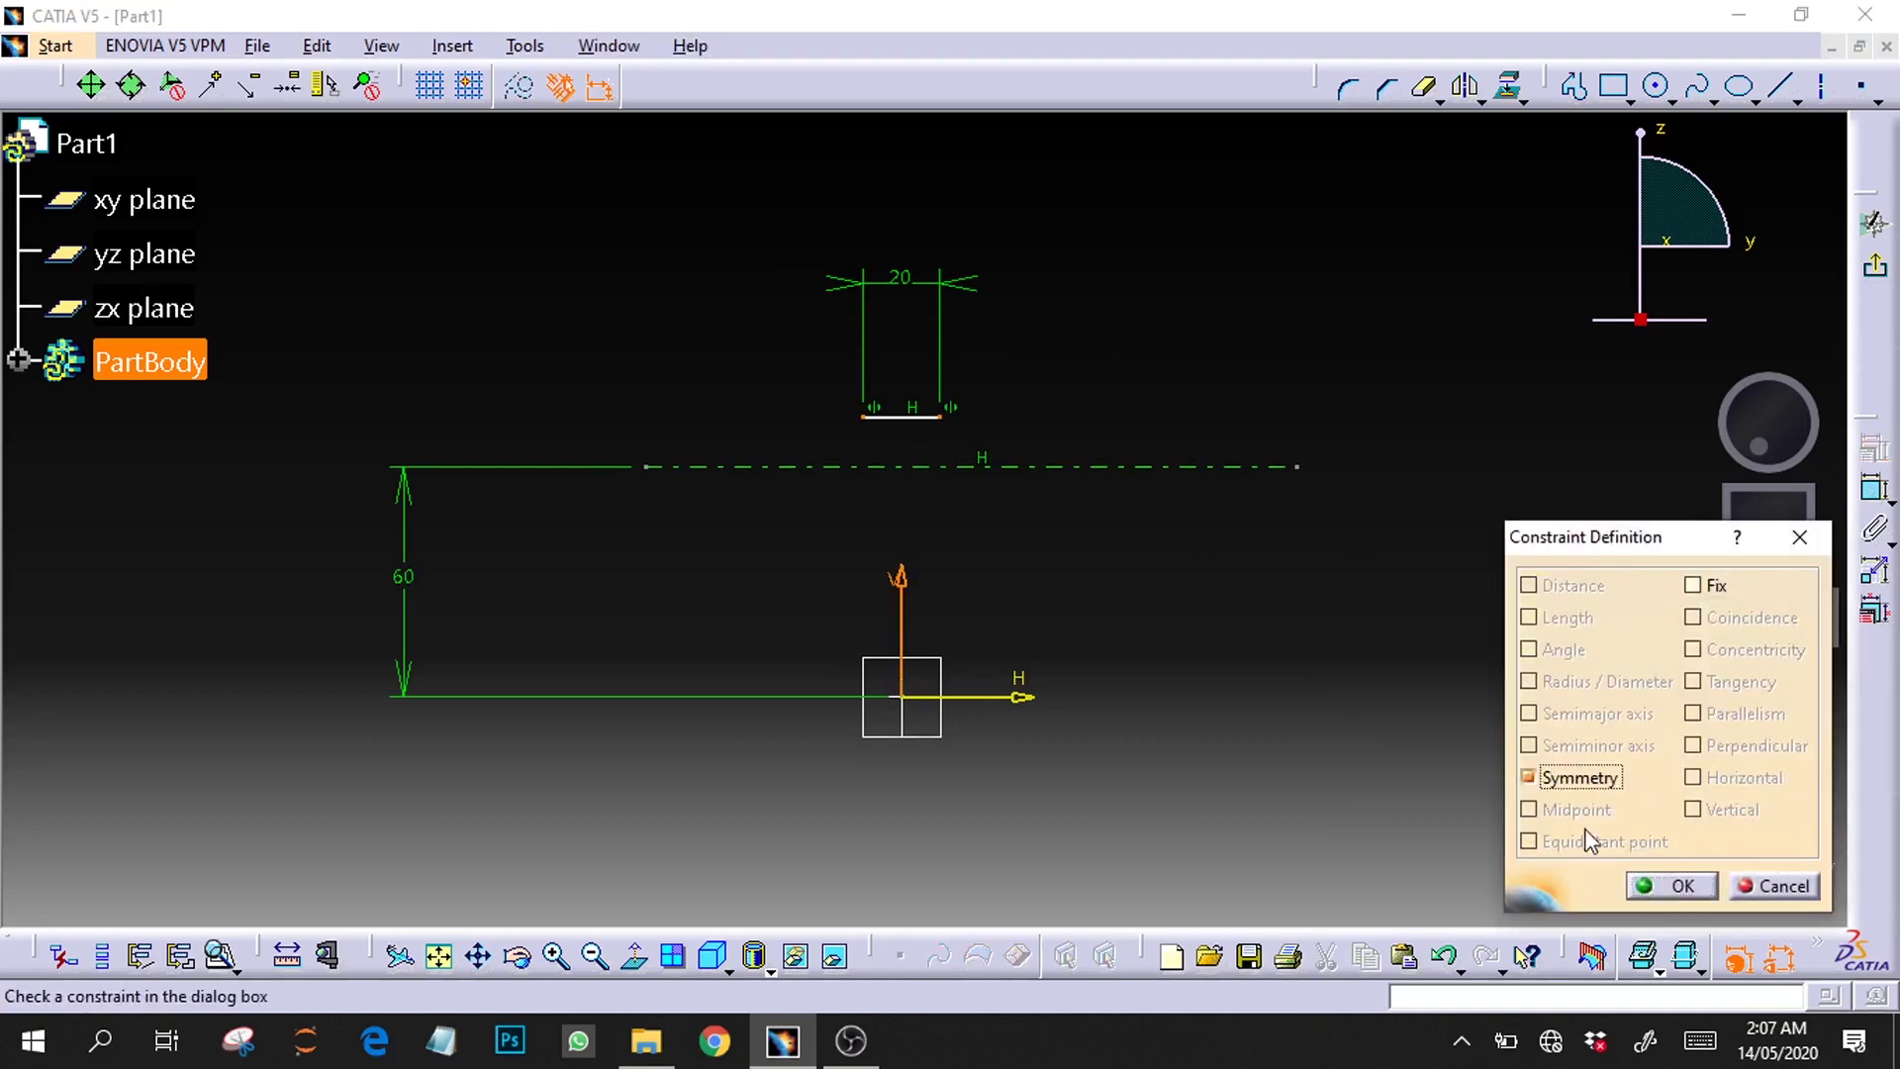
{"action": "left_click", "coordinate": [1657, 884]}
{"action": "left_click_drag", "start_coordinate": [1736, 629], "coordinate": [1772, 621]}
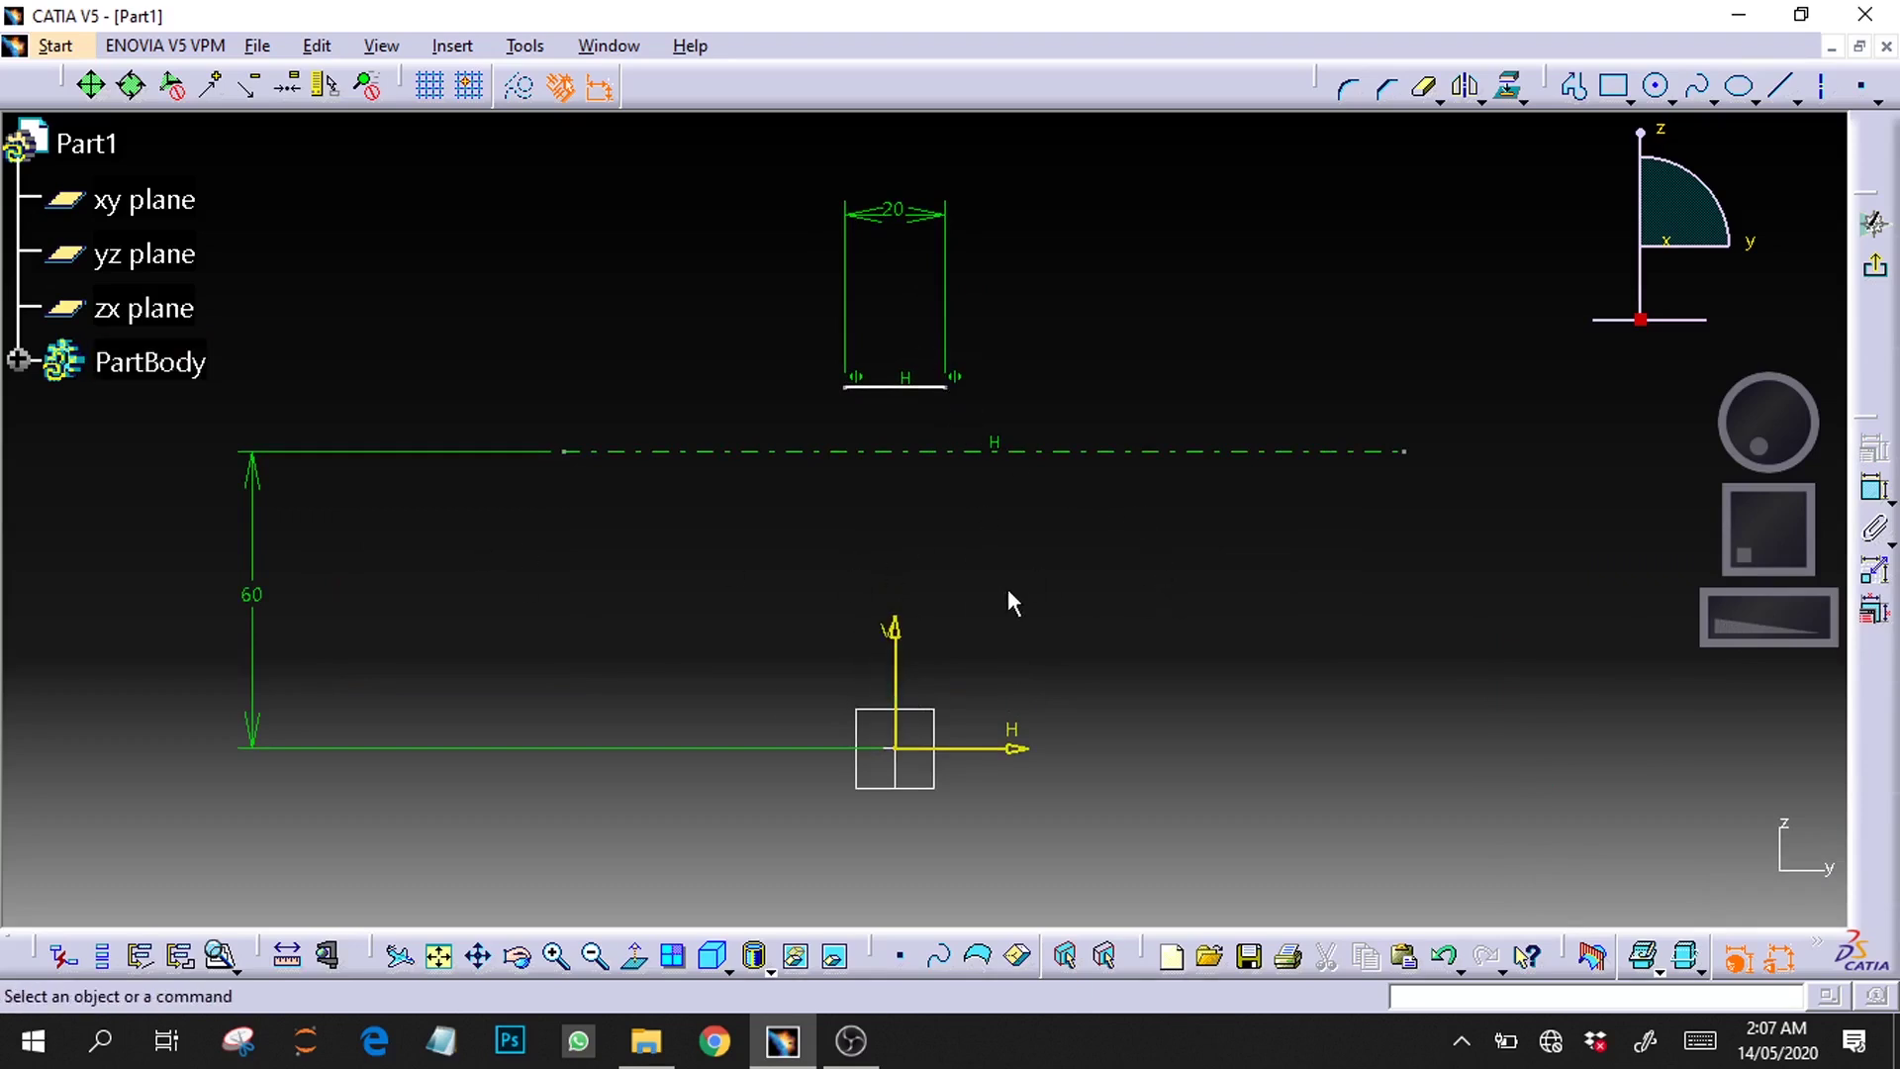
{"action": "left_click", "coordinate": [1656, 86]}
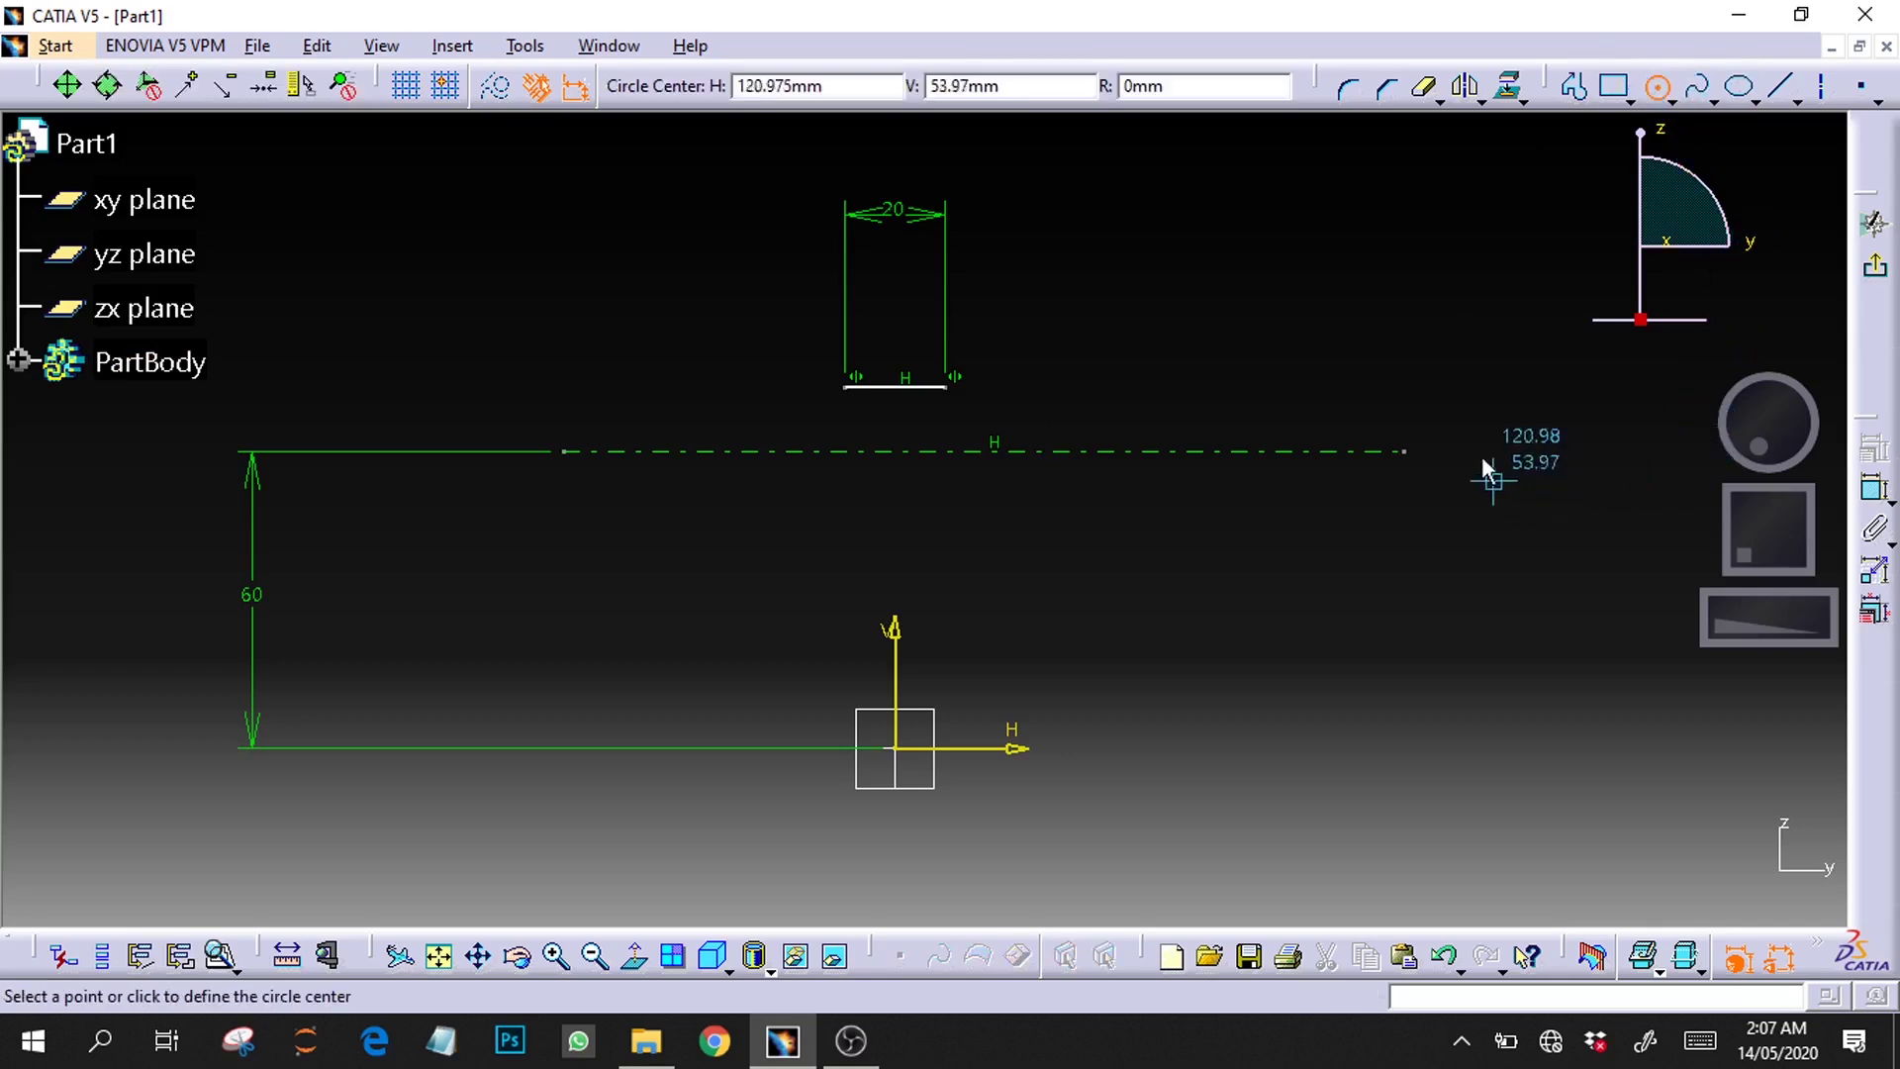
{"action": "left_click", "coordinate": [1672, 100]}
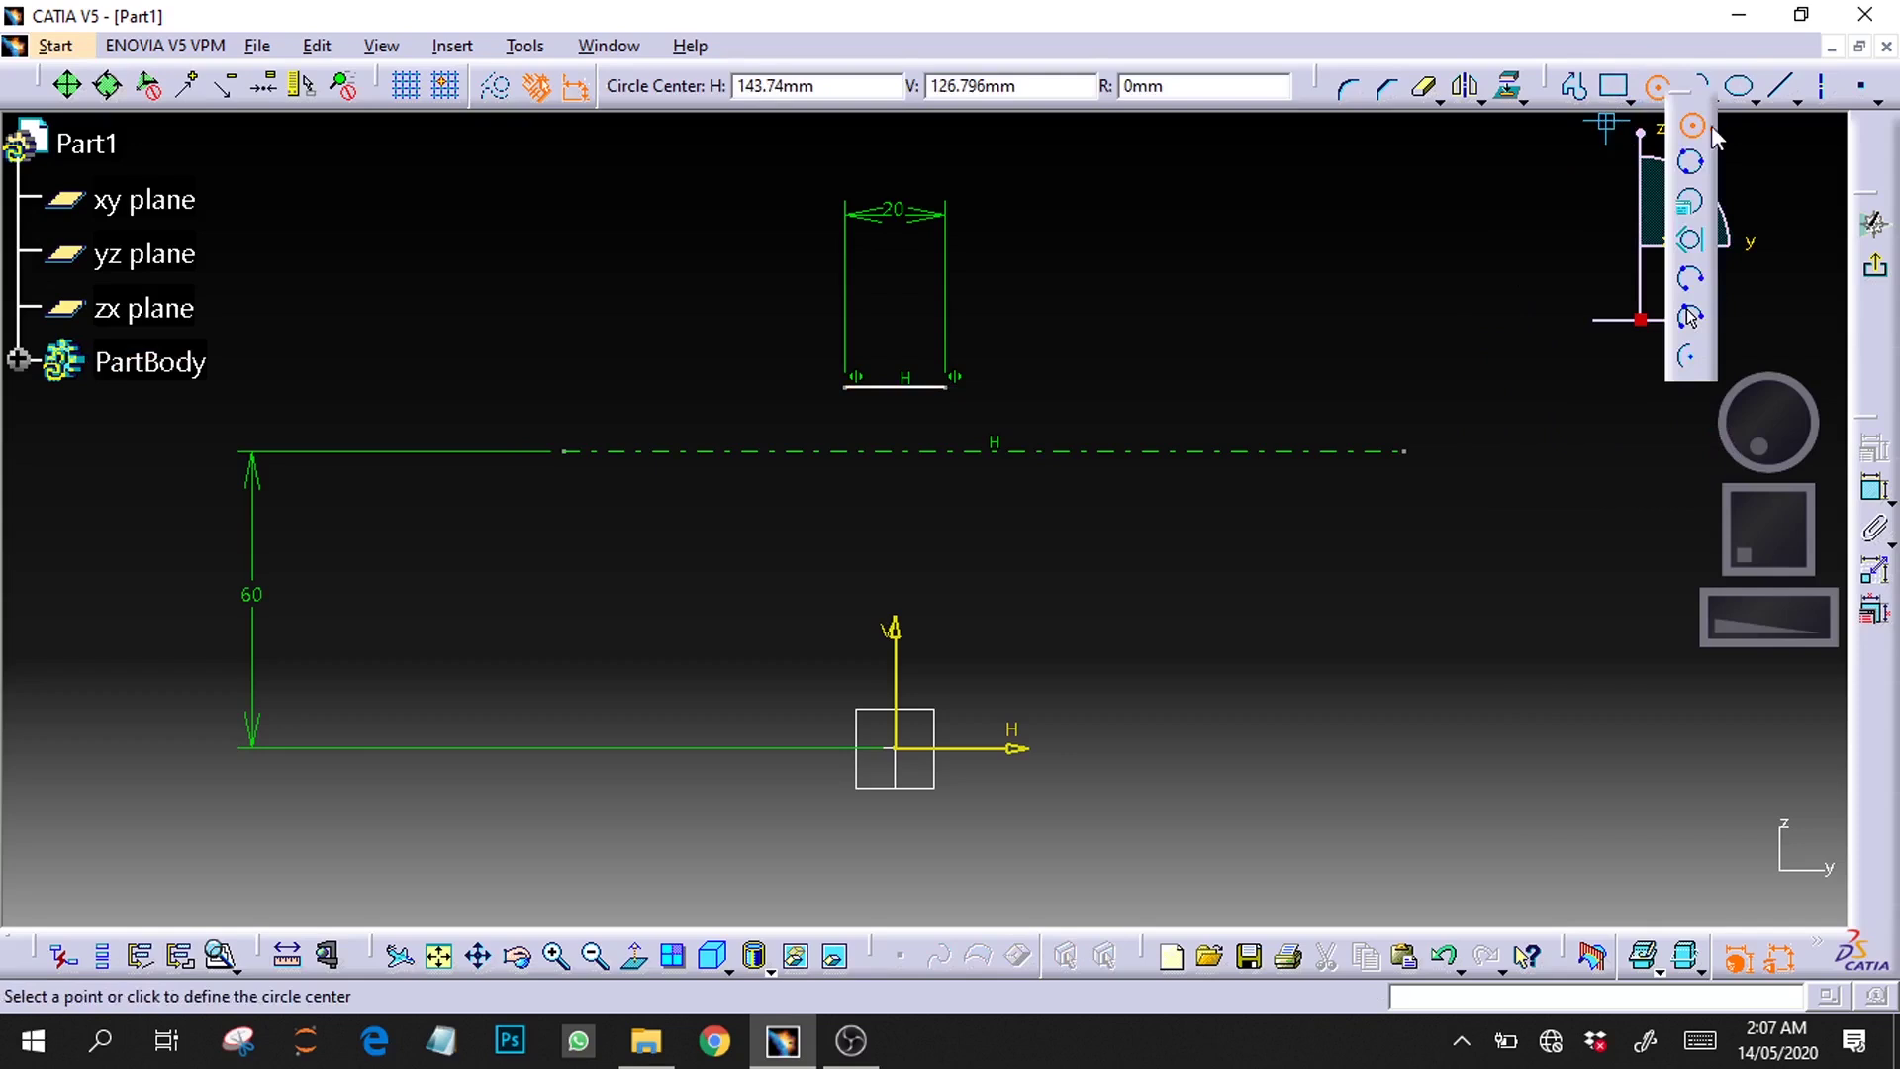
{"action": "left_click", "coordinate": [1779, 88]}
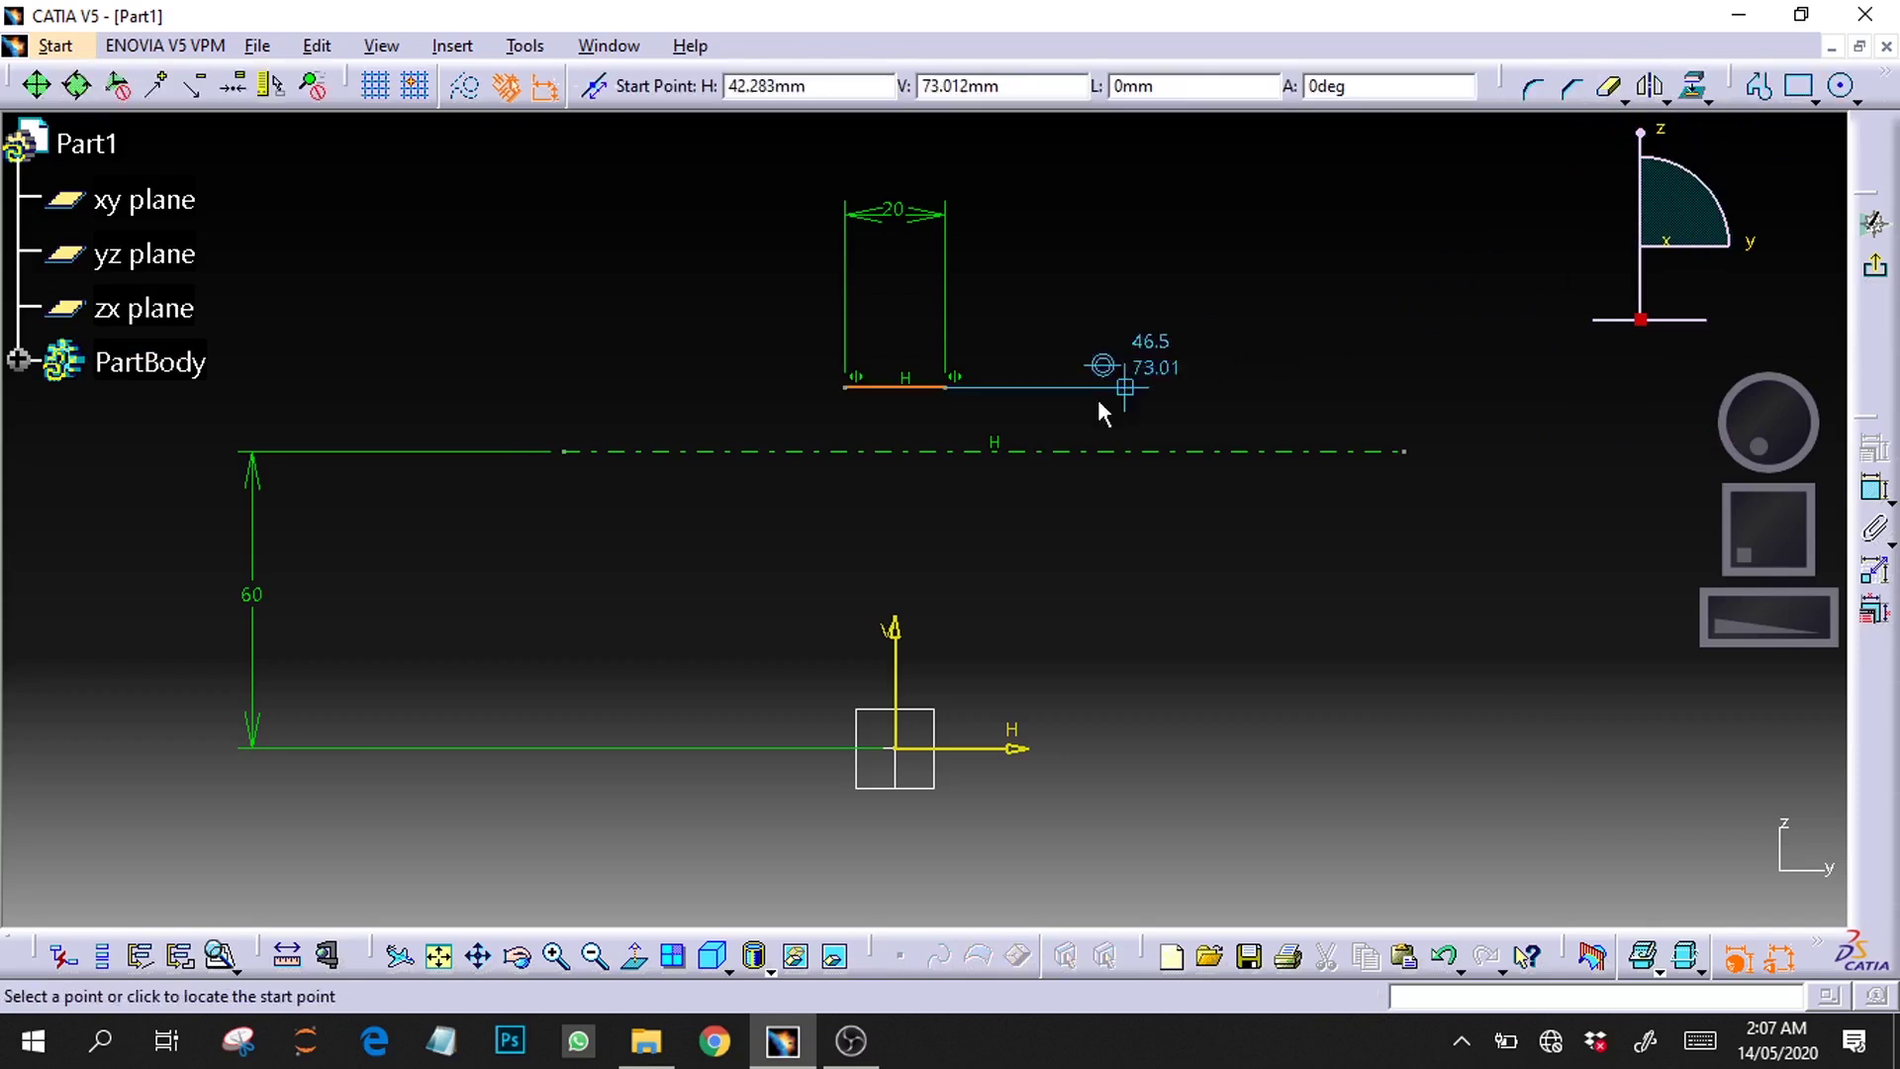
{"action": "left_click", "coordinate": [949, 387]}
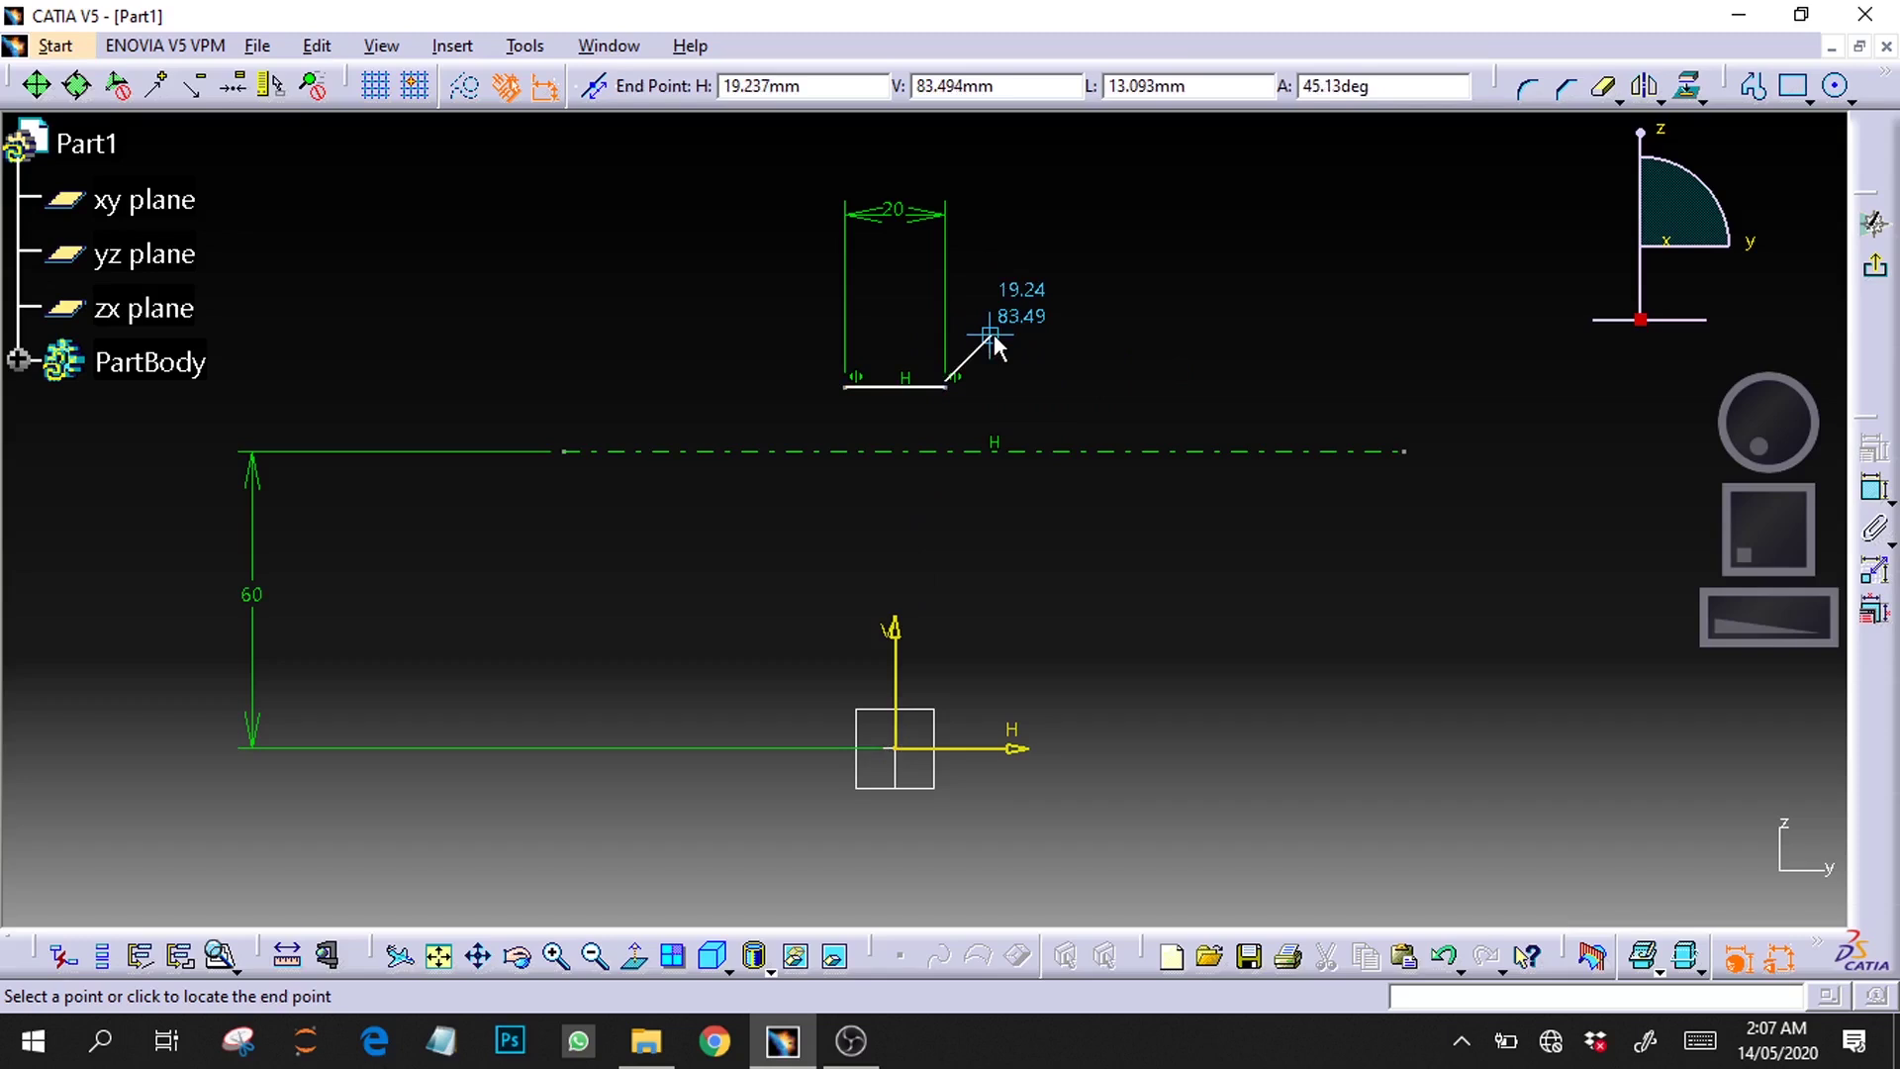
{"action": "key", "text": "Escape"}
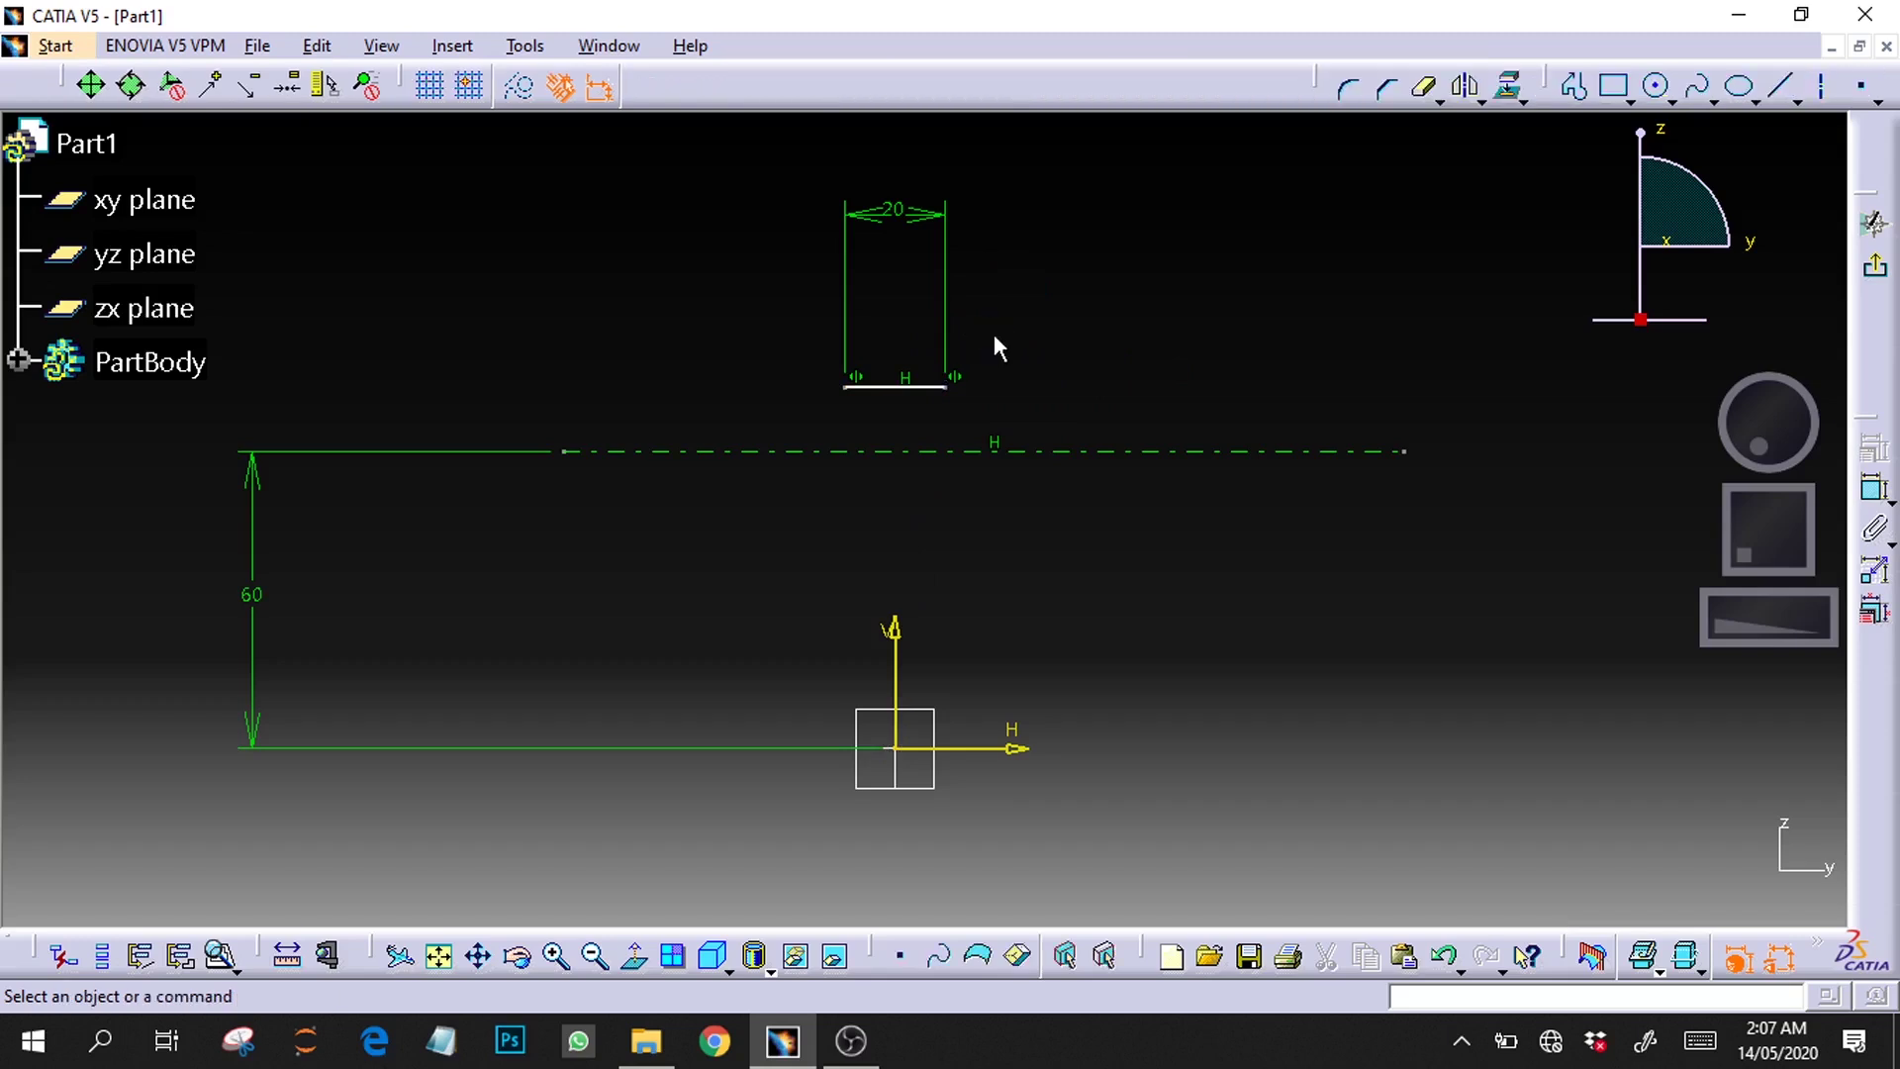
Step: Draw a vertical line about 12 mm long upward from each end of the 20 mm line
{"action": "left_click", "coordinate": [1779, 86]}
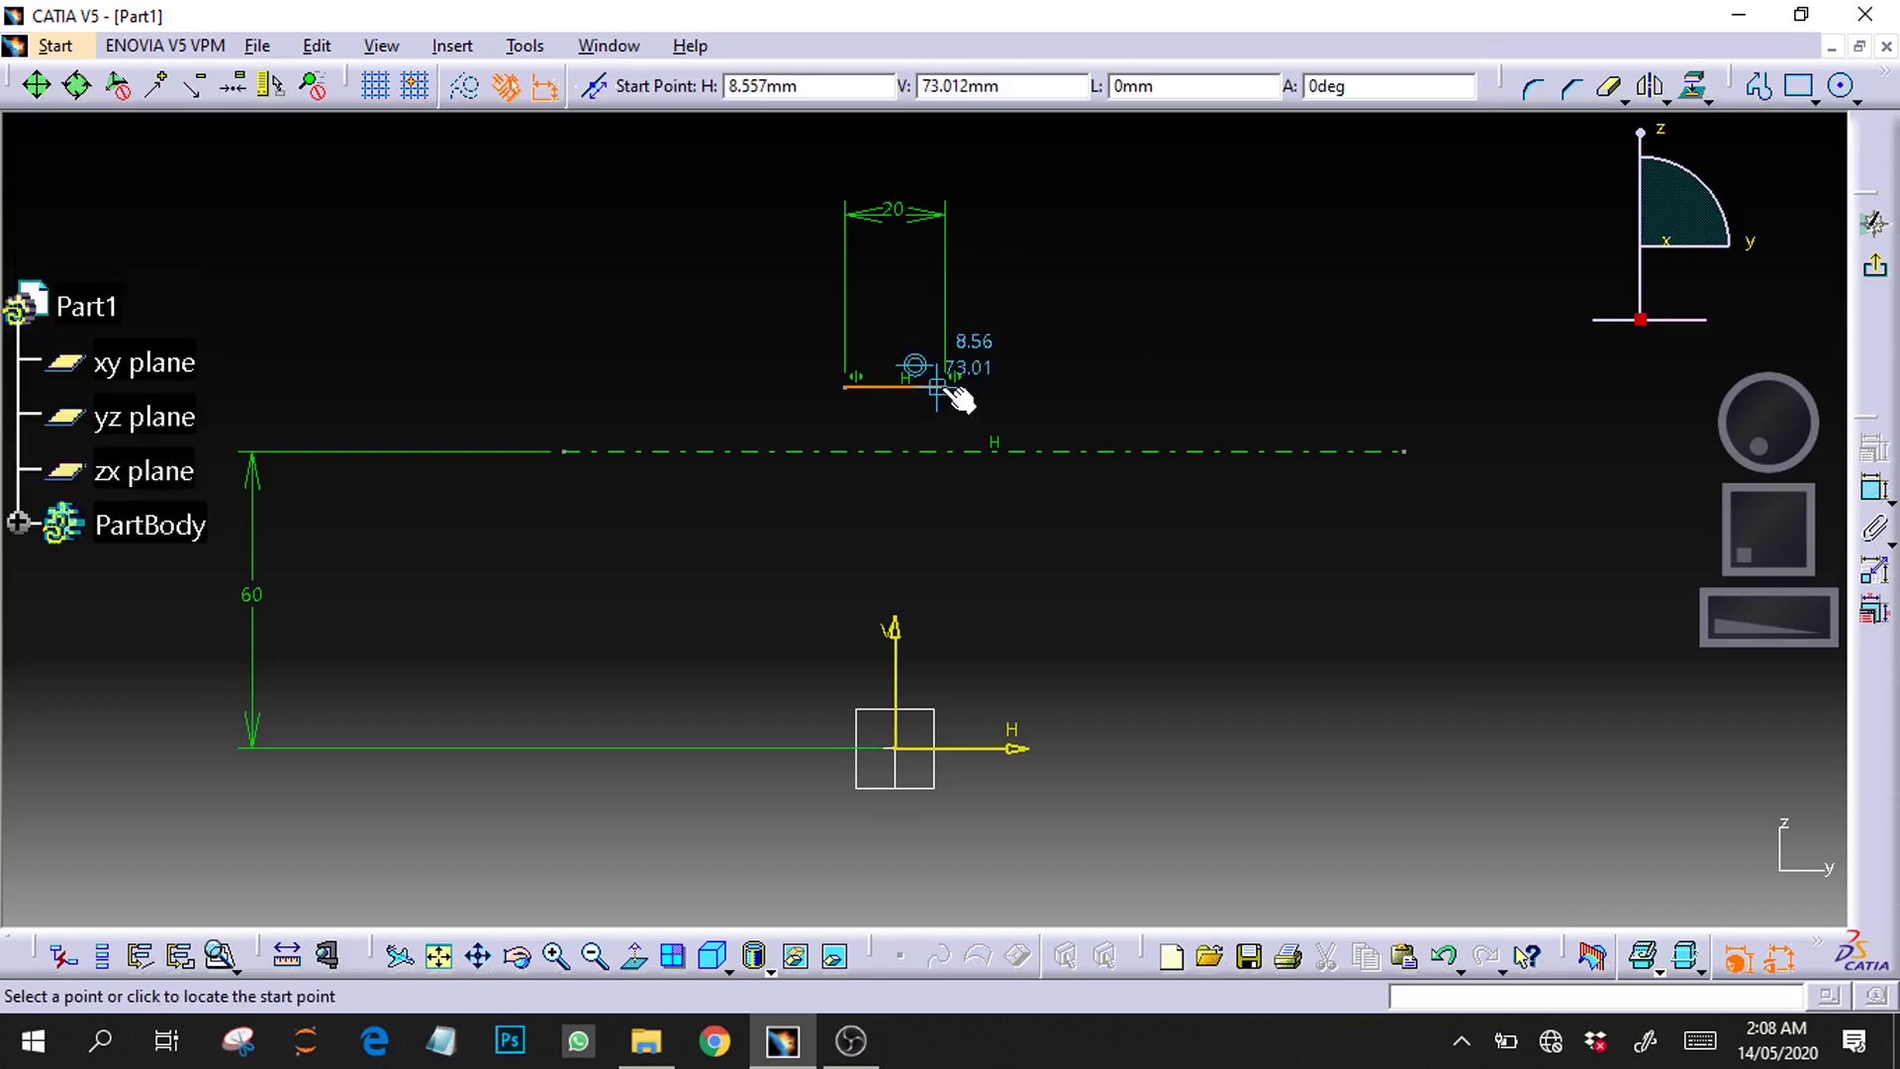
{"action": "middle_click_drag", "start_coordinate": [1180, 485], "coordinate": [1138, 436], "text": "ctrl"}
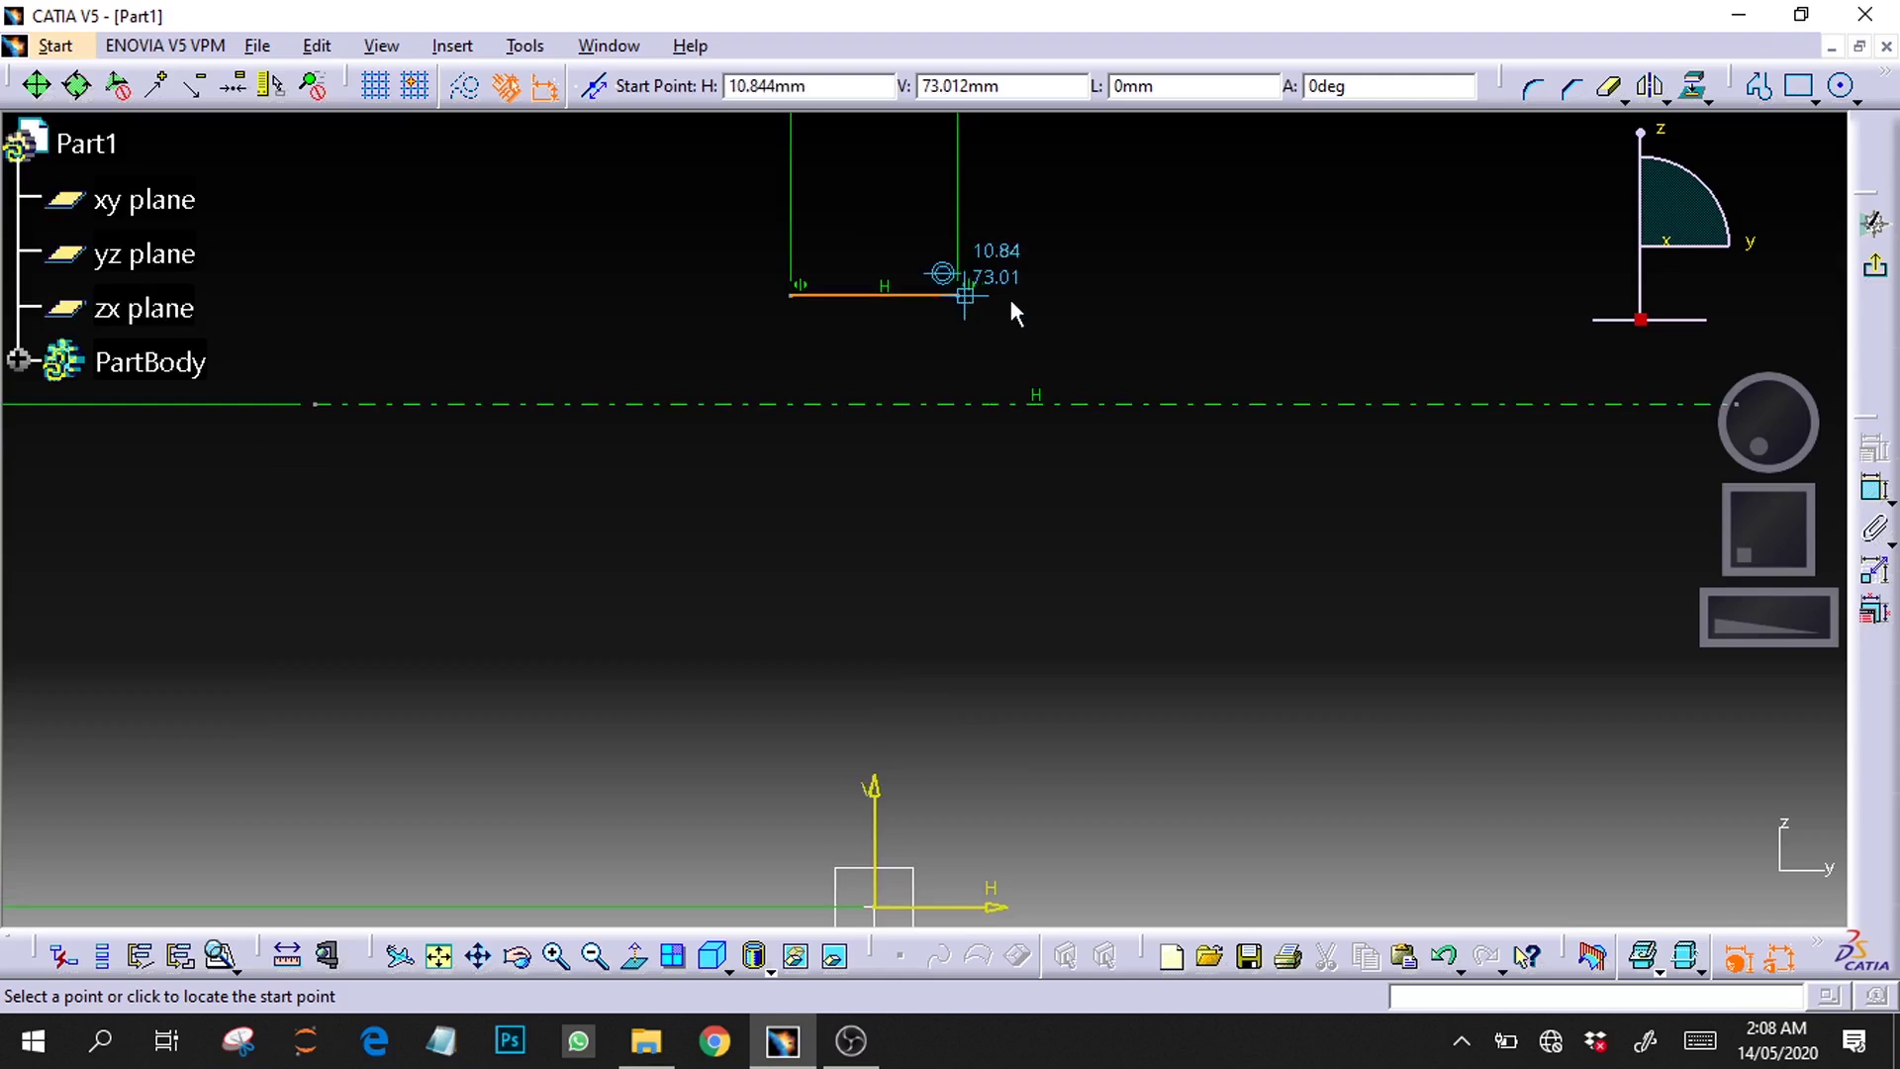
{"action": "left_click", "coordinate": [957, 295]}
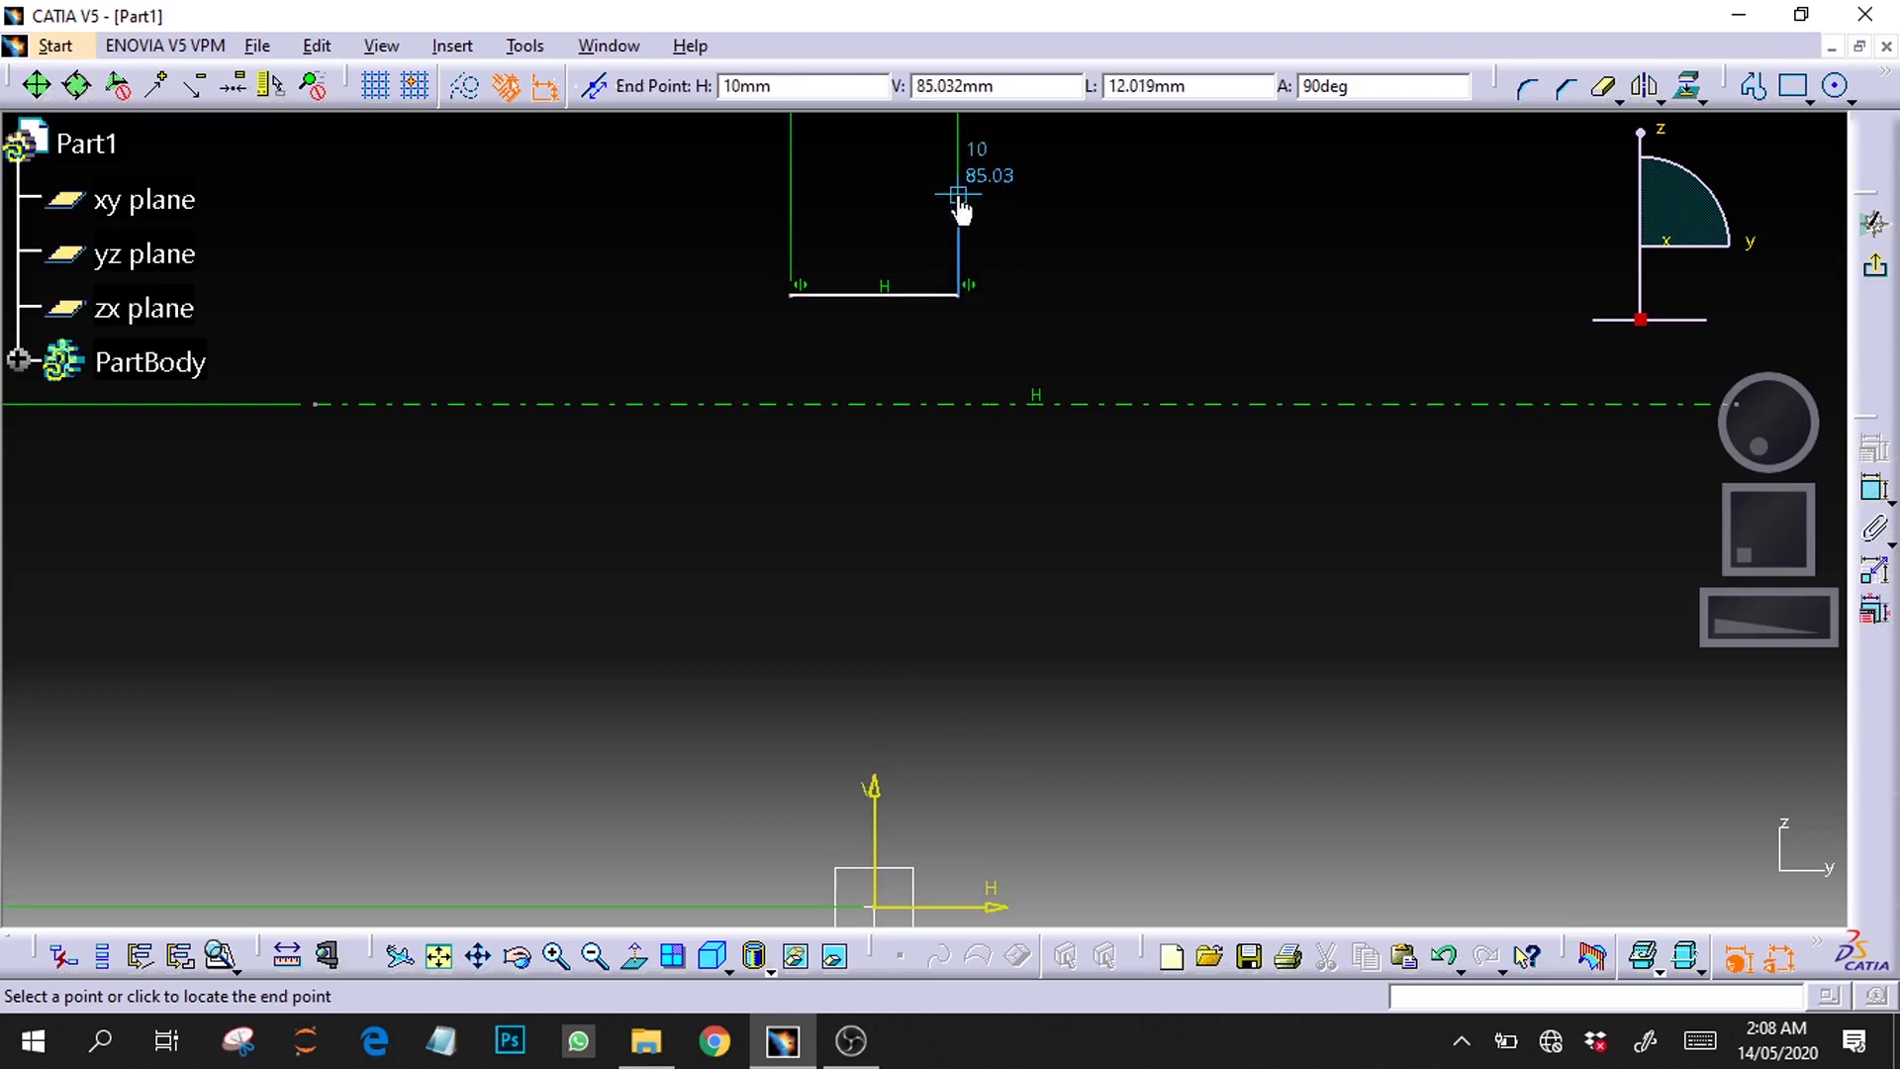
{"action": "left_click", "coordinate": [957, 194]}
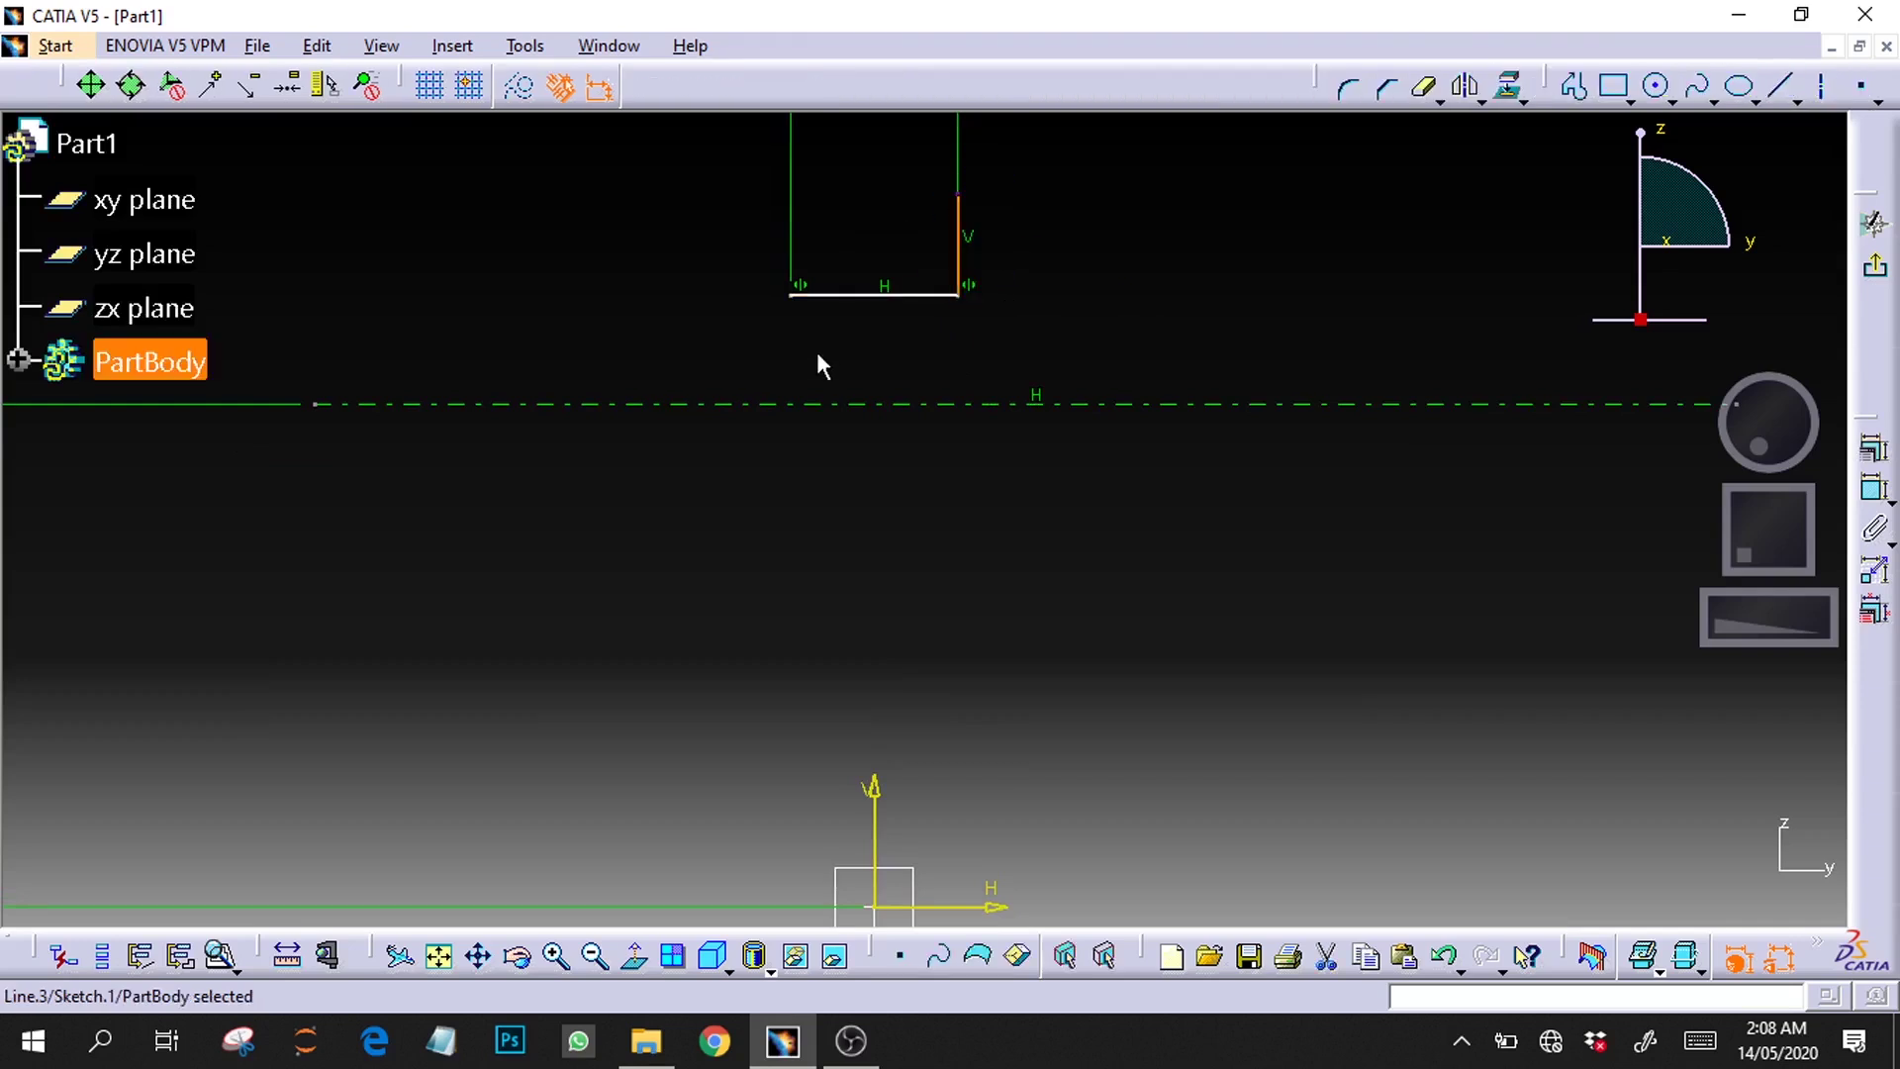
{"action": "left_click", "coordinate": [1785, 89]}
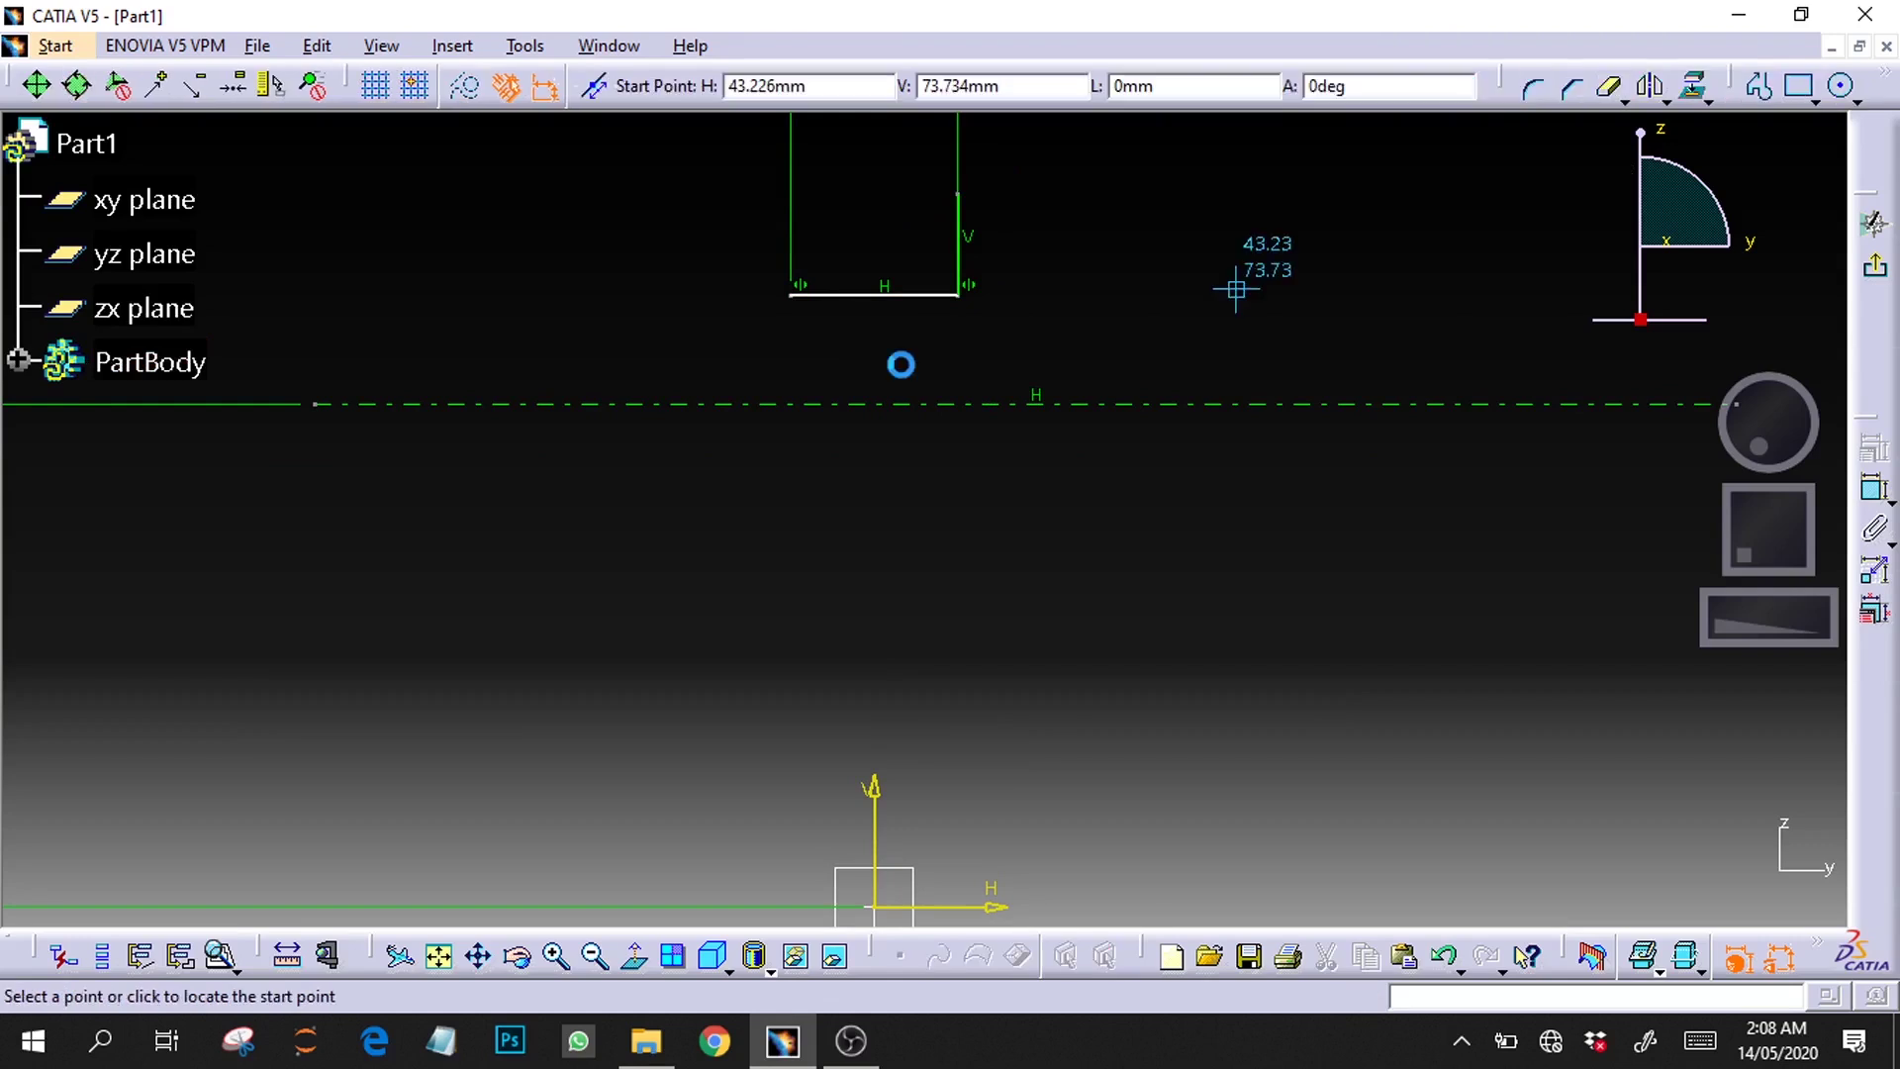
{"action": "left_click", "coordinate": [789, 289]}
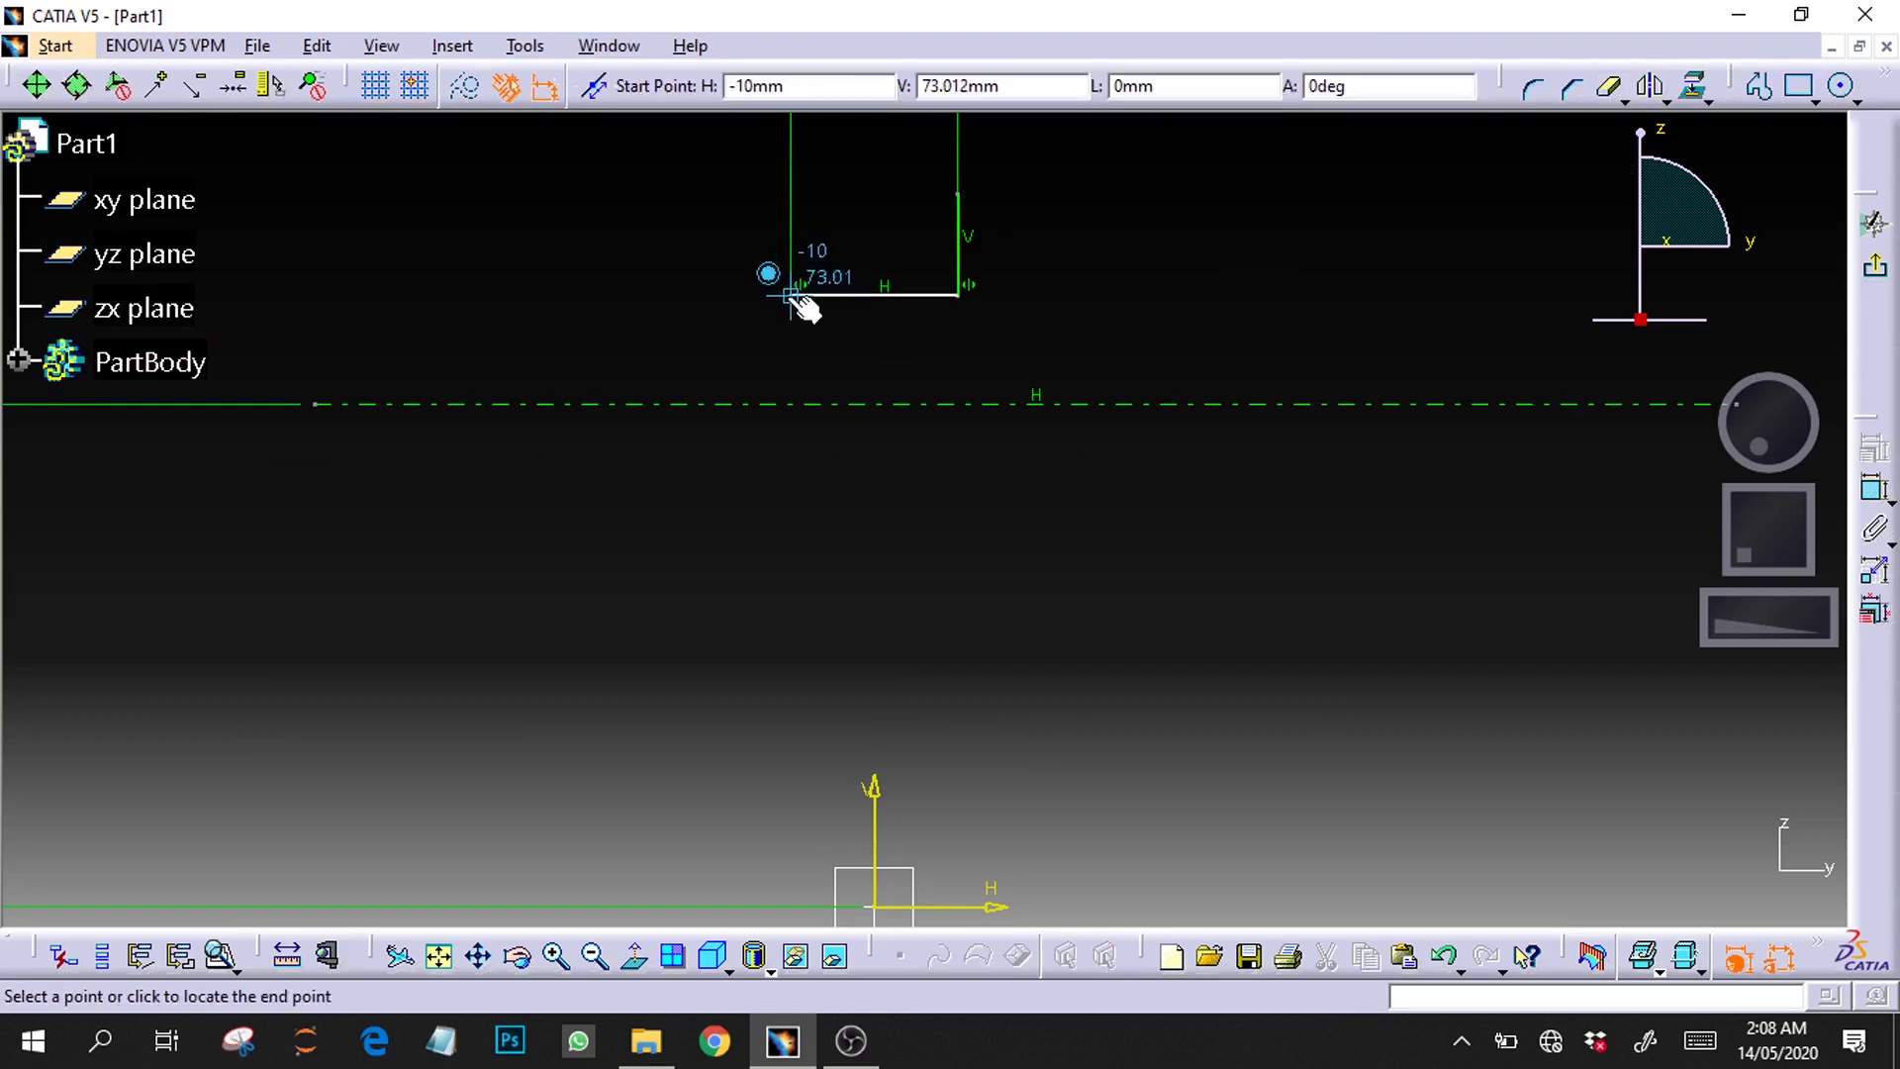
{"action": "left_click", "coordinate": [786, 195]}
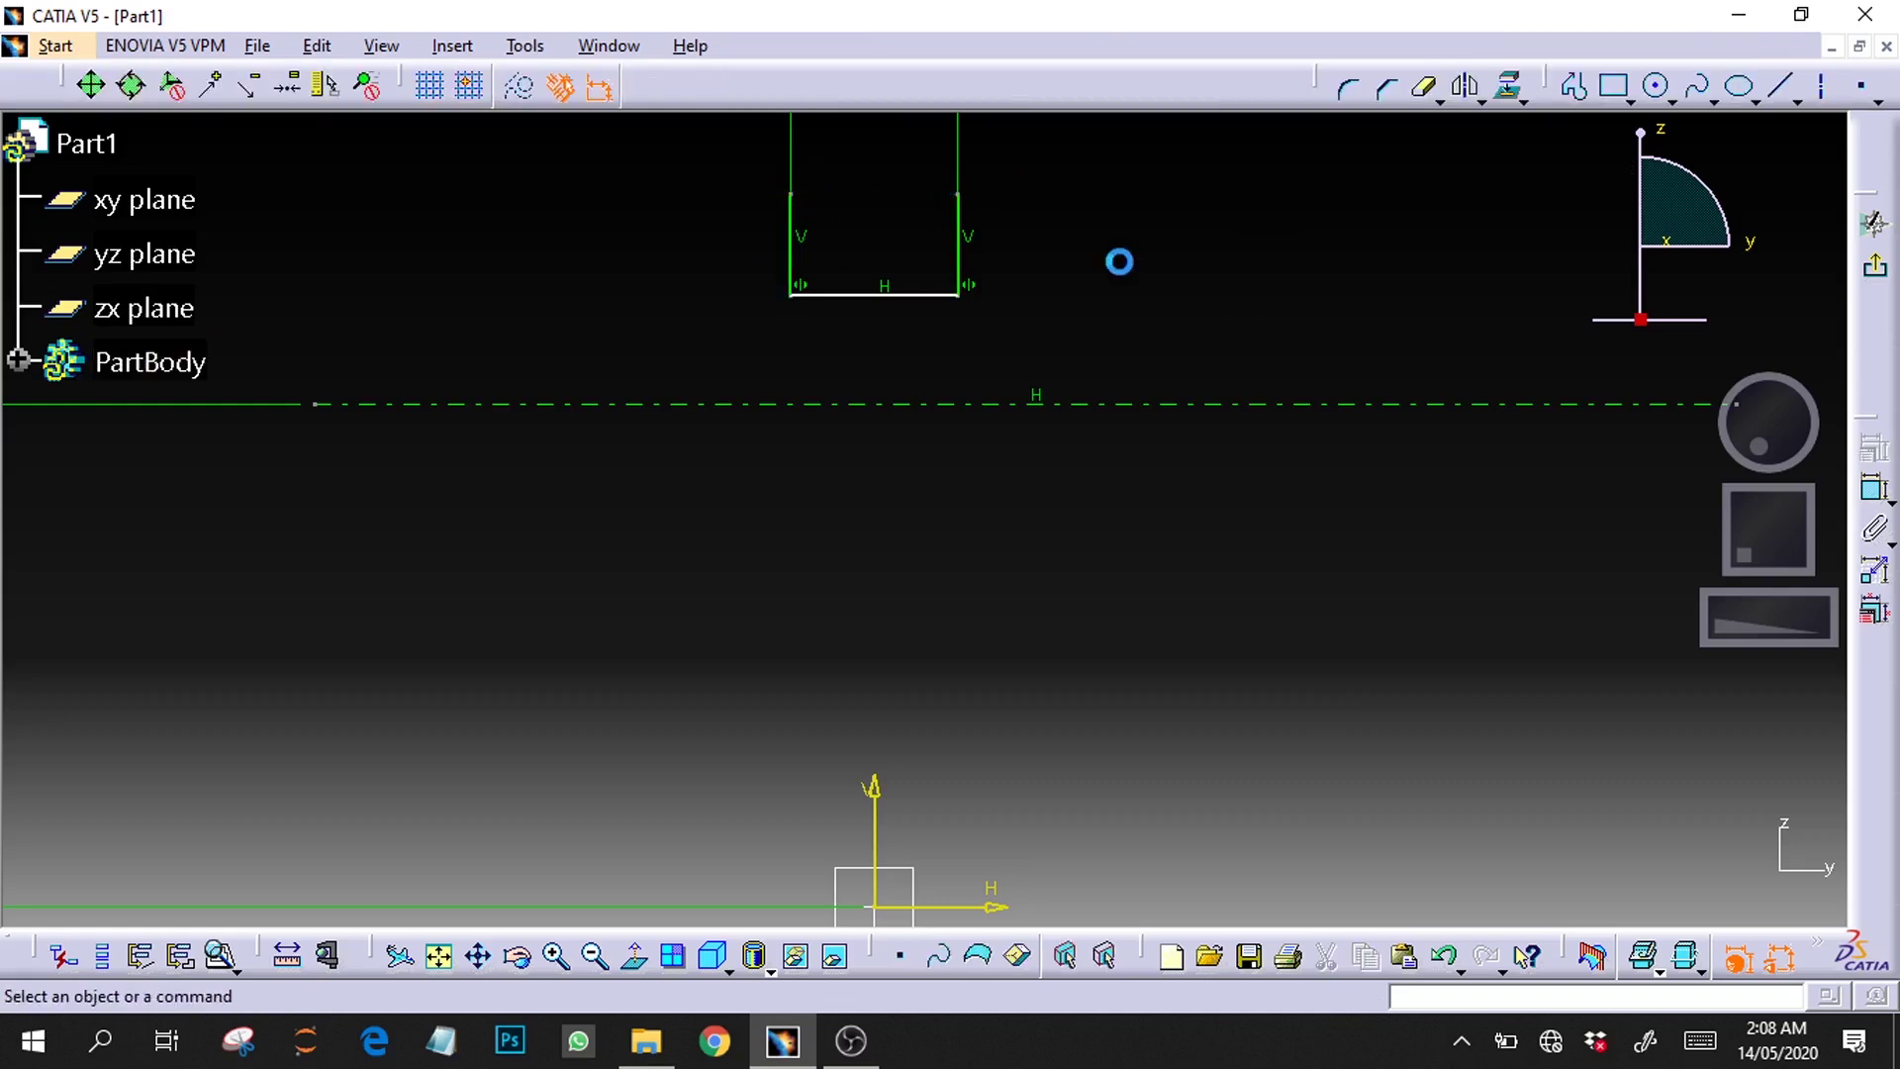
{"action": "mouse_move", "coordinate": [1796, 623]}
{"action": "left_mouse_down"}
{"action": "mouse_move", "coordinate": [1655, 616]}
{"action": "mouse_move", "coordinate": [1734, 601]}
{"action": "mouse_move", "coordinate": [1758, 562]}
{"action": "left_mouse_up"}
{"action": "left_click", "coordinate": [1654, 91]}
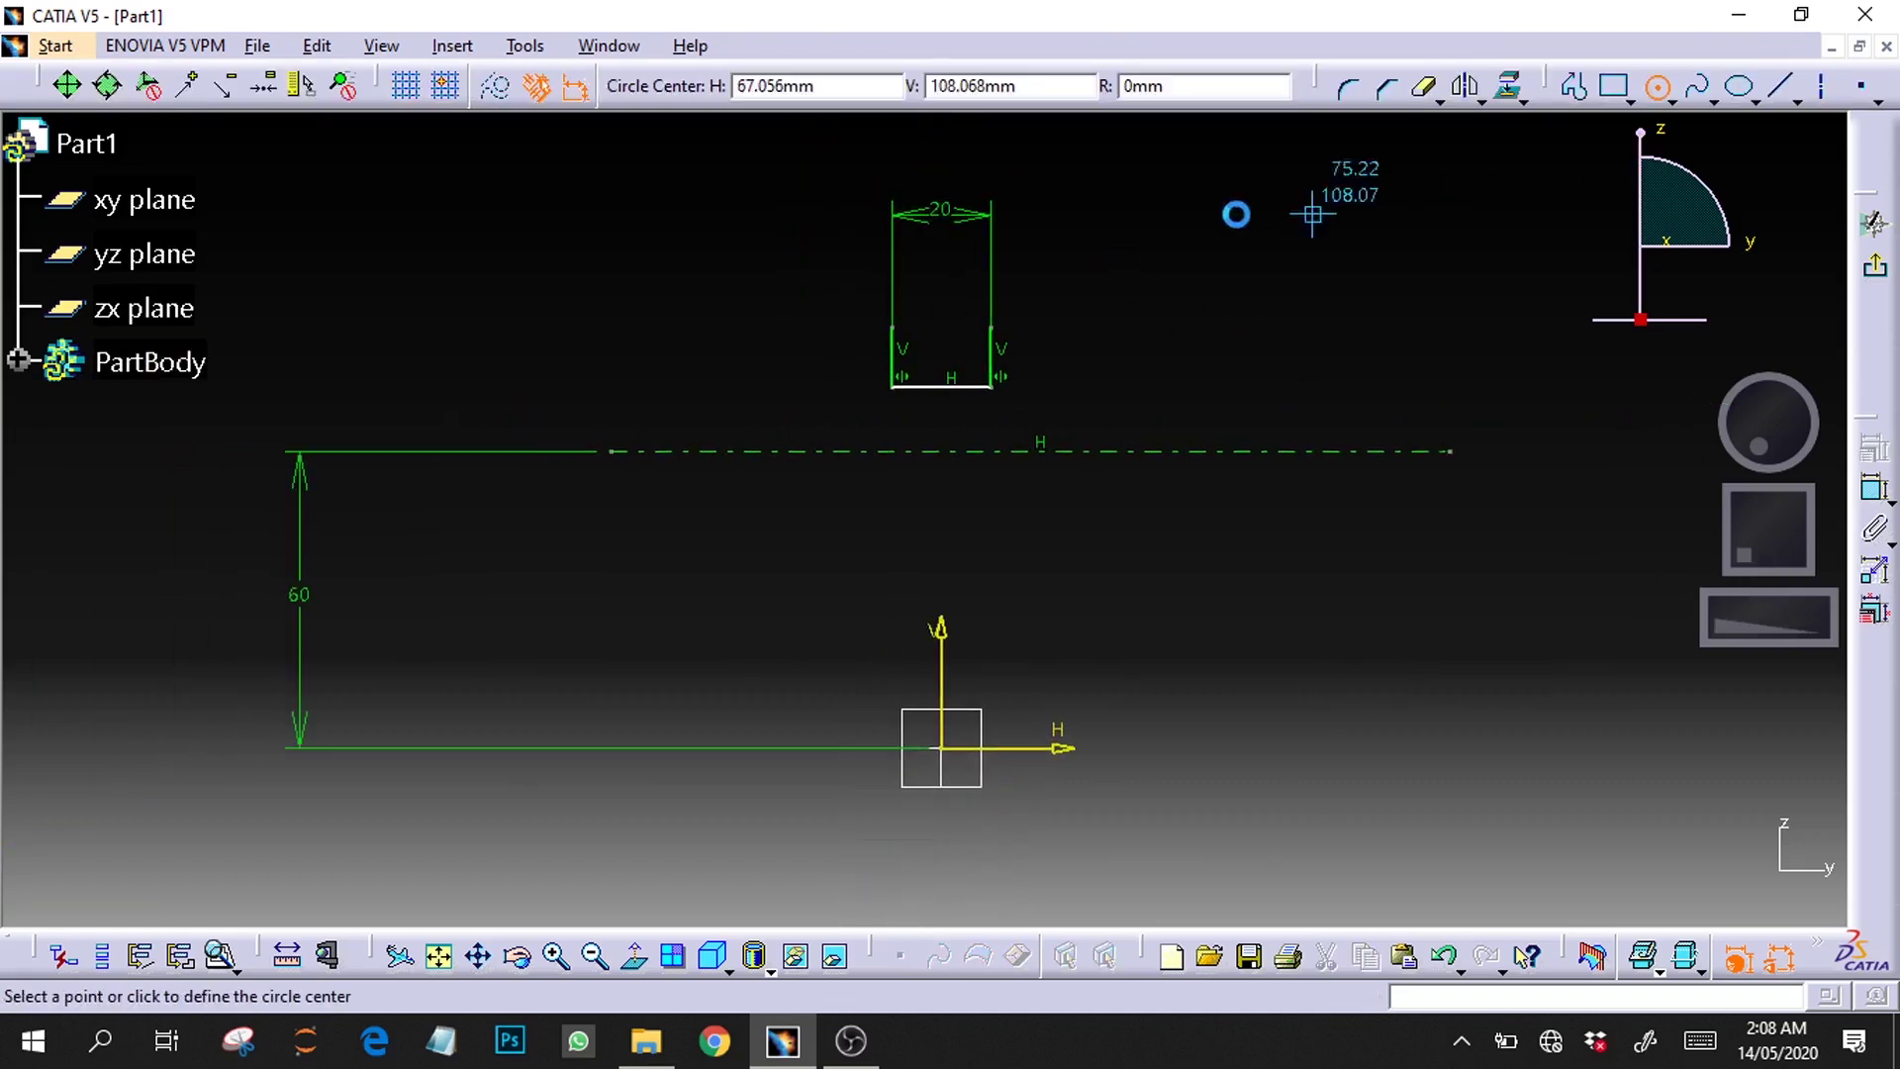
{"action": "left_click", "coordinate": [1181, 86]}
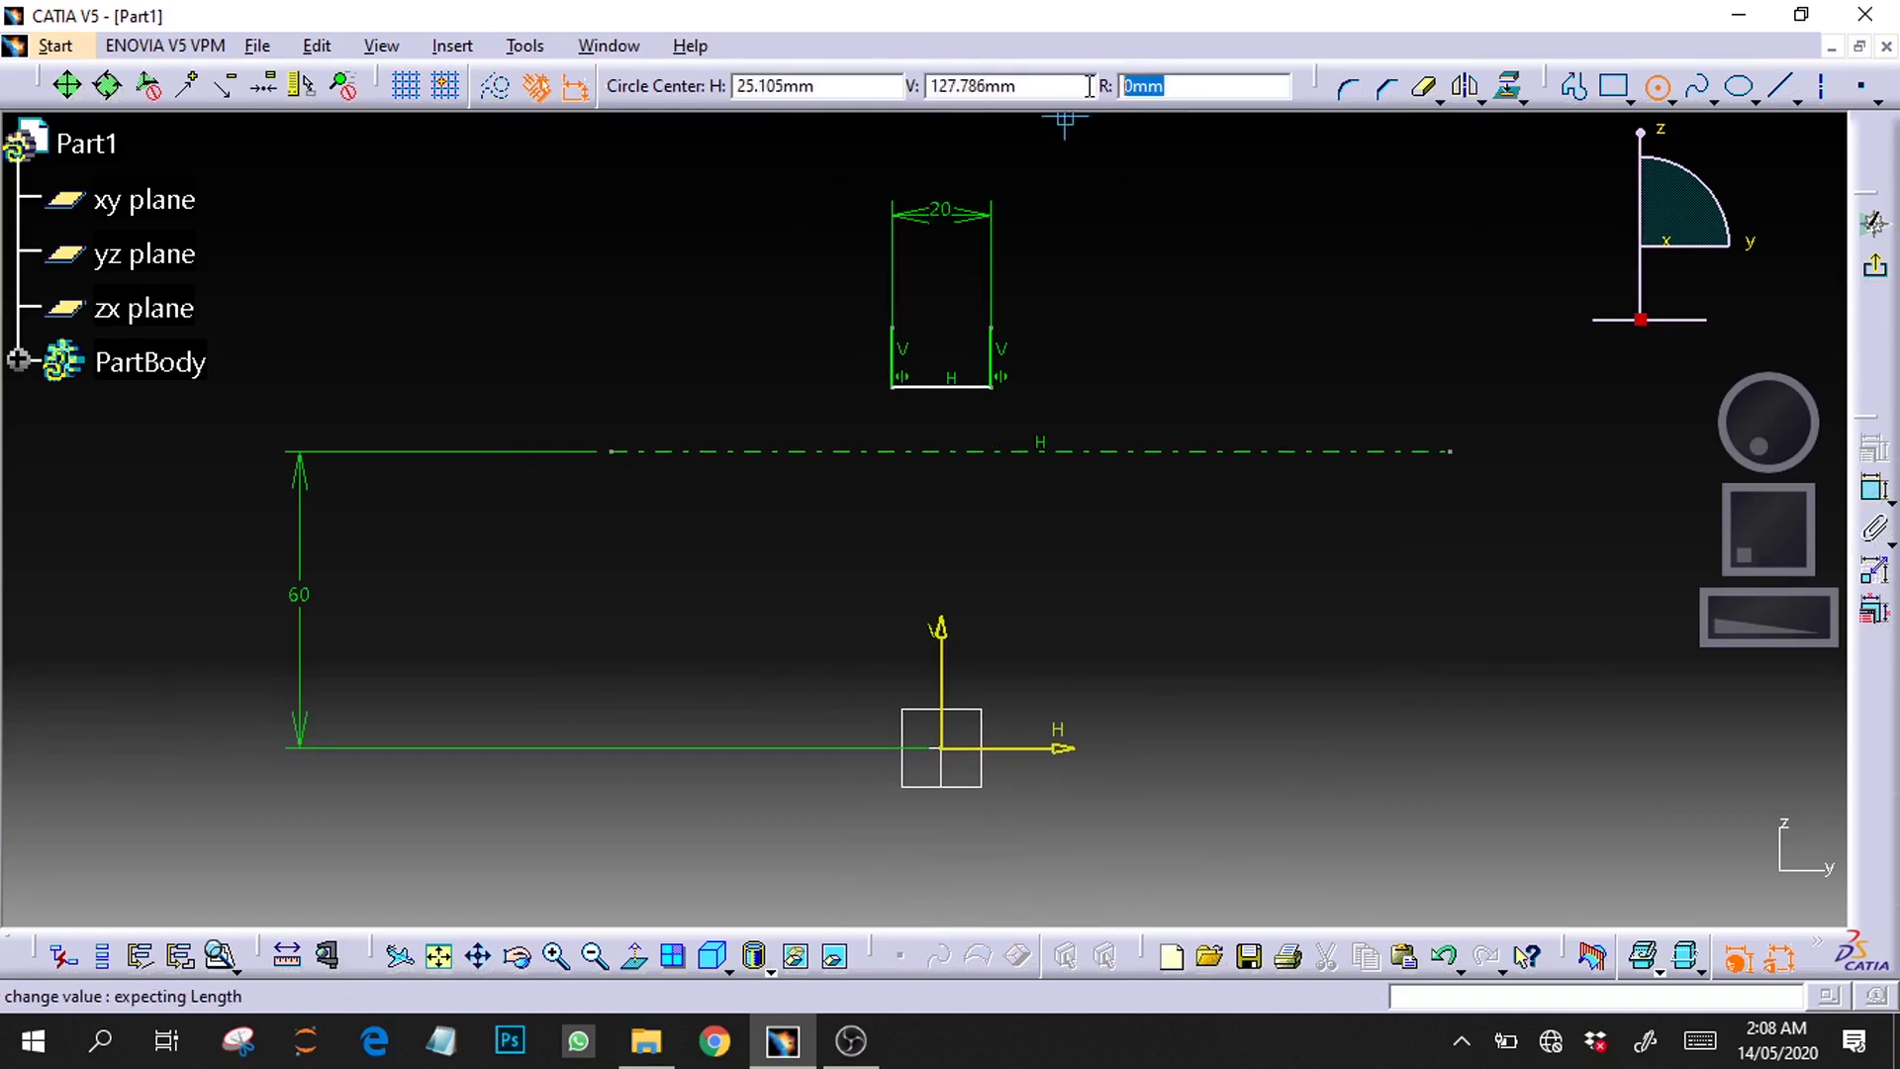
{"action": "type", "text": "6.5"}
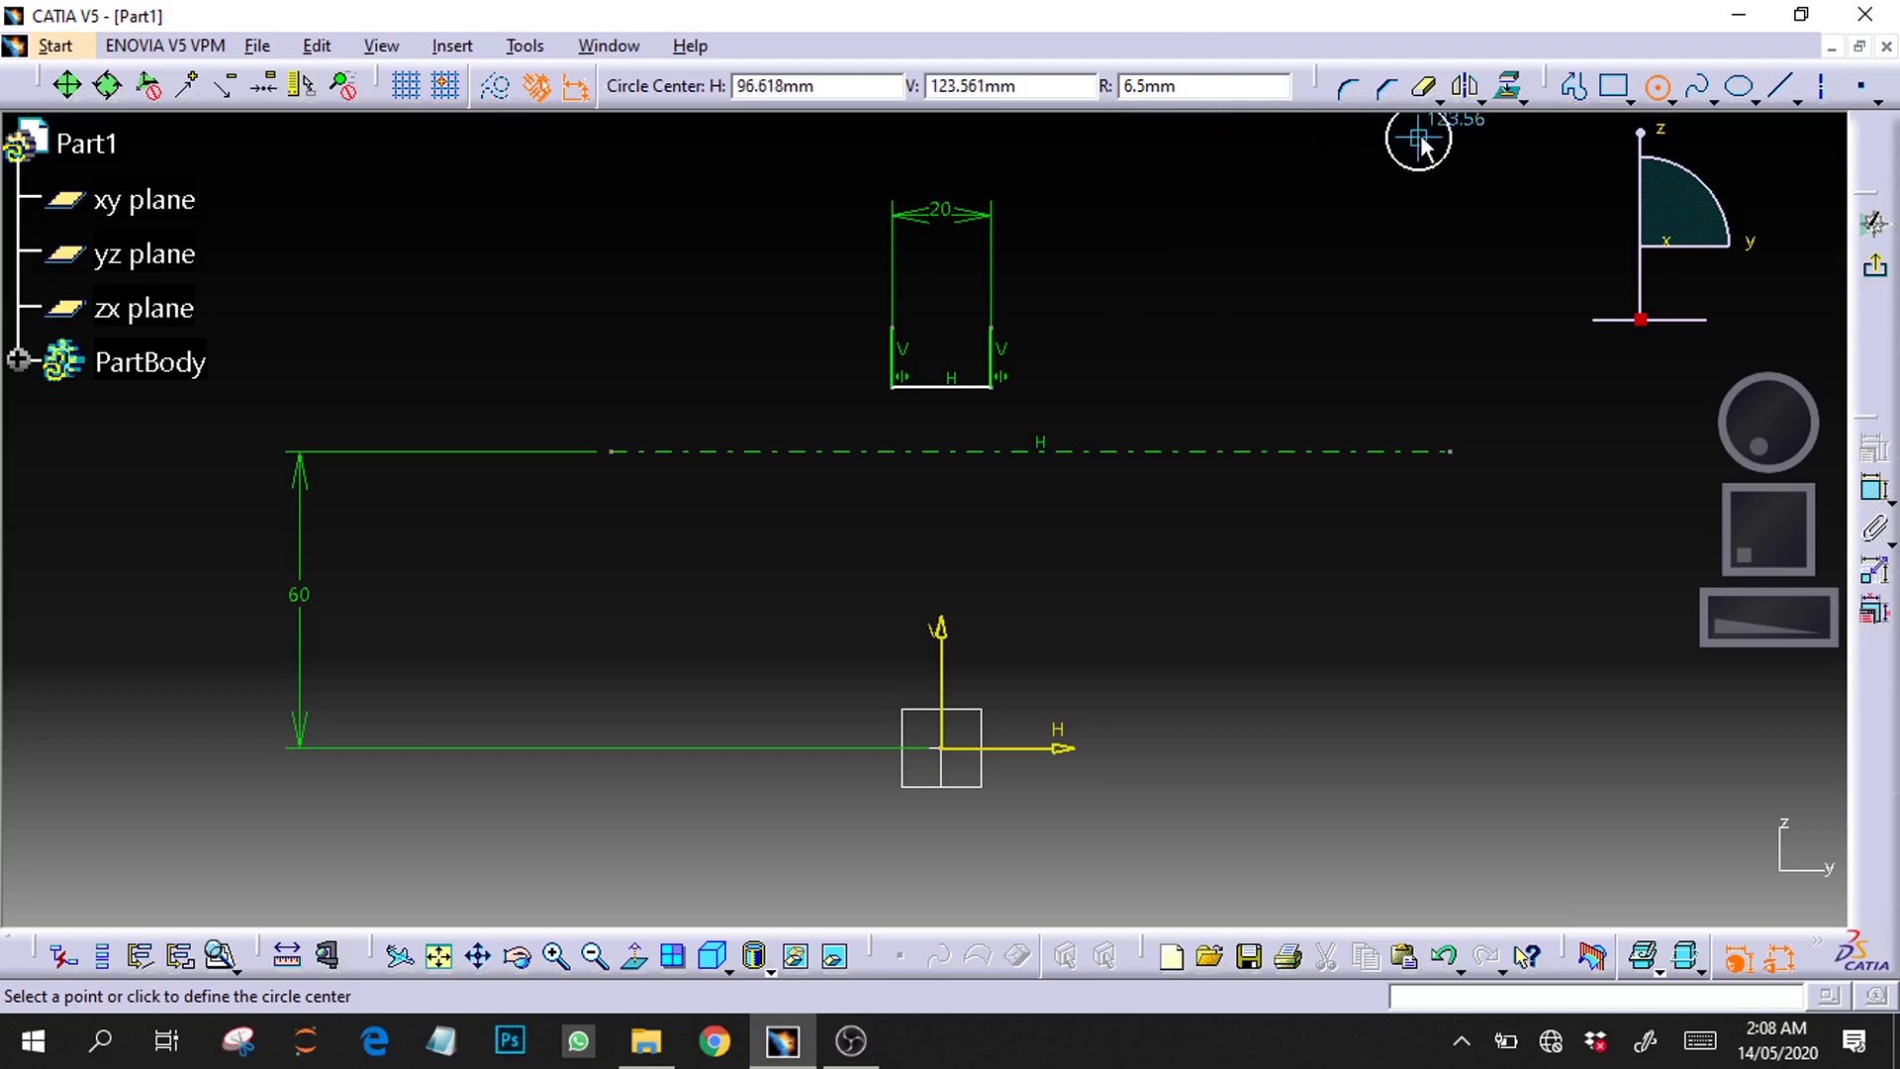
{"action": "key", "text": "Escape"}
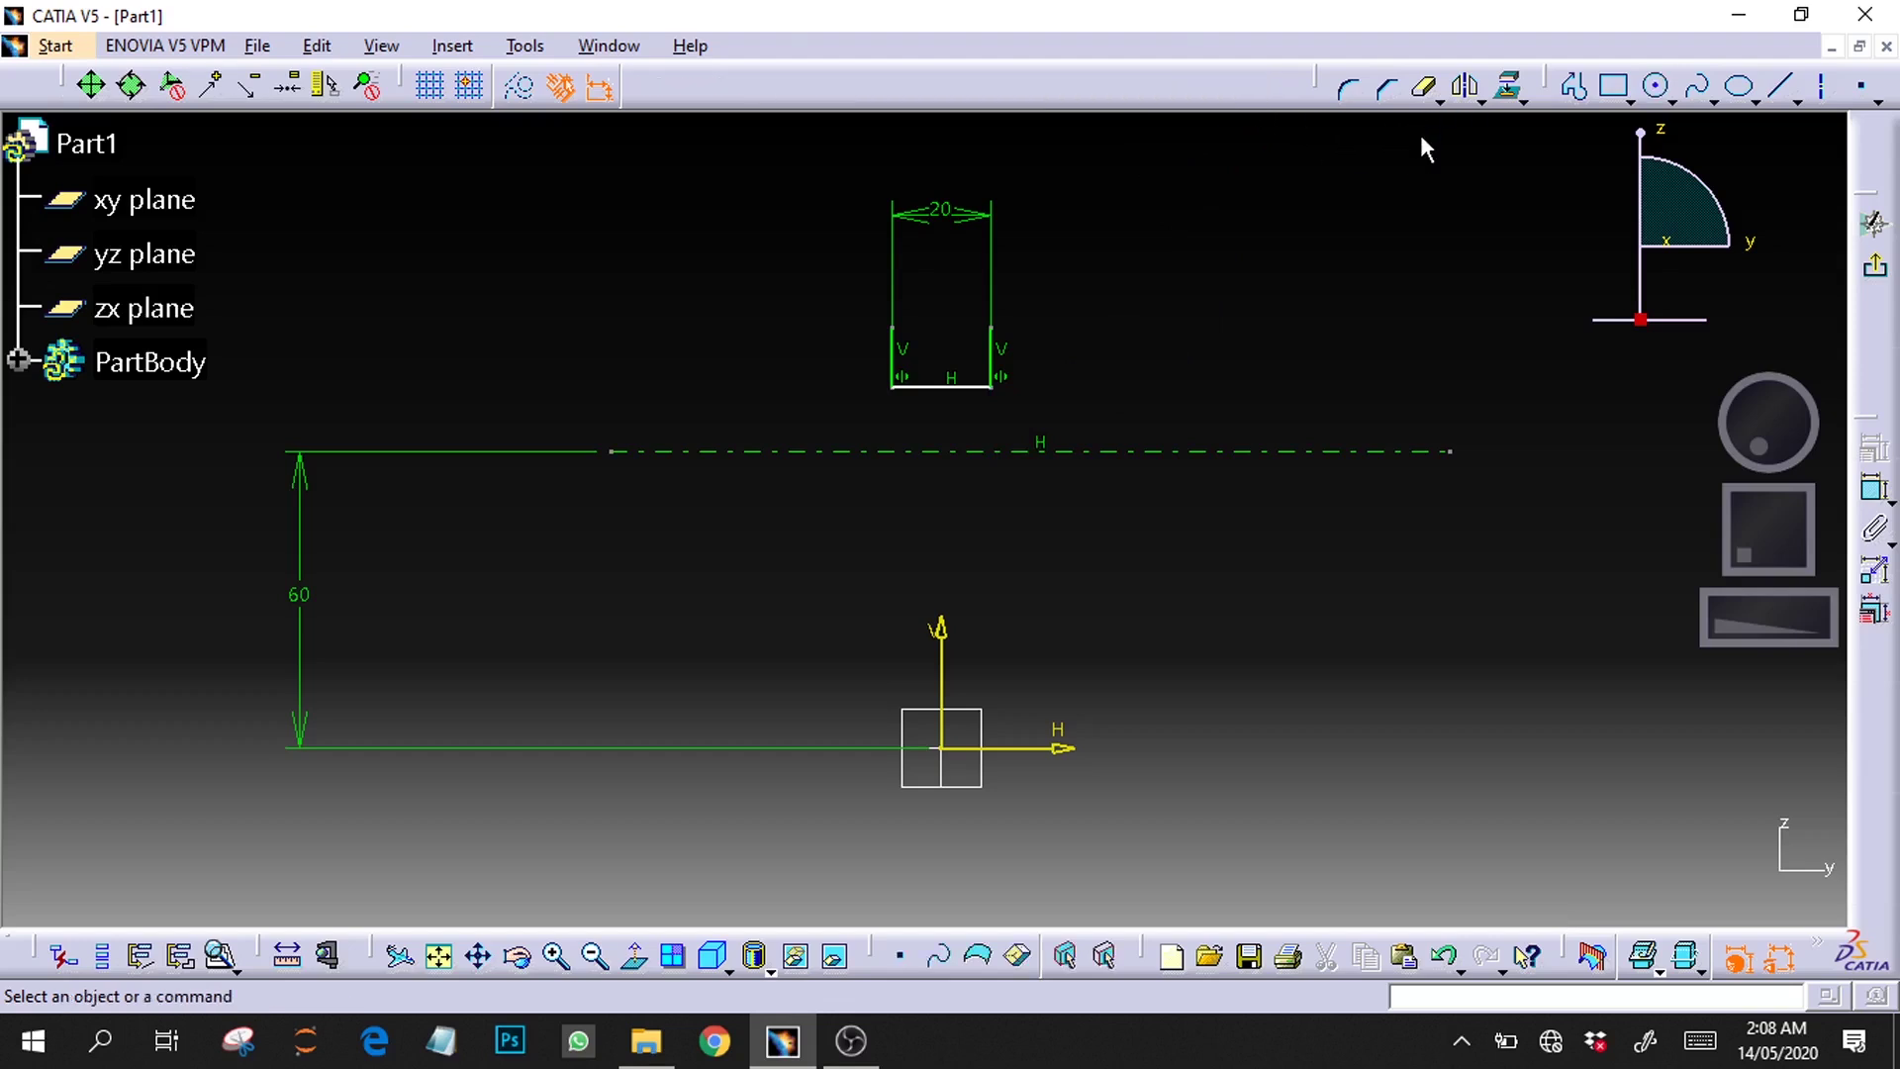
Step: Dimension the distance between the 20 mm line and the axis line and set it to 5 mm
{"action": "left_click", "coordinate": [983, 387]}
{"action": "left_click", "coordinate": [971, 451], "text": "ctrl"}
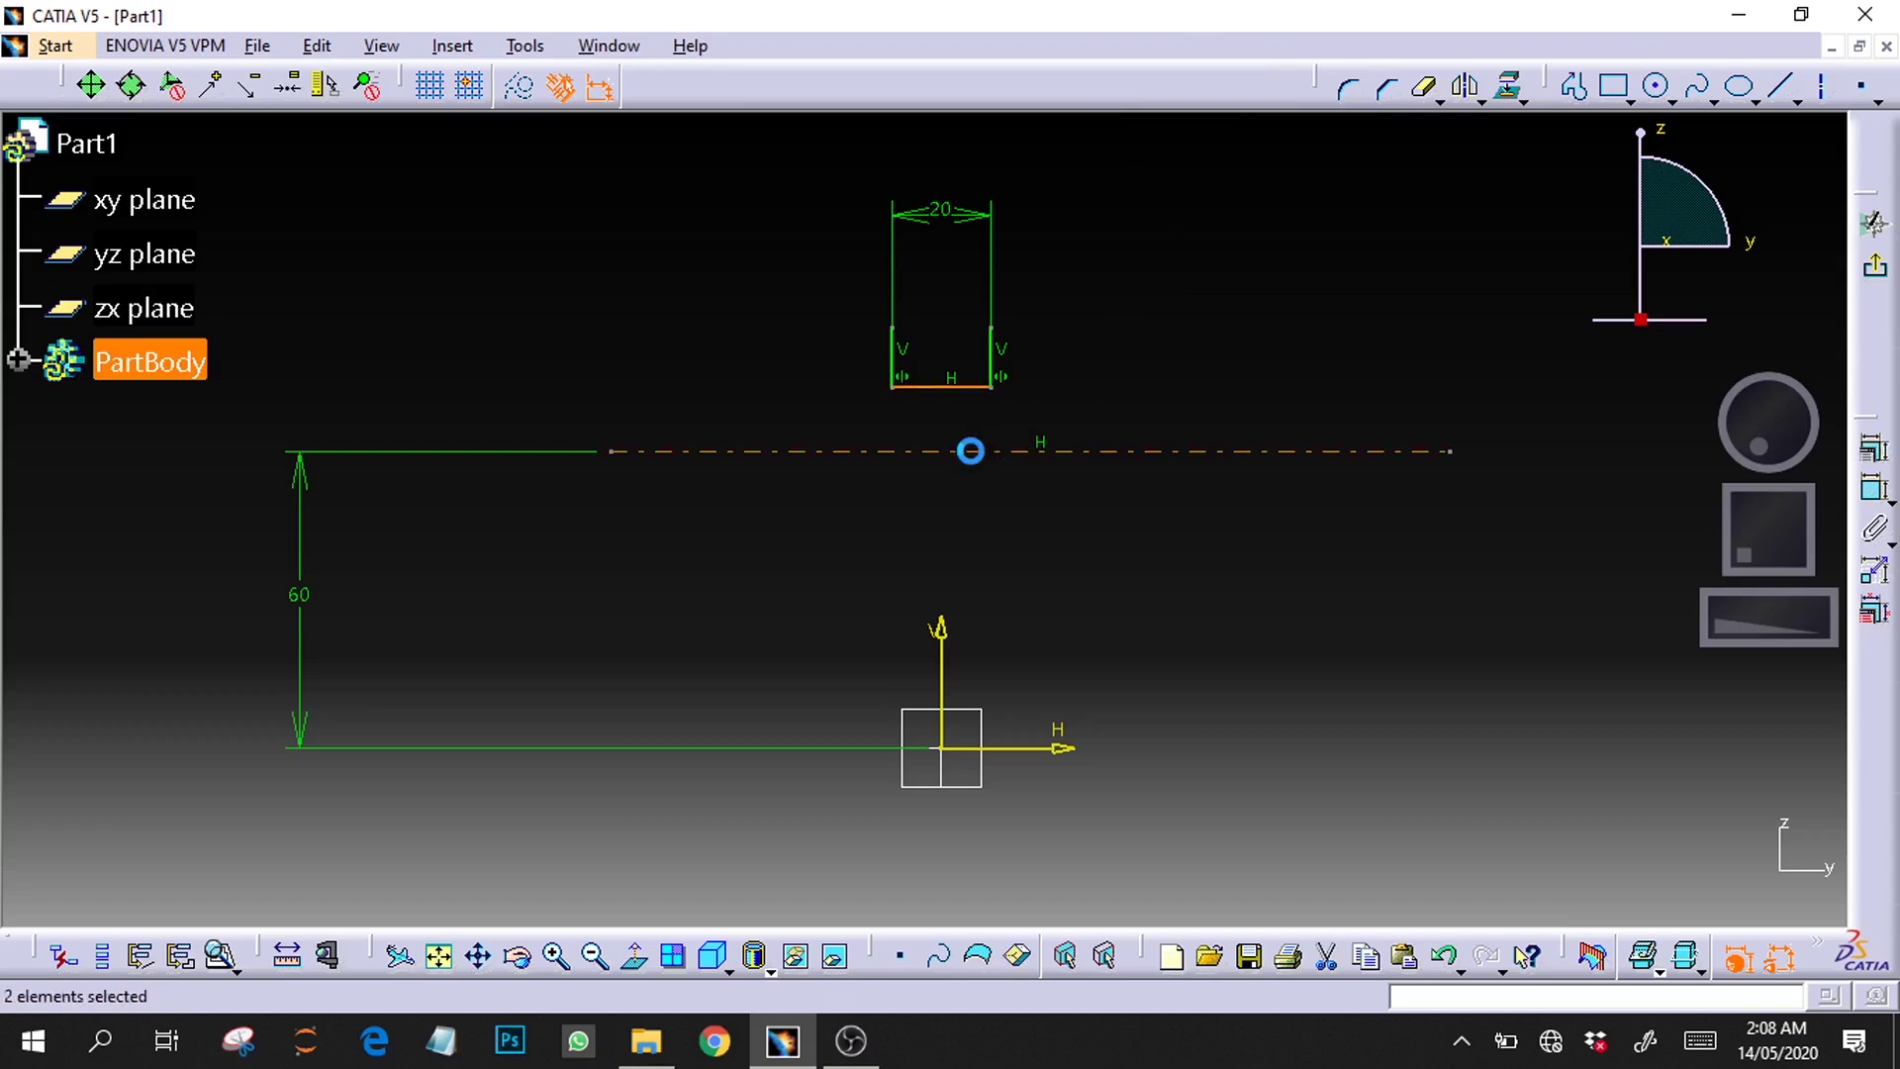
{"action": "left_click", "coordinate": [1875, 488]}
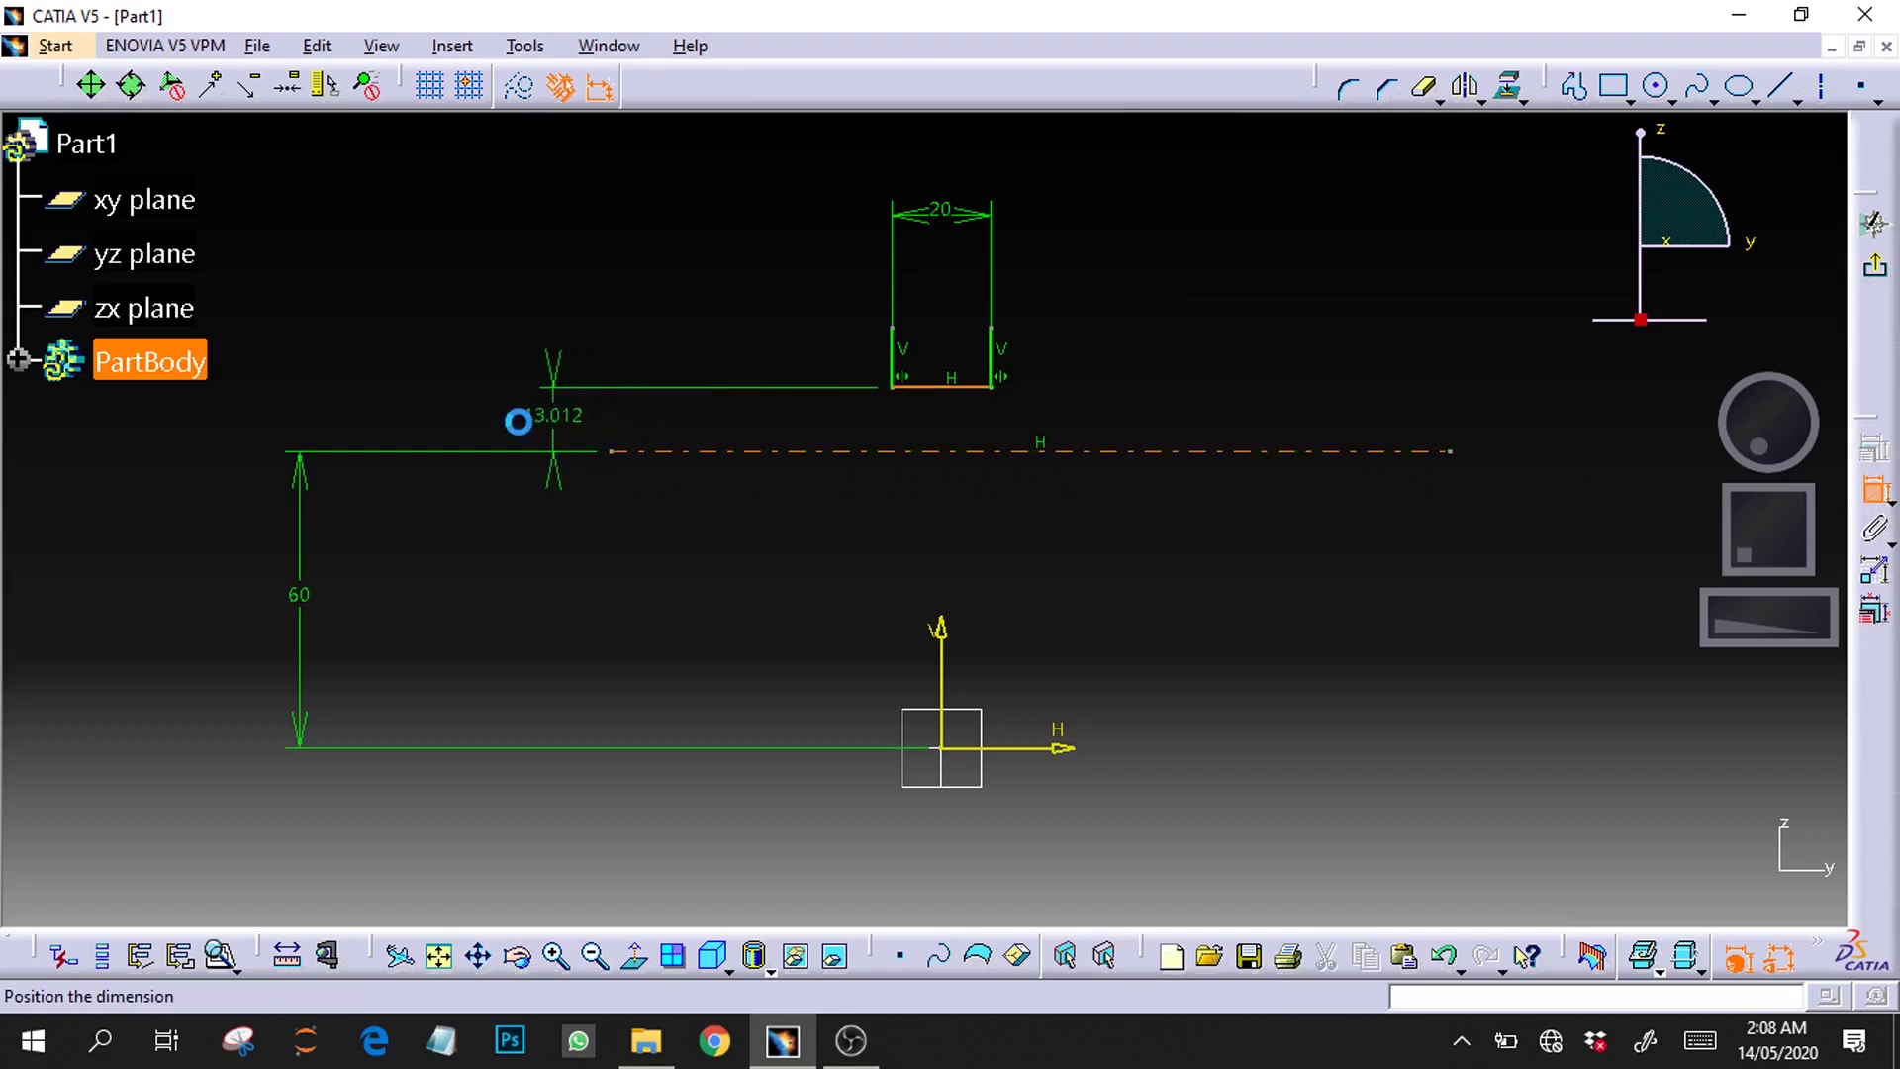
{"action": "left_click", "coordinate": [289, 415]}
{"action": "double_click", "coordinate": [297, 423]}
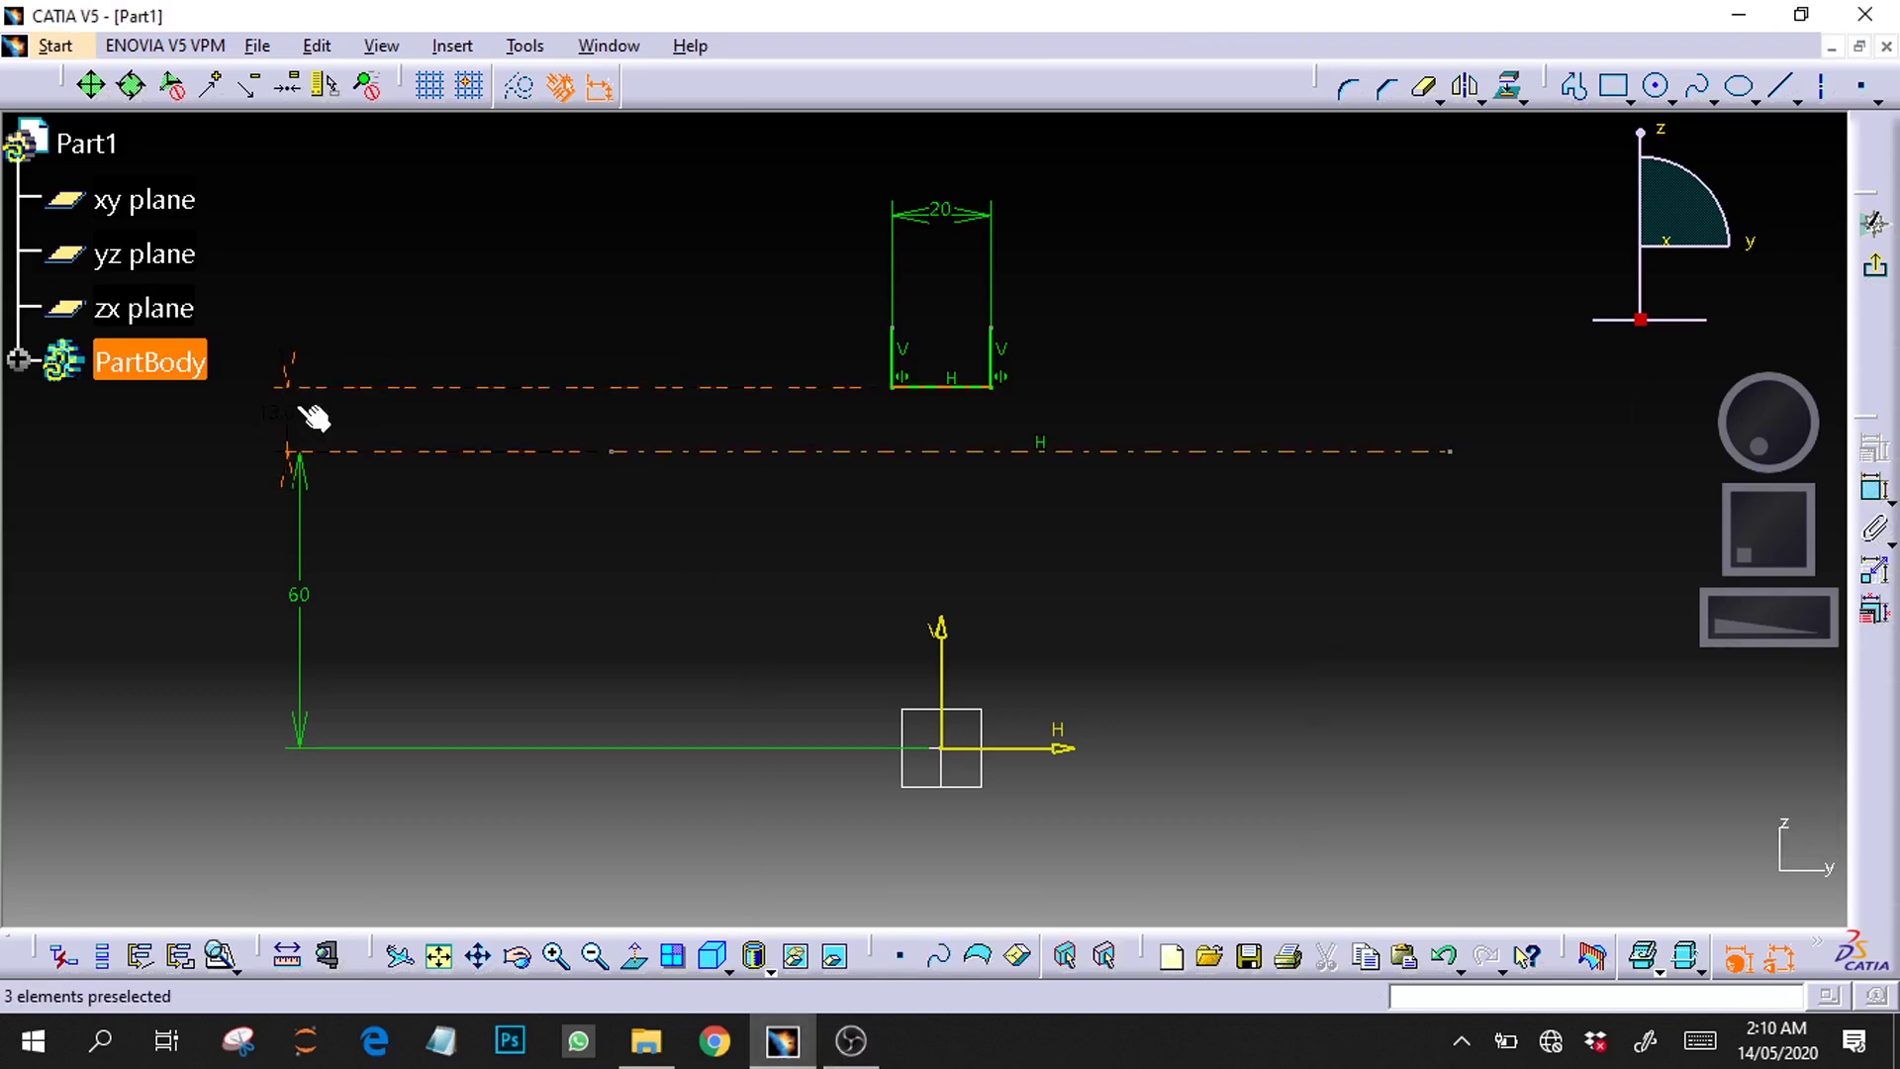
{"action": "double_click", "coordinate": [297, 410]}
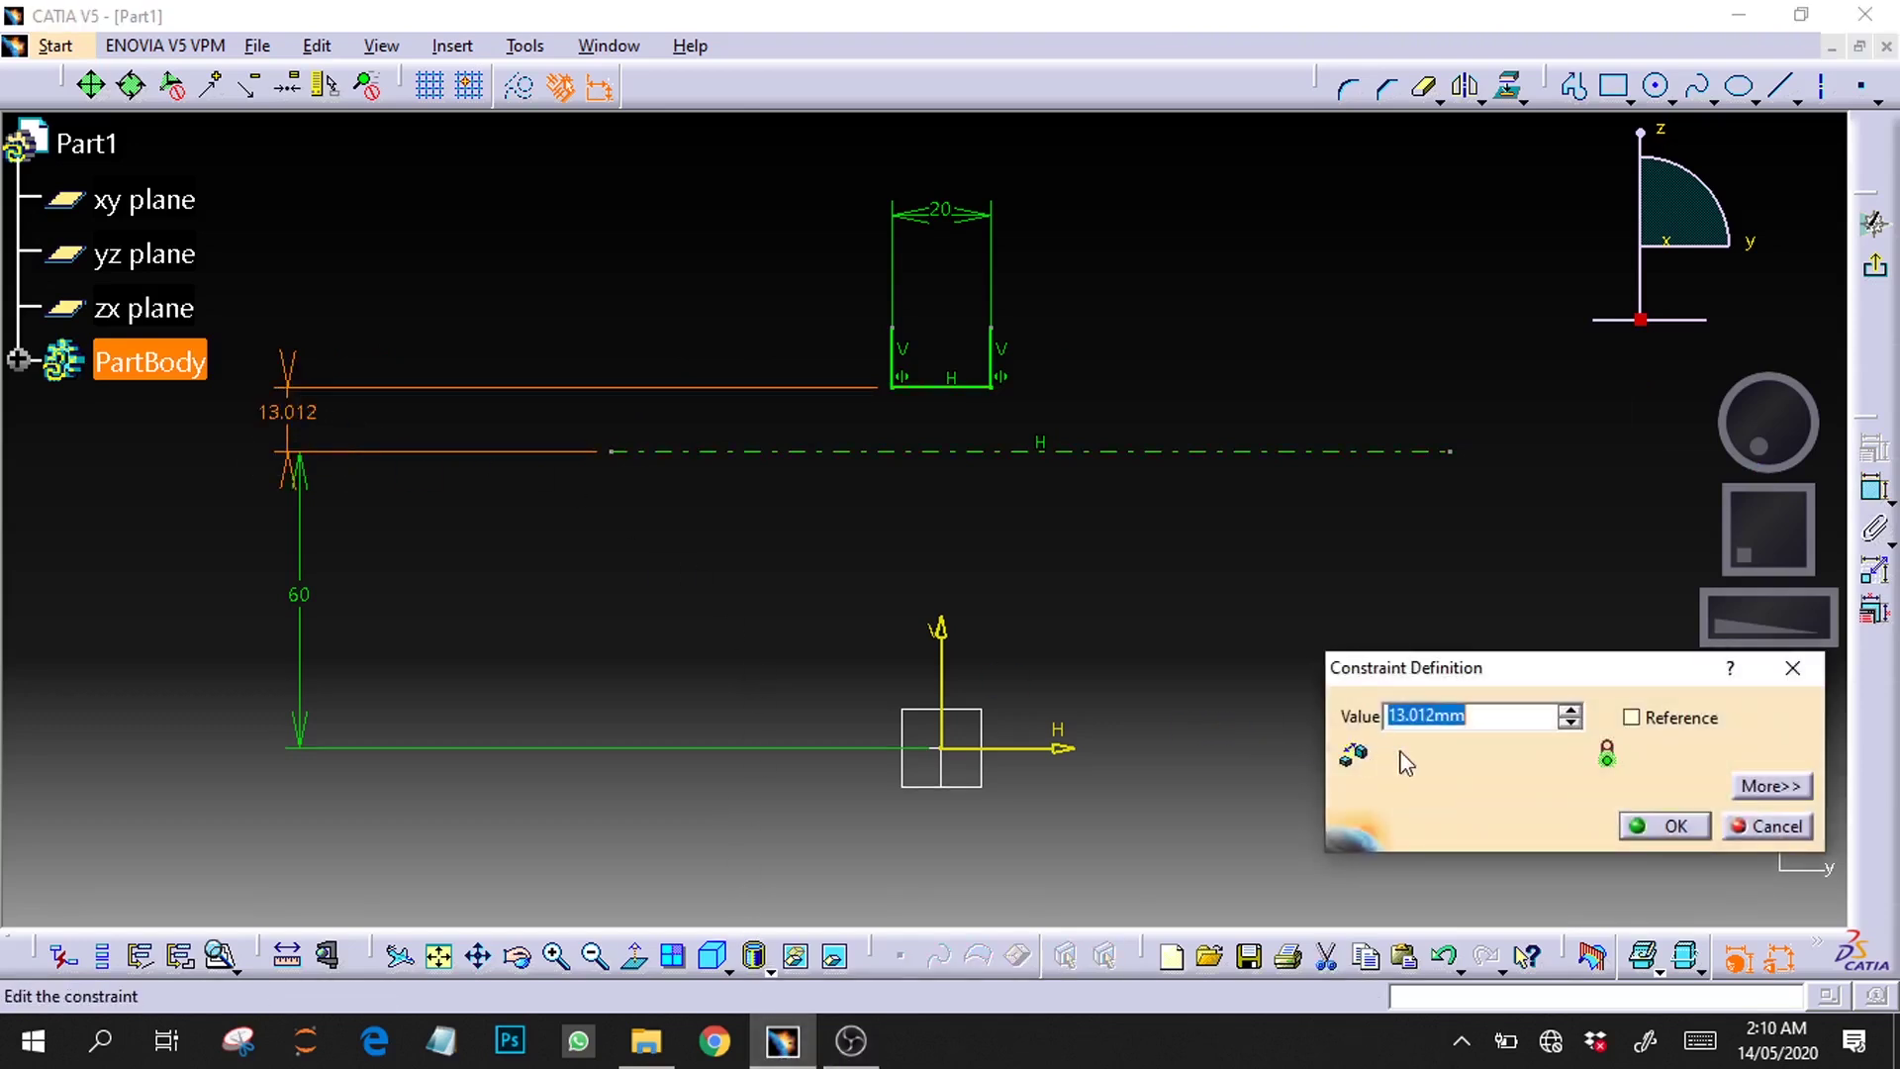
{"action": "type", "text": "5mm"}
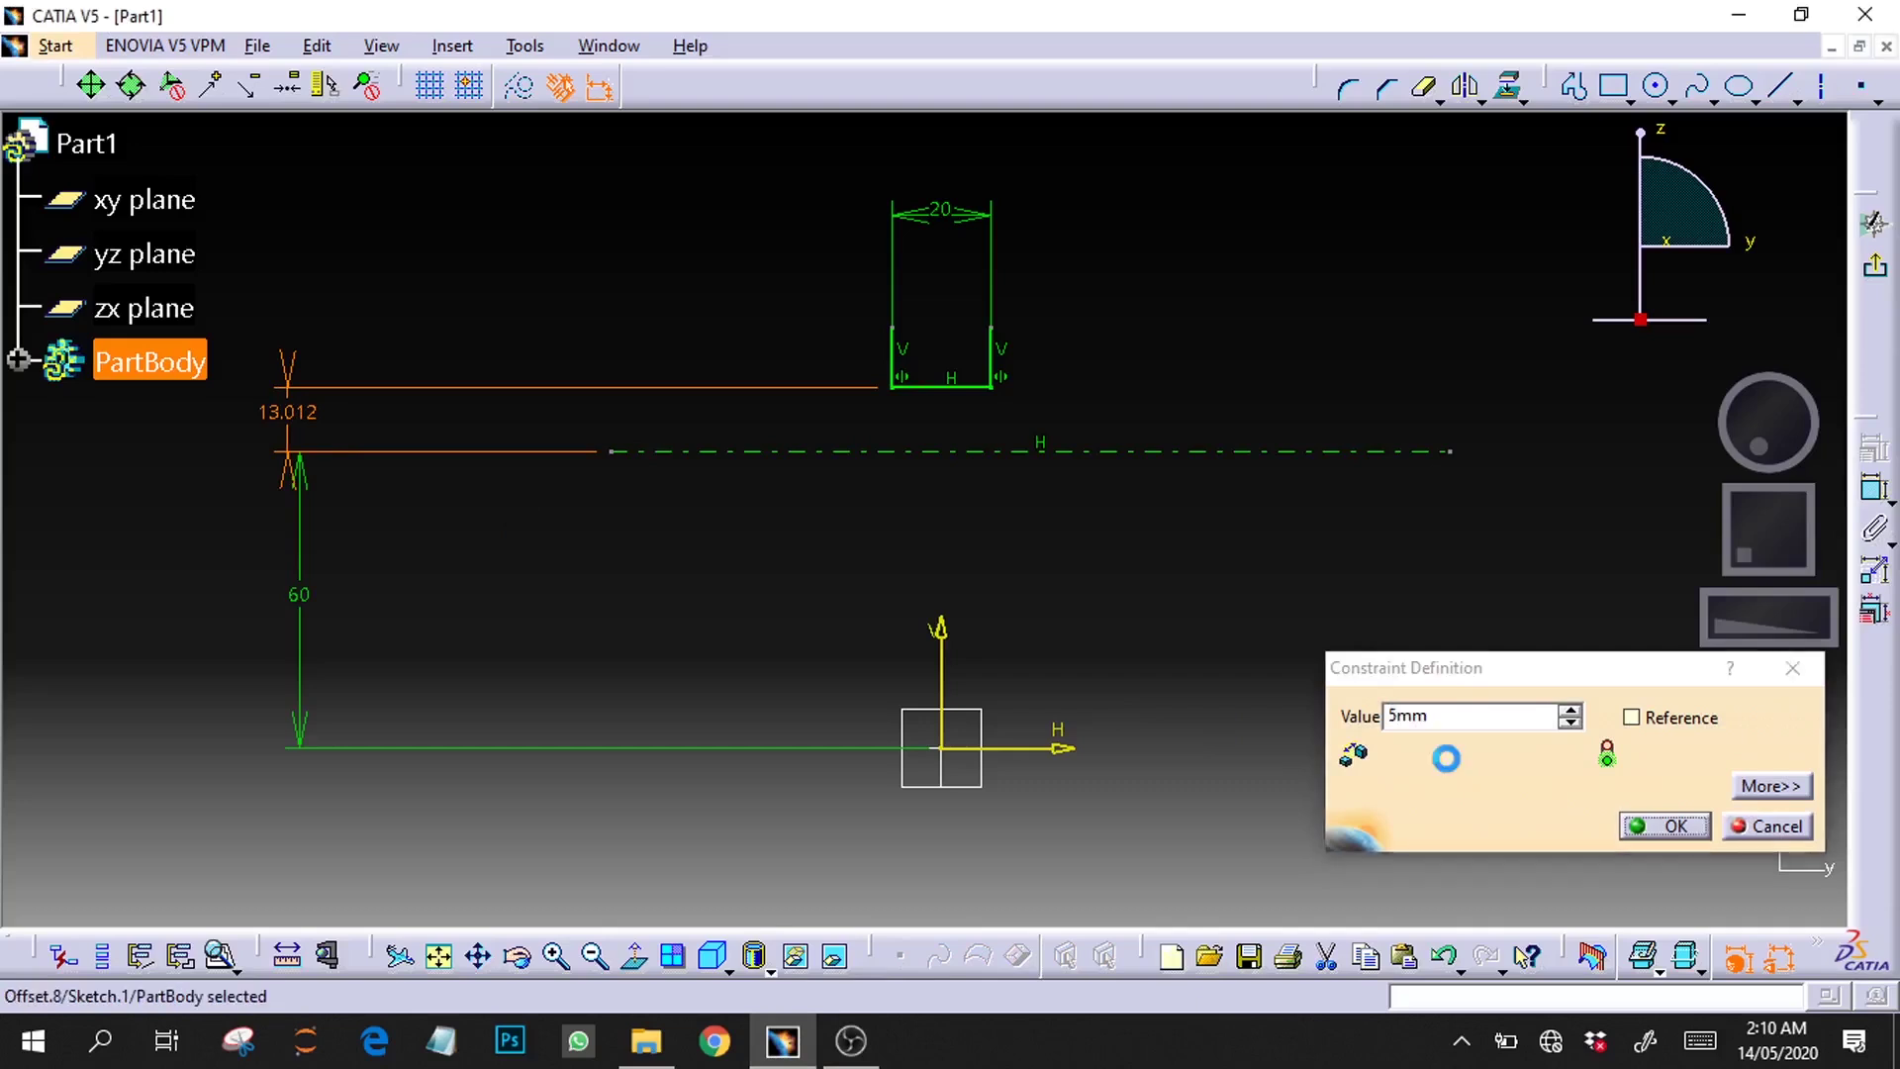
{"action": "key", "text": "Return"}
Step: Draw a circle of radius 6.5 mm centred on the axis line, just inside the right end of the 20 mm line
{"action": "left_click_drag", "start_coordinate": [1742, 645], "coordinate": [1811, 628]}
{"action": "left_click", "coordinate": [1655, 86]}
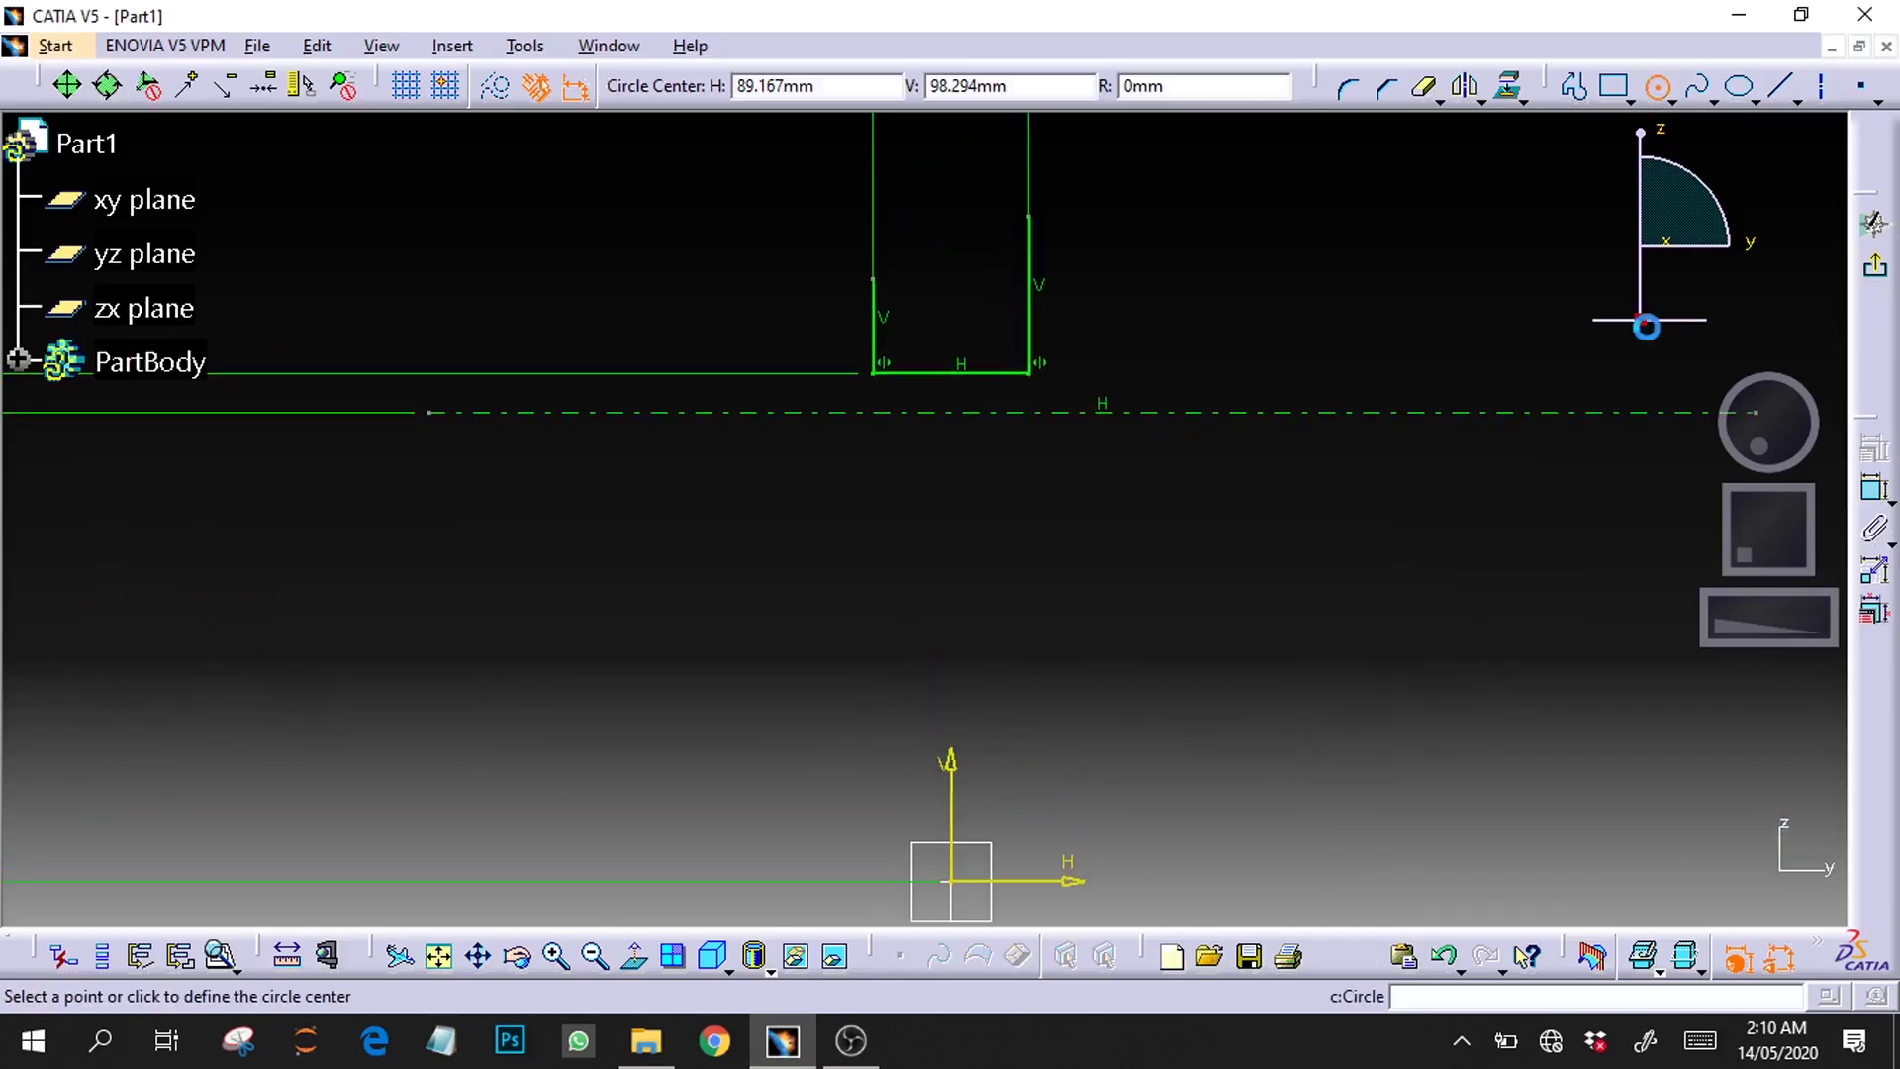
{"action": "double_click", "coordinate": [1183, 87]}
{"action": "type", "text": "6.5"}
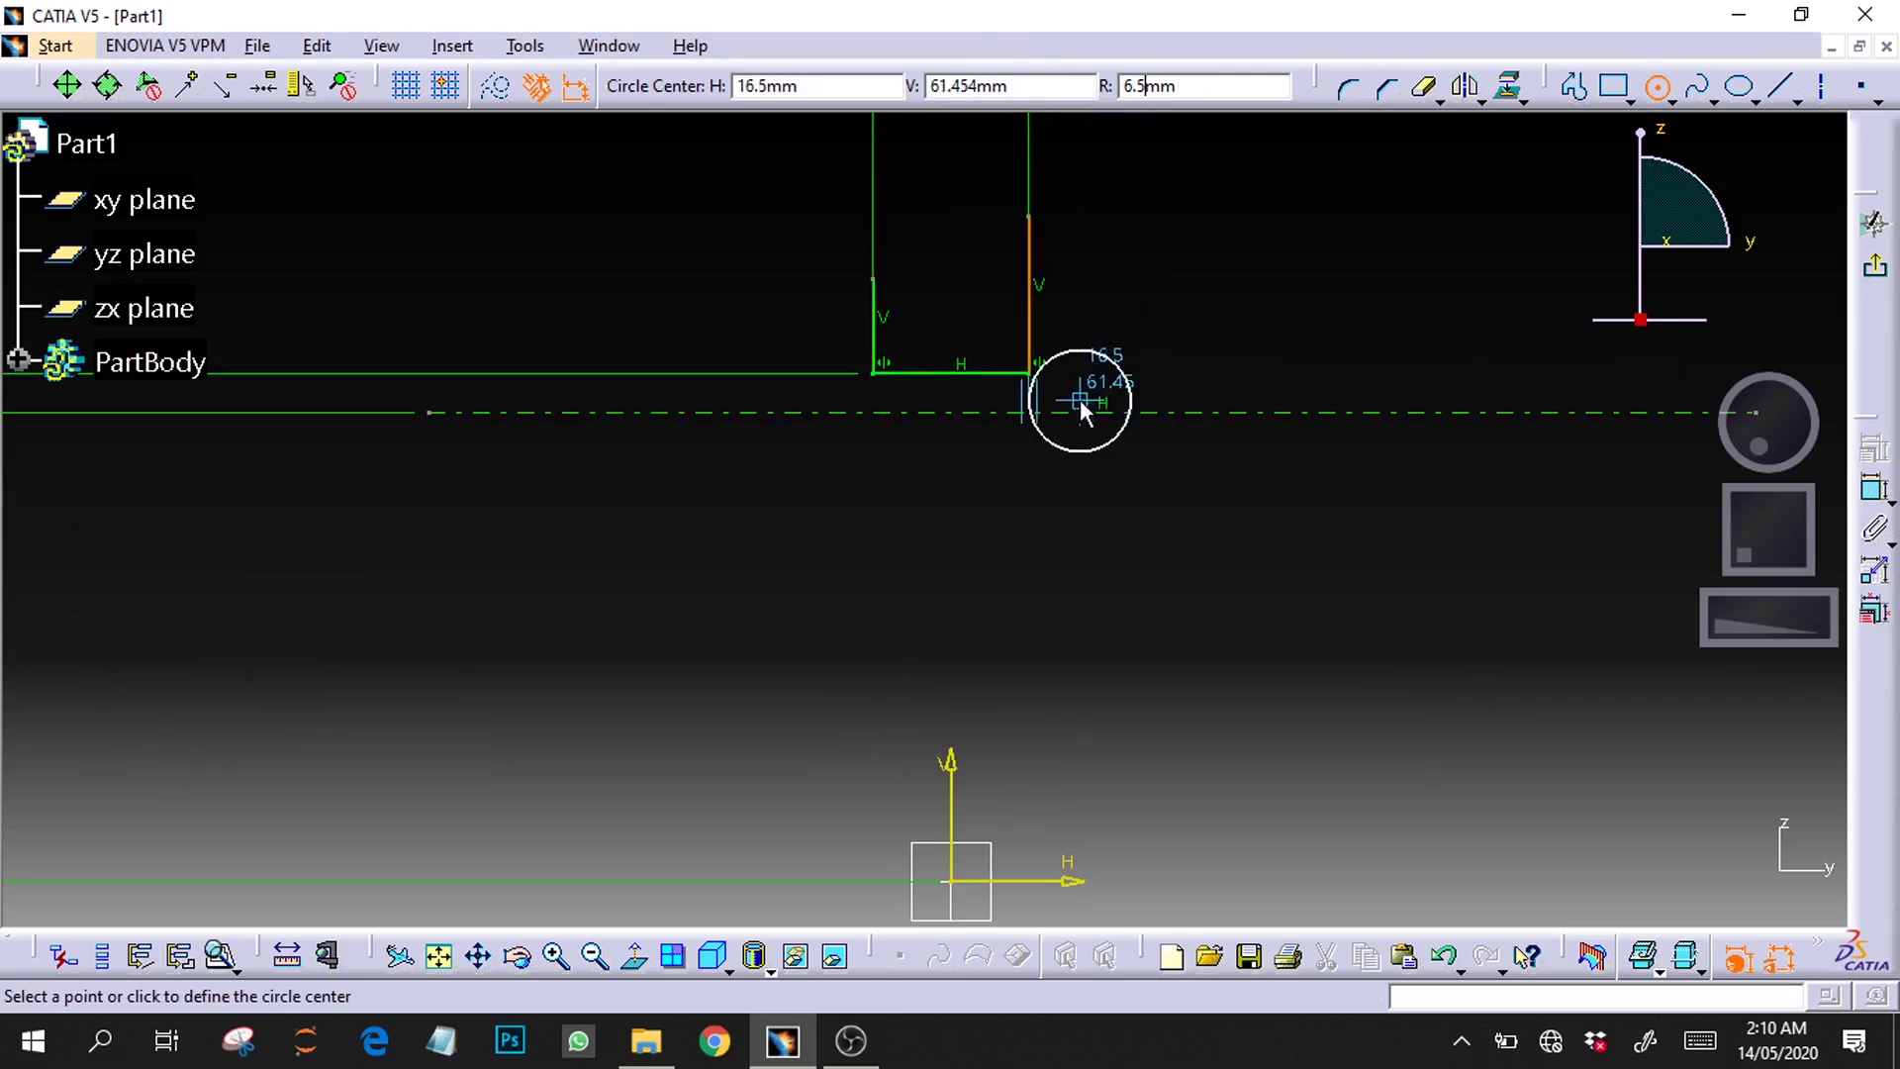
{"action": "left_click", "coordinate": [1016, 412]}
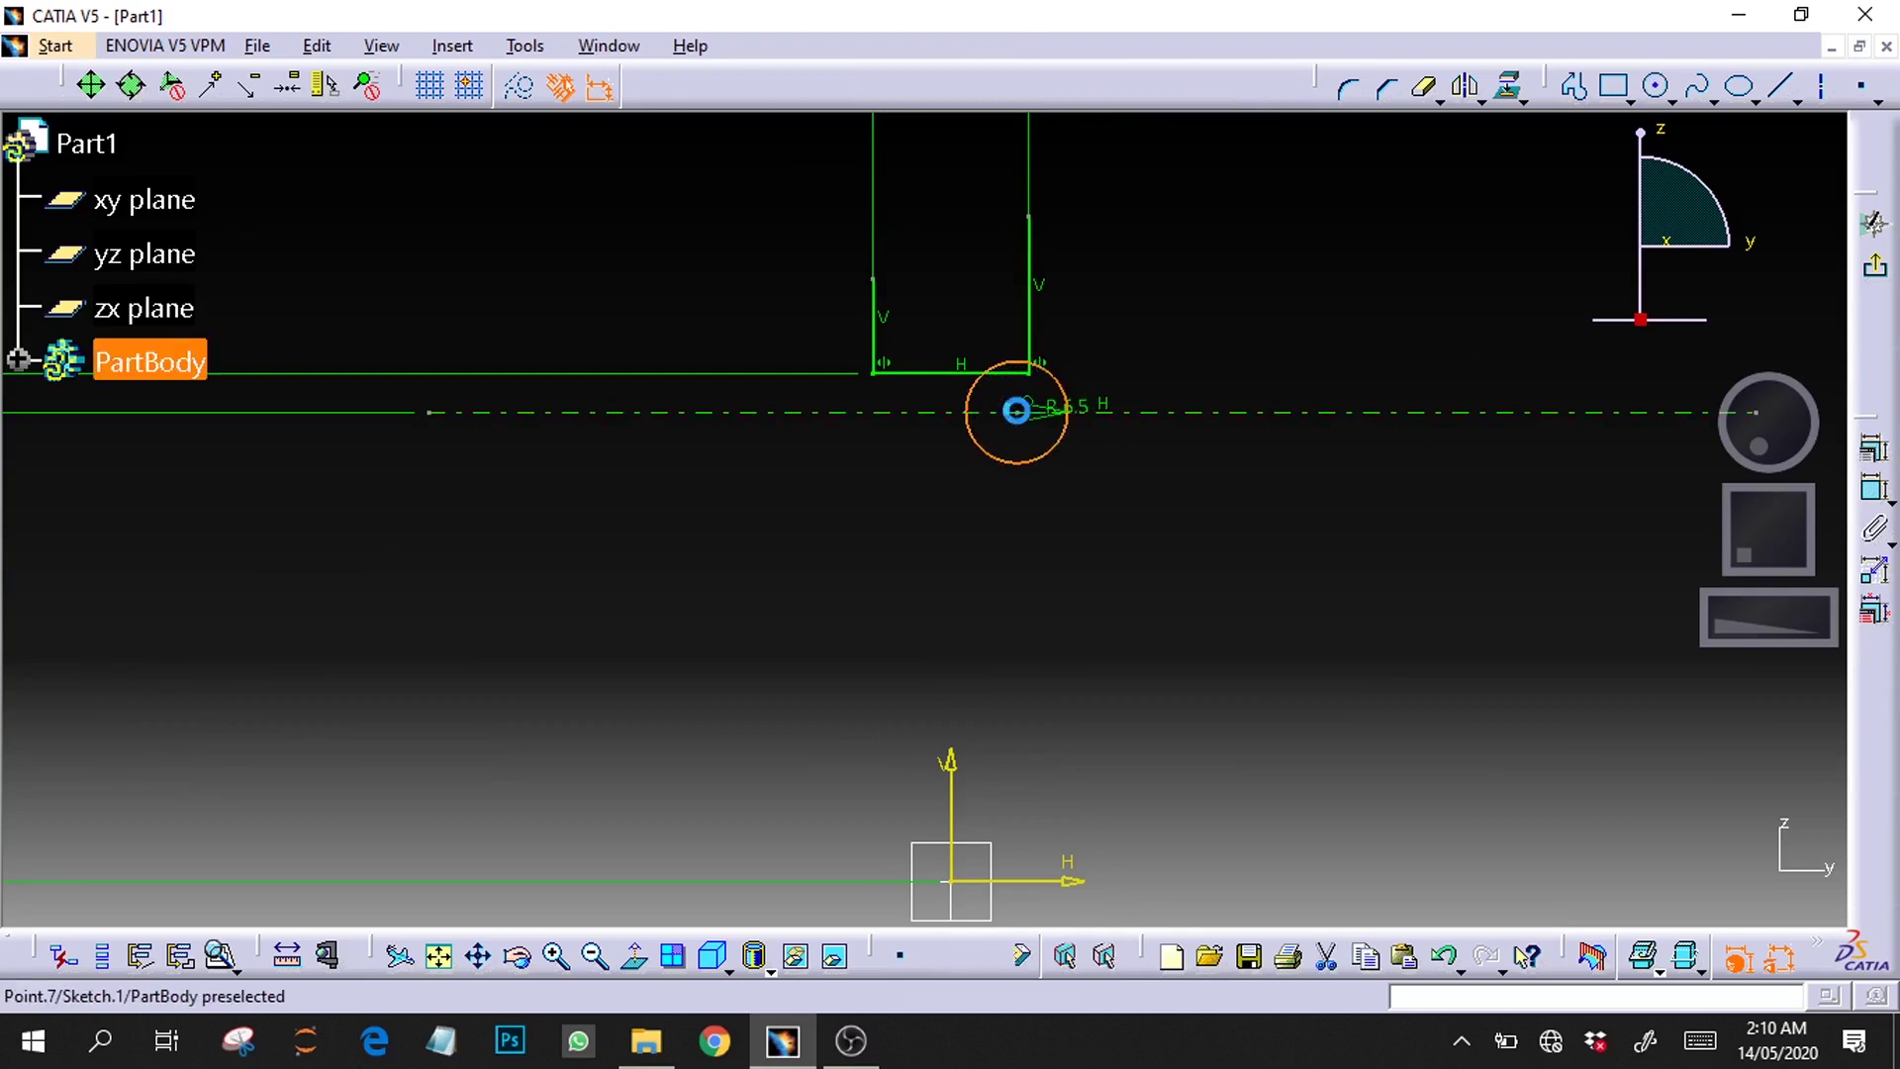
{"action": "left_click", "coordinate": [1198, 327]}
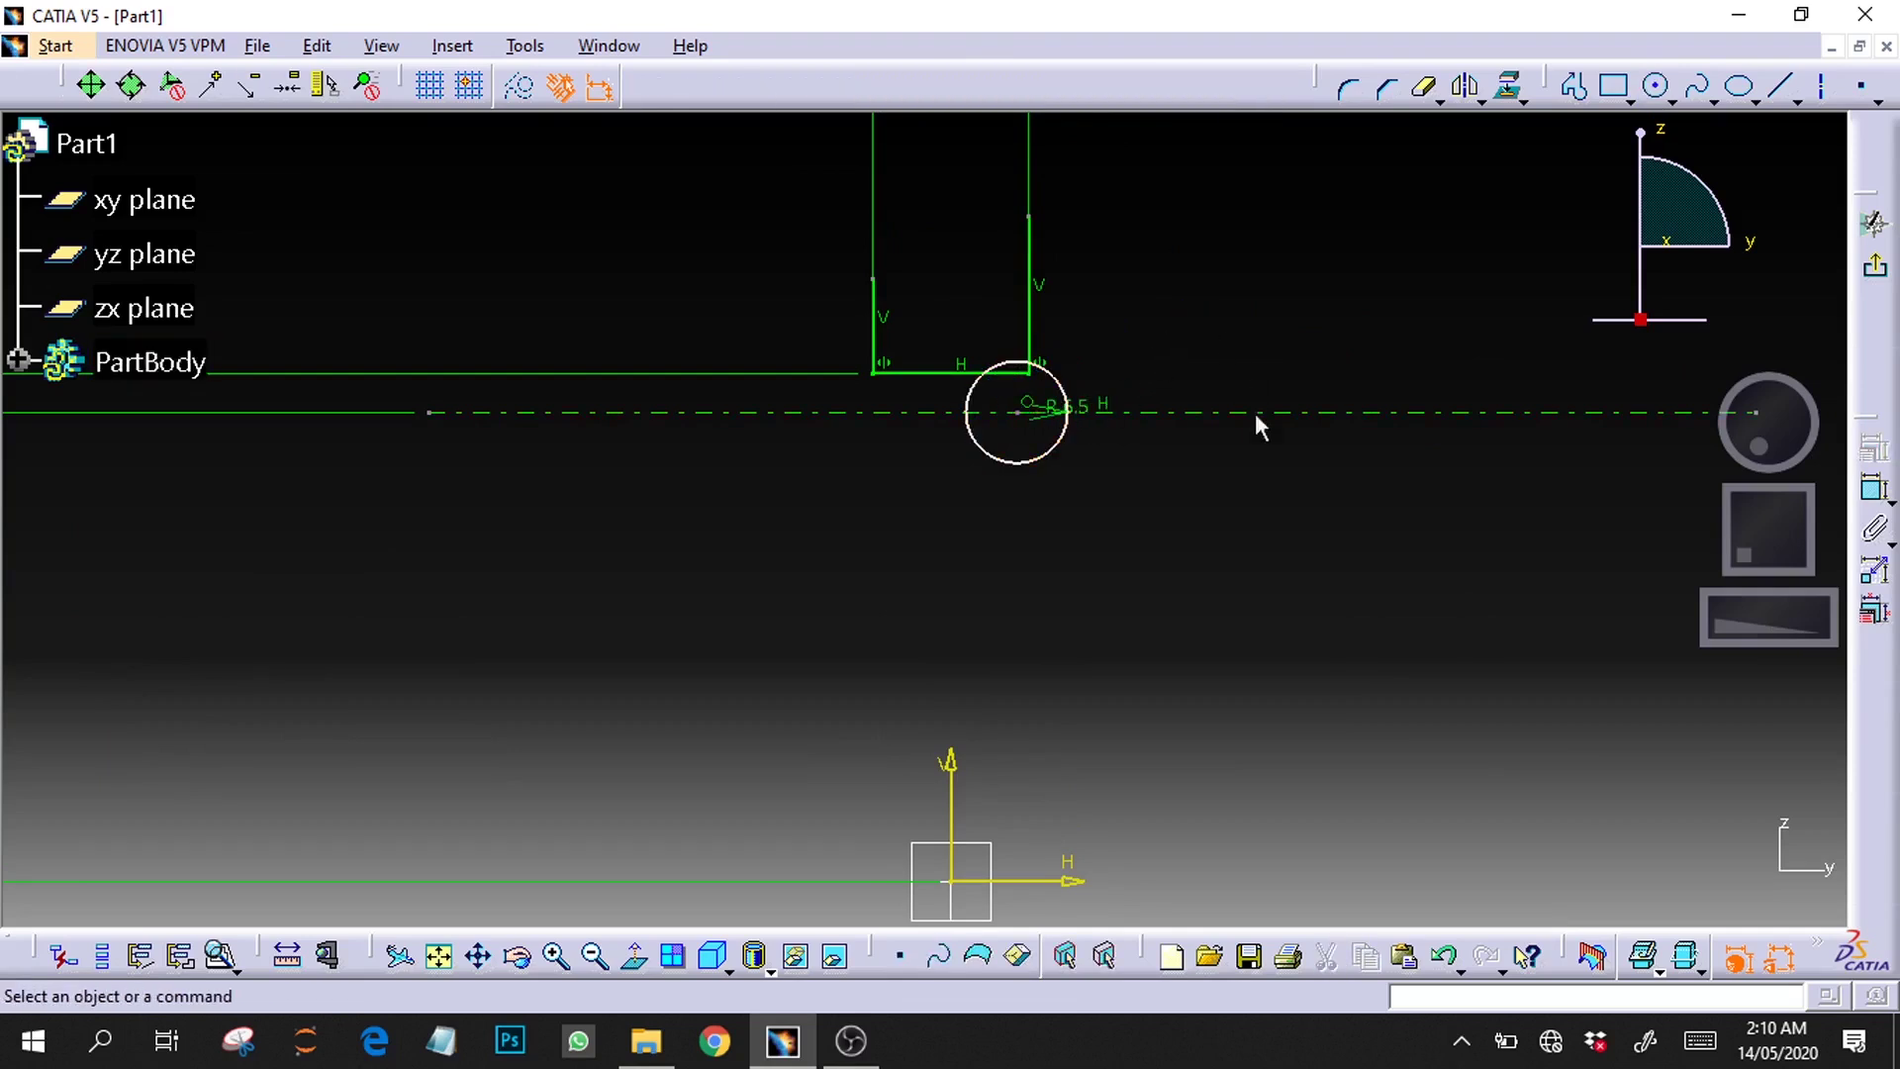
Step: Mirror the 6.5 mm radius circle about the vertical sketch axis
{"action": "left_click", "coordinate": [1048, 461]}
{"action": "left_click", "coordinate": [1465, 87]}
{"action": "left_click", "coordinate": [952, 776]}
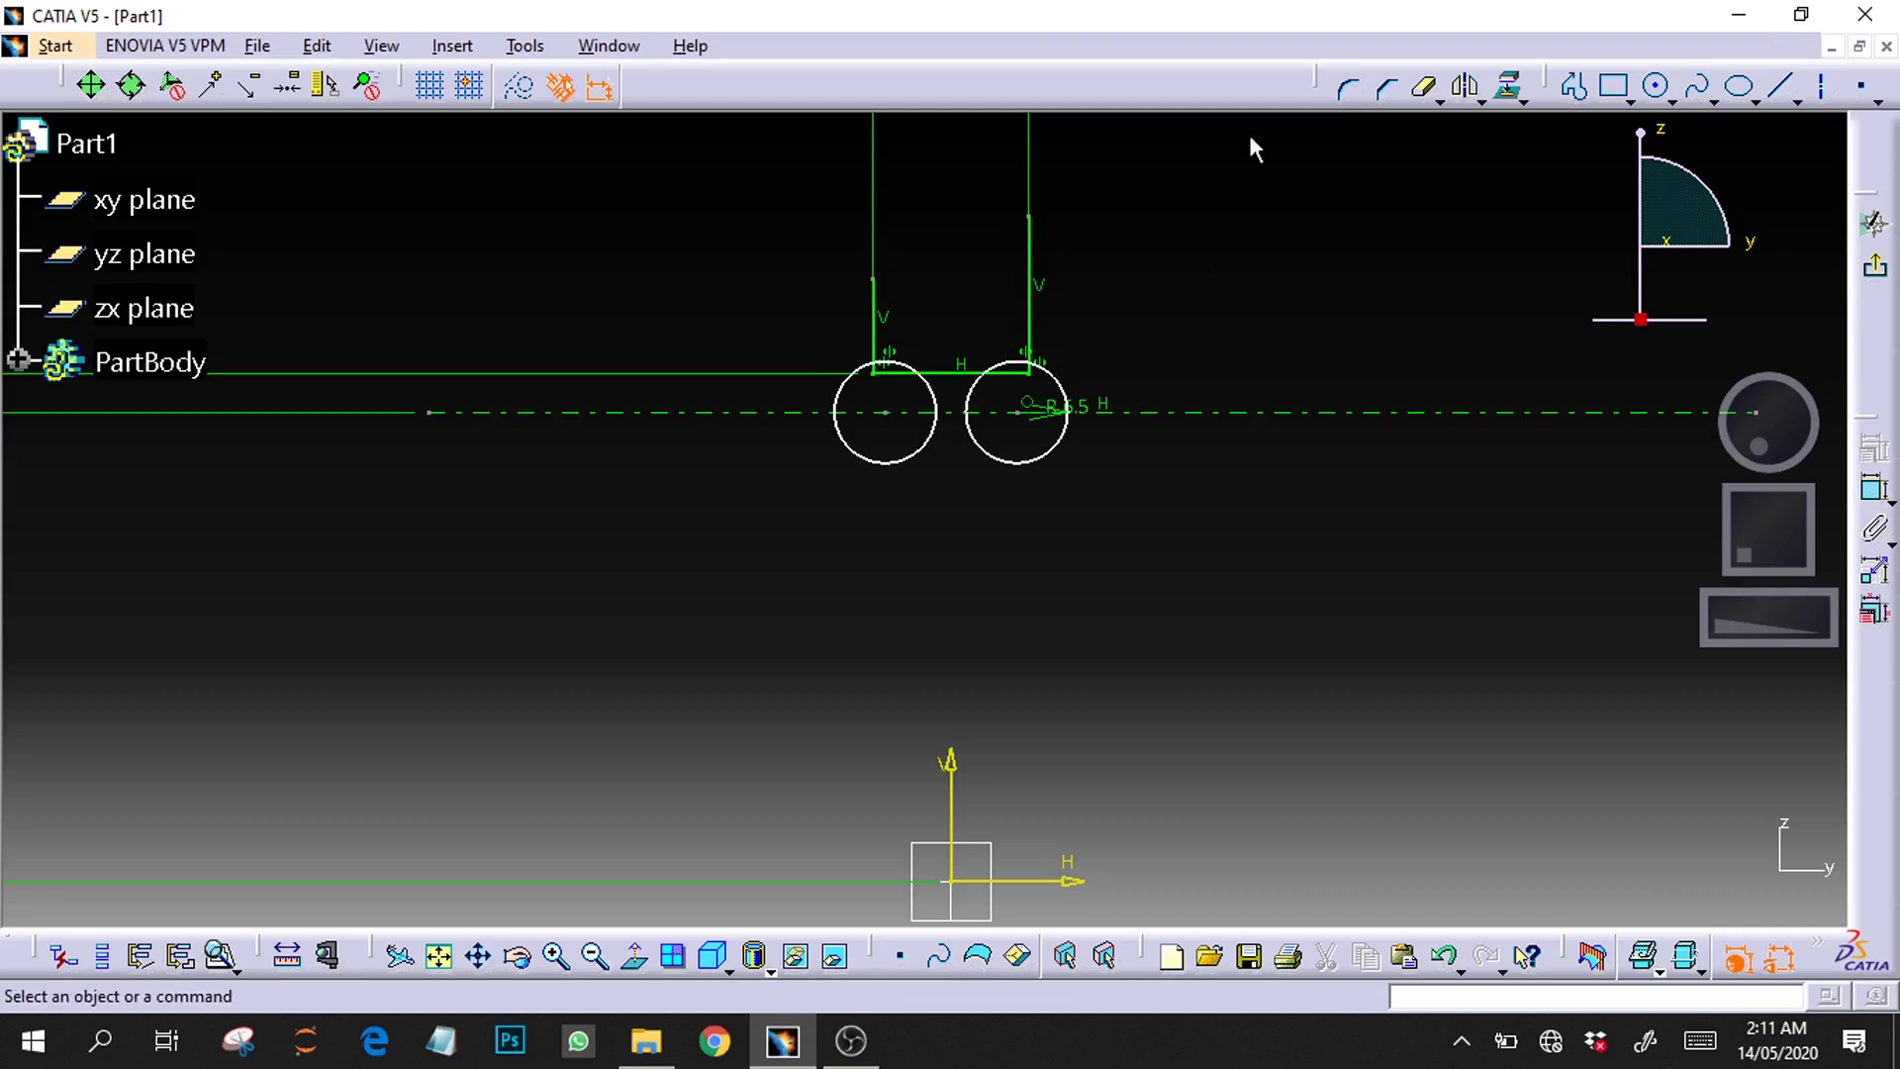
Step: Trim away the upper inner arcs of both circles, between the vertical lines and the axis line, with Quick Trim
{"action": "left_click", "coordinate": [1435, 99]}
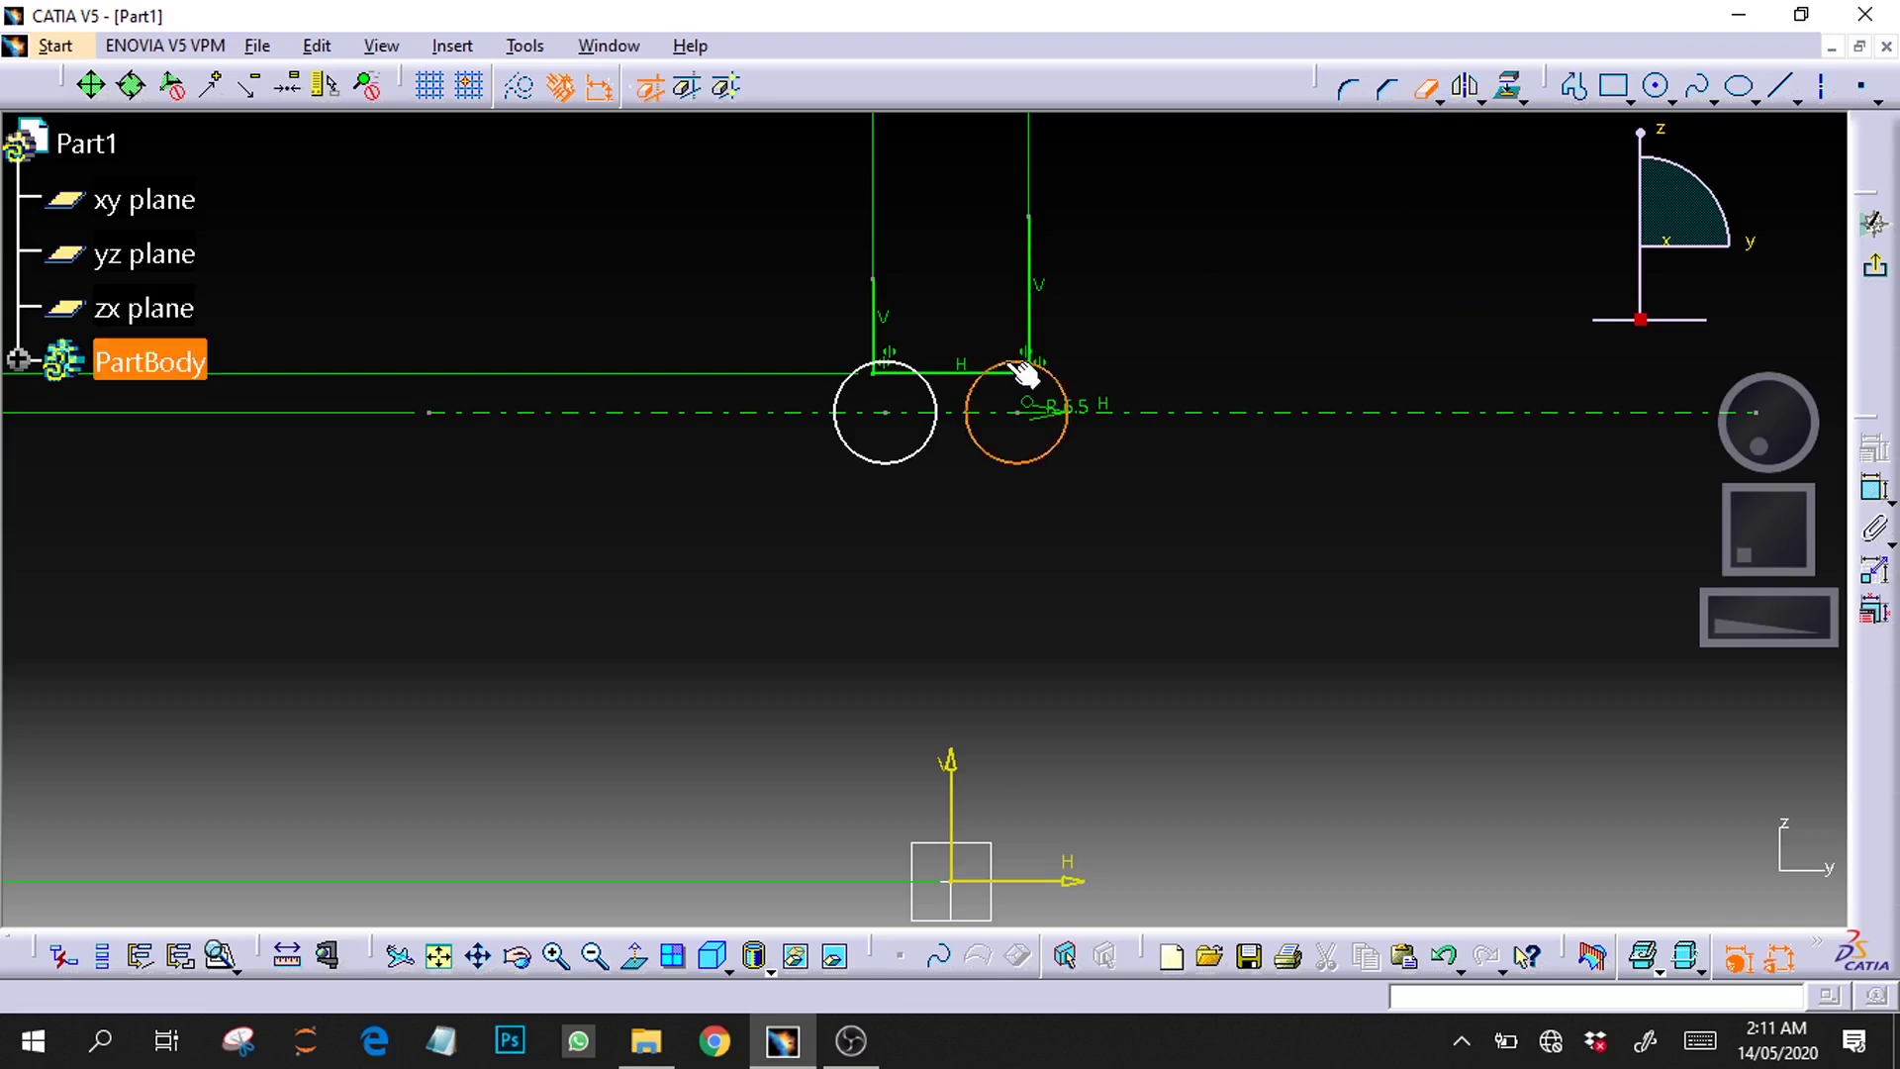
{"action": "left_click", "coordinate": [1019, 376]}
{"action": "left_click", "coordinate": [978, 394]}
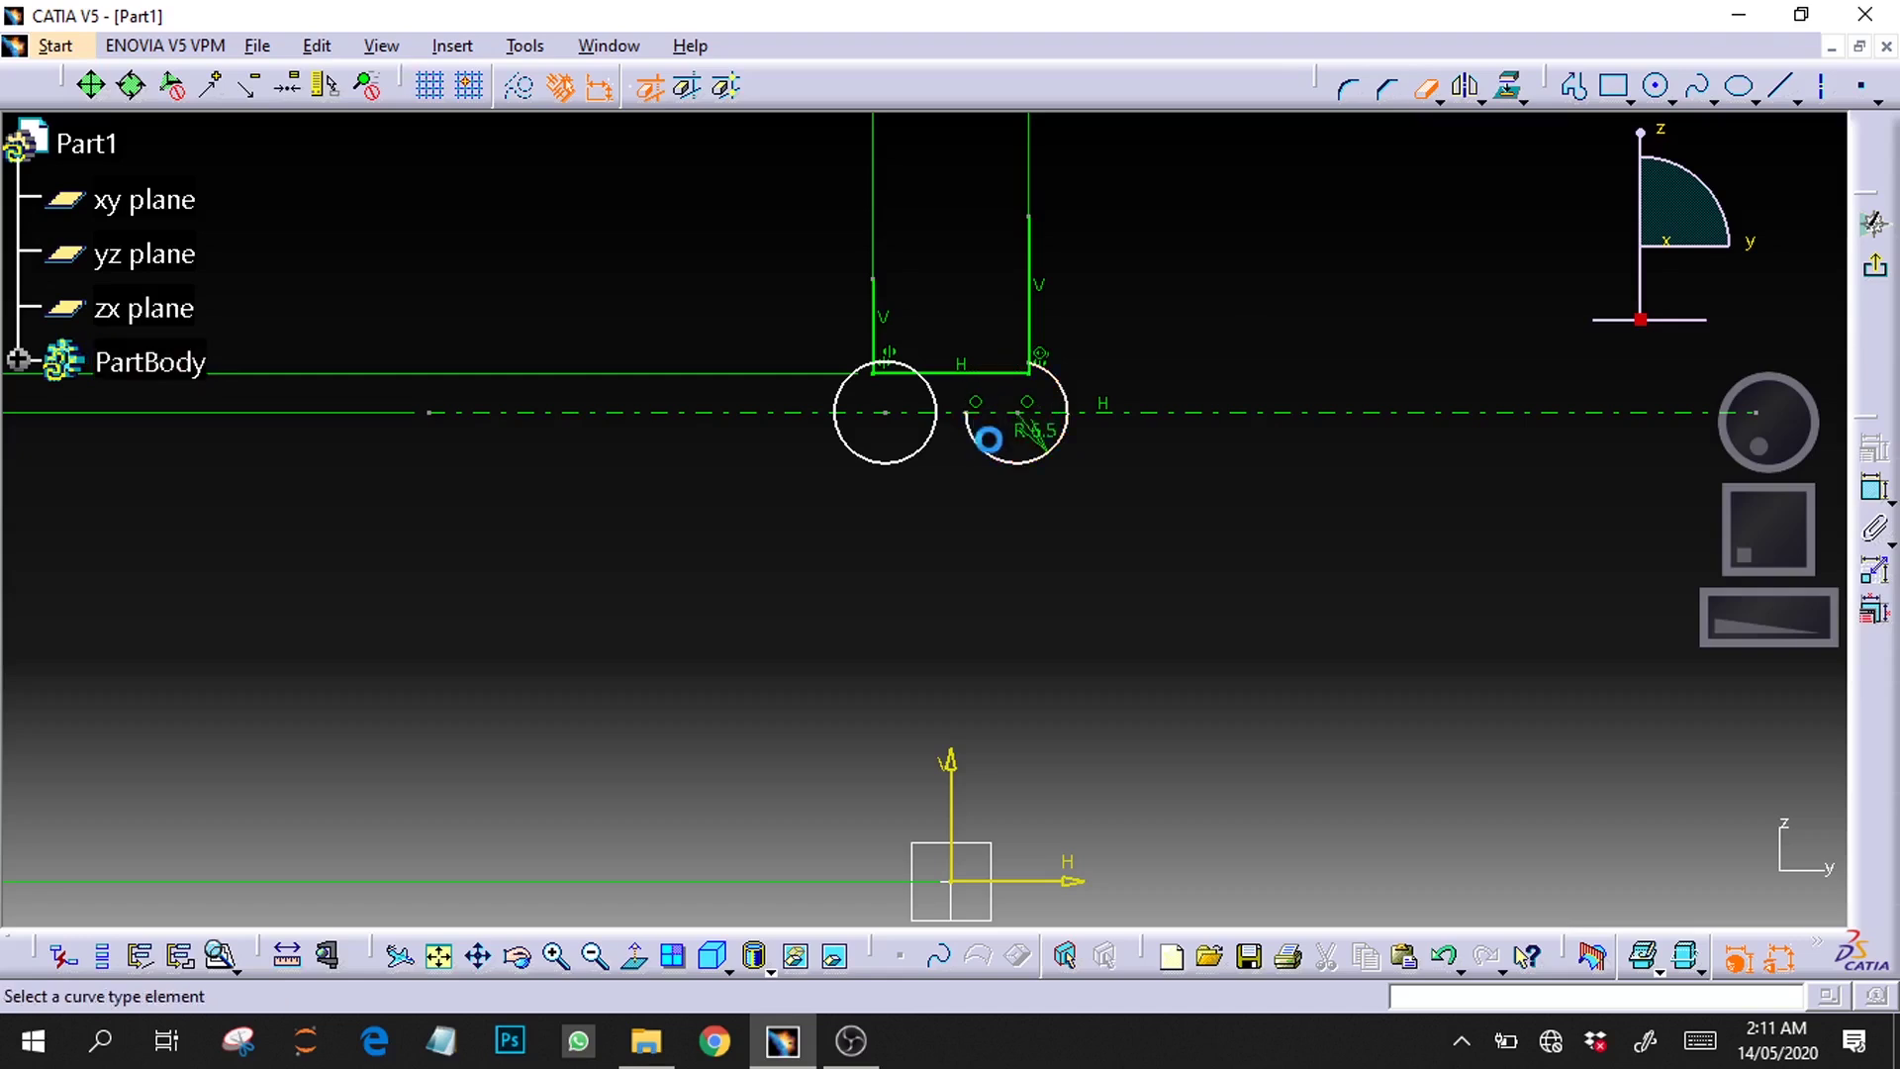
{"action": "left_click", "coordinate": [896, 366]}
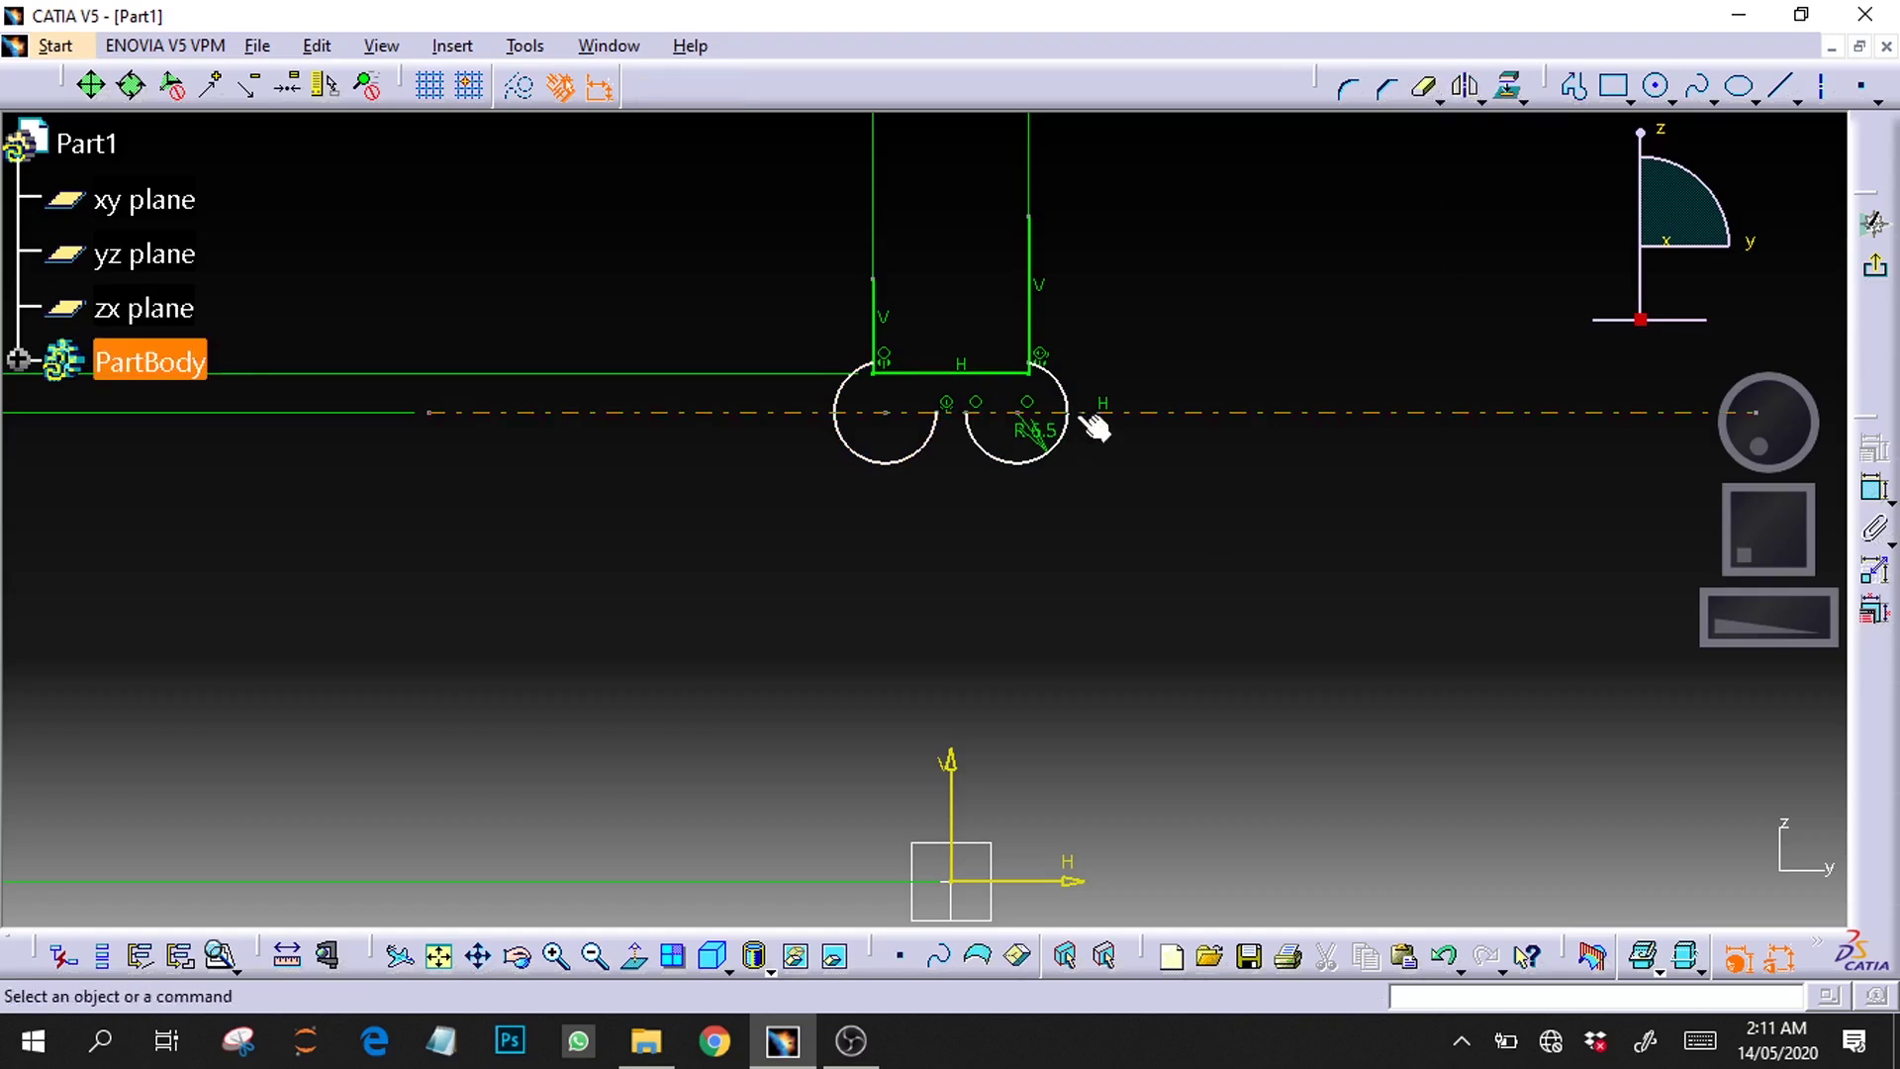
Step: Draw a line along the axis joining the circles' outer sides, and trim away the circle arcs below it
{"action": "left_click", "coordinate": [1780, 86]}
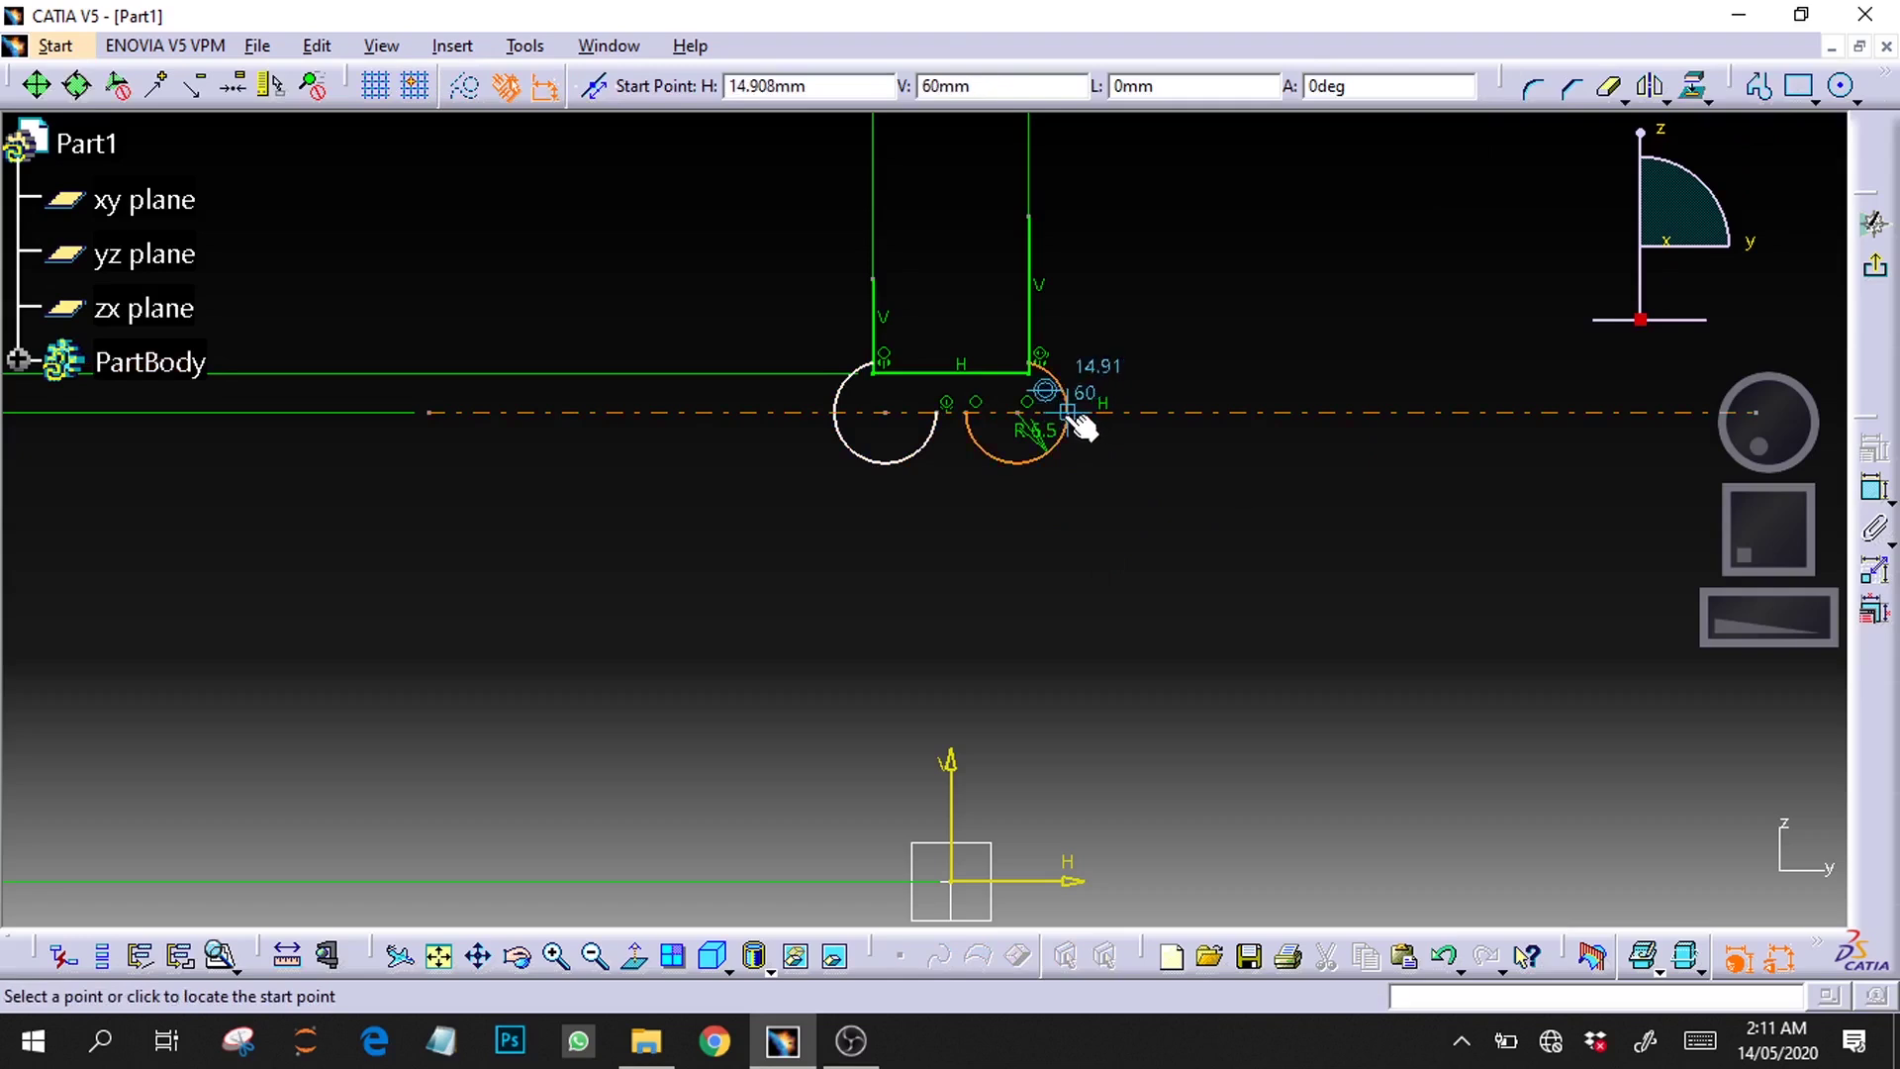
{"action": "left_click", "coordinate": [836, 413]}
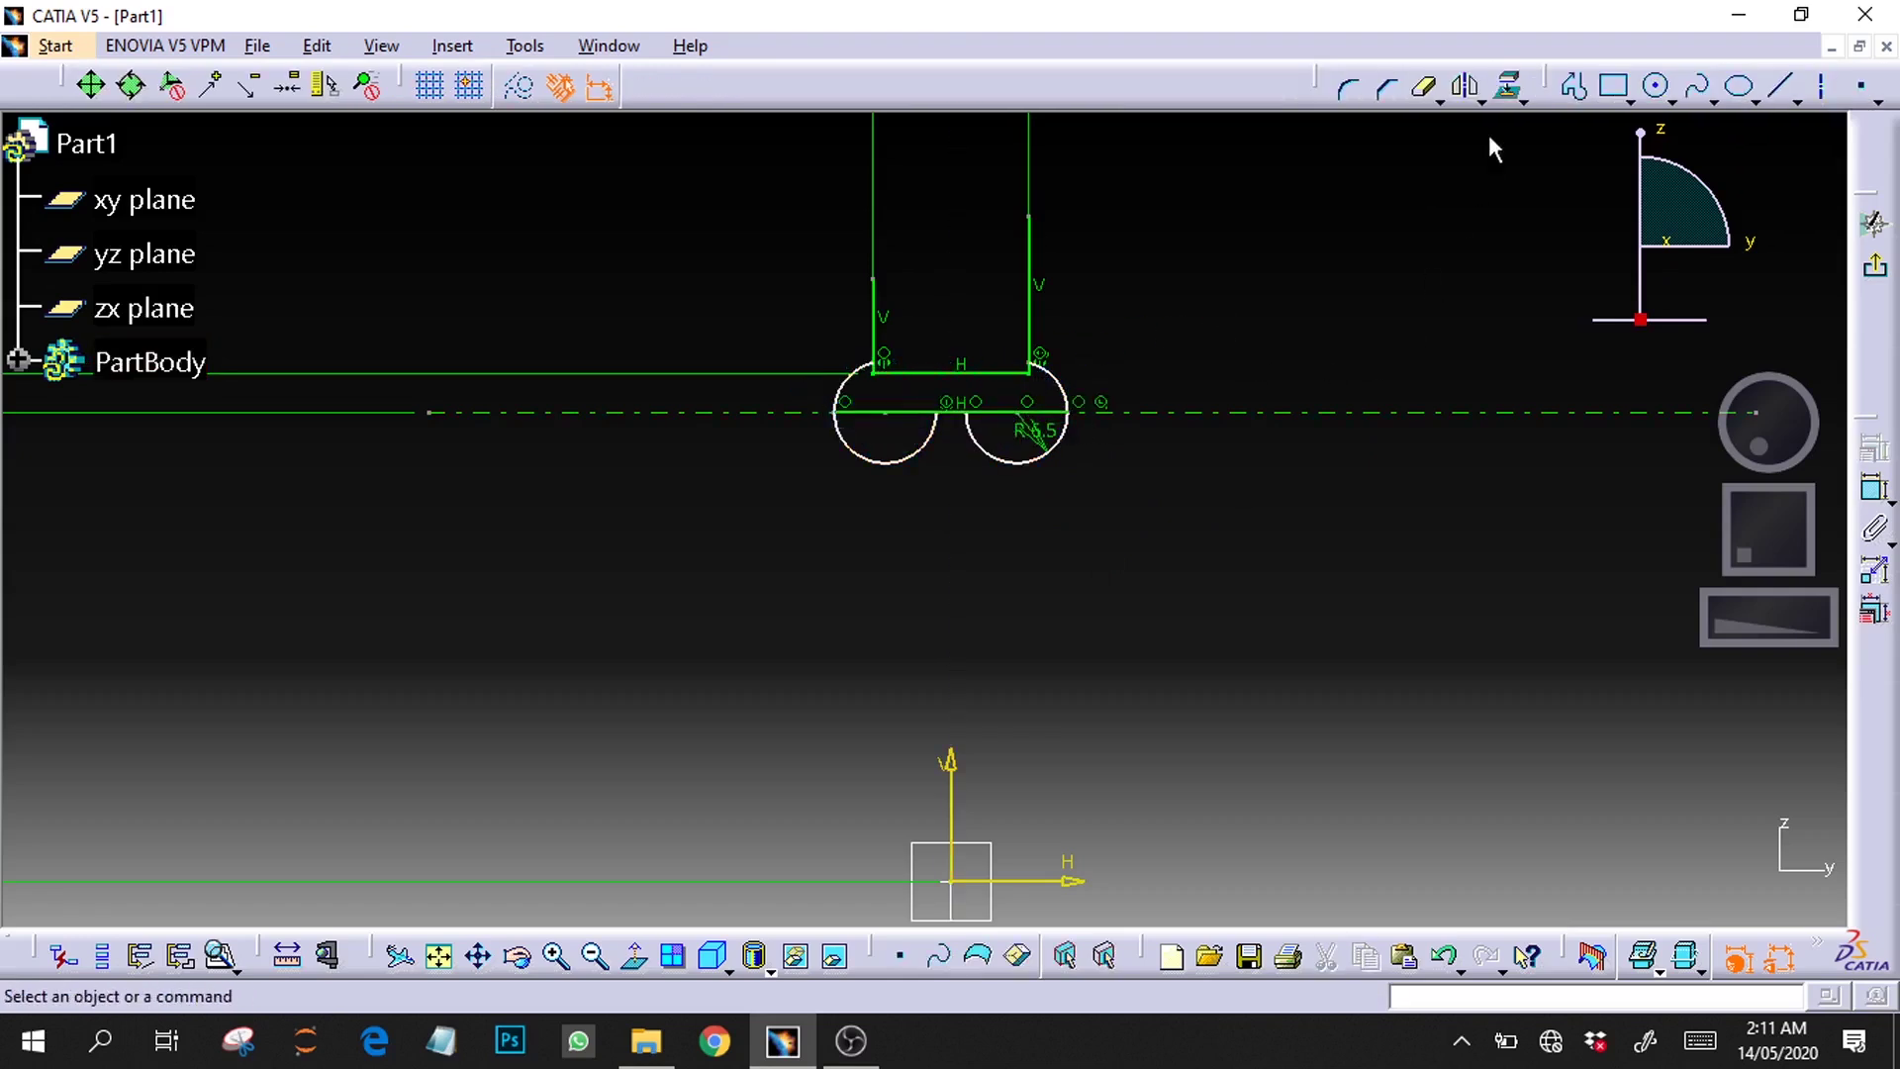
{"action": "left_click", "coordinate": [1424, 86]}
{"action": "left_click", "coordinate": [1027, 467]}
{"action": "left_click", "coordinate": [893, 465]}
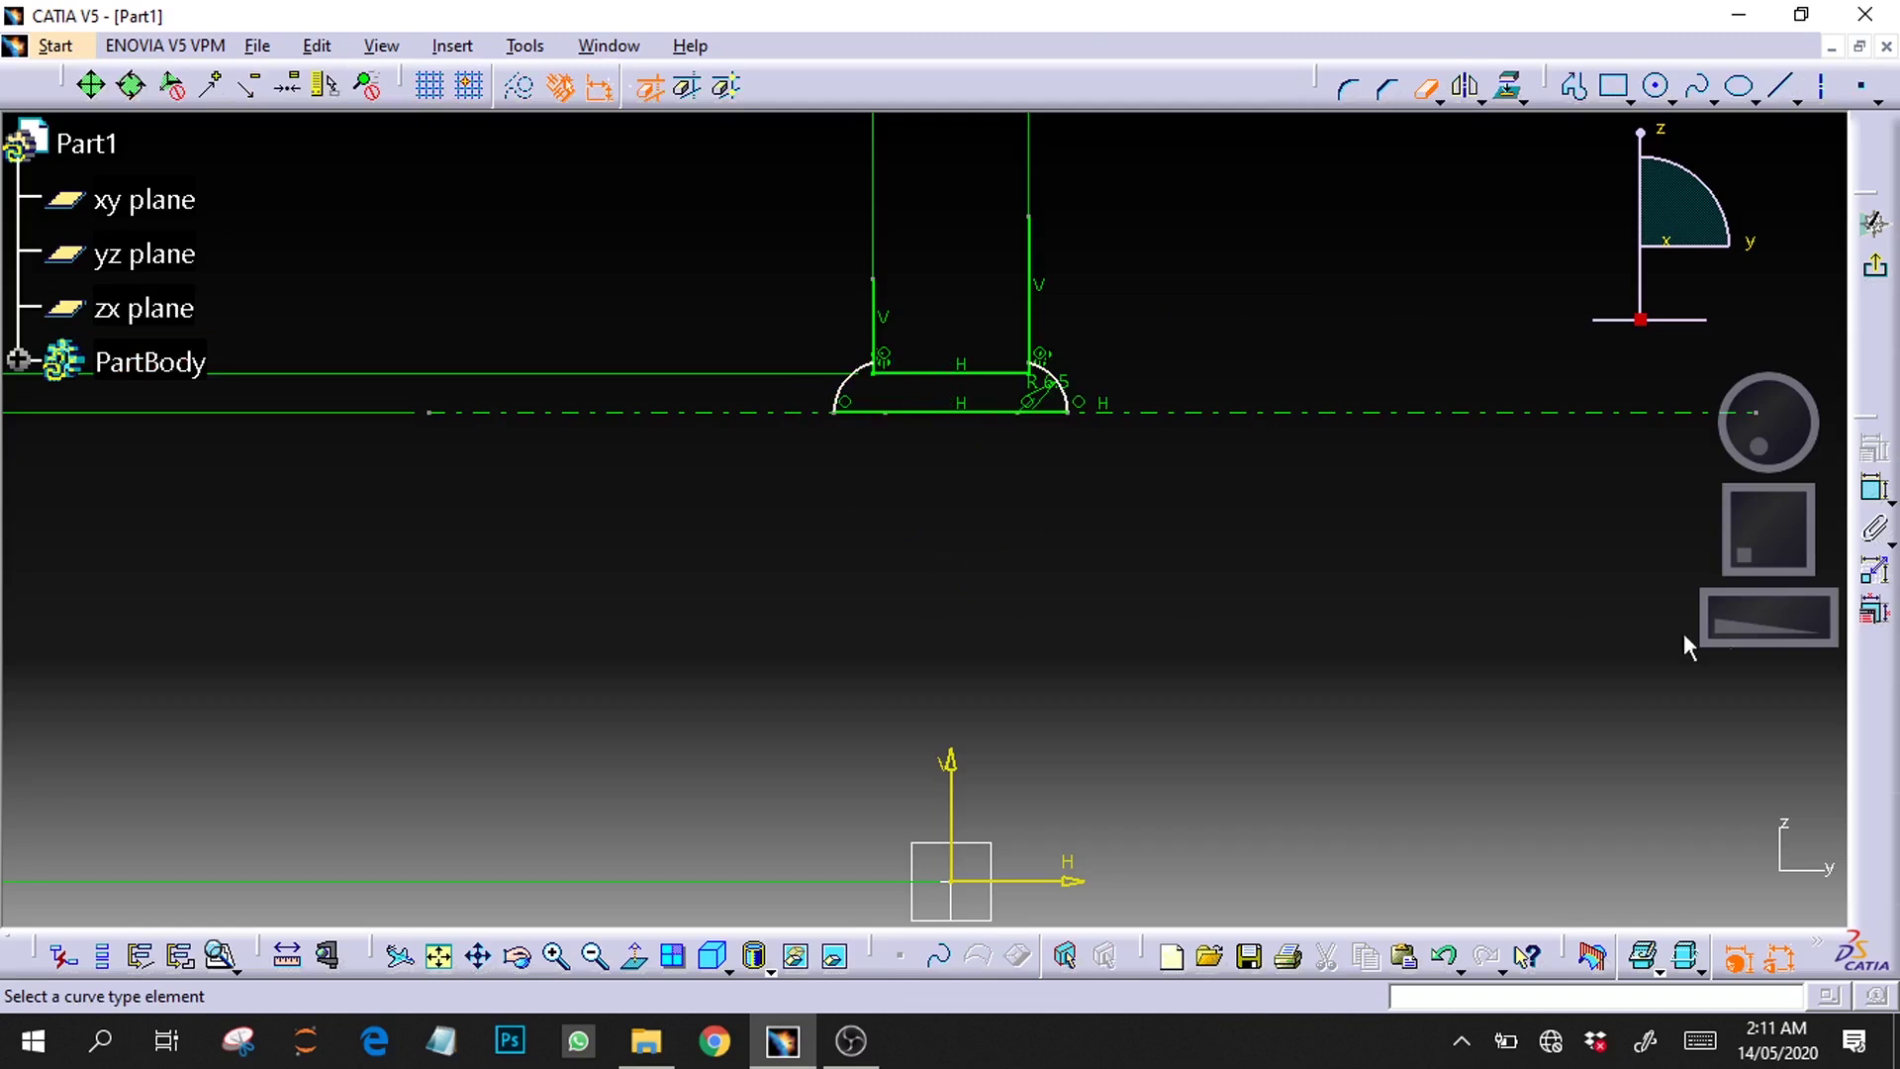
Step: Exit and reopen the profile sketch, and trim off the parts of both vertical lines extending above the arcs
{"action": "left_click", "coordinate": [1781, 638]}
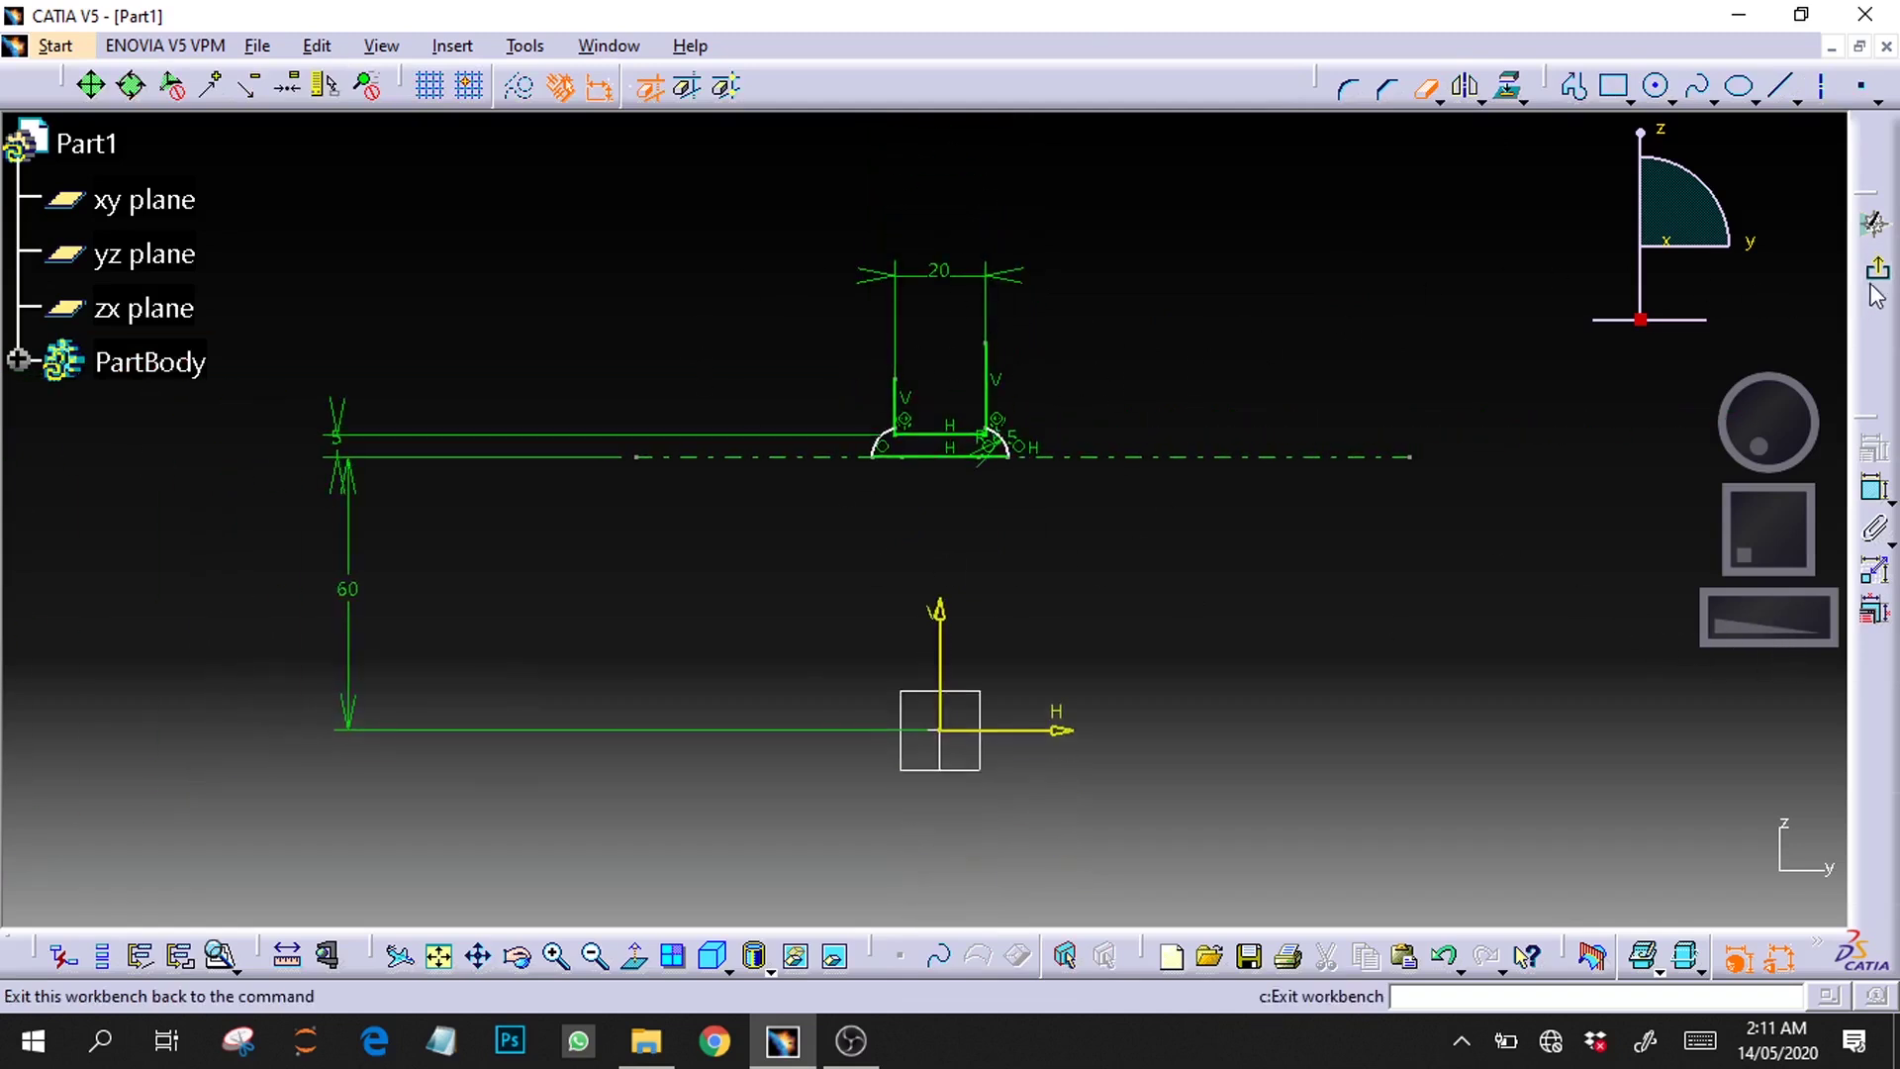
{"action": "mouse_move", "coordinate": [1721, 624]}
{"action": "left_mouse_down"}
{"action": "mouse_move", "coordinate": [1824, 624]}
{"action": "mouse_move", "coordinate": [1698, 623]}
{"action": "left_mouse_up"}
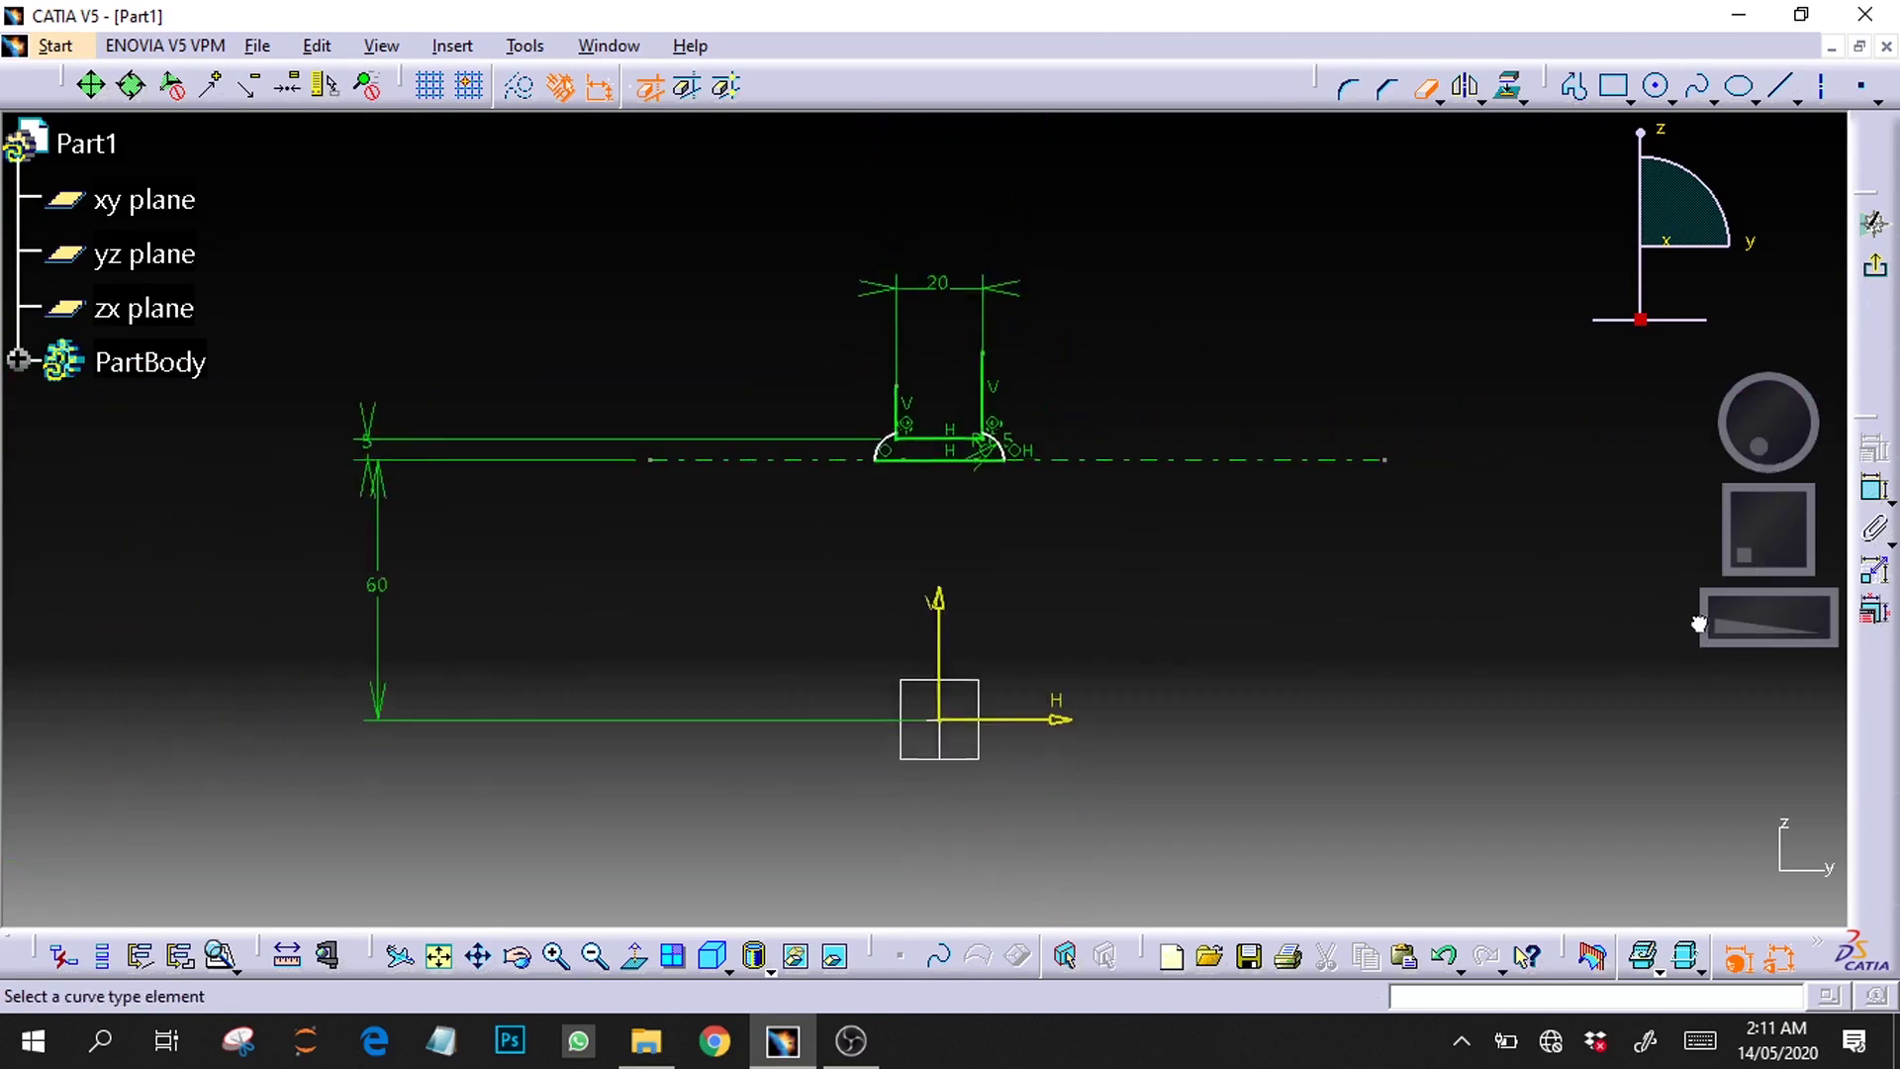
{"action": "left_click", "coordinate": [1872, 224]}
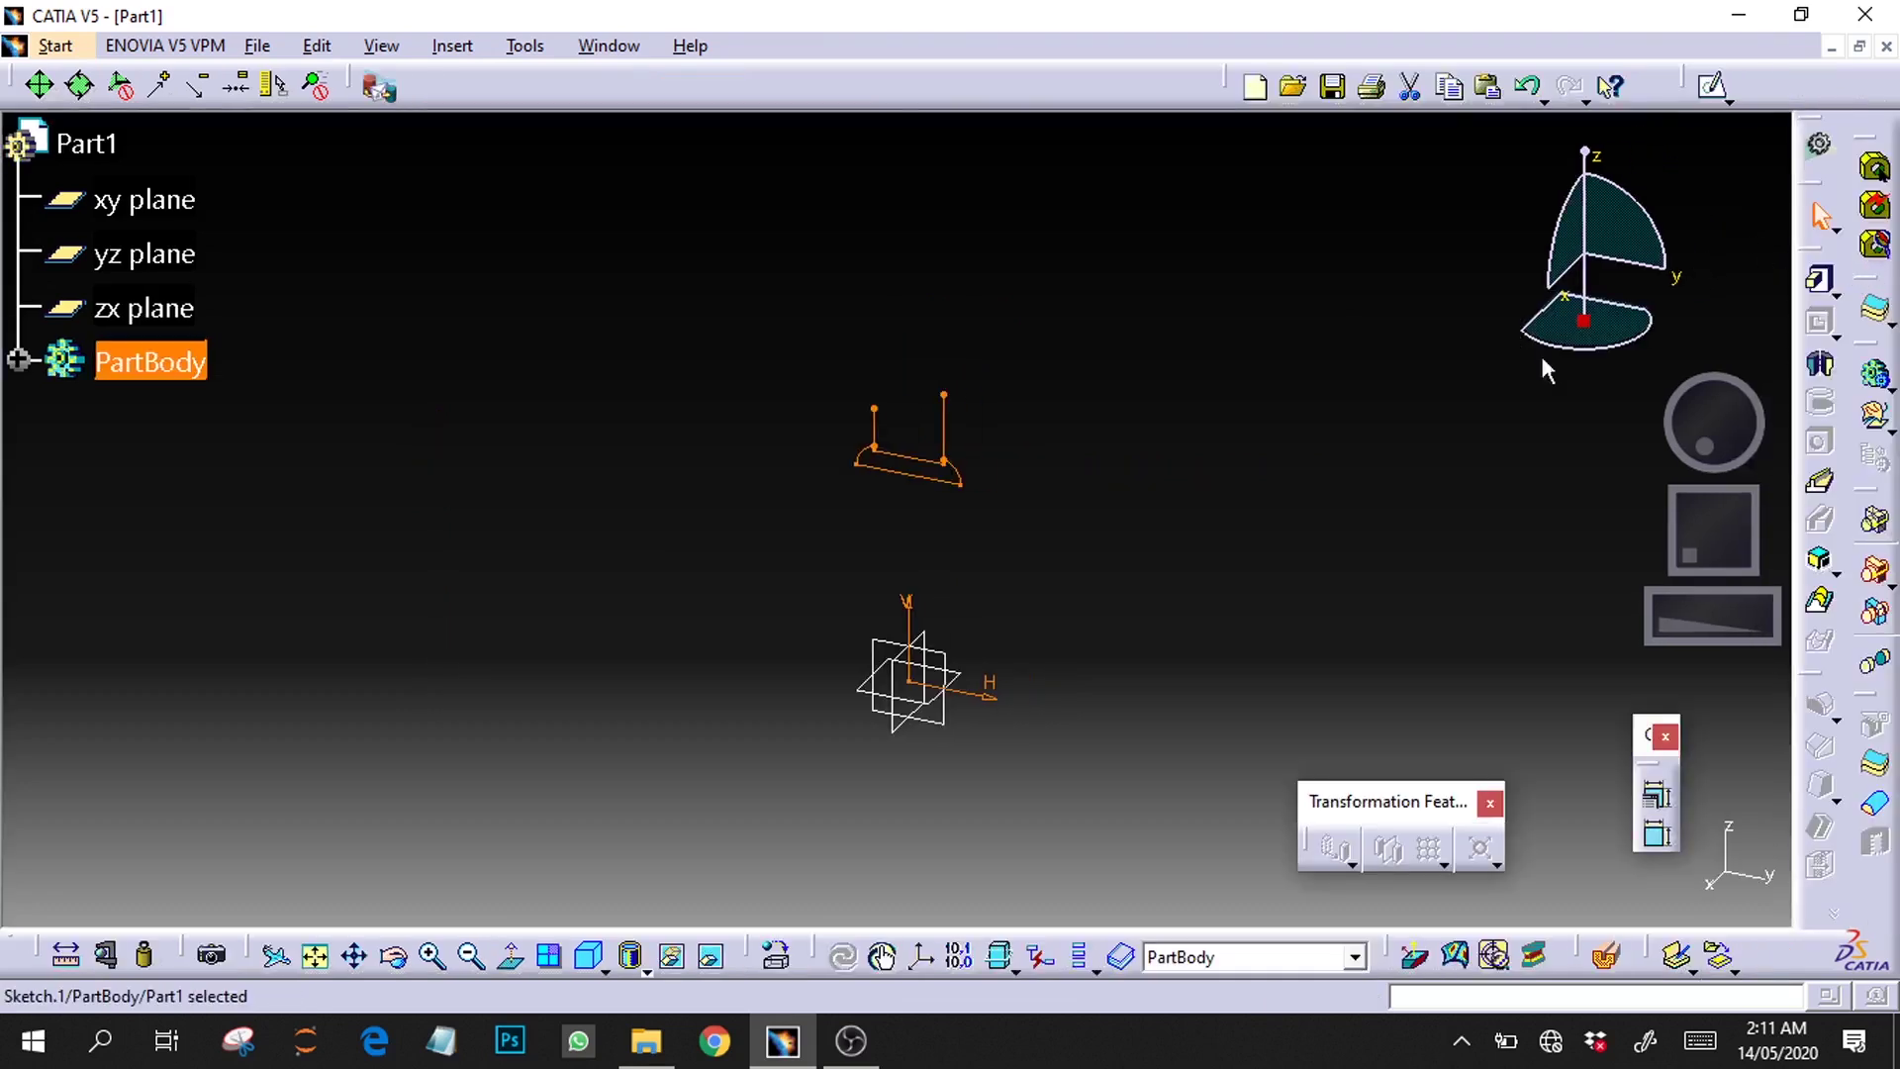
{"action": "left_click", "coordinate": [18, 361]}
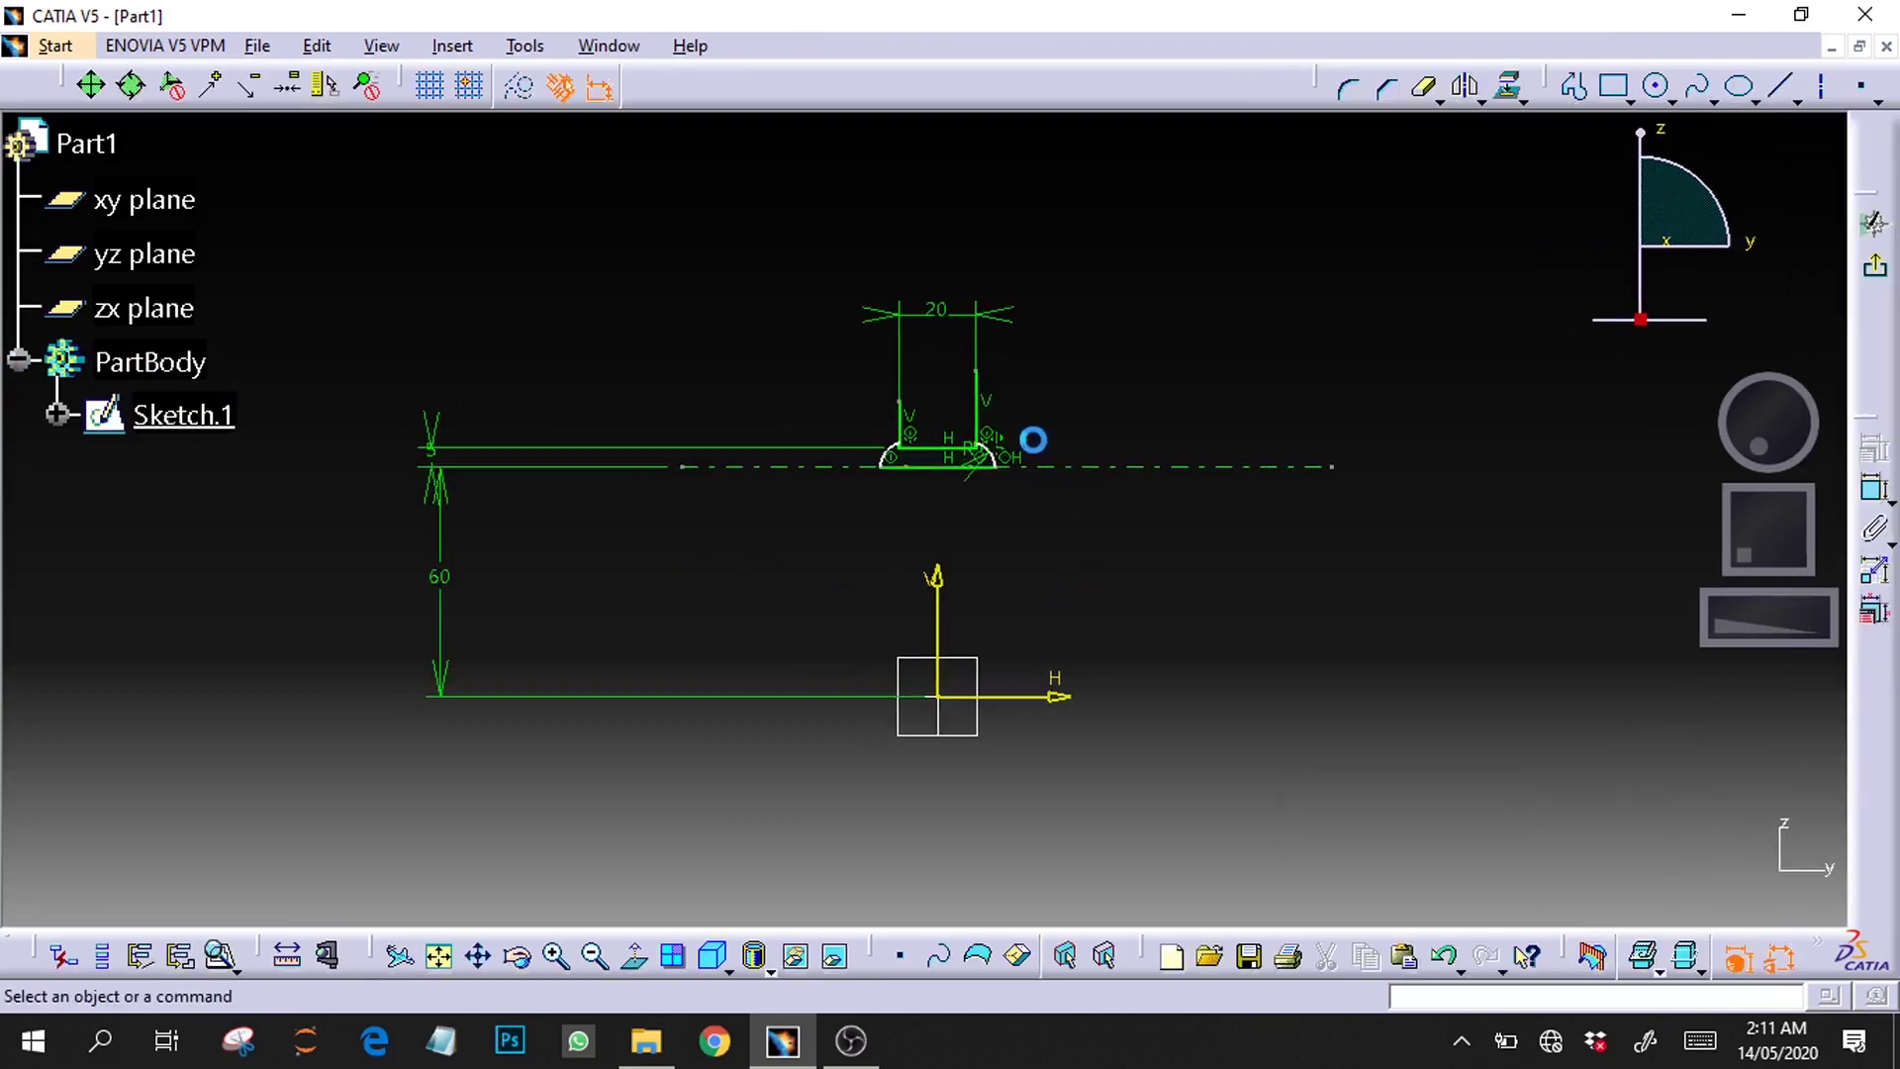
{"action": "left_click", "coordinate": [1425, 87]}
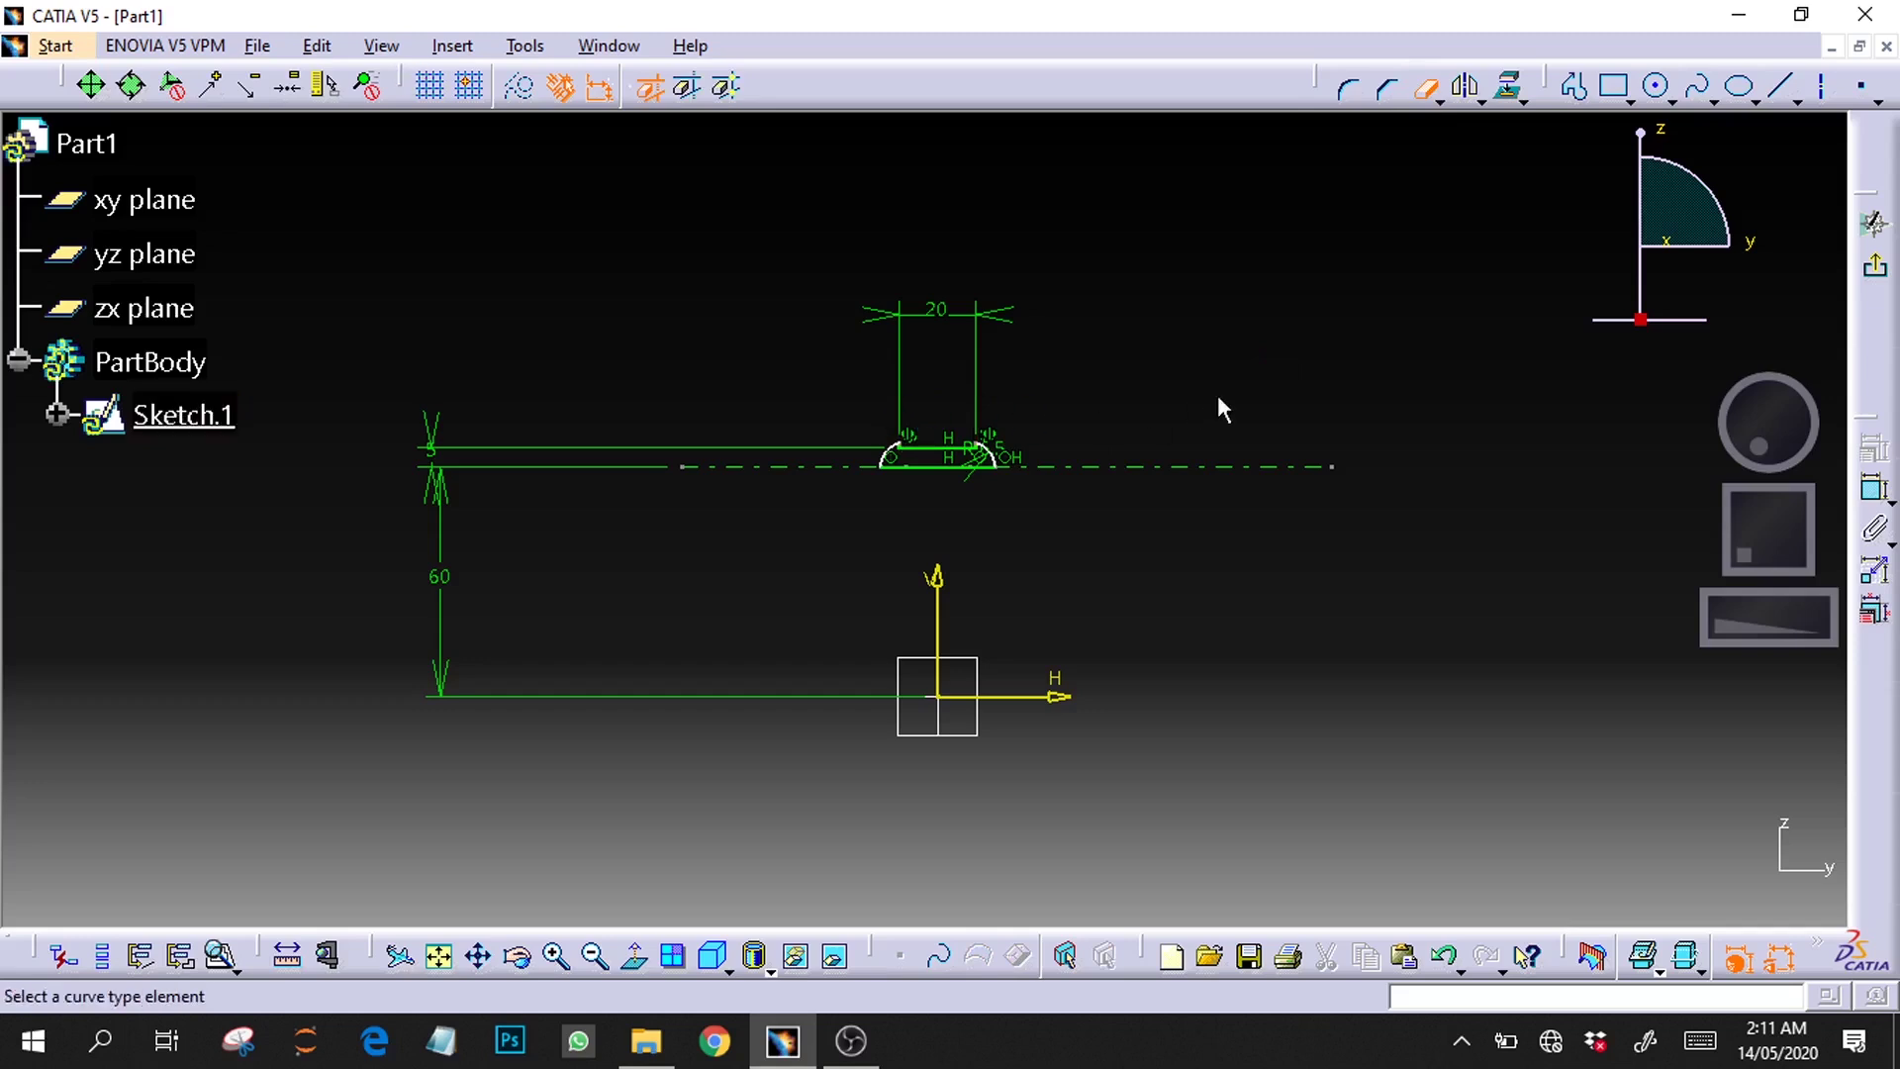
Step: Run Sketch Analysis on the profile to check whether it is closed
{"action": "left_click", "coordinate": [525, 45]}
{"action": "left_click", "coordinate": [614, 459]}
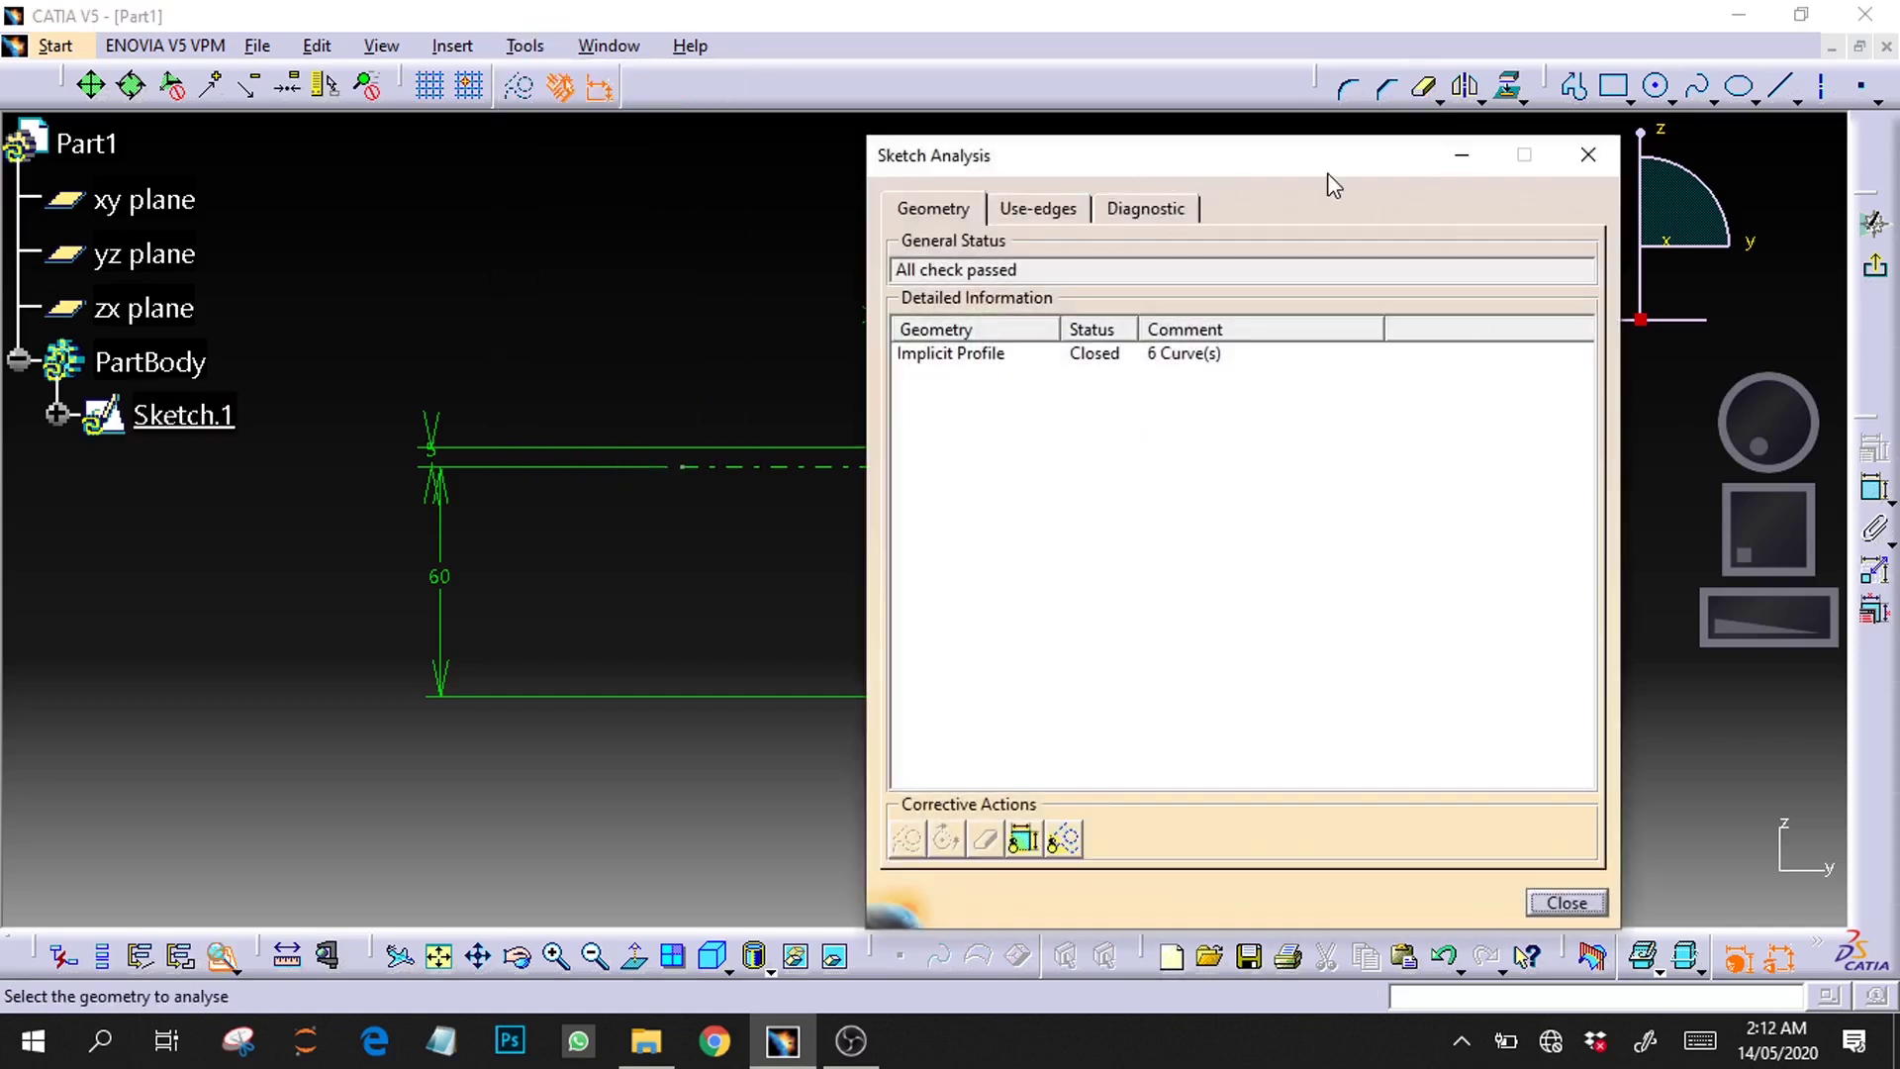
{"action": "left_click", "coordinate": [1588, 155]}
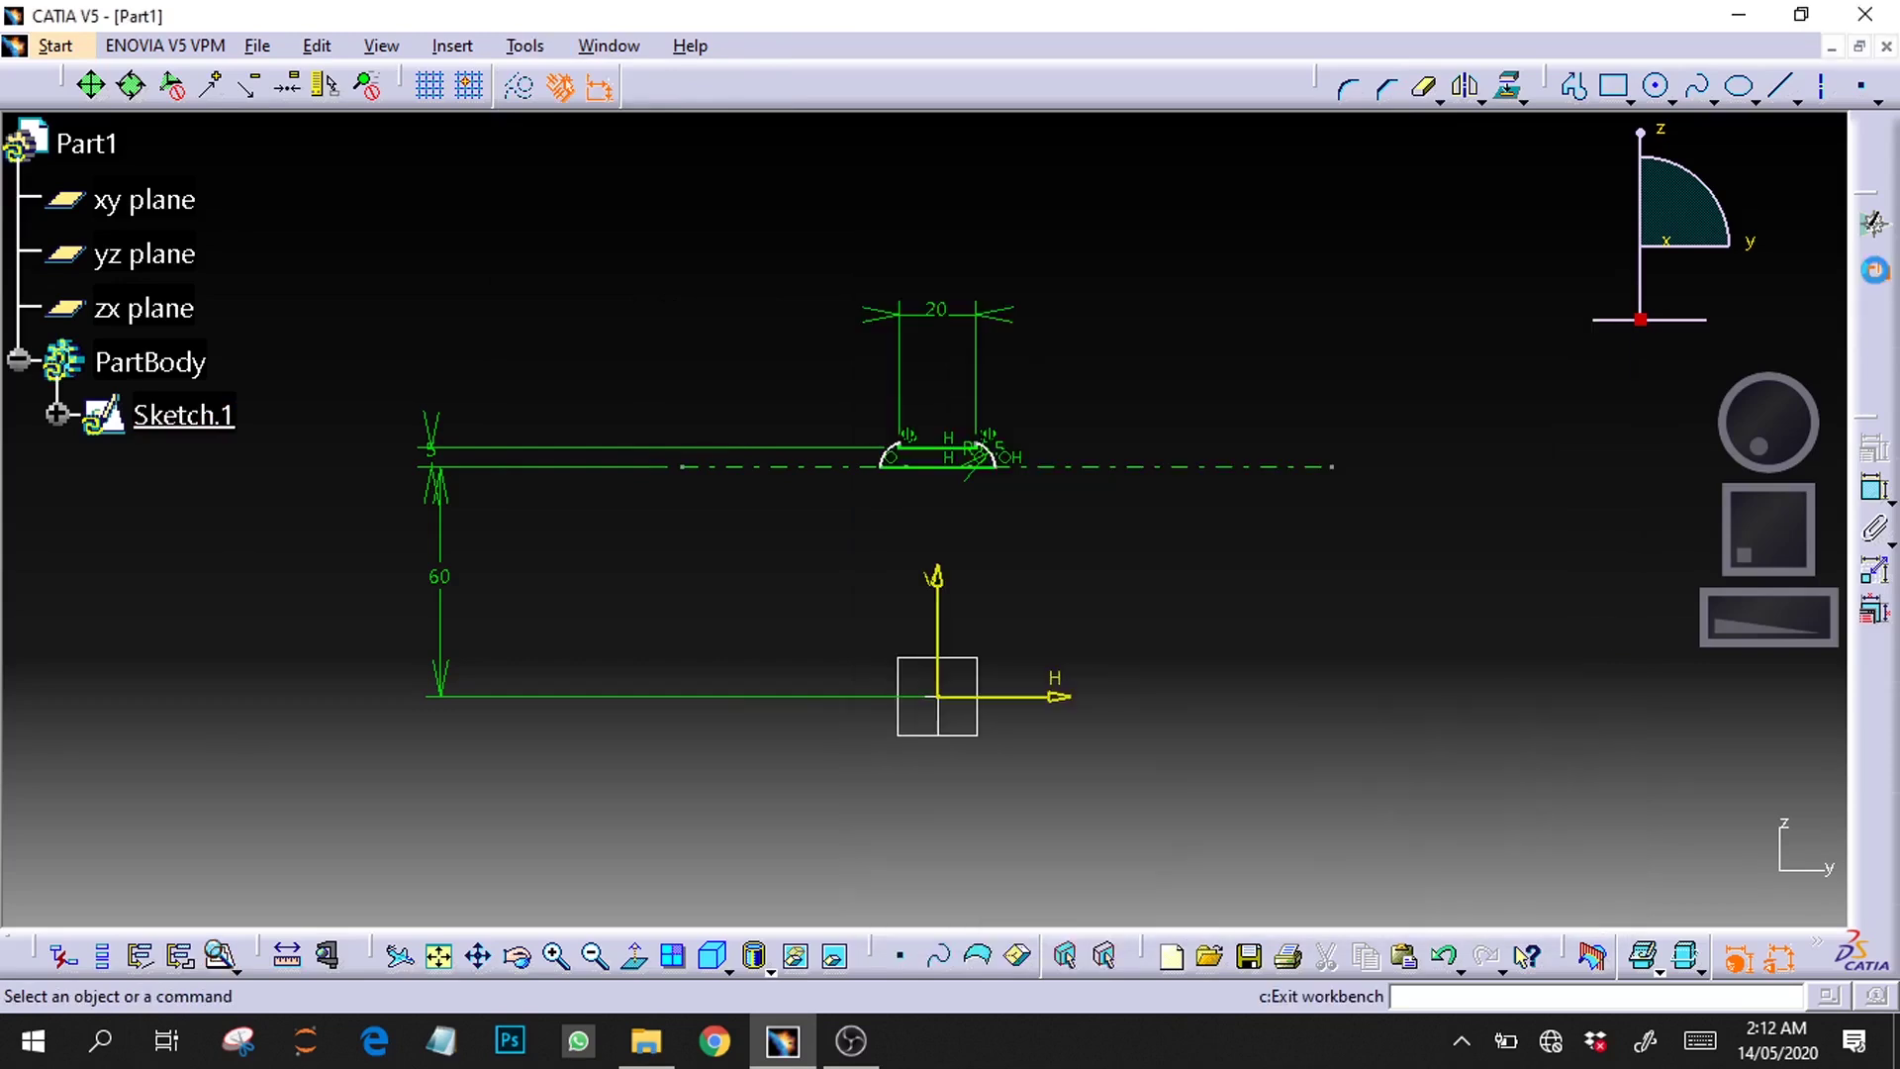
Step: Exit the sketch and revolve the profile 360° about the sketch axis as a Shaft
{"action": "left_click", "coordinate": [1873, 225]}
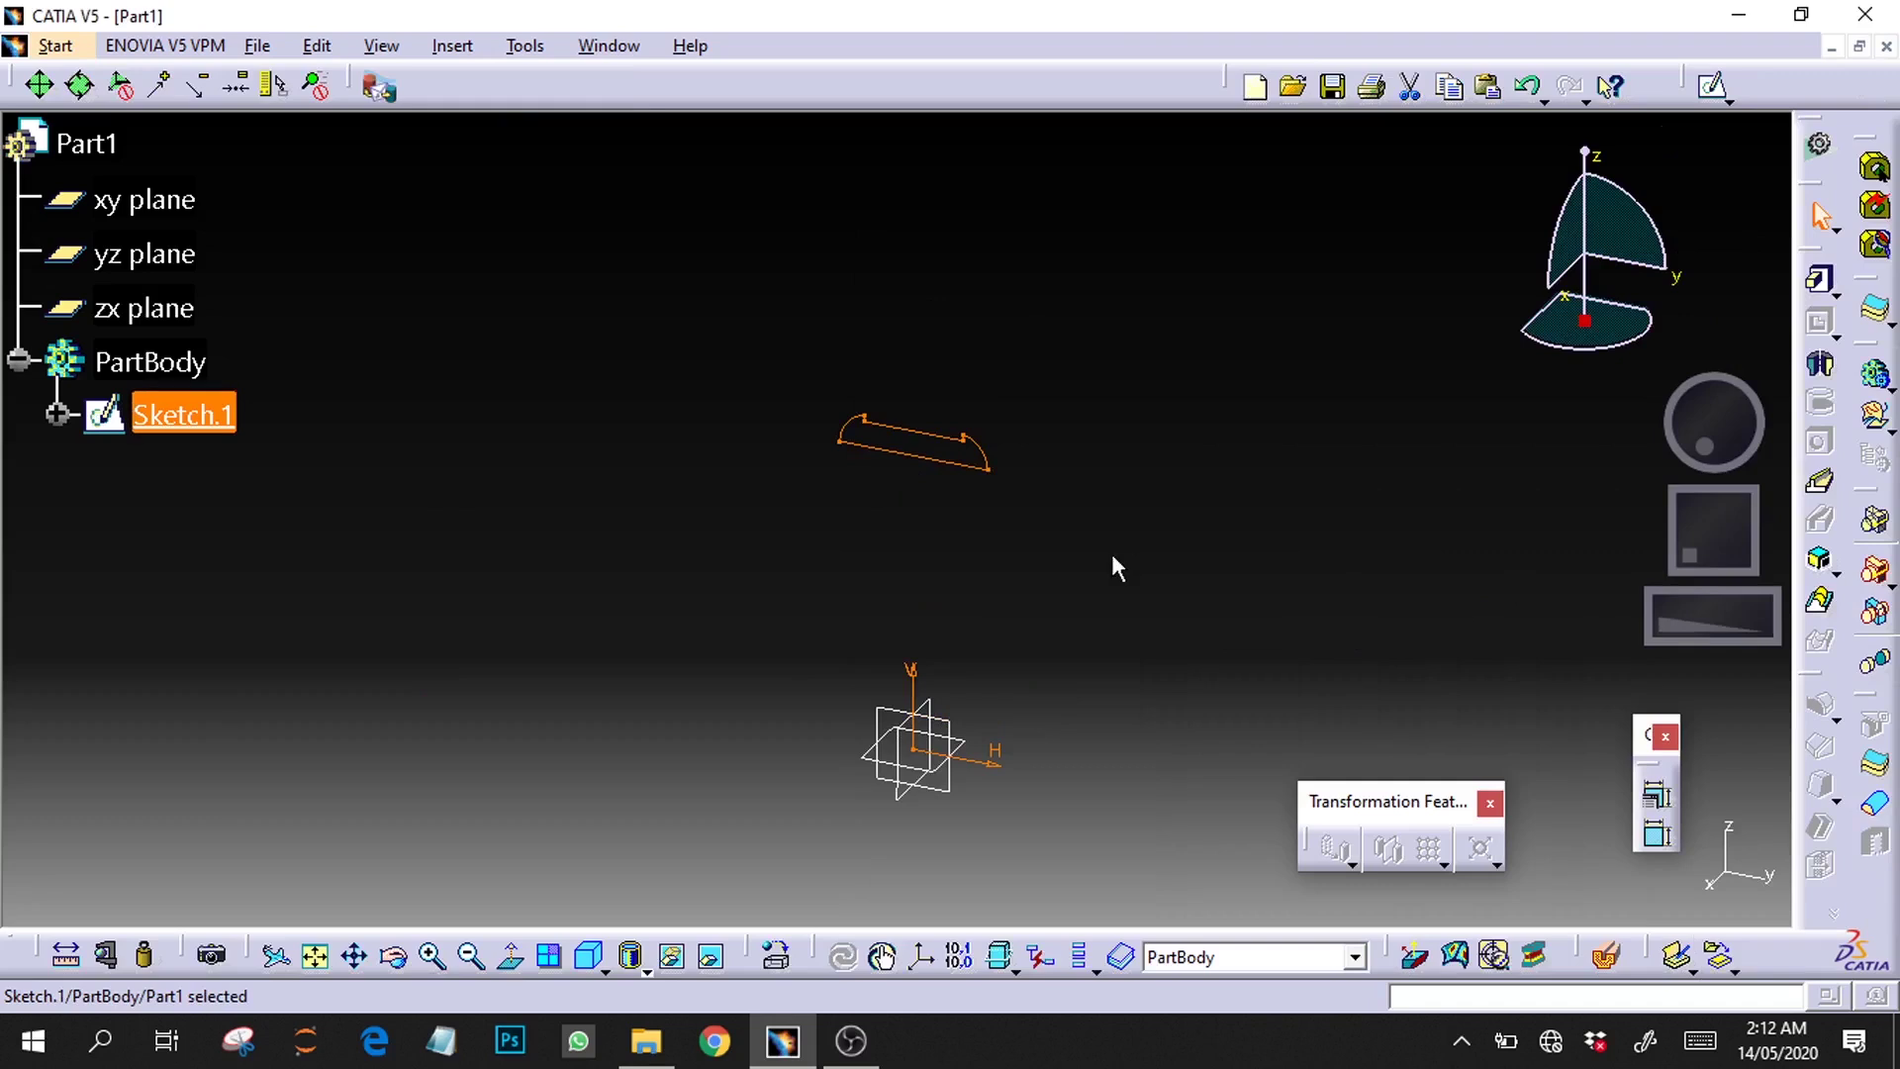
{"action": "left_click", "coordinate": [1819, 368]}
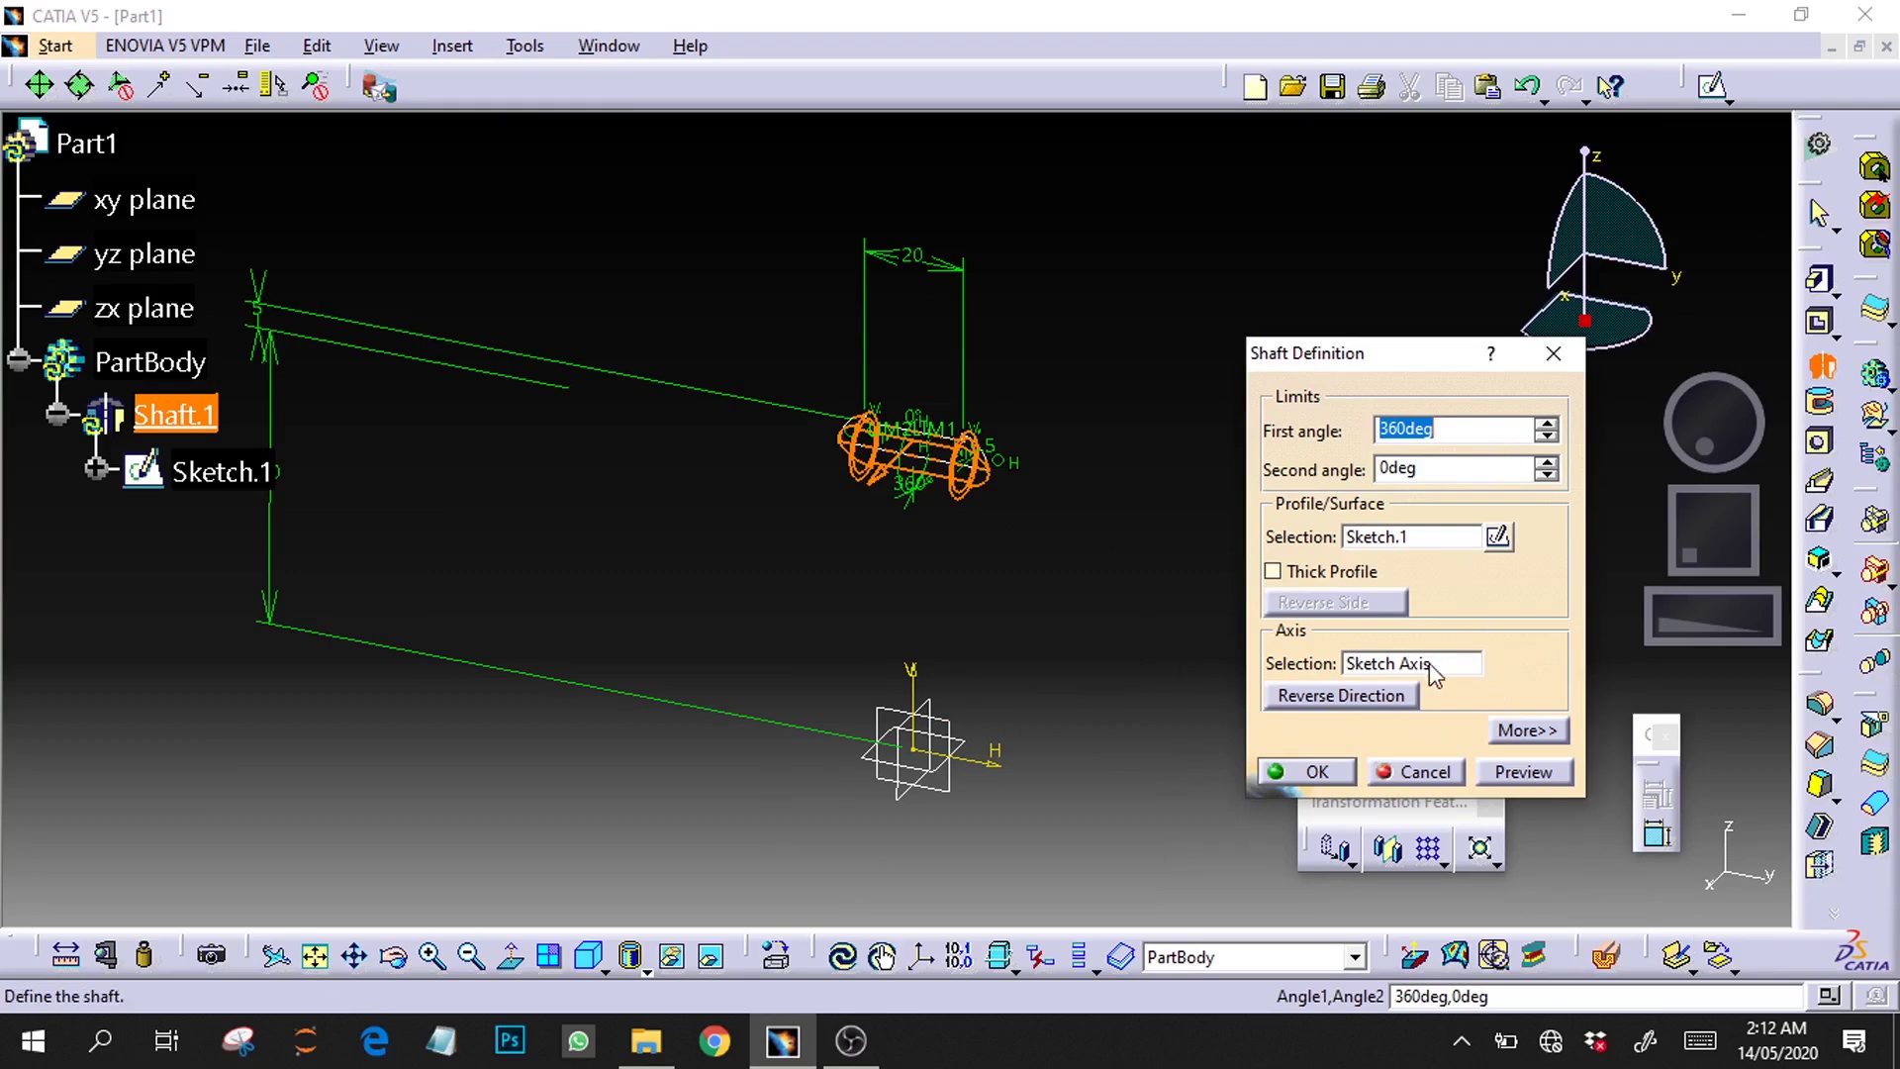
{"action": "left_click", "coordinate": [1559, 771]}
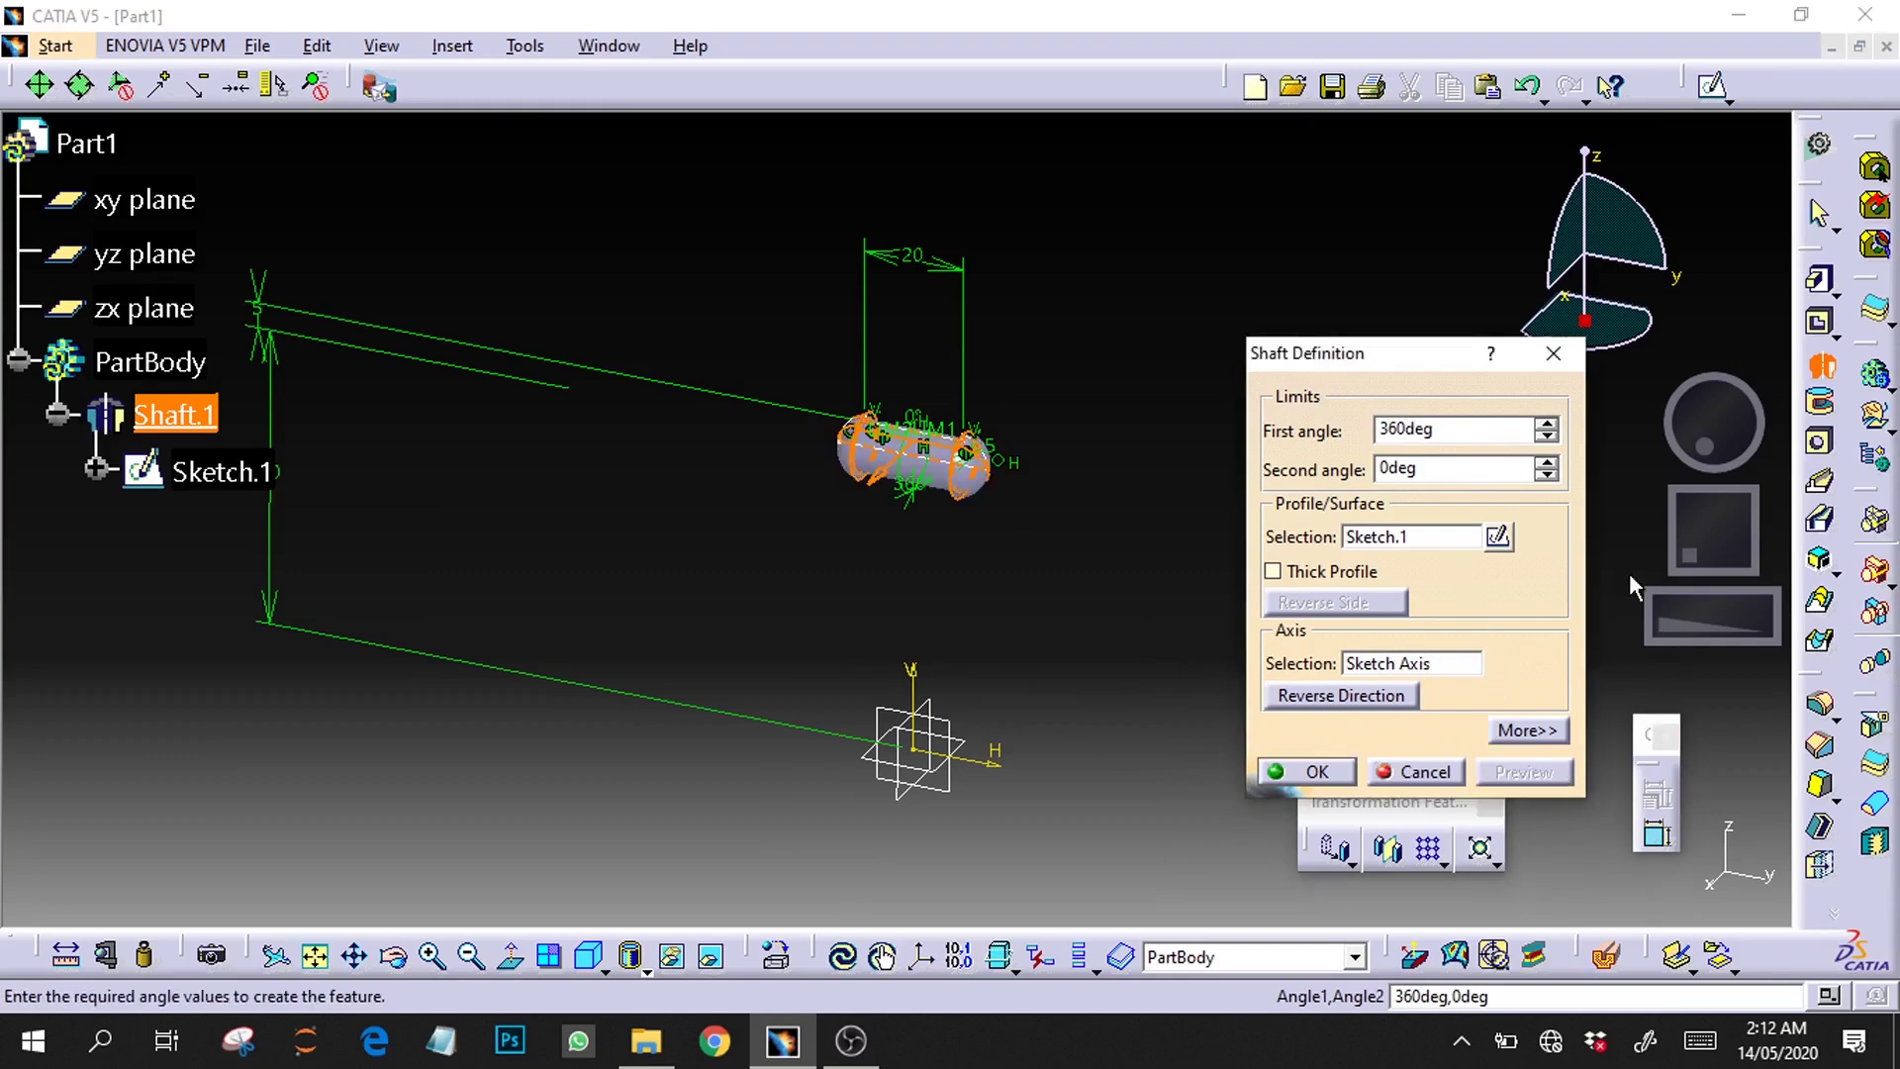
{"action": "left_click_drag", "start_coordinate": [1722, 441], "coordinate": [1751, 418]}
{"action": "left_click", "coordinate": [1303, 769]}
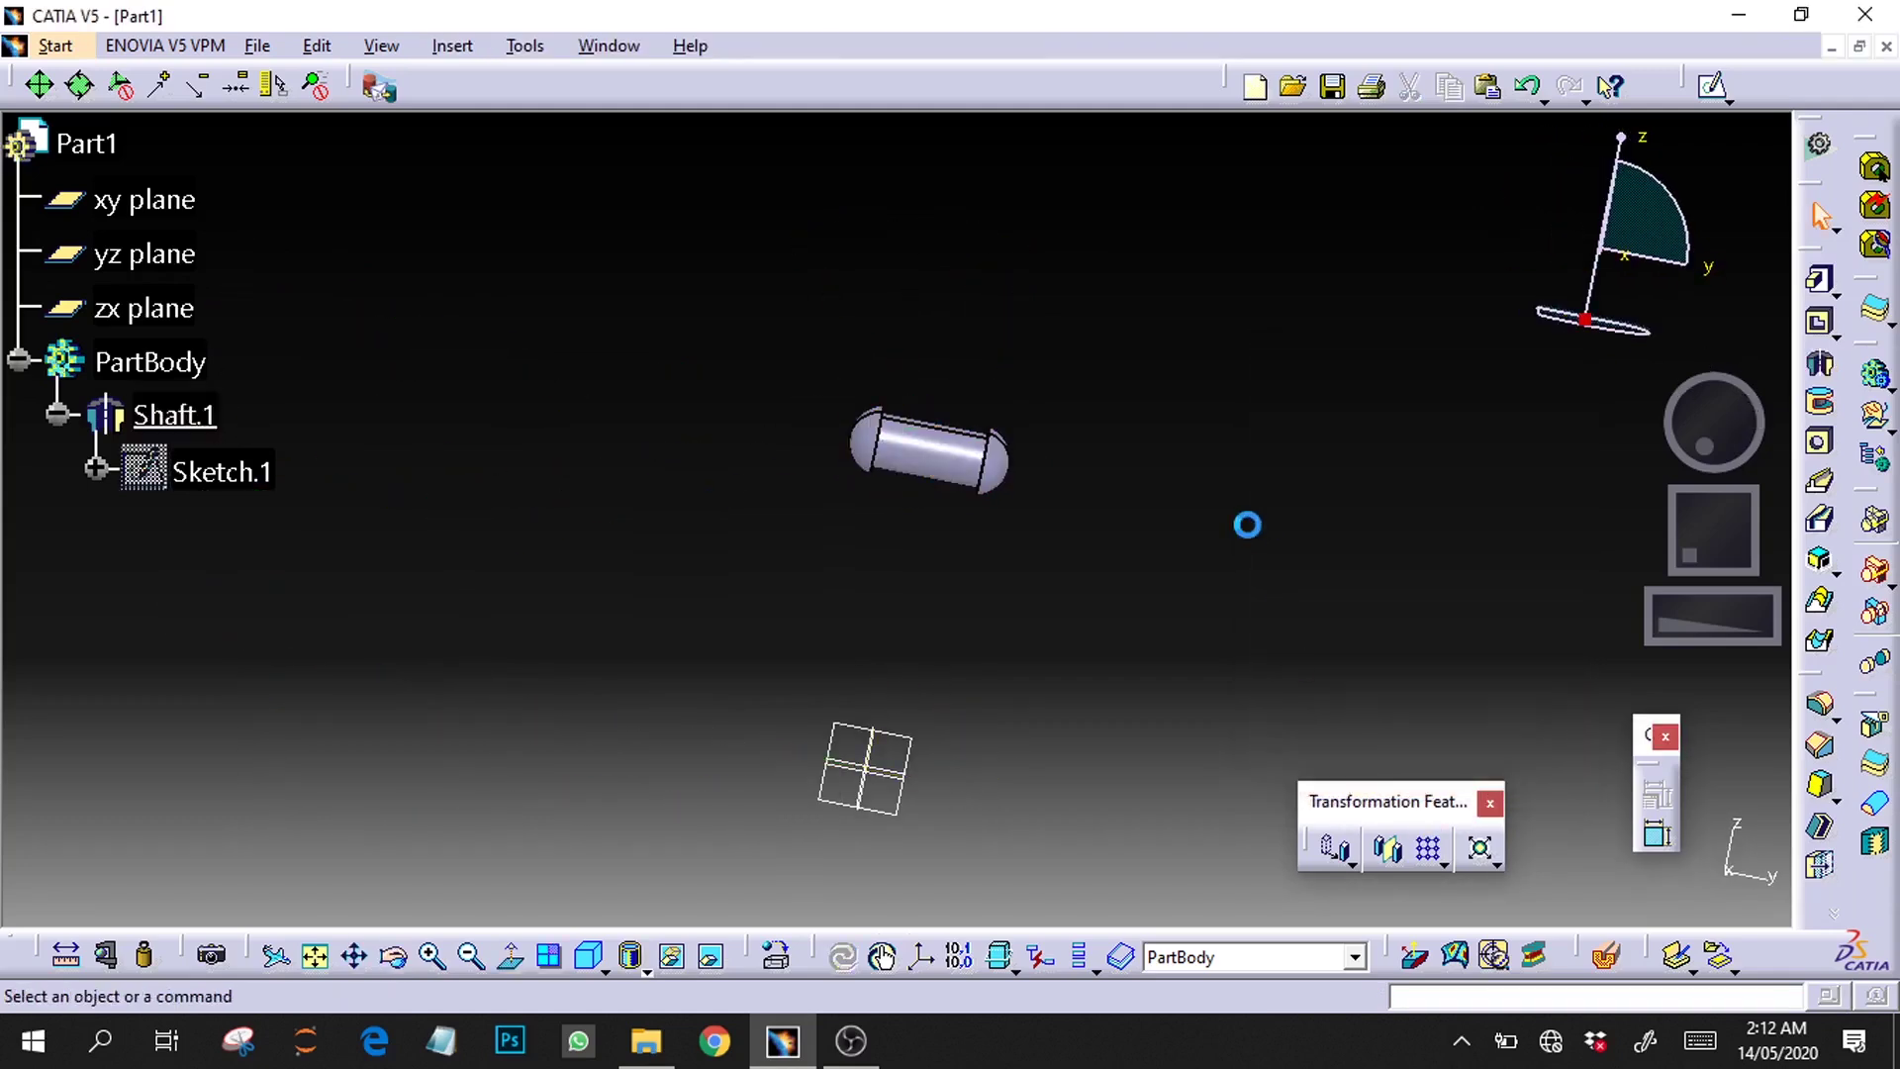
Step: Start a circular pattern of the Shaft.1 feature with 6 instances in a complete crown
{"action": "mouse_move", "coordinate": [1694, 445]}
{"action": "left_mouse_down"}
{"action": "mouse_move", "coordinate": [1641, 419]}
{"action": "mouse_move", "coordinate": [1793, 424]}
{"action": "mouse_move", "coordinate": [1690, 418]}
{"action": "left_mouse_up"}
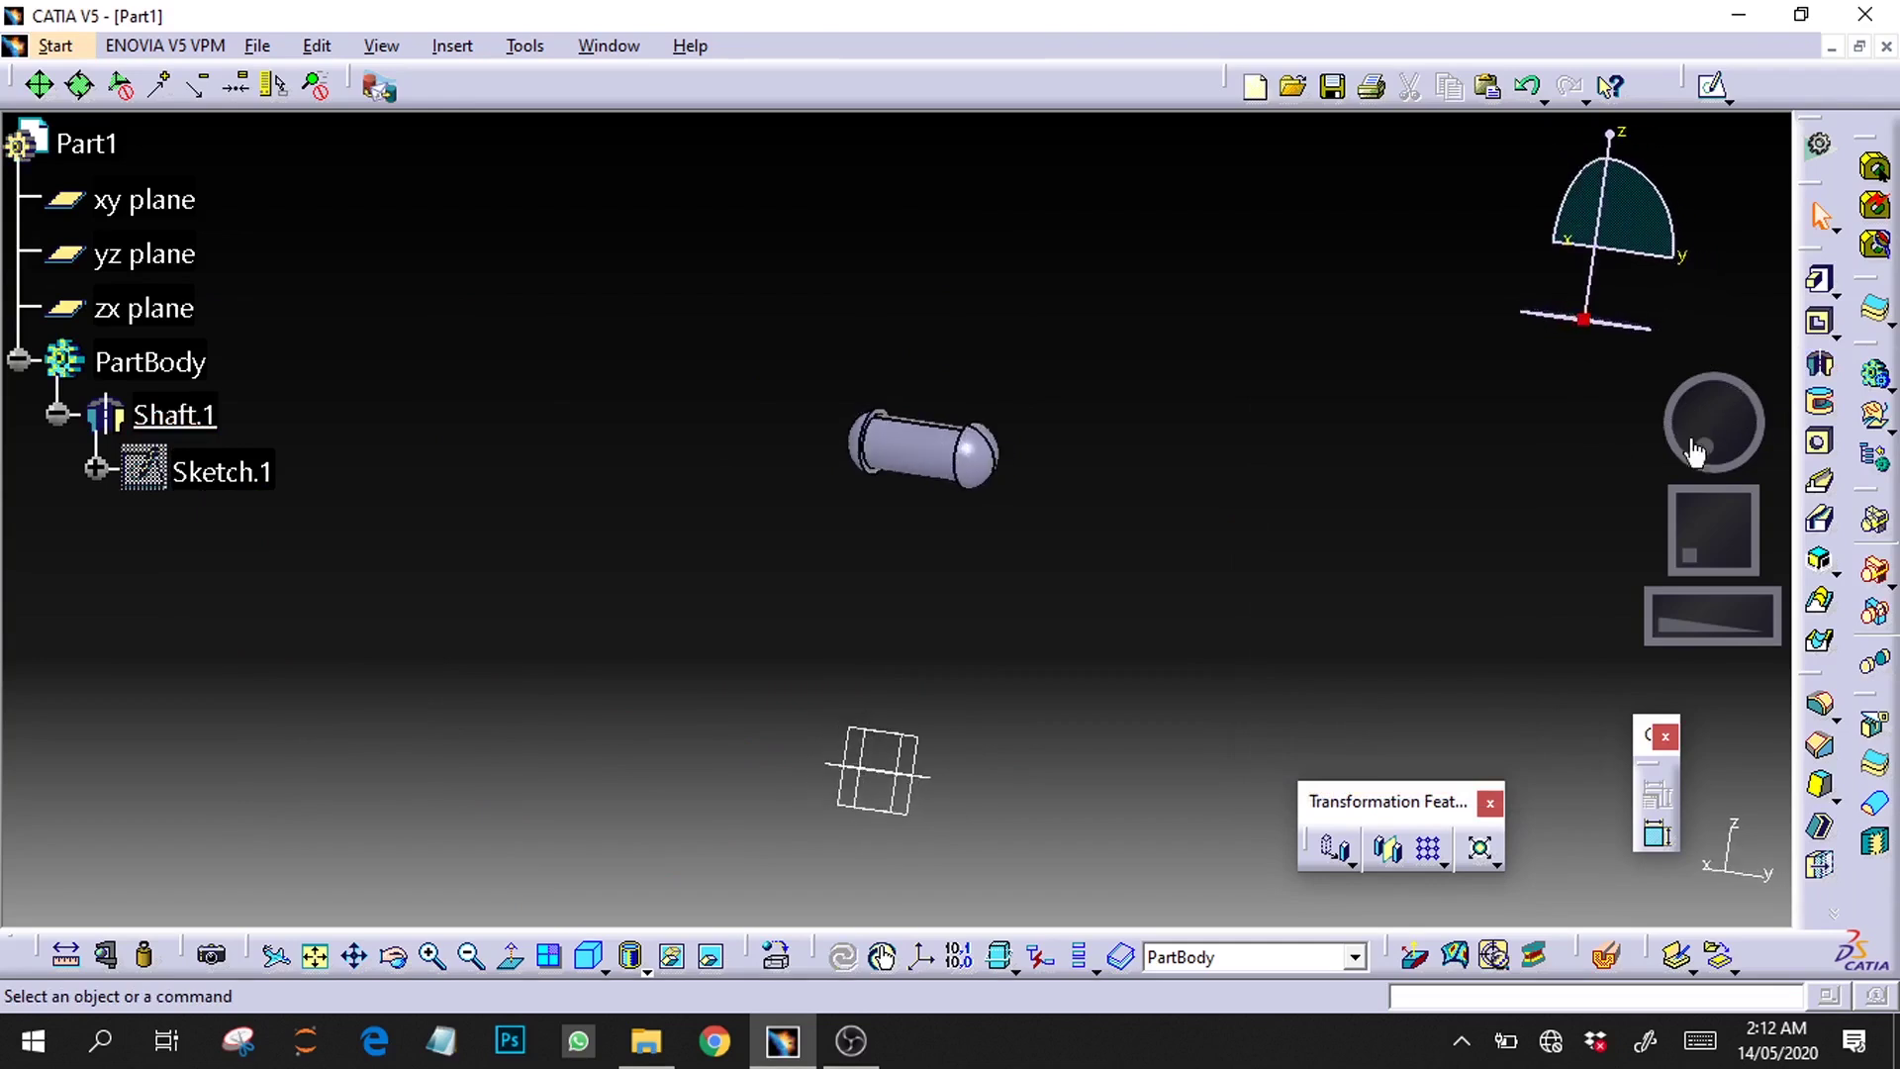
{"action": "left_click_drag", "start_coordinate": [1710, 598], "coordinate": [1586, 645]}
{"action": "mouse_move", "coordinate": [1698, 430]}
{"action": "left_mouse_down"}
{"action": "mouse_move", "coordinate": [1776, 457]}
{"action": "mouse_move", "coordinate": [1655, 551]}
{"action": "left_mouse_up"}
{"action": "left_click", "coordinate": [1444, 866]}
{"action": "left_click", "coordinate": [1478, 885]}
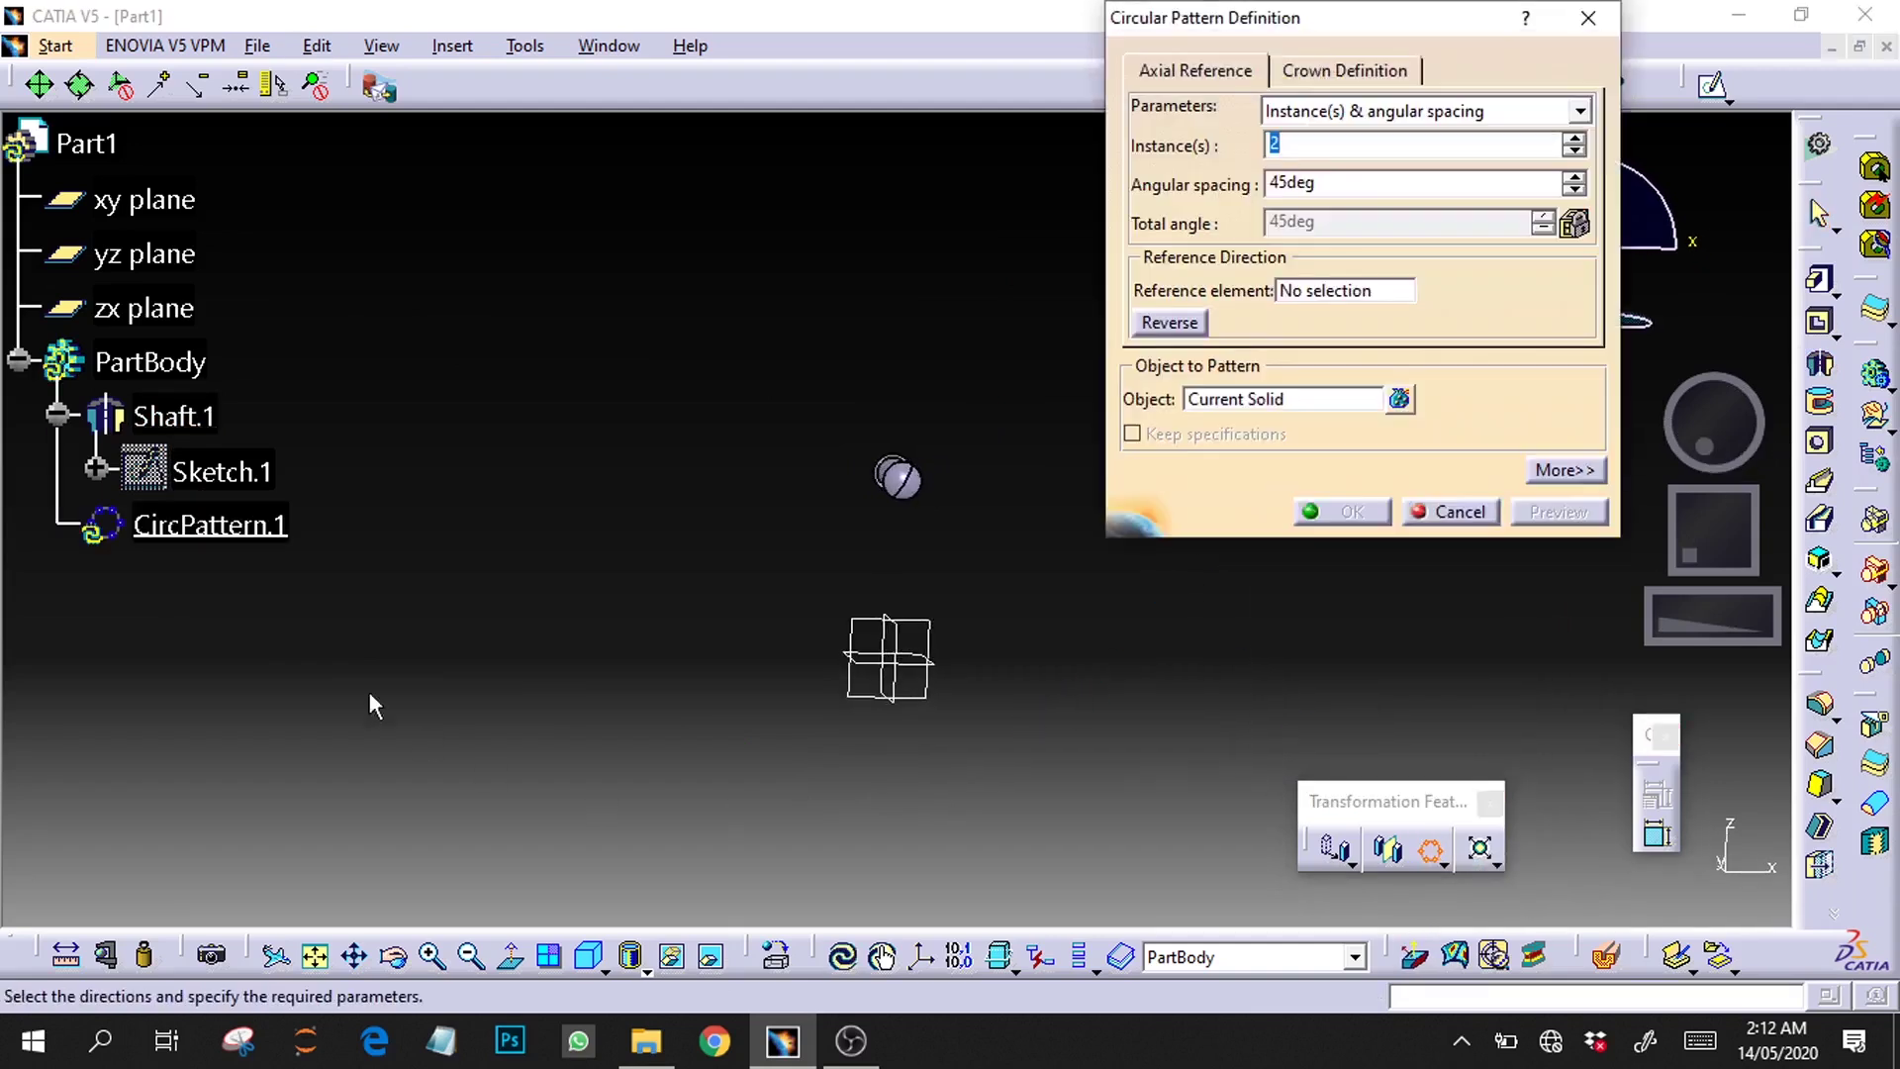
{"action": "left_click", "coordinate": [198, 417]}
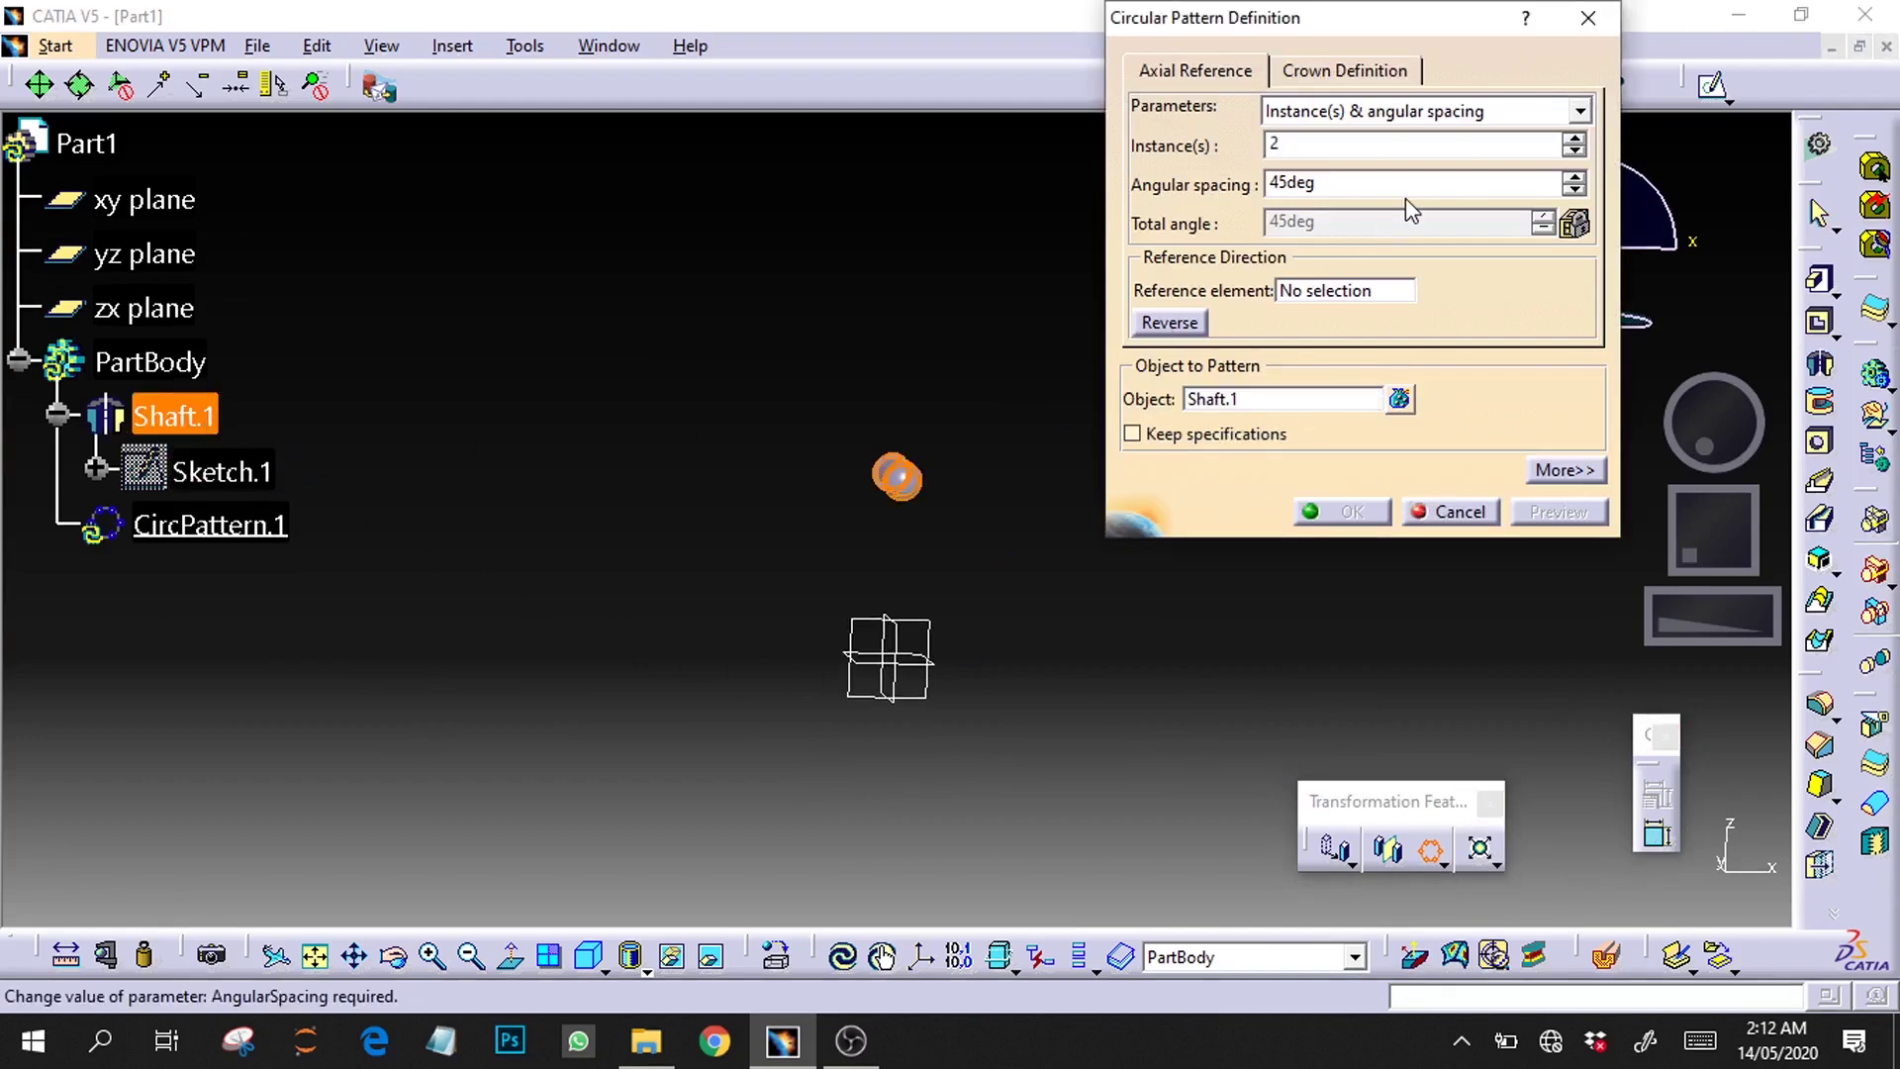
{"action": "left_click", "coordinate": [1574, 140]}
{"action": "left_click", "coordinate": [1576, 138]}
{"action": "left_click", "coordinate": [1578, 111]}
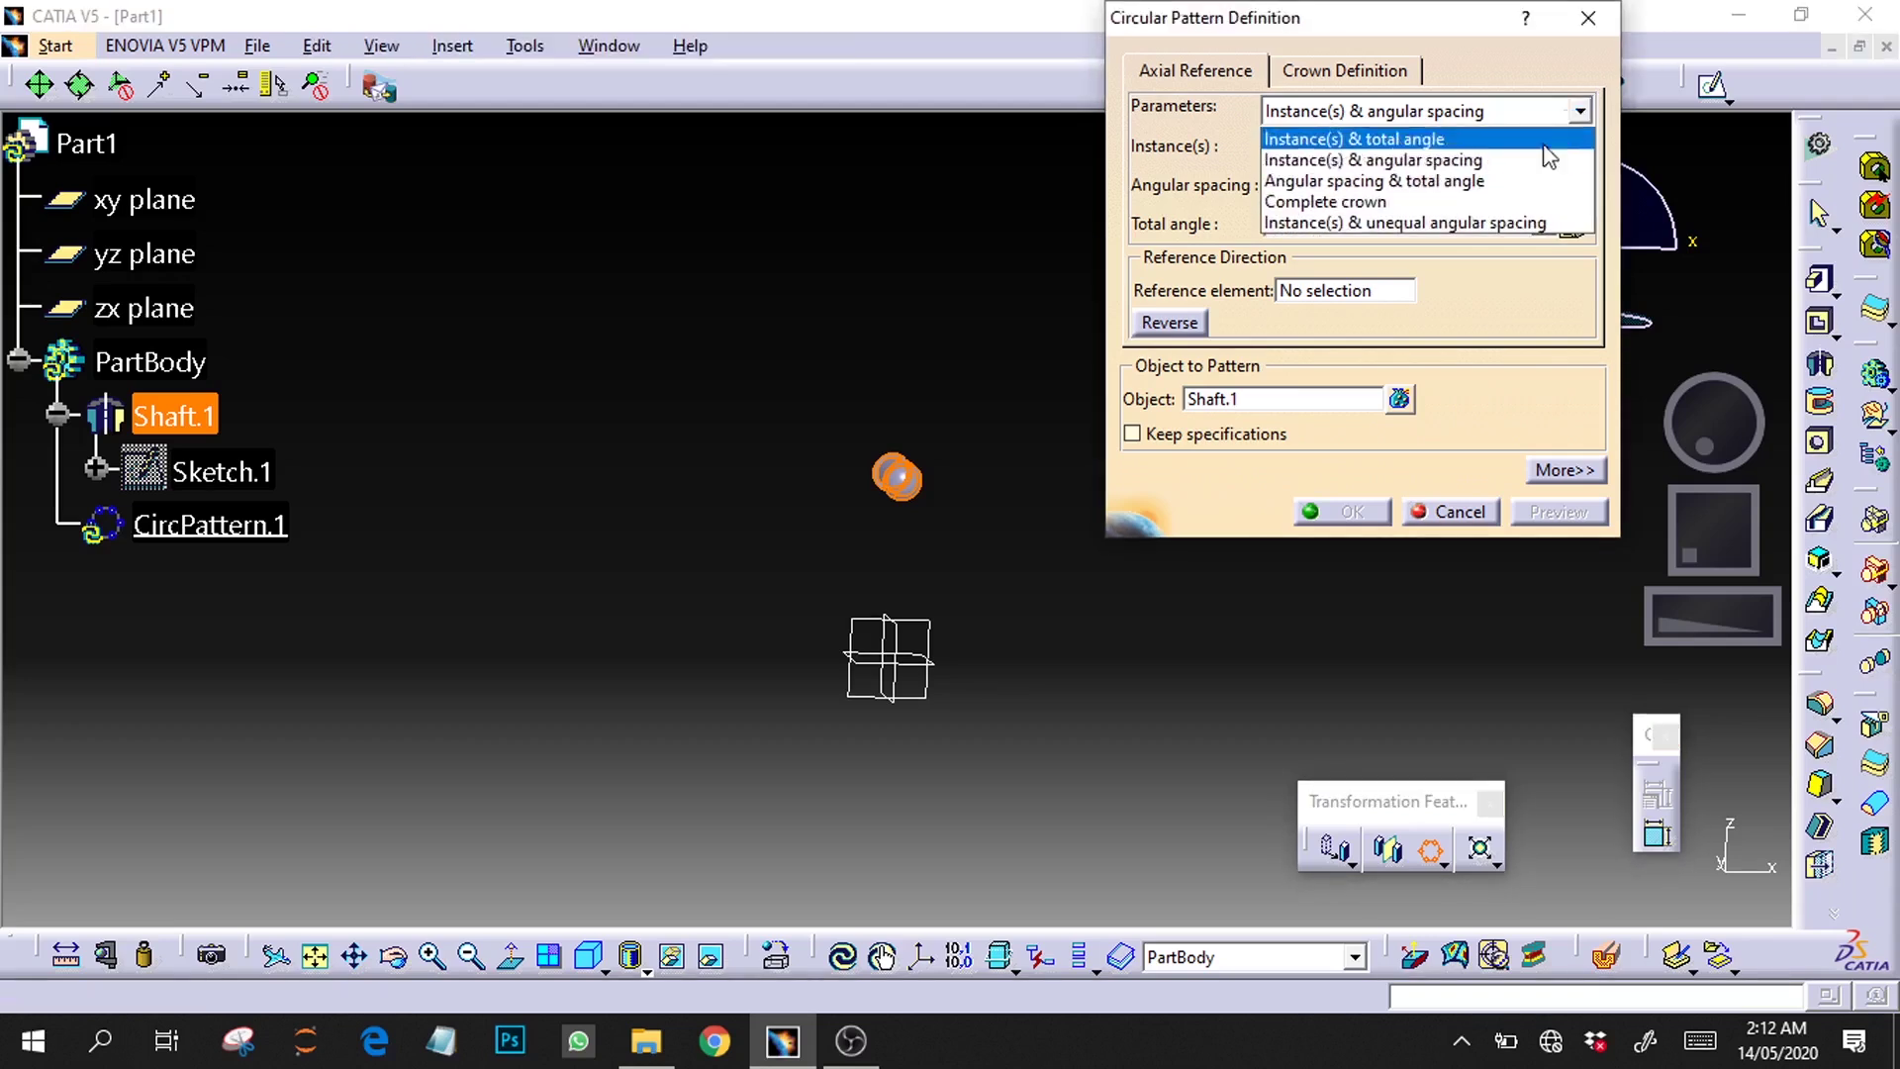
{"action": "left_click", "coordinate": [1375, 201]}
Step: Use the zx plane as the circular pattern's reference element
{"action": "middle_click_drag", "start_coordinate": [1049, 634], "coordinate": [1034, 628]}
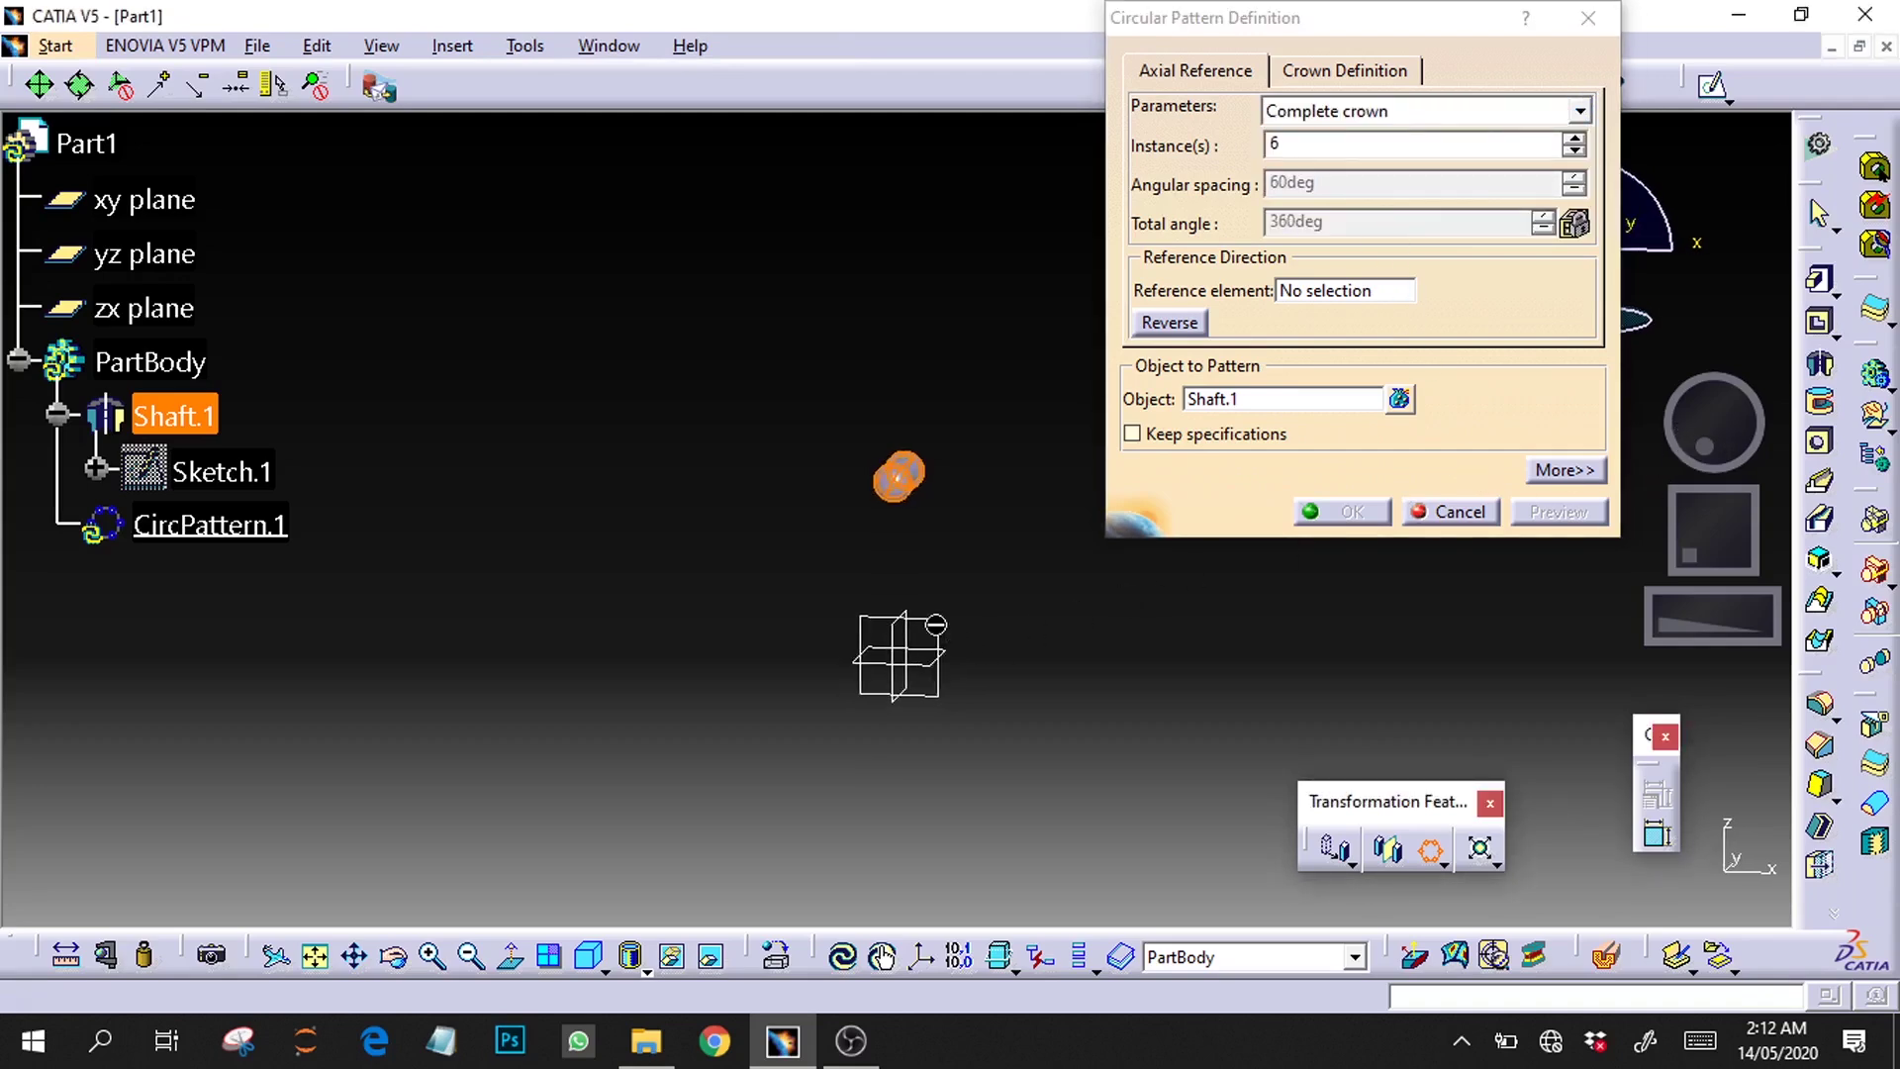
{"action": "left_click", "coordinate": [1374, 297]}
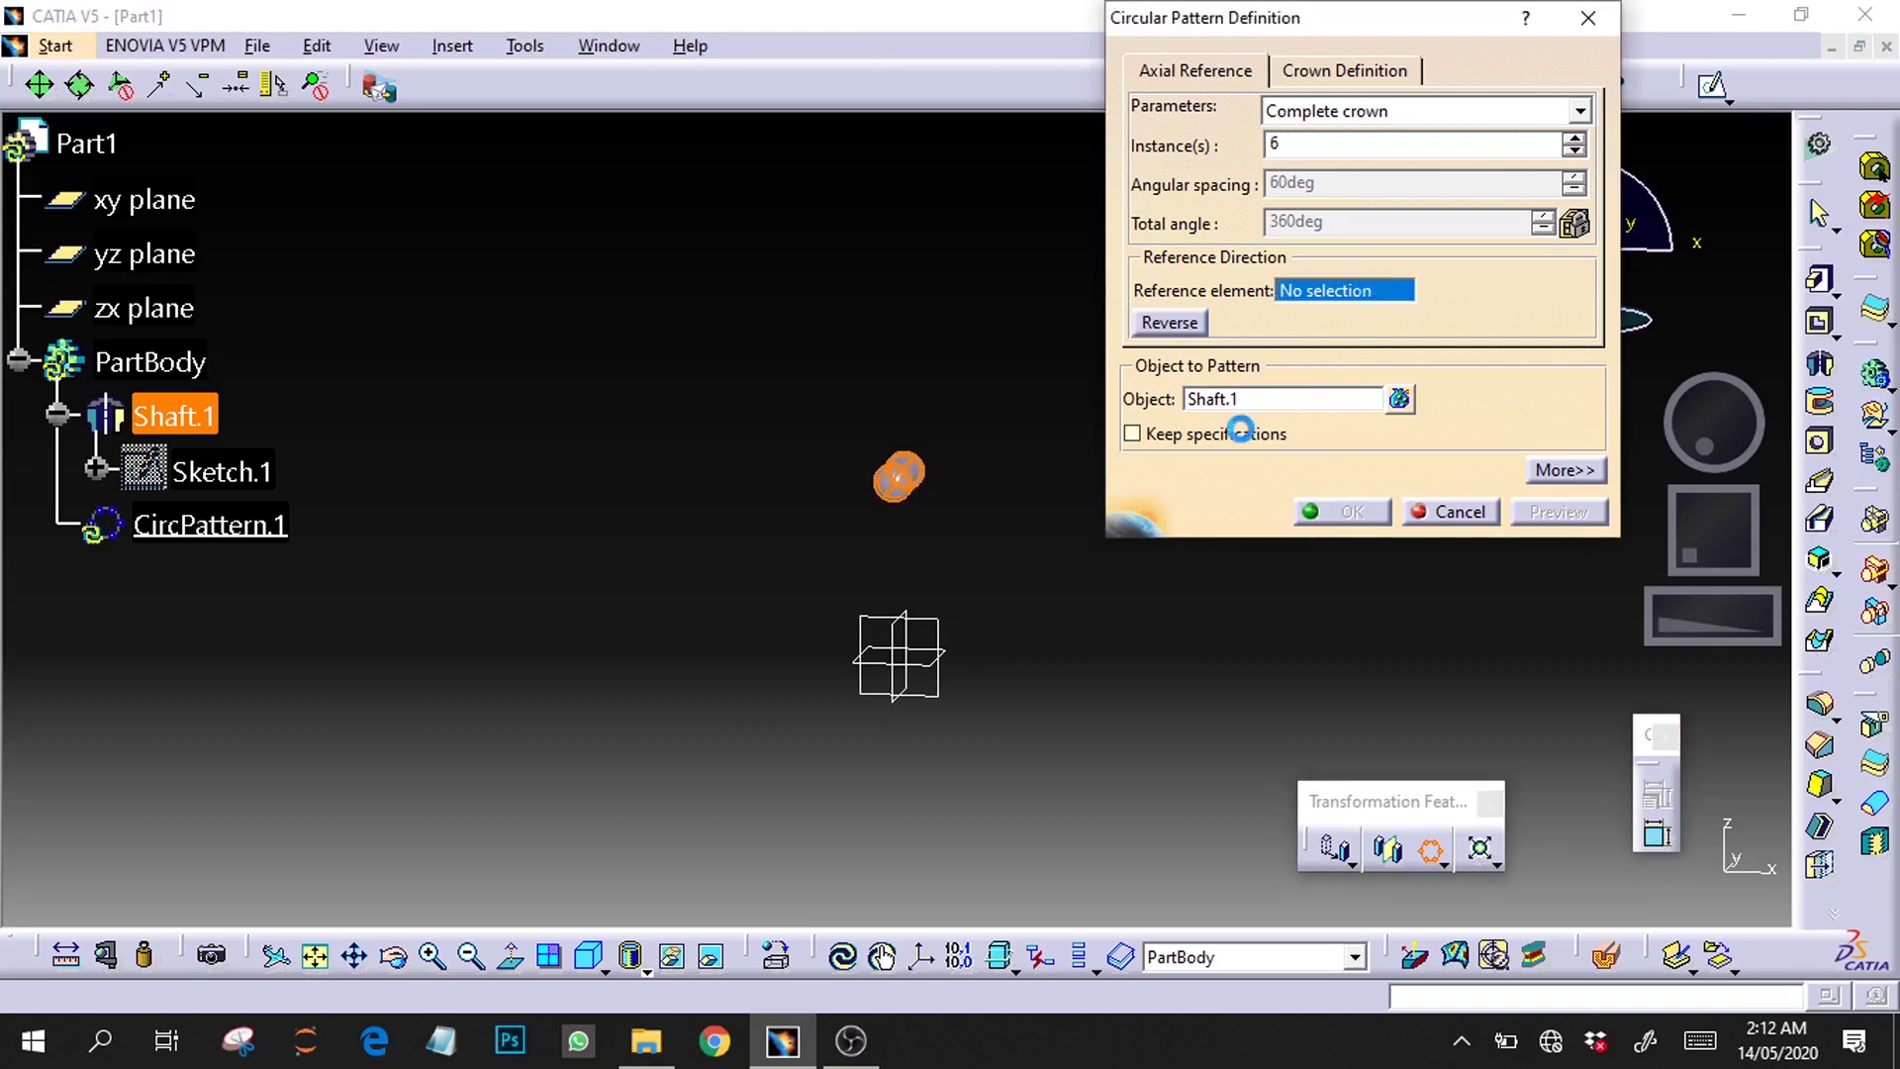
{"action": "left_click", "coordinate": [935, 624]}
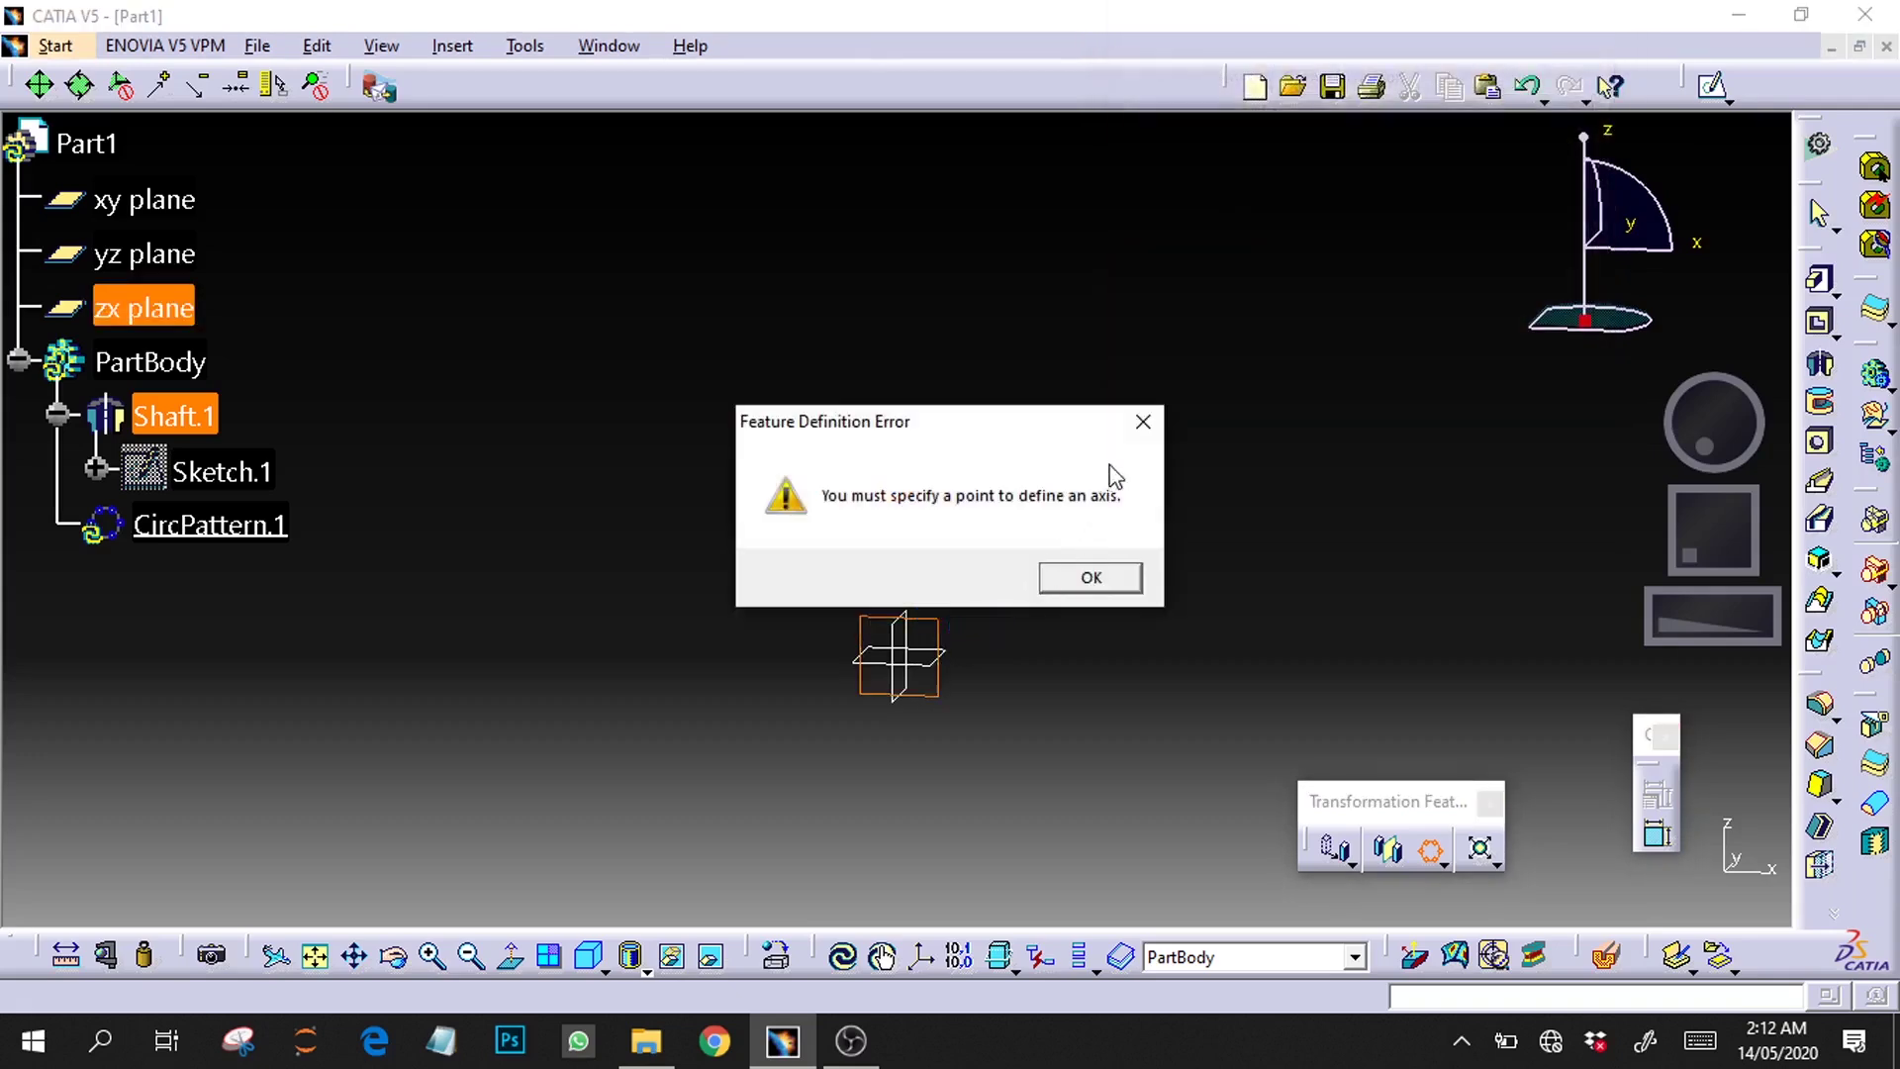
{"action": "left_click", "coordinate": [1114, 583]}
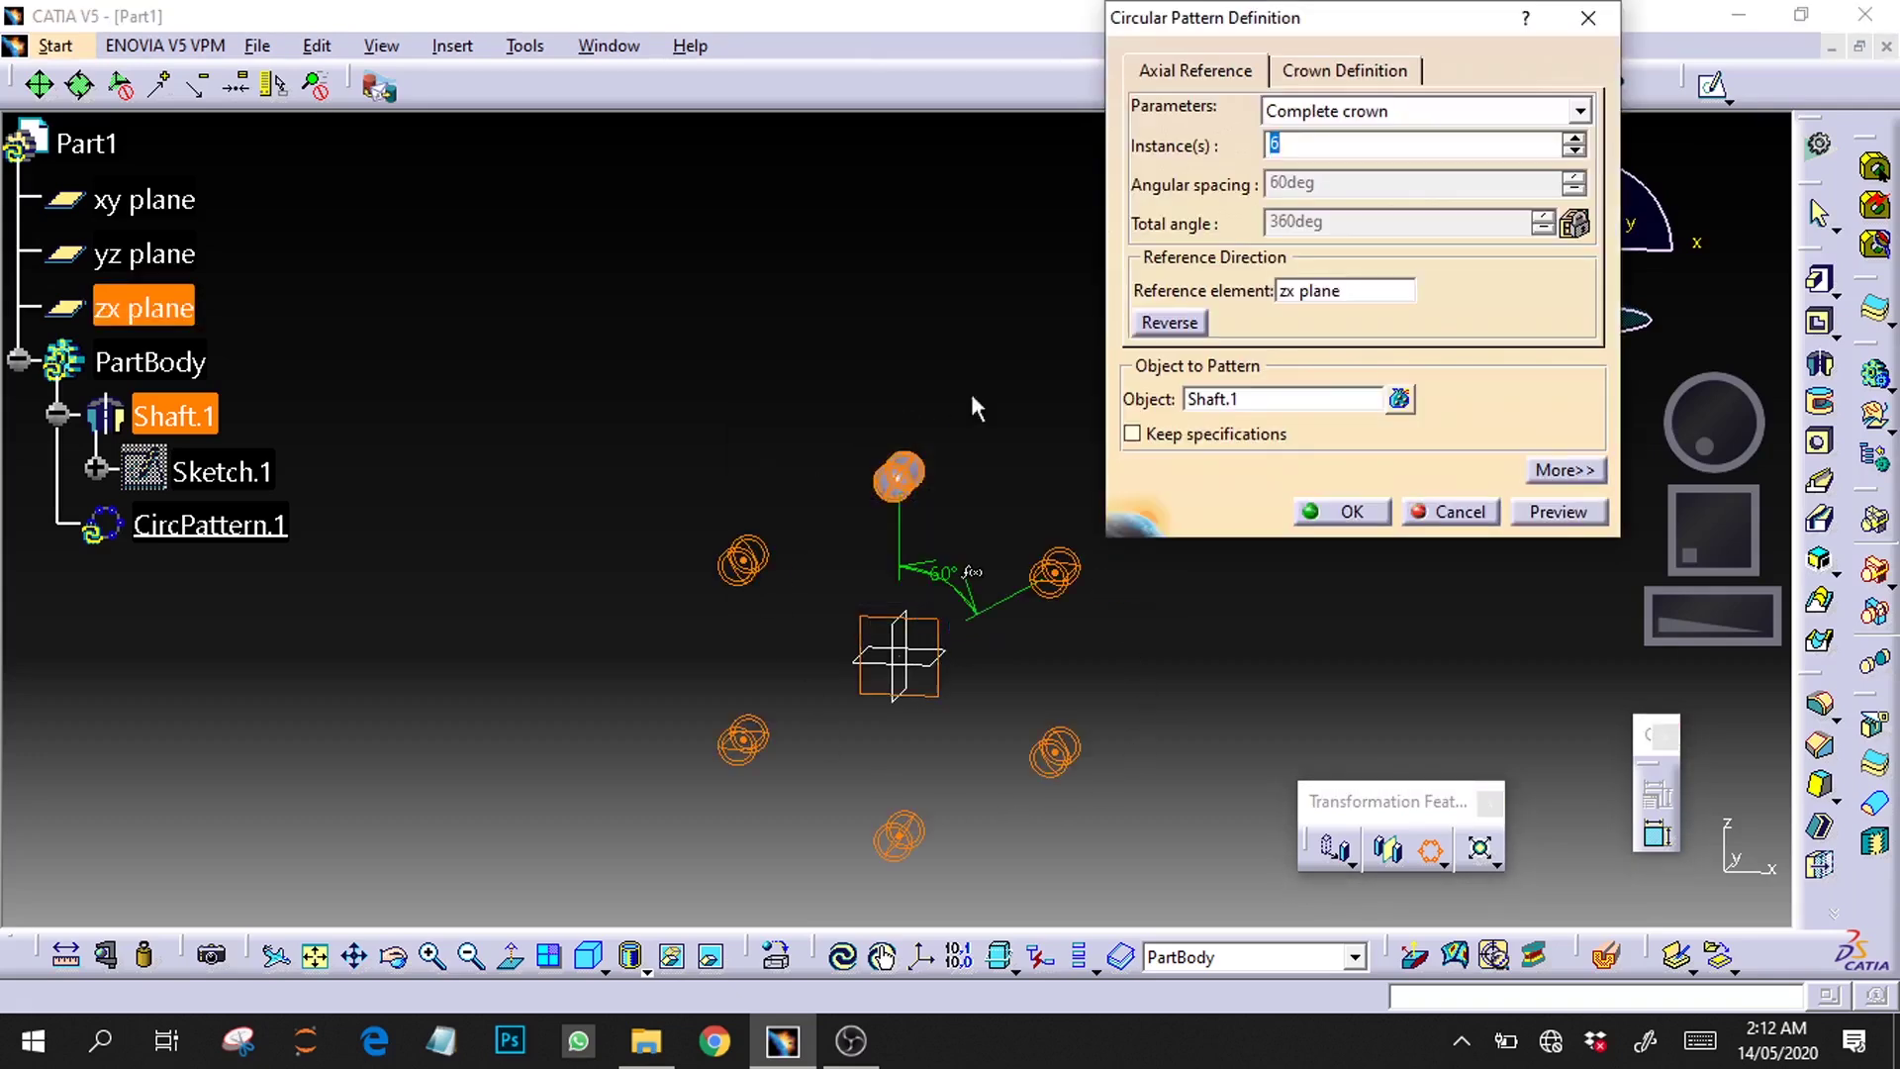
Step: Preview and confirm the complete-crown circular pattern of the shaft about the zx plane reference
{"action": "left_click", "coordinate": [1540, 512]}
{"action": "left_click", "coordinate": [1348, 513]}
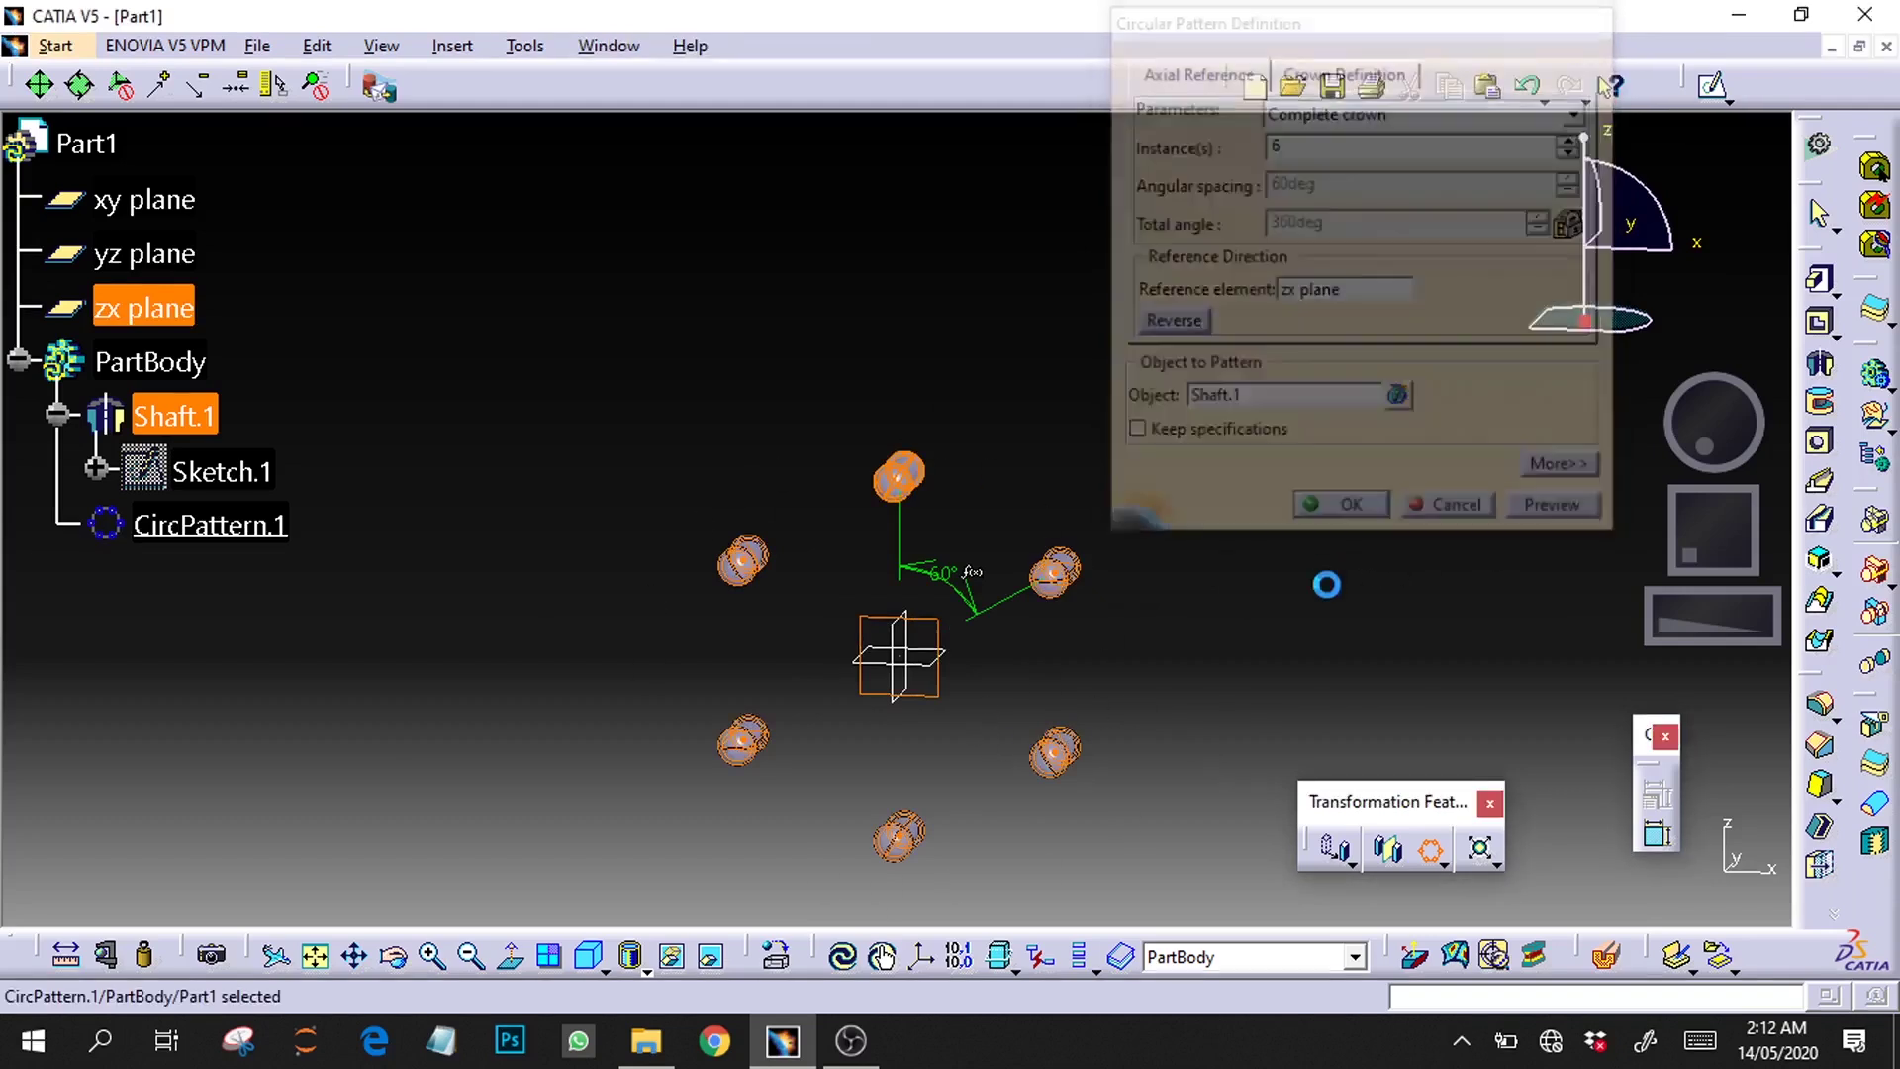
{"action": "left_click_drag", "start_coordinate": [1703, 605], "coordinate": [1793, 428]}
{"action": "left_click_drag", "start_coordinate": [1662, 644], "coordinate": [1715, 615]}
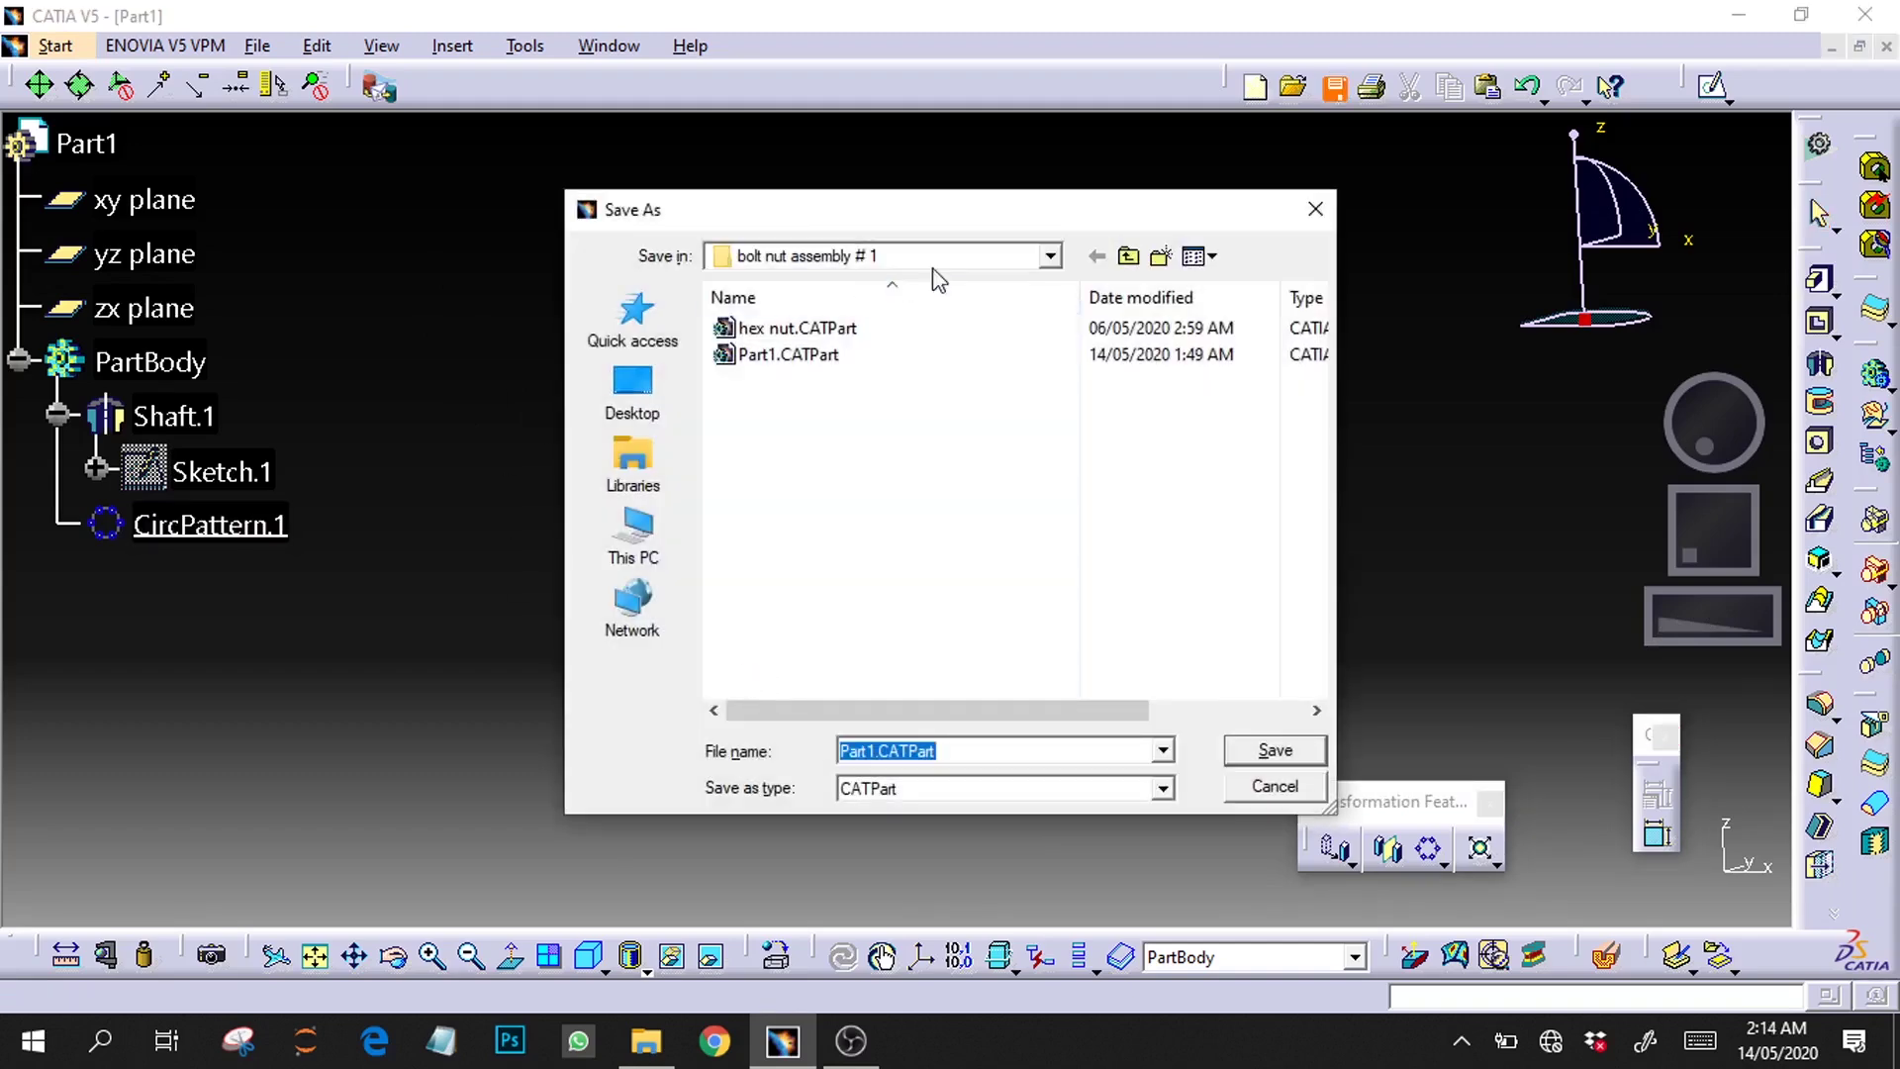
Step: Save the part in the video#18 folder as "rivit 1 for driving shaft"
{"action": "left_click", "coordinate": [1050, 260]}
{"action": "left_click", "coordinate": [1049, 259]}
{"action": "scroll", "coordinate": [963, 424], "scroll_direction": "up", "scroll_amount": 1}
{"action": "left_click", "coordinate": [857, 327]}
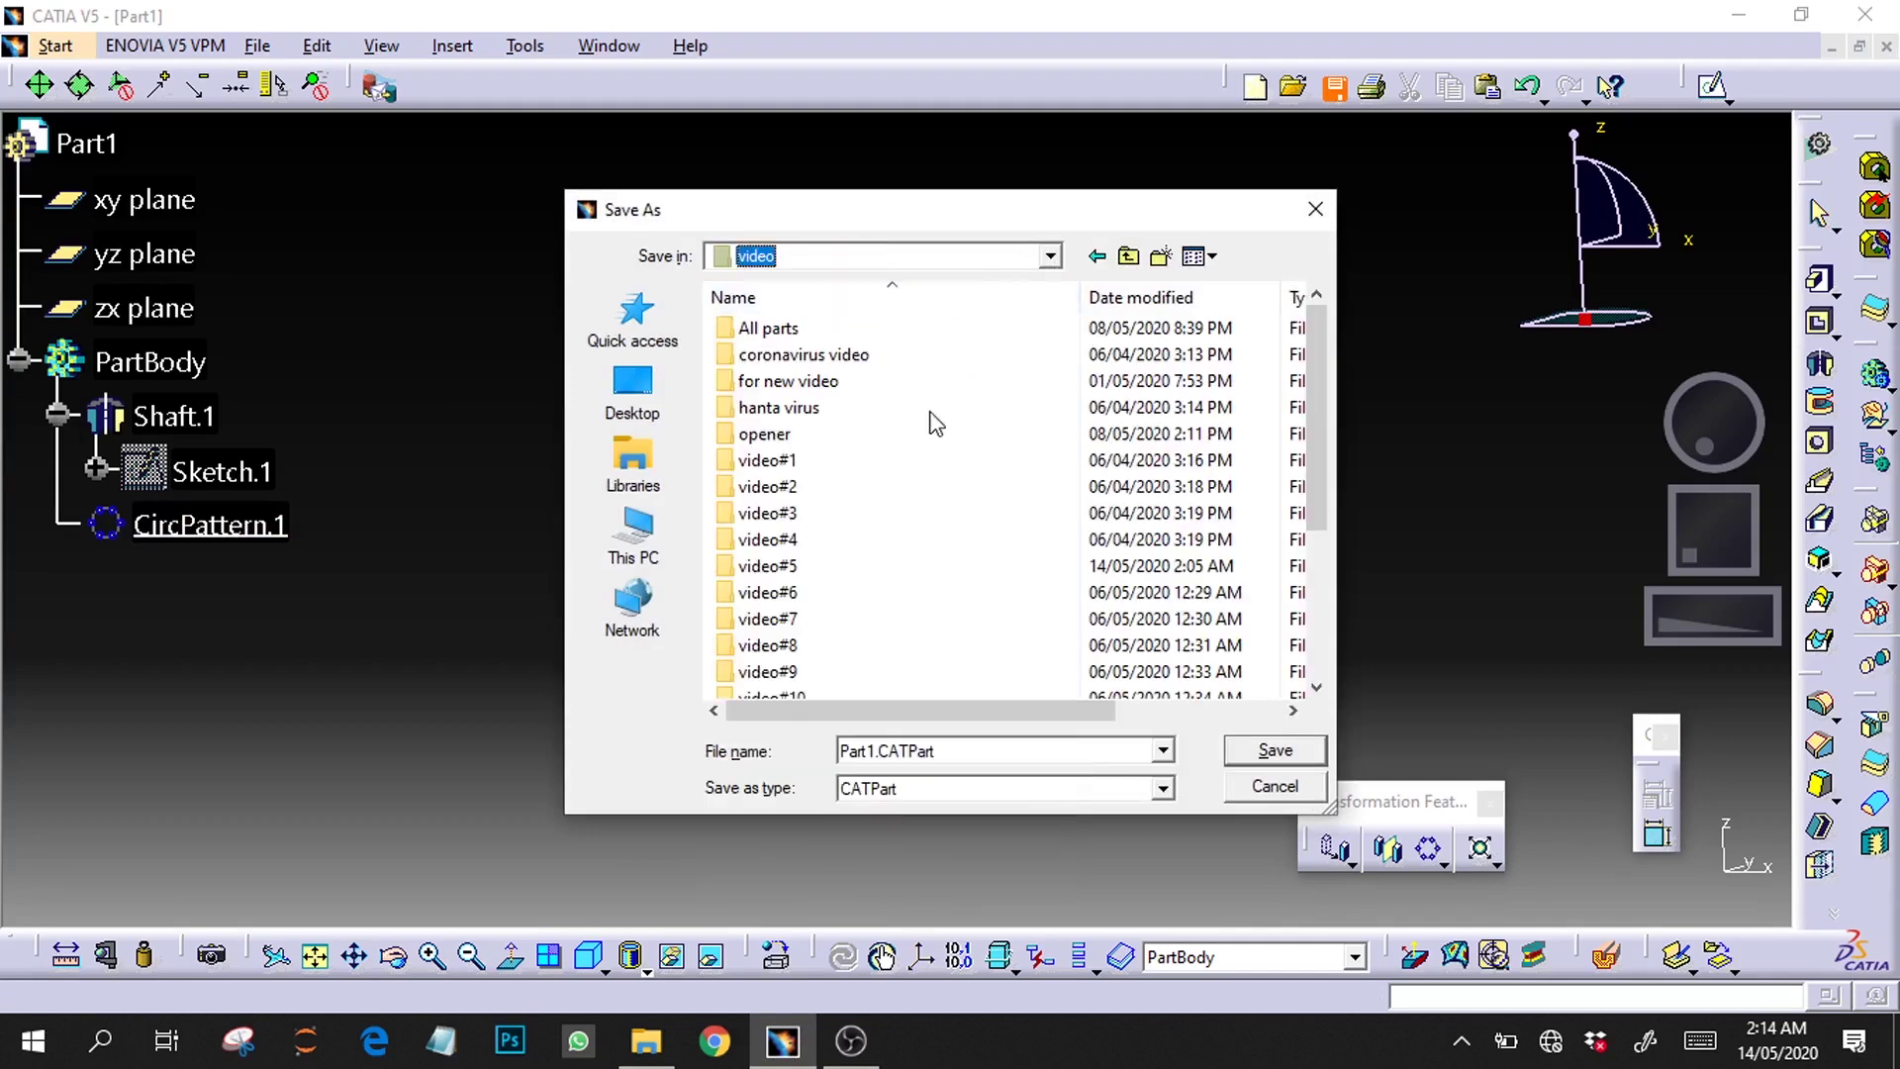
{"action": "scroll", "coordinate": [936, 424], "scroll_direction": "down", "scroll_amount": 5}
{"action": "double_click", "coordinate": [842, 673]}
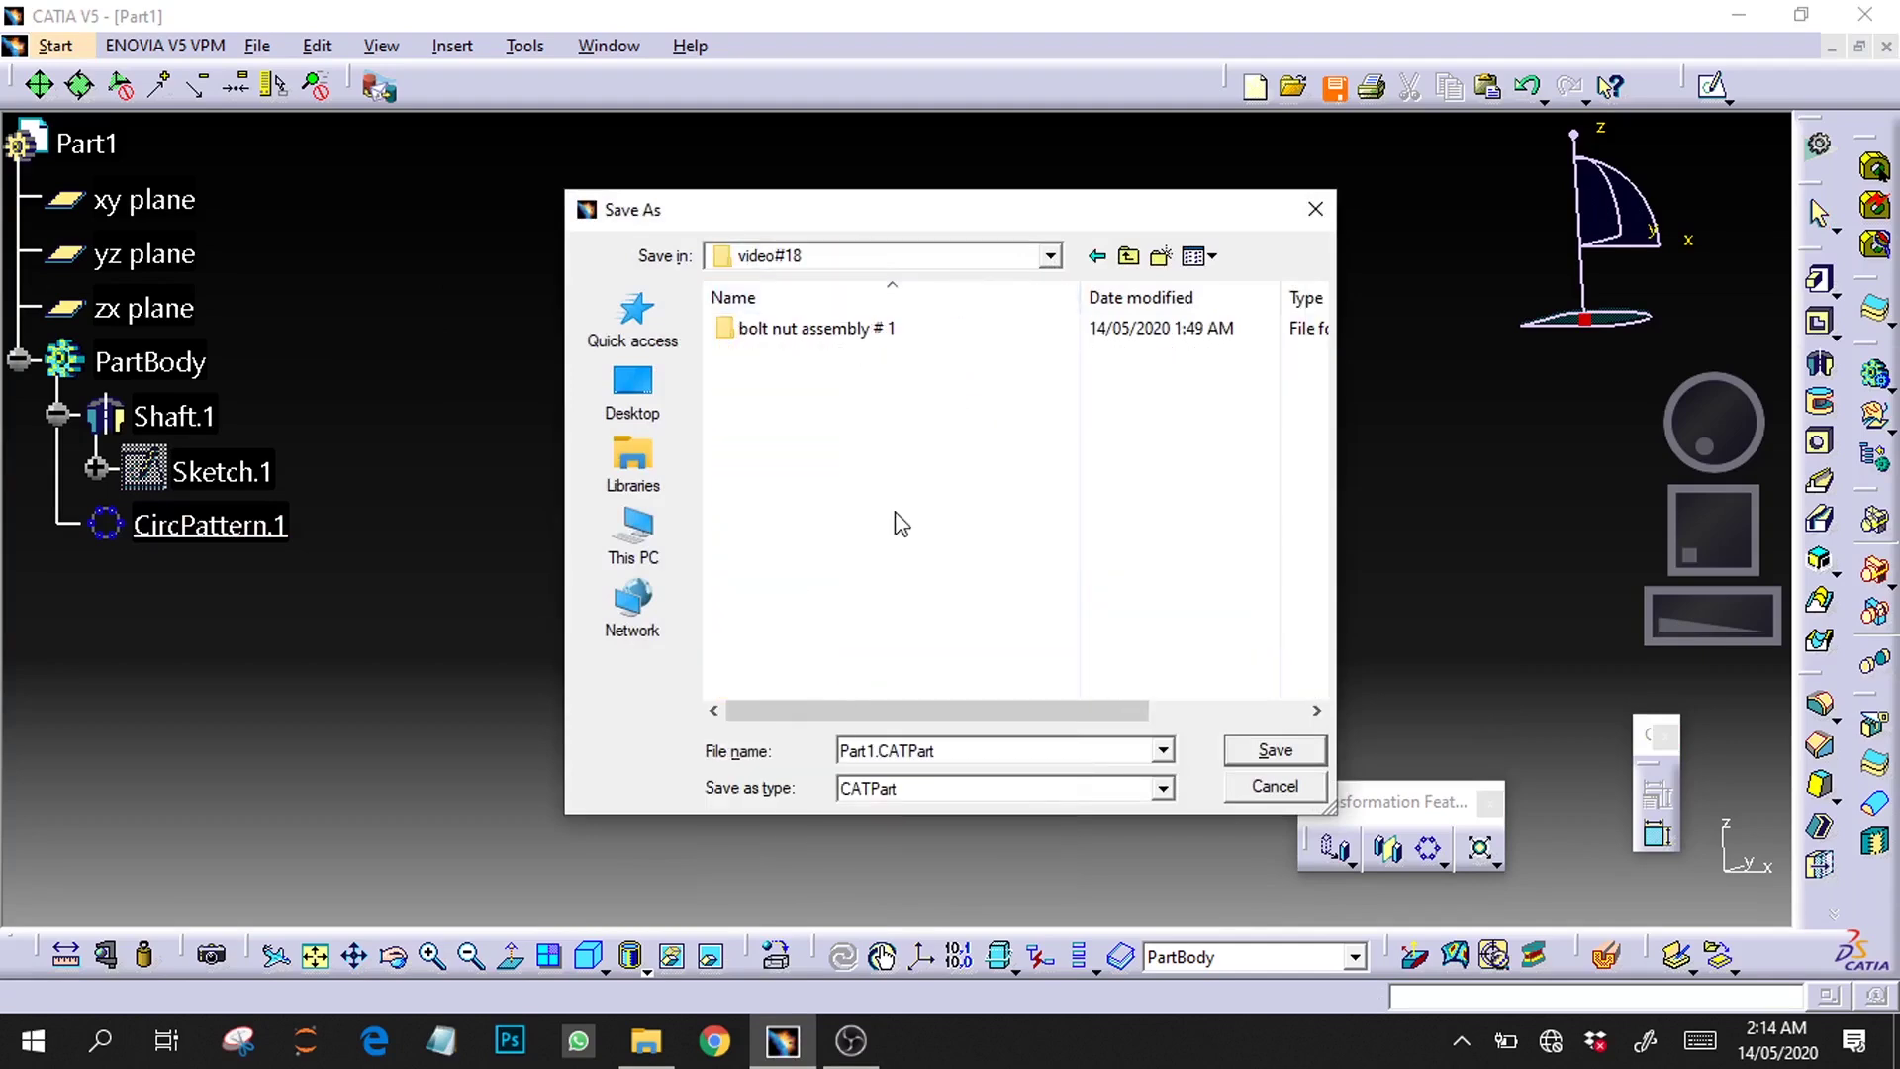
{"action": "left_click", "coordinate": [961, 752]}
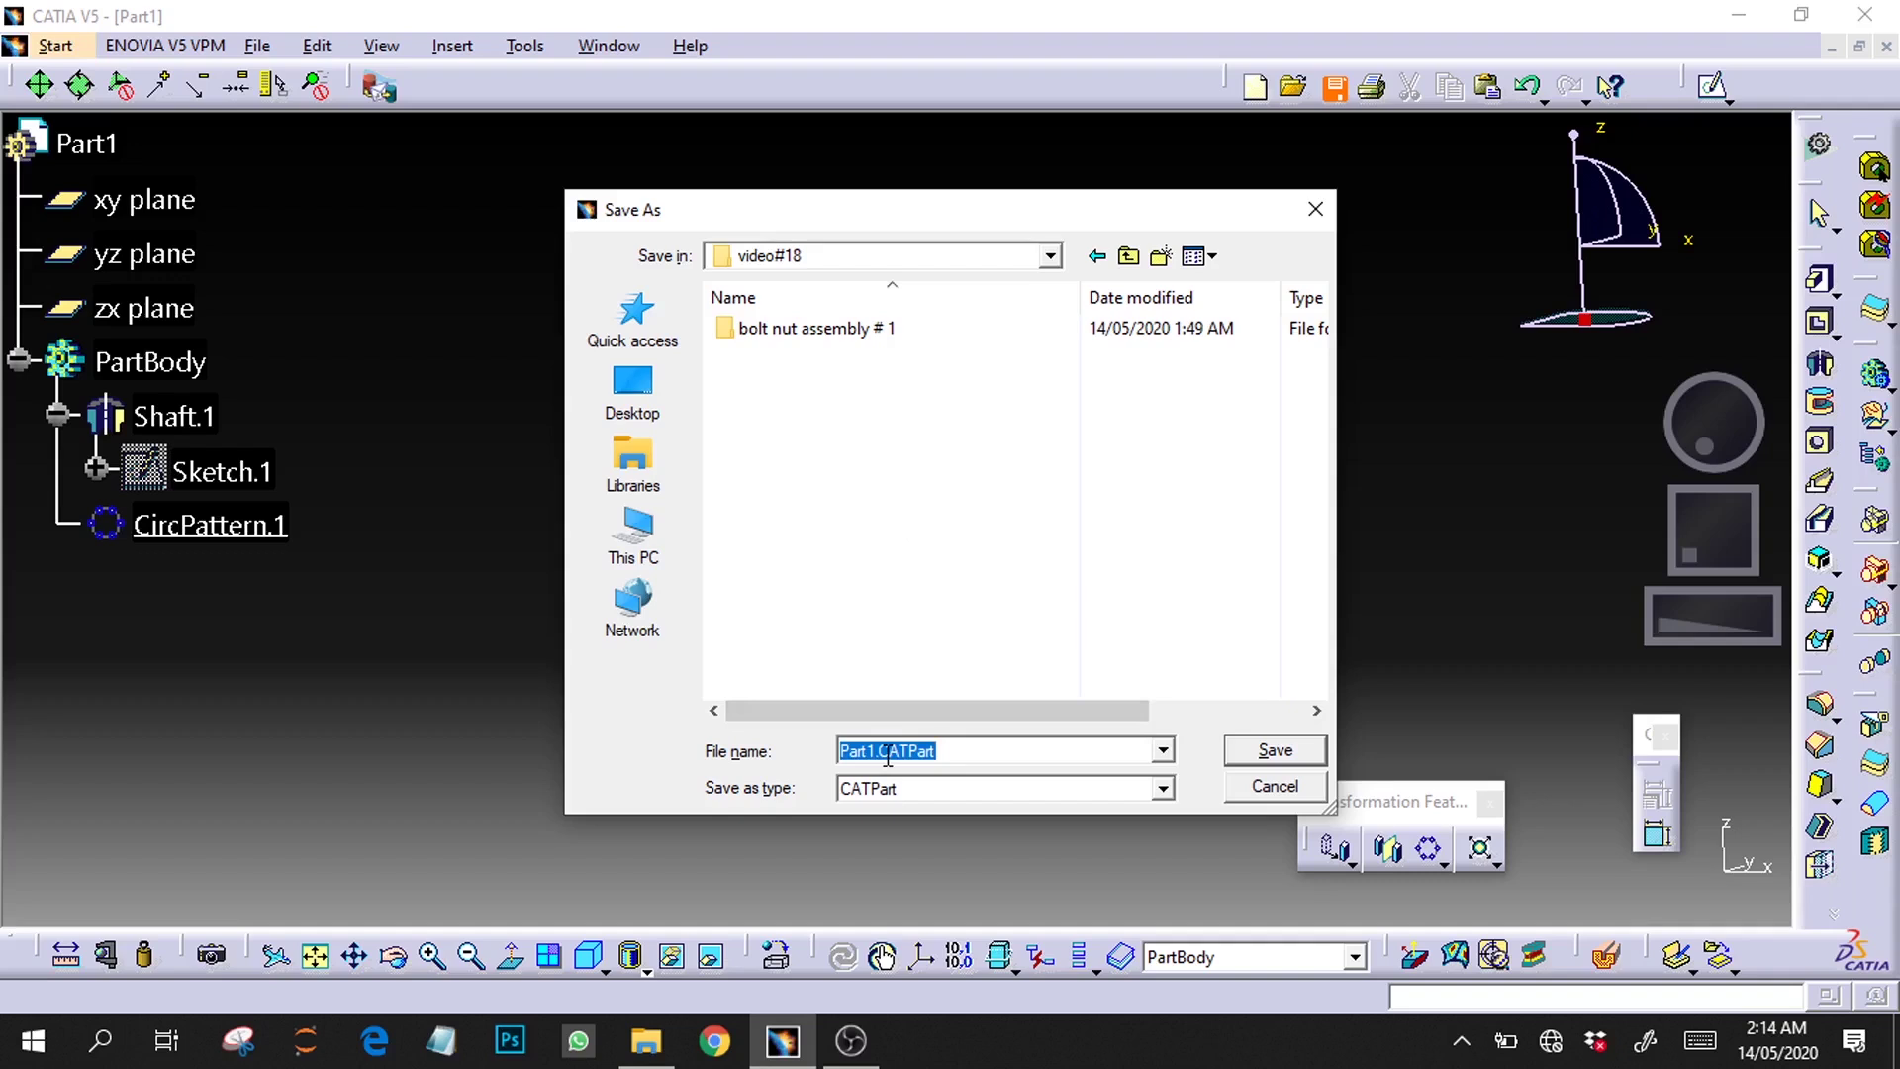
{"action": "type", "text": "rivit 1 for driving shaft"}
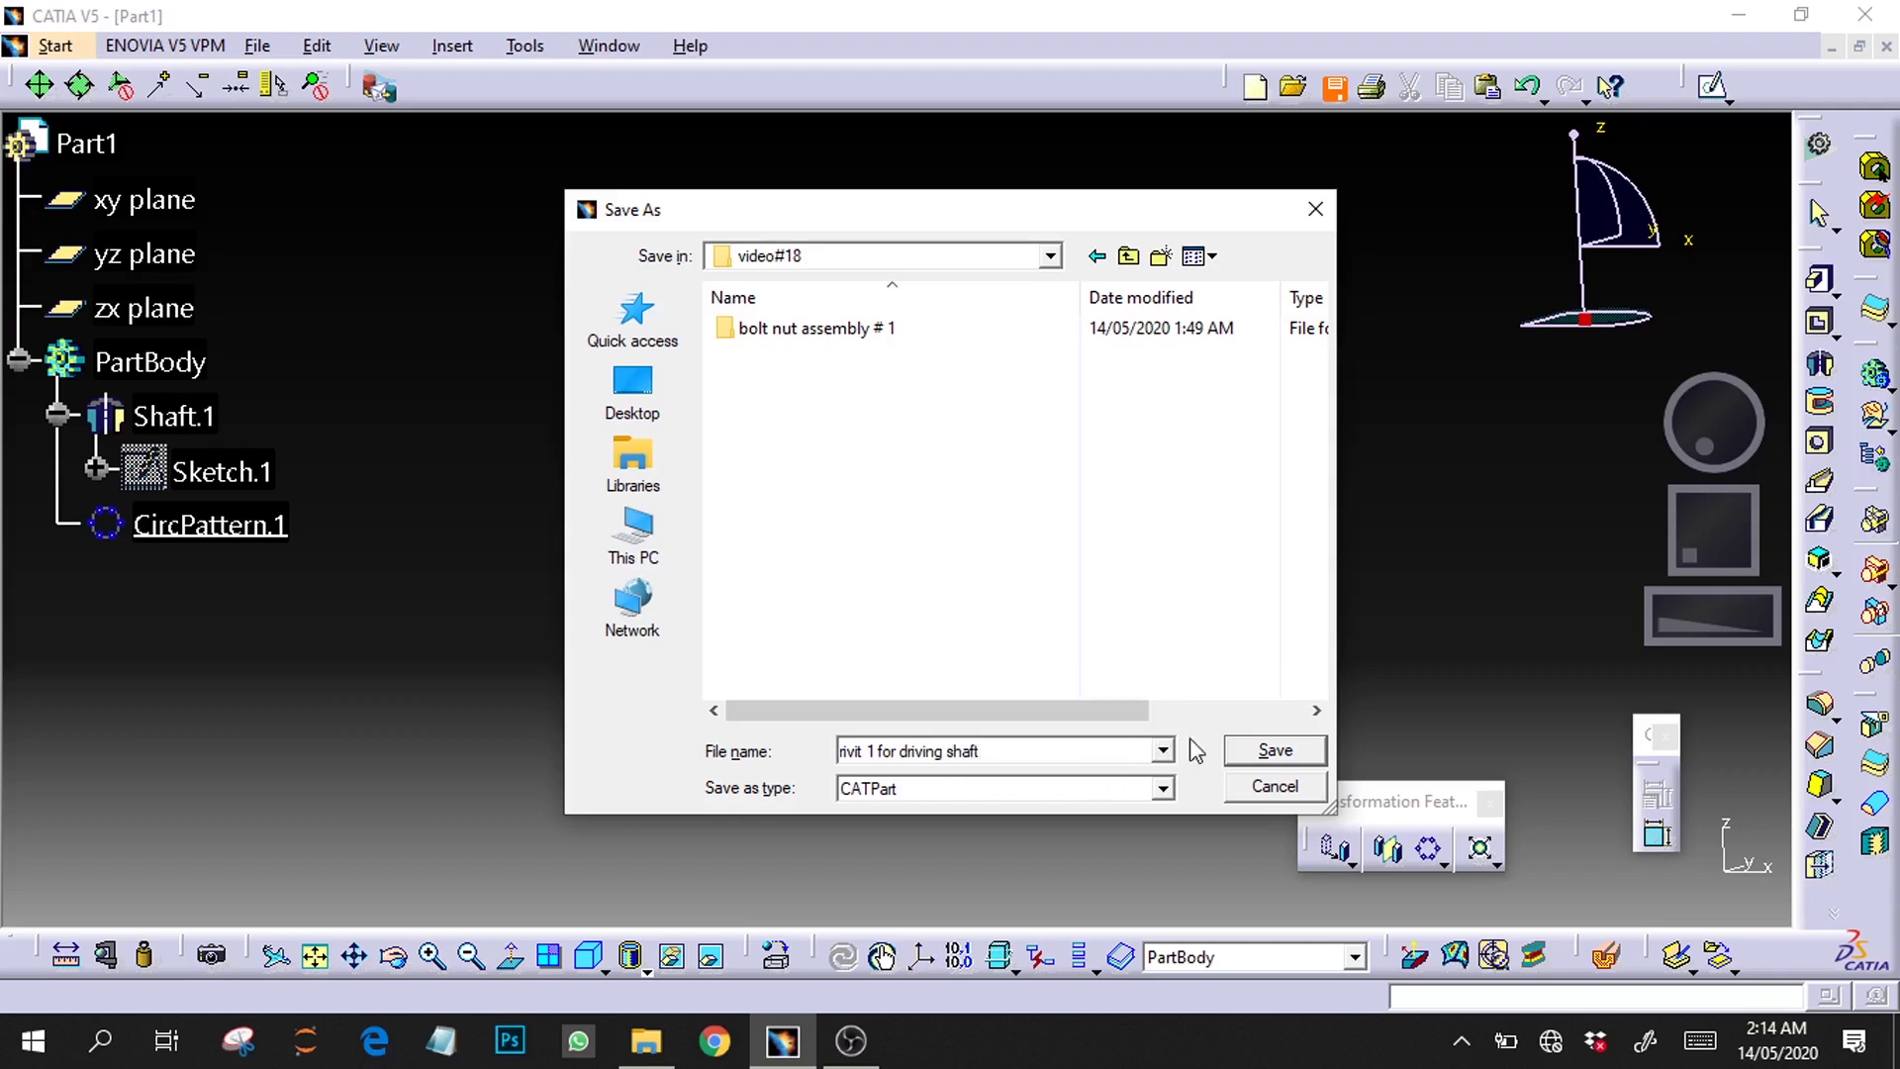
{"action": "left_click", "coordinate": [1264, 754]}
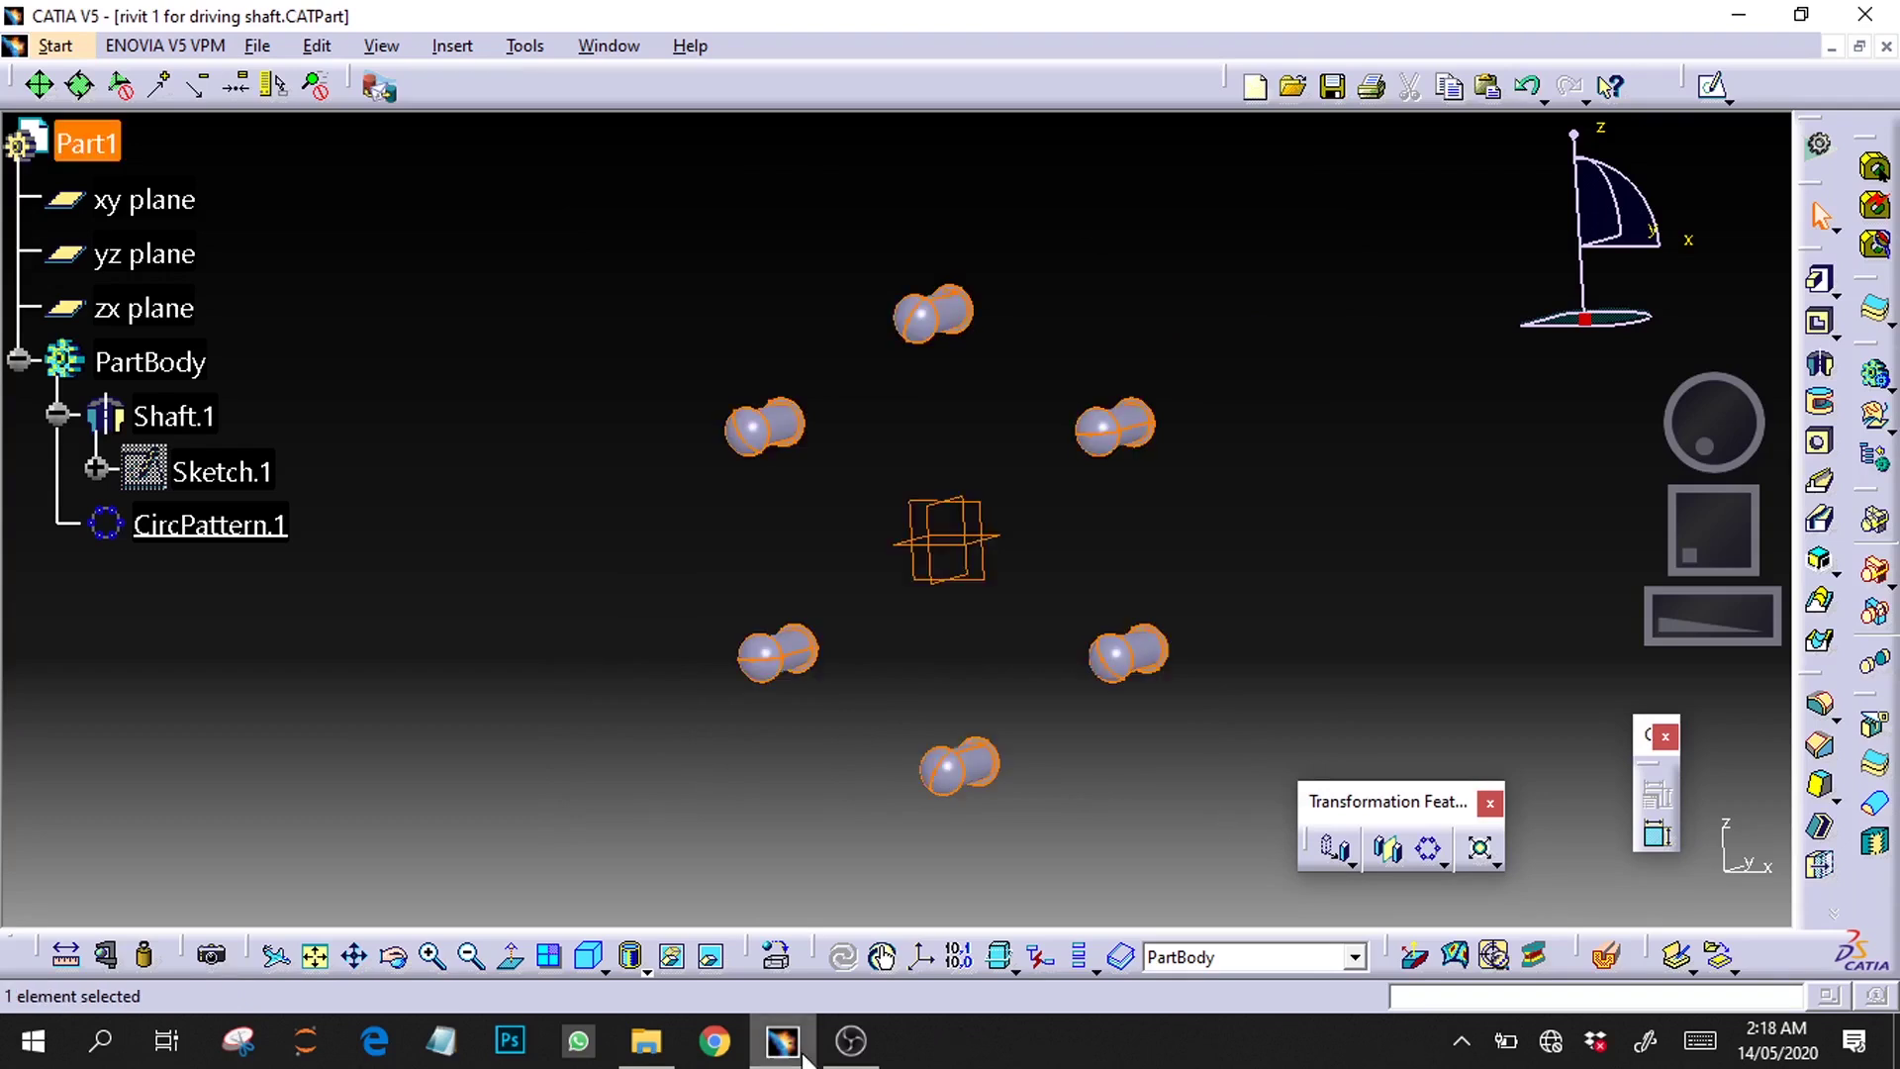
Step: Change the part number of Part1 to "Rivits for driving shaft" and save the part
{"action": "left_click", "coordinate": [478, 276]}
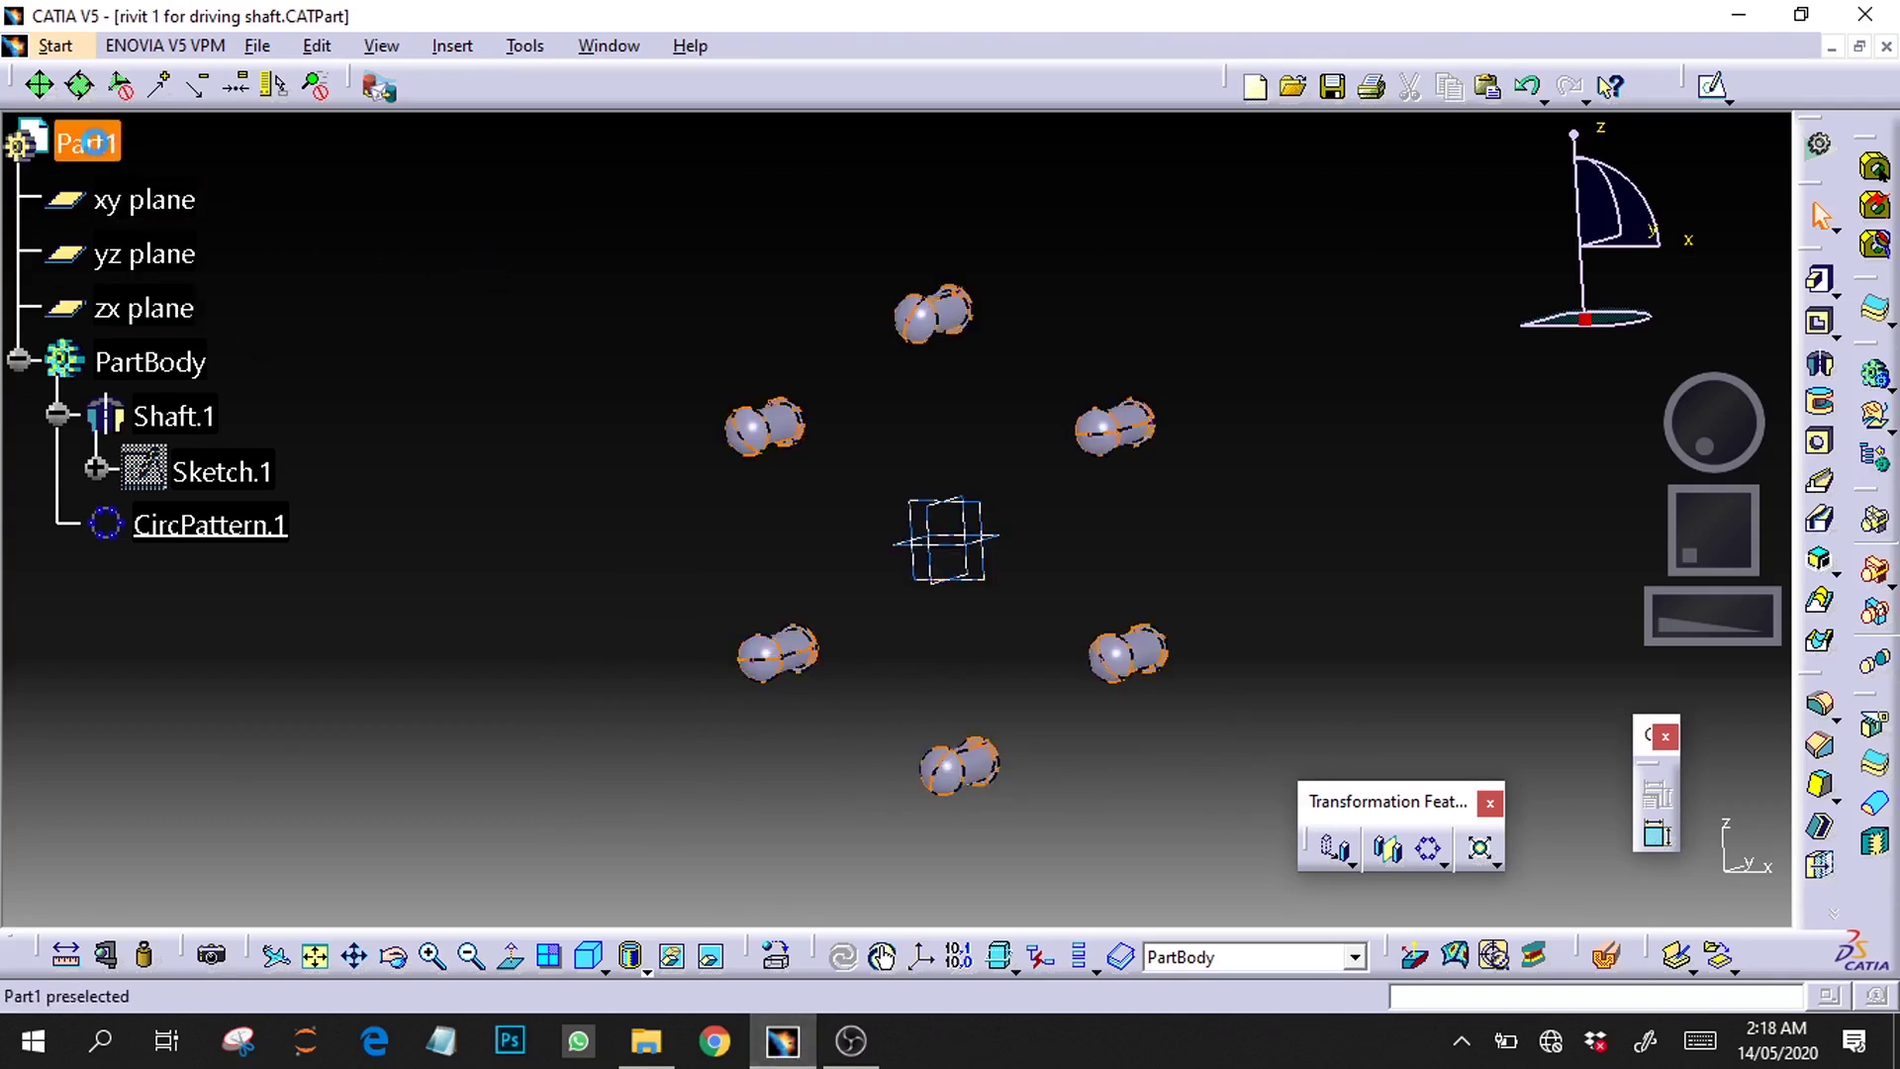
{"action": "right_click", "coordinate": [88, 144]}
{"action": "left_click", "coordinate": [200, 260]}
{"action": "double_click", "coordinate": [918, 390]}
{"action": "type", "text": "Rivits for driving shaft"}
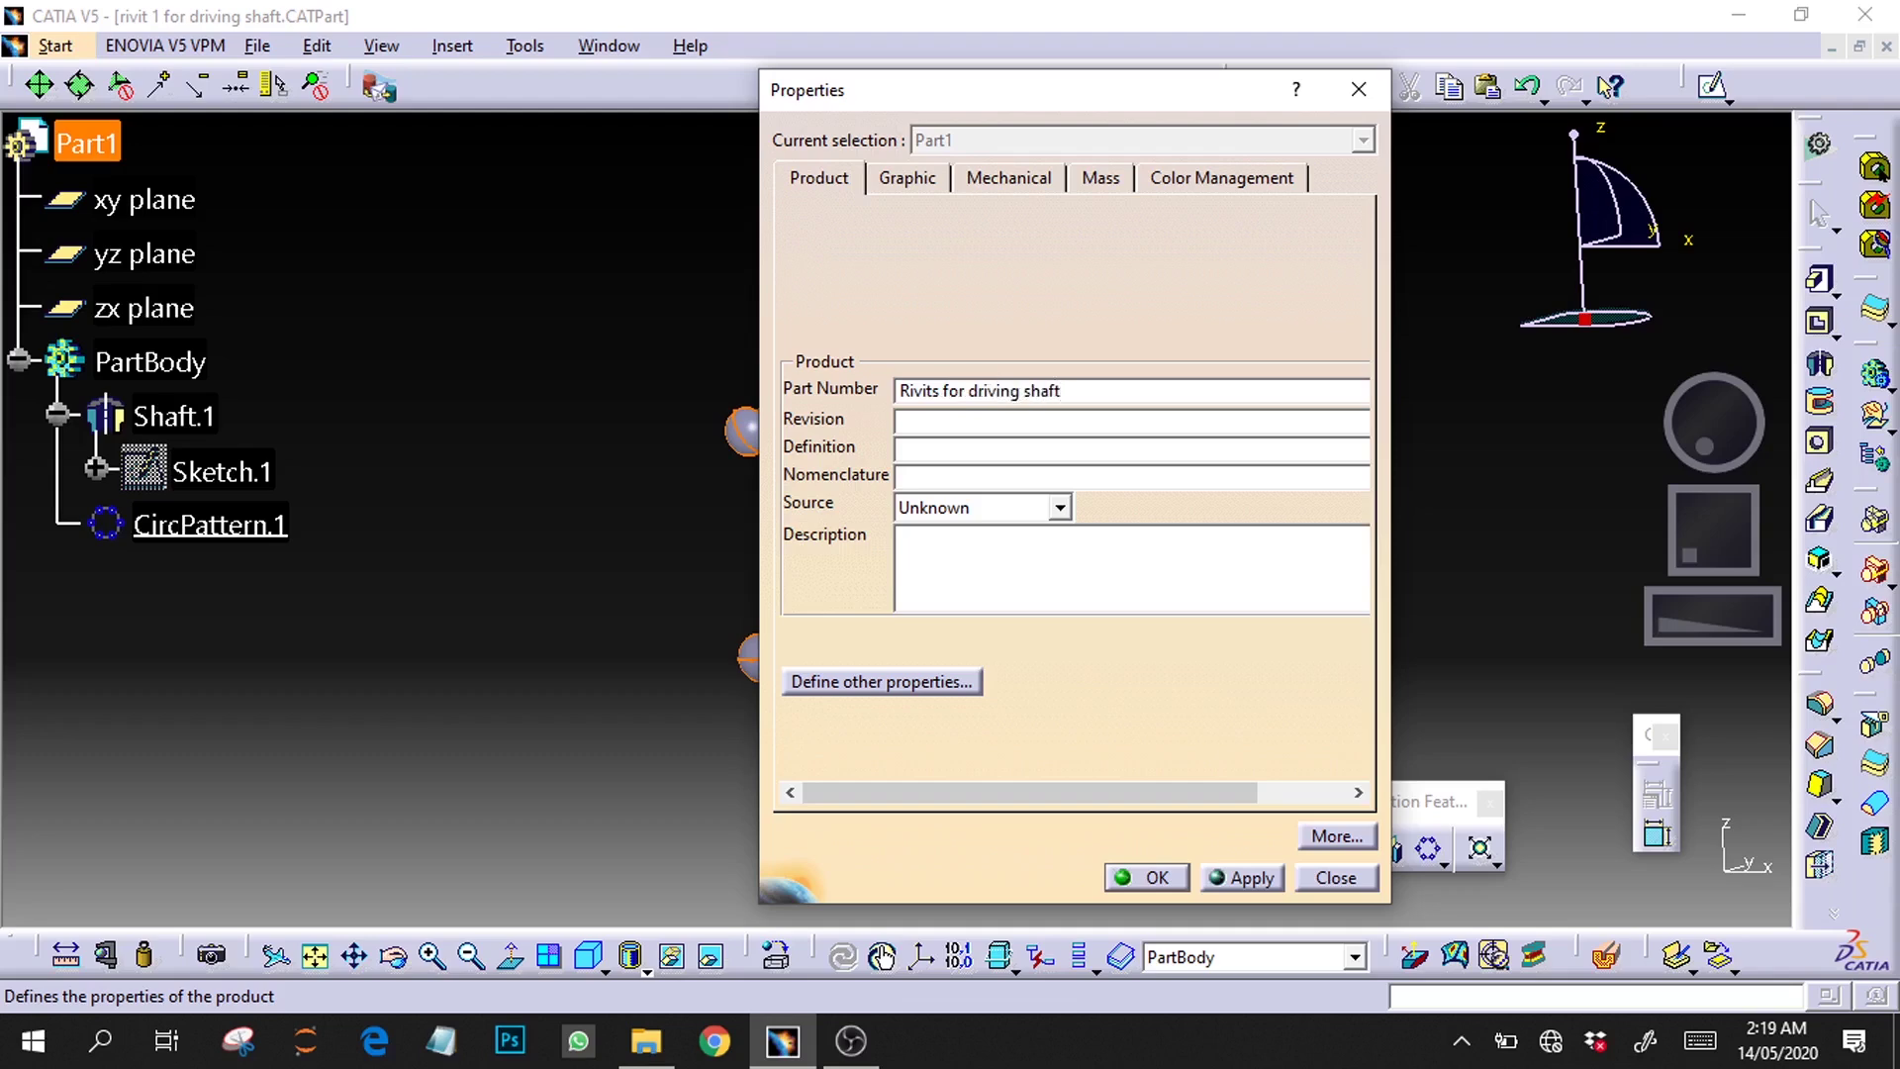
{"action": "left_click", "coordinate": [1242, 877]}
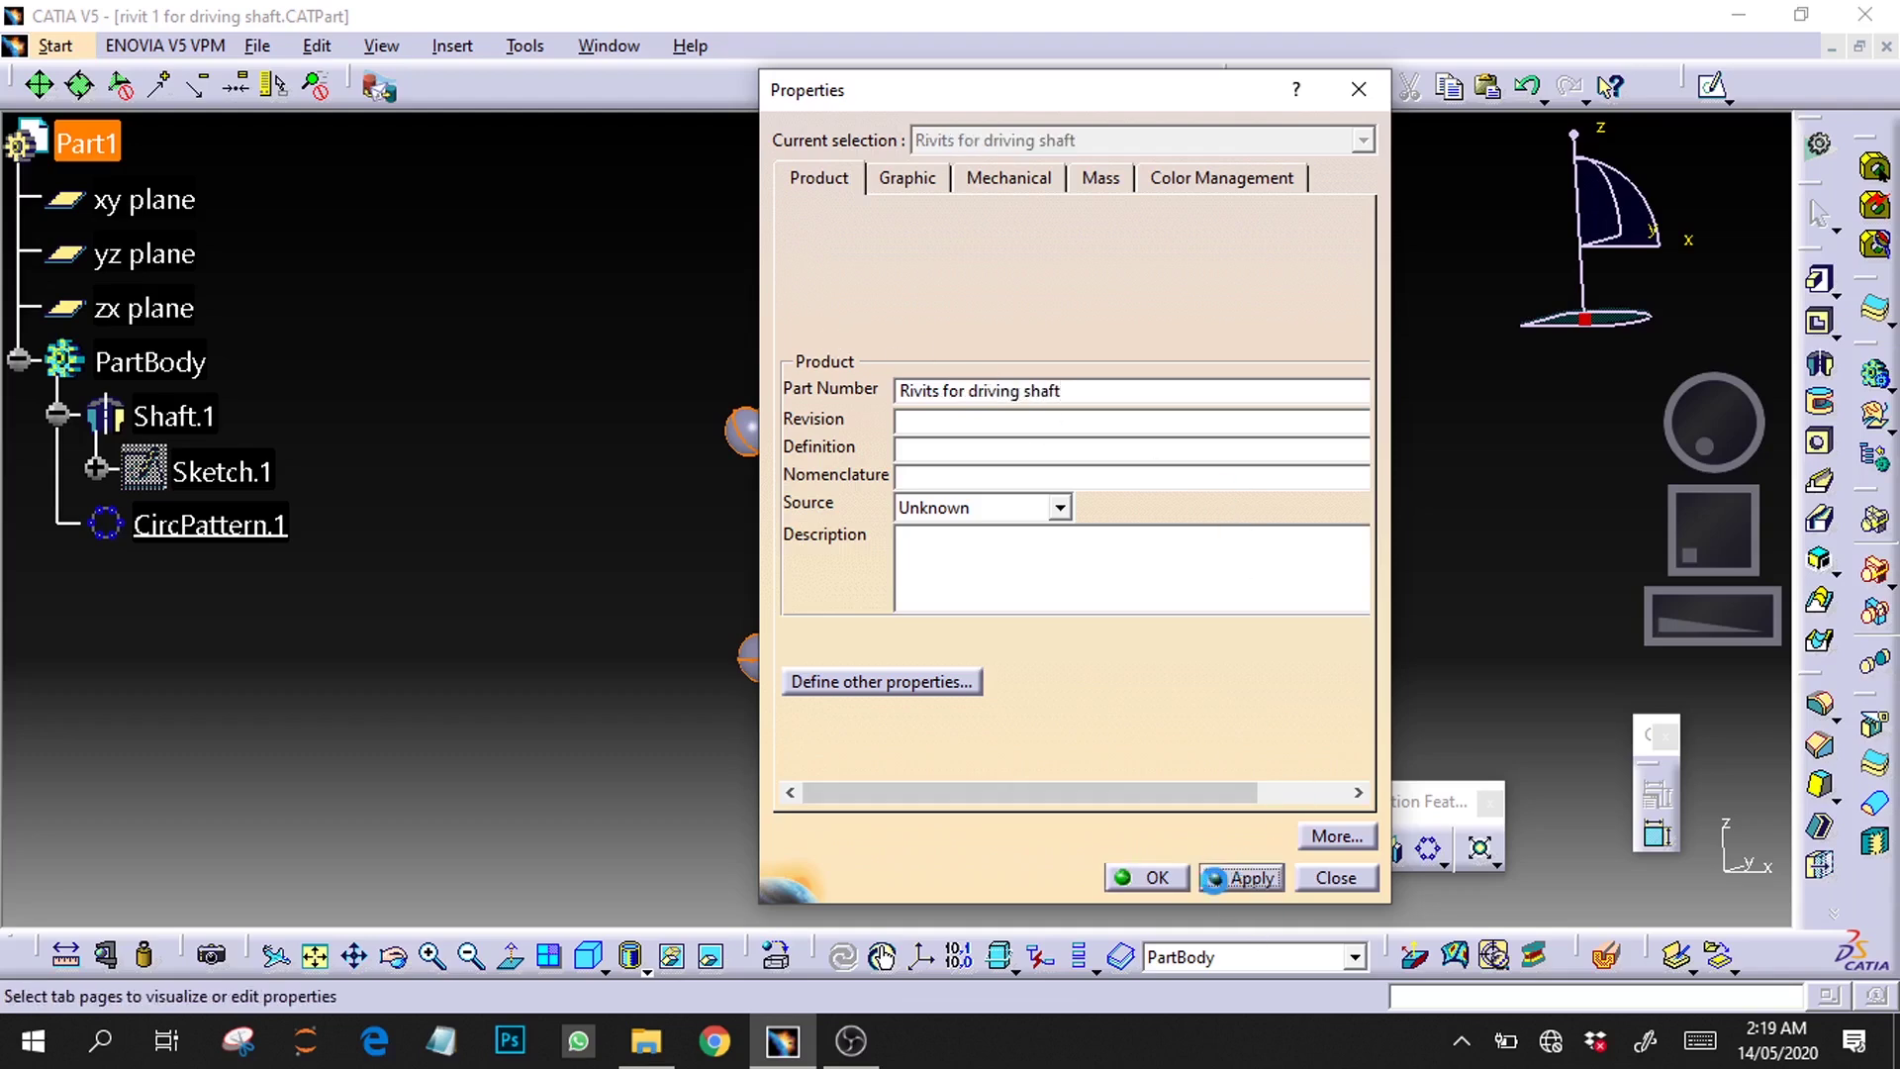
{"action": "left_click", "coordinate": [1157, 879]}
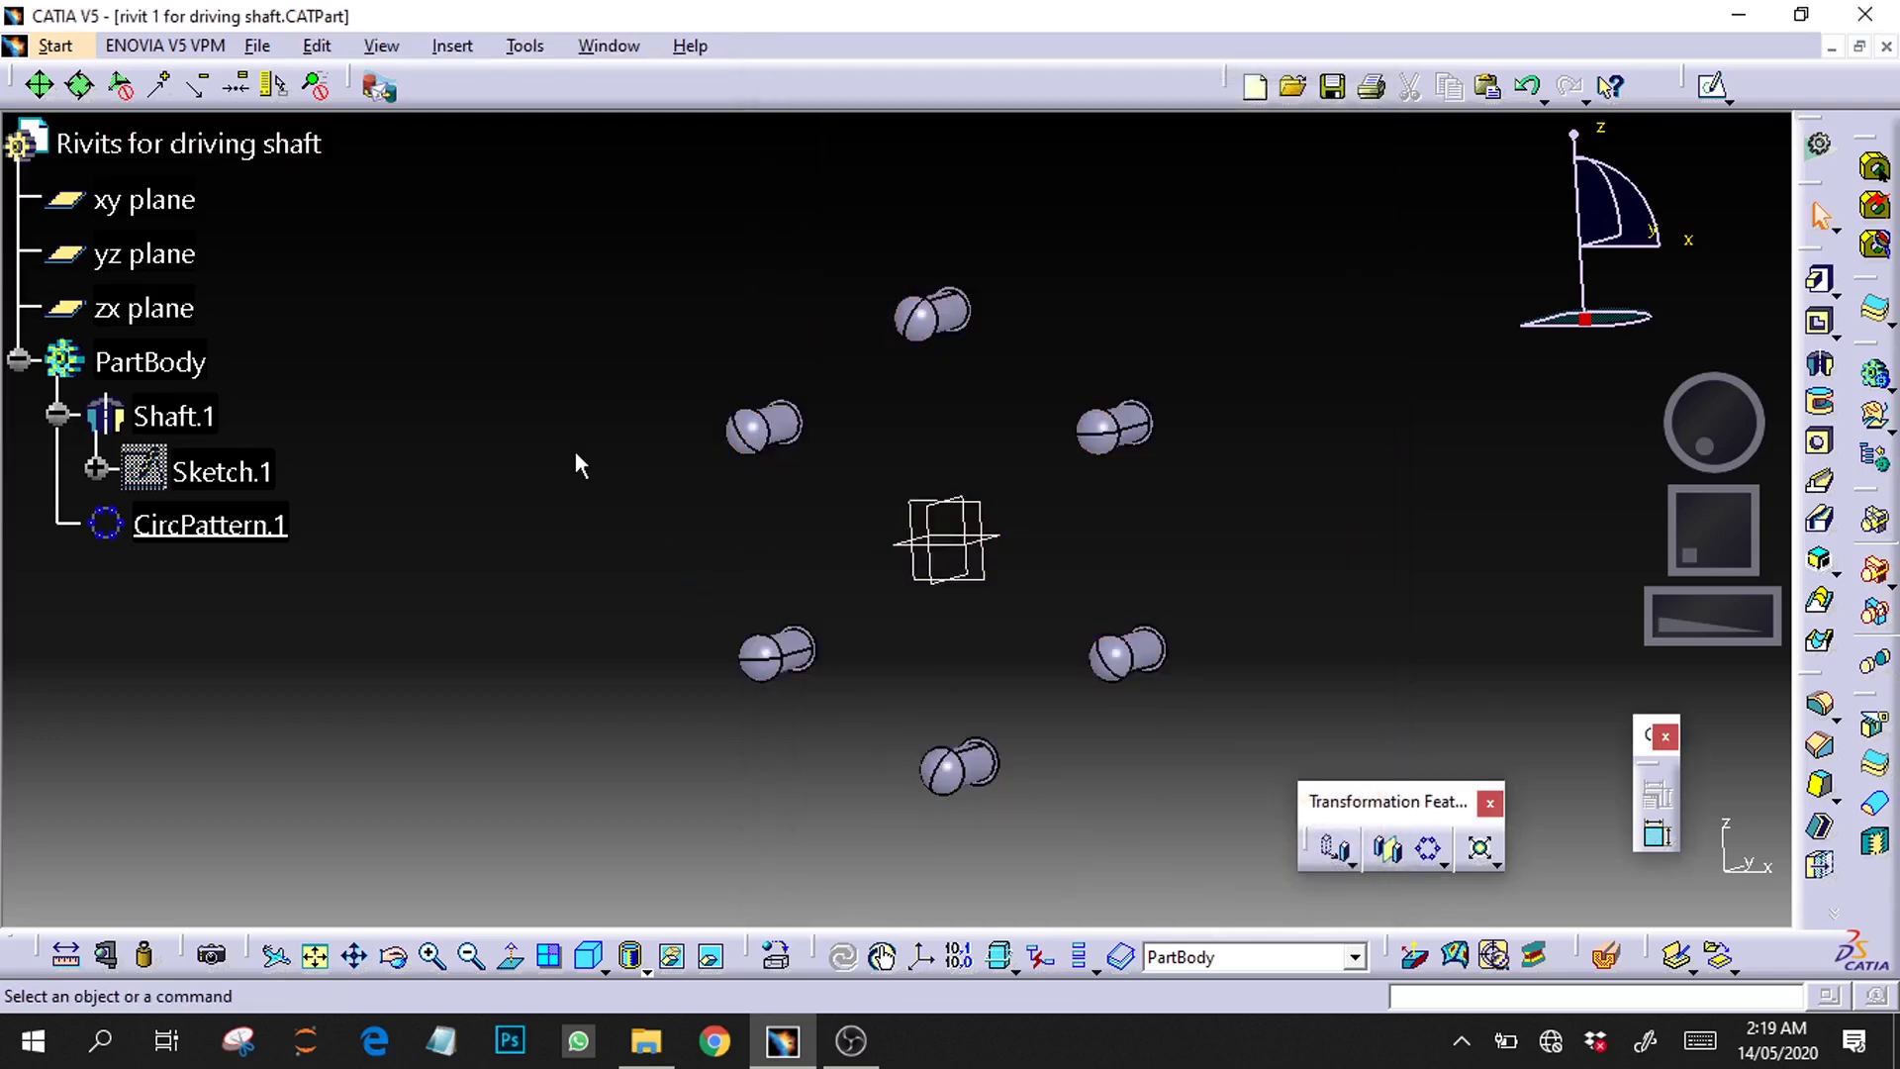
{"action": "key", "text": "ctrl+s"}
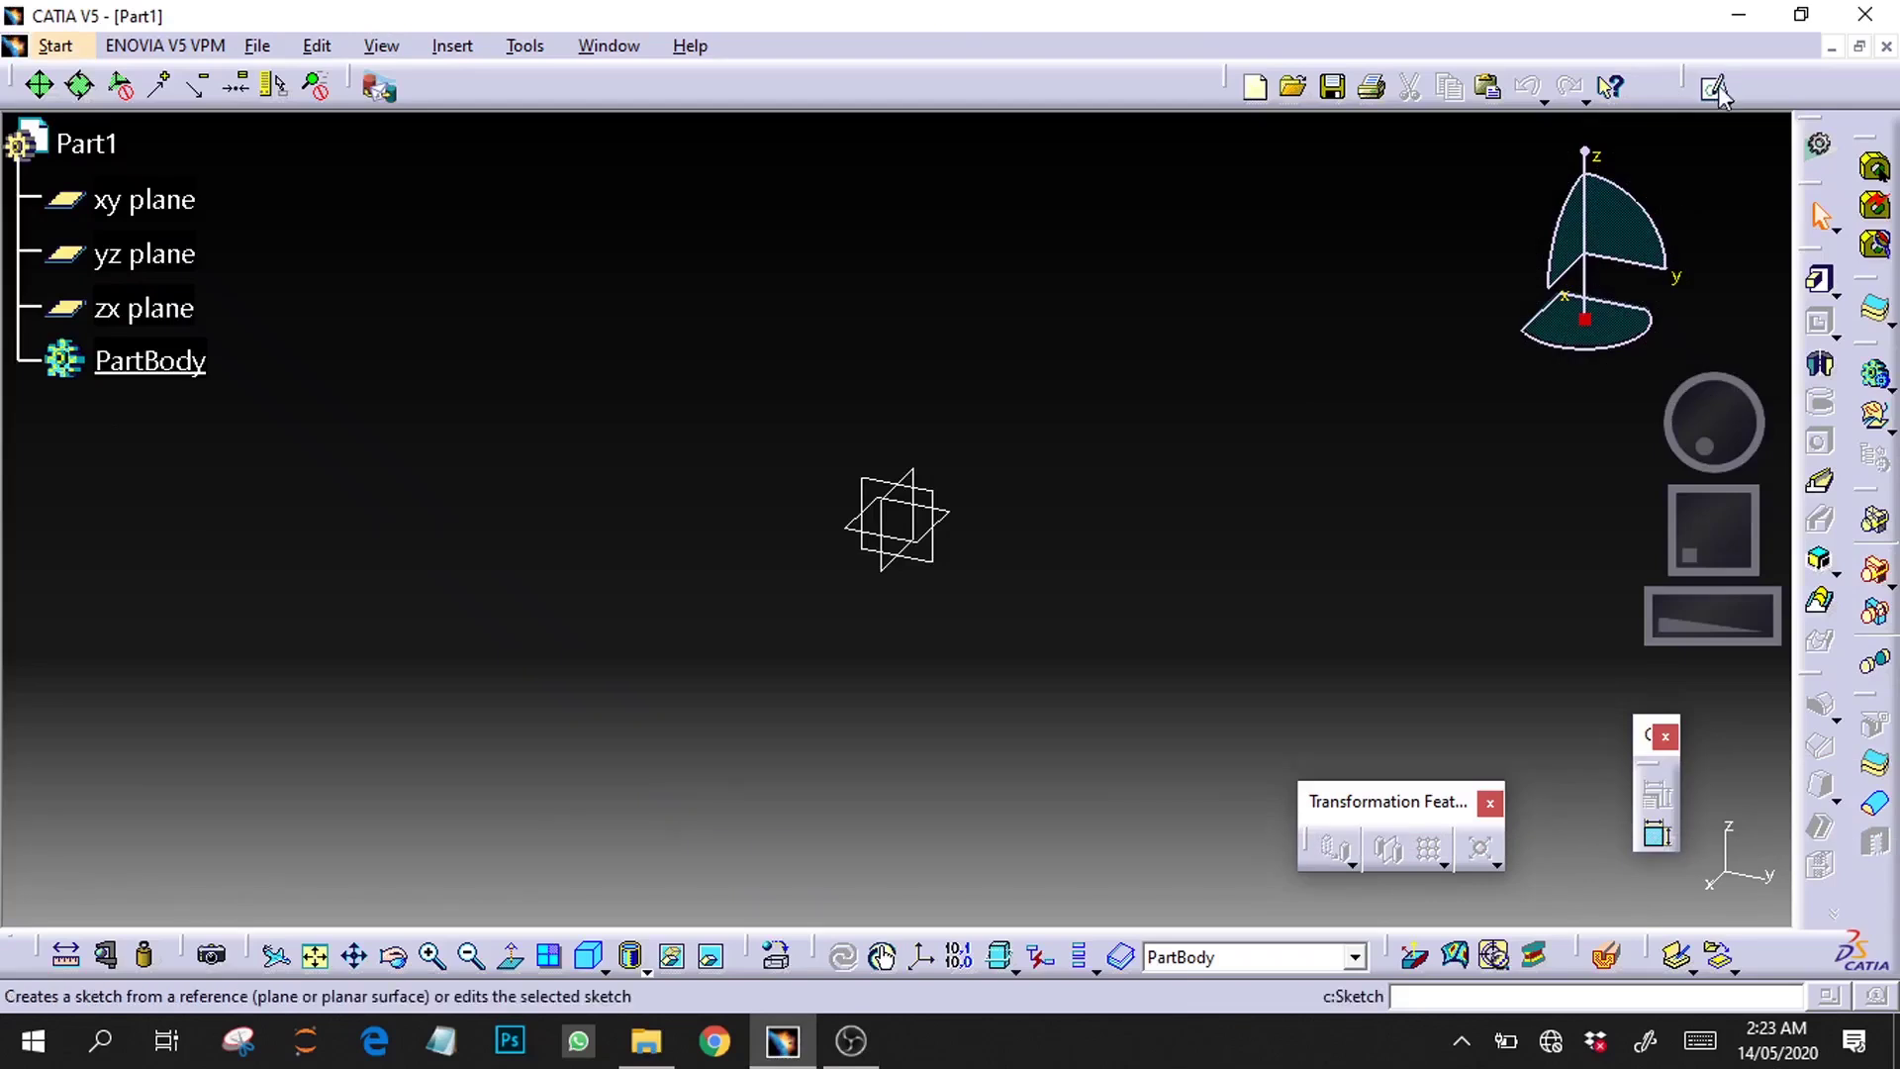
Step: Start a sketch on the yz plane of the new part and draw a vertical axis line about 116 mm from the V axis
{"action": "left_click", "coordinate": [1715, 87]}
{"action": "left_click", "coordinate": [948, 511]}
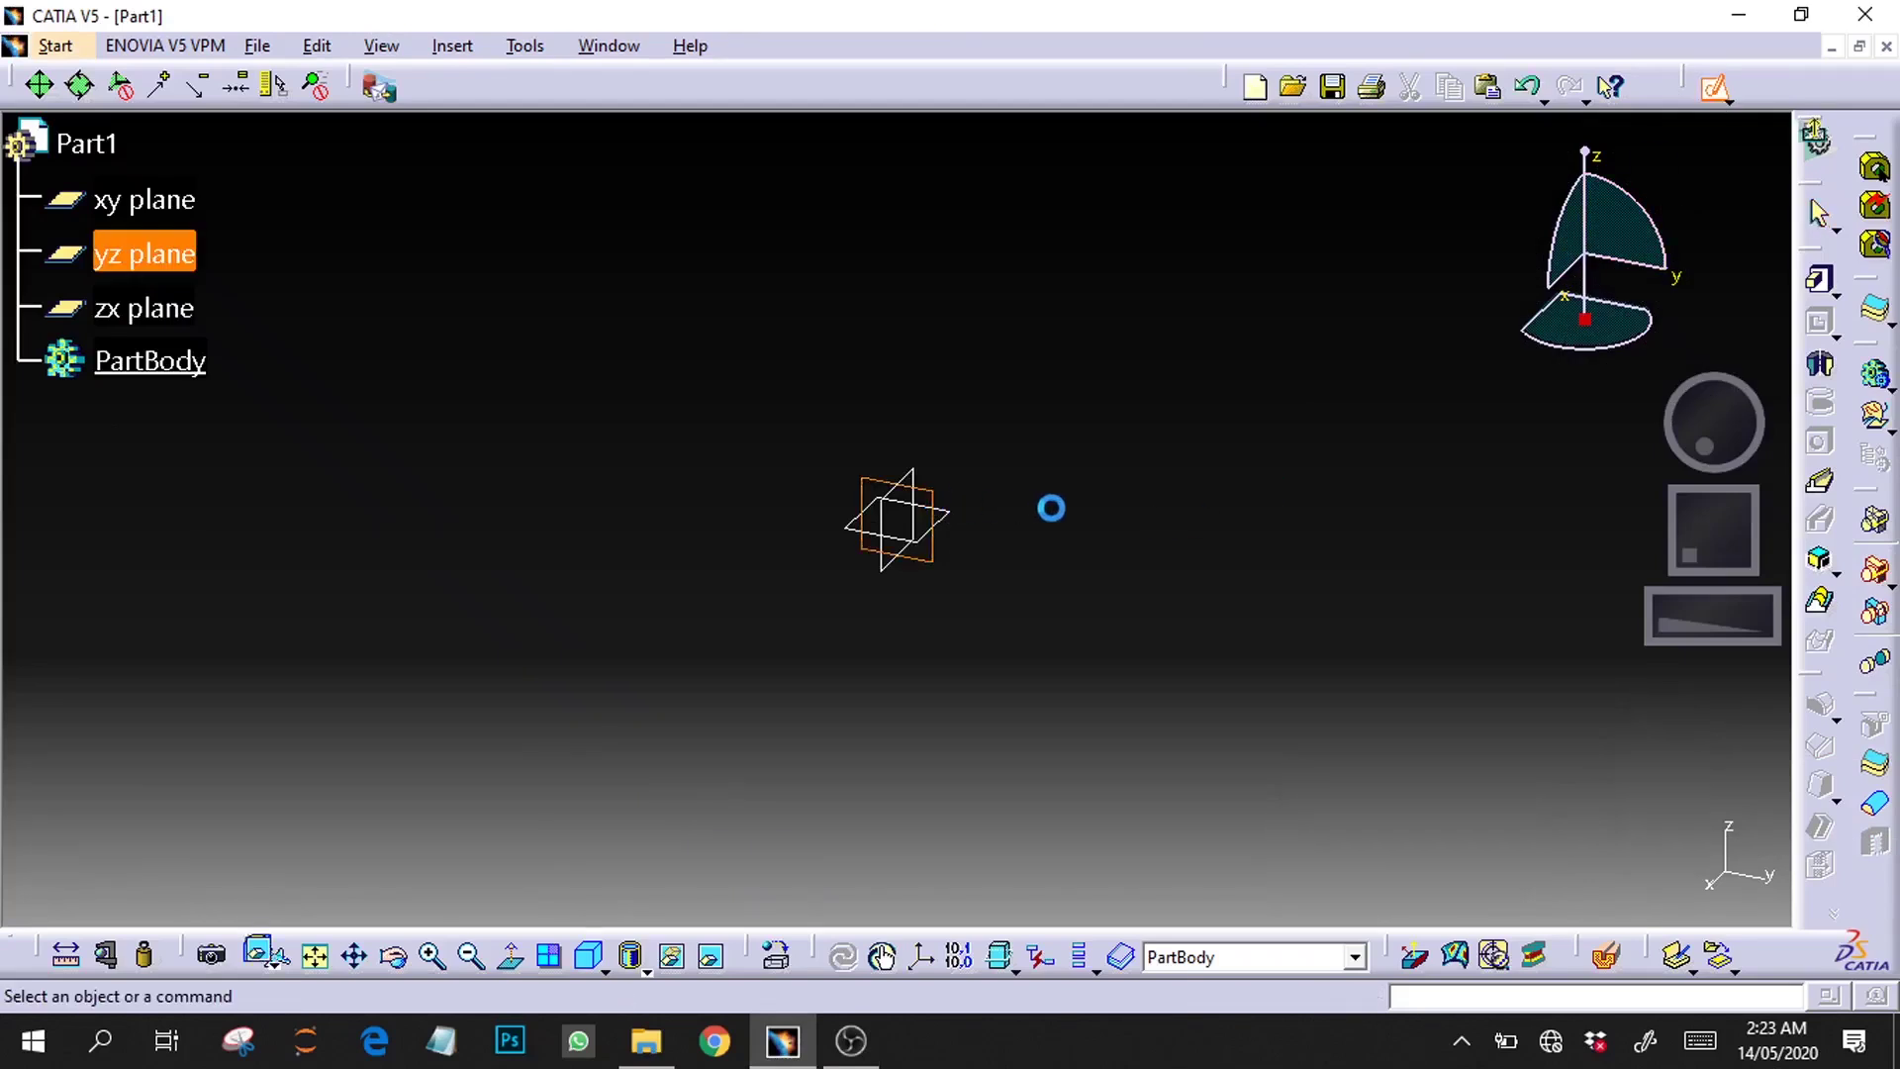
{"action": "left_click_drag", "start_coordinate": [1746, 550], "coordinate": [1739, 576]}
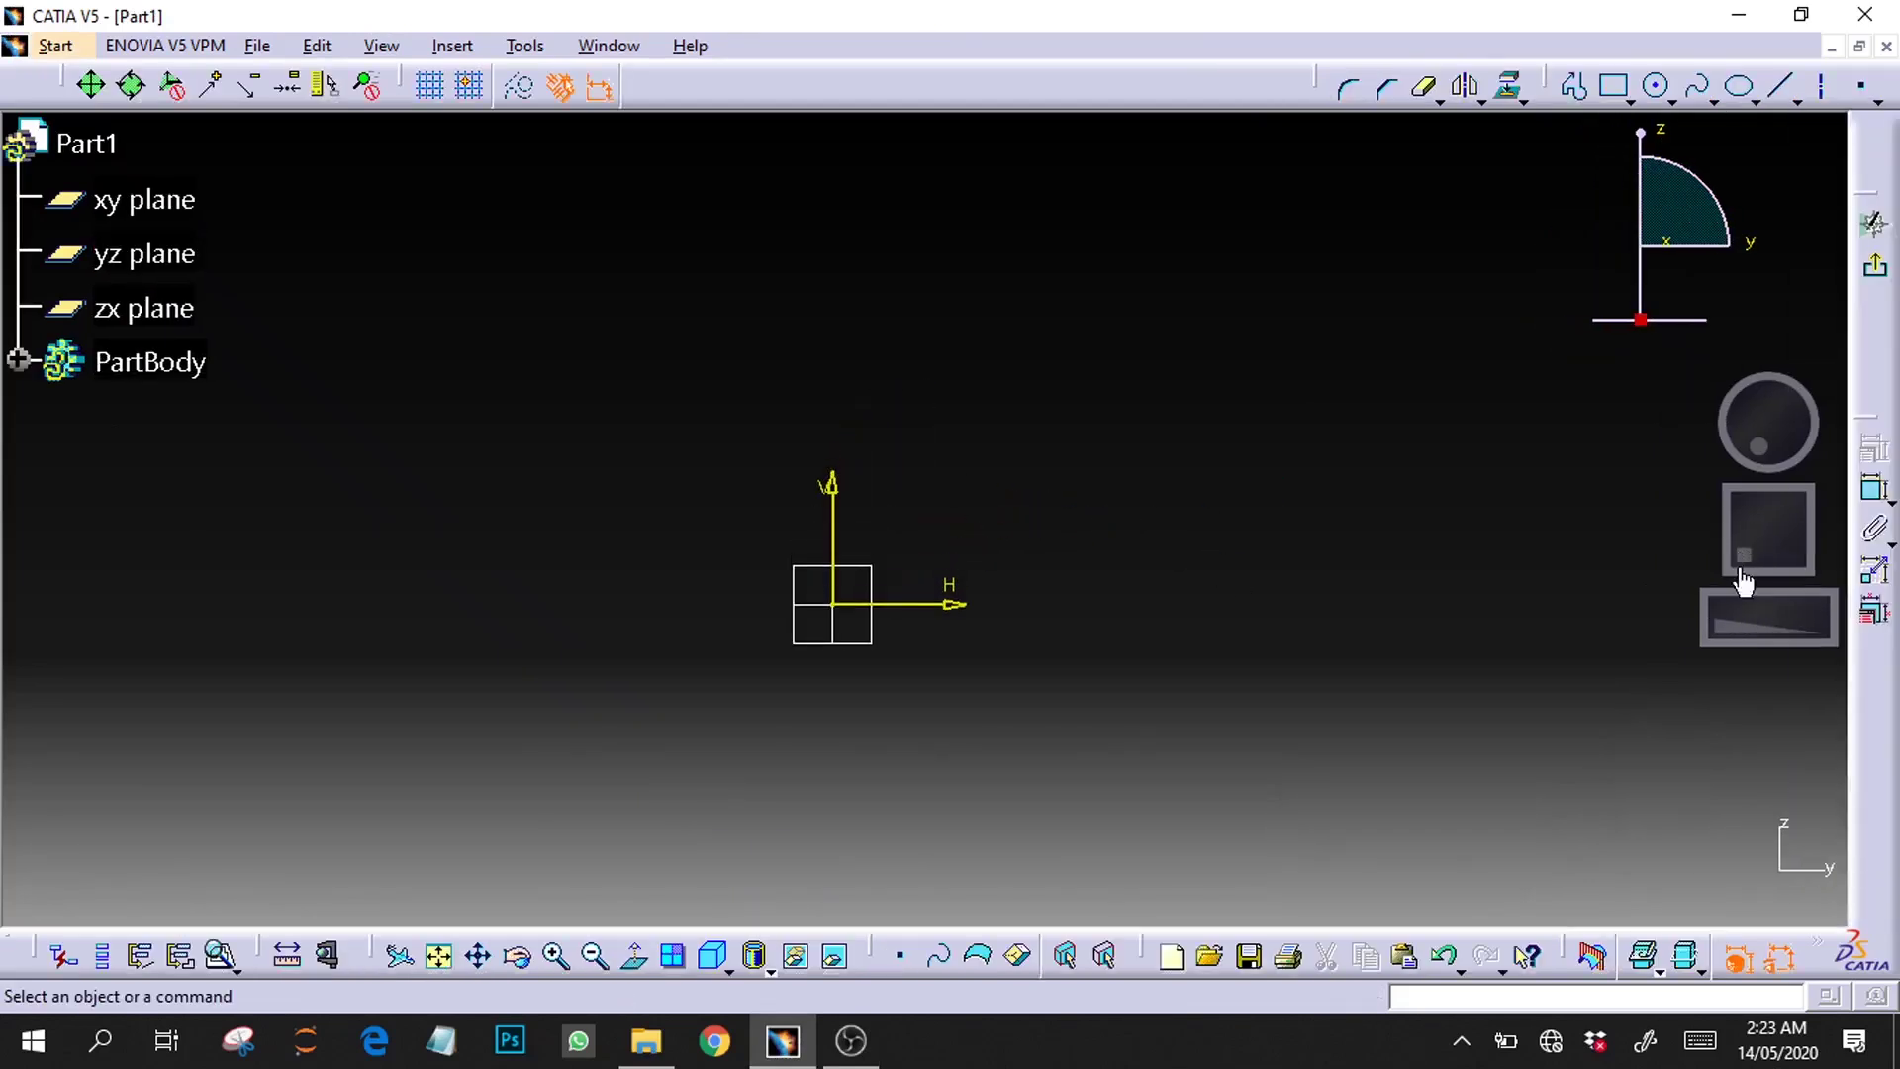
{"action": "left_click", "coordinate": [1823, 89]}
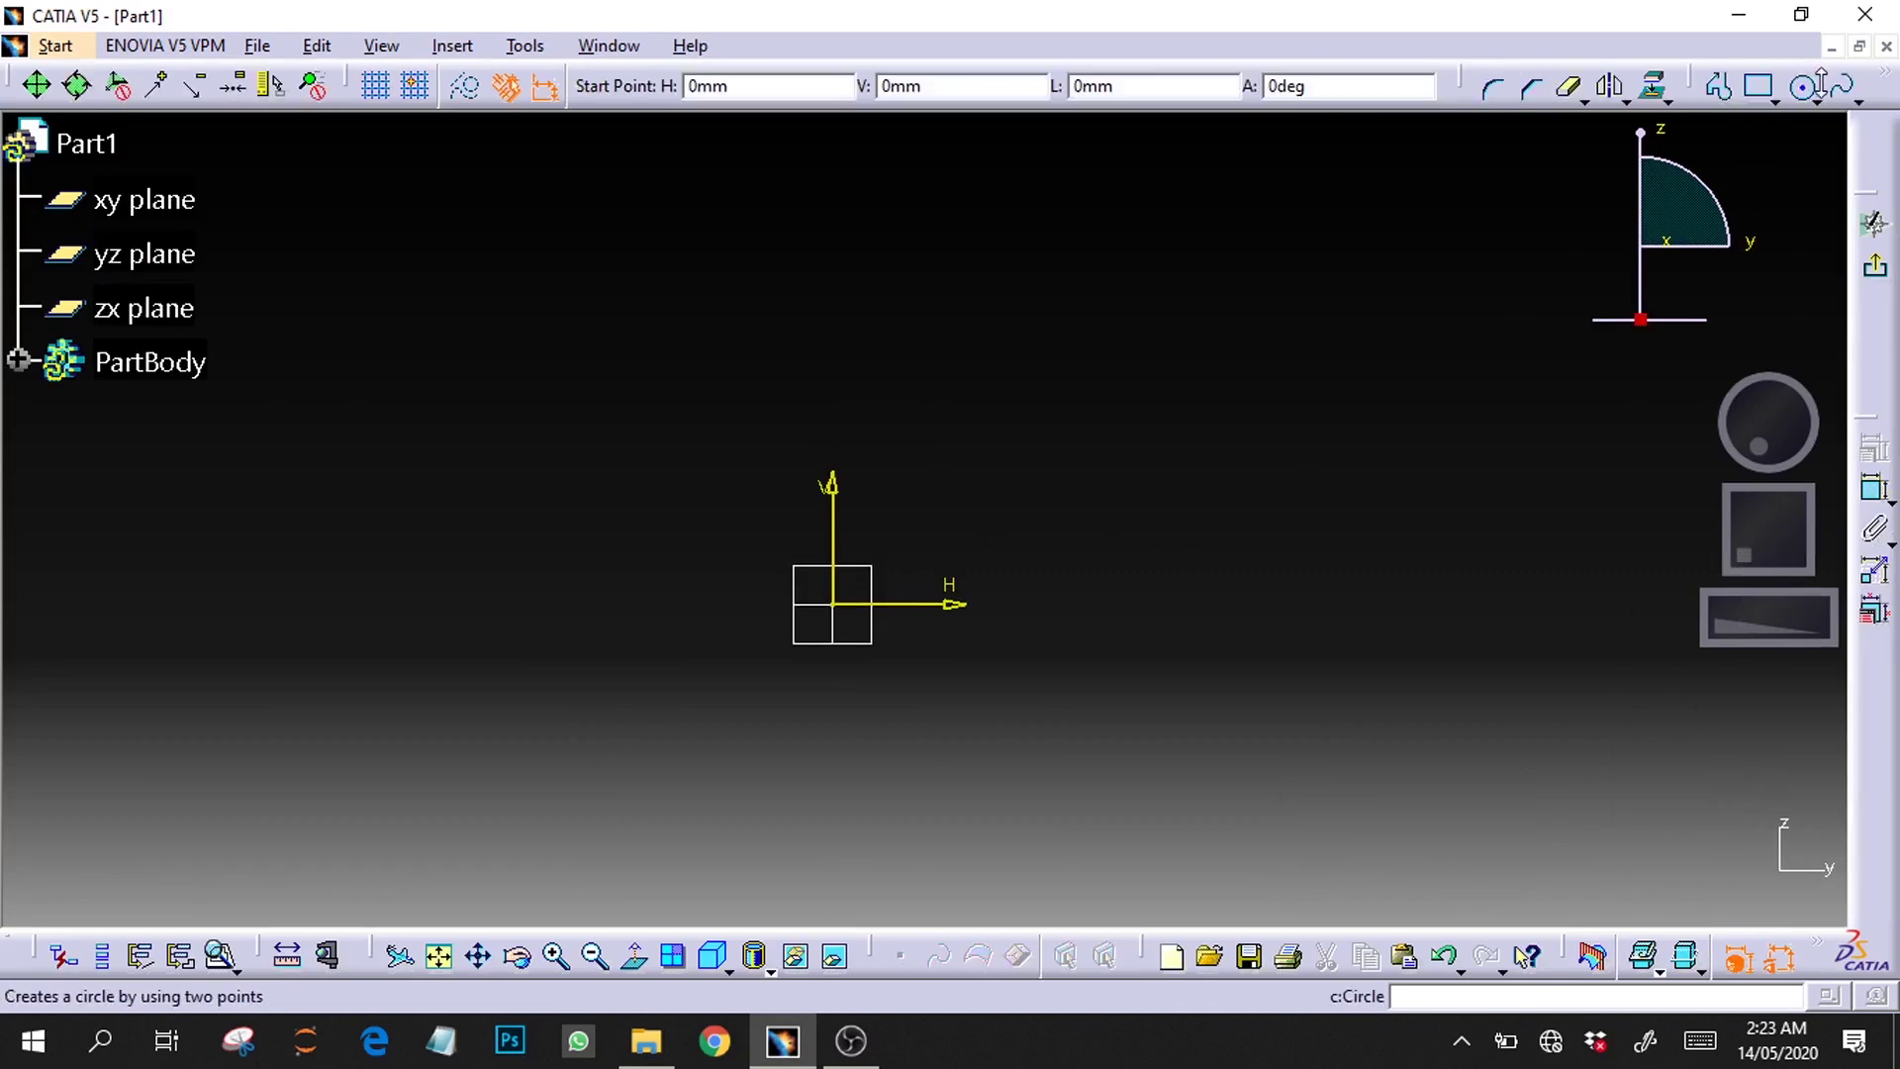
{"action": "left_click", "coordinate": [1225, 352]}
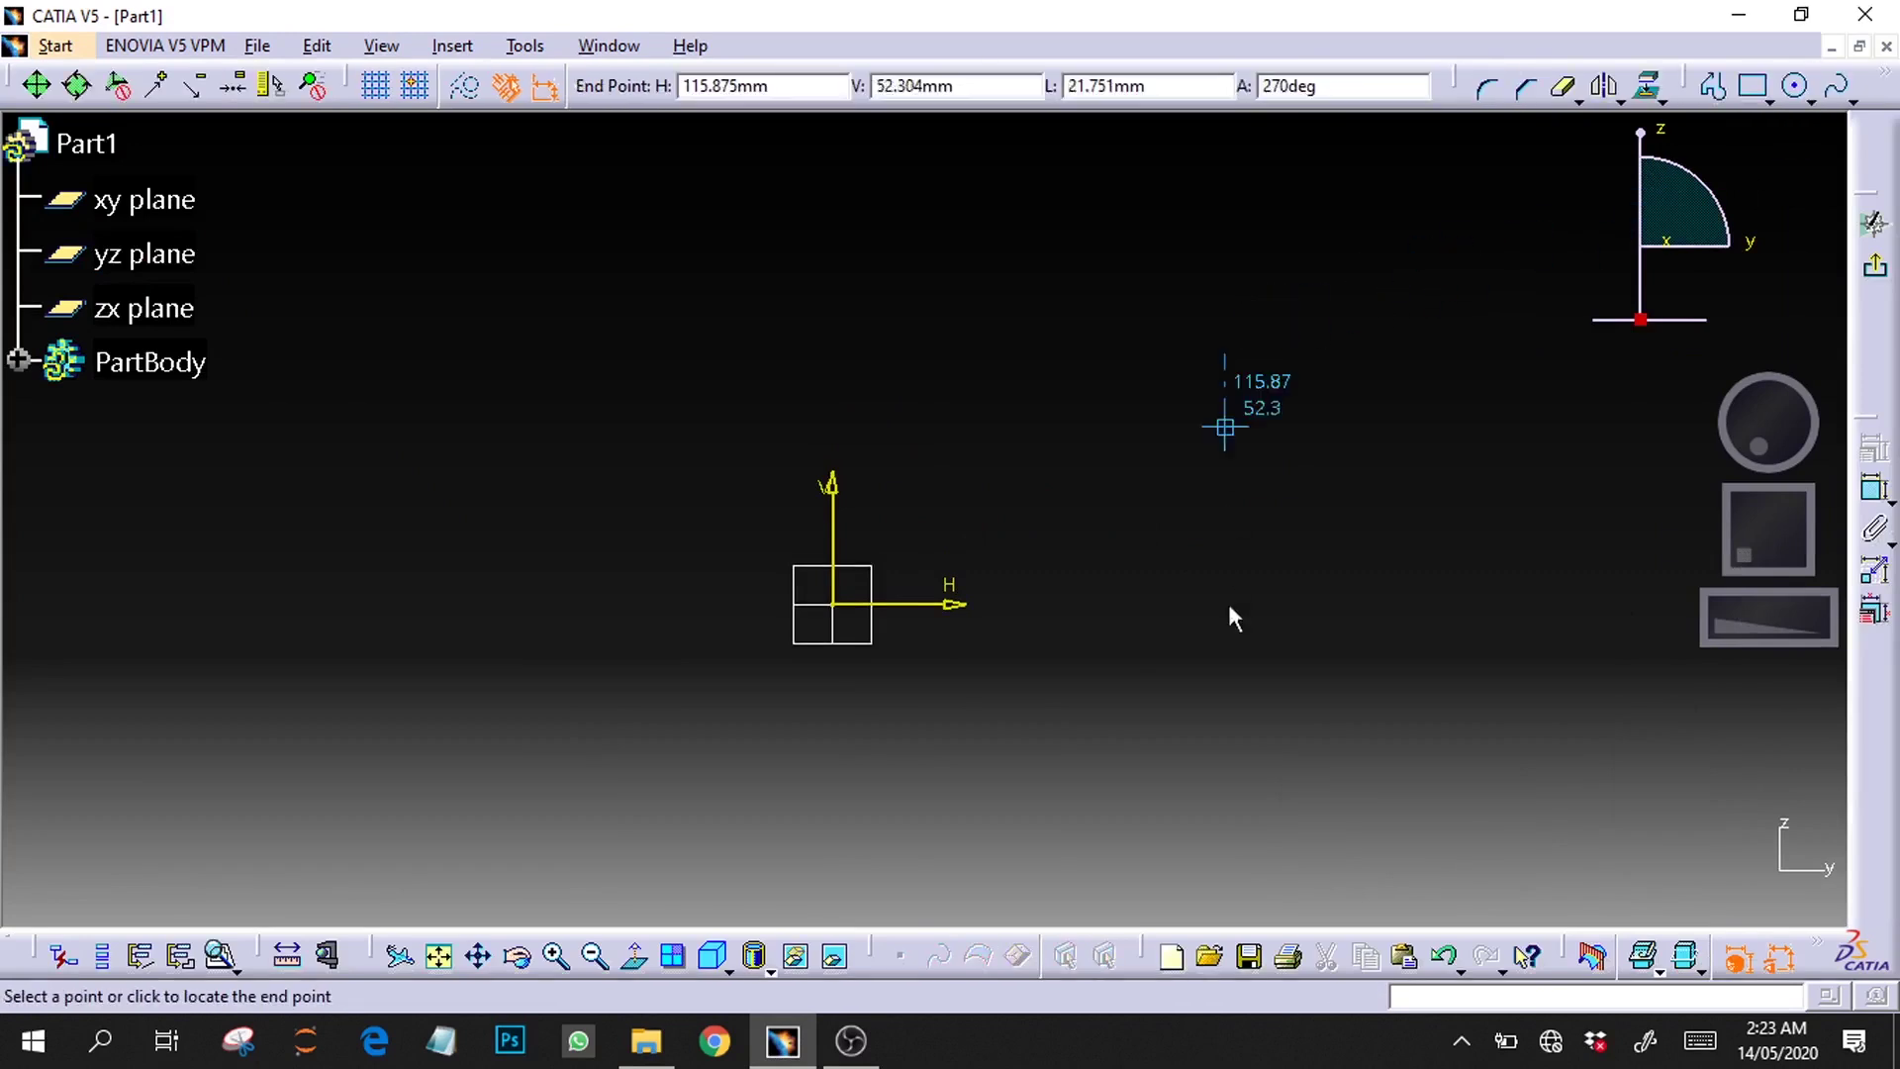
{"action": "left_click", "coordinate": [1226, 797]}
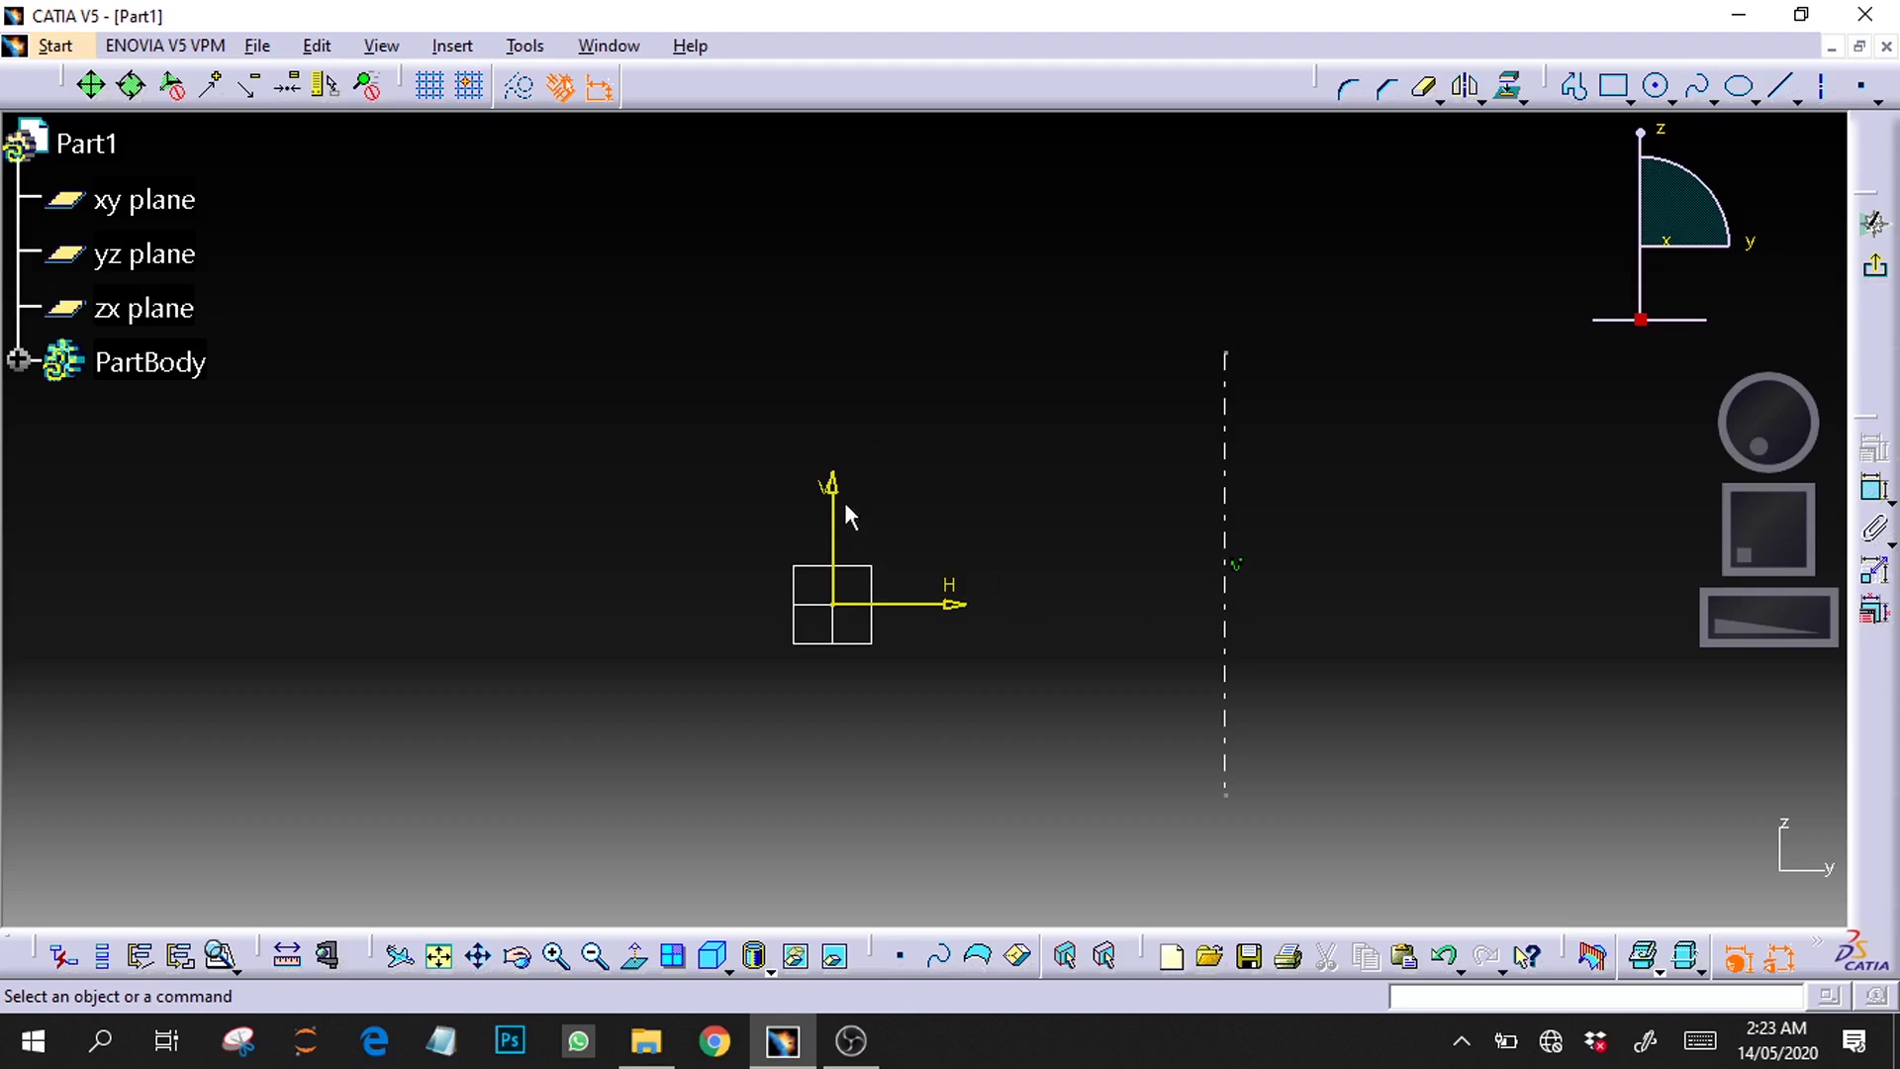
Step: Constrain the distance between the vertical axis line and the sketch's V axis to 98 mm
{"action": "left_click", "coordinate": [1235, 412]}
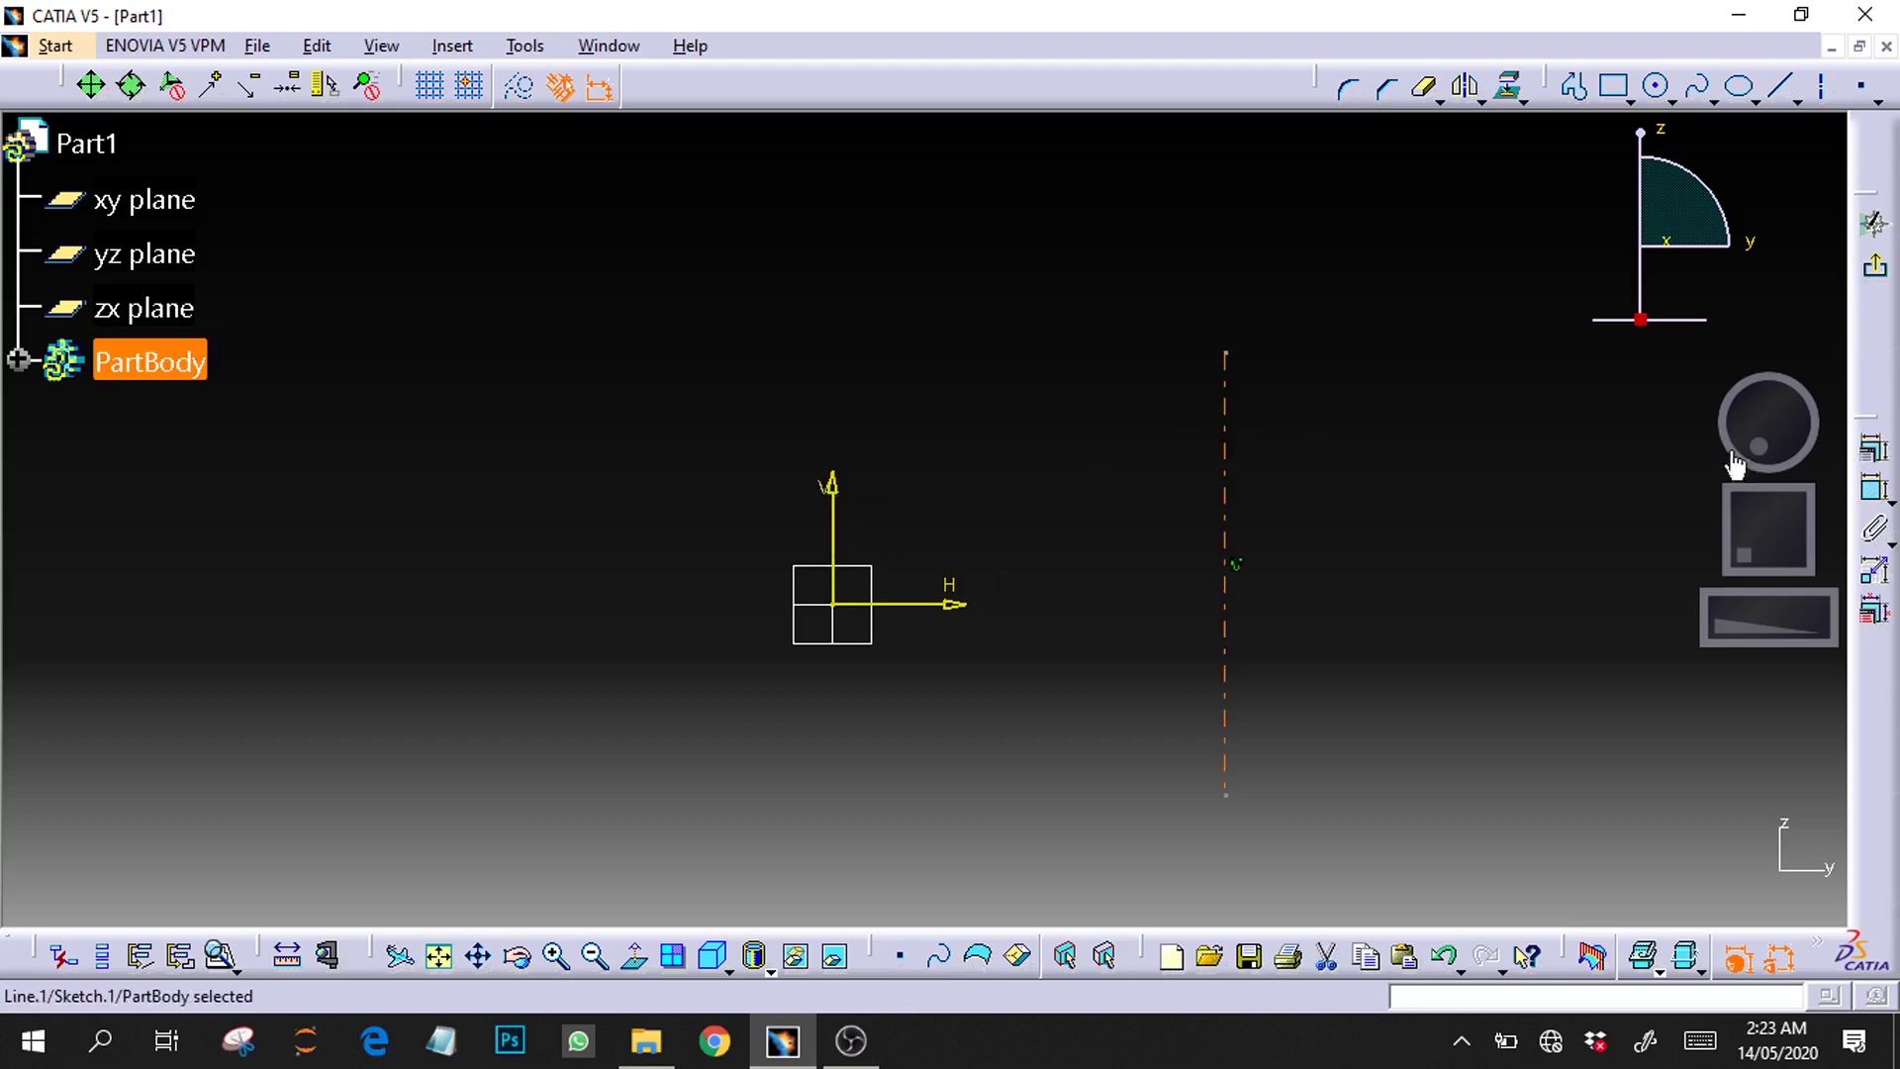
{"action": "left_click", "coordinate": [1873, 488]}
{"action": "left_click", "coordinate": [833, 490]}
{"action": "left_click", "coordinate": [1041, 203]}
{"action": "double_click", "coordinate": [1029, 198]}
{"action": "type", "text": "98"}
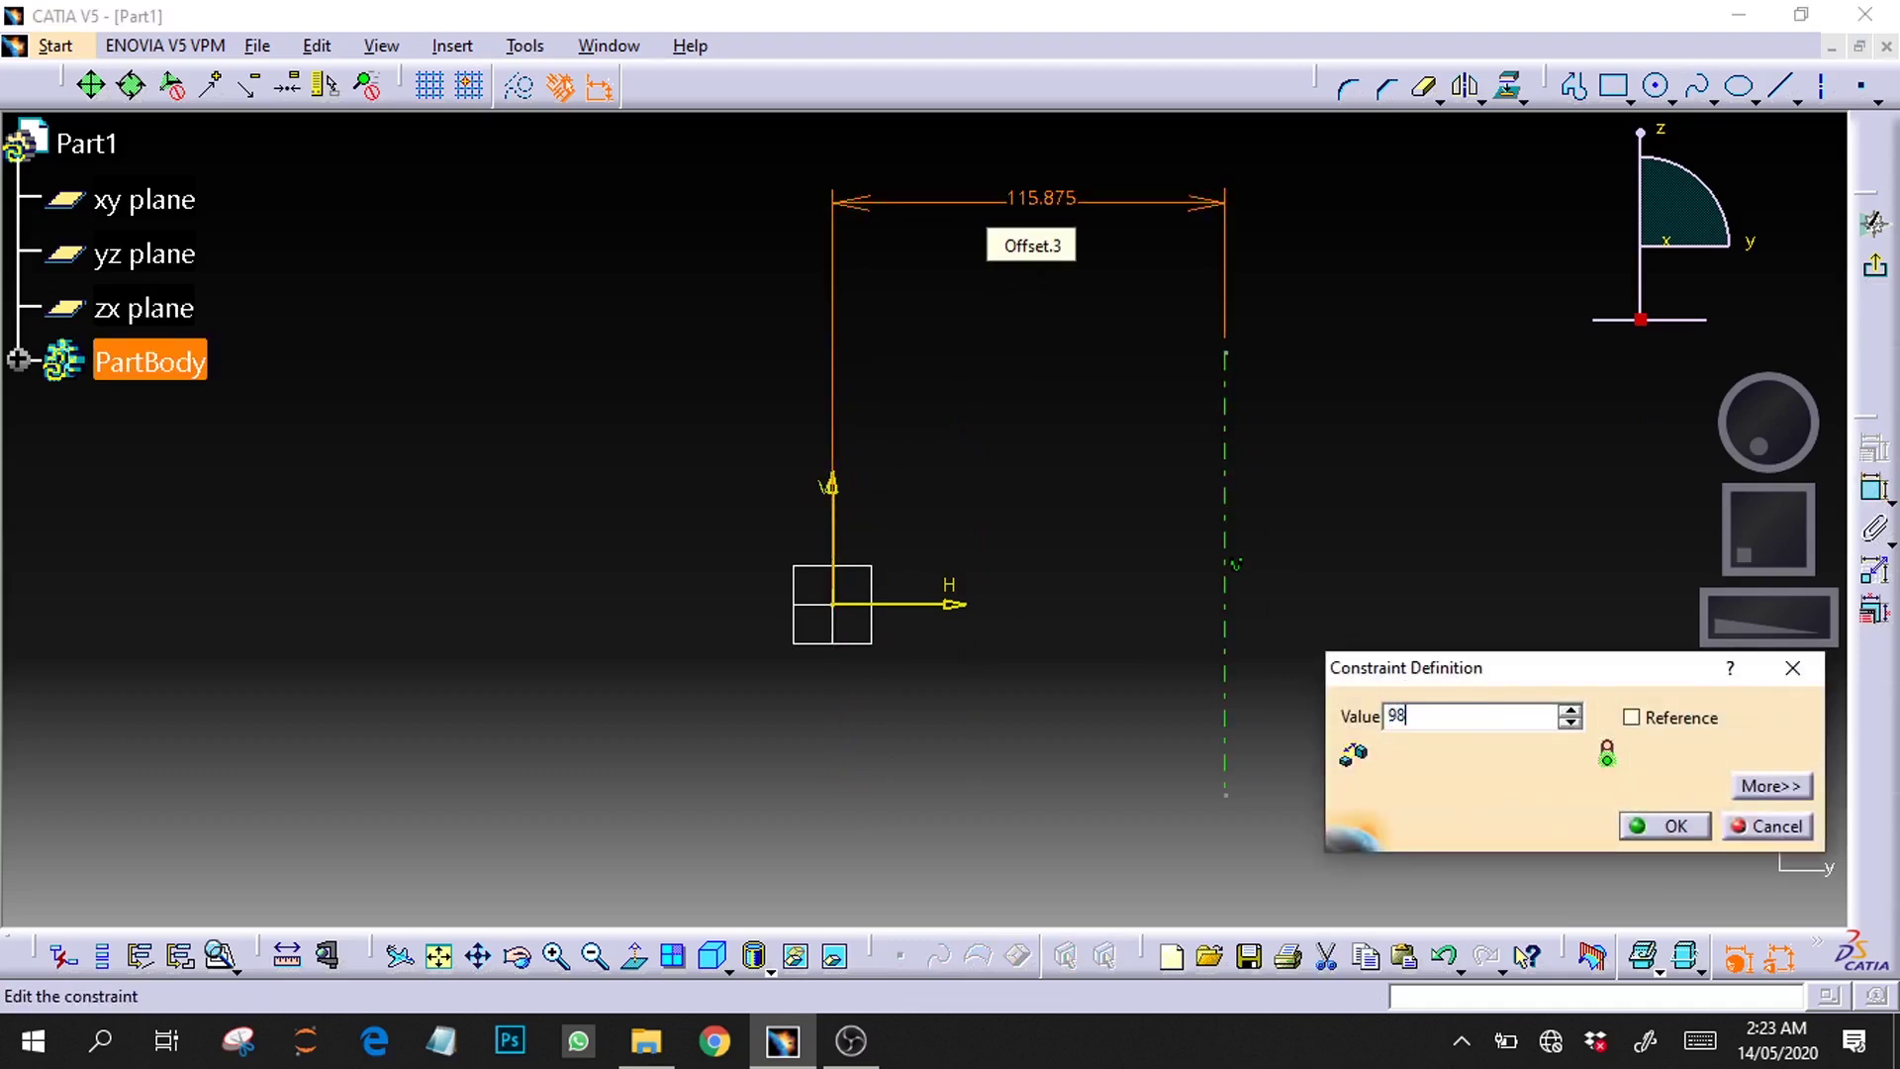
{"action": "key", "text": "Return"}
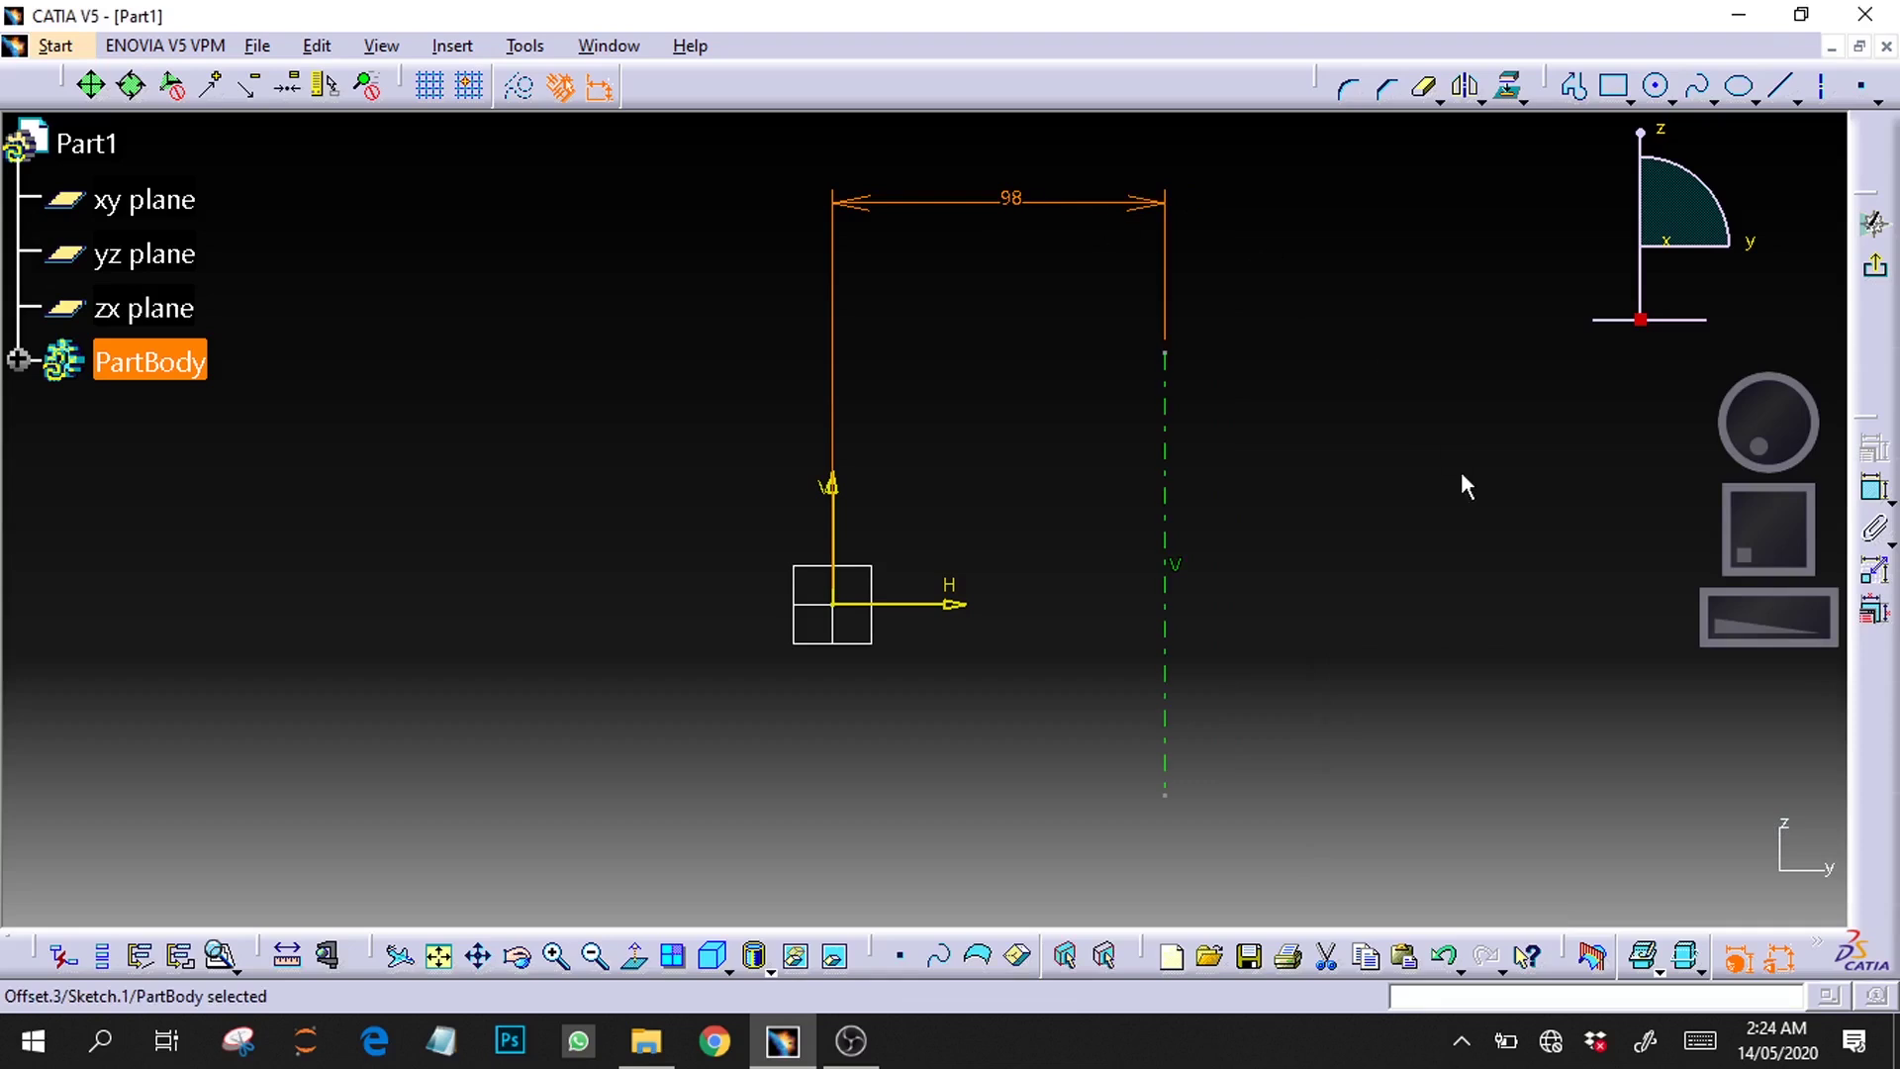
{"action": "left_click", "coordinate": [1464, 485]}
Step: Draw a vertical line about 37 mm long crossing the H direction, on the outer side of the axis line
{"action": "left_click", "coordinate": [1778, 87]}
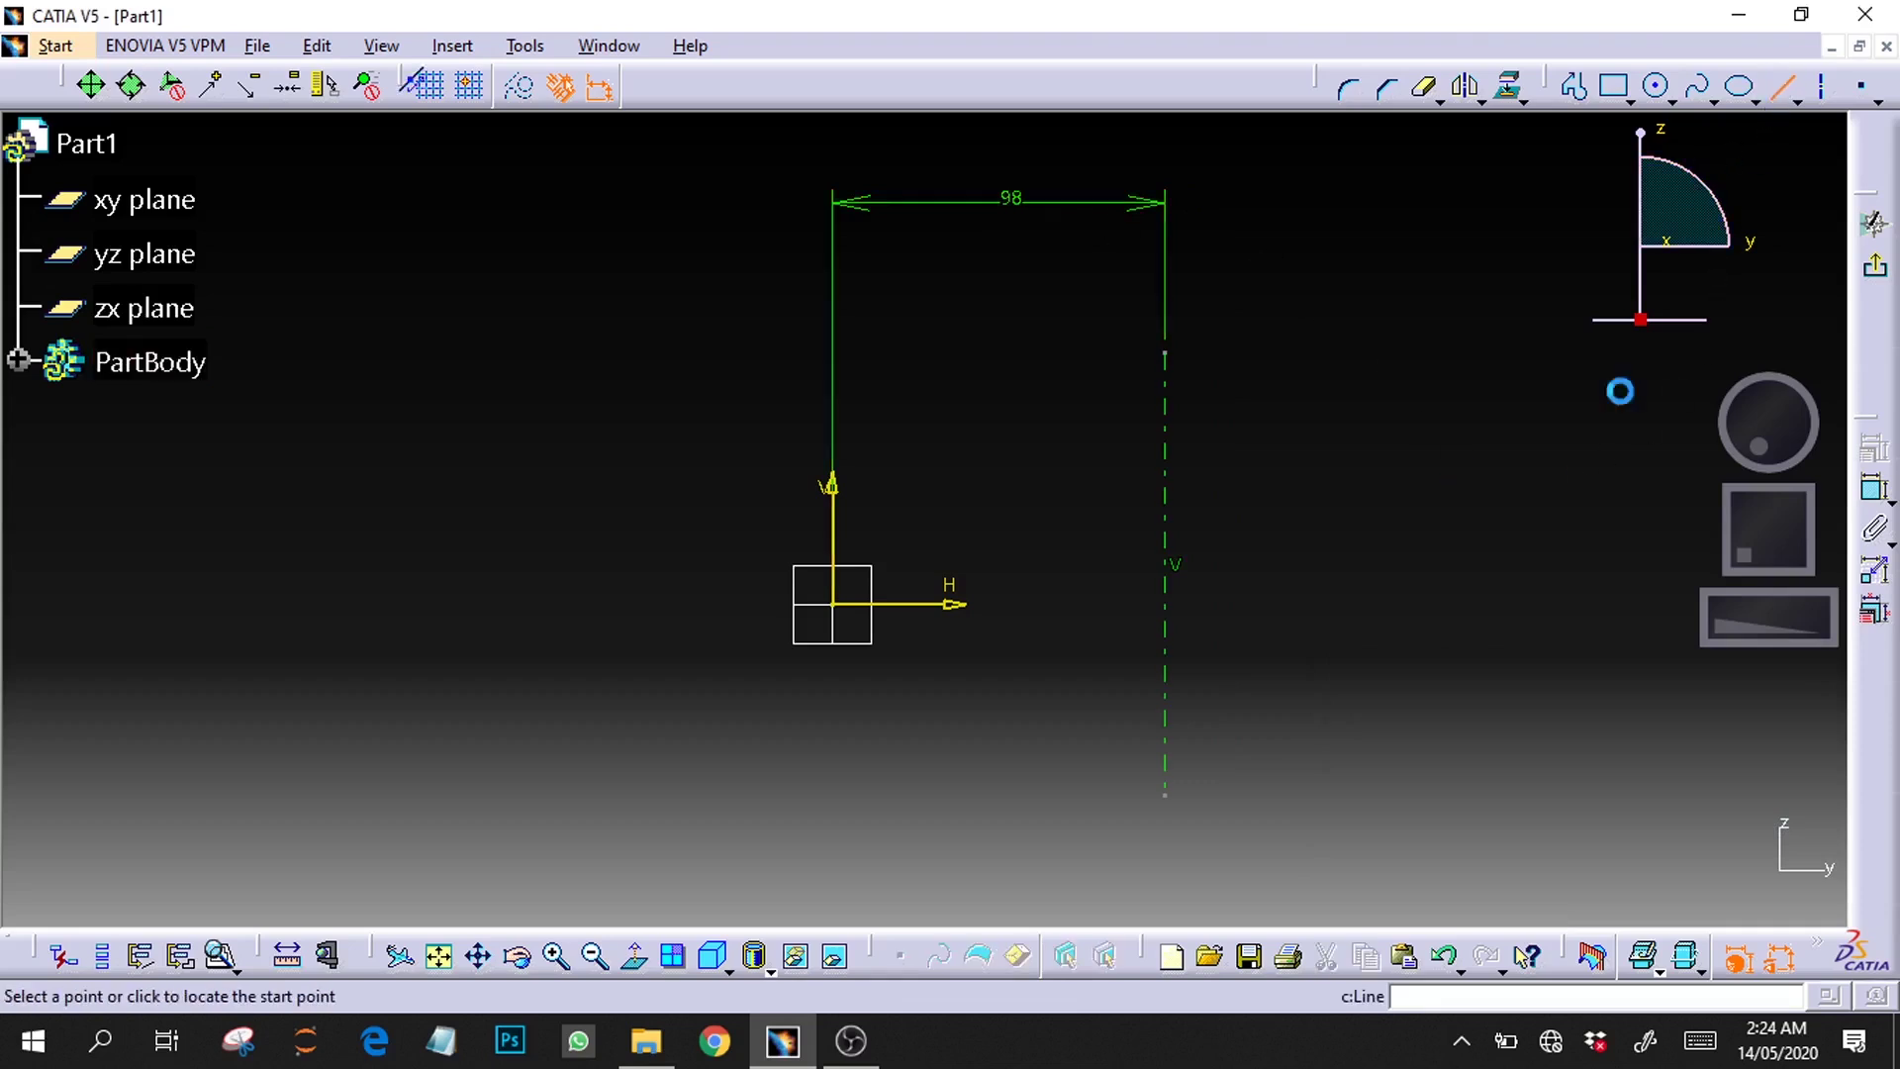
{"action": "left_click", "coordinate": [1237, 531]}
{"action": "left_click", "coordinate": [1237, 663]}
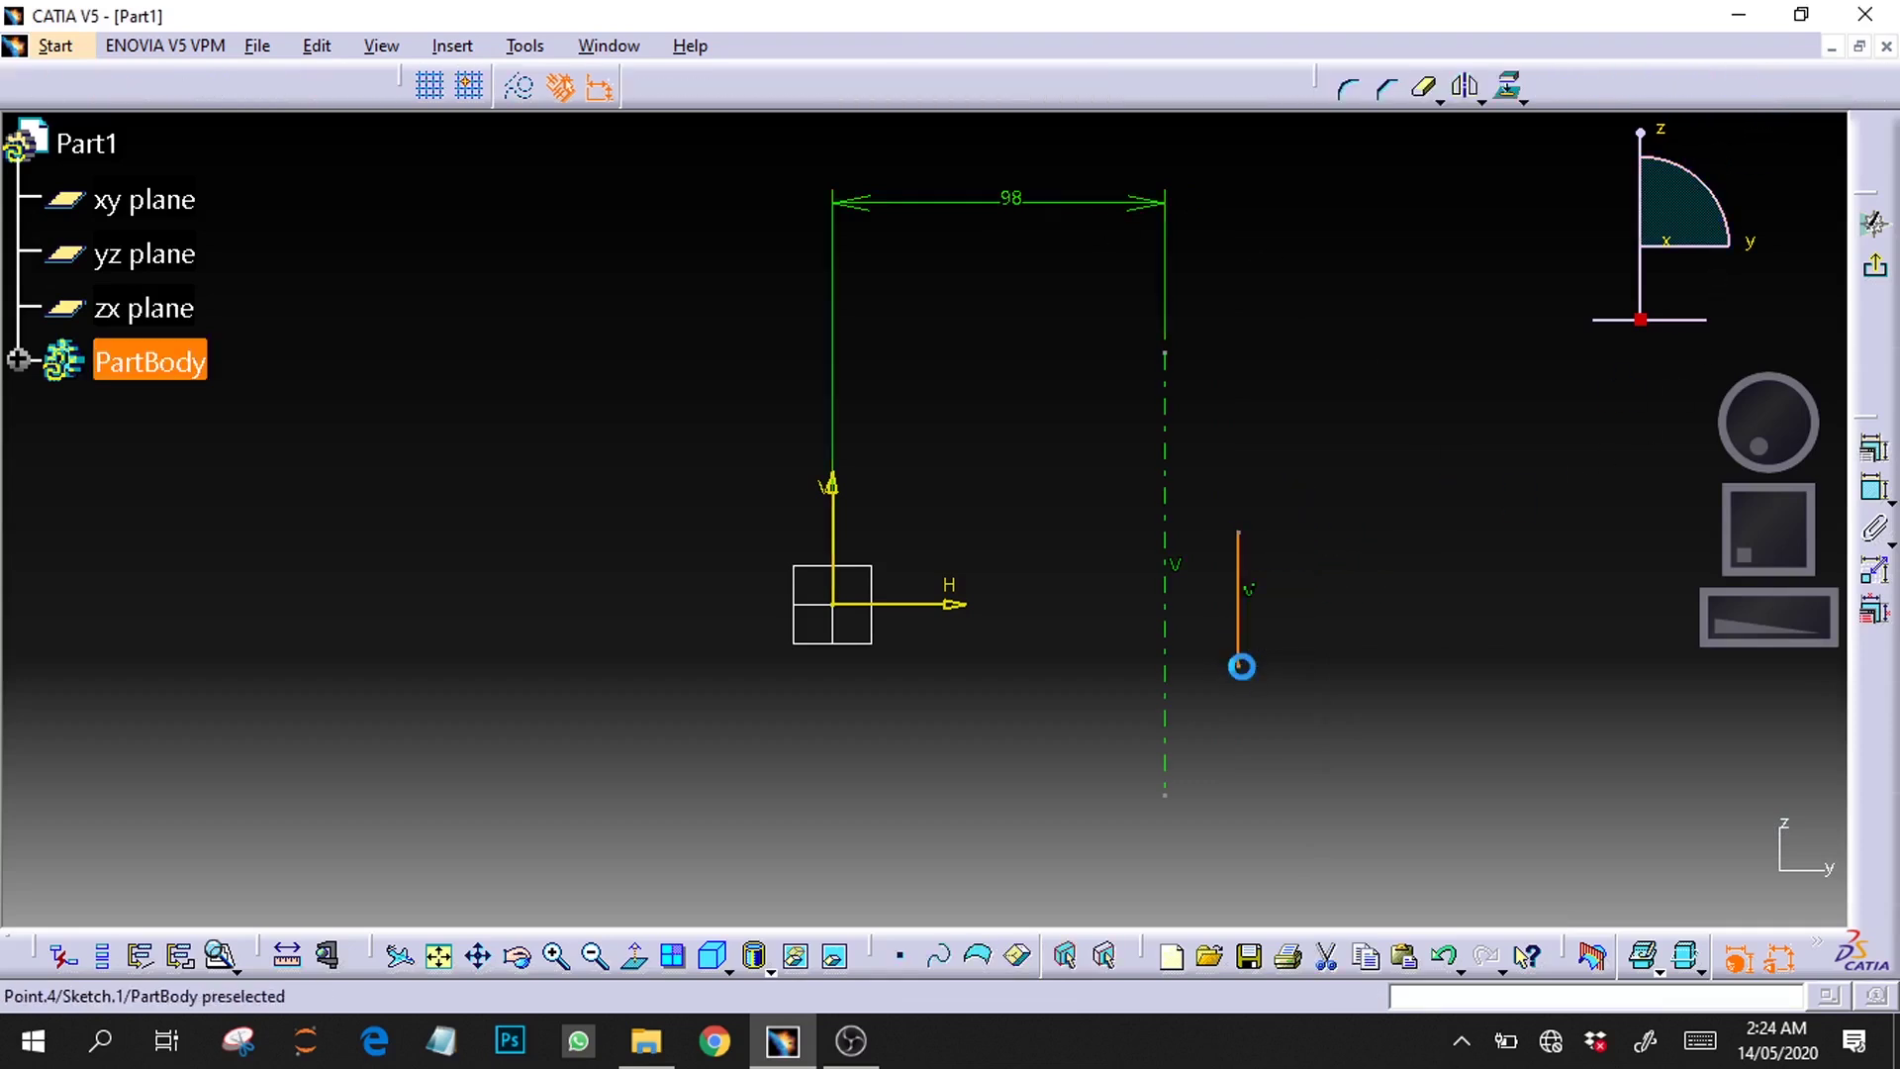
{"action": "left_click", "coordinate": [1239, 693]}
Step: Constrain the two endpoints of the short vertical line to be symmetric about the H axis
{"action": "left_click", "coordinate": [1239, 667]}
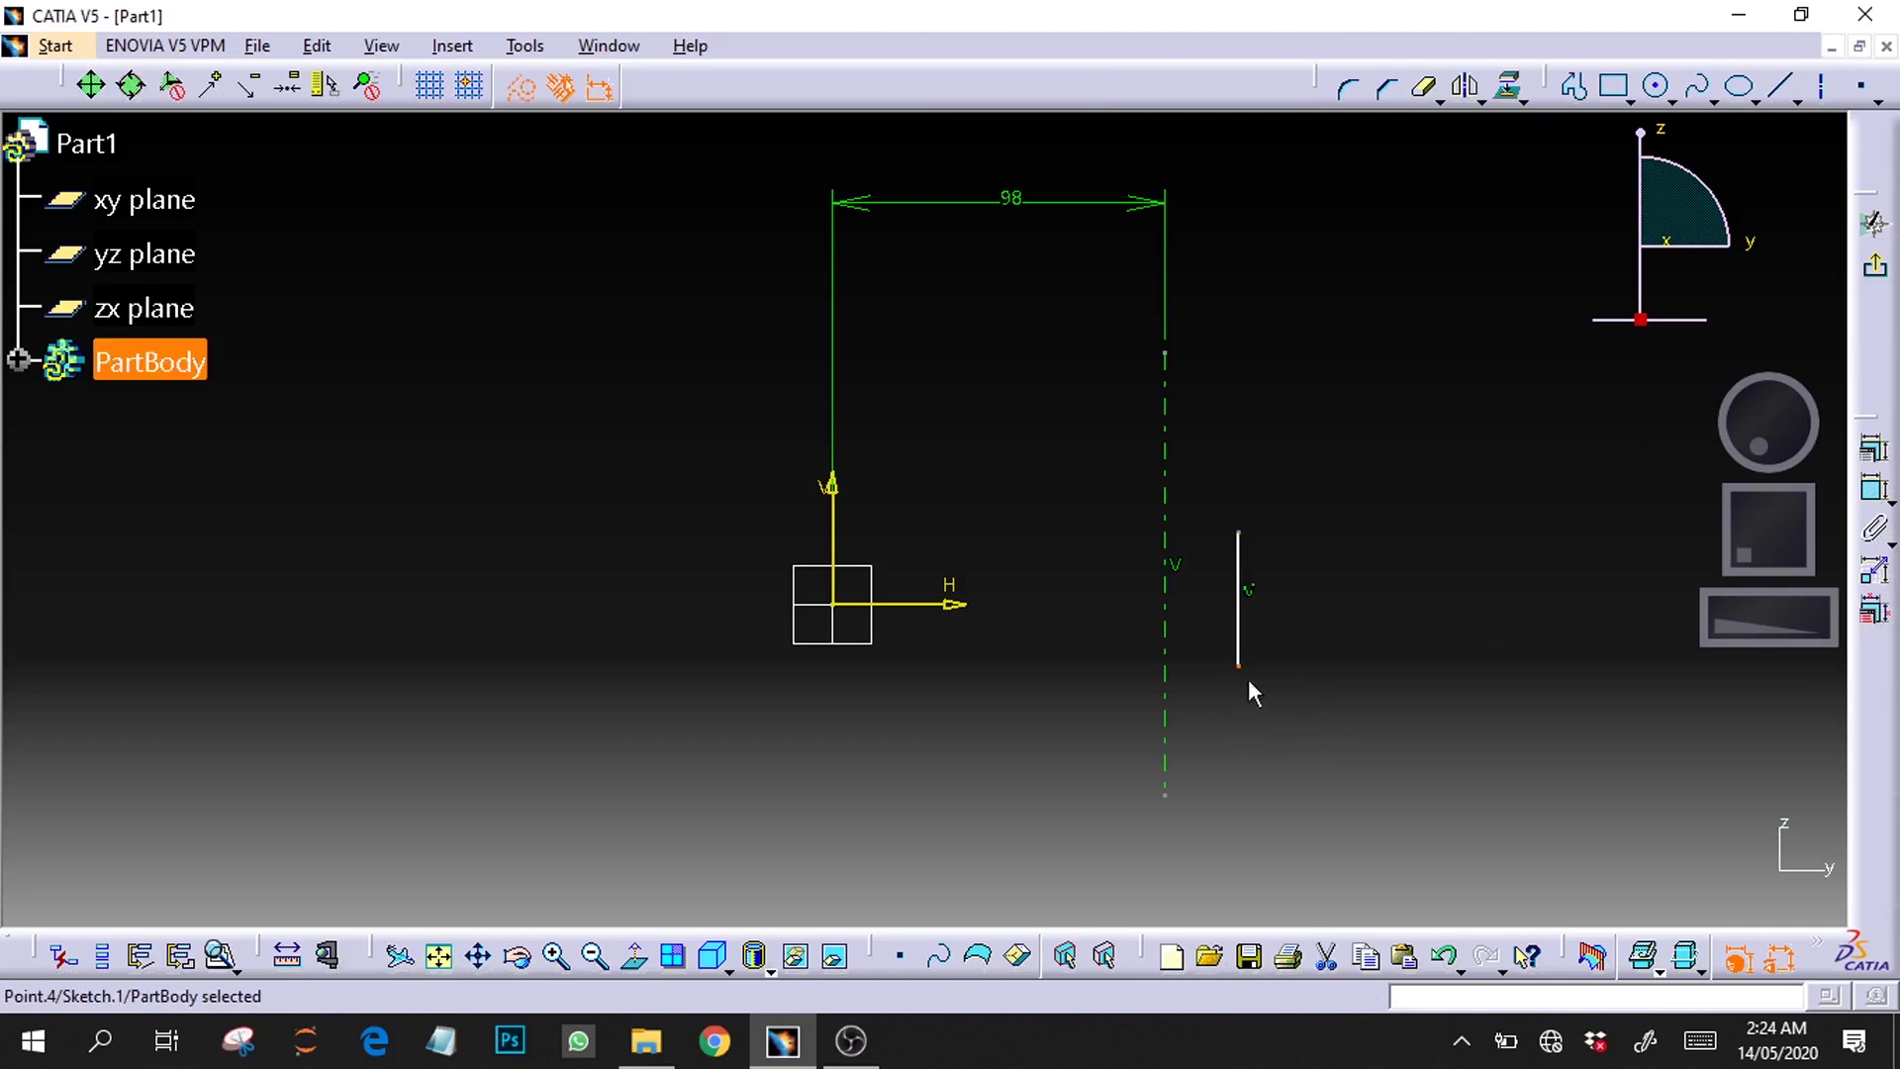
{"action": "left_click", "coordinate": [1238, 533], "text": "ctrl"}
{"action": "left_click", "coordinate": [938, 604], "text": "ctrl"}
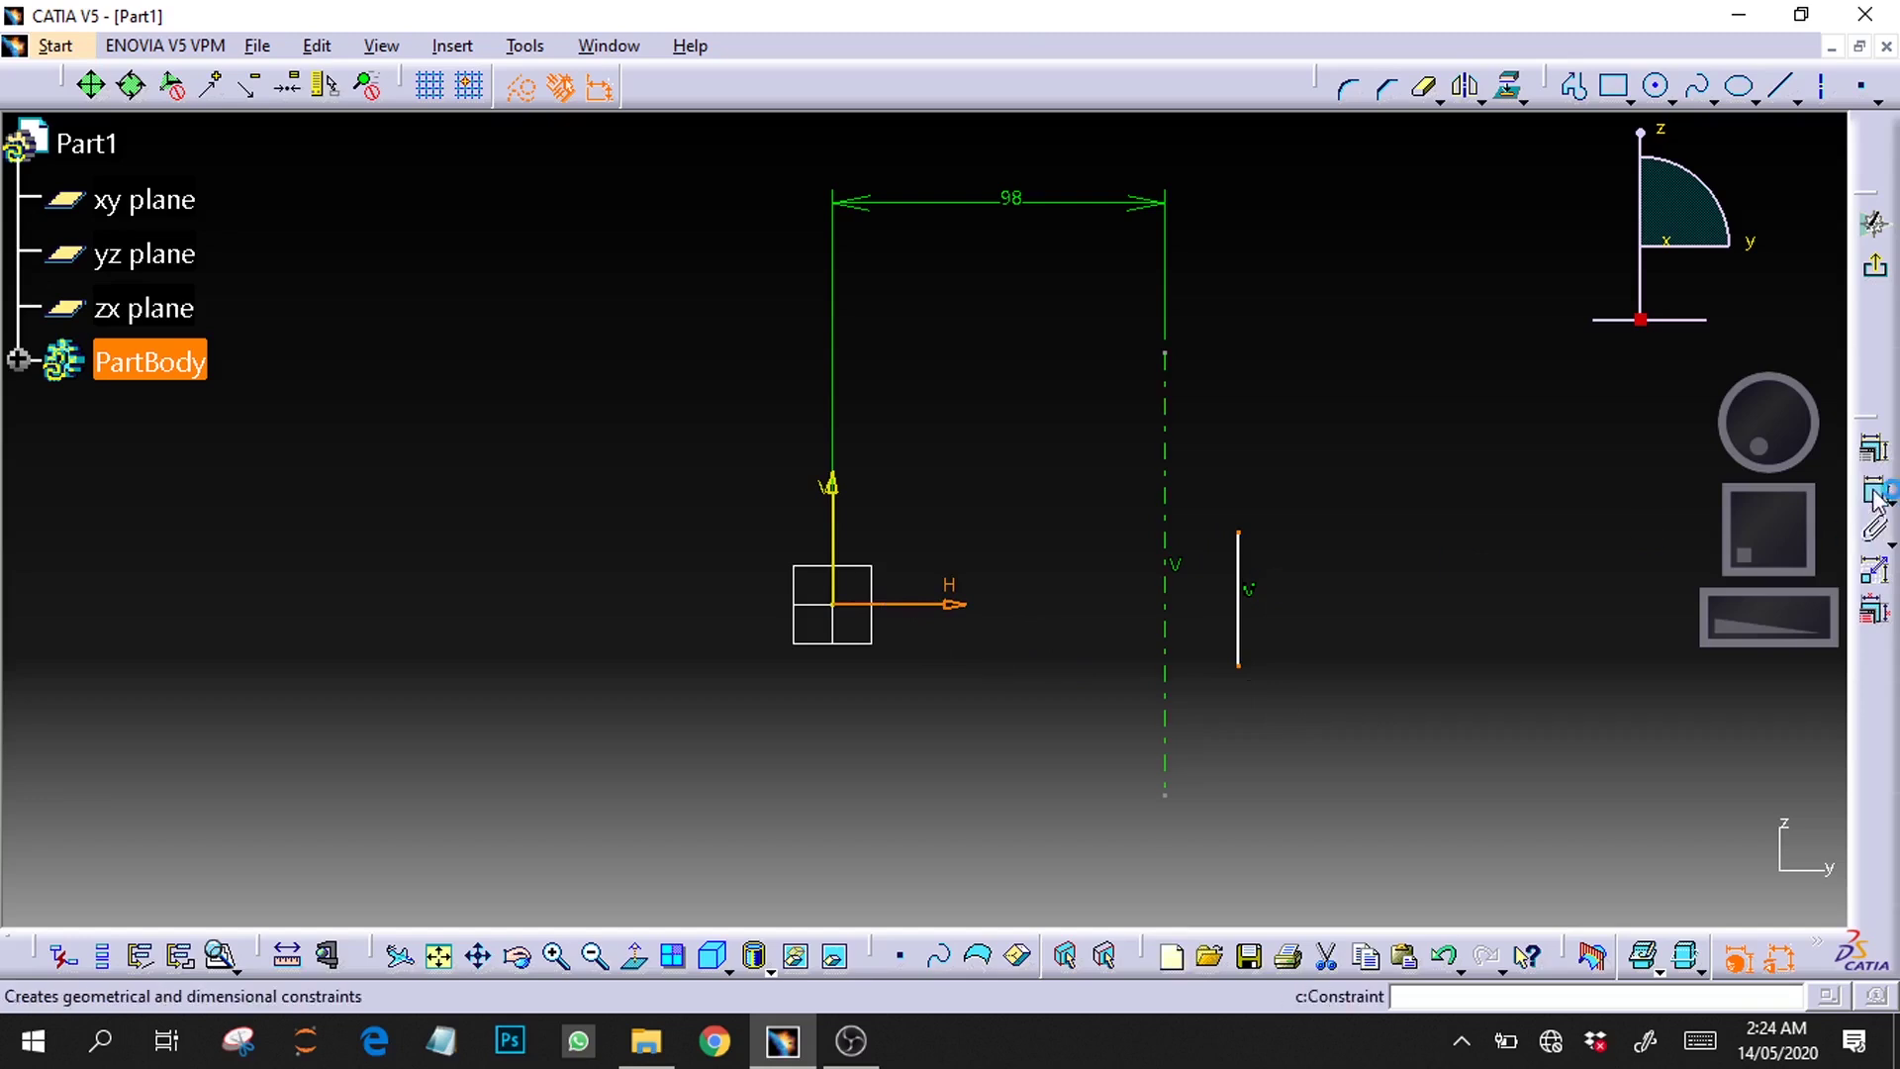
{"action": "left_click", "coordinate": [1873, 448]}
{"action": "left_click", "coordinate": [1530, 778]}
{"action": "left_click", "coordinate": [1672, 885]}
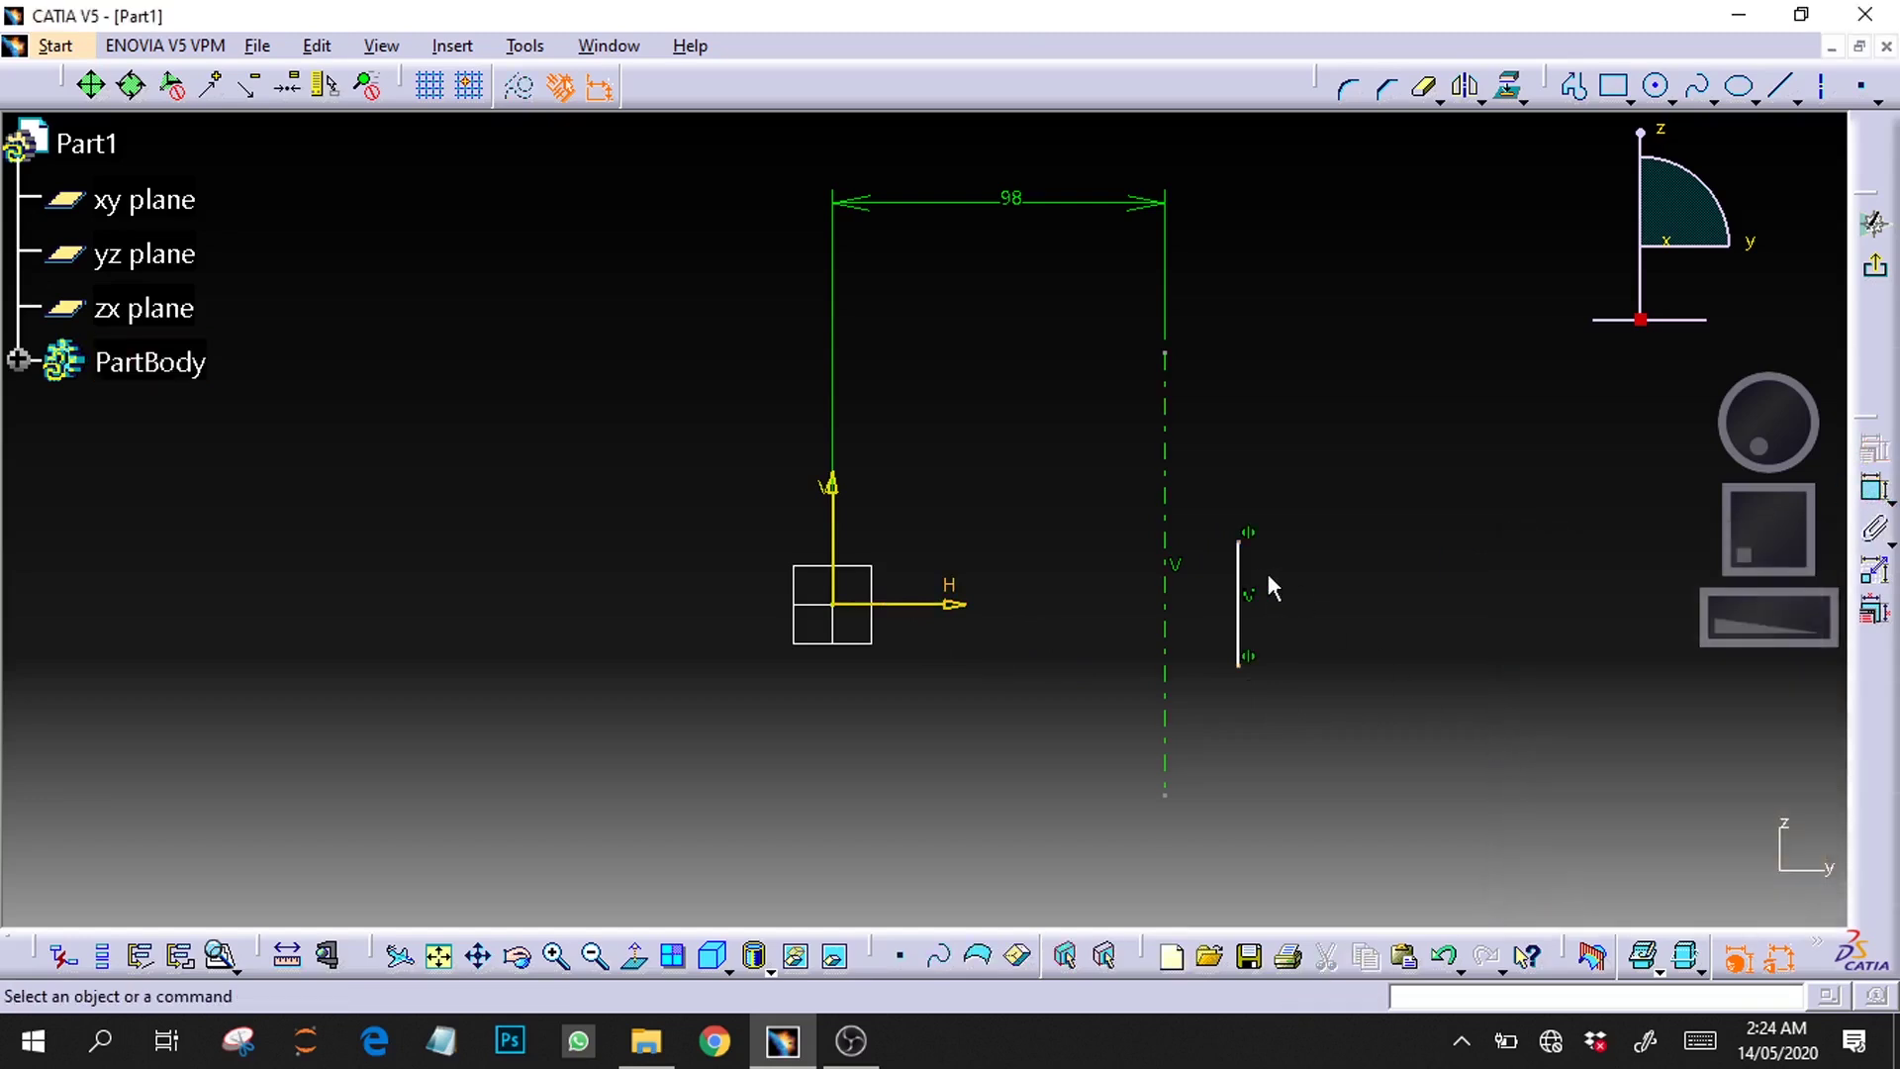
Step: Dimension the short vertical line's length and set it to 7 mm
{"action": "left_click", "coordinate": [1241, 585]}
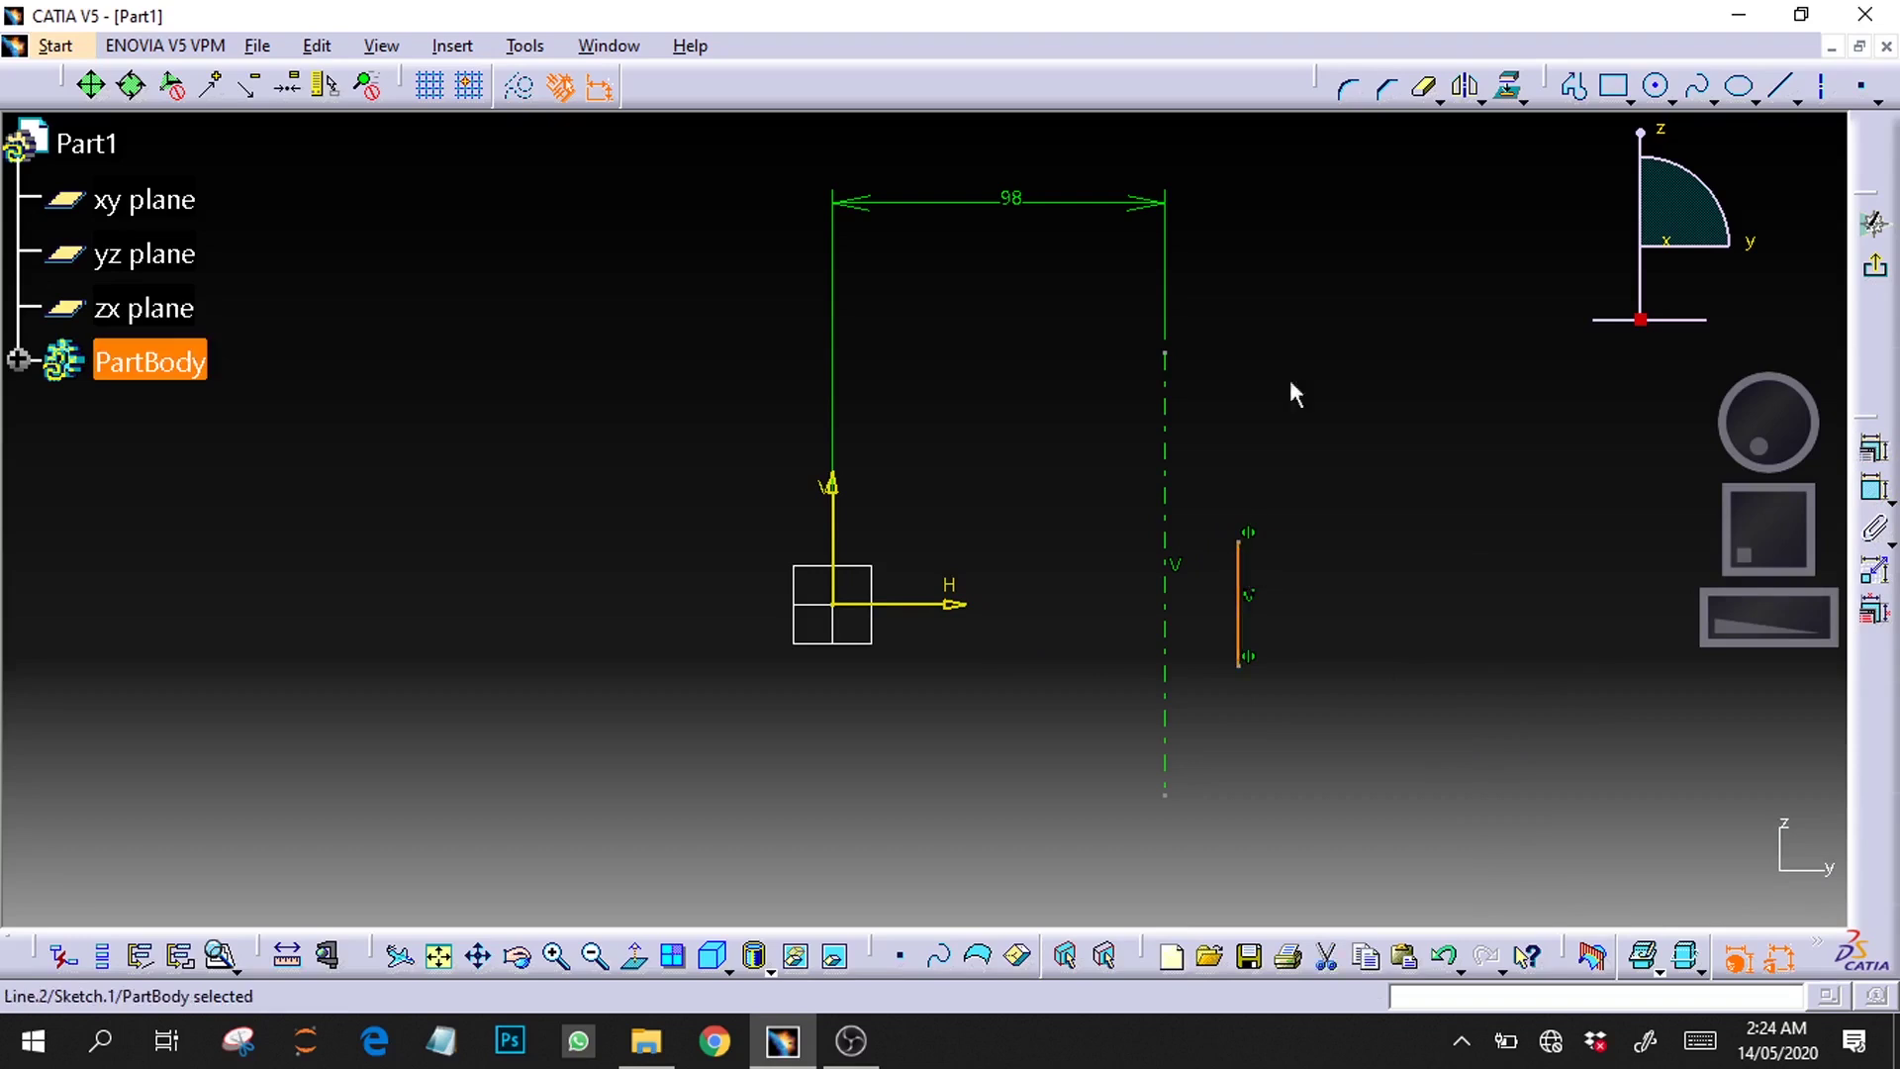
{"action": "left_click", "coordinate": [1868, 451]}
{"action": "left_click", "coordinate": [1467, 616]}
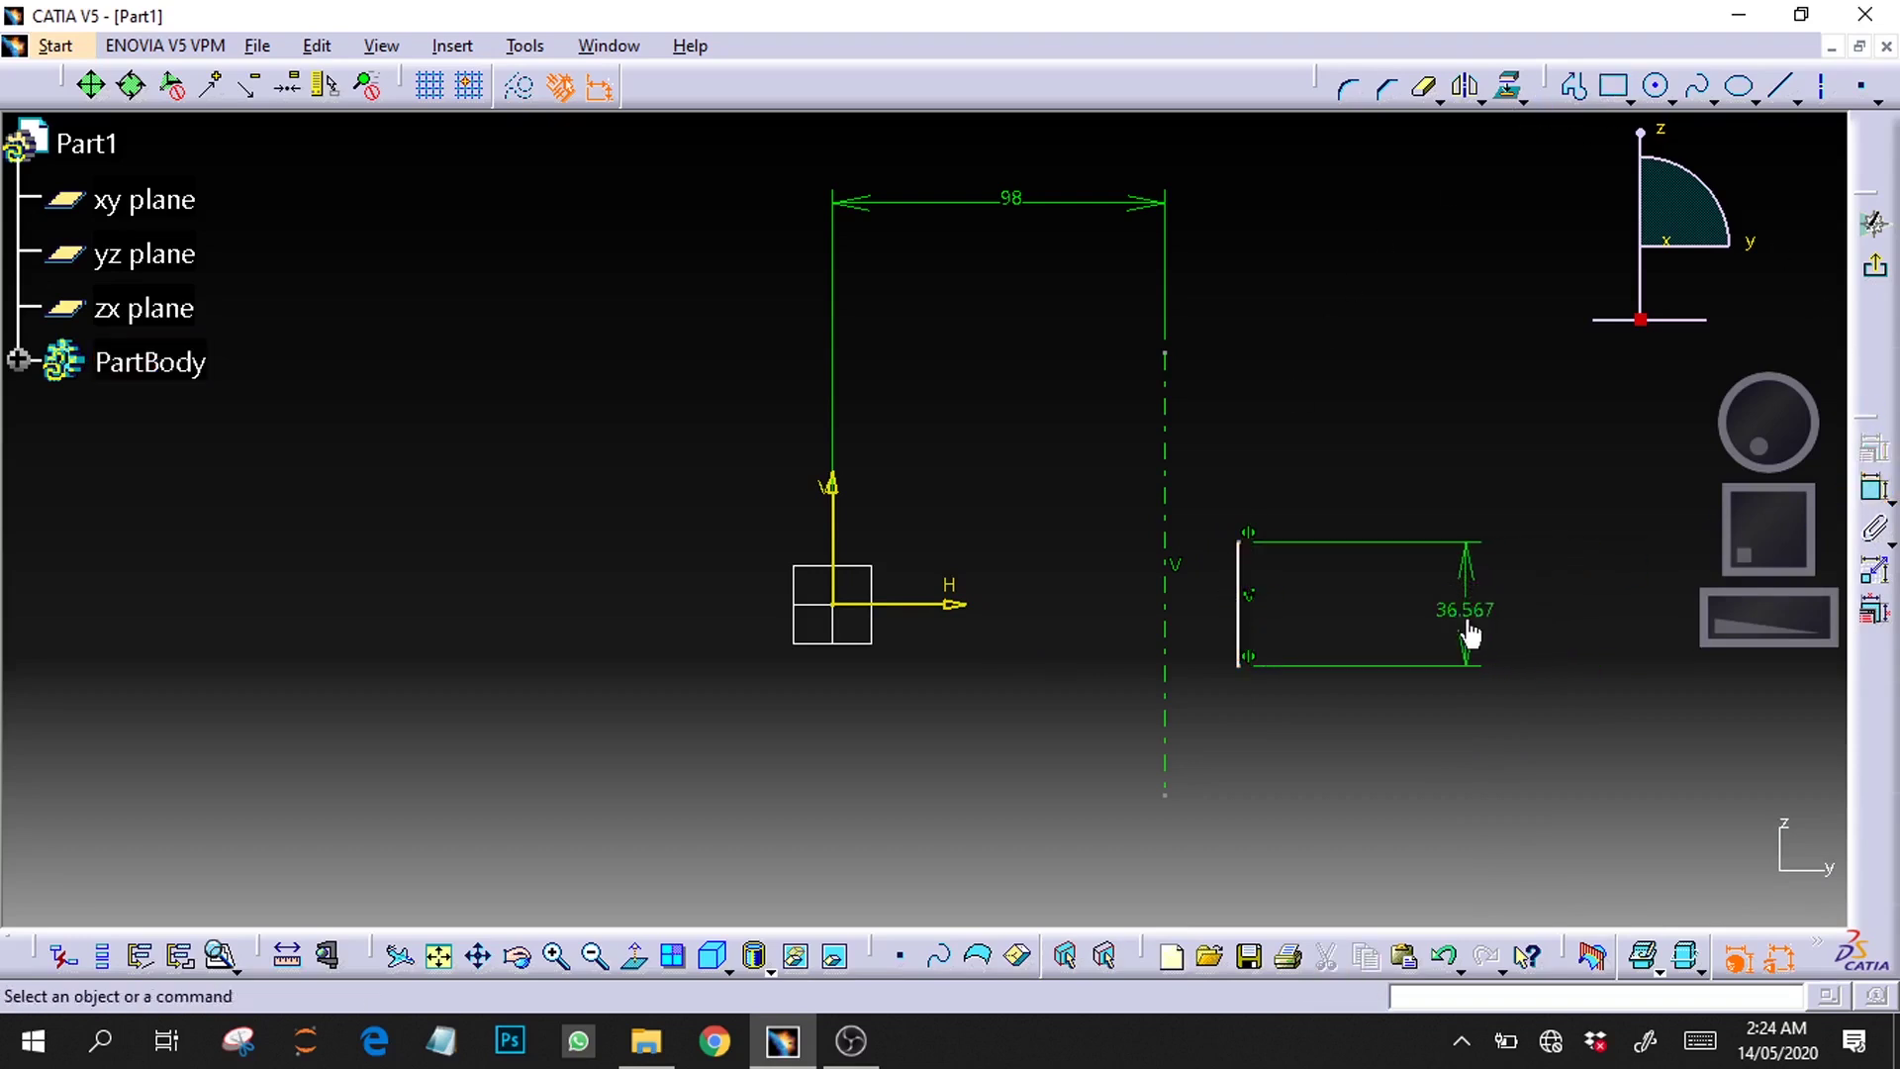
{"action": "double_click", "coordinate": [1467, 633]}
{"action": "type", "text": "7mm"}
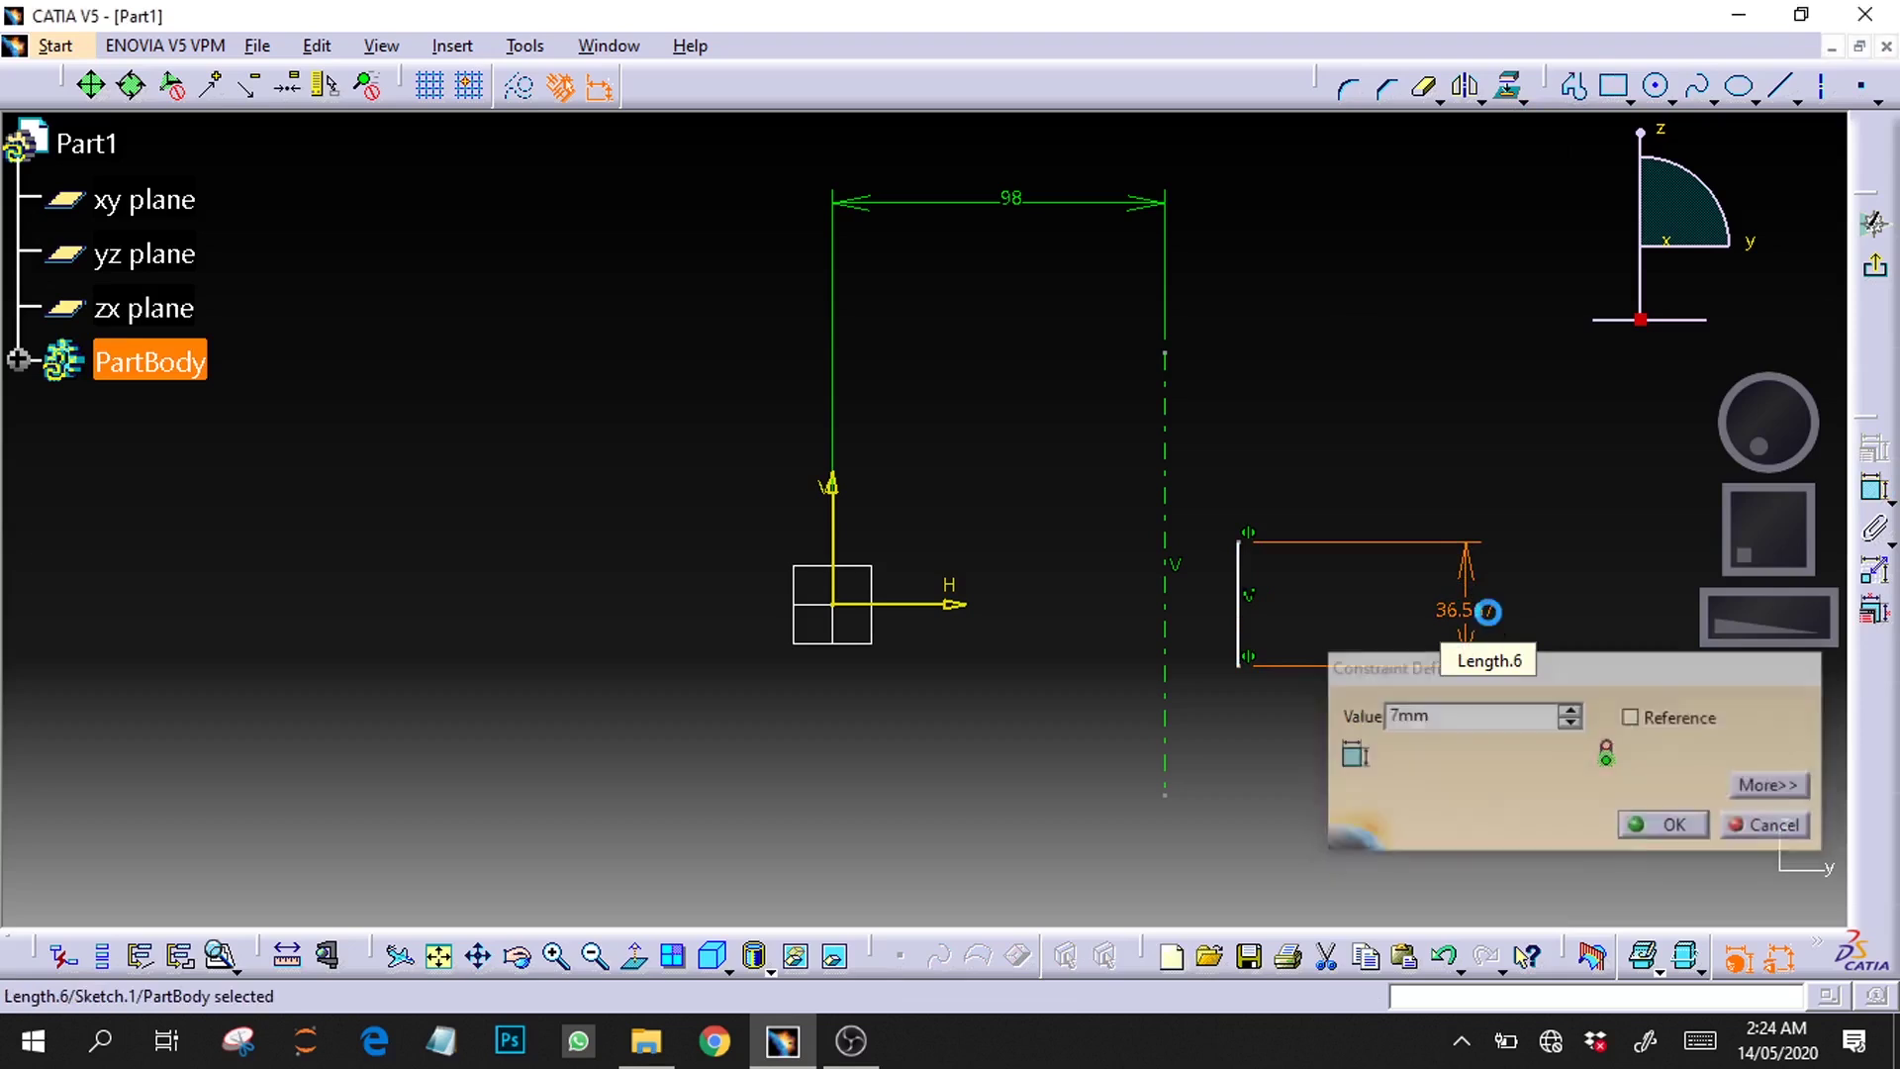
{"action": "key", "text": "Return"}
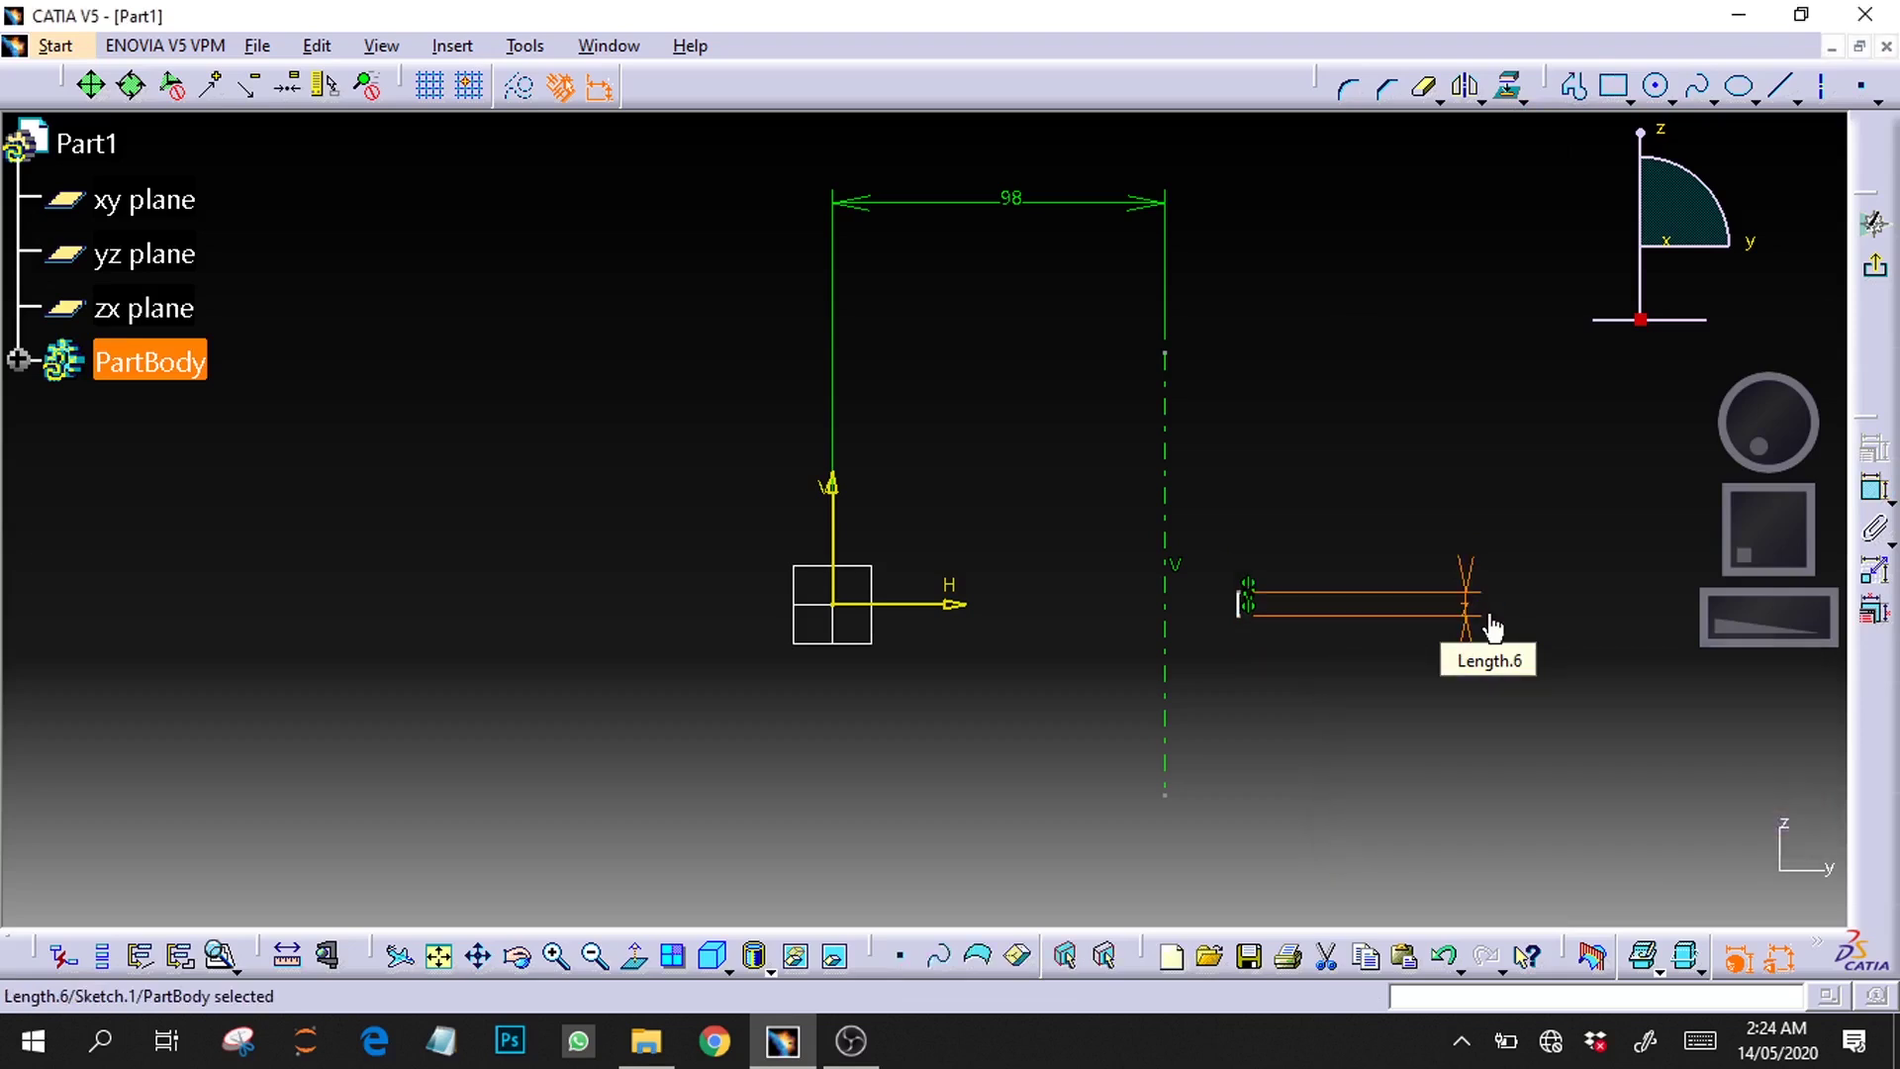
Step: Dimension the distance between the short vertical line and the axis line and set it to 2 mm
{"action": "left_click", "coordinate": [1239, 614]}
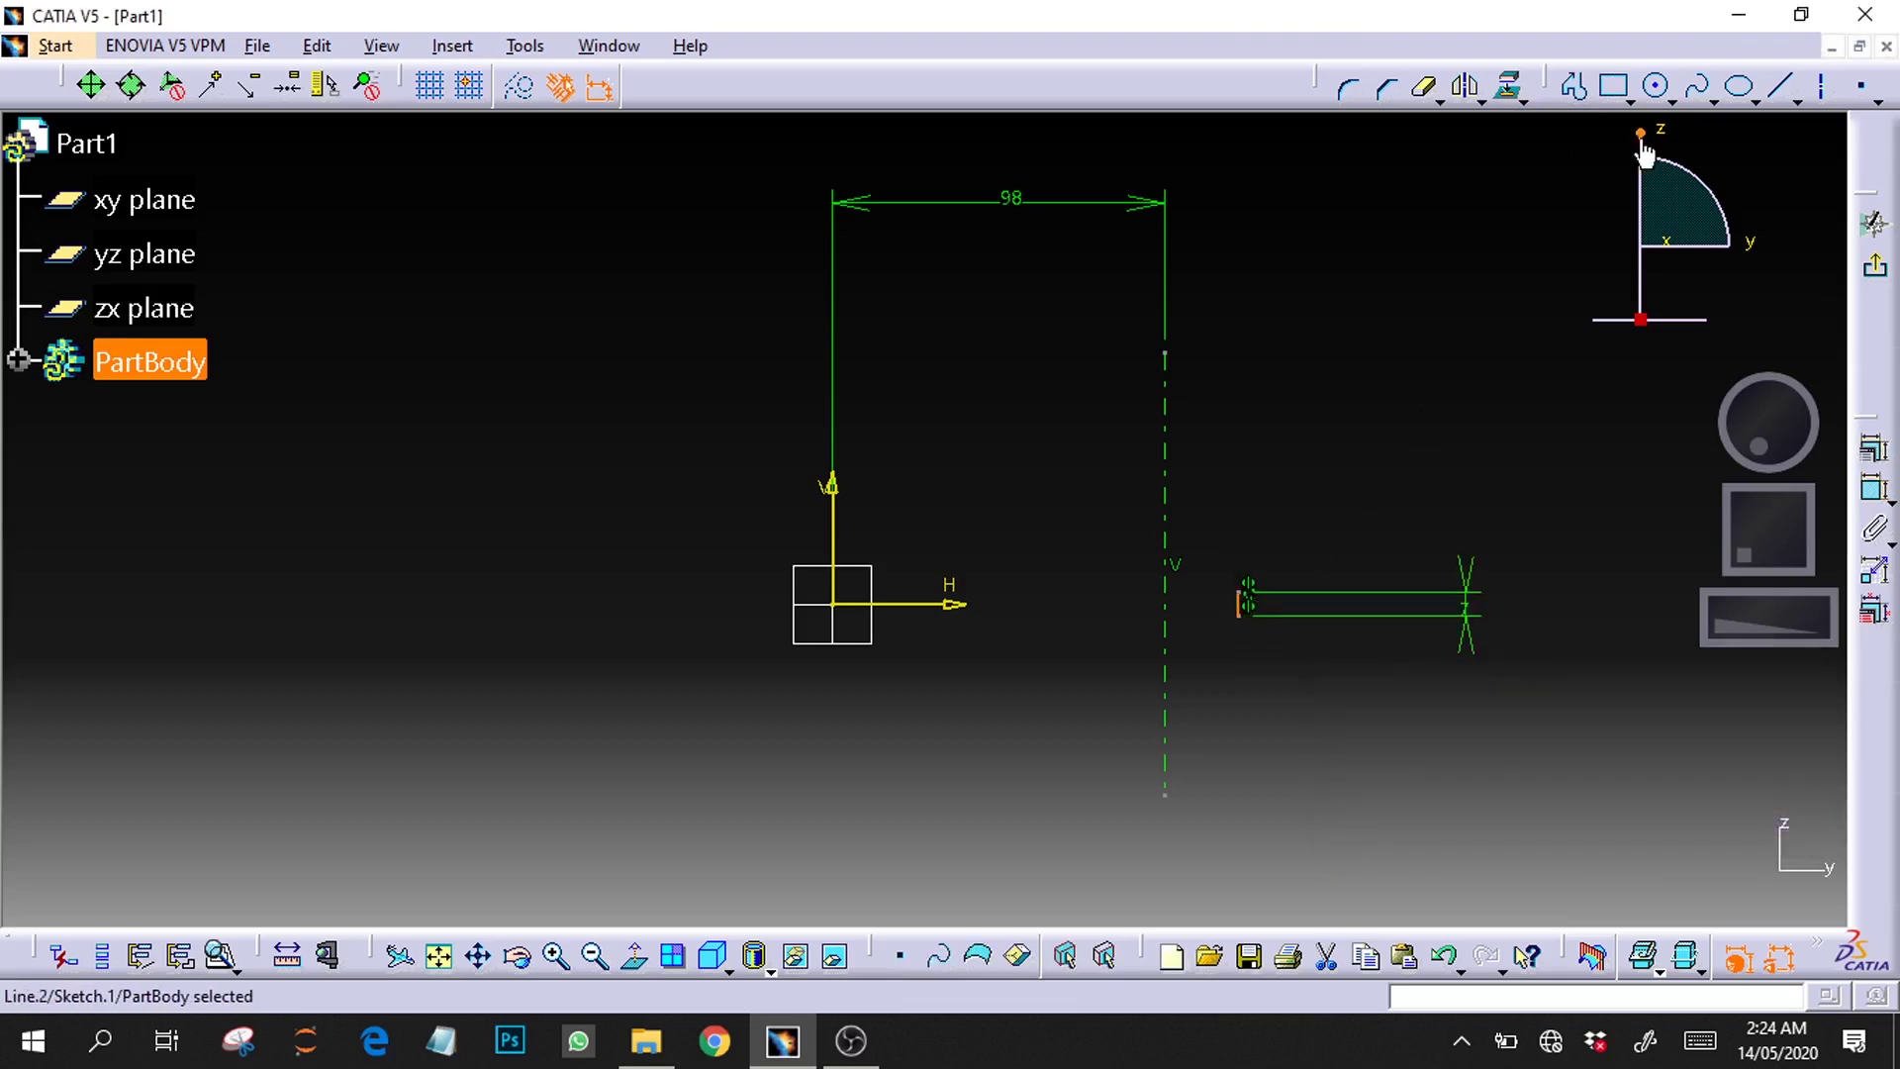
{"action": "left_click", "coordinate": [1873, 487]}
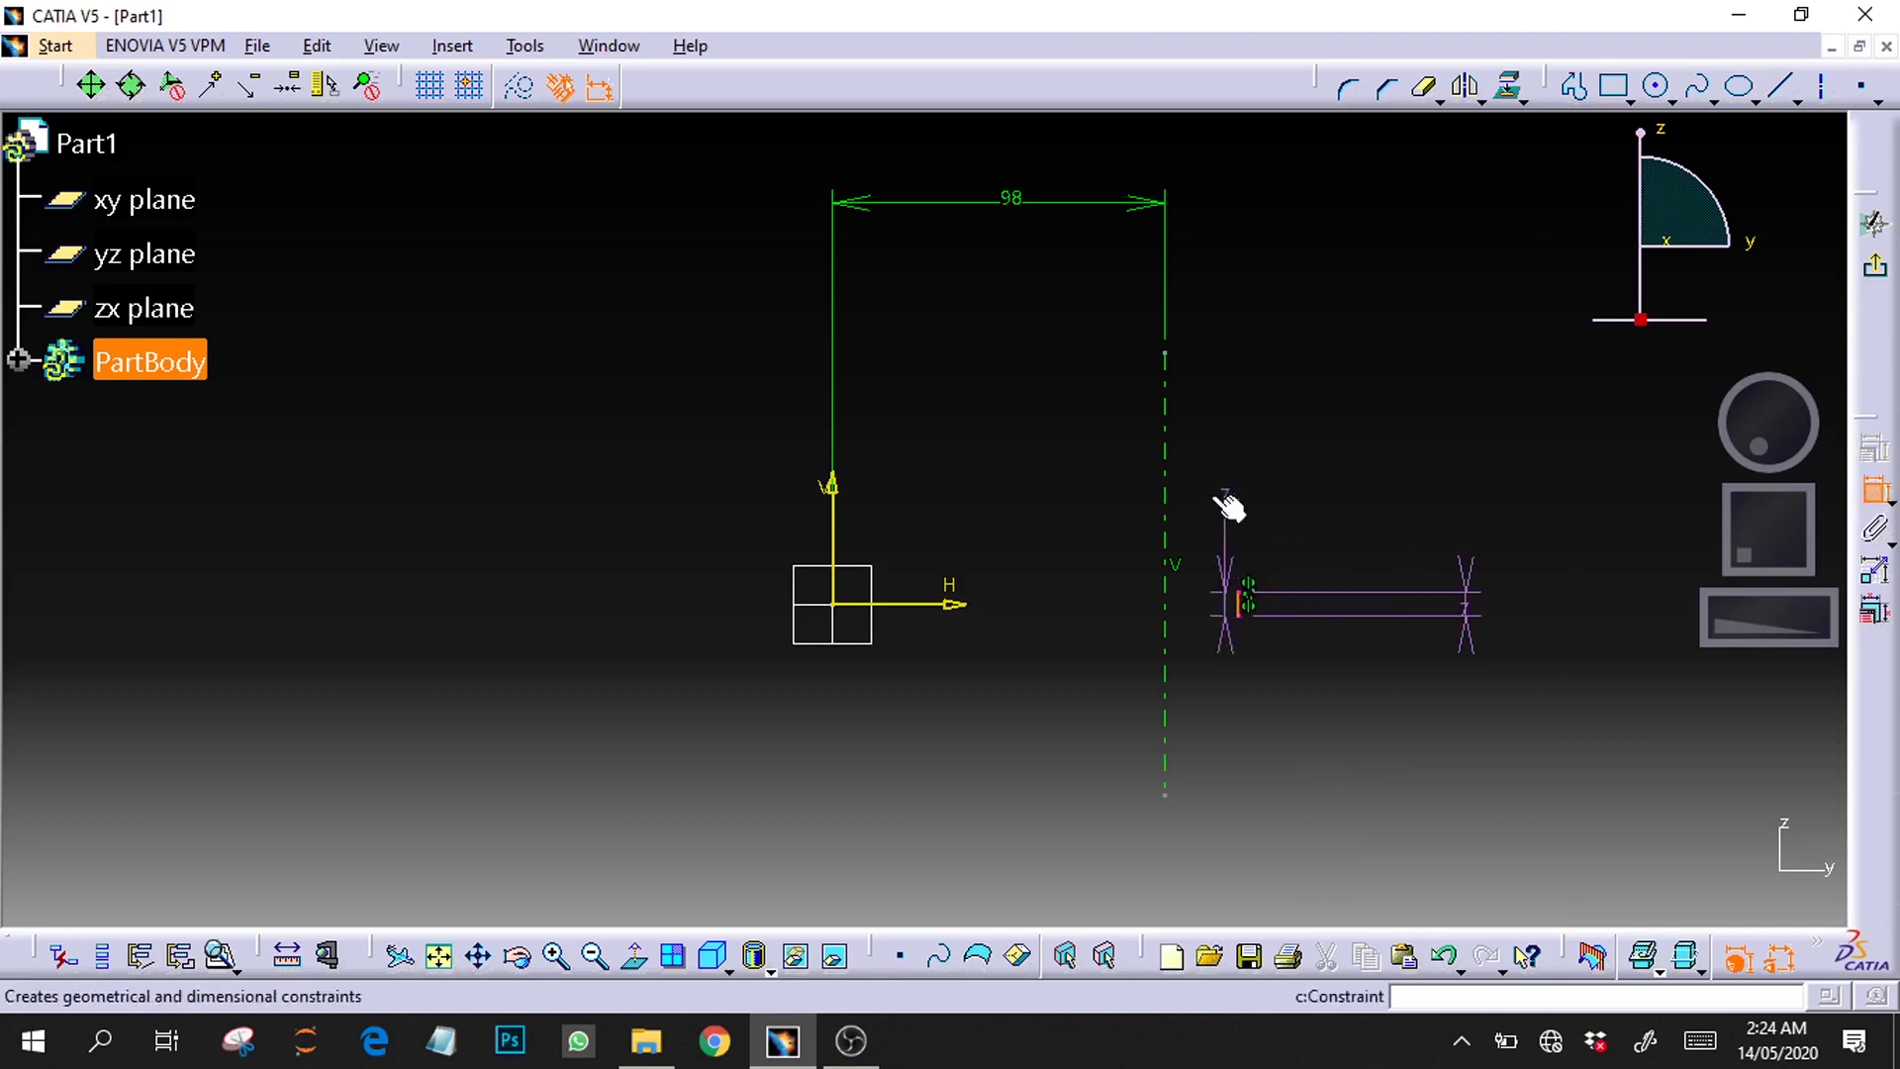
{"action": "left_click", "coordinate": [1168, 473]}
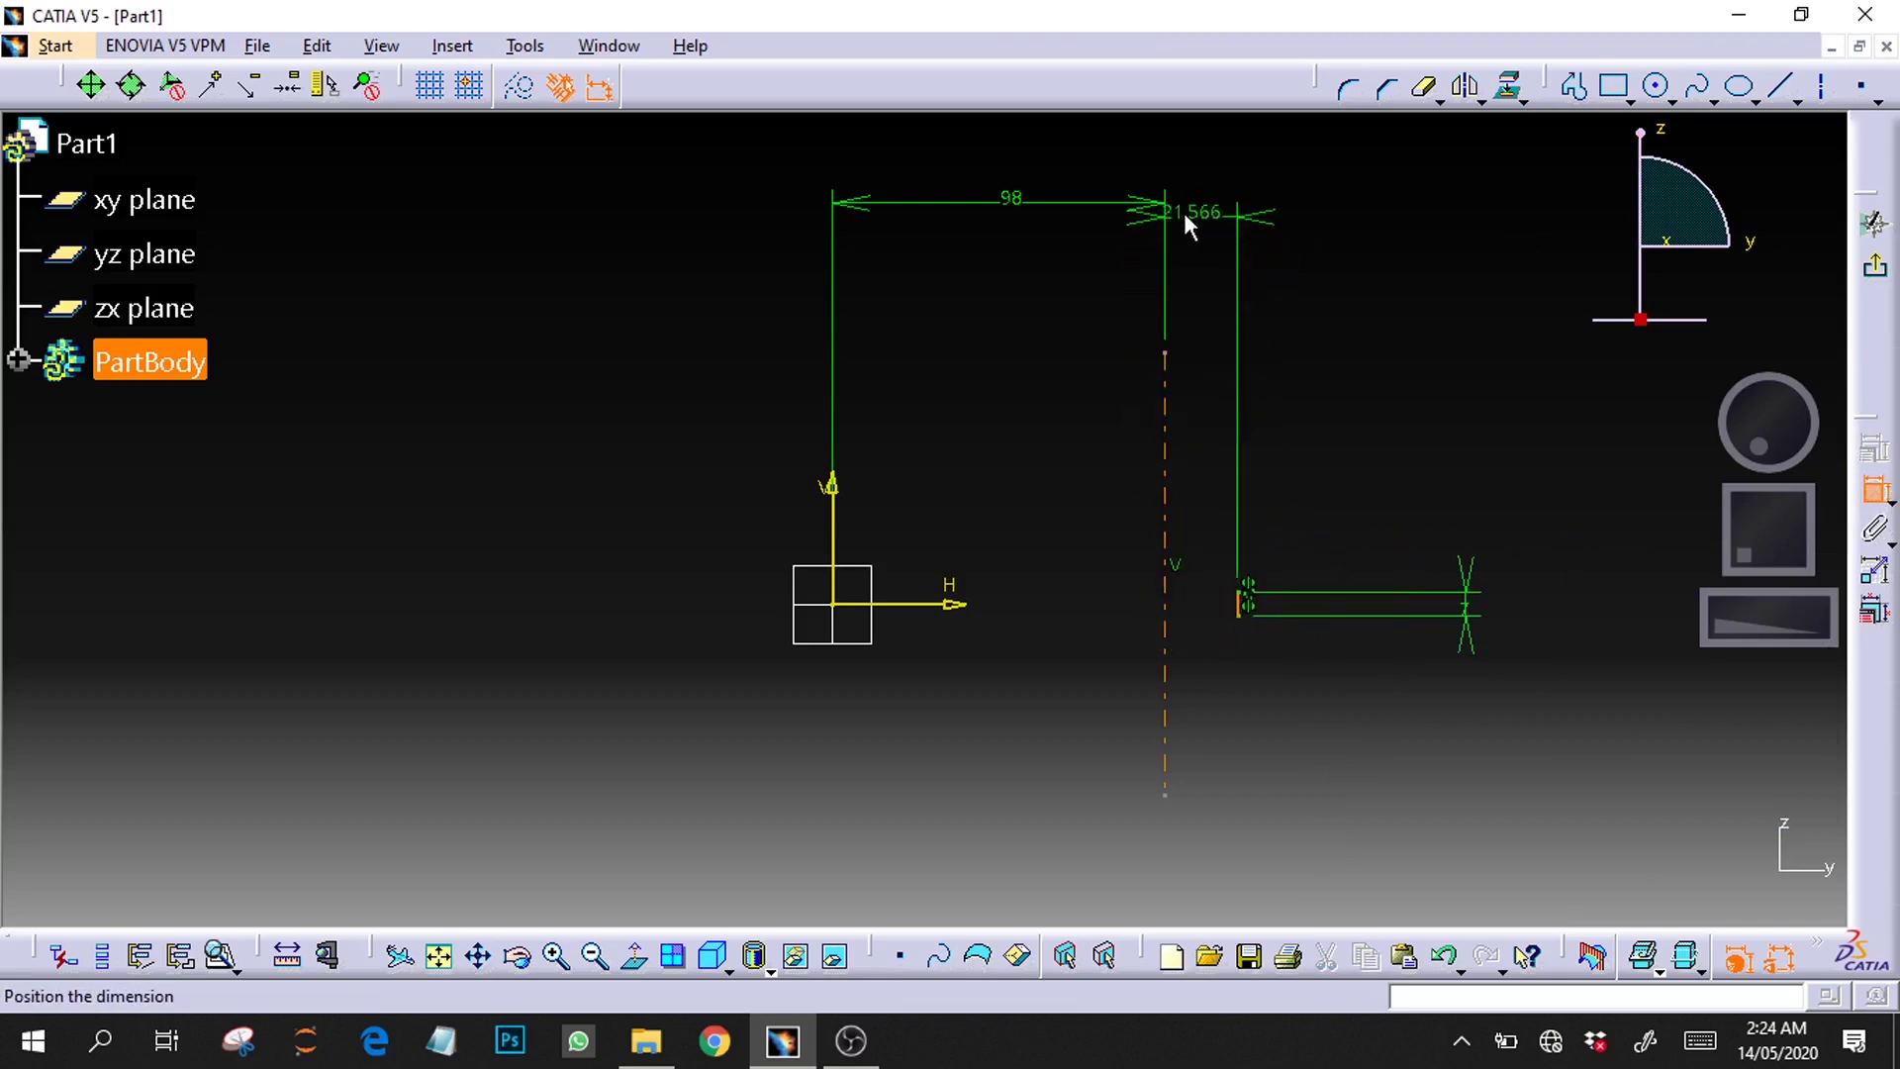
{"action": "left_click", "coordinate": [1339, 217]}
{"action": "double_click", "coordinate": [1347, 215]}
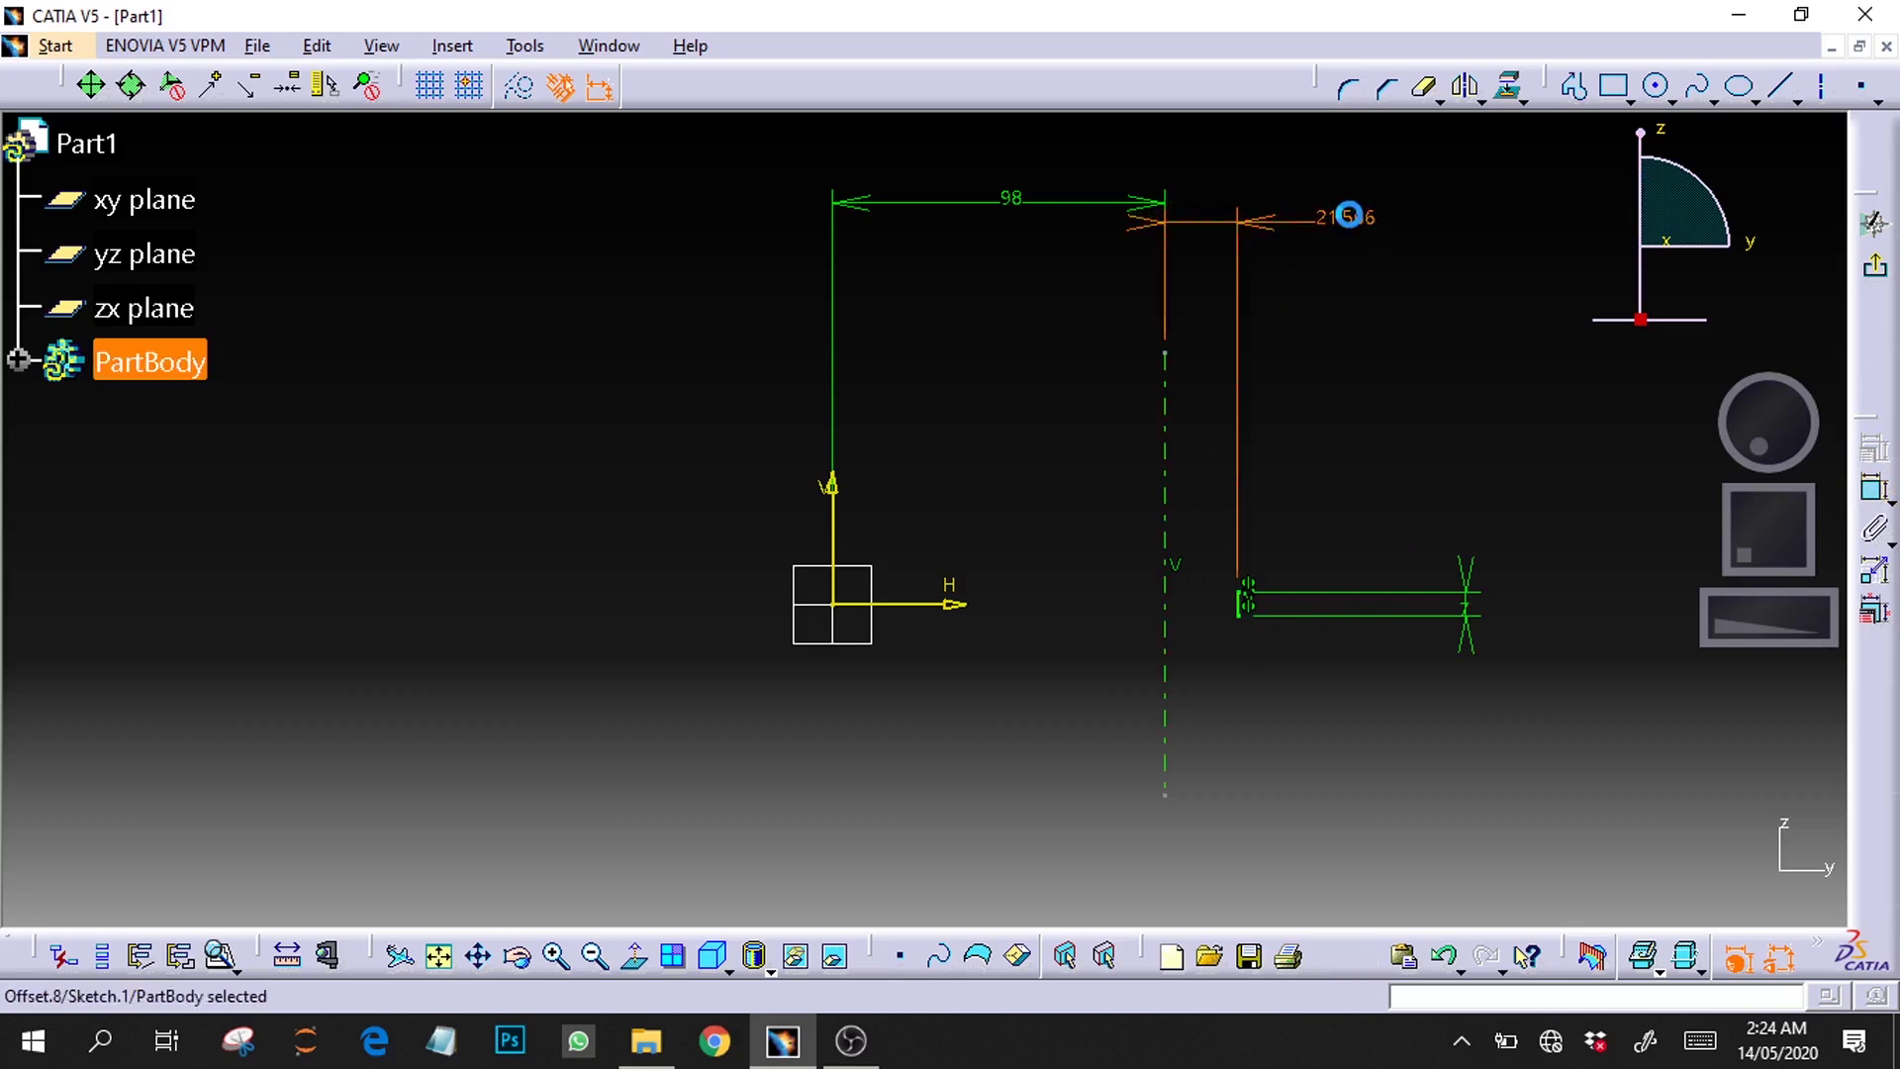
{"action": "type", "text": "2"}
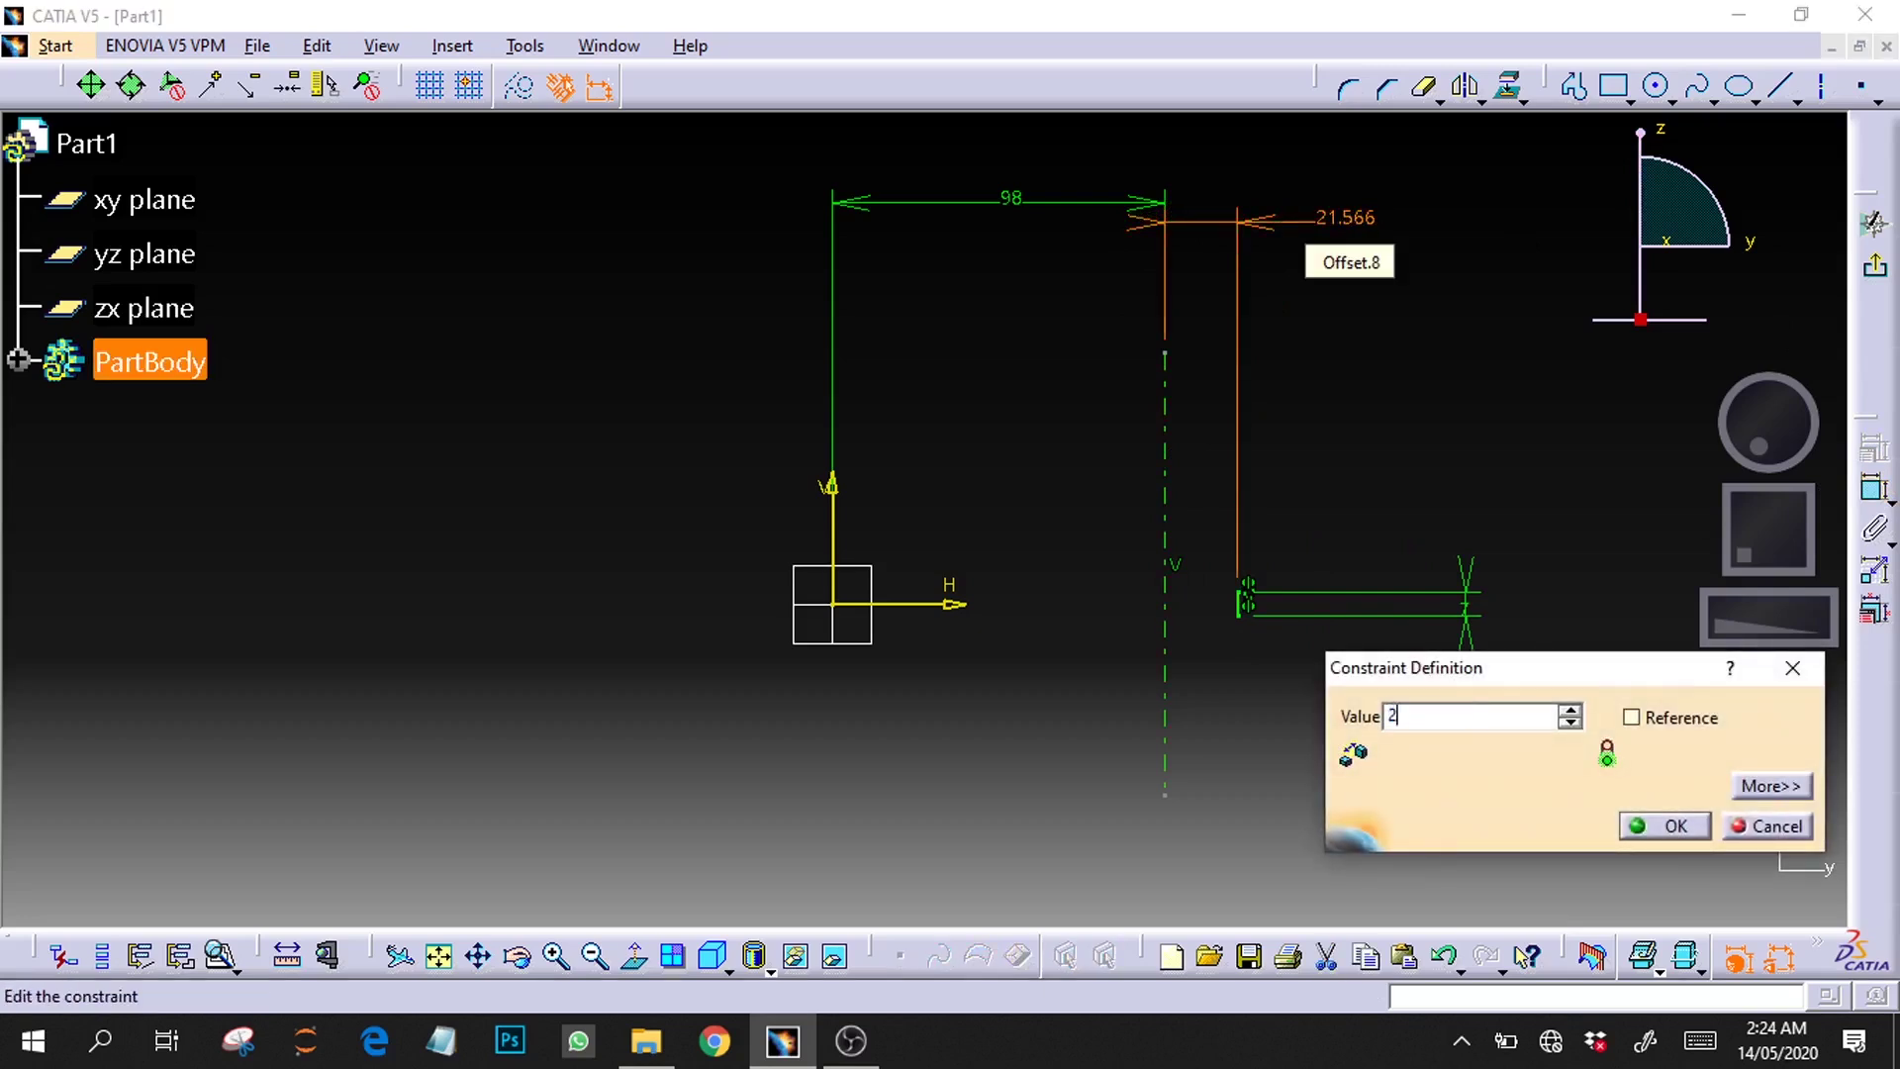
{"action": "key", "text": "Return"}
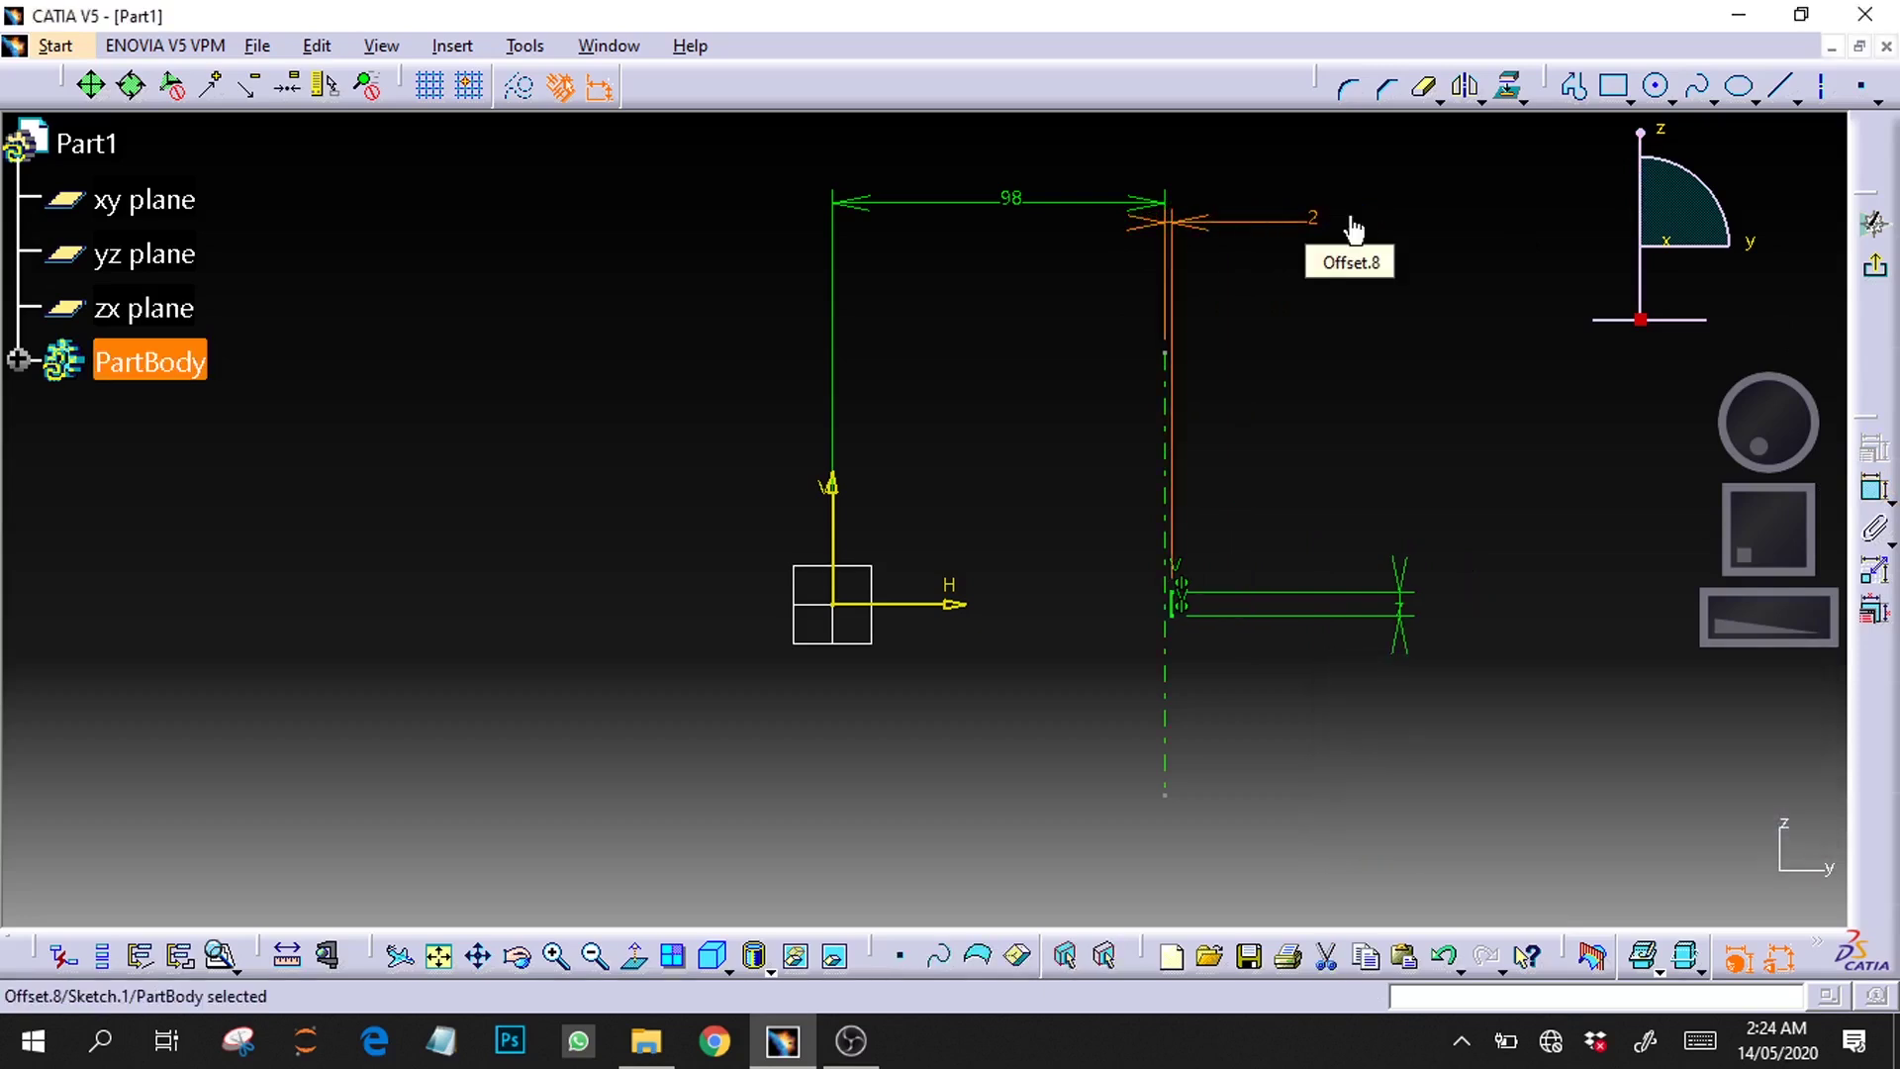
Step: Draw a circle of radius 3 mm centred on the axis line, about 2.15 mm above the H axis
{"action": "left_click", "coordinate": [1512, 433]}
{"action": "left_click_drag", "start_coordinate": [1714, 643], "coordinate": [1826, 632]}
{"action": "left_click_drag", "start_coordinate": [1794, 557], "coordinate": [1749, 530]}
{"action": "left_click_drag", "start_coordinate": [1711, 628], "coordinate": [1816, 629]}
{"action": "left_click", "coordinate": [1655, 86]}
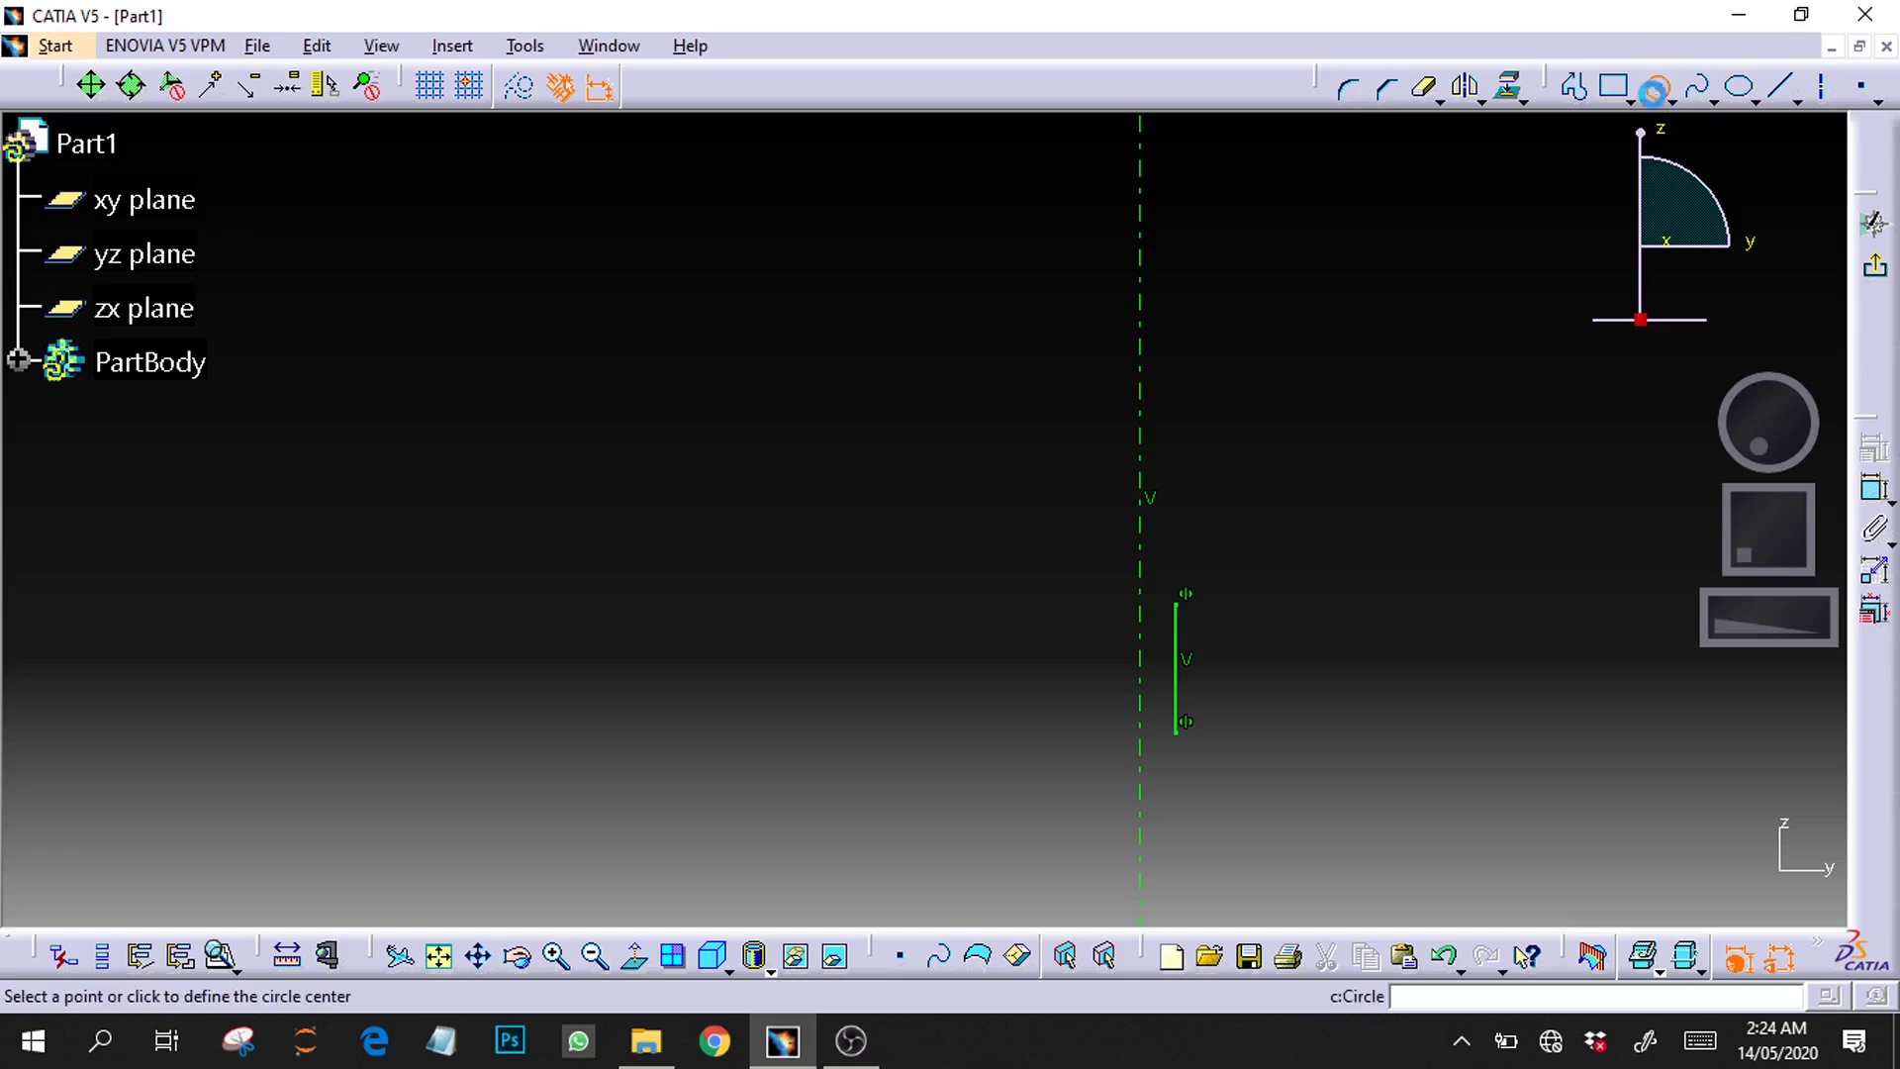
{"action": "type", "text": "3mm"}
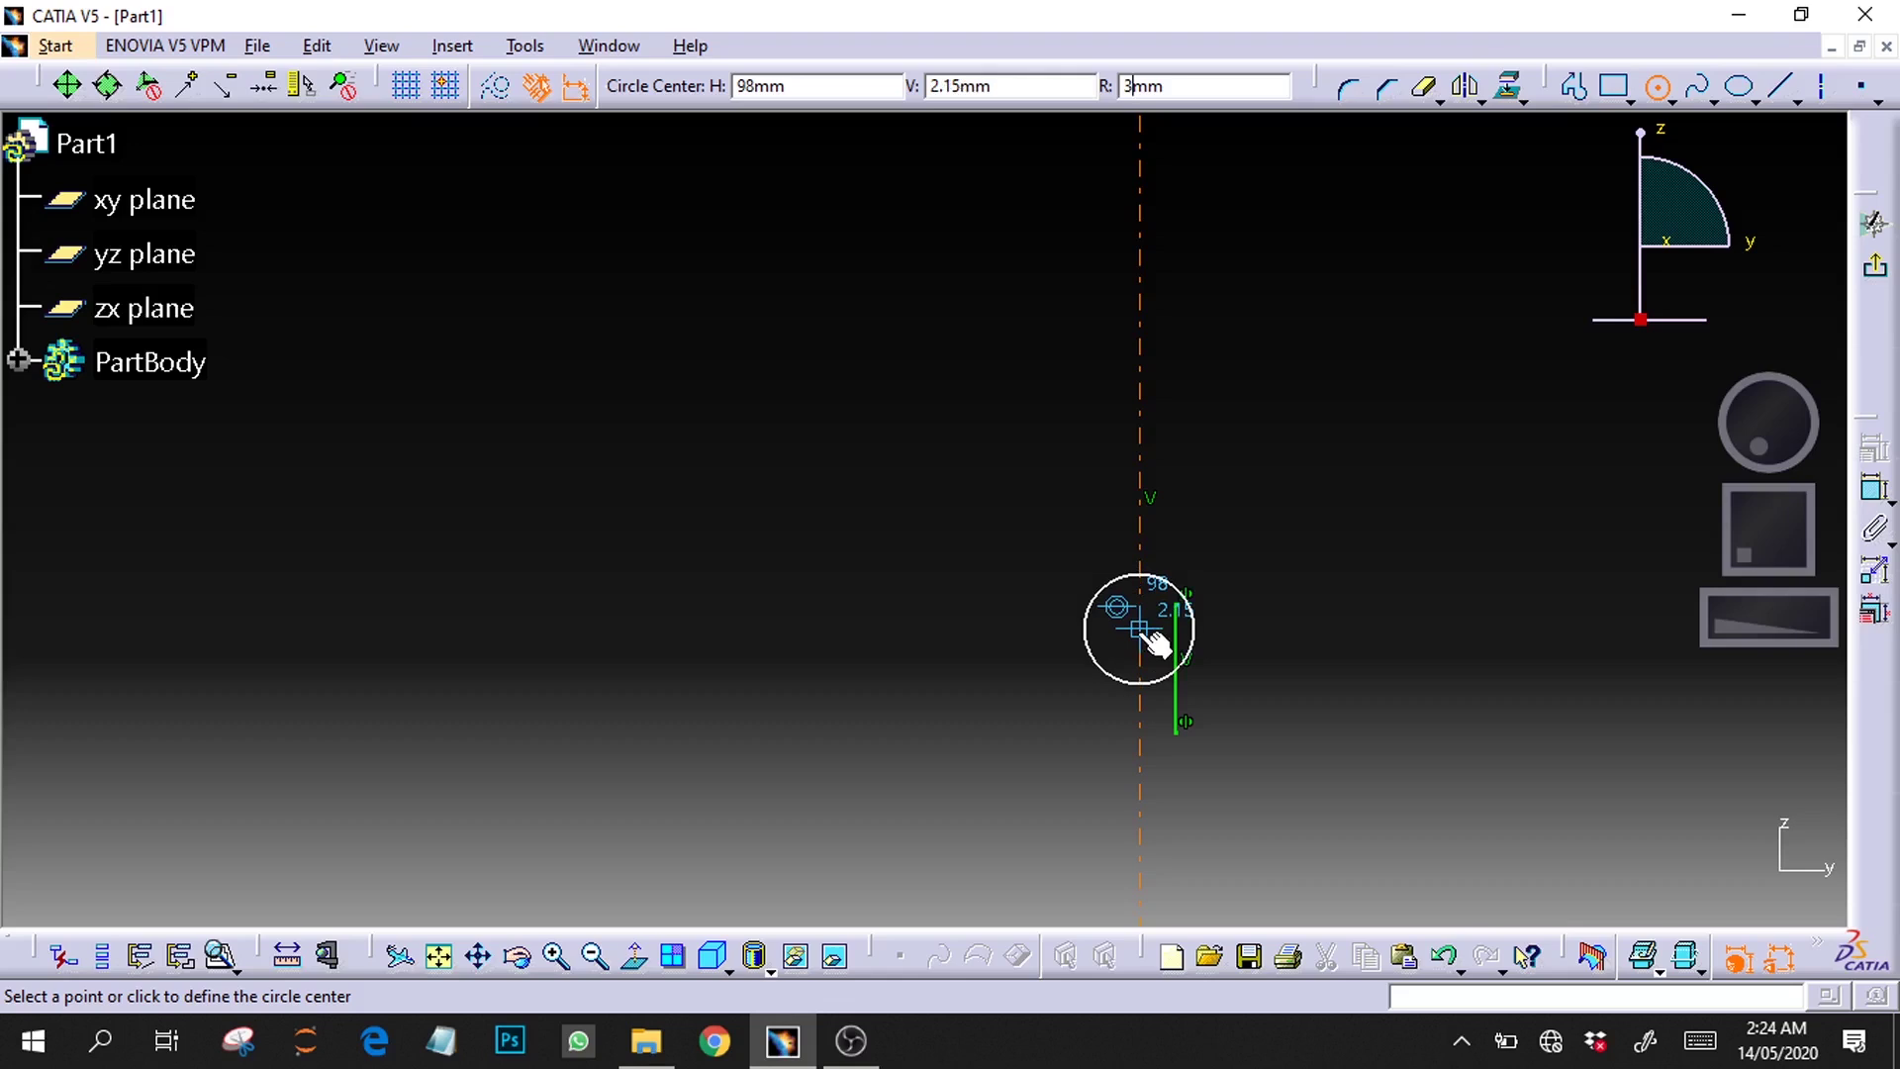
{"action": "key", "text": "Return"}
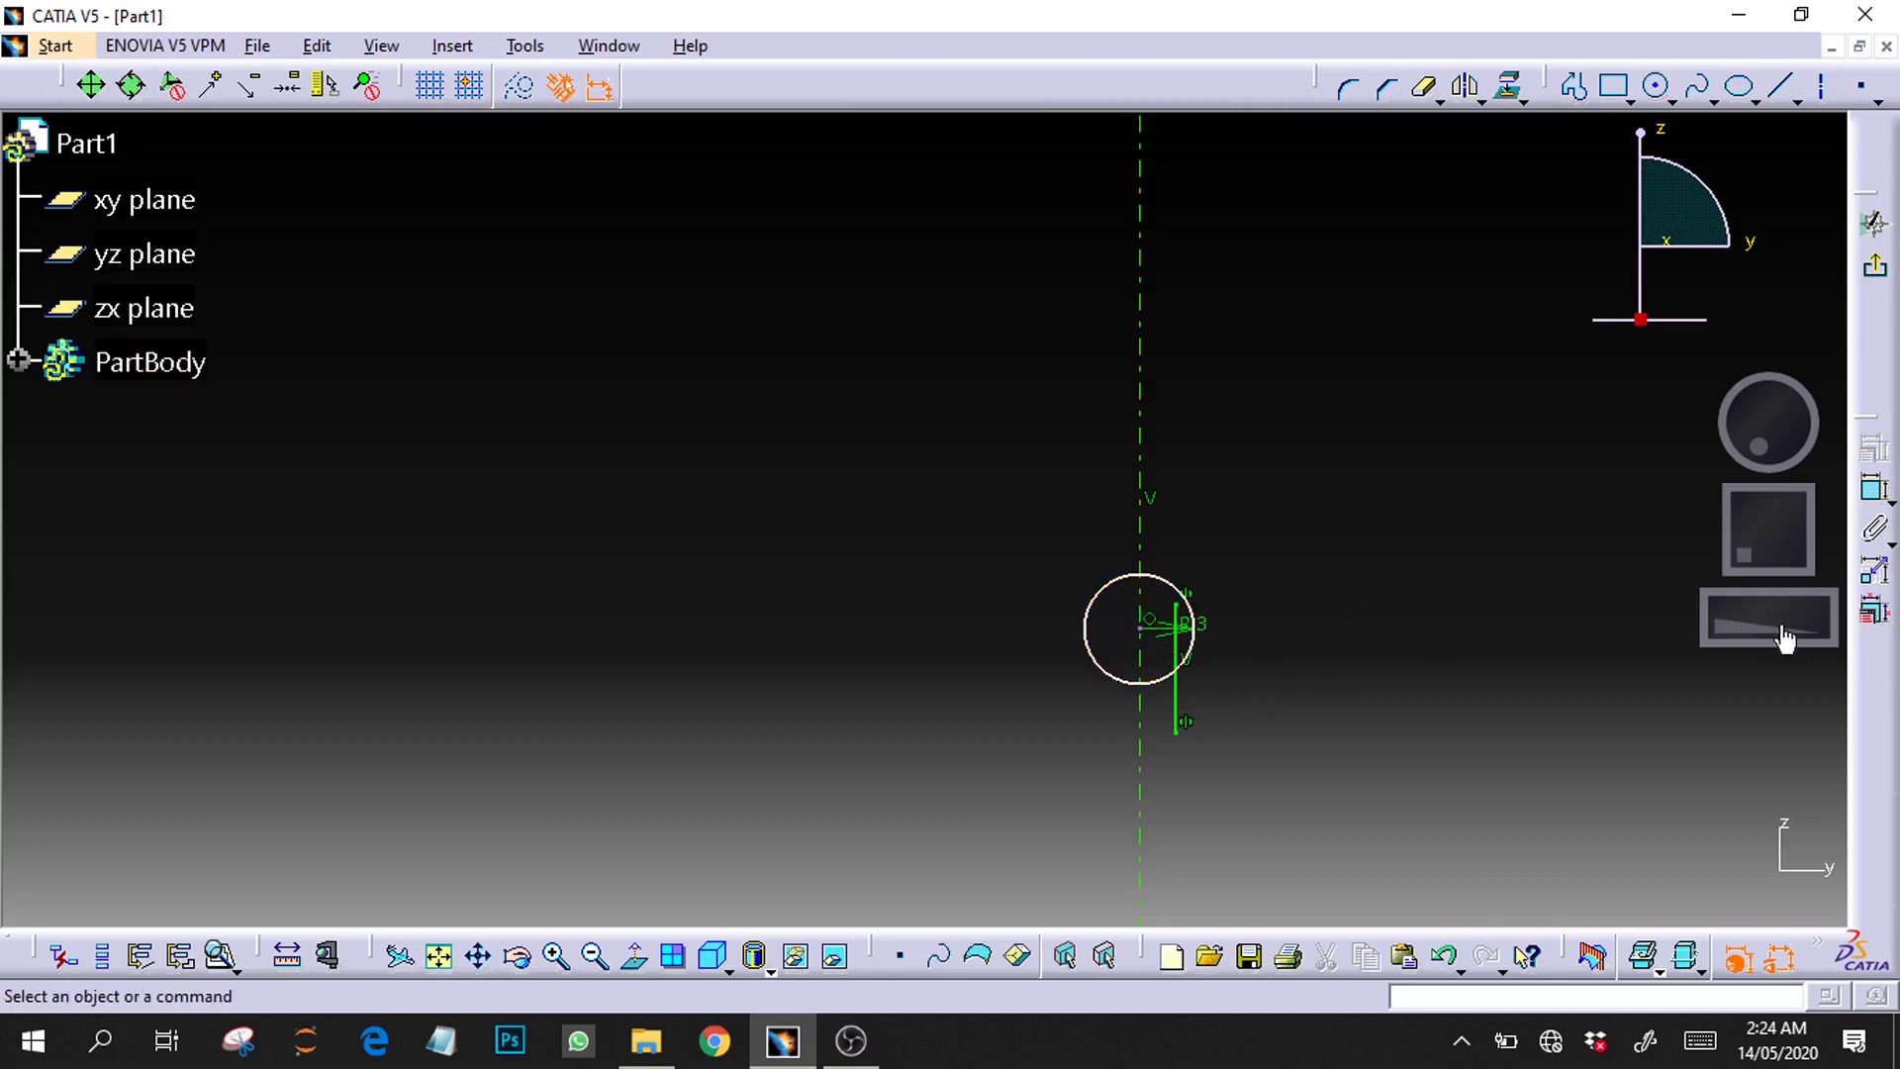
Step: Mirror the 3 mm radius circle about the H axis
{"action": "left_click", "coordinate": [1786, 638]}
{"action": "left_click", "coordinate": [1000, 580]}
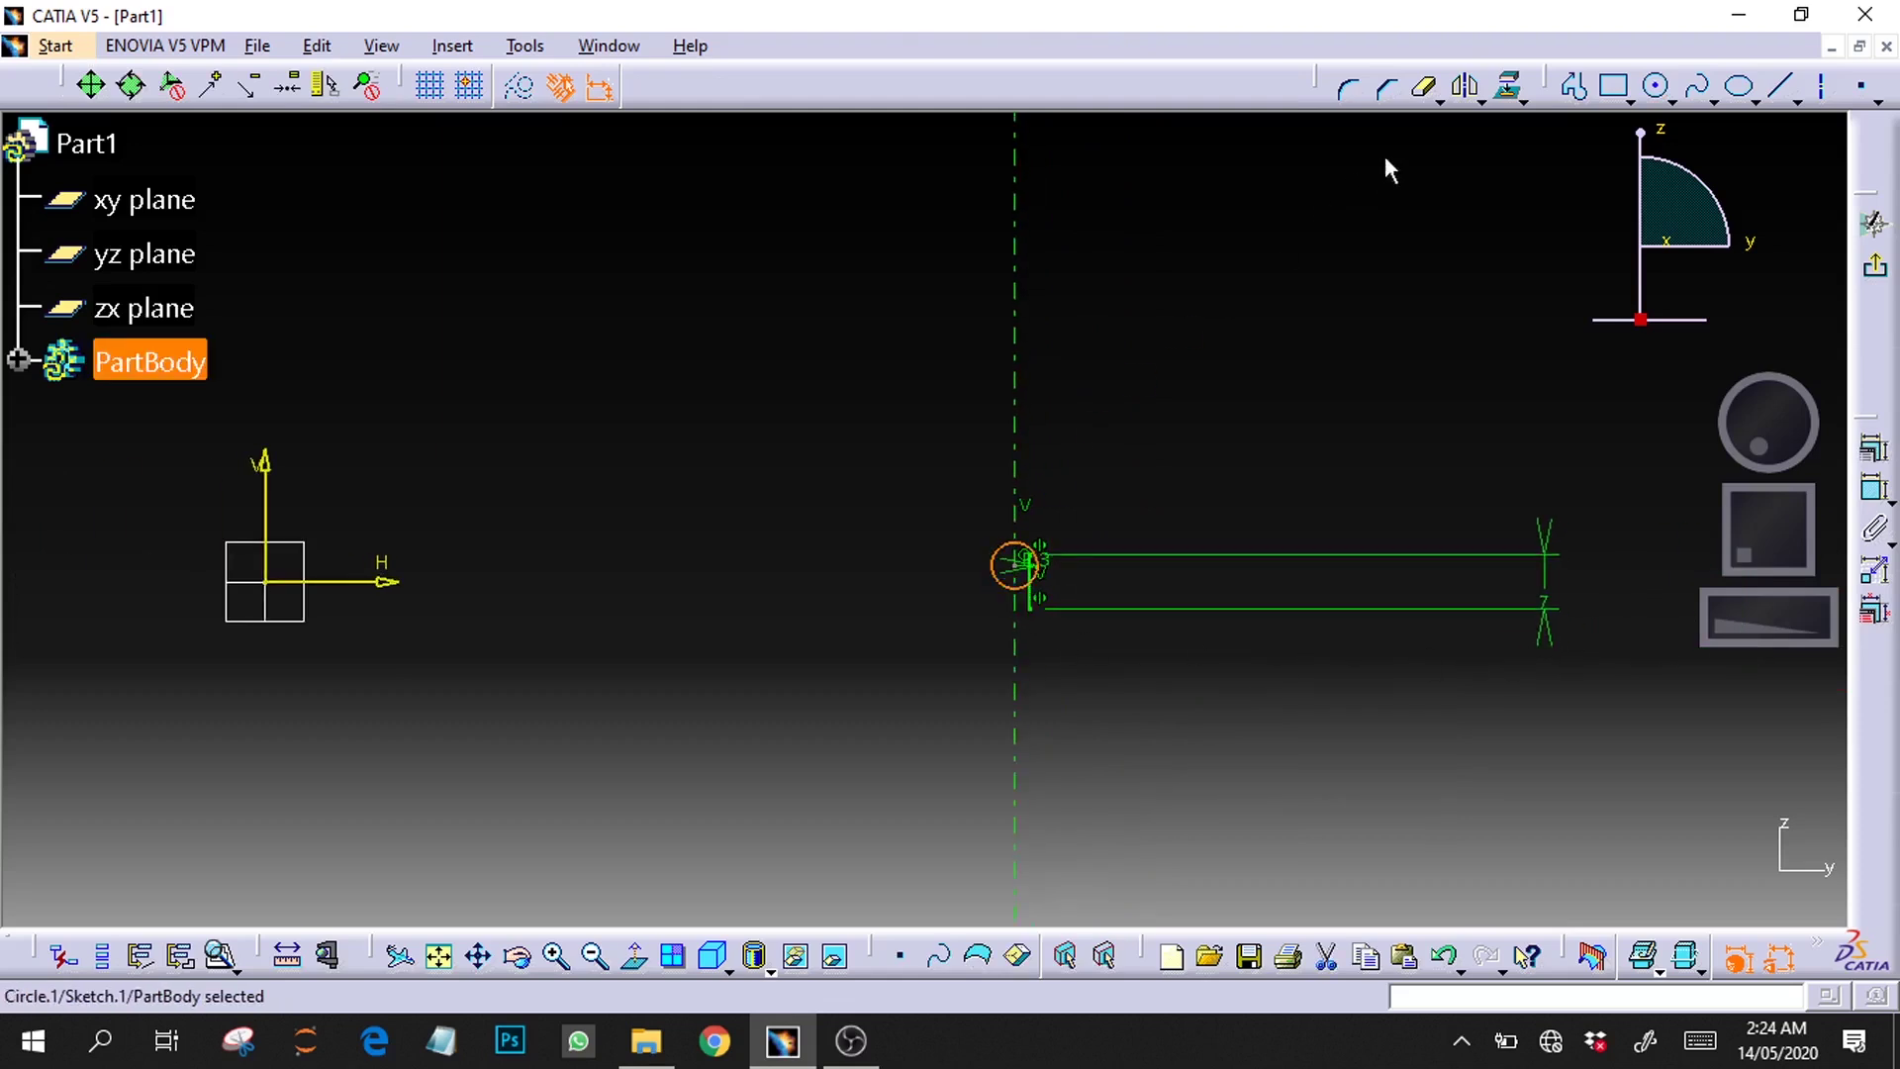
{"action": "left_click", "coordinate": [1466, 87]}
{"action": "left_click", "coordinate": [386, 586]}
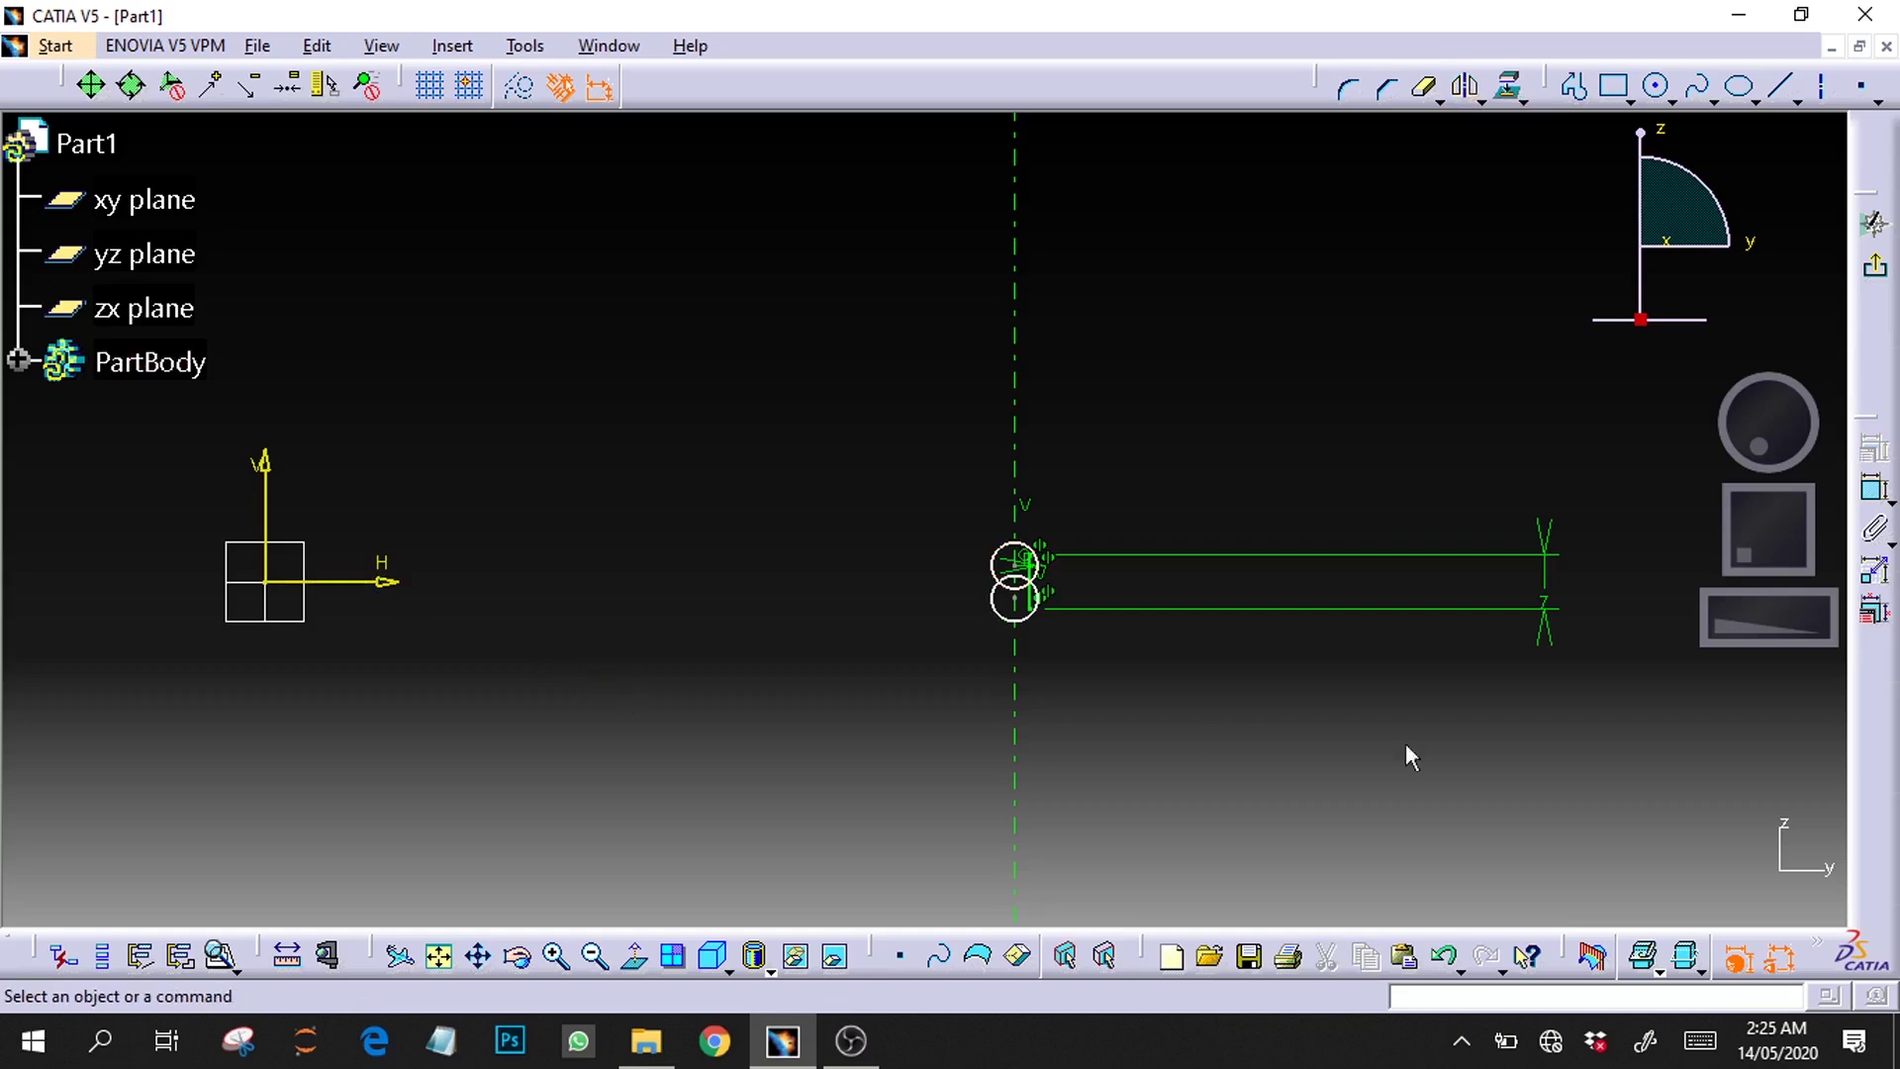
Step: Draw a vertical line along the axis from the top of the upper circle to the bottom of the lower circle
{"action": "mouse_move", "coordinate": [1747, 639]}
{"action": "left_mouse_down"}
{"action": "mouse_move", "coordinate": [1810, 630]}
{"action": "mouse_move", "coordinate": [1833, 598]}
{"action": "mouse_move", "coordinate": [1778, 551]}
{"action": "left_mouse_up"}
{"action": "left_click_drag", "start_coordinate": [1742, 627], "coordinate": [1786, 620]}
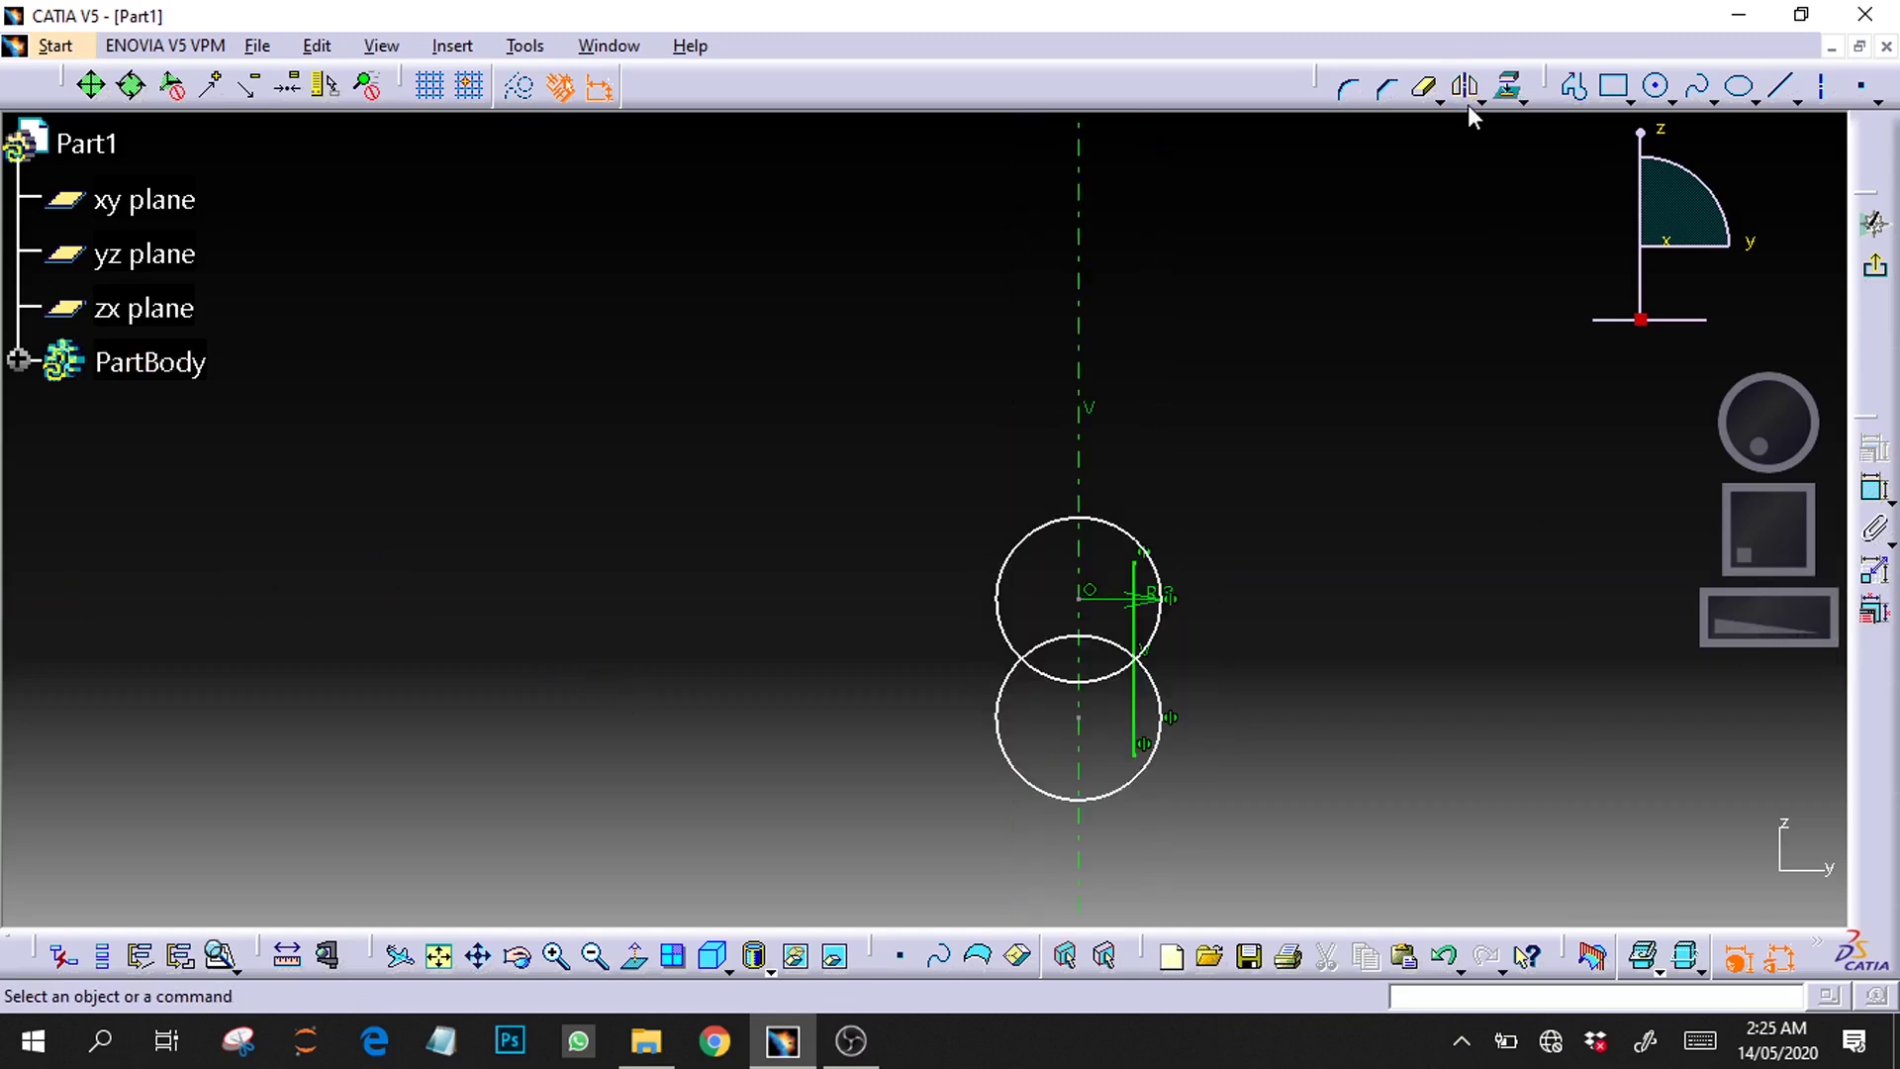
{"action": "left_click", "coordinate": [1715, 127]}
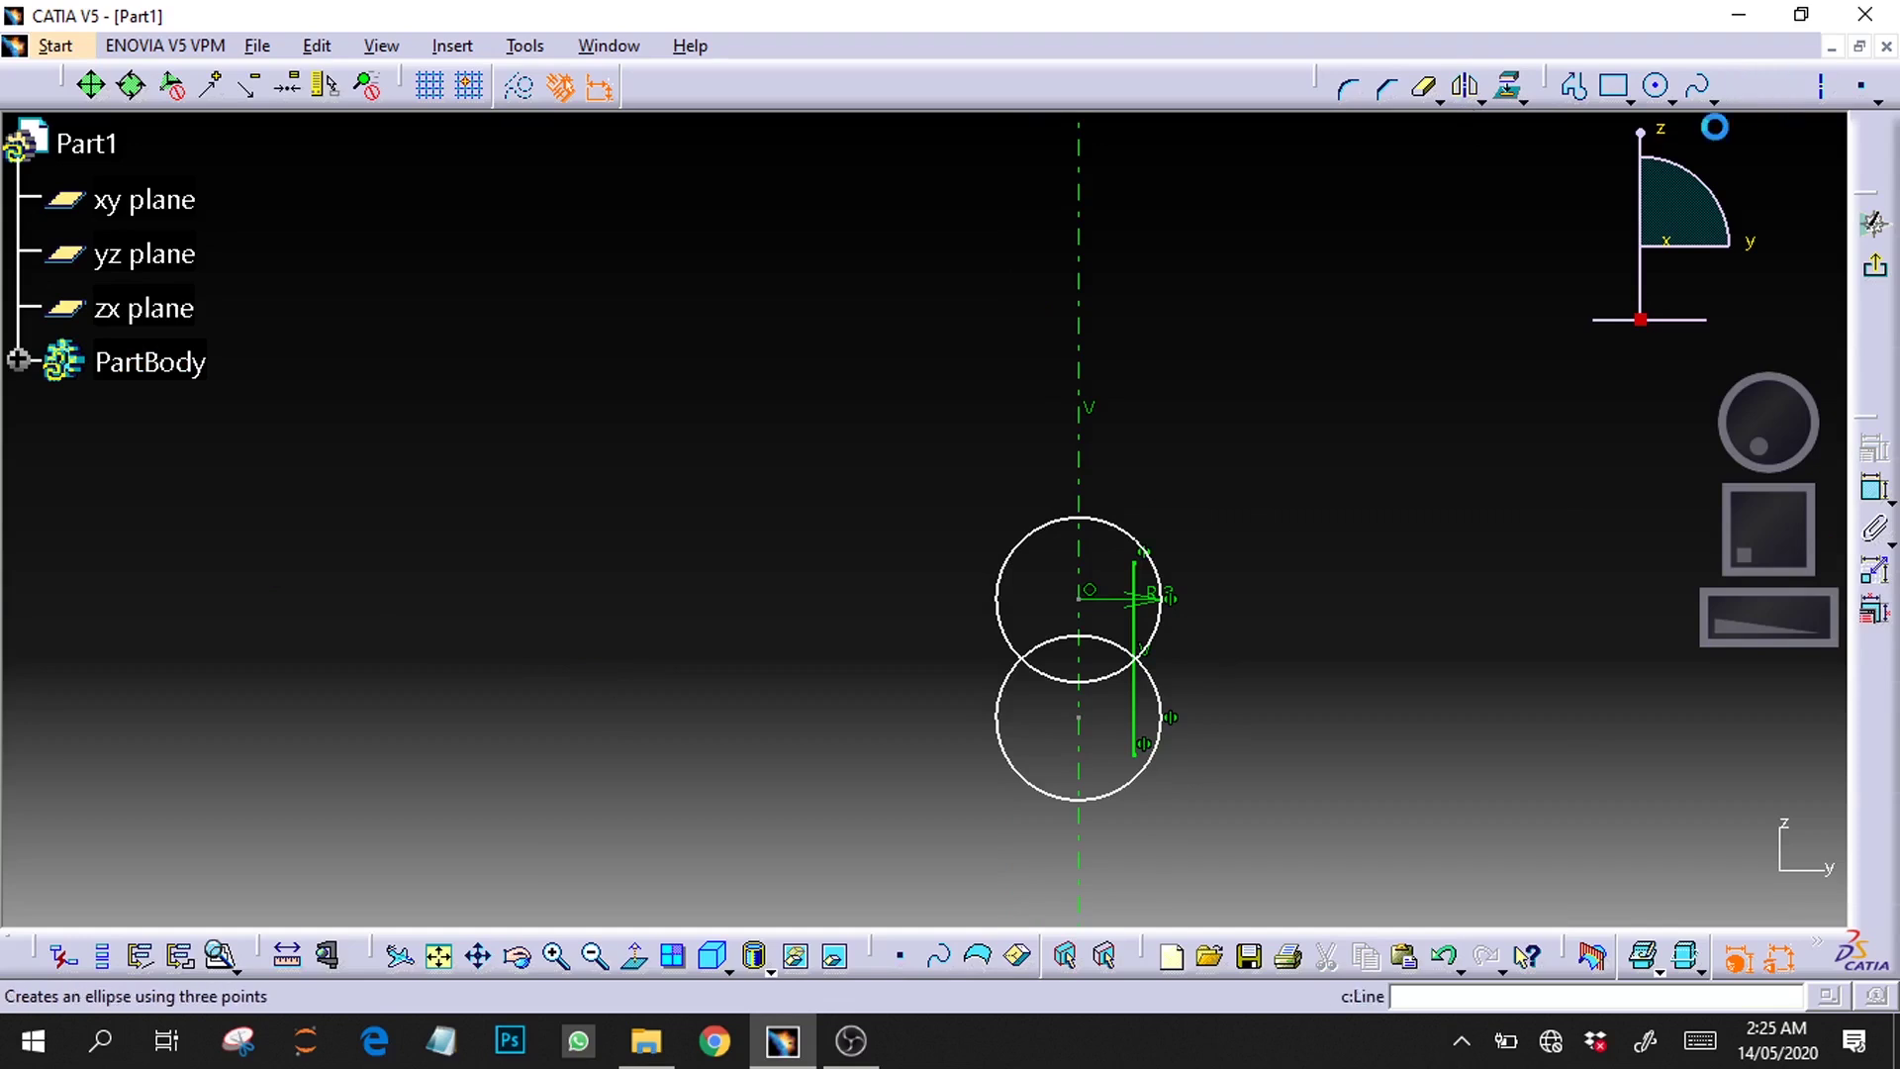
{"action": "left_click", "coordinate": [1080, 517]}
{"action": "left_click", "coordinate": [1082, 800]}
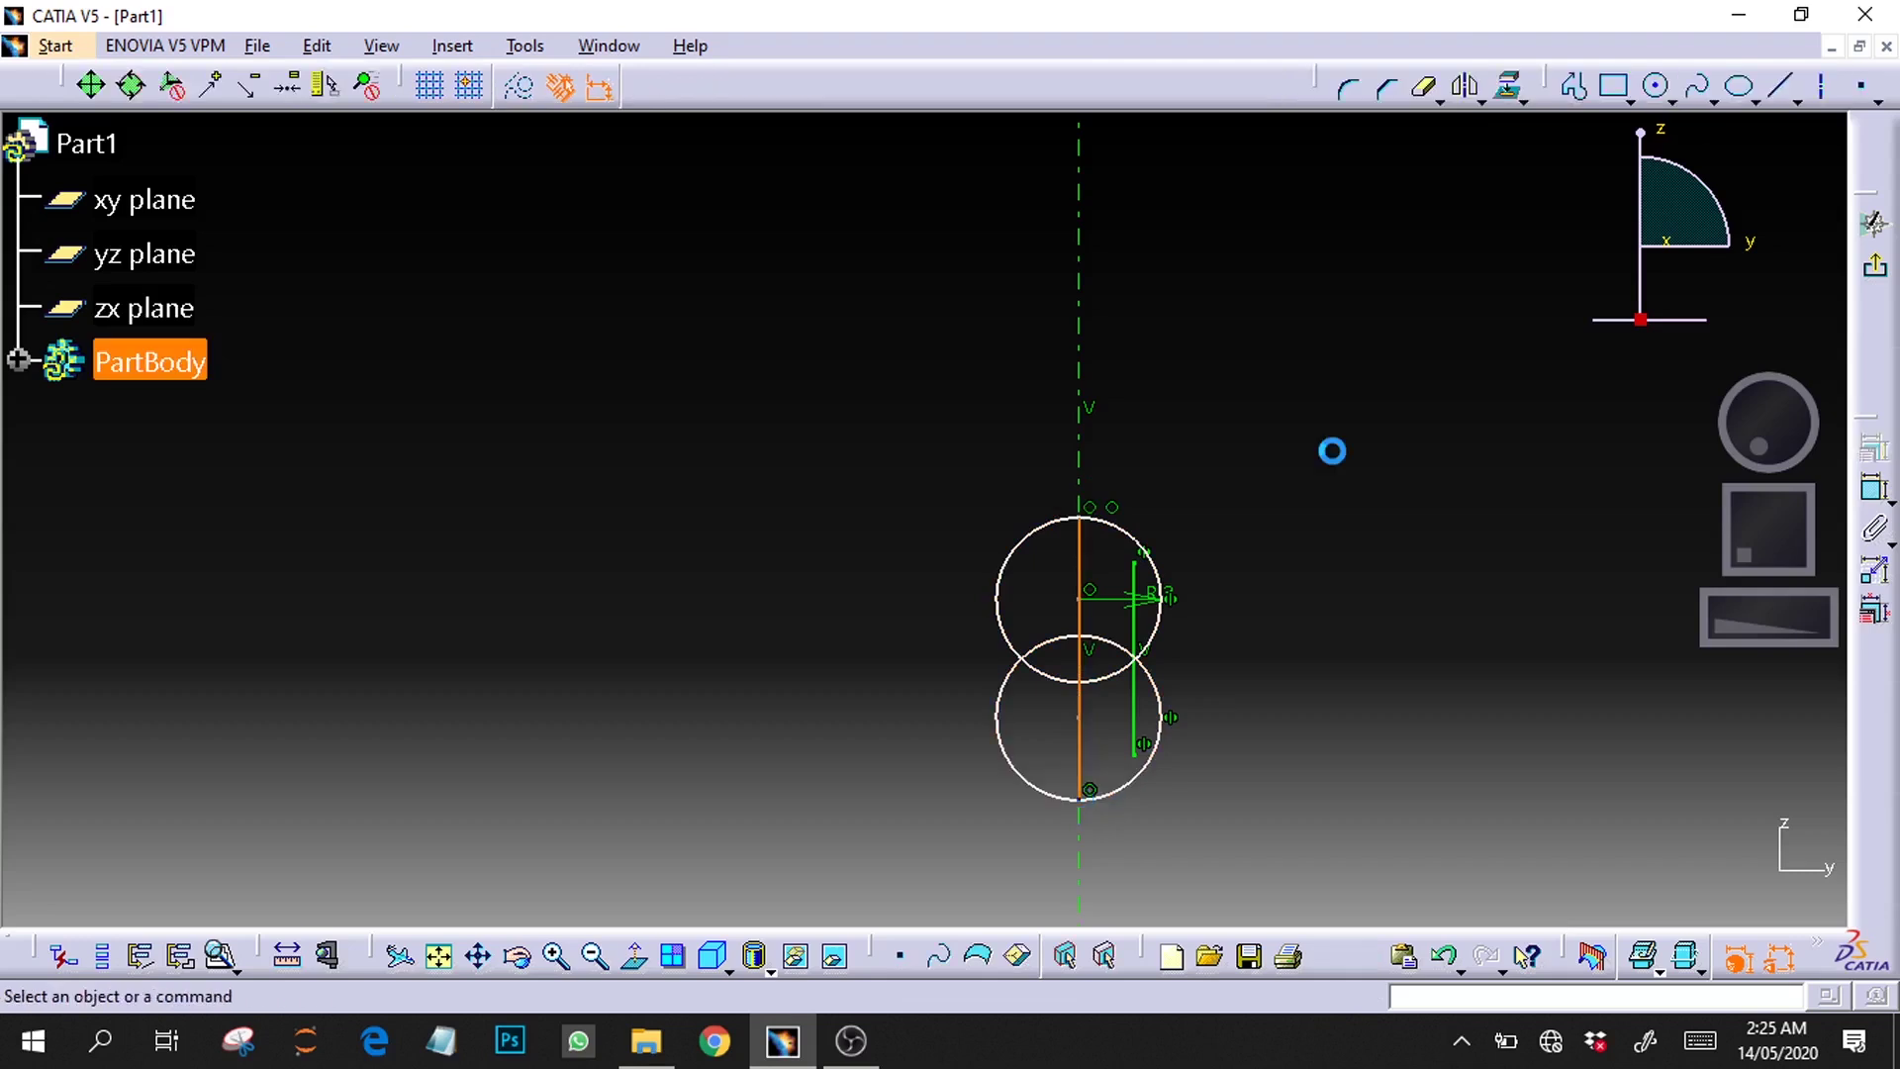
Step: Draw two outward horizontal lines, each about 2 mm long, from the upper and lower ends of the short vertical line
{"action": "left_click", "coordinate": [1784, 91]}
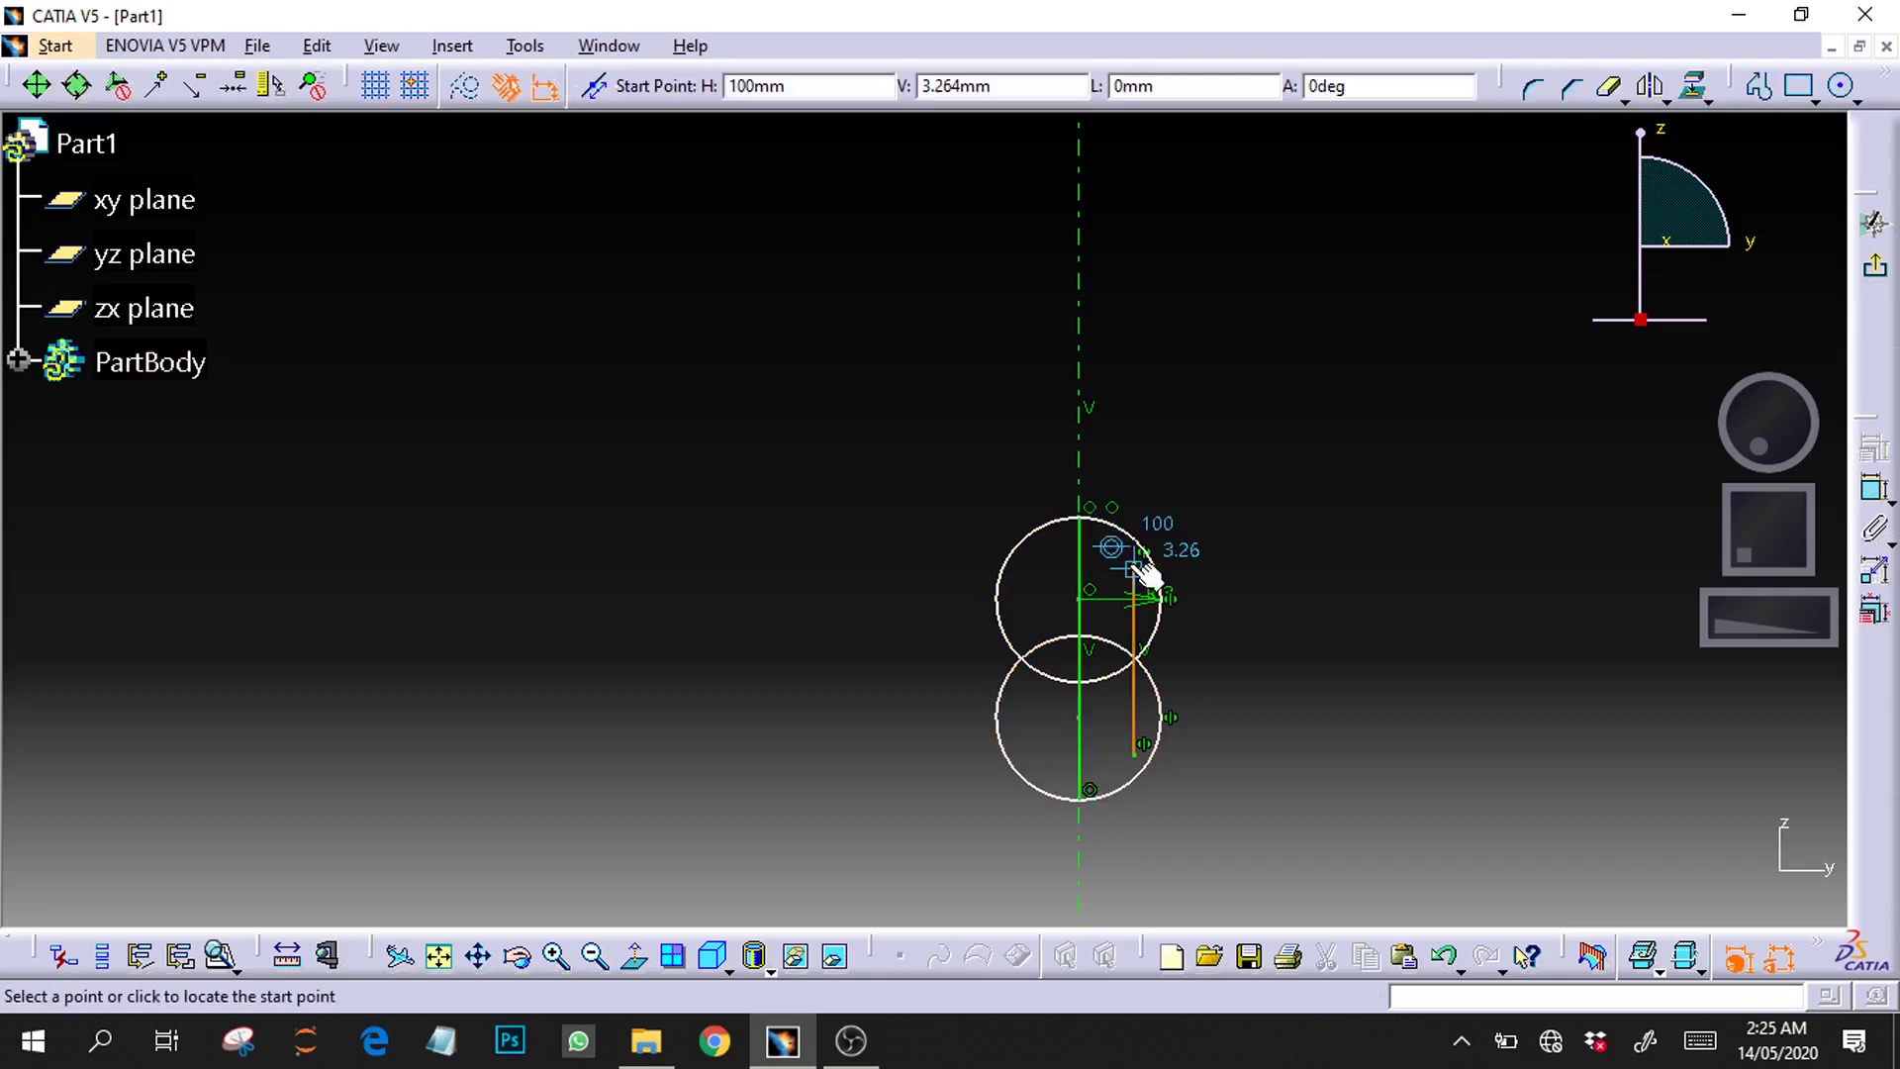
{"action": "left_click", "coordinate": [1135, 562]}
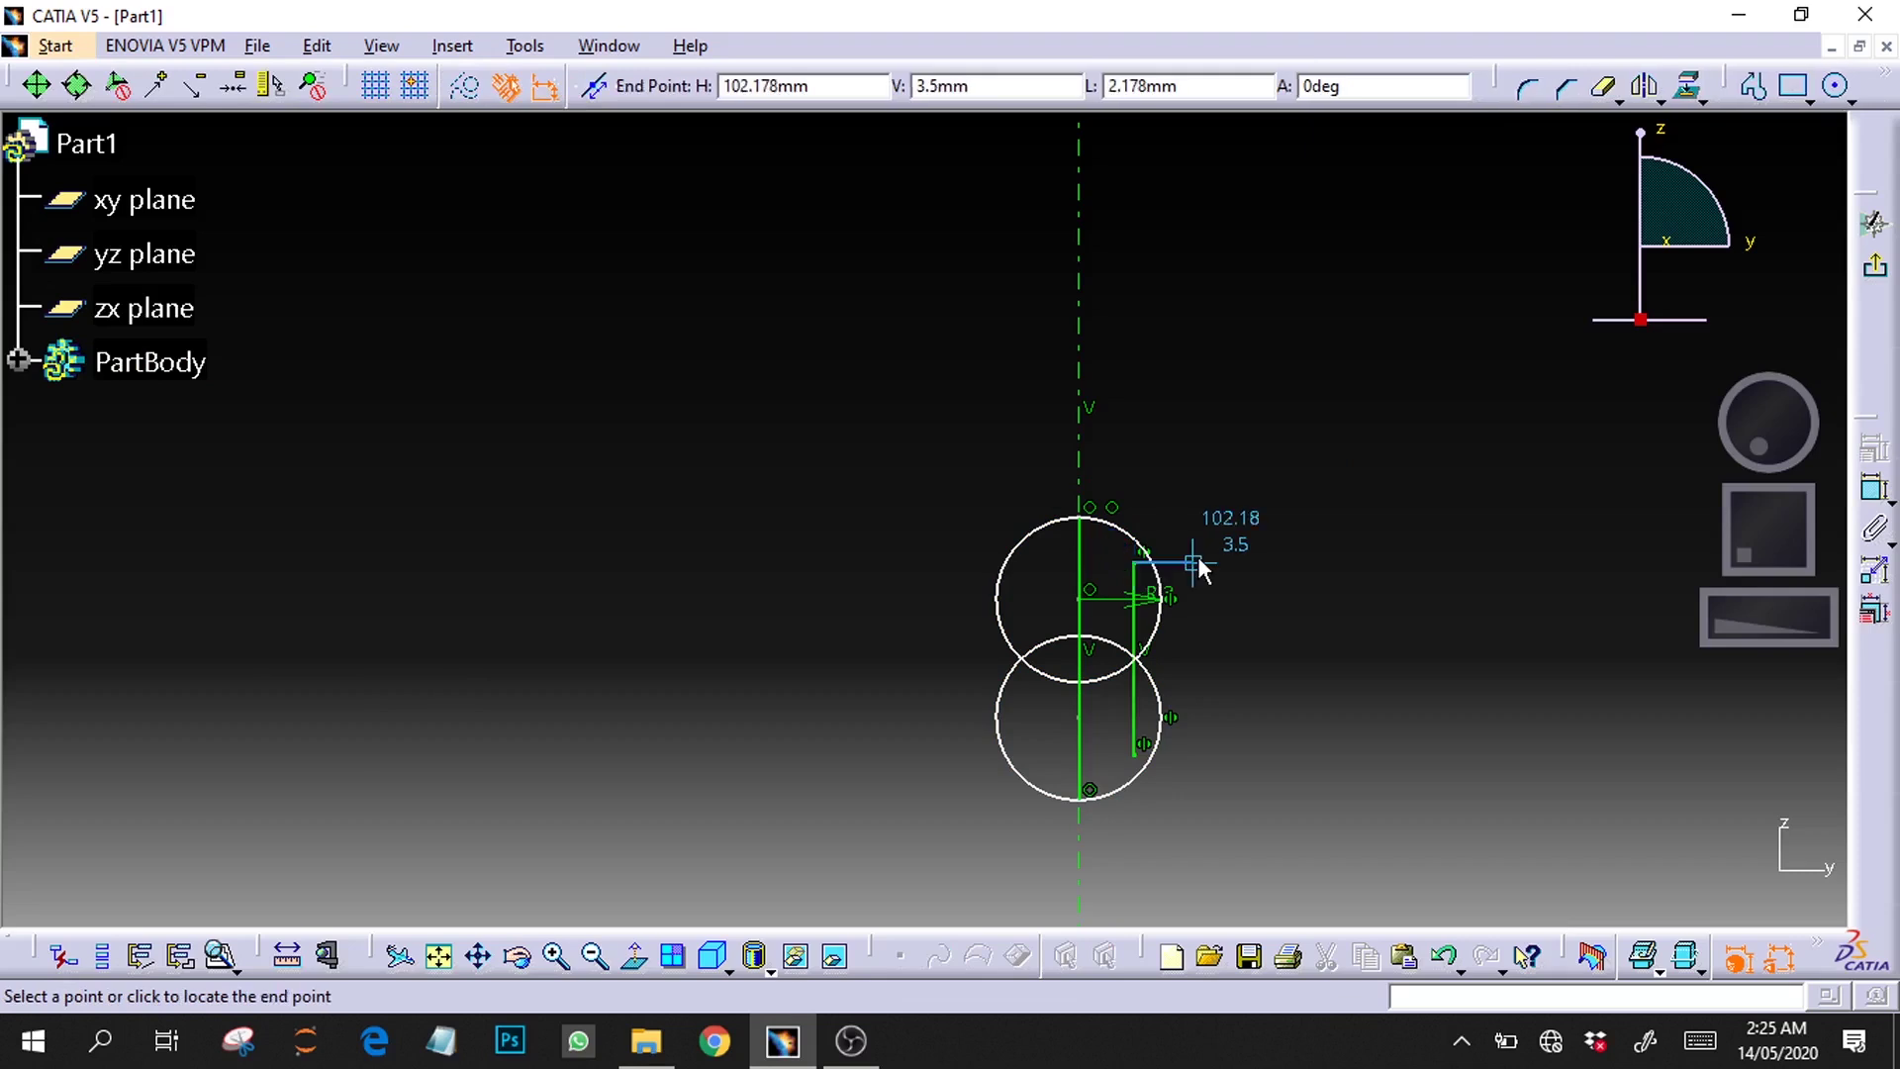
{"action": "left_click", "coordinate": [1197, 562]}
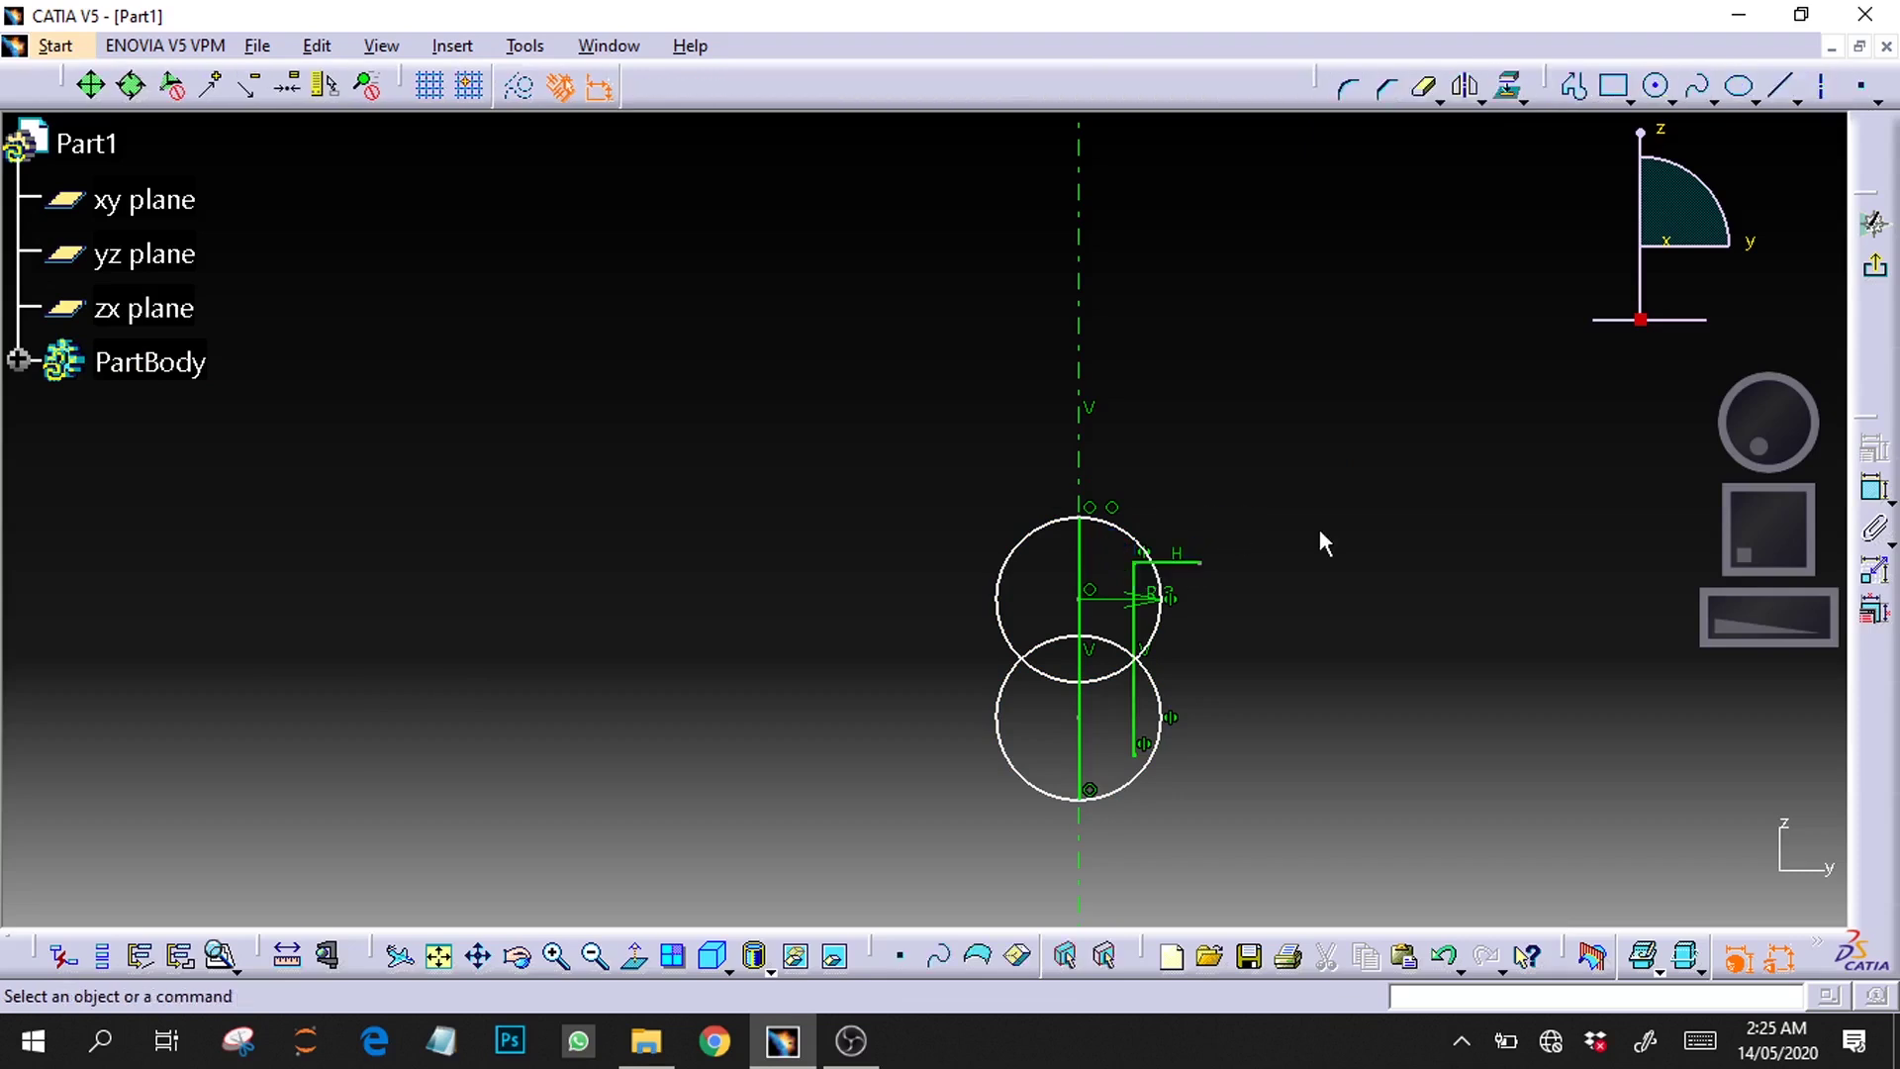
{"action": "left_click", "coordinate": [1784, 91]}
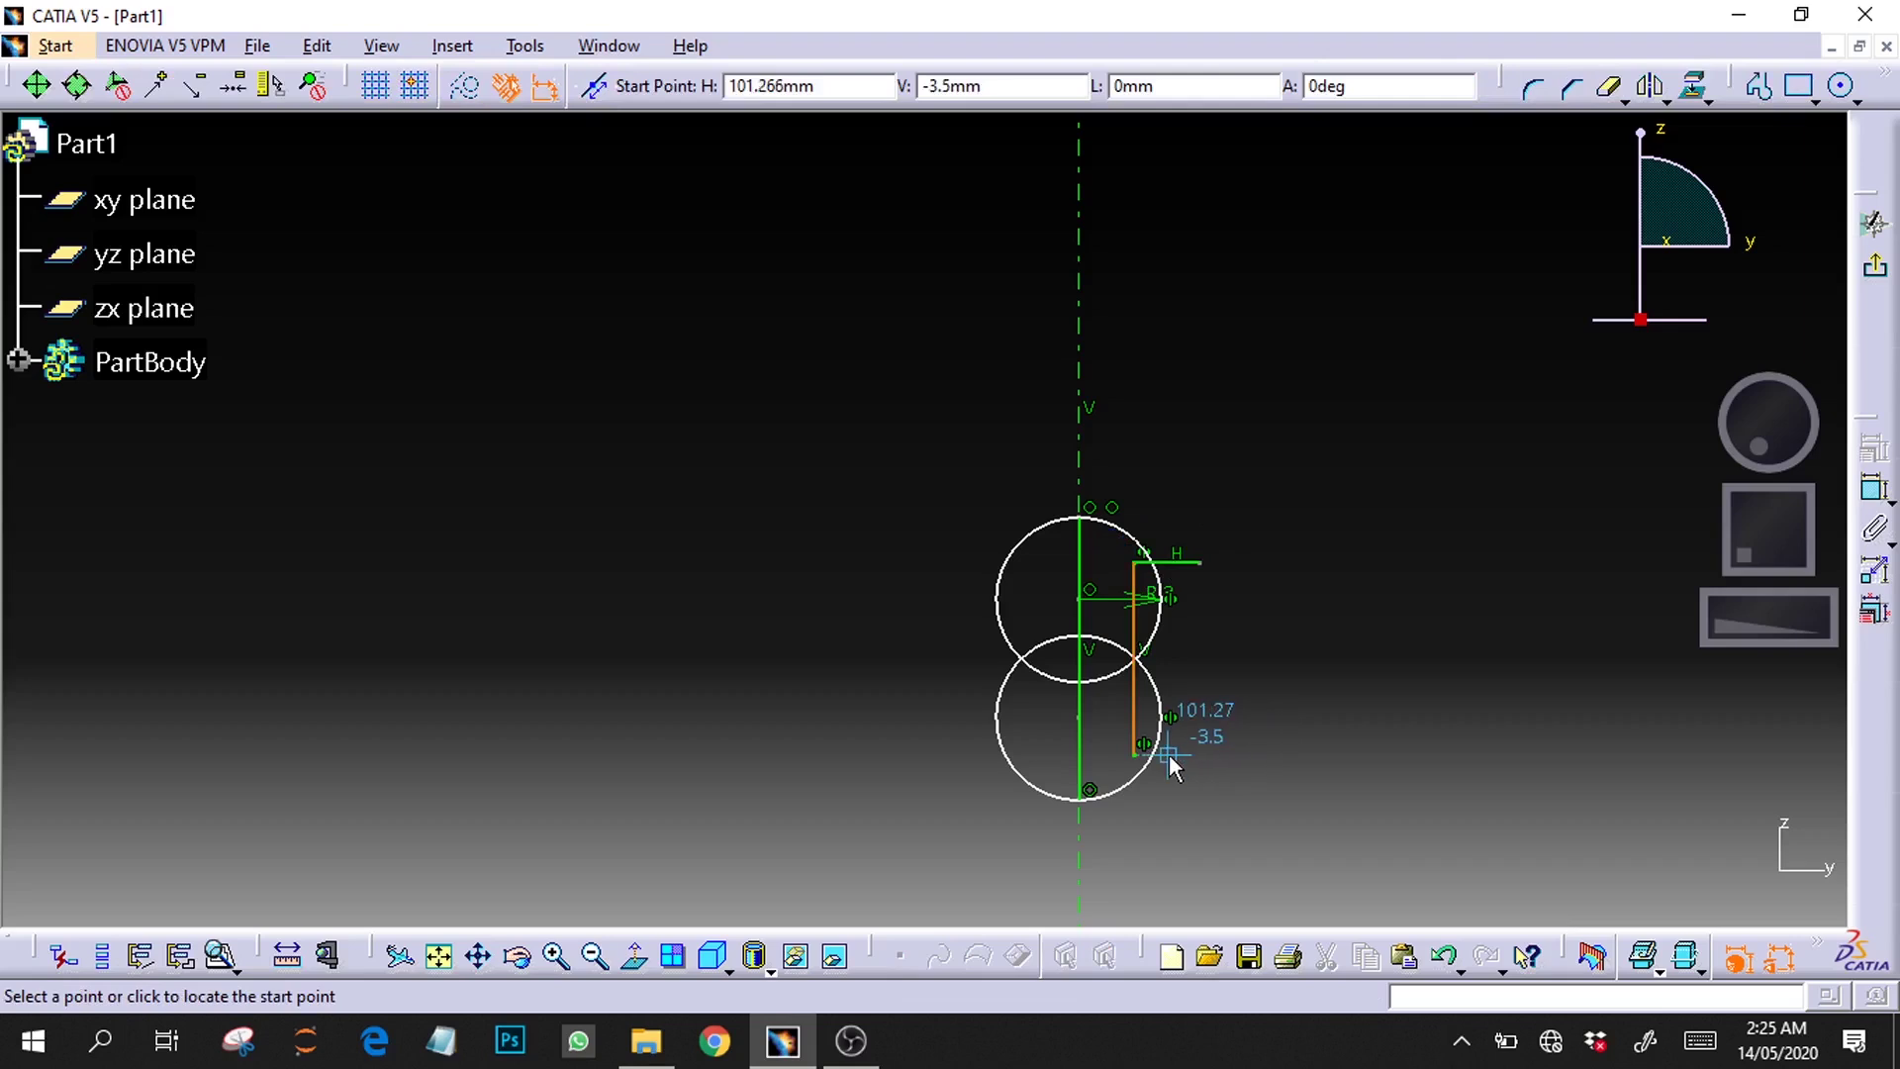
{"action": "left_click", "coordinate": [1137, 754]}
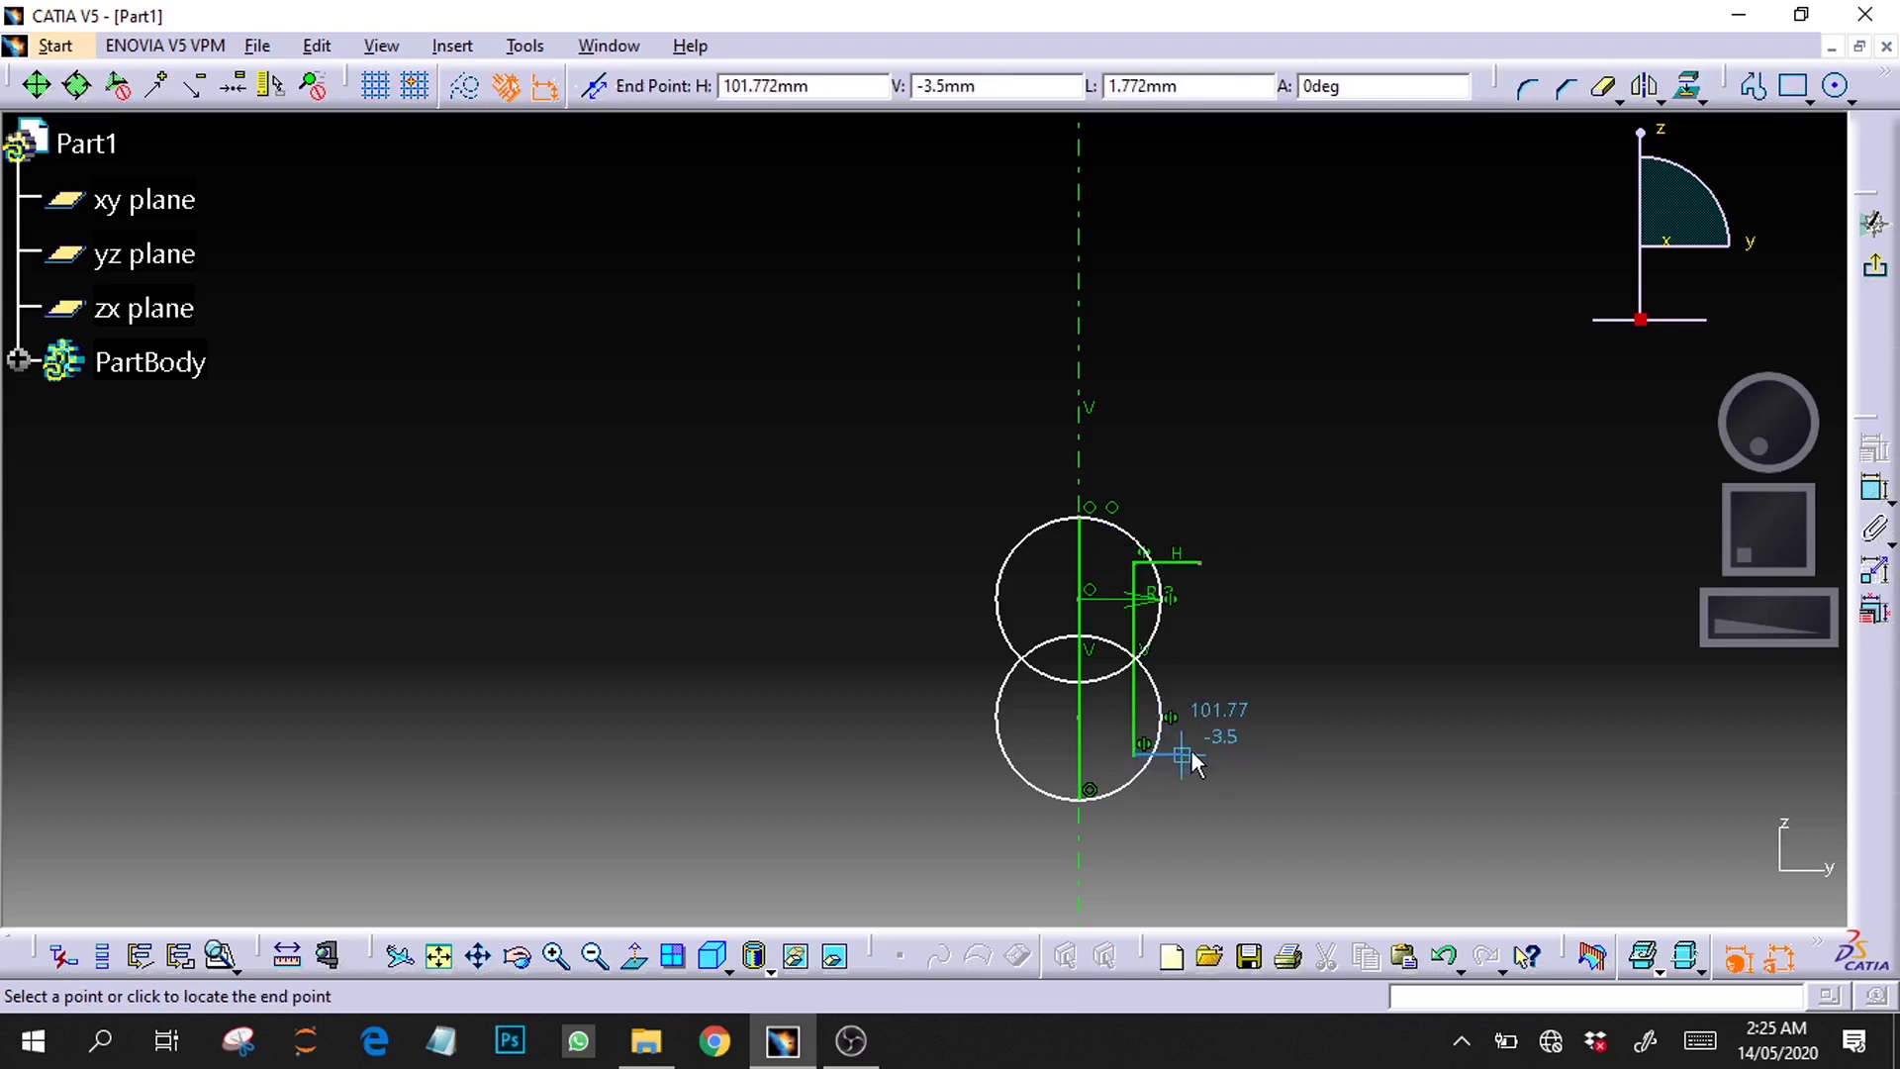
{"action": "left_click", "coordinate": [1187, 754]}
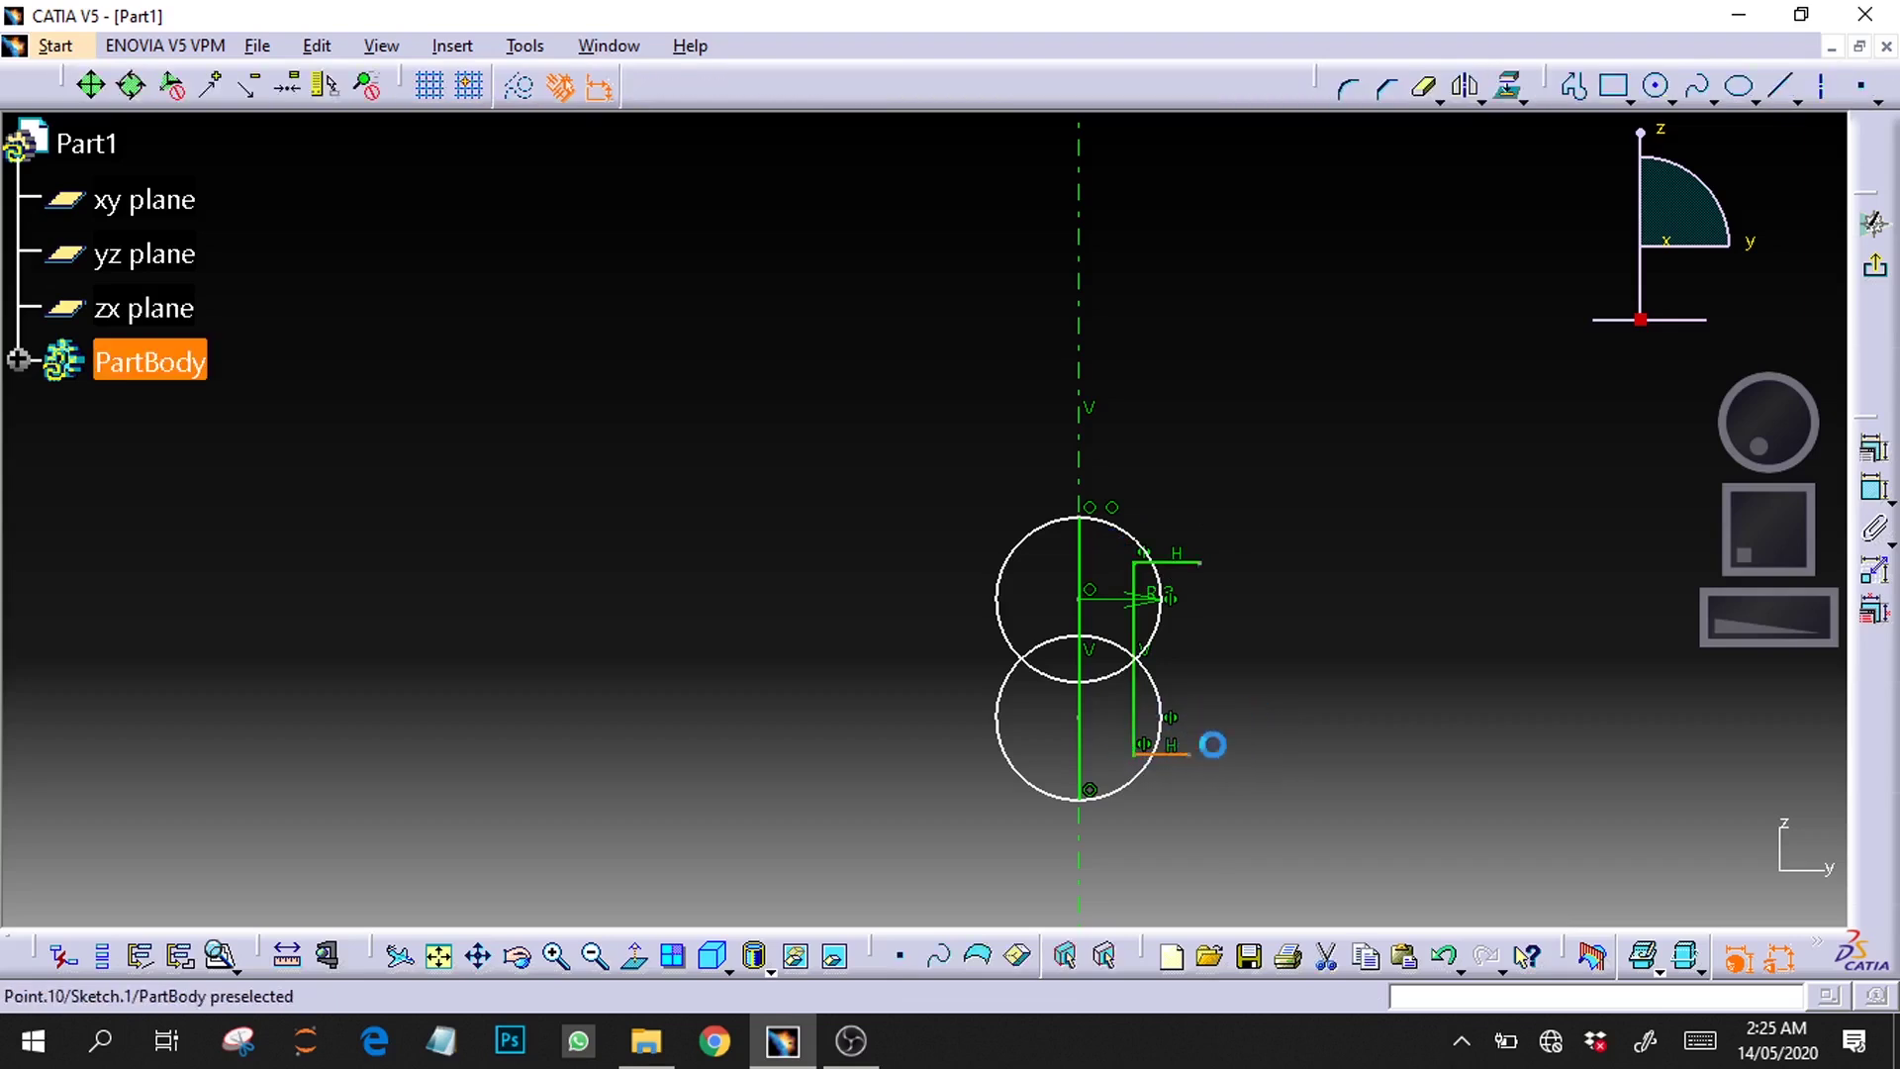
Step: Quick-trim the horizontal lines to the circles and remove the circle portions outside the half rivet profile
{"action": "left_click", "coordinate": [1423, 86]}
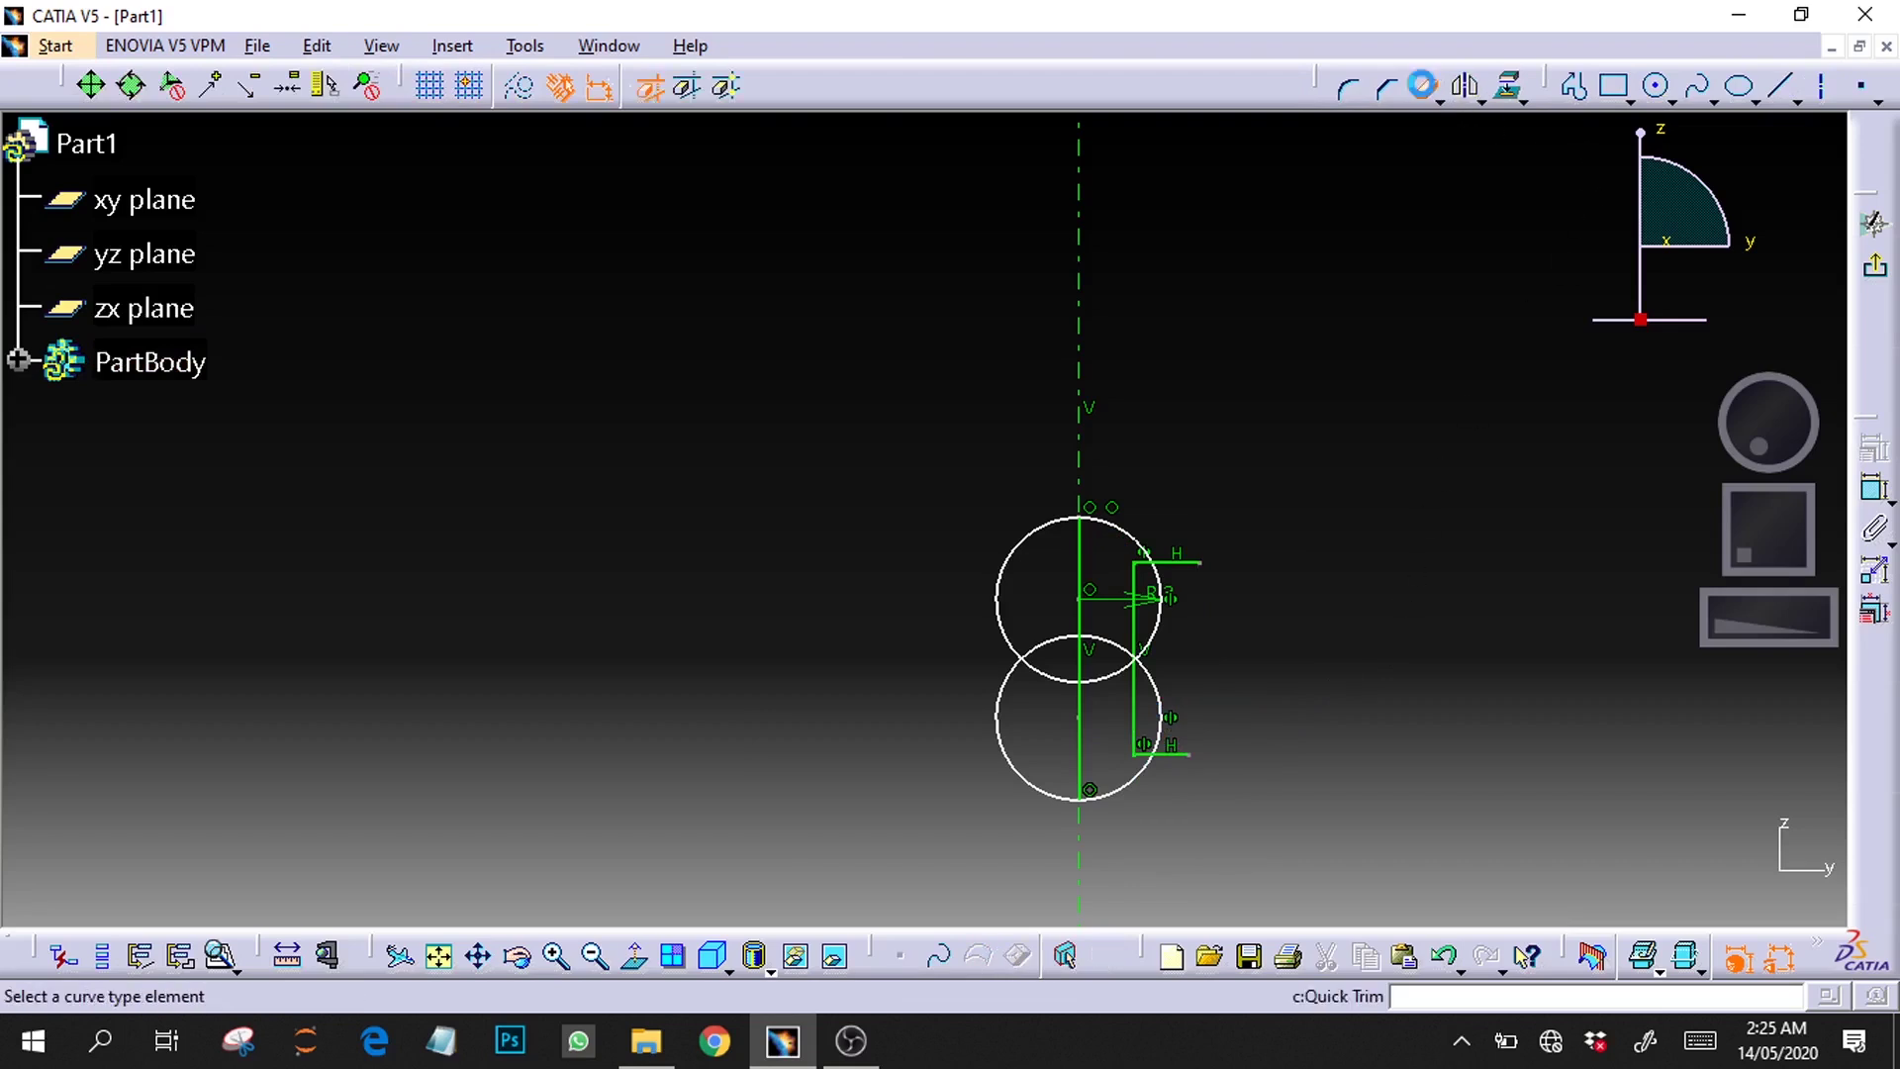
{"action": "left_click", "coordinate": [1190, 563]}
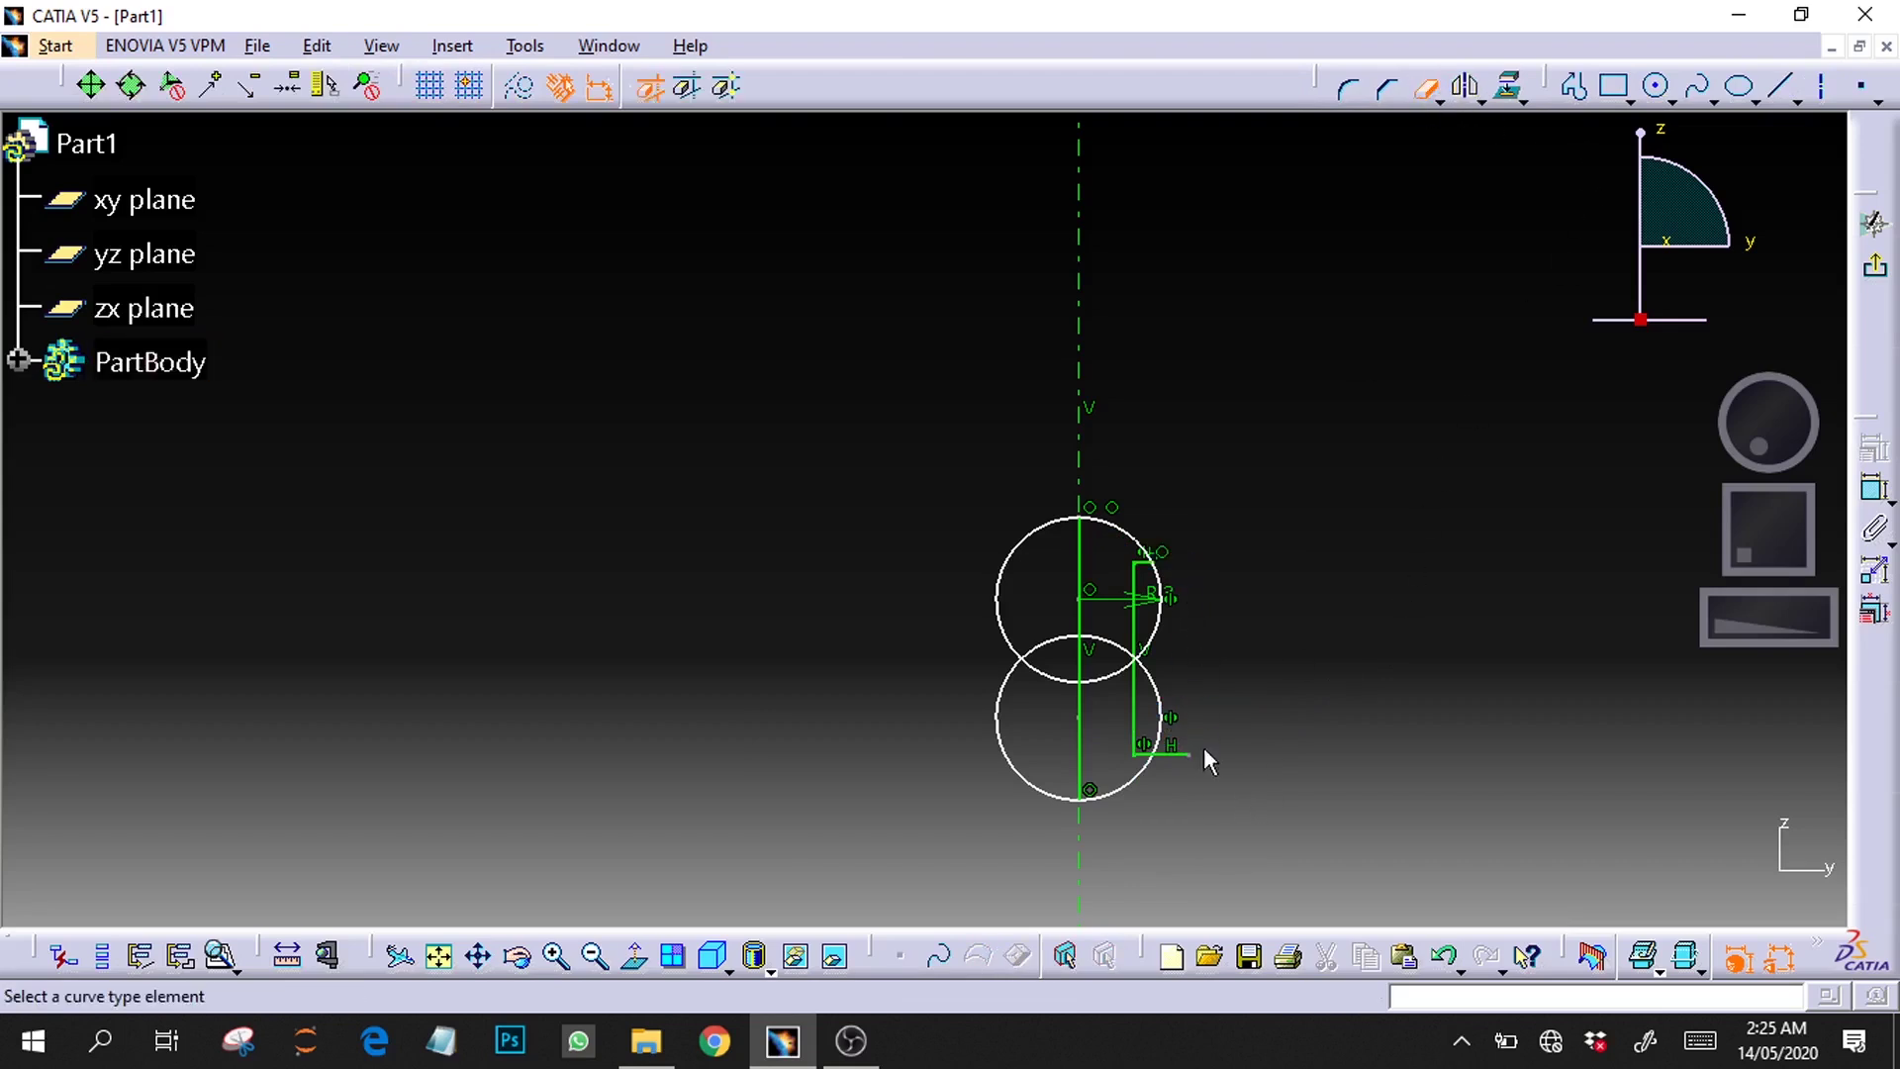
{"action": "left_click", "coordinate": [1192, 757]}
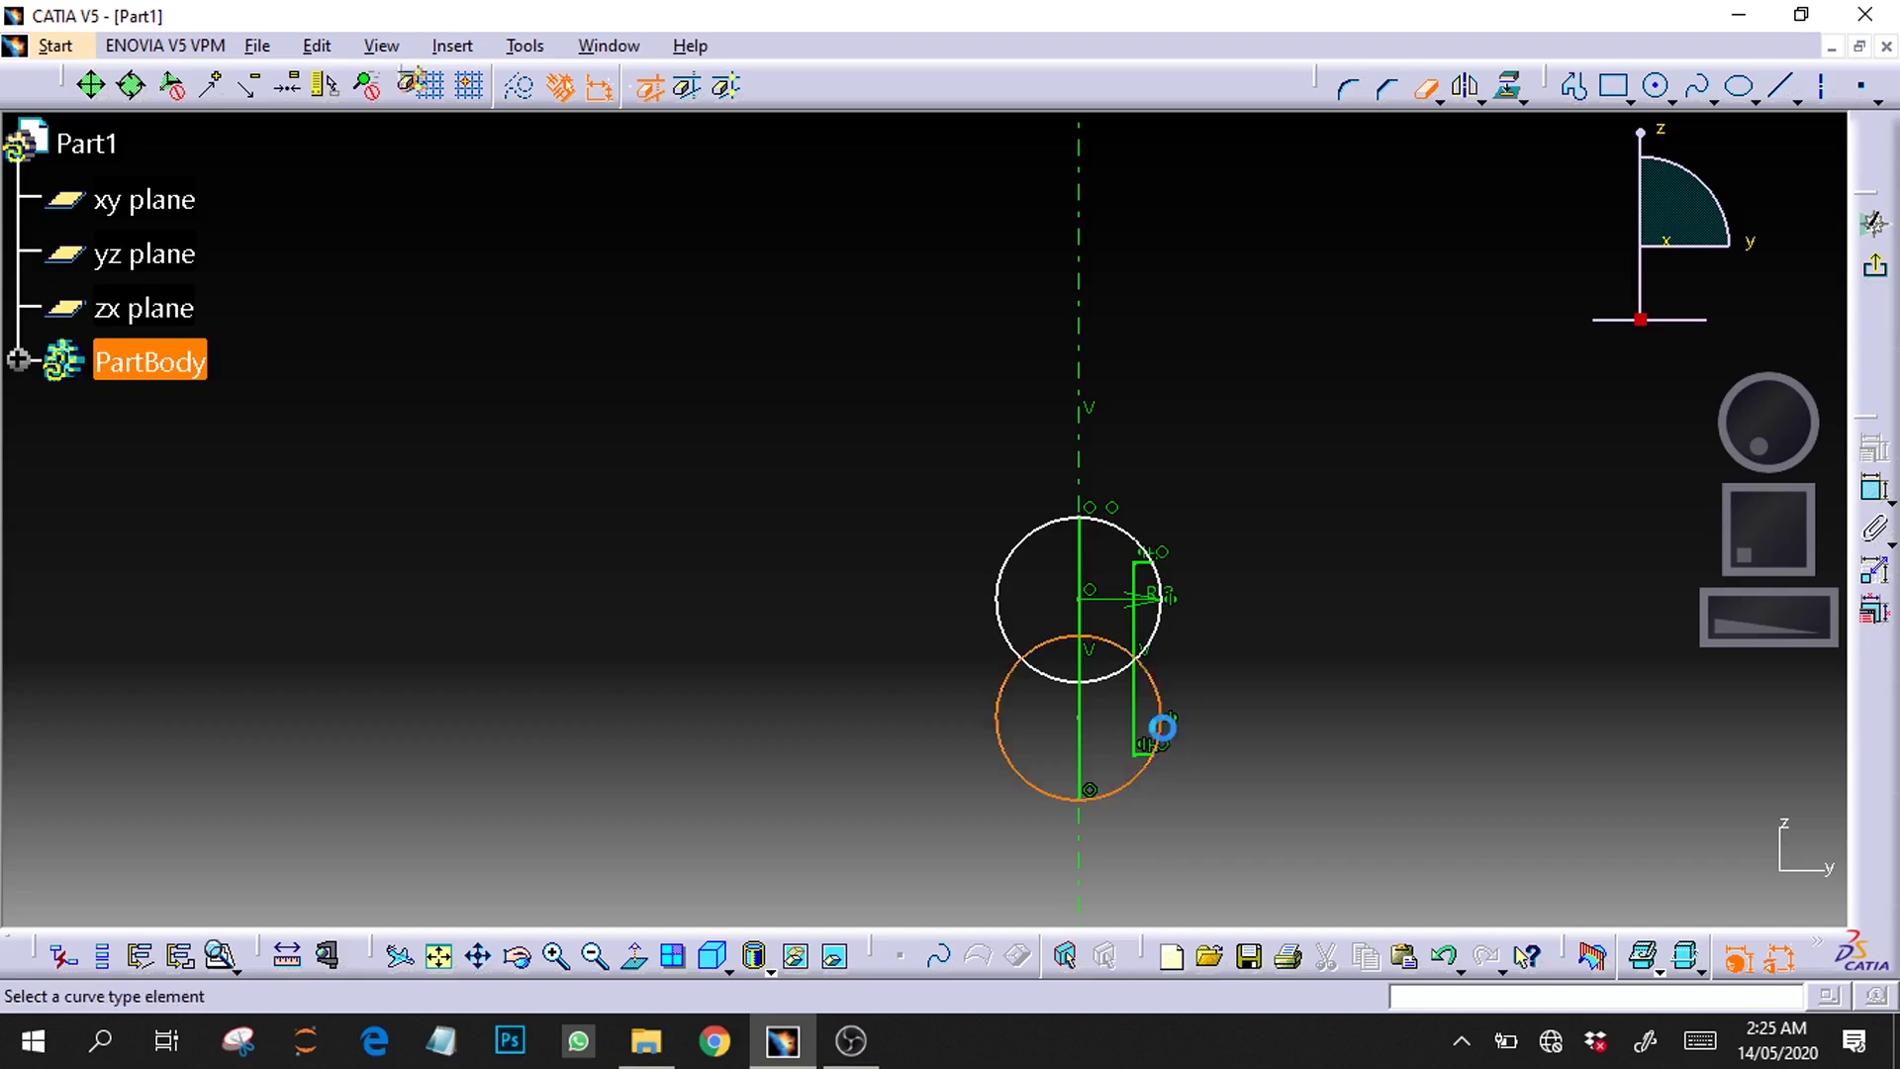
{"action": "left_click", "coordinate": [1168, 645]}
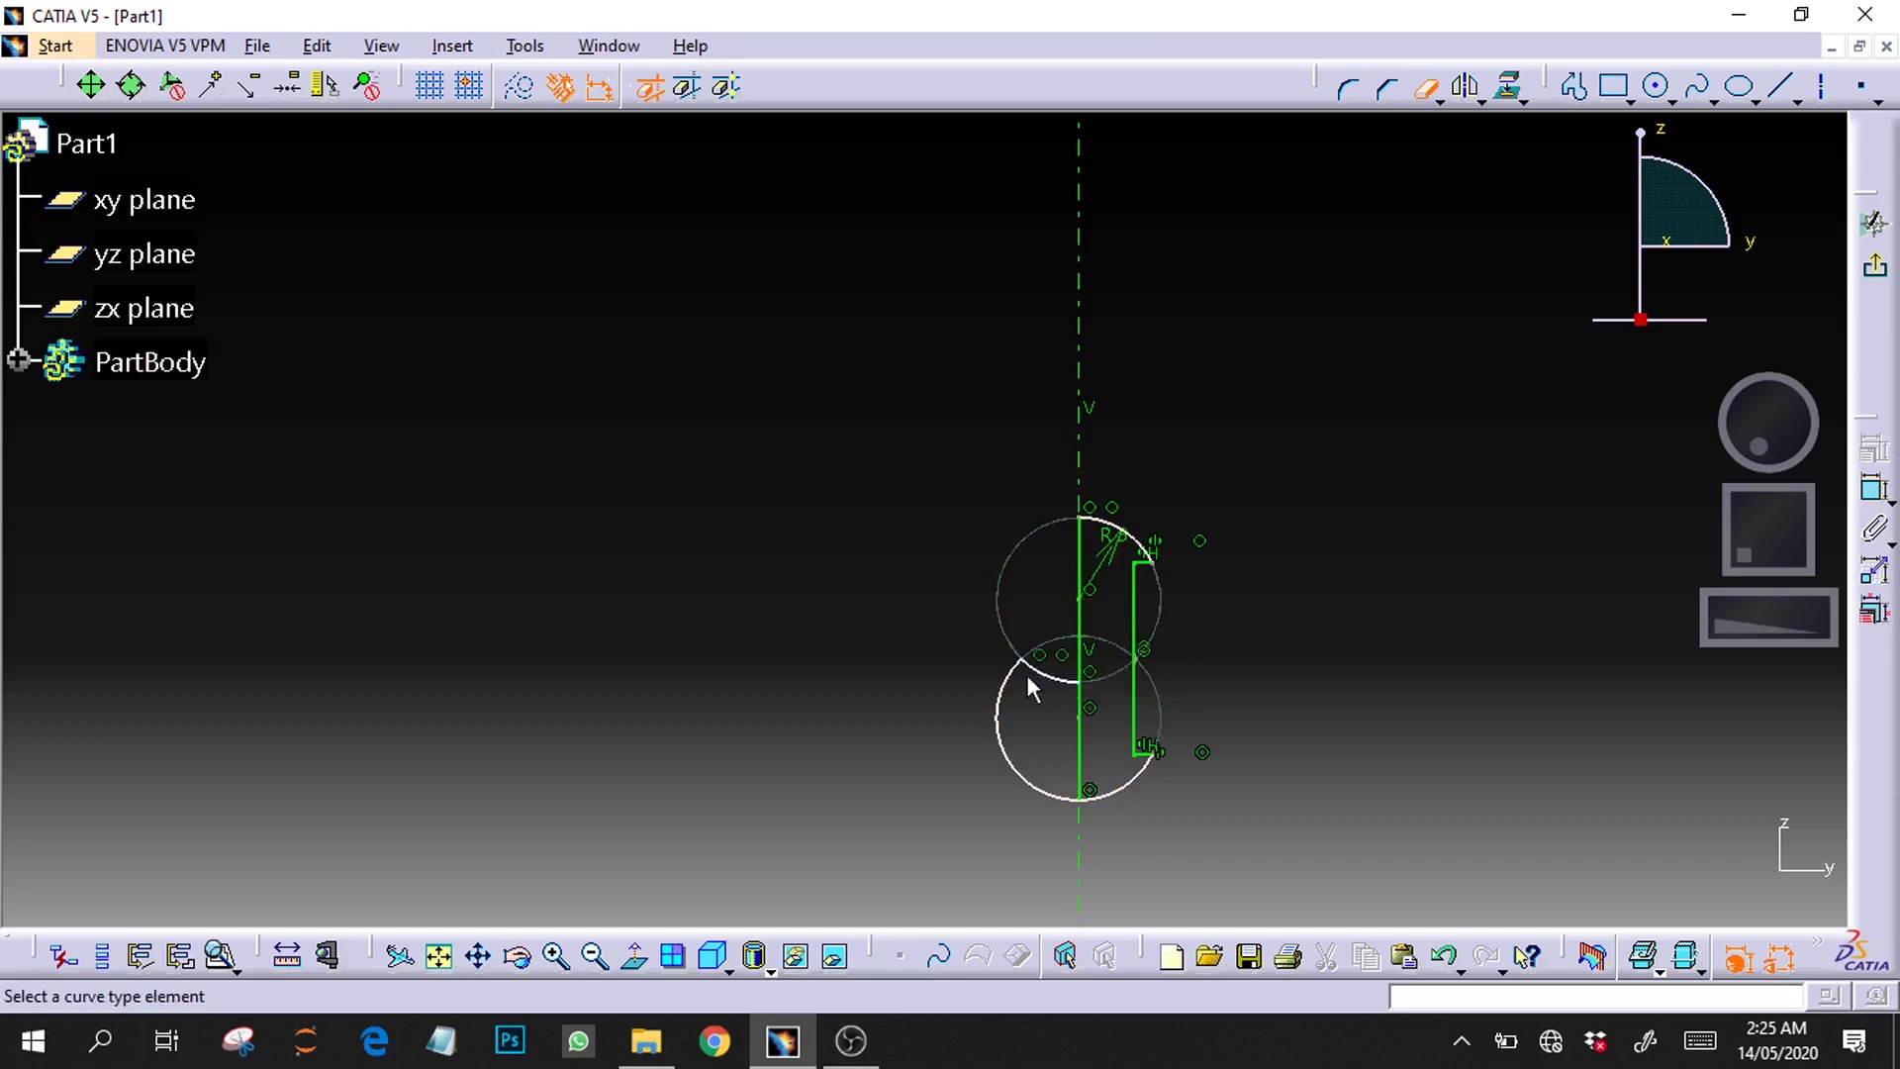
{"action": "left_click", "coordinate": [1024, 679]}
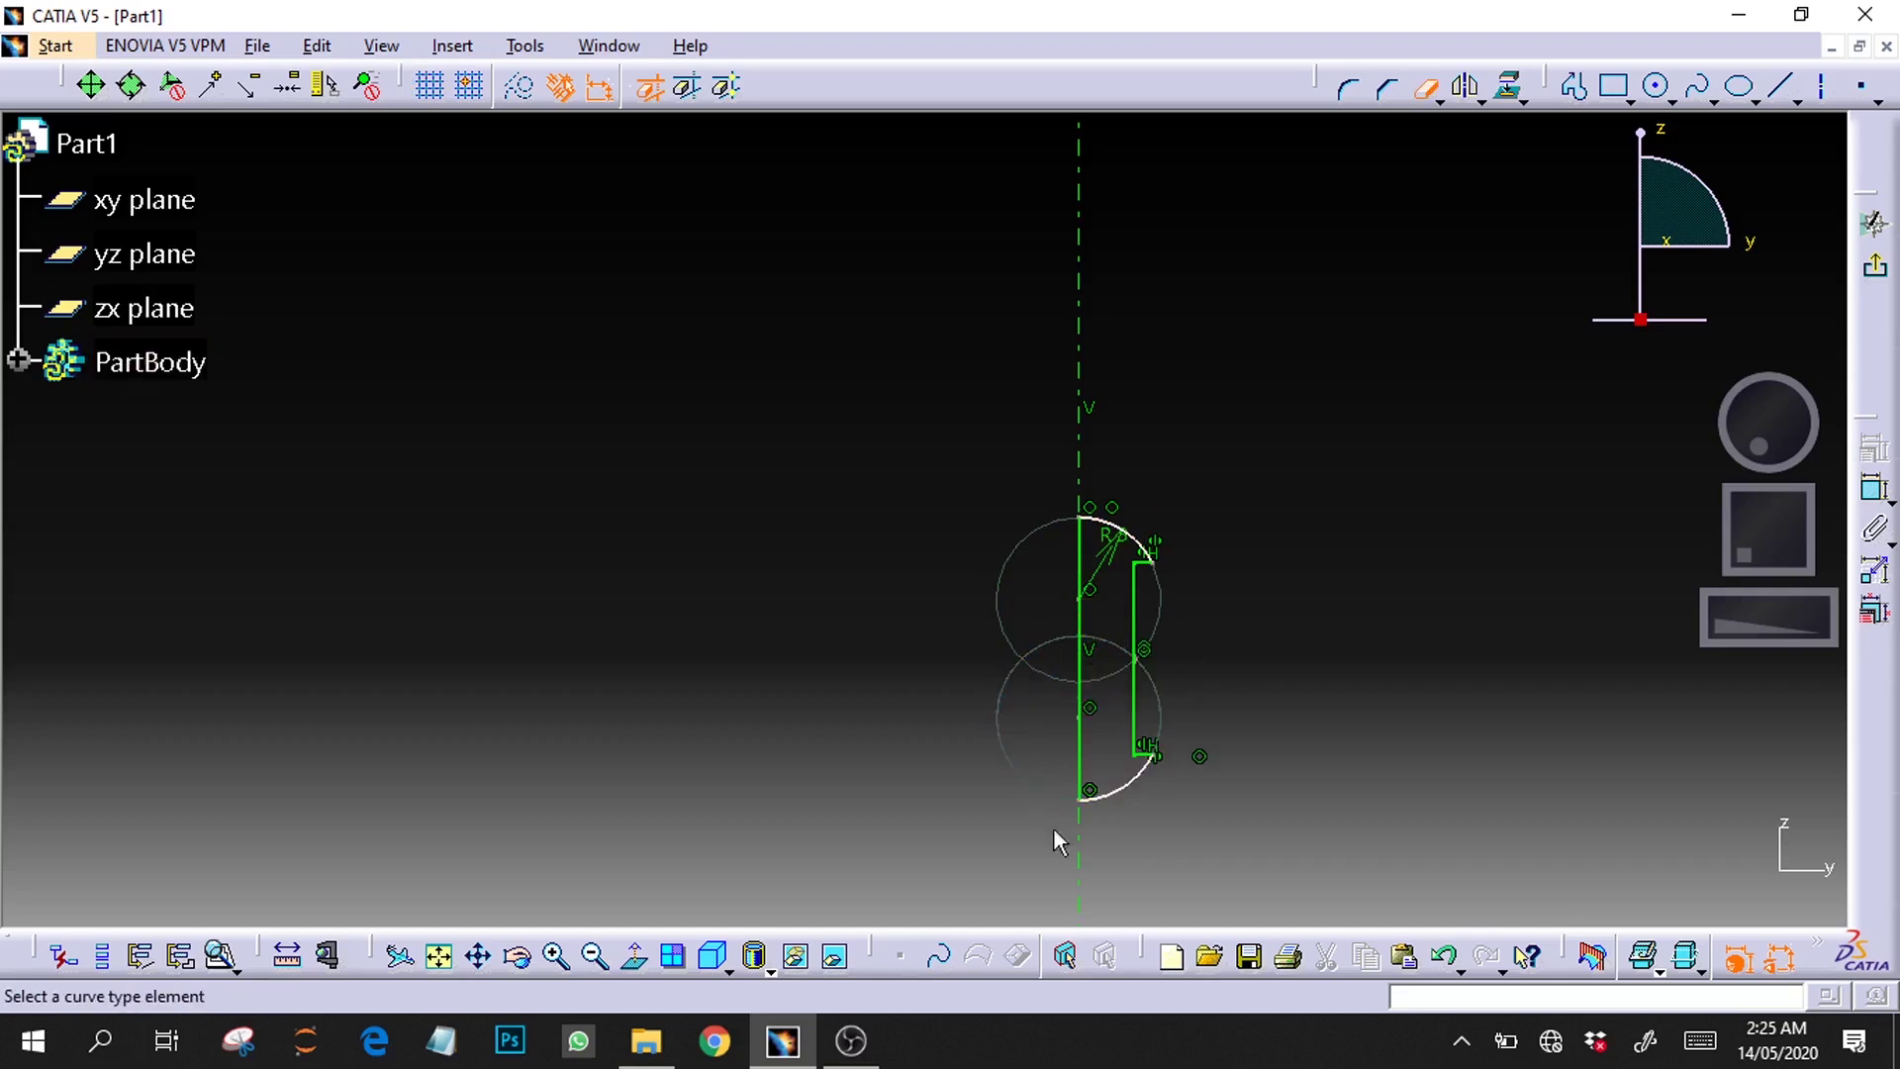
{"action": "left_click", "coordinate": [1424, 89]}
Step: Exit the sketch and examine the profile around the middle of the short vertical line
{"action": "left_click_drag", "start_coordinate": [1729, 552], "coordinate": [1757, 540]}
{"action": "mouse_move", "coordinate": [1747, 620]}
{"action": "left_mouse_down"}
{"action": "mouse_move", "coordinate": [1803, 620]}
{"action": "mouse_move", "coordinate": [1633, 649]}
{"action": "left_mouse_up"}
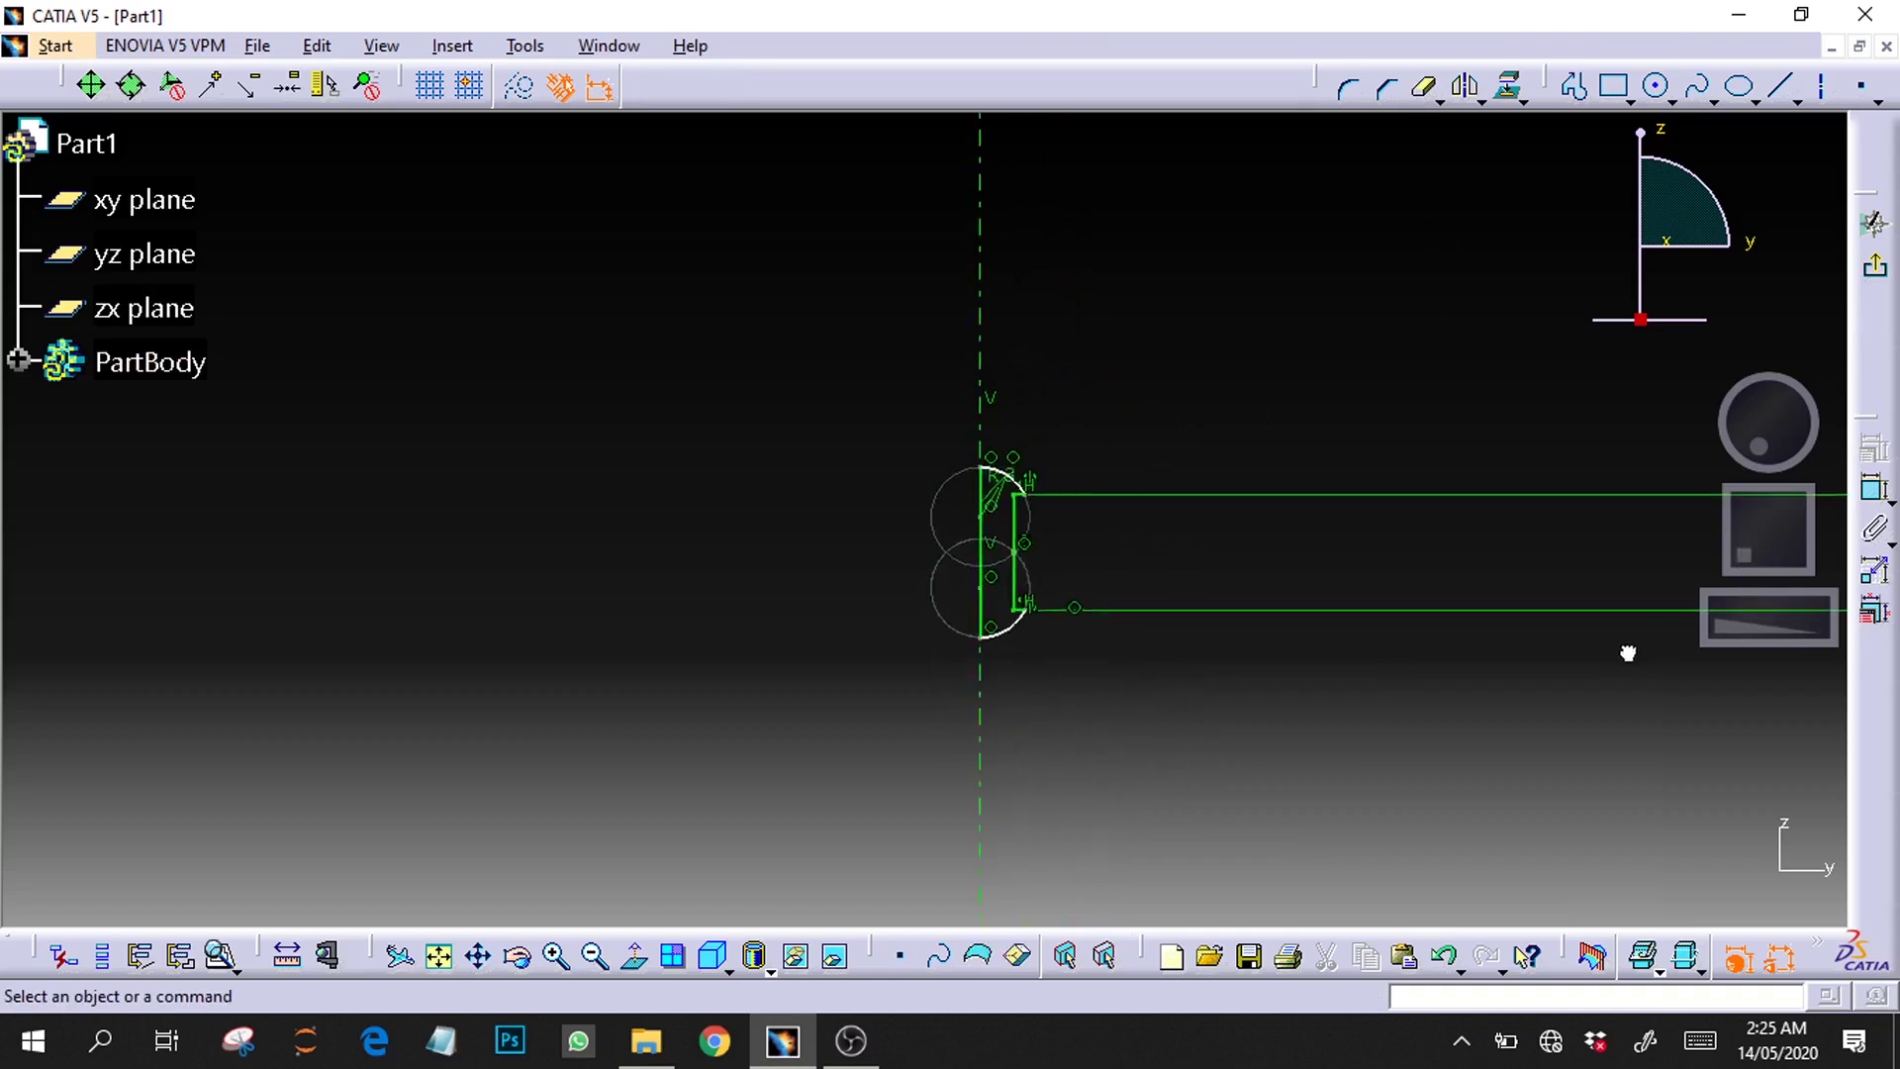
{"action": "left_click", "coordinate": [1860, 257]}
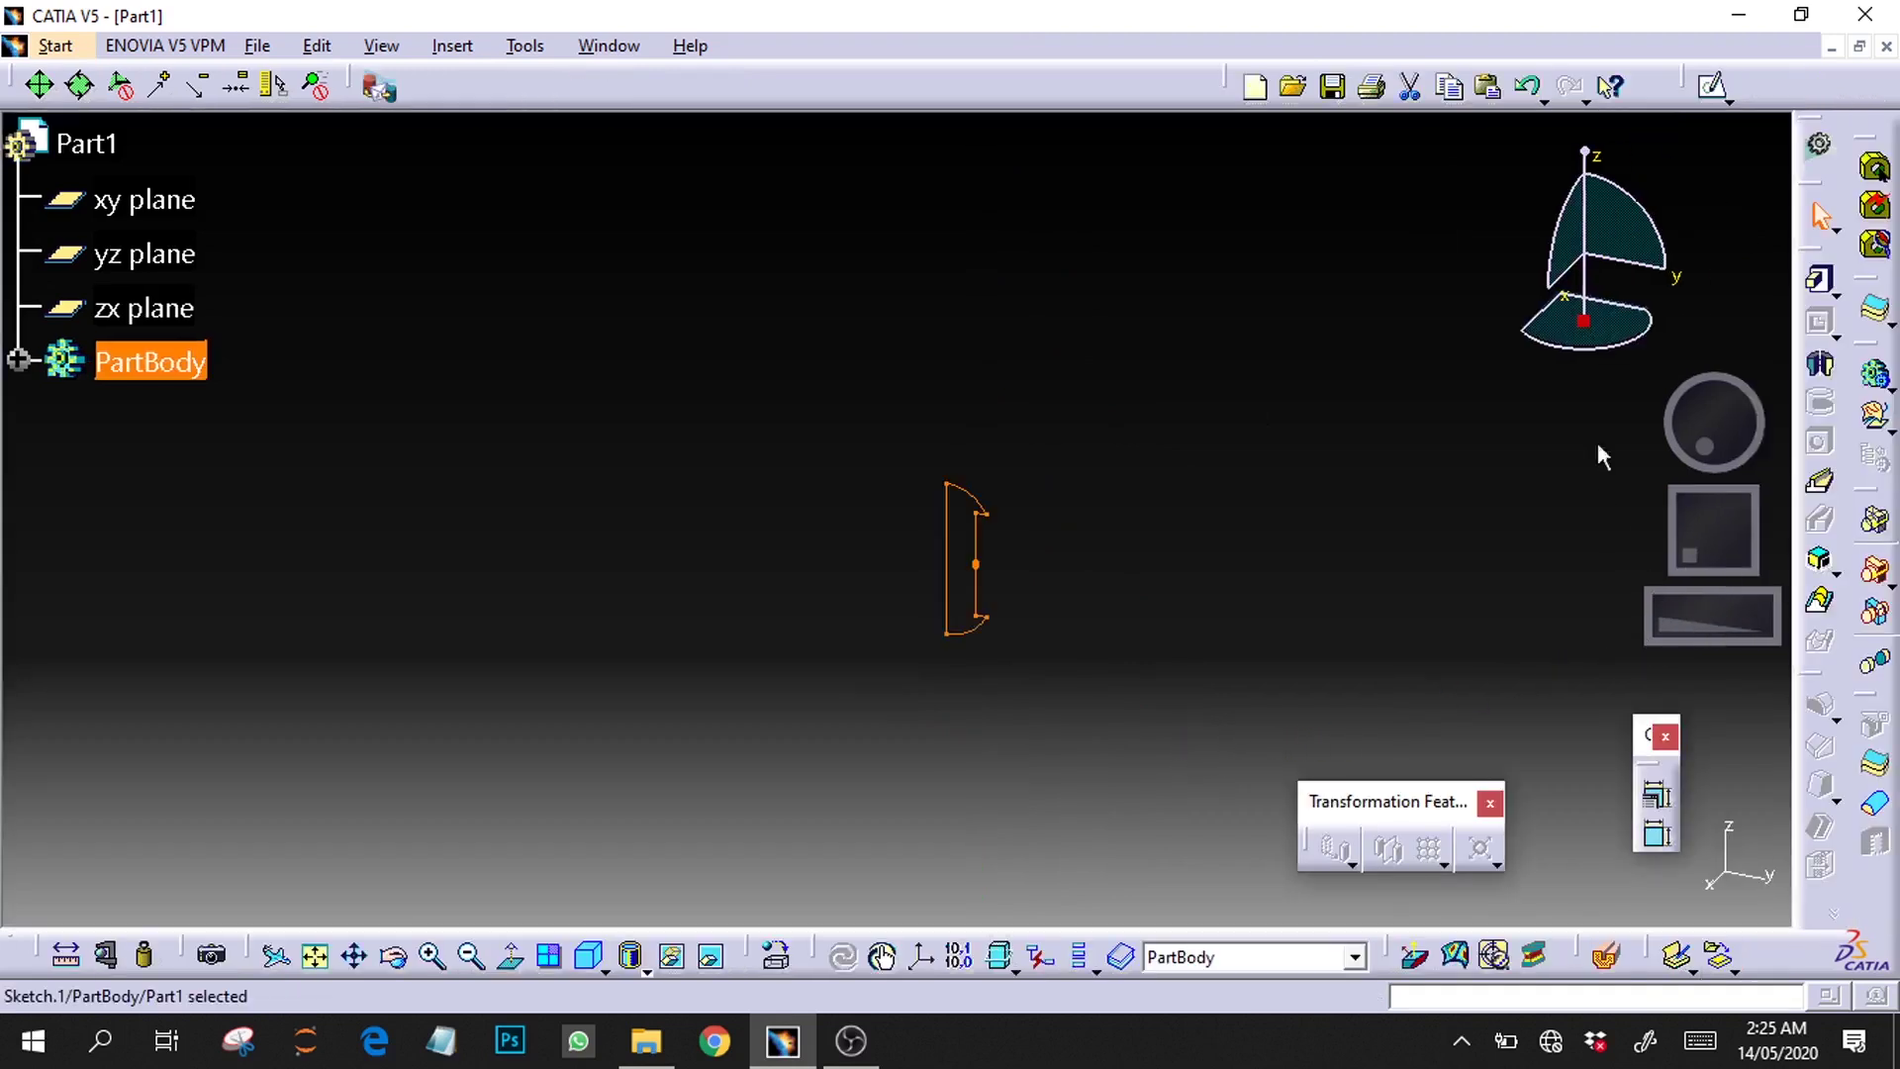
{"action": "left_click_drag", "start_coordinate": [1679, 633], "coordinate": [1793, 616]}
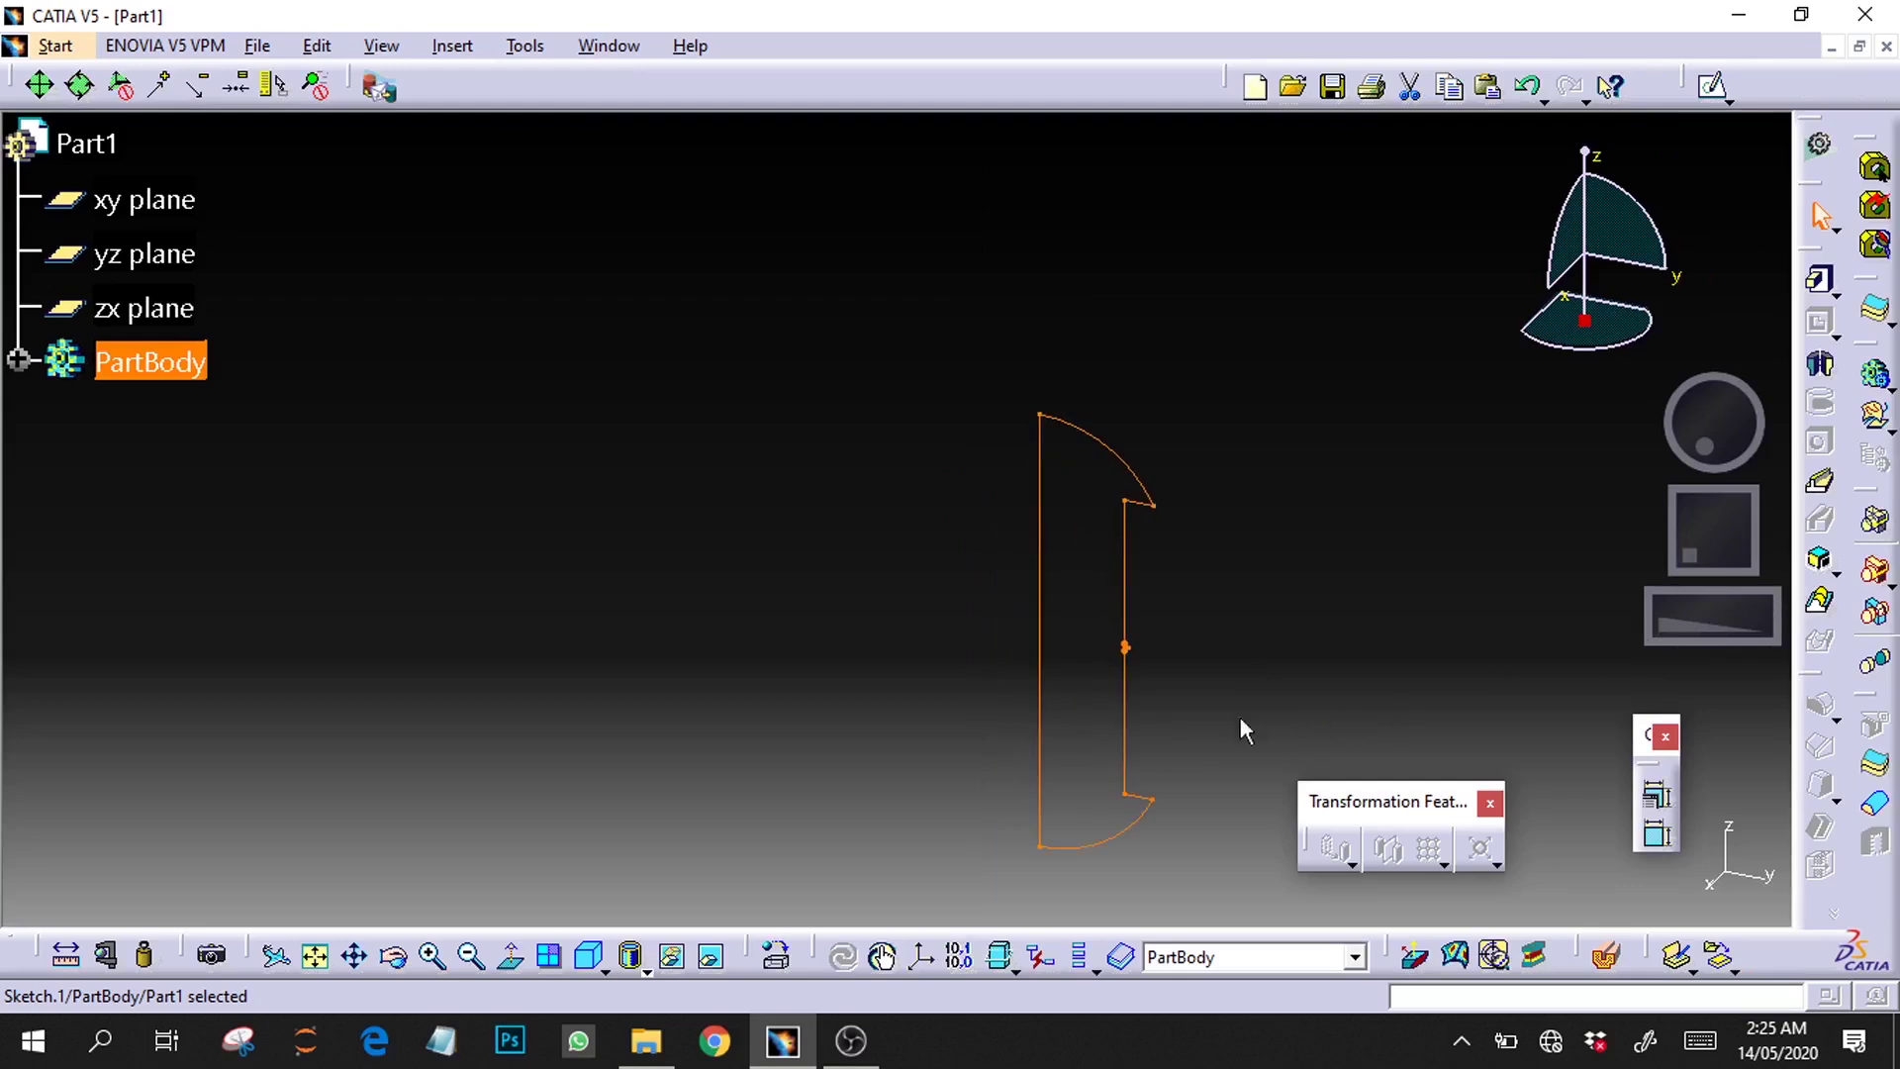
{"action": "left_click", "coordinate": [1126, 640]}
{"action": "left_click", "coordinate": [1305, 683]}
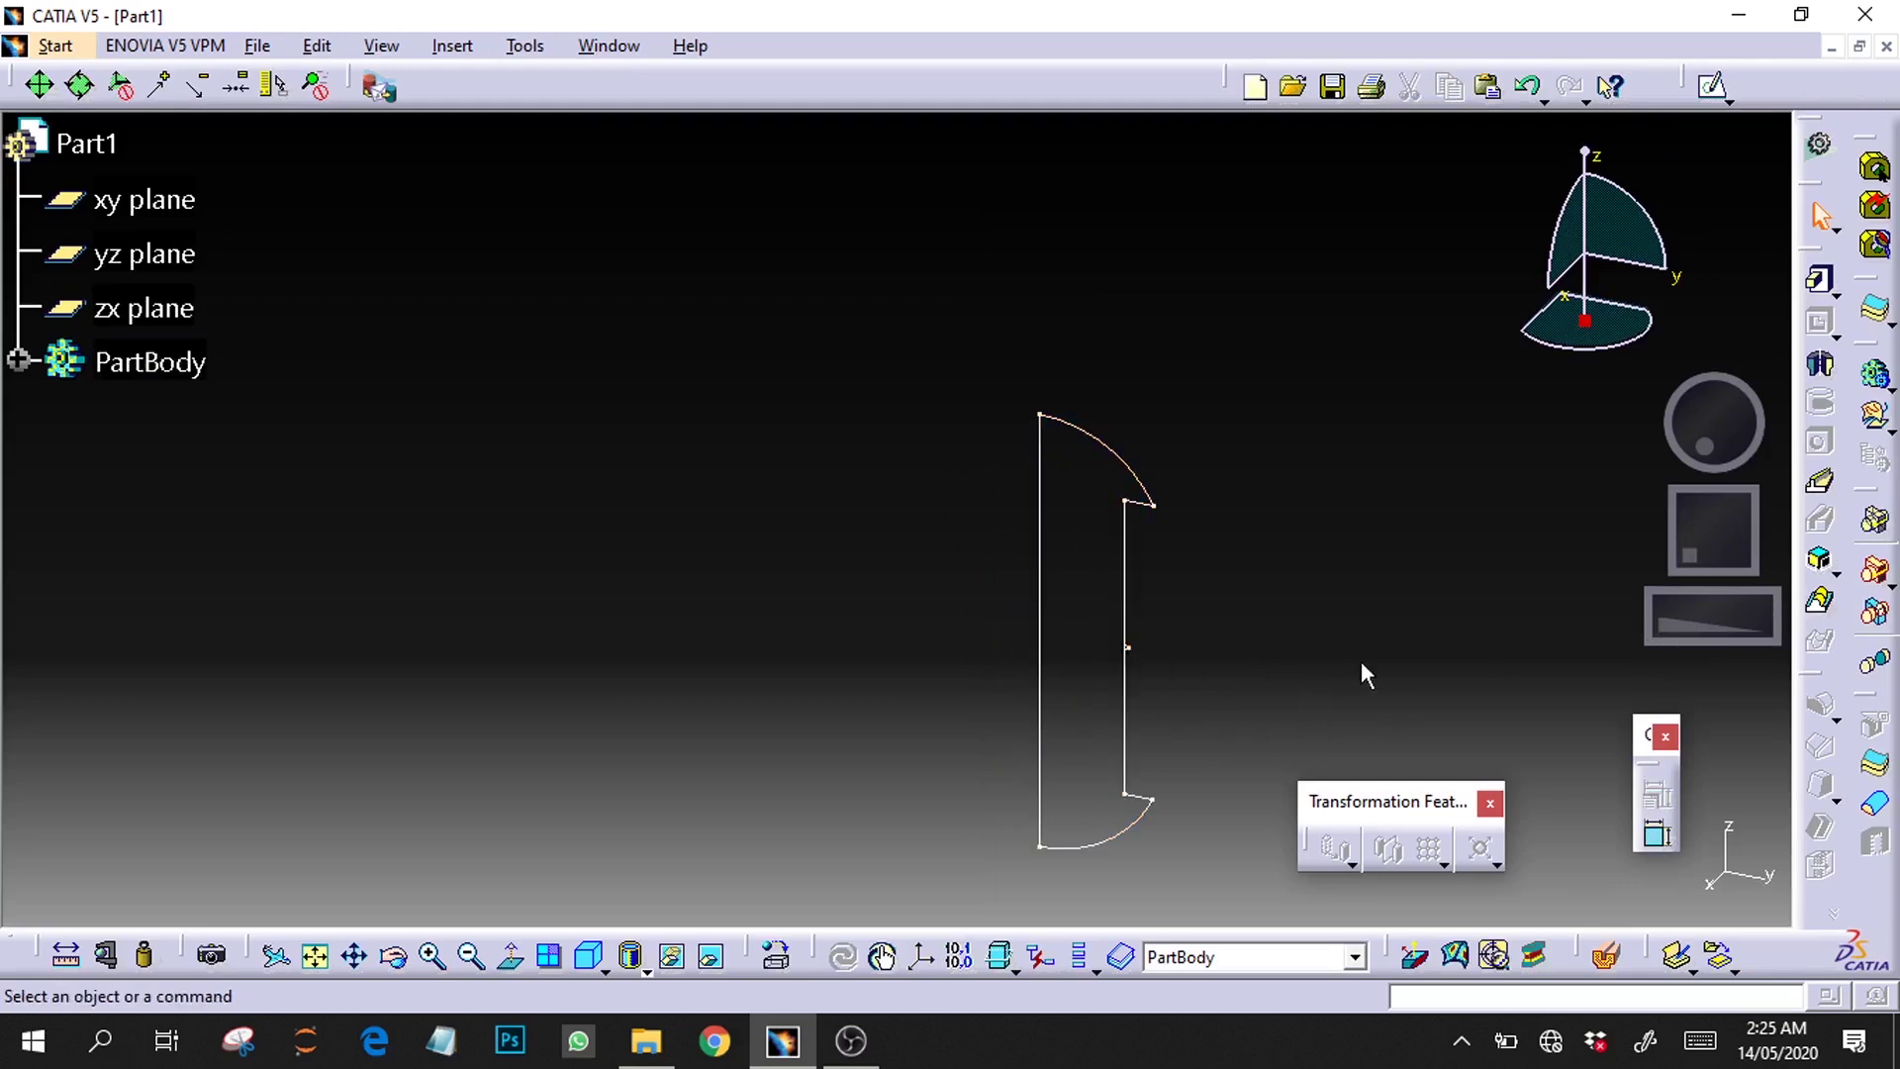
Step: Reopen Sketch.1 and trim away the small arc remnant beside the middle of the short vertical line
{"action": "left_click", "coordinate": [18, 359]}
{"action": "double_click", "coordinate": [229, 417]}
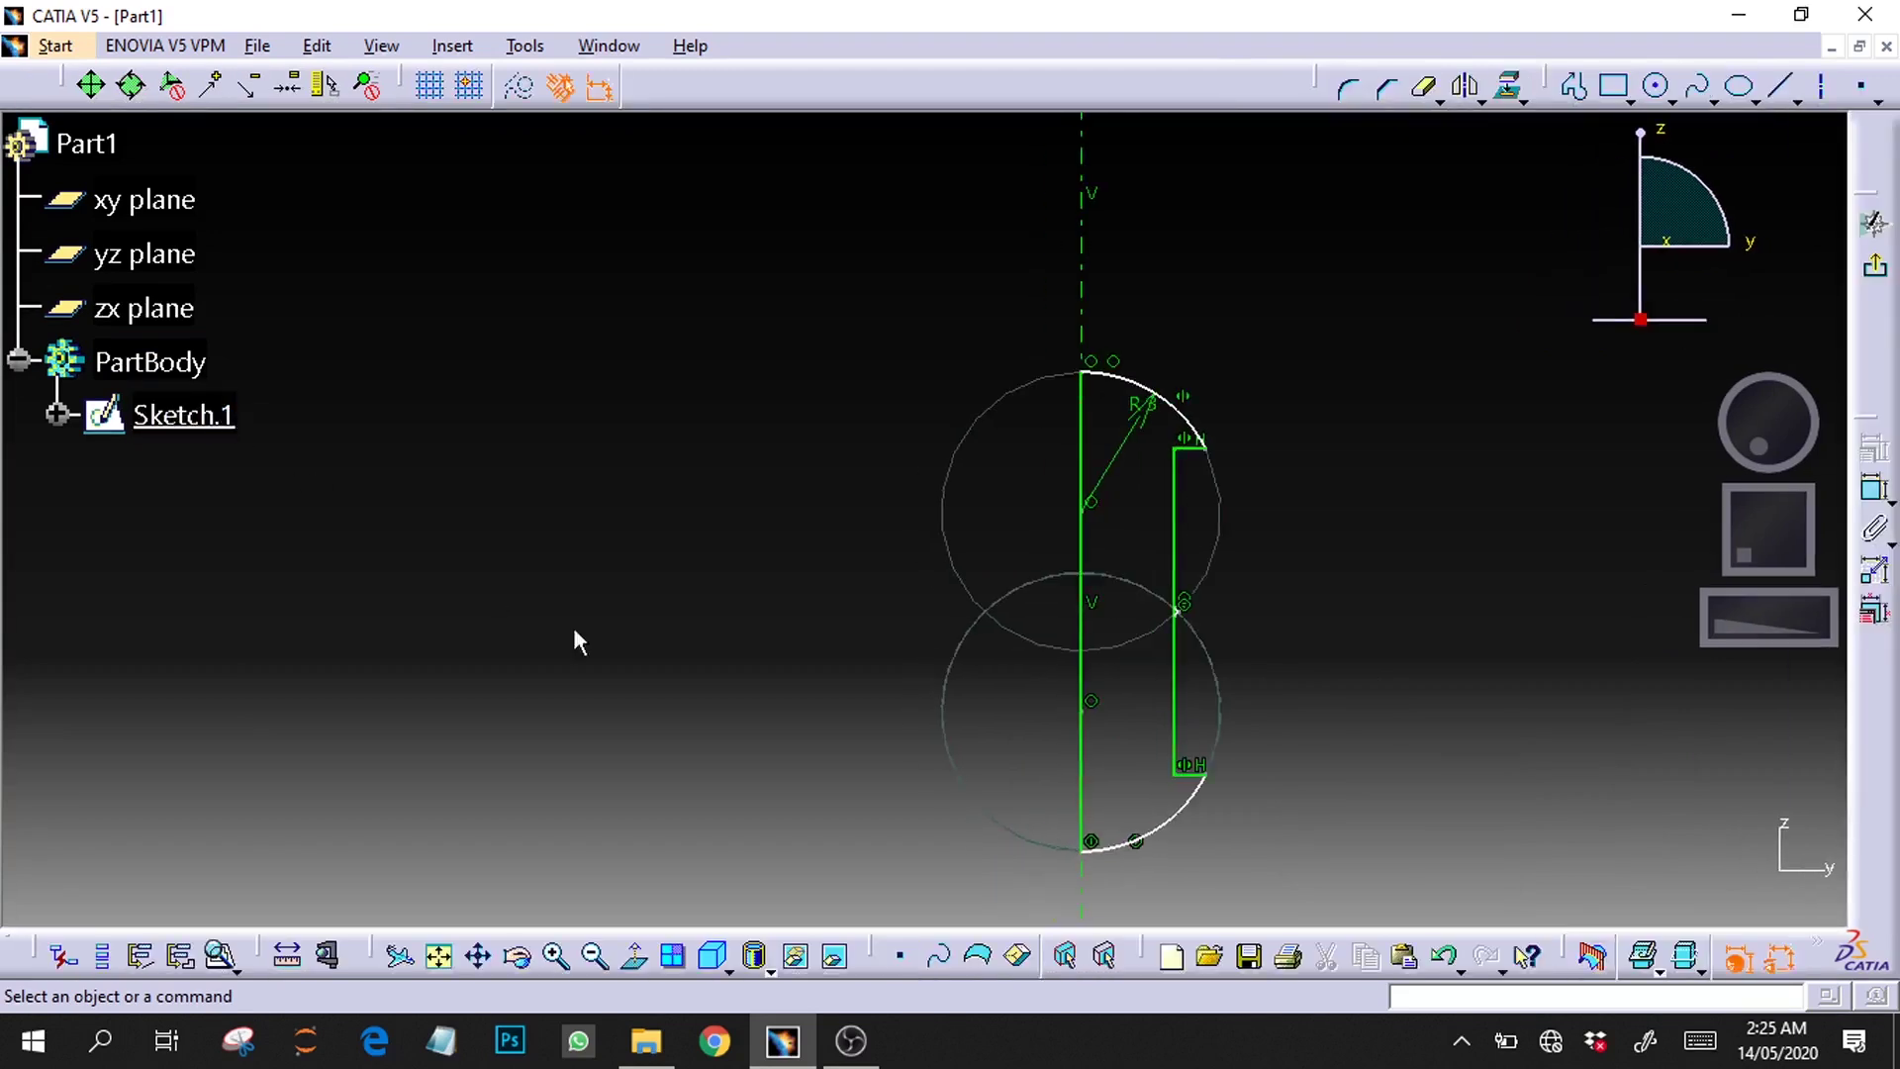
{"action": "left_click_drag", "start_coordinate": [1742, 625], "coordinate": [1861, 628]}
{"action": "left_click_drag", "start_coordinate": [1768, 530], "coordinate": [1726, 534]}
{"action": "left_click_drag", "start_coordinate": [1710, 629], "coordinate": [1741, 622]}
{"action": "left_click", "coordinate": [1425, 86]}
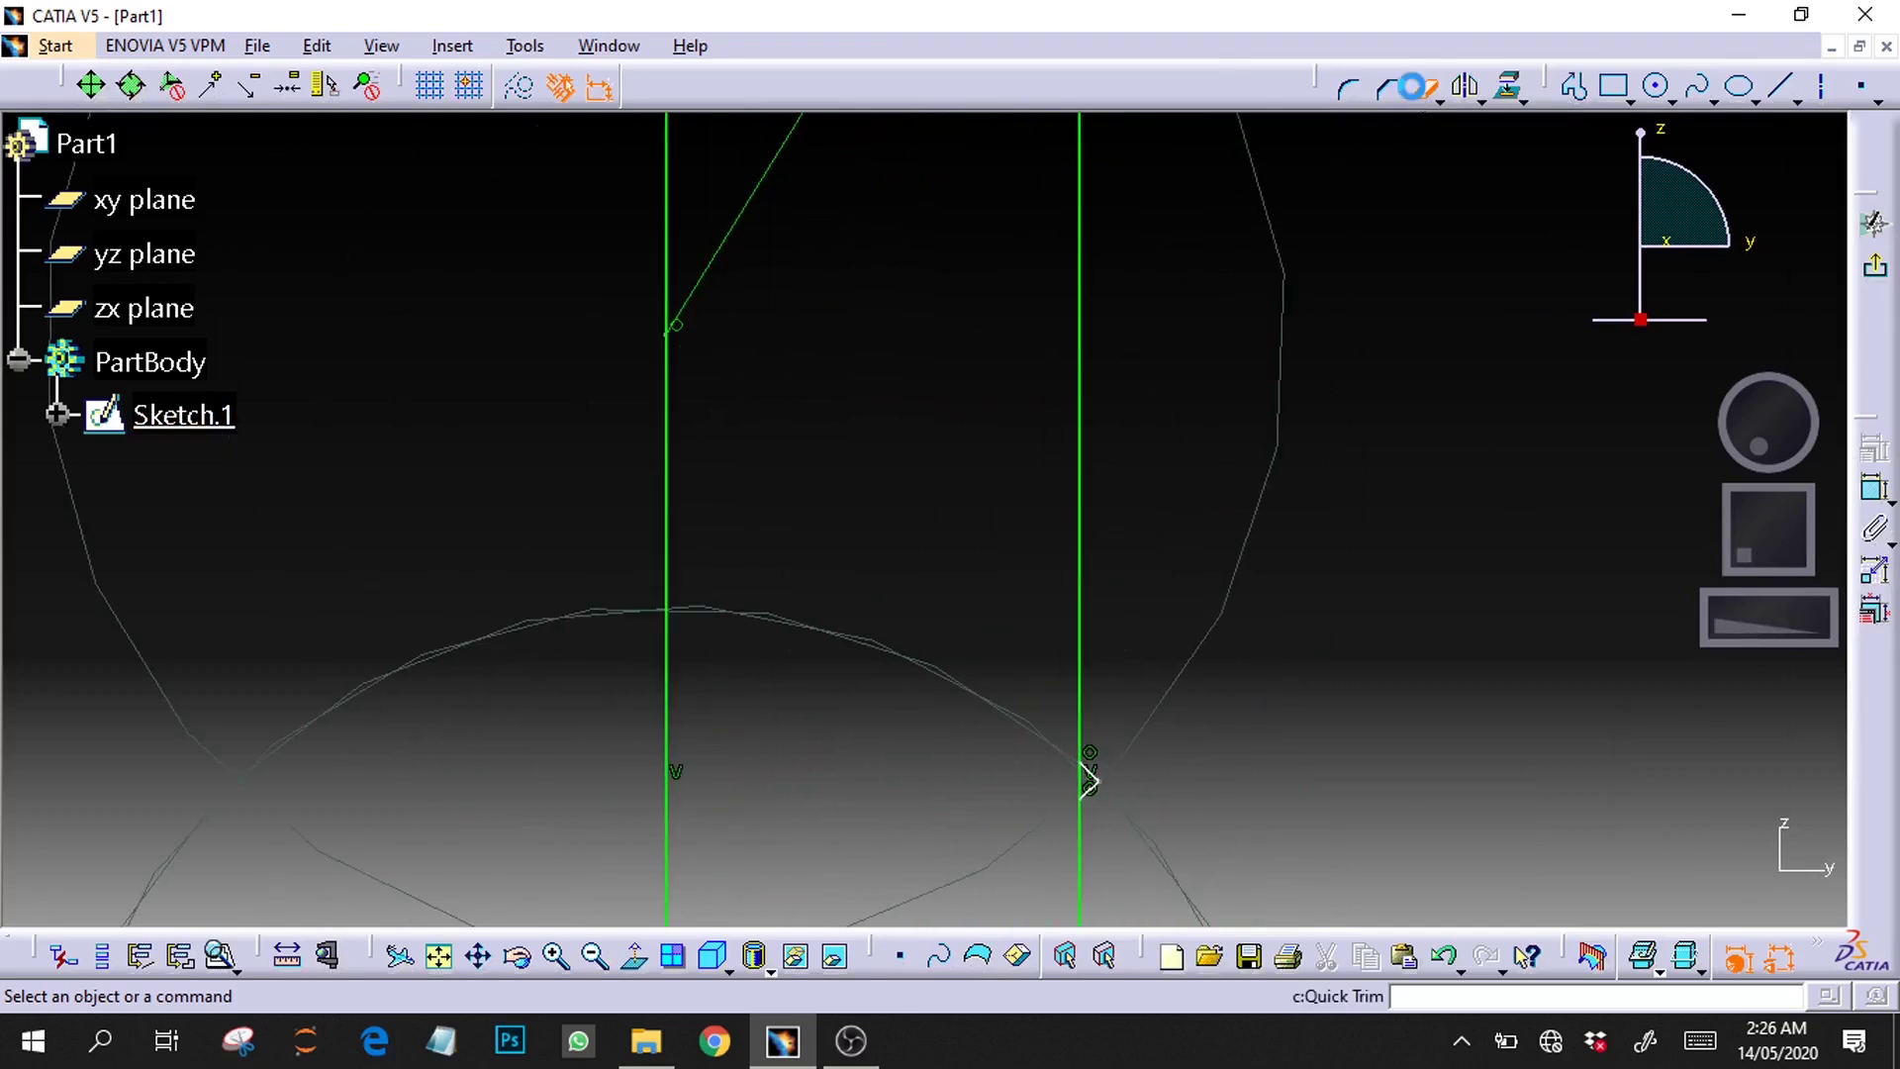
{"action": "left_click", "coordinate": [1092, 787]}
{"action": "mouse_move", "coordinate": [1786, 653]}
{"action": "left_mouse_down"}
{"action": "mouse_move", "coordinate": [1421, 624]}
{"action": "mouse_move", "coordinate": [1351, 440]}
{"action": "left_mouse_up"}
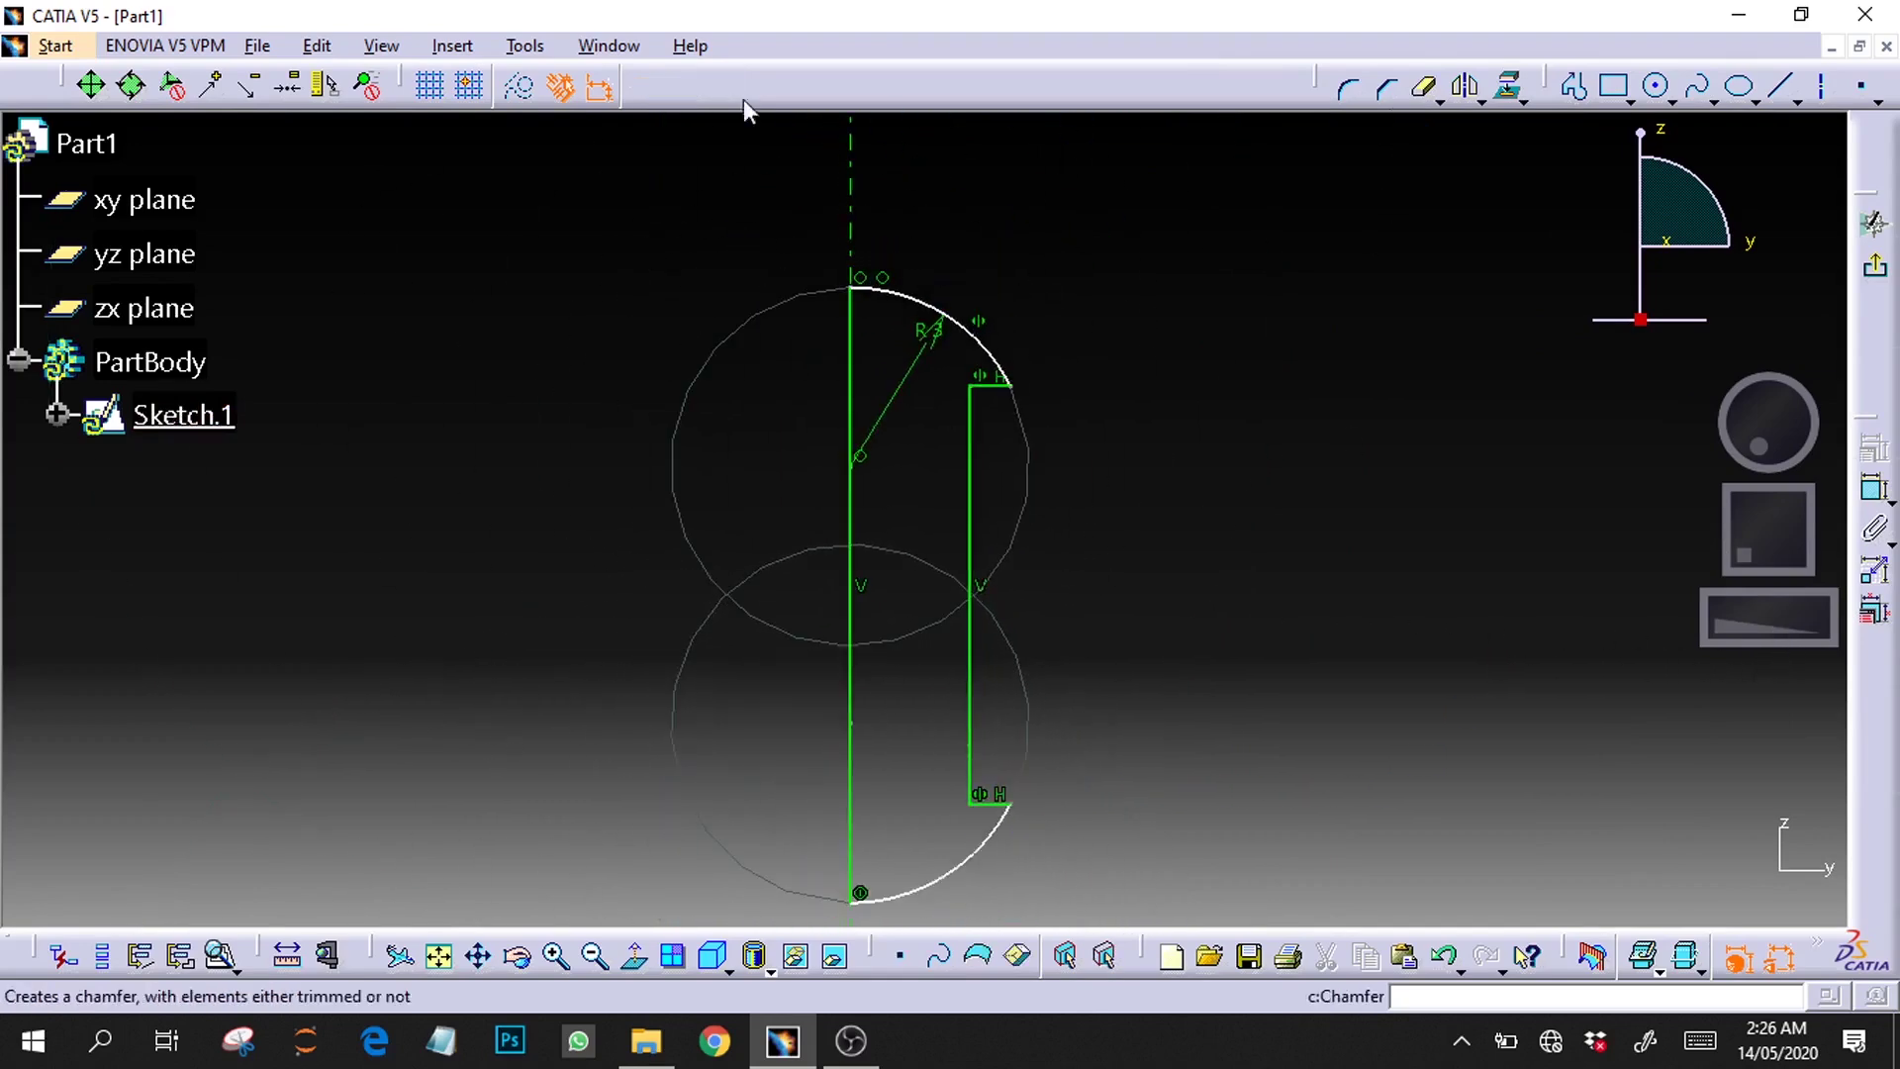
Step: Run Sketch Analysis to check whether the rivet profile is closed, and close the report
{"action": "left_click", "coordinate": [525, 45]}
{"action": "left_click", "coordinate": [591, 461]}
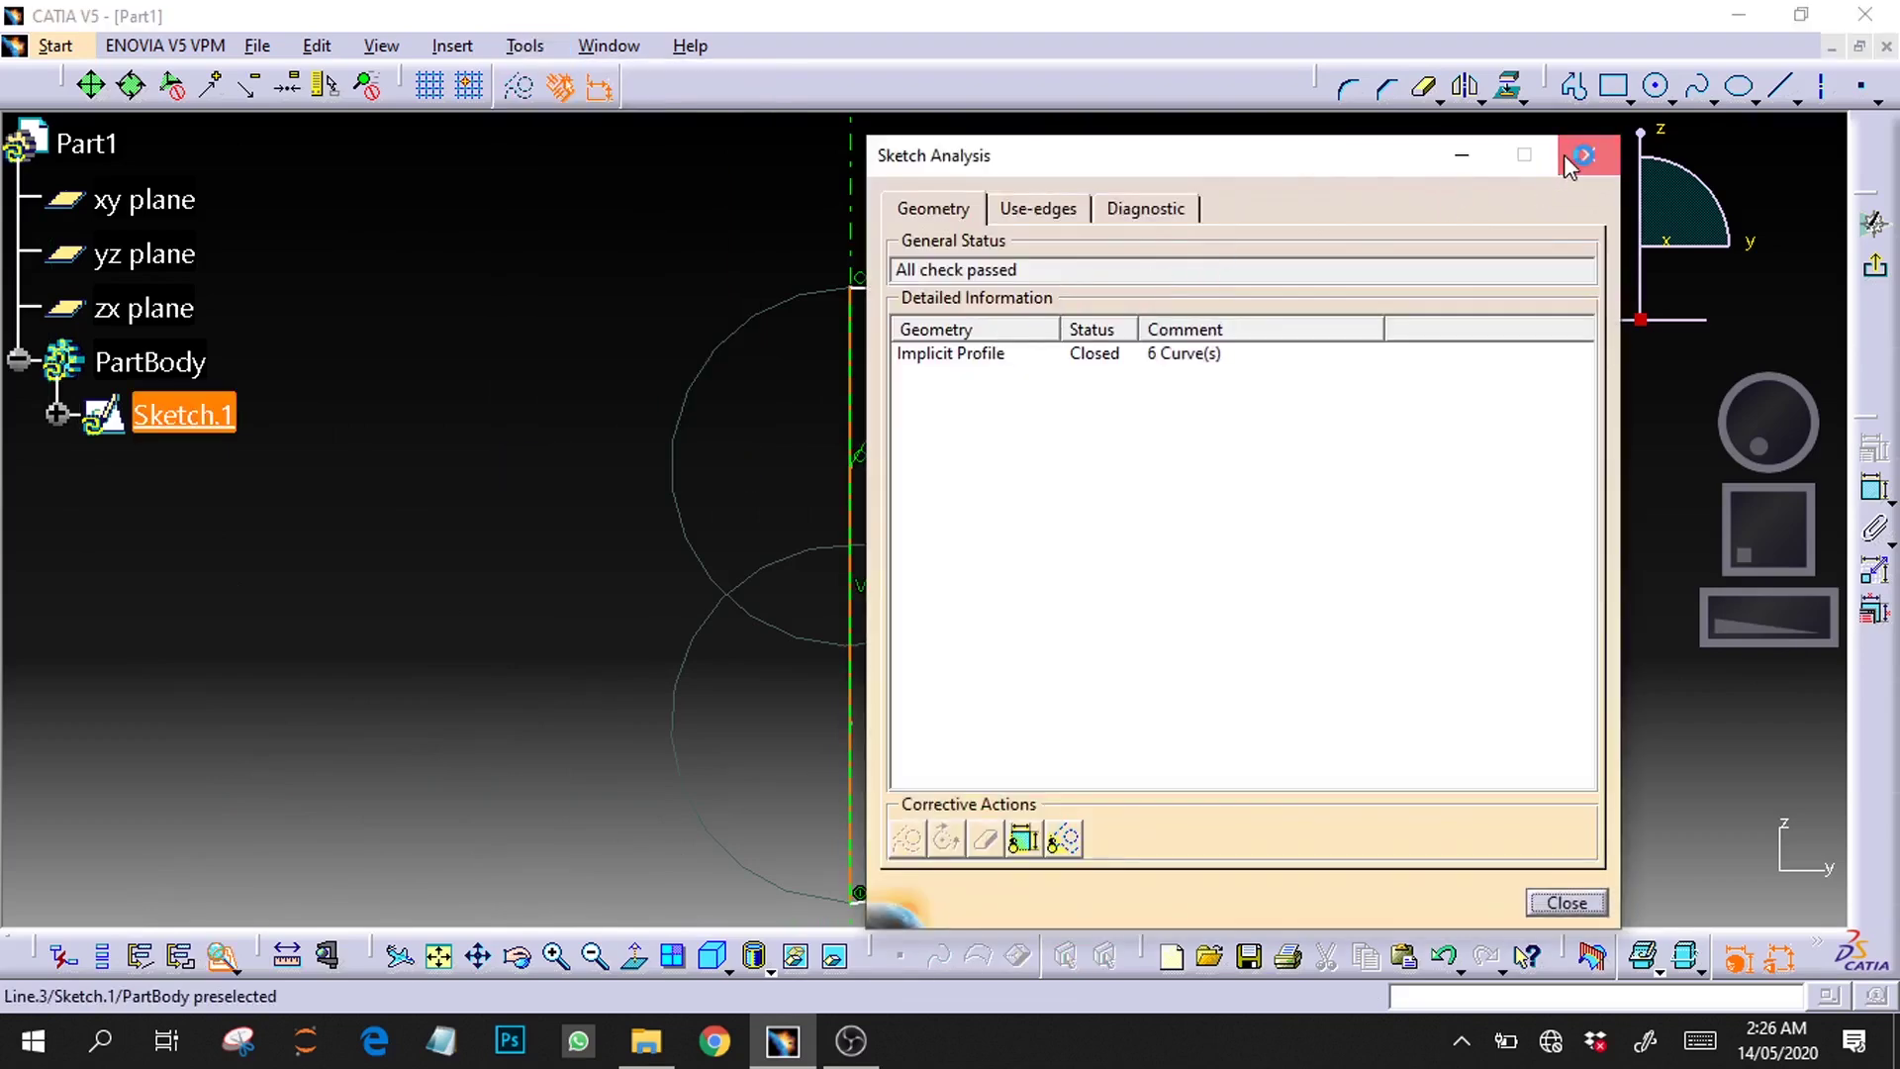
{"action": "left_click", "coordinate": [1581, 159]}
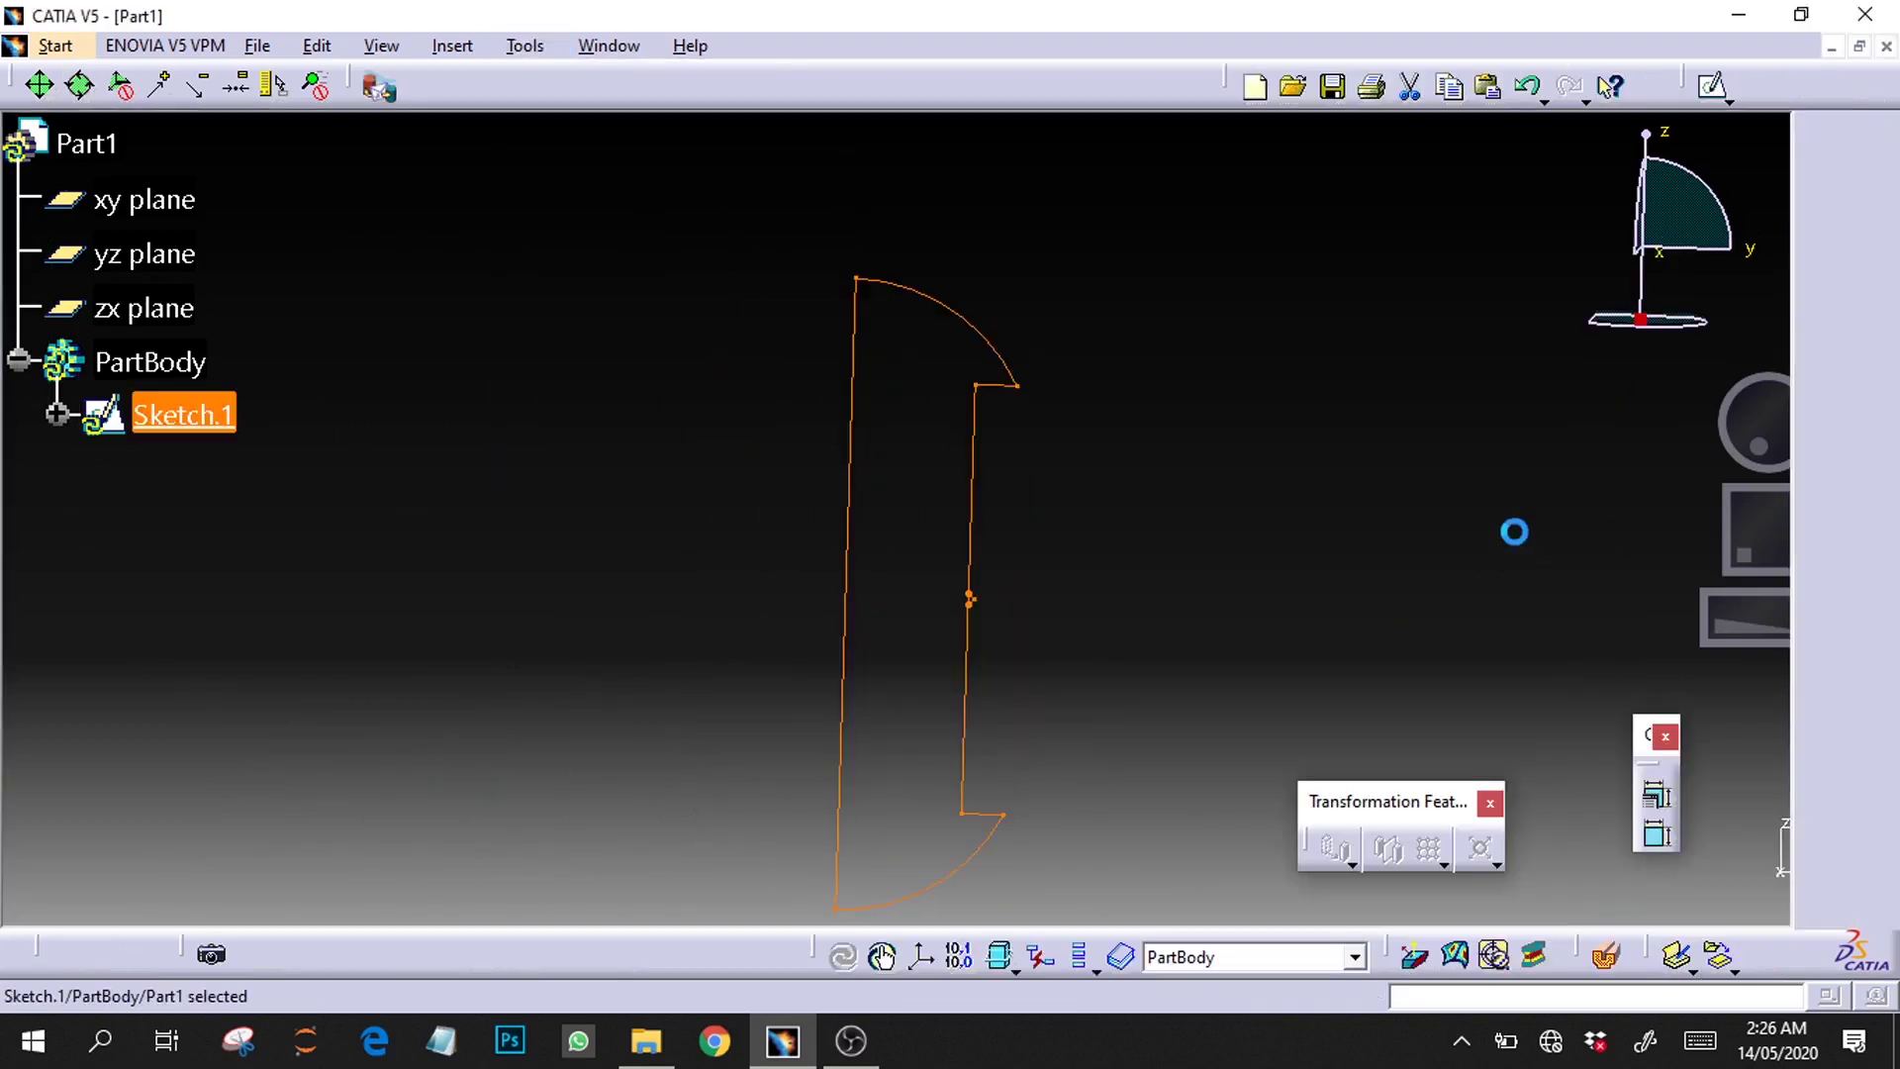
Step: Leave the sketch and revolve the profile 360 degrees about the sketch axis with Shaft
{"action": "left_click", "coordinate": [1819, 401]}
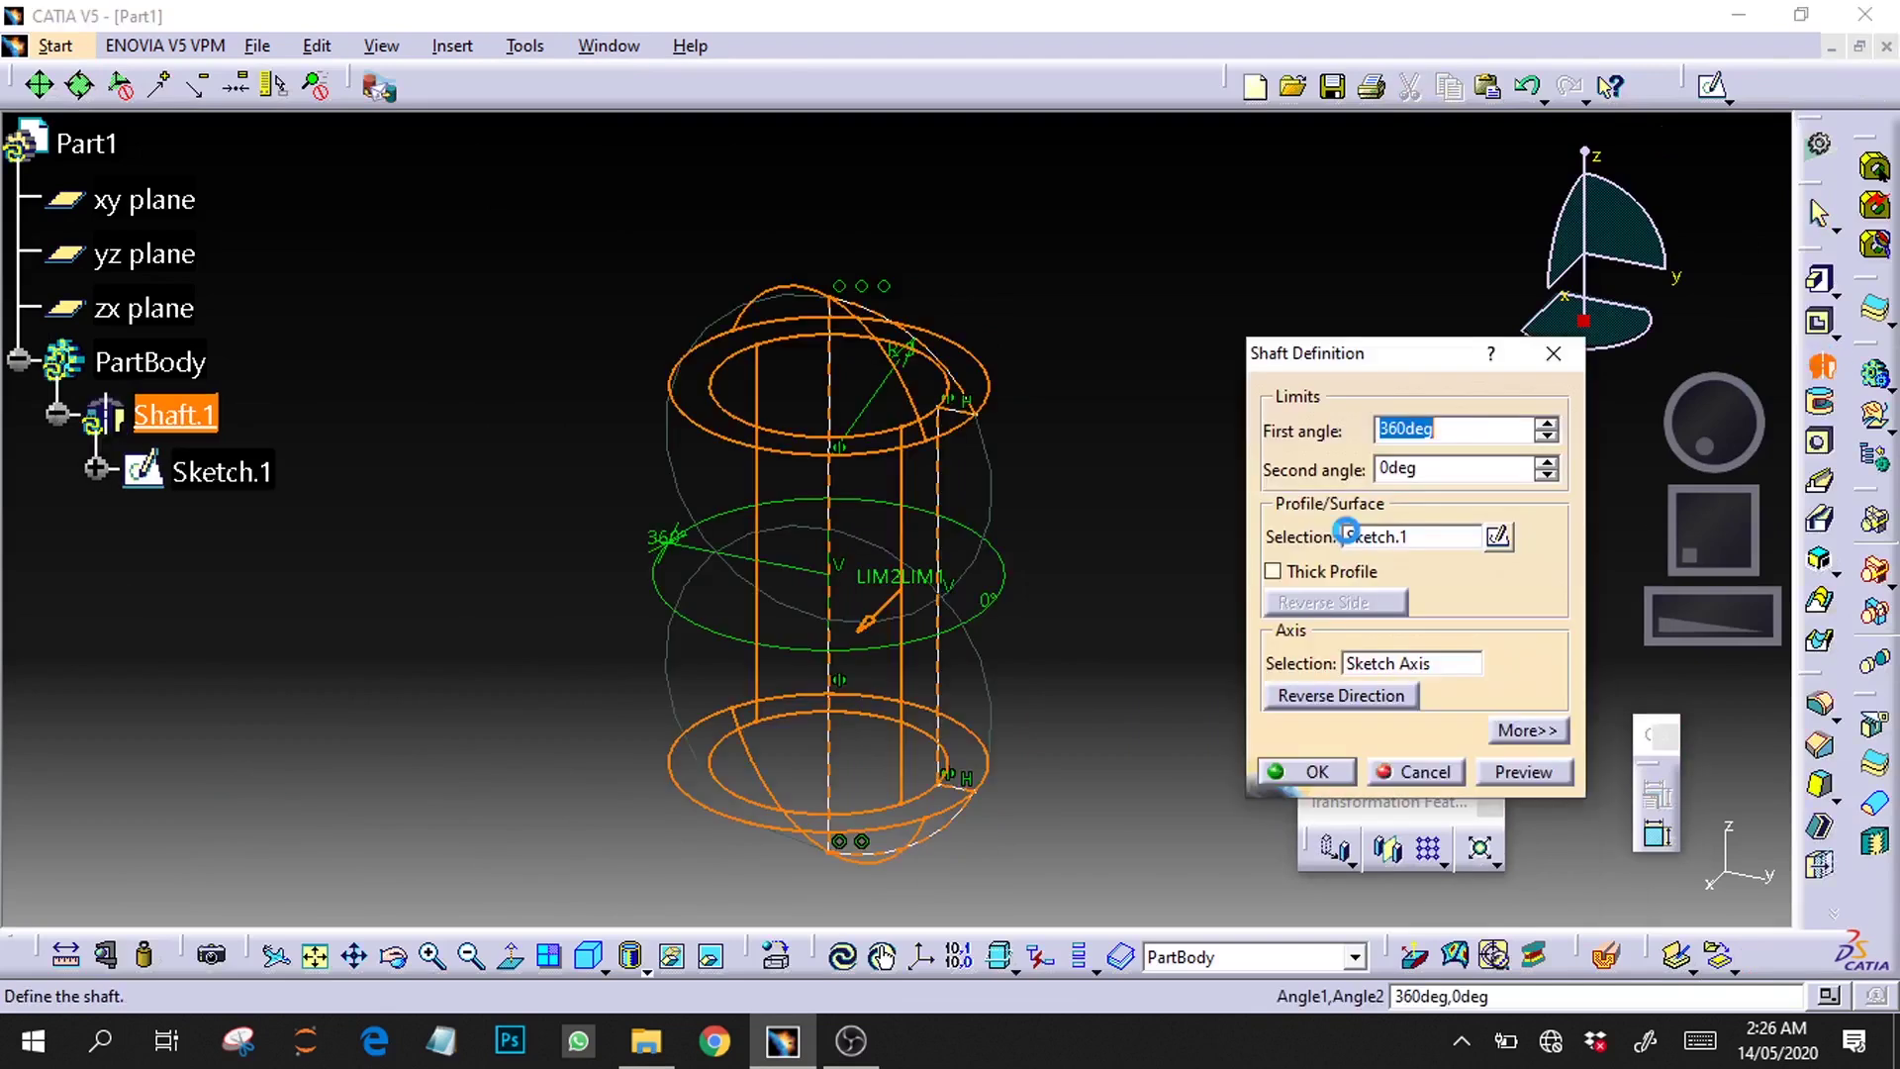
{"action": "left_click", "coordinate": [1522, 772]}
{"action": "left_click", "coordinate": [1313, 767]}
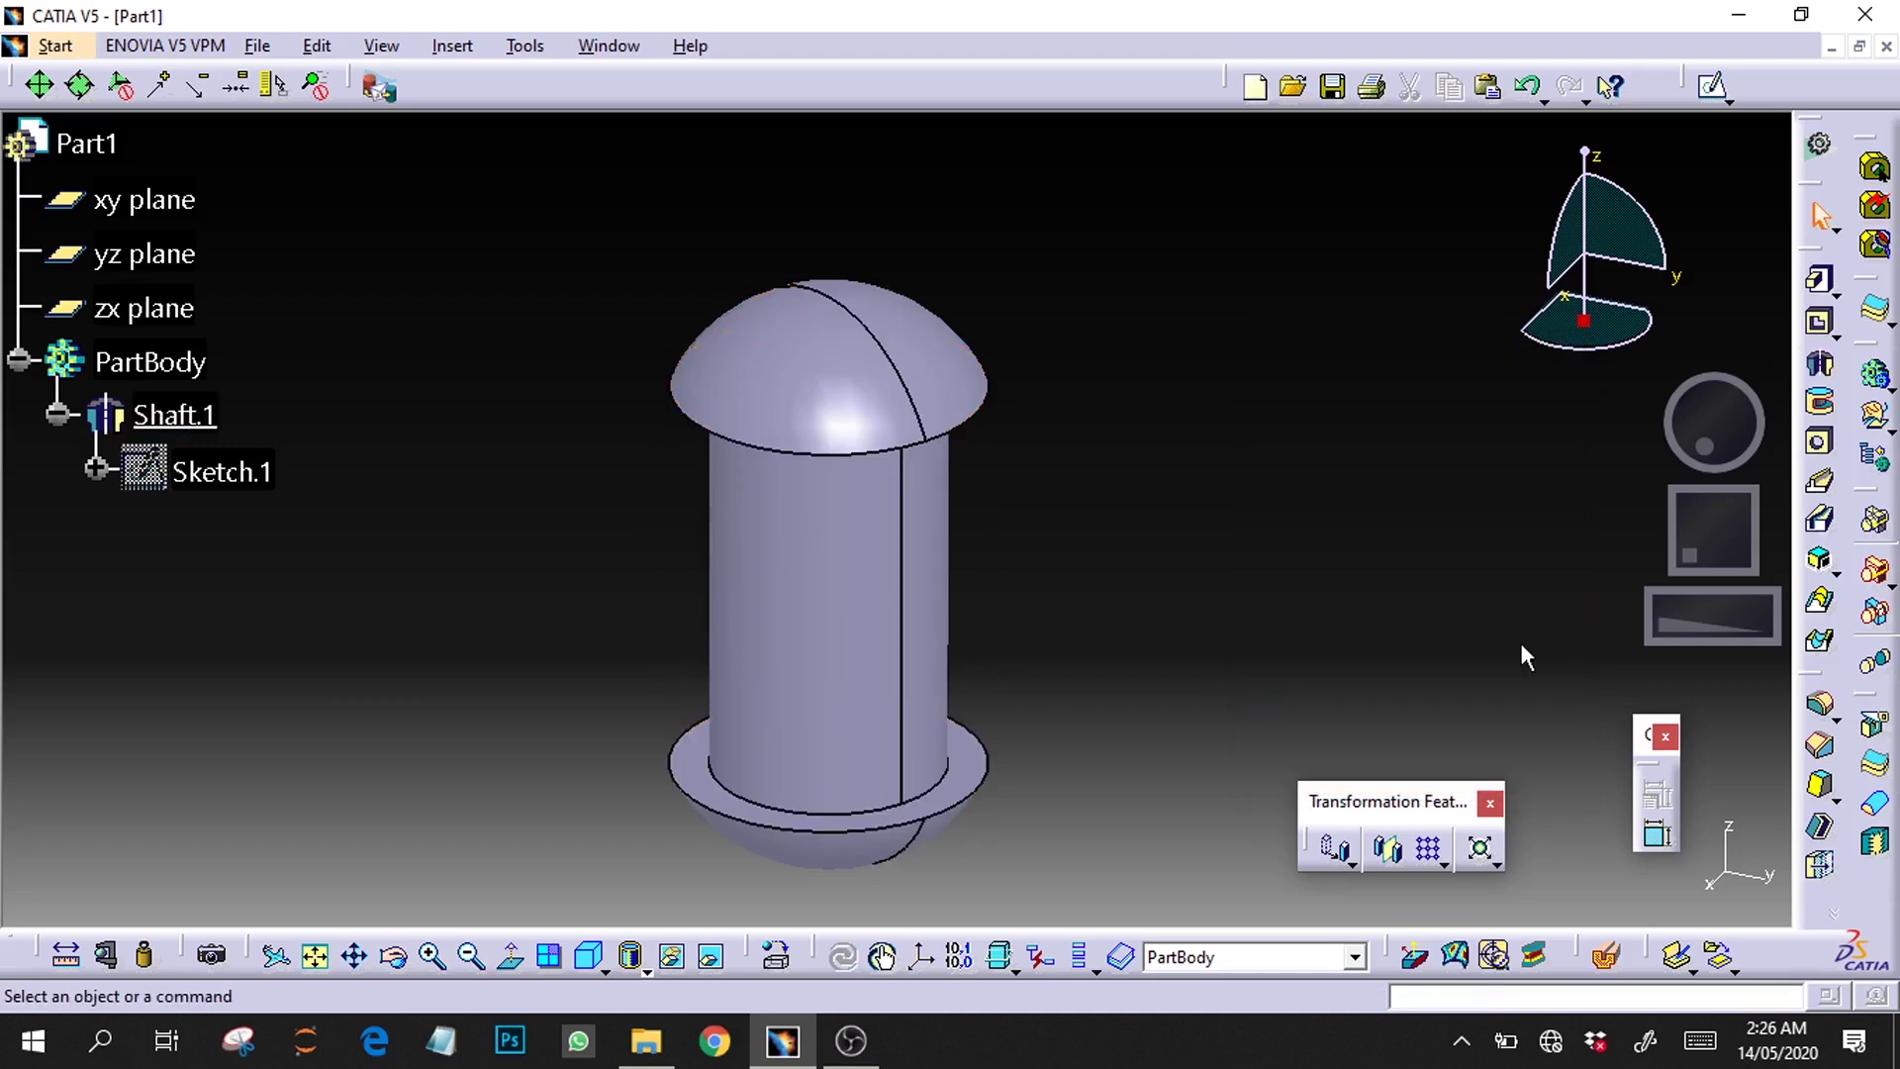
Step: Start a circular pattern with Shaft.1 as the object and the xy plane as the reference element
{"action": "middle_click_drag", "start_coordinate": [1761, 608], "coordinate": [442, 713]}
{"action": "left_click_drag", "start_coordinate": [1736, 407], "coordinate": [1679, 430]}
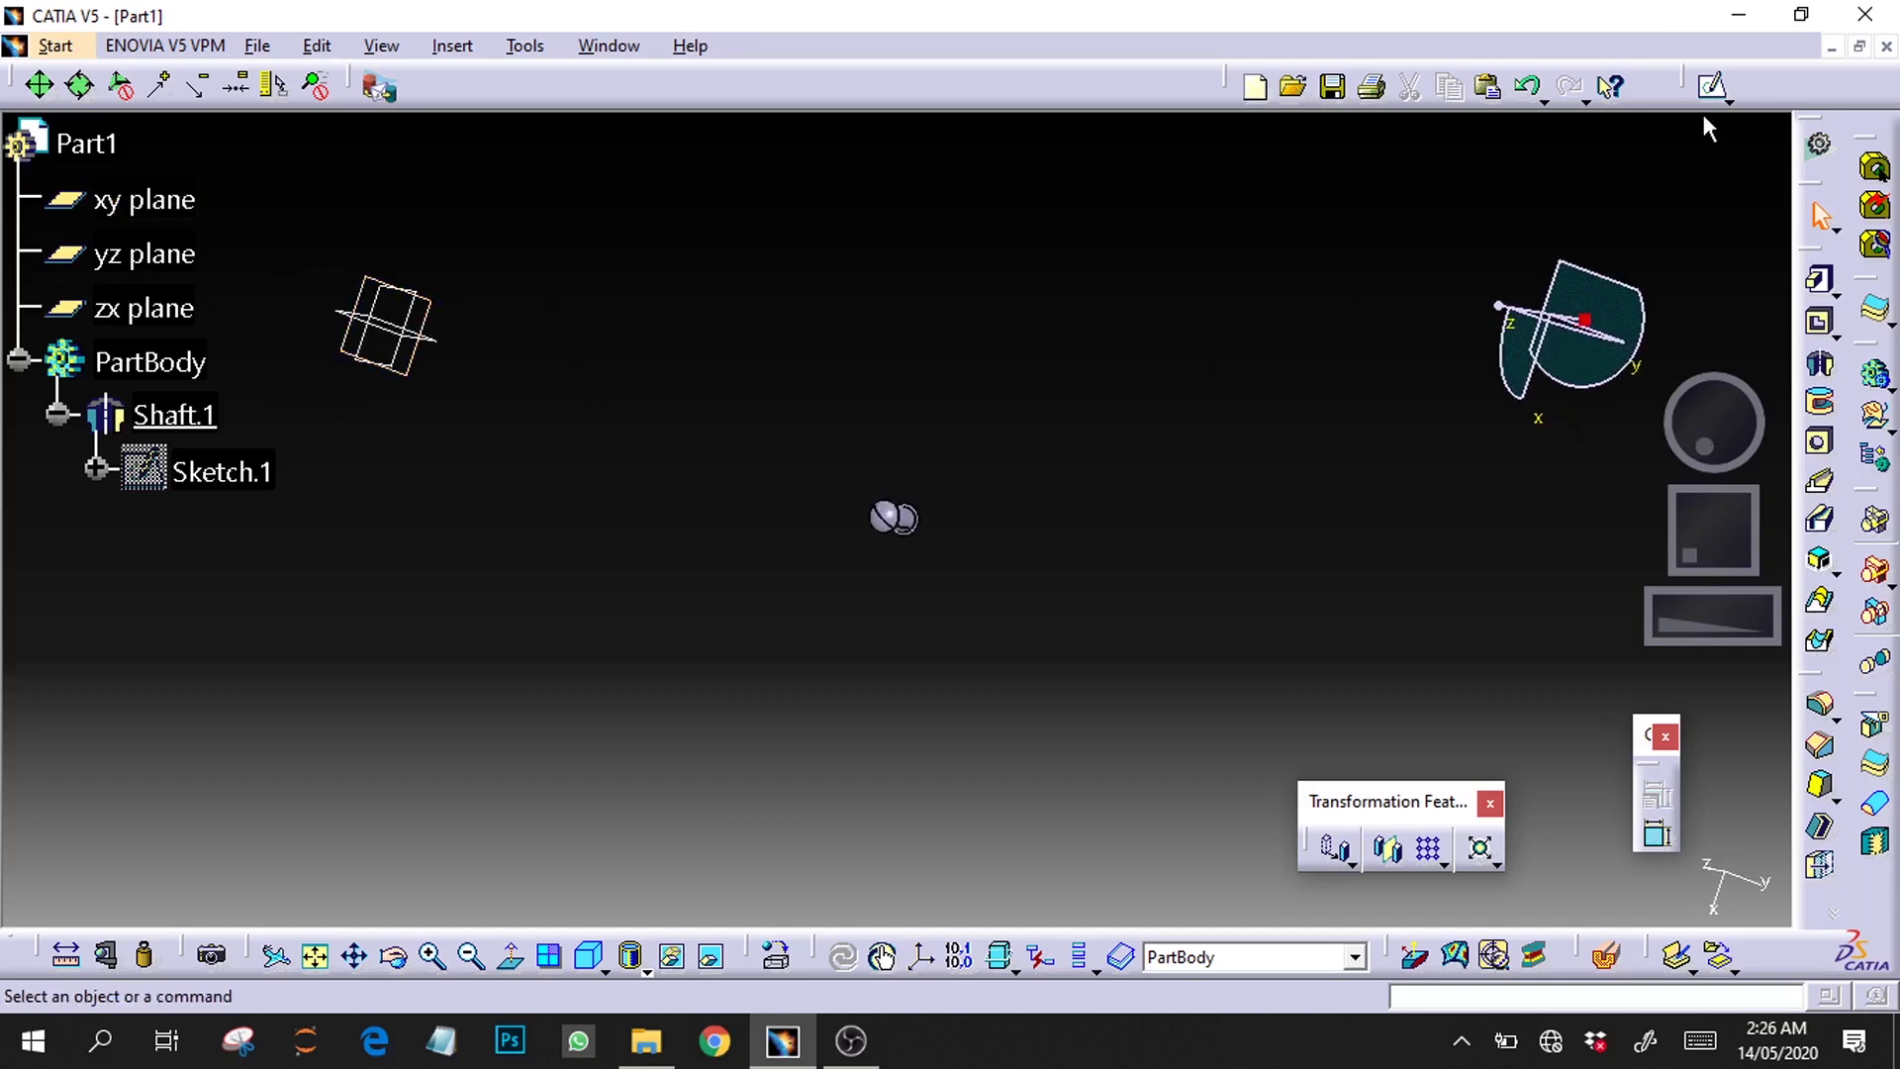
{"action": "left_click", "coordinate": [1448, 867]}
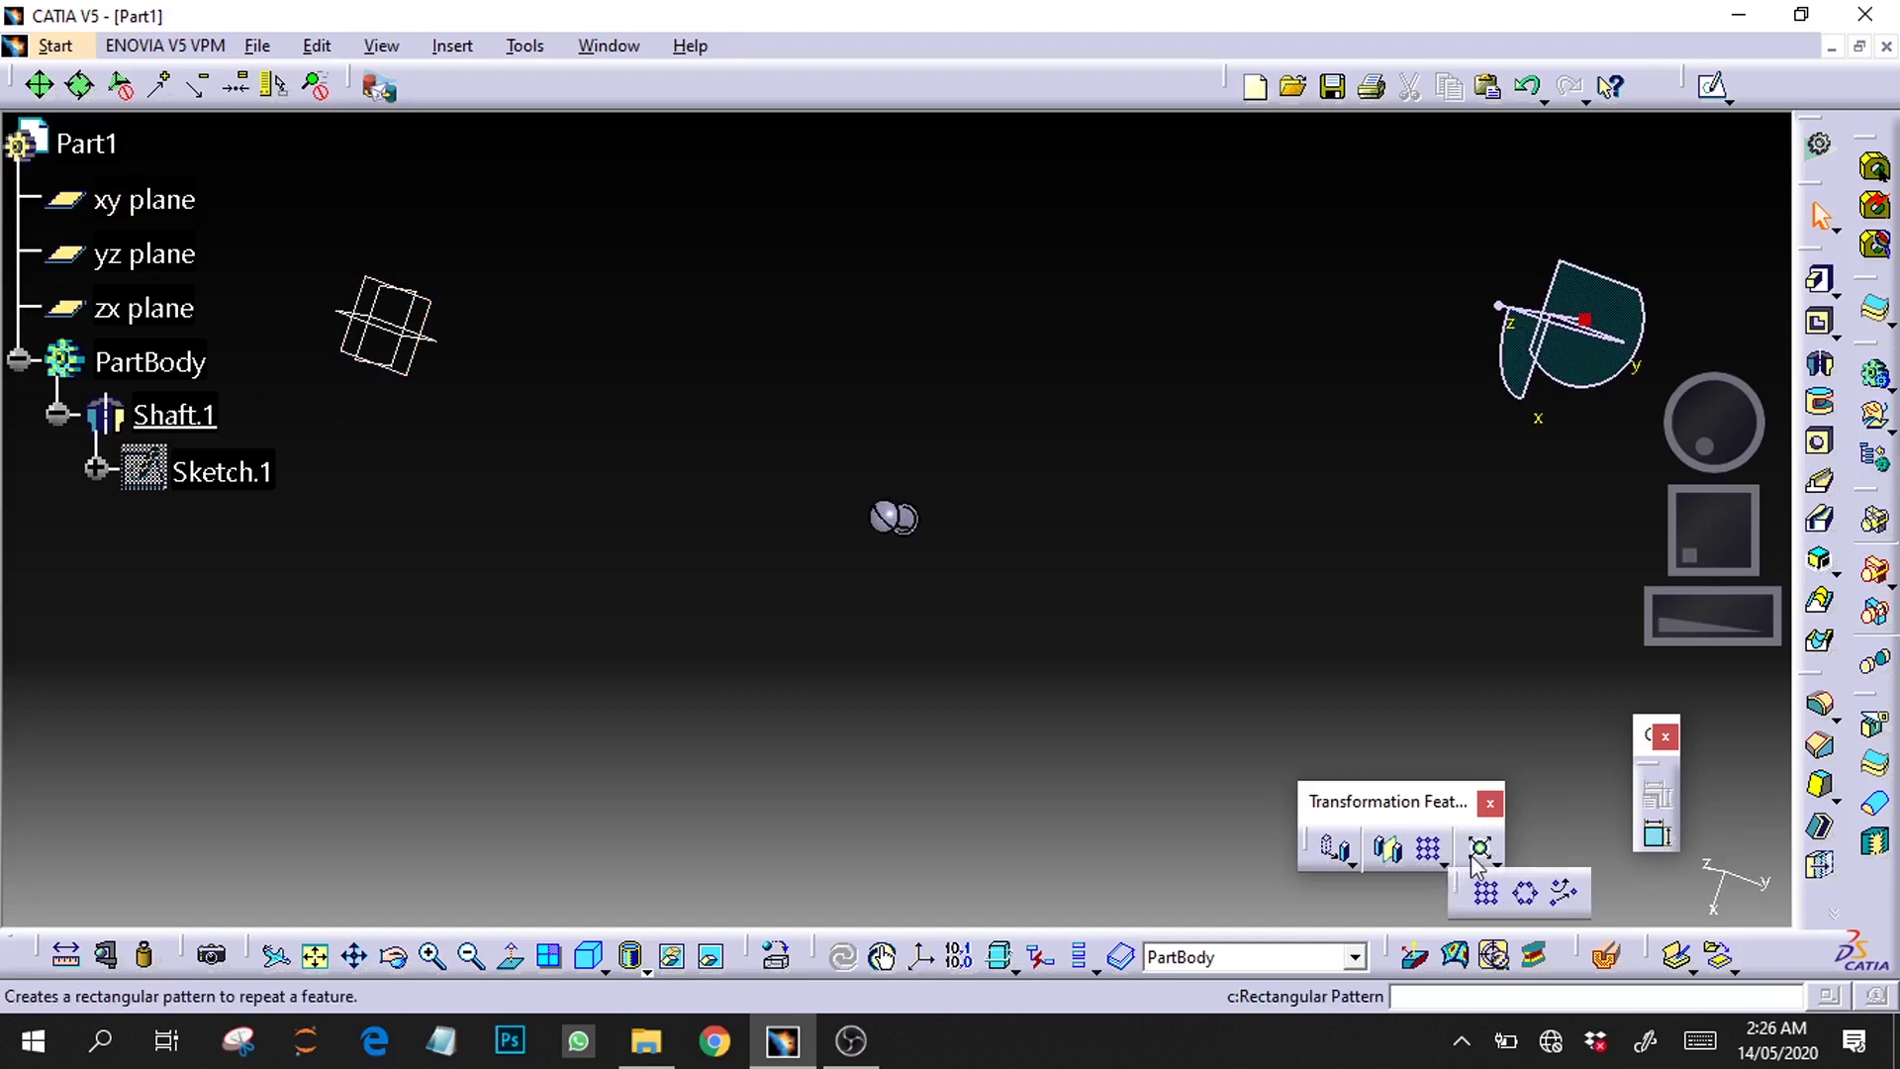
{"action": "left_click", "coordinate": [1465, 886]}
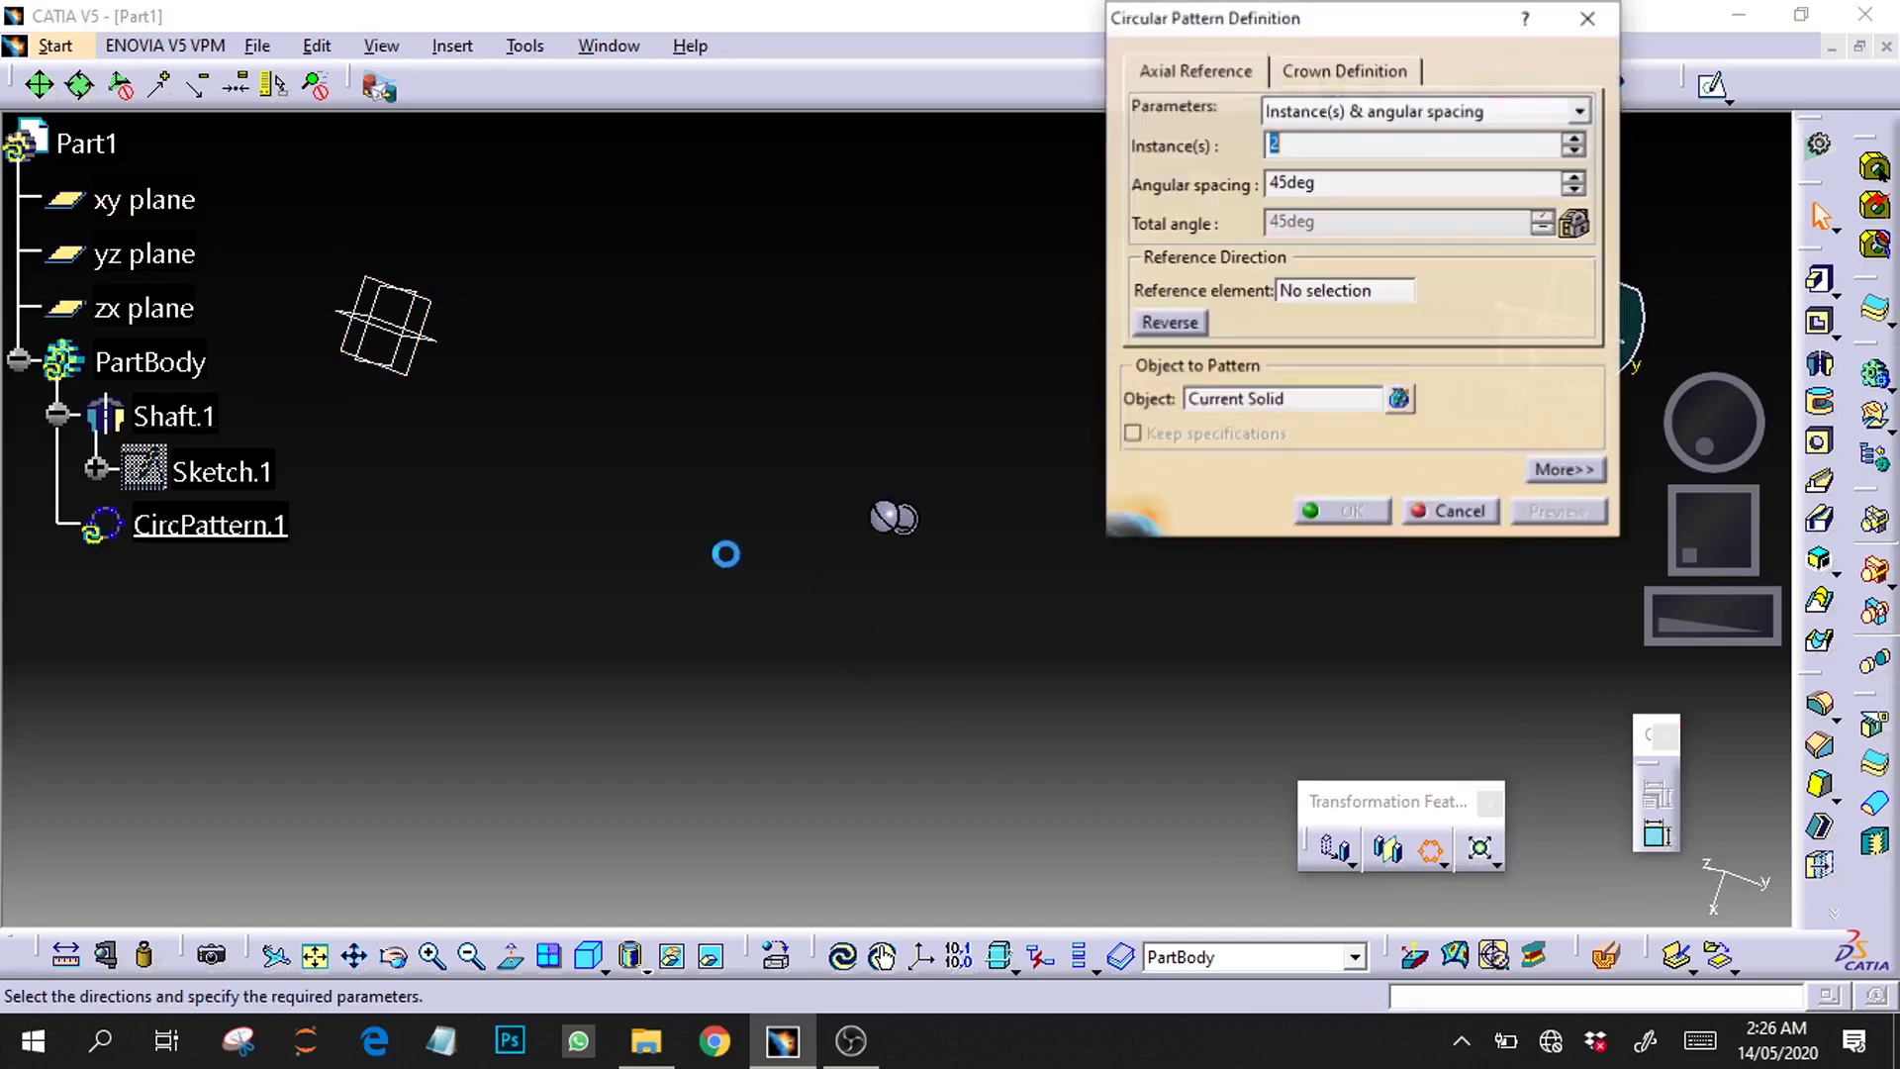
{"action": "left_click", "coordinate": [1297, 400]}
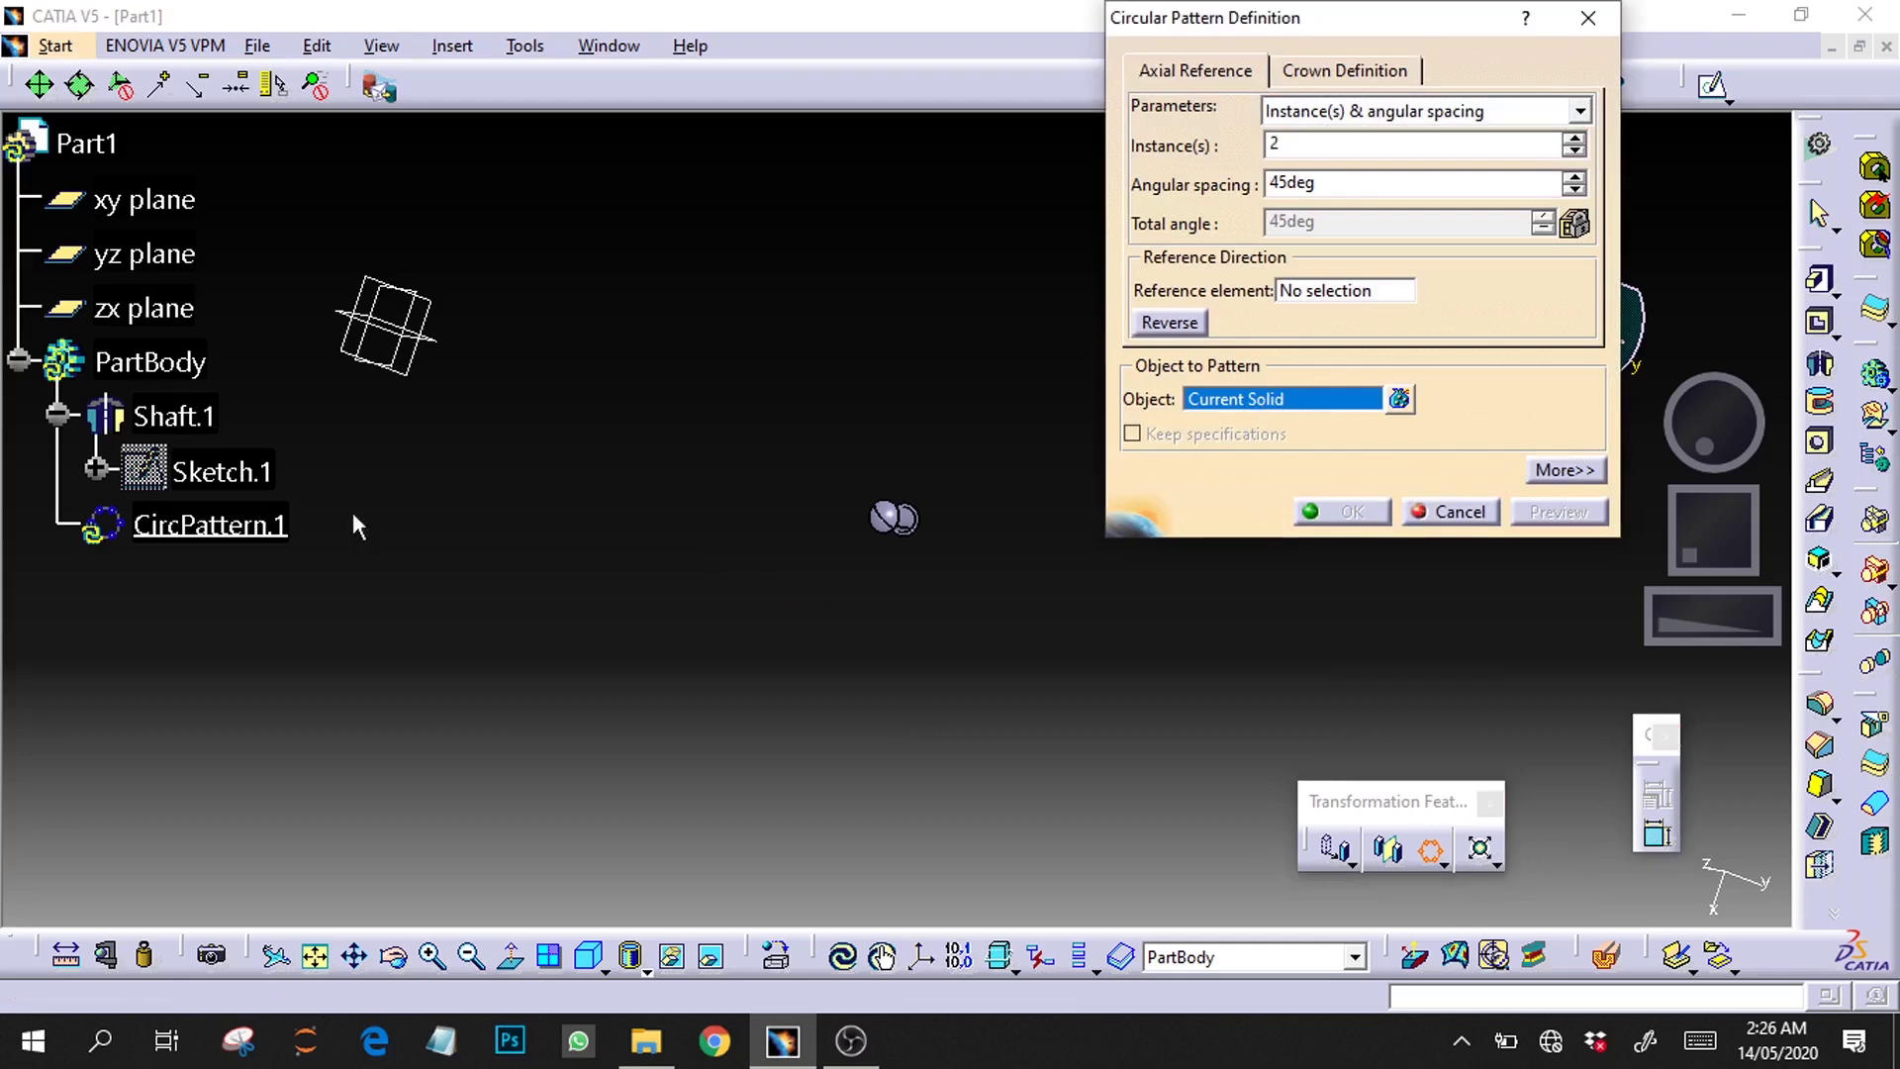
{"action": "left_click", "coordinate": [181, 416]}
{"action": "left_click", "coordinate": [1346, 290]}
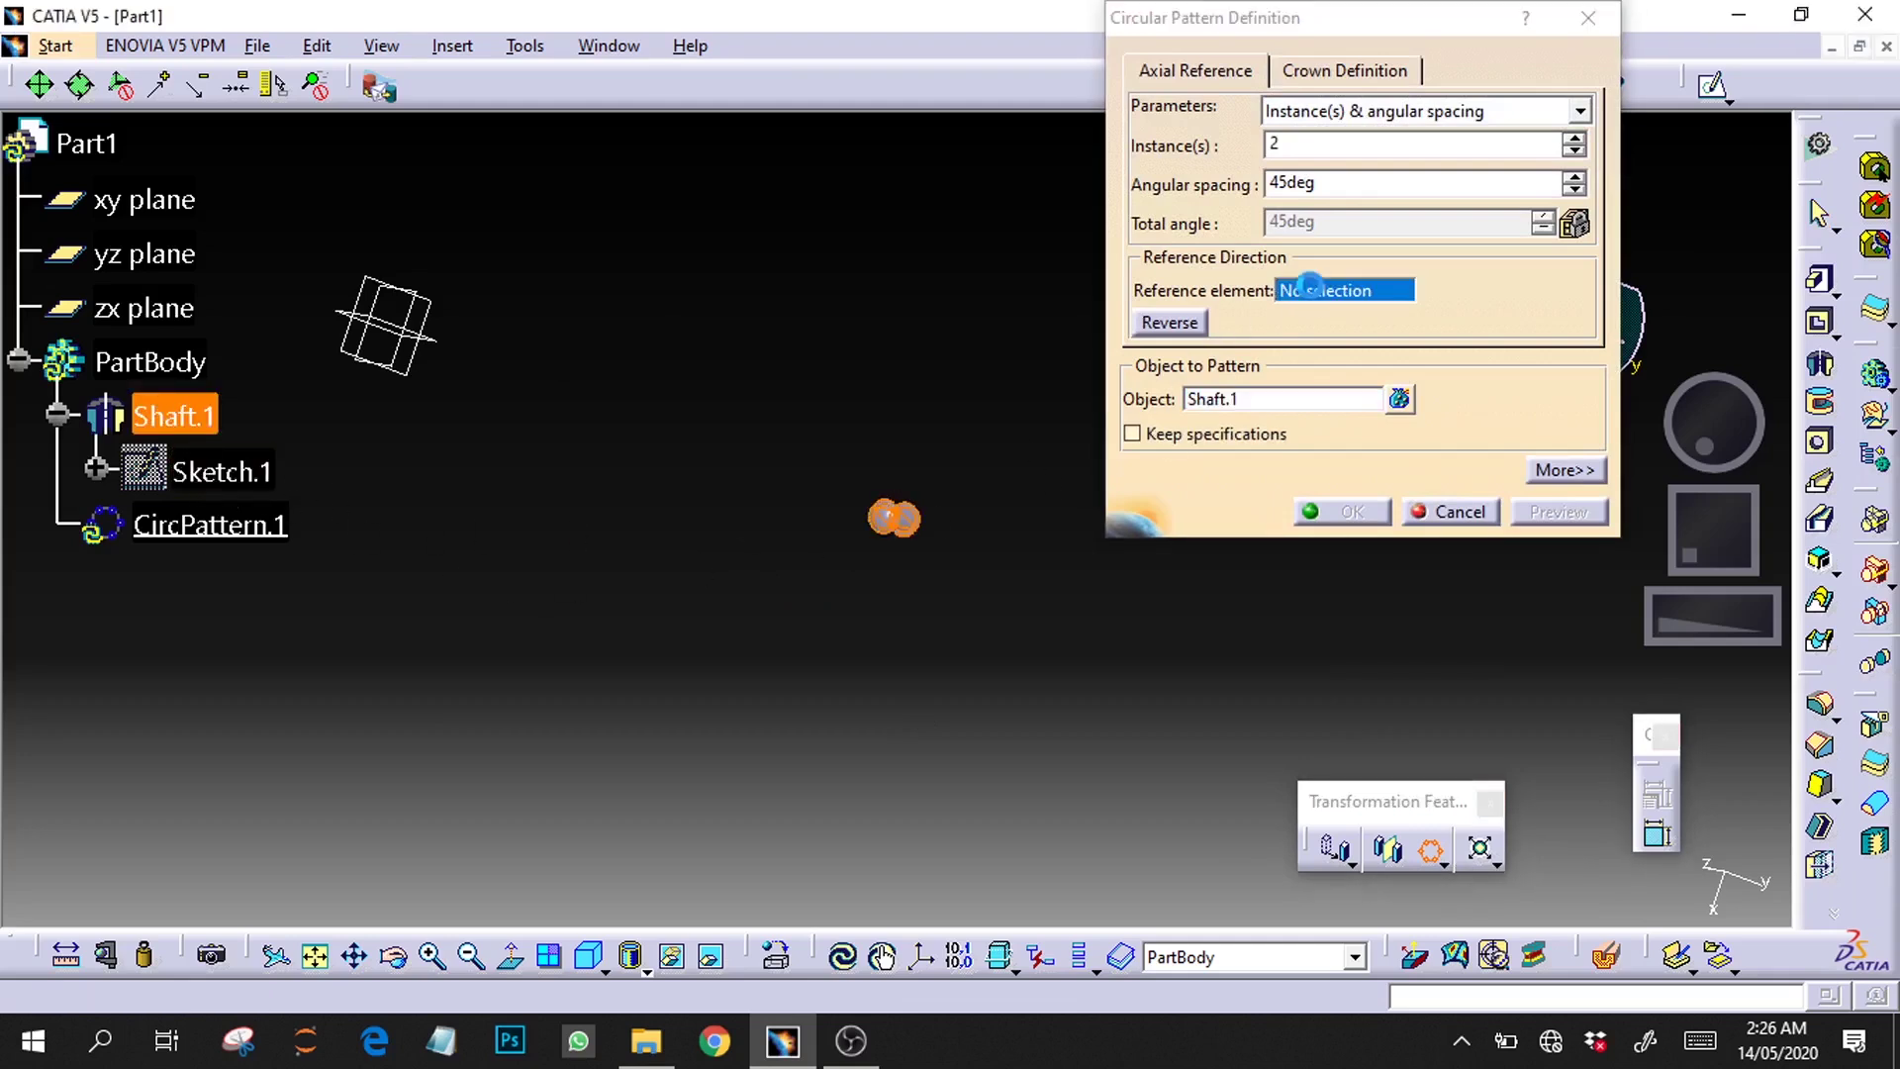
{"action": "left_click", "coordinate": [144, 199]}
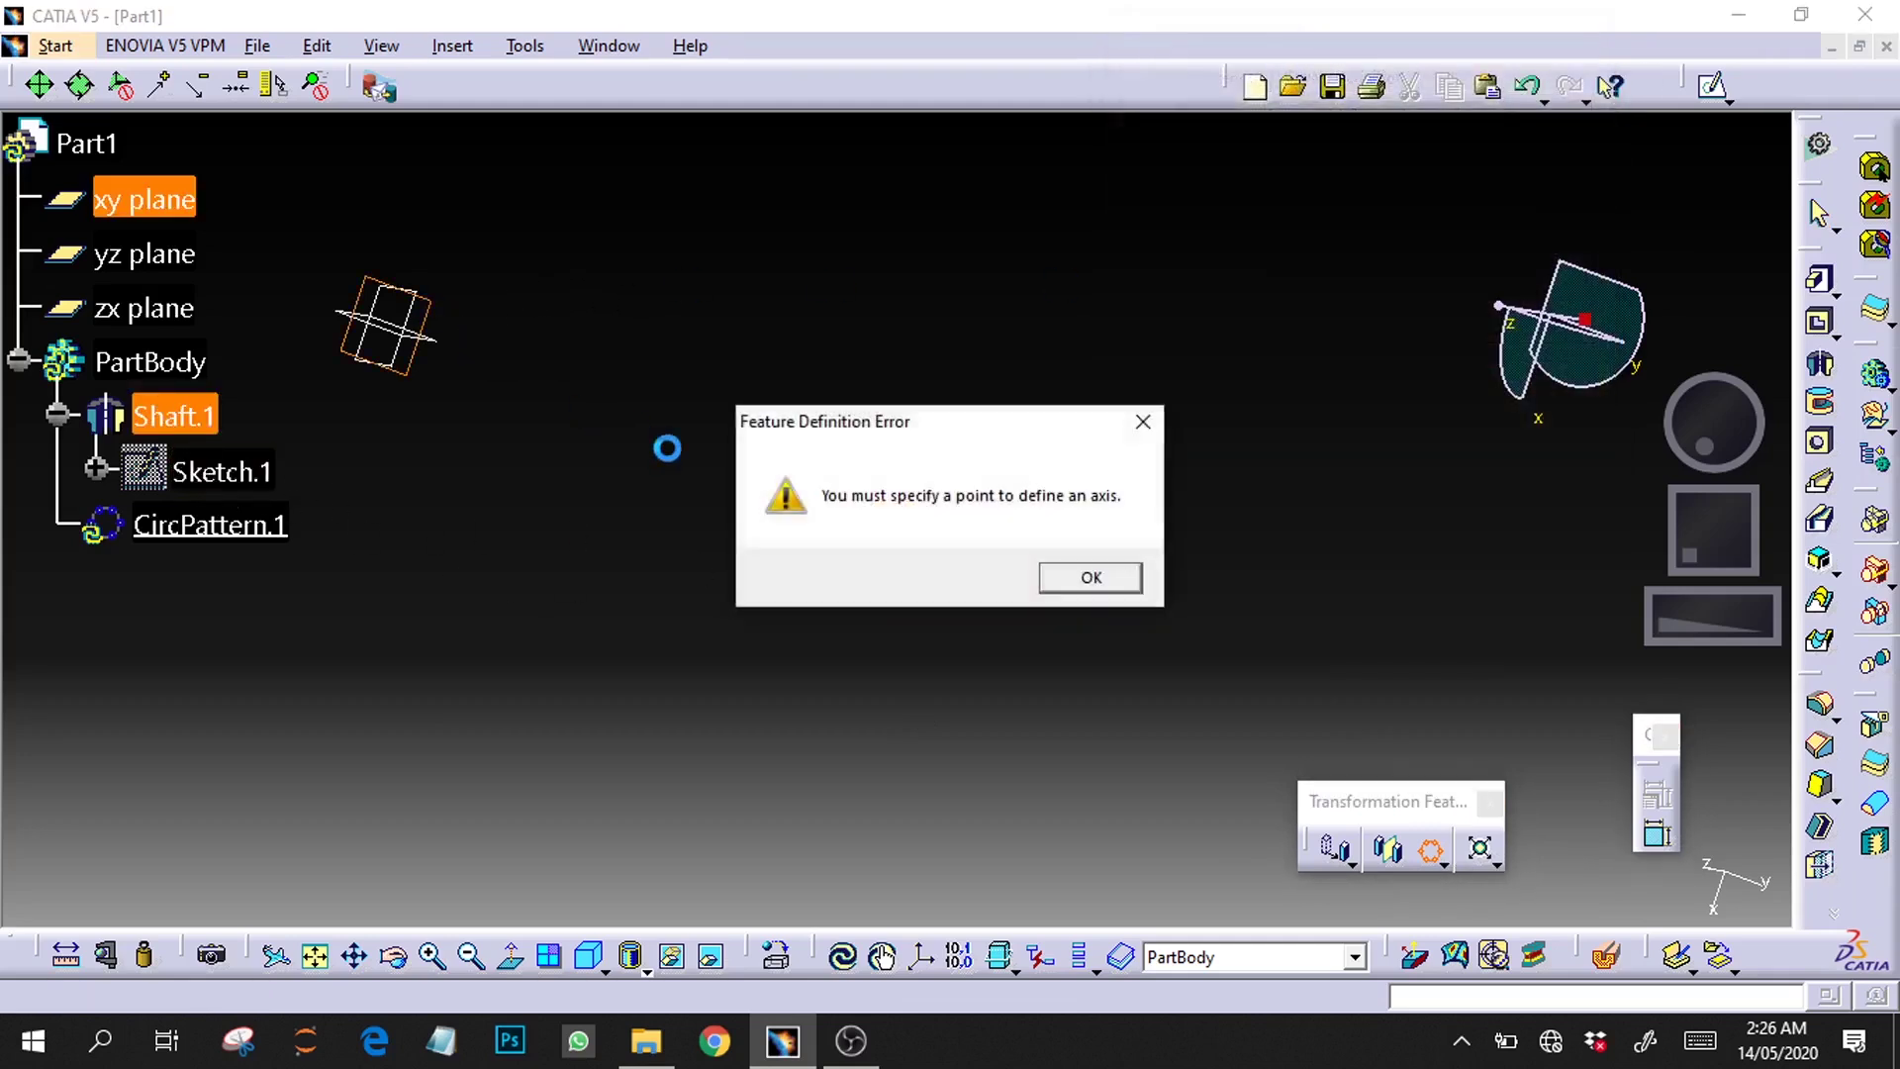
{"action": "left_click", "coordinate": [1101, 579]}
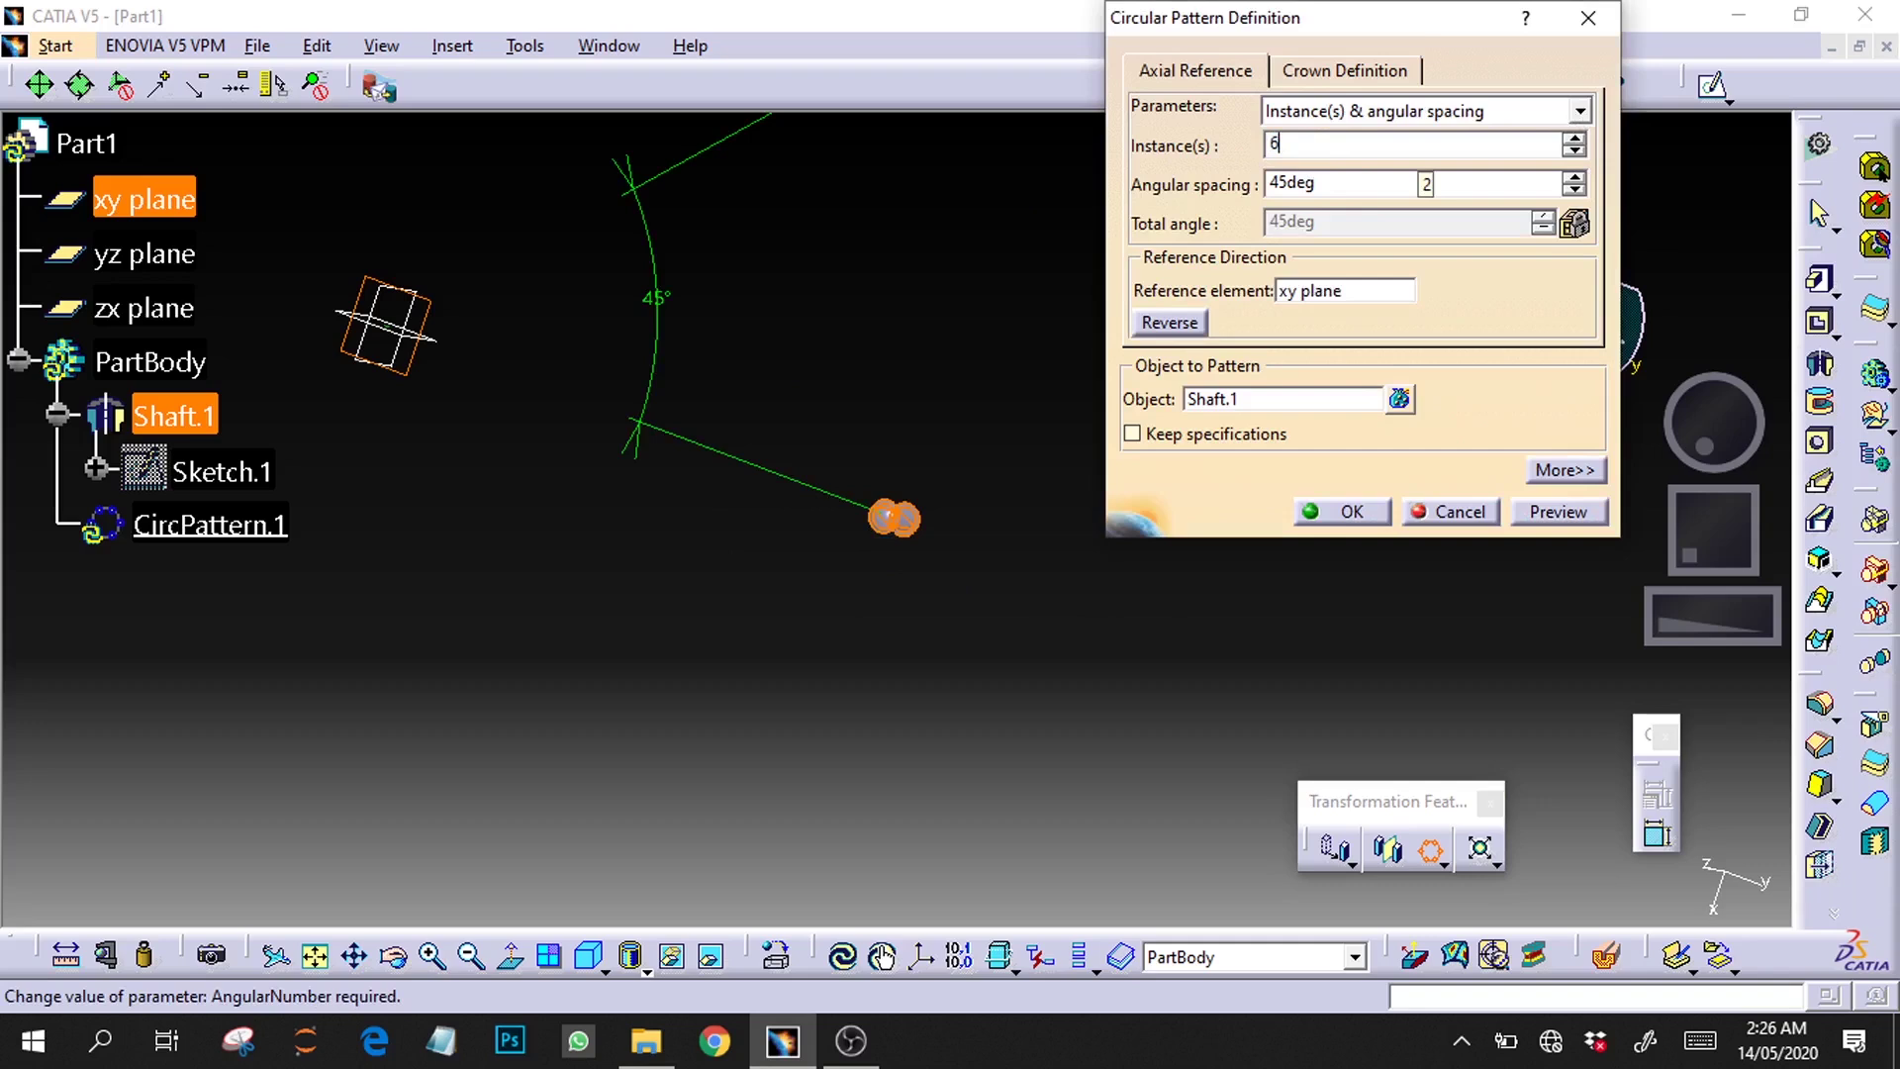
Step: Set the circular pattern to a complete crown with 6 instances, preview it and create it
{"action": "left_click", "coordinate": [1588, 113]}
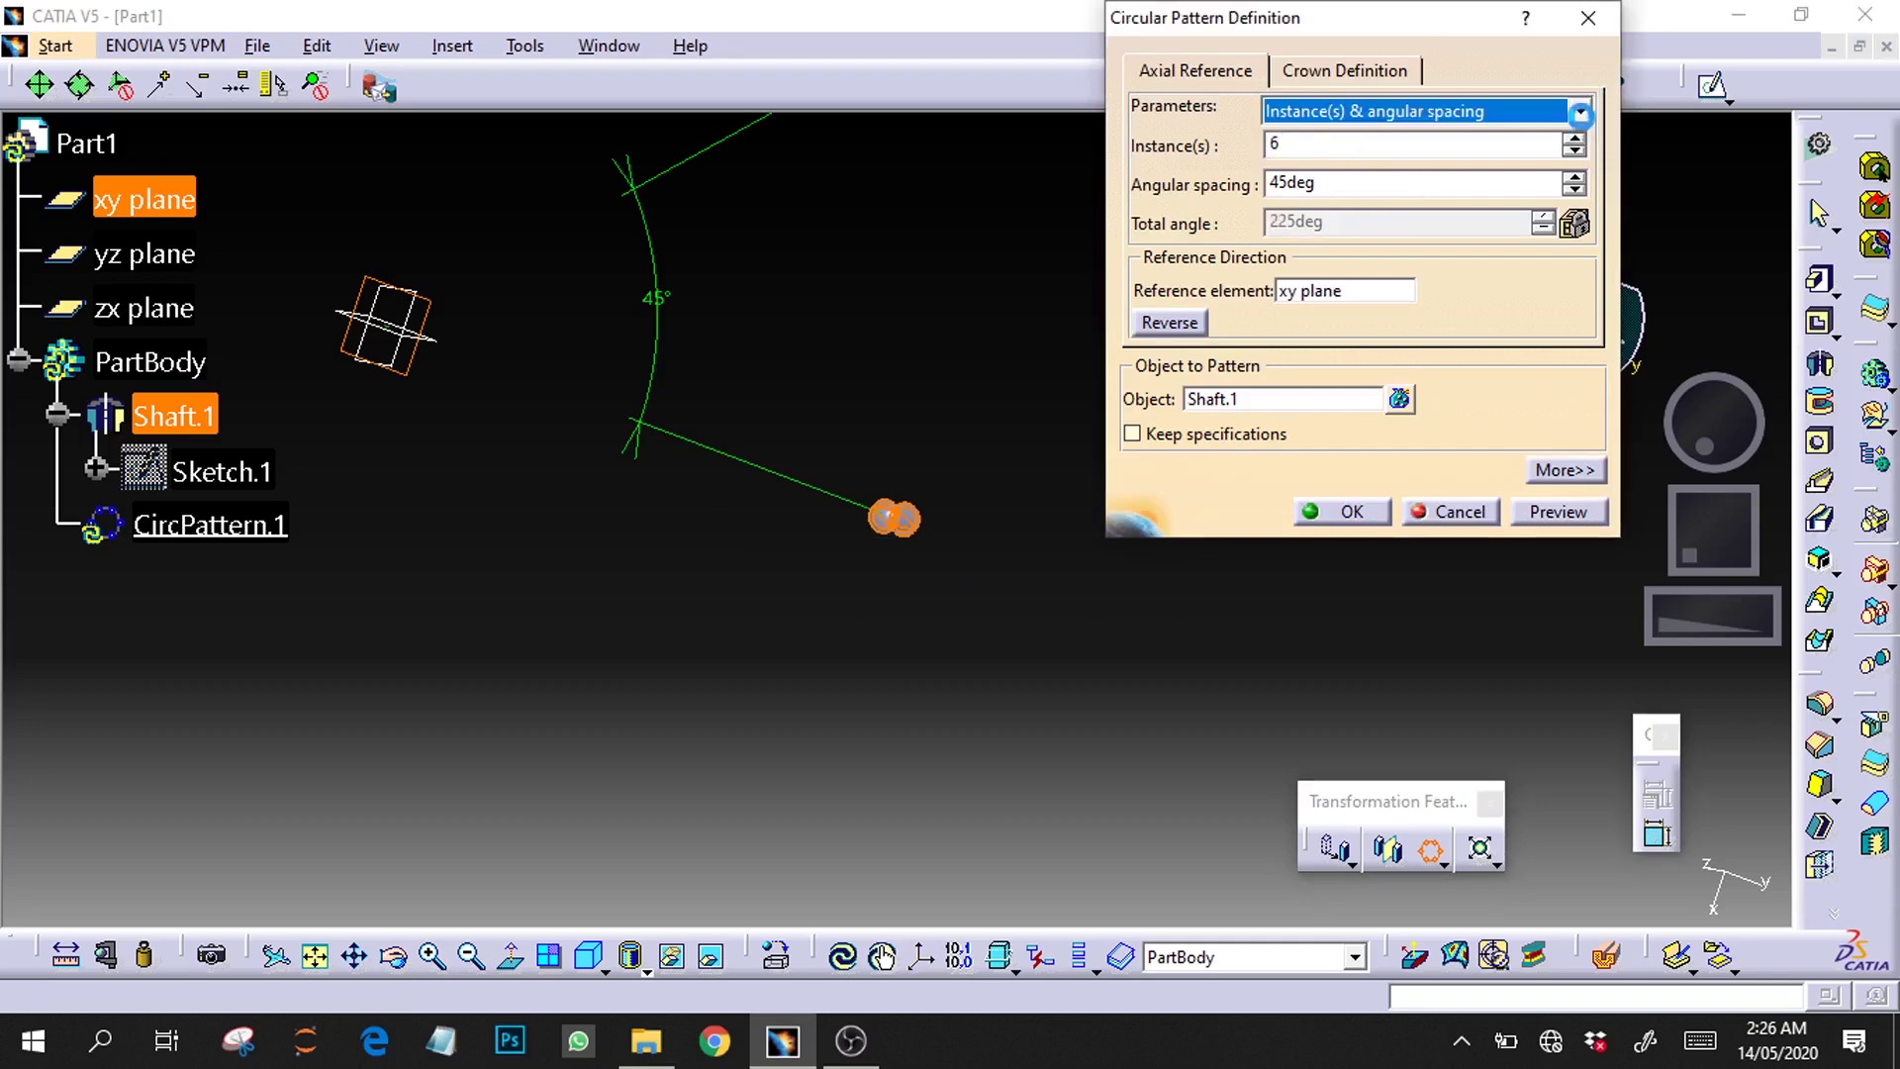
{"action": "left_click", "coordinate": [1581, 117]}
{"action": "left_click", "coordinate": [1440, 218]}
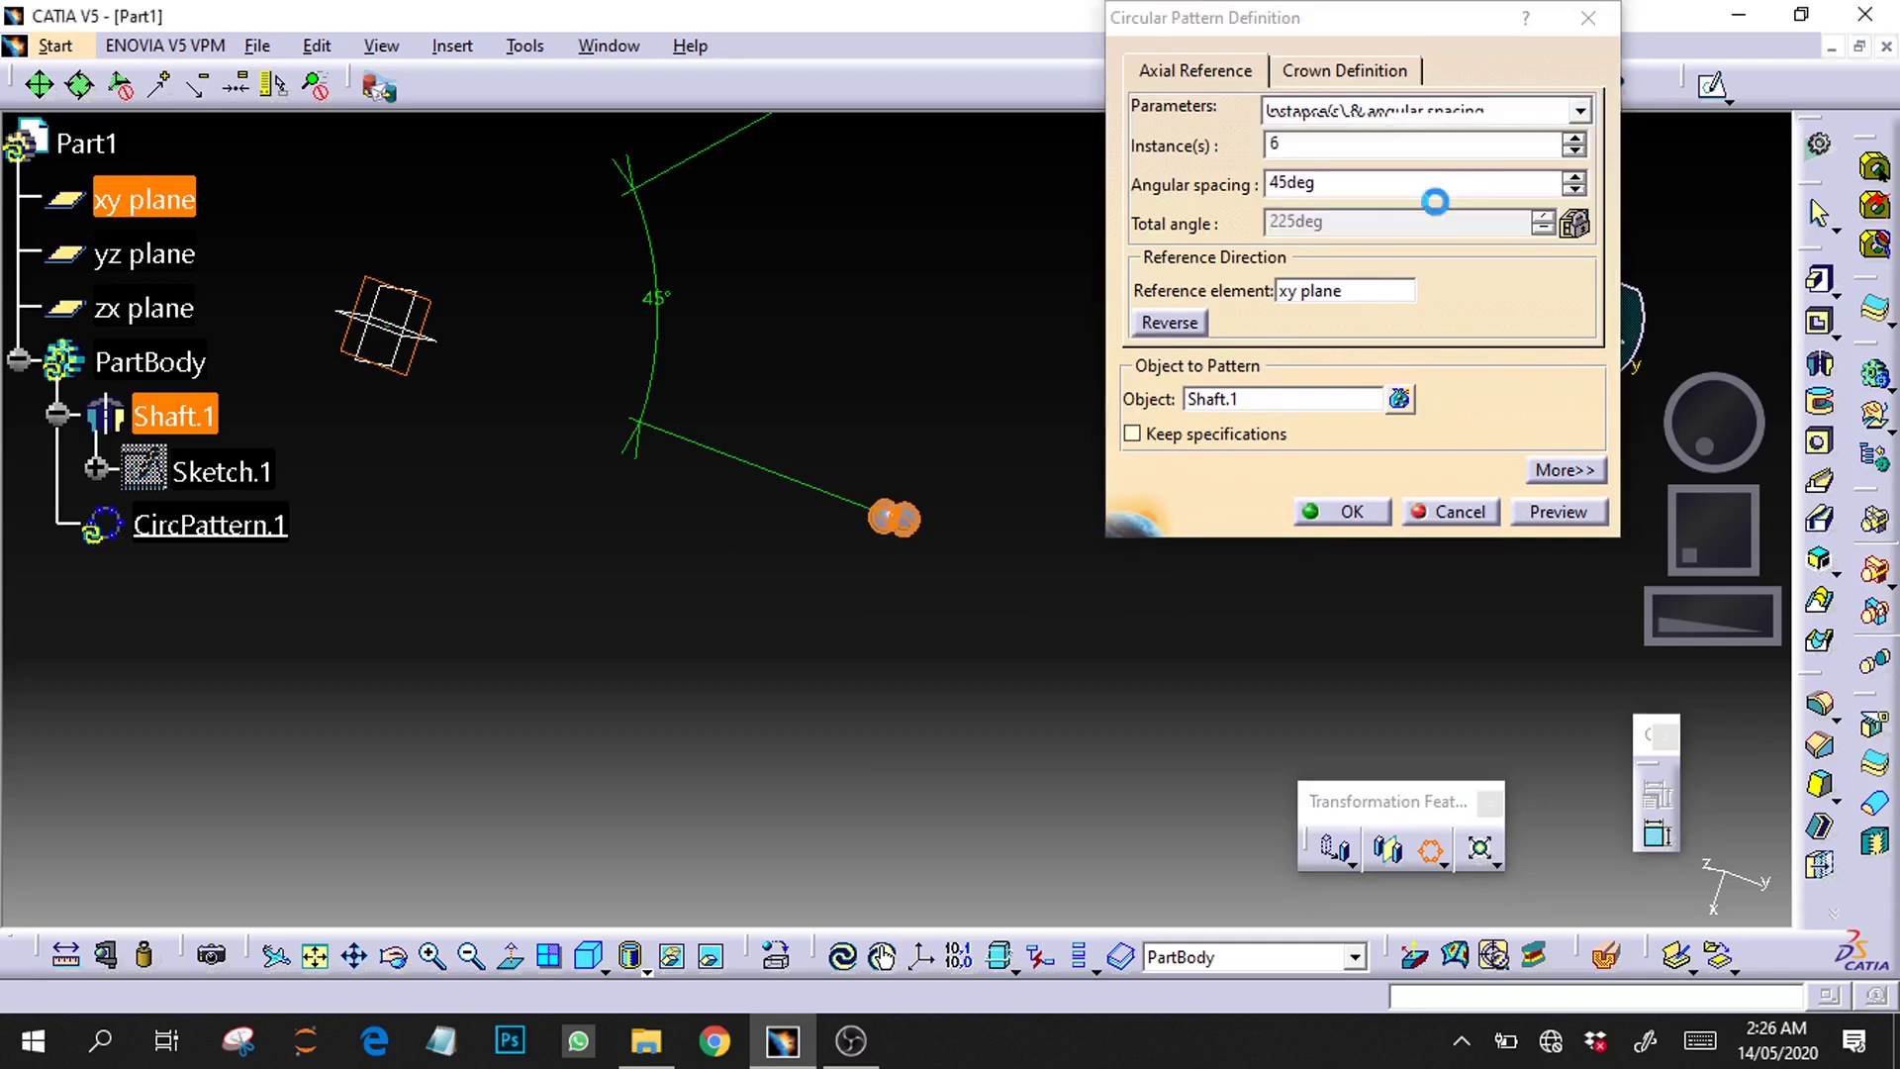
{"action": "left_click", "coordinate": [1551, 525]}
{"action": "middle_click_drag", "start_coordinate": [1682, 772], "coordinate": [1718, 561]}
{"action": "middle_click_drag", "start_coordinate": [1707, 450], "coordinate": [1672, 412]}
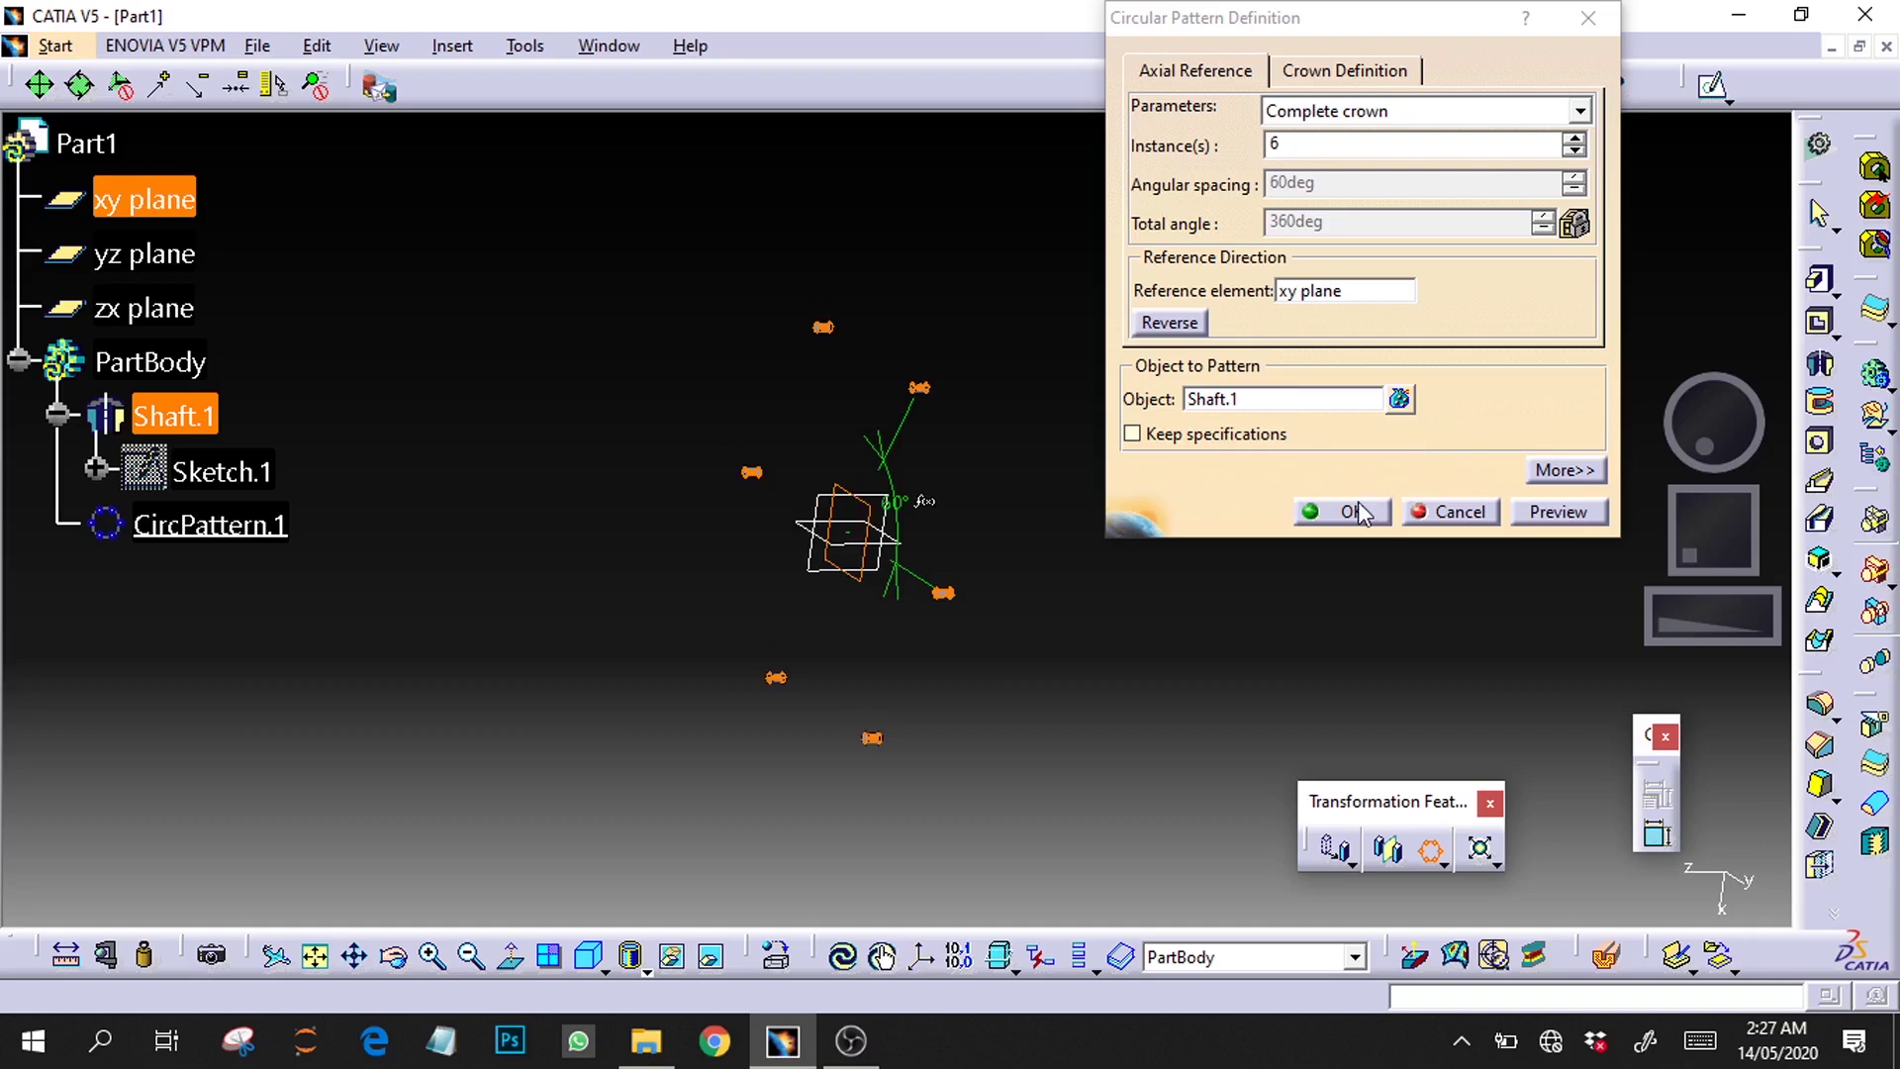
{"action": "left_click", "coordinate": [1351, 511]}
{"action": "mouse_move", "coordinate": [1675, 623]}
{"action": "middle_mouse_down"}
{"action": "mouse_move", "coordinate": [1763, 637]}
{"action": "mouse_move", "coordinate": [1680, 621]}
{"action": "middle_mouse_up"}
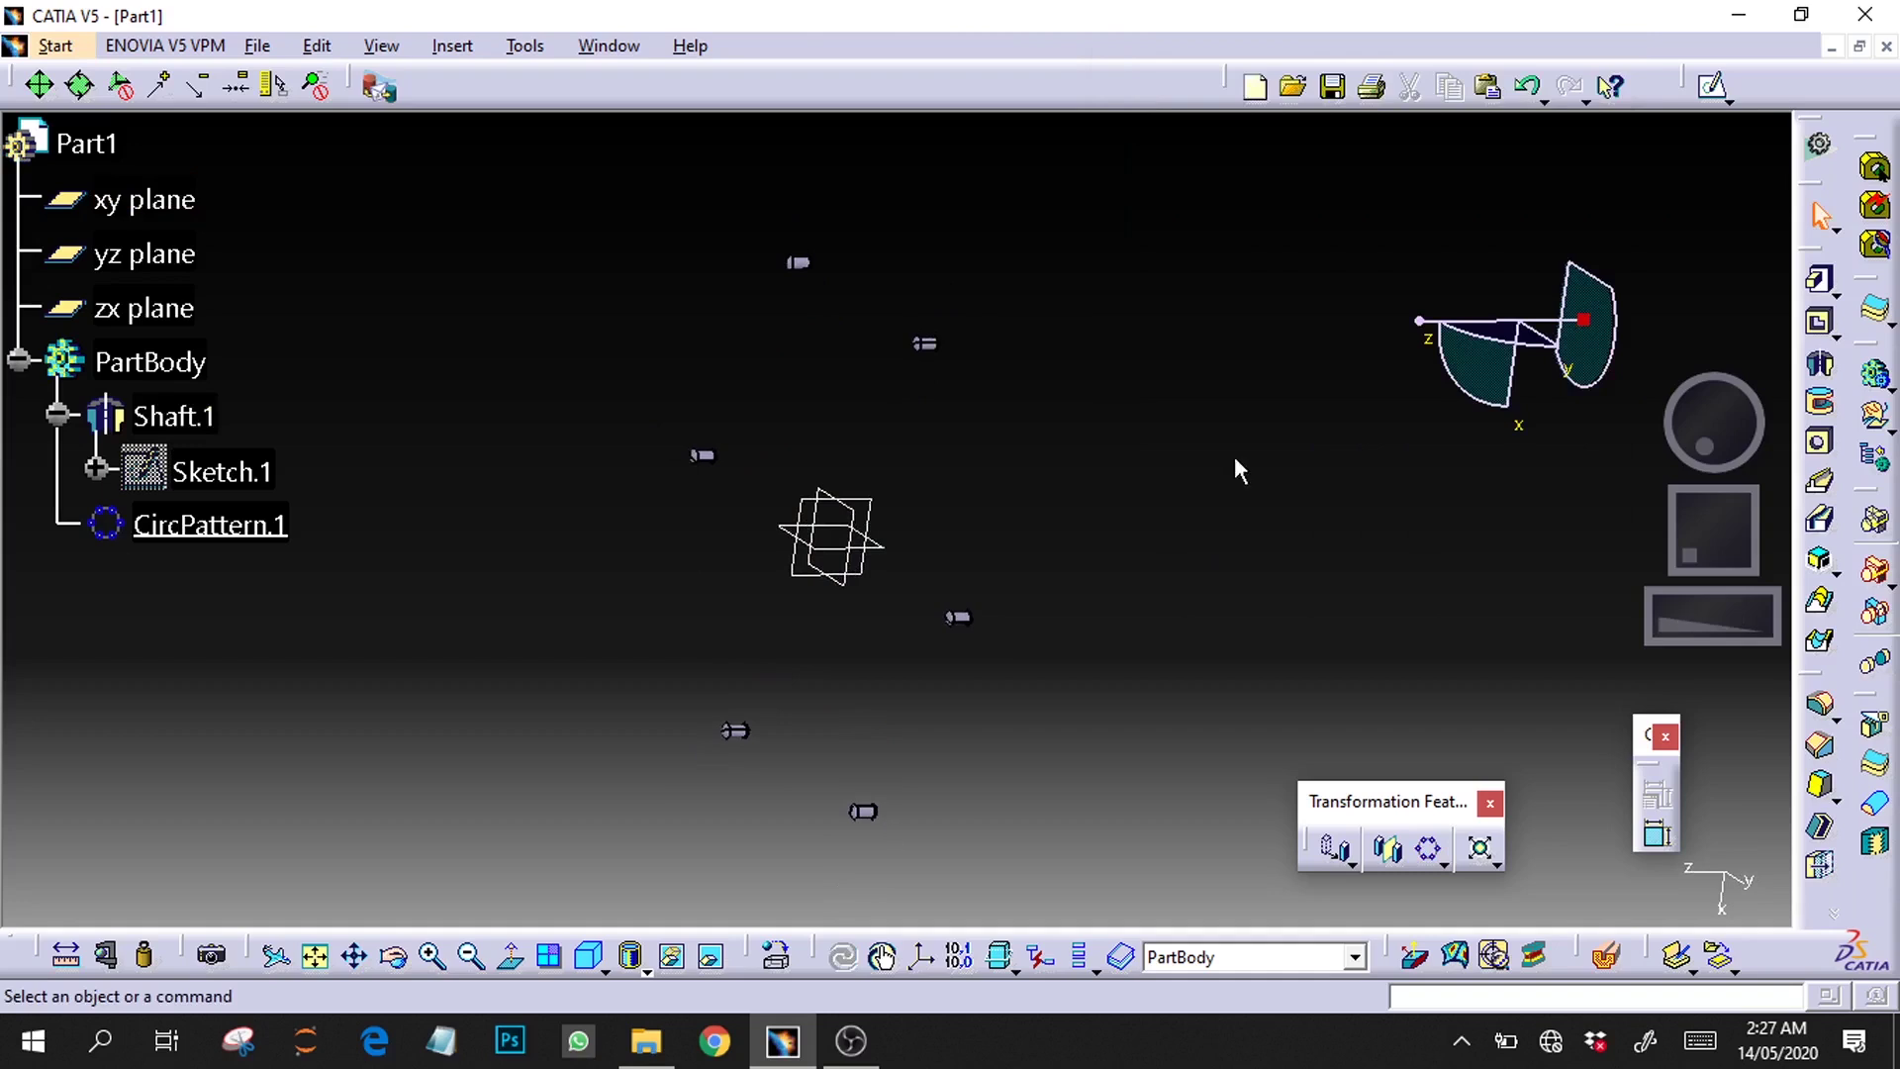
Step: Begin saving the part in the video#18 folder and name the file "rivit 1 for oil through ring and s plate"
{"action": "key", "text": "ctrl+s"}
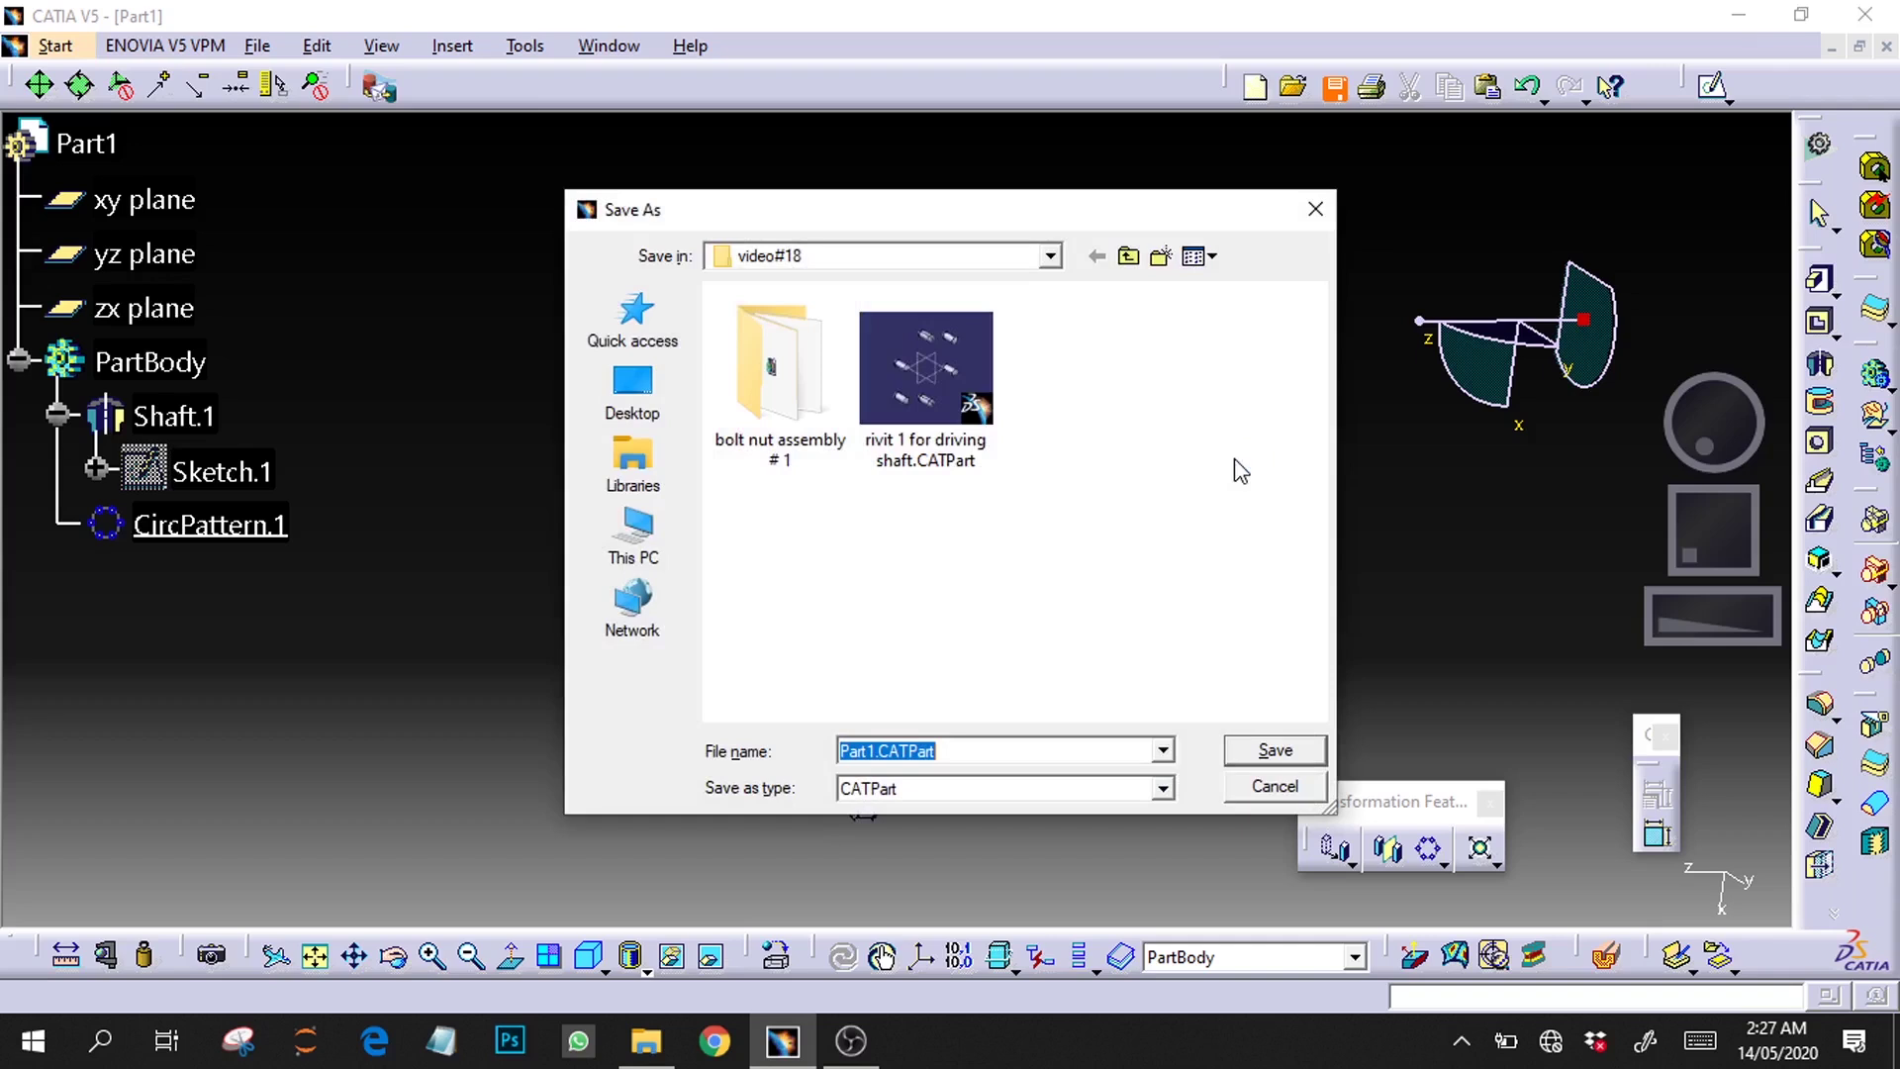
{"action": "type", "text": "rivit"}
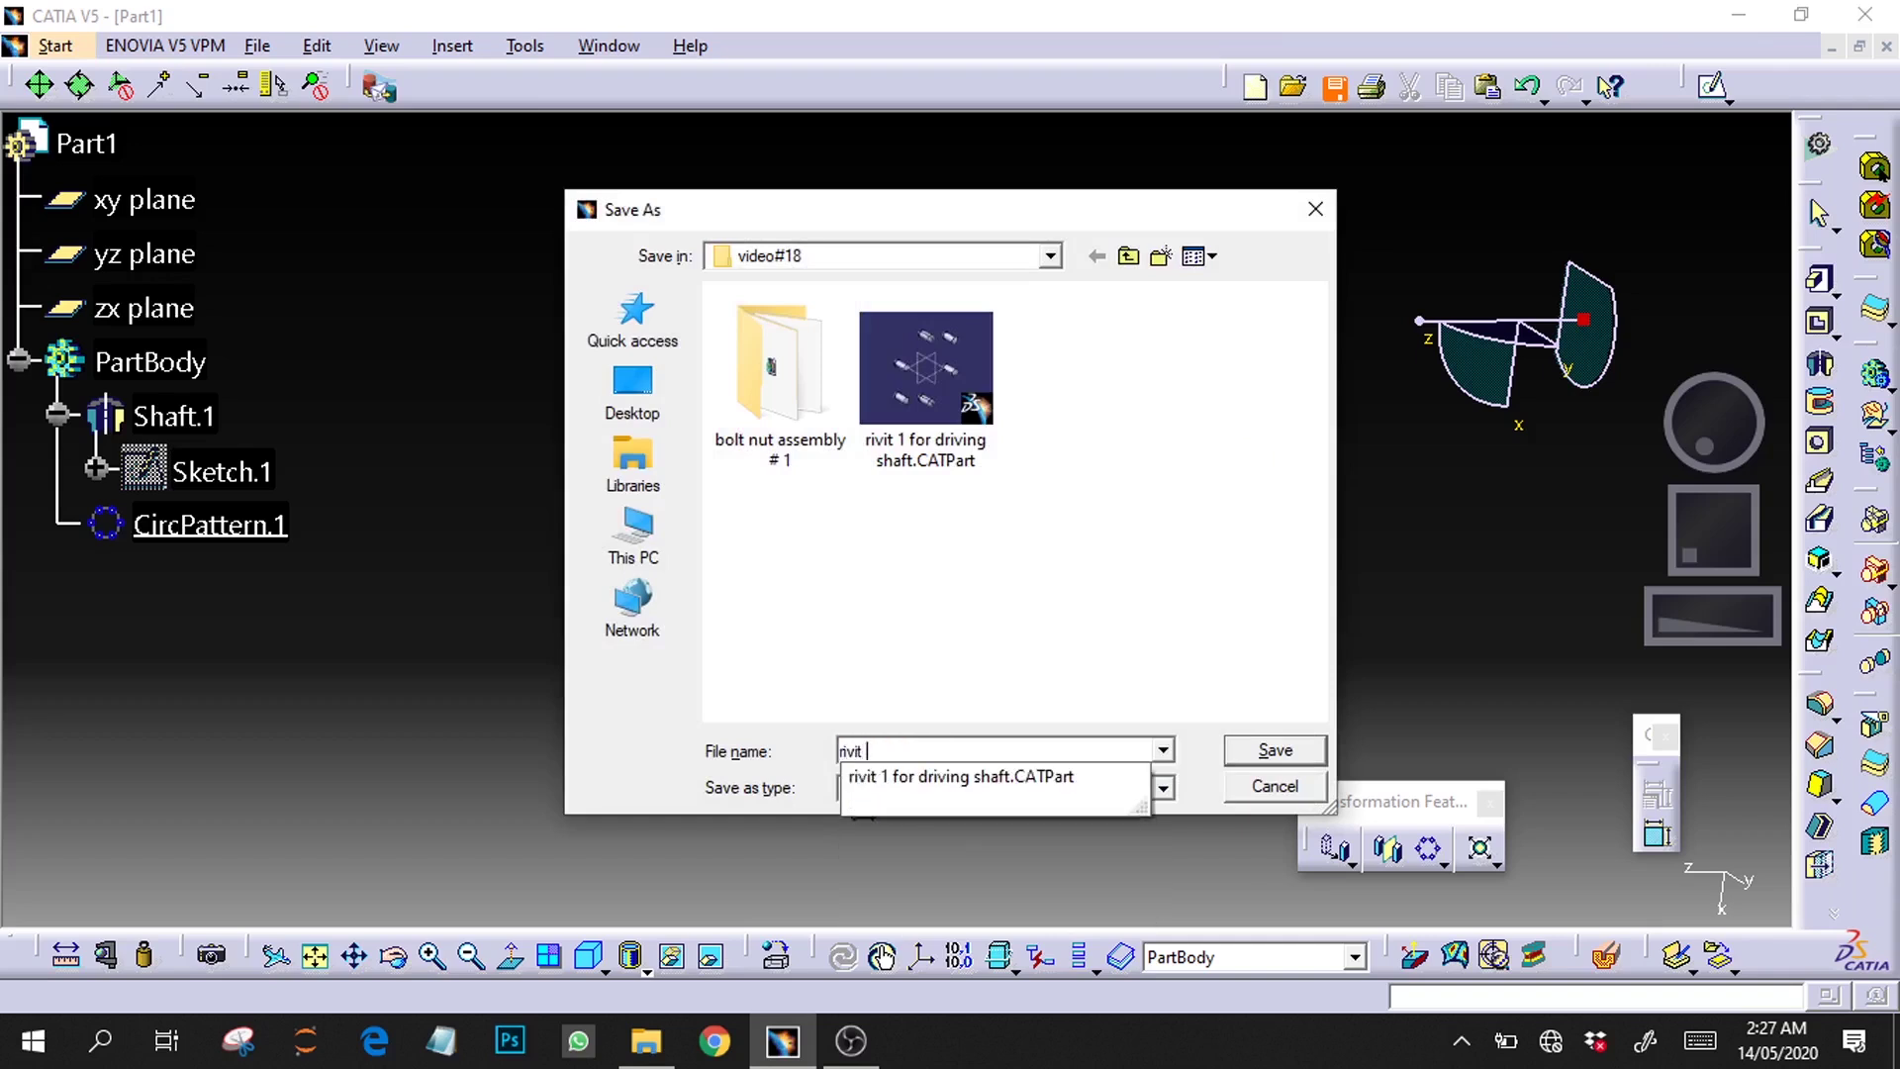
{"action": "left_click", "coordinate": [990, 763]}
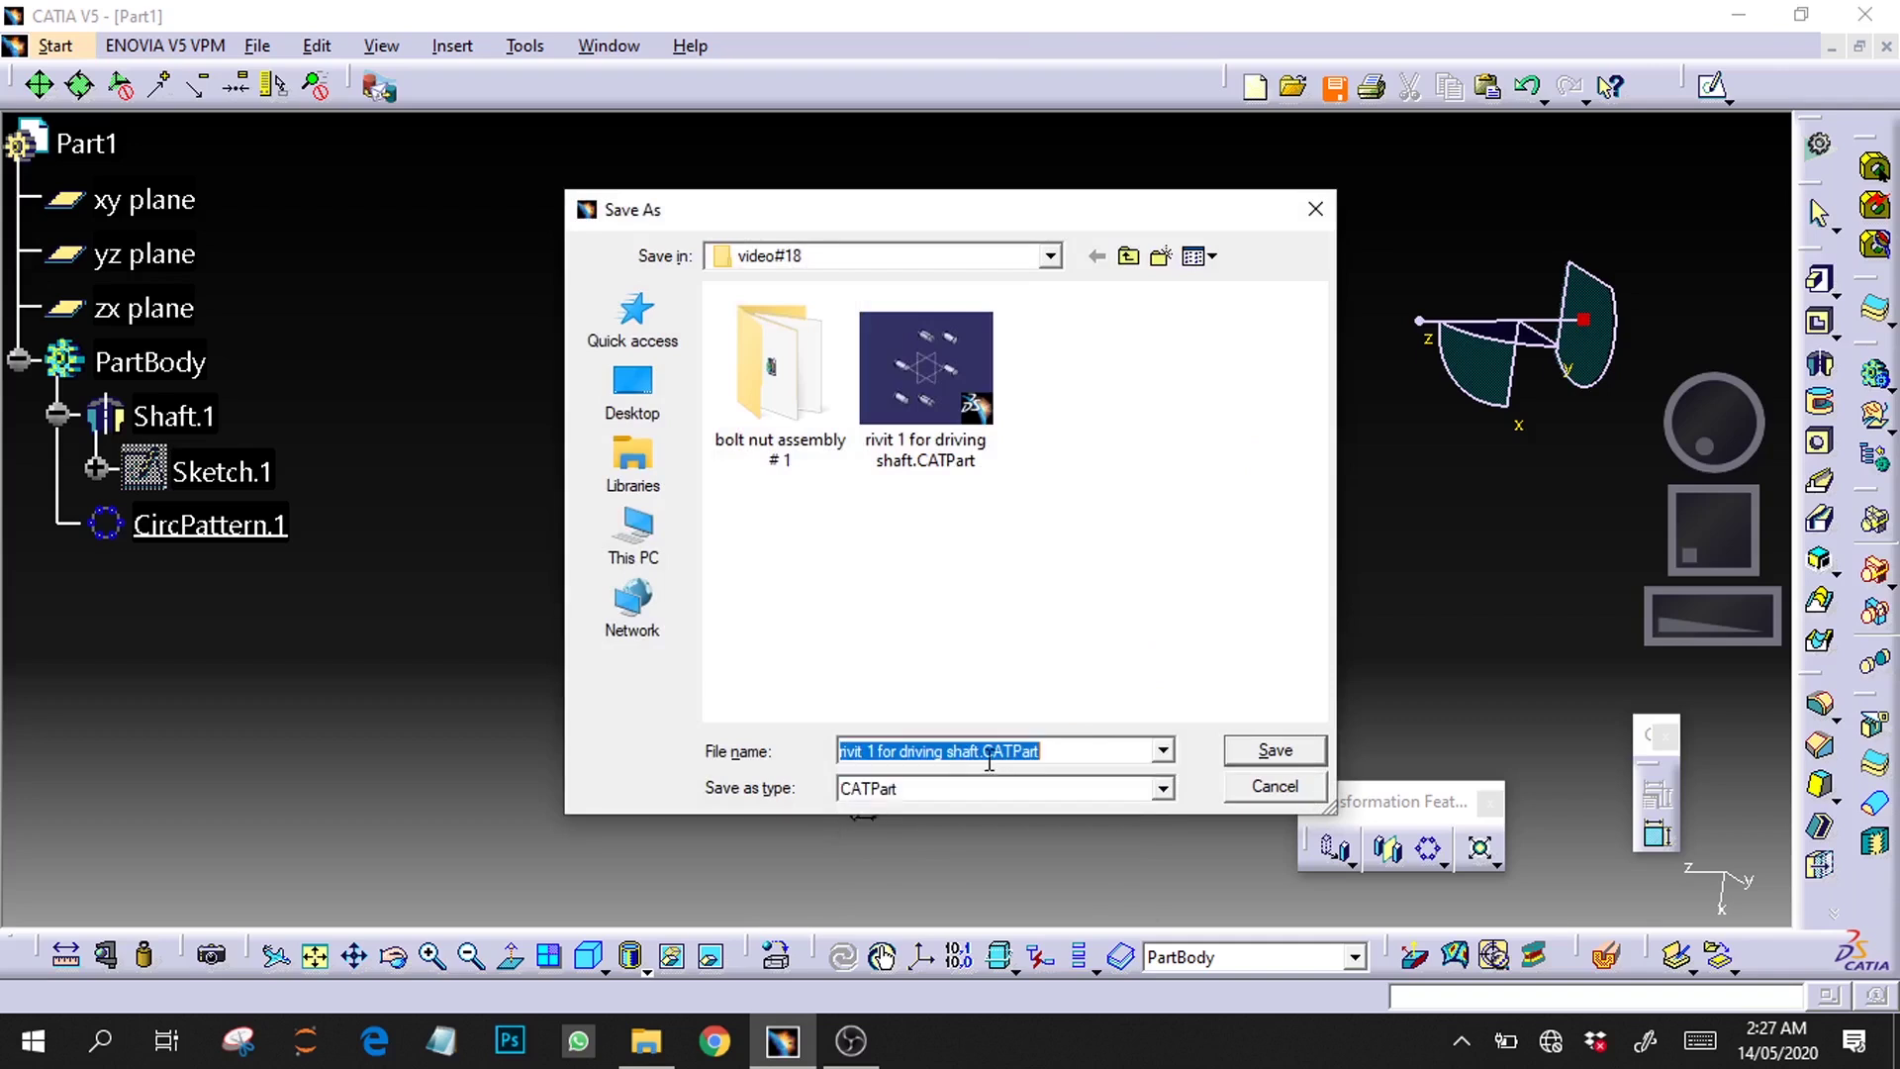
{"action": "left_click", "coordinate": [976, 753]}
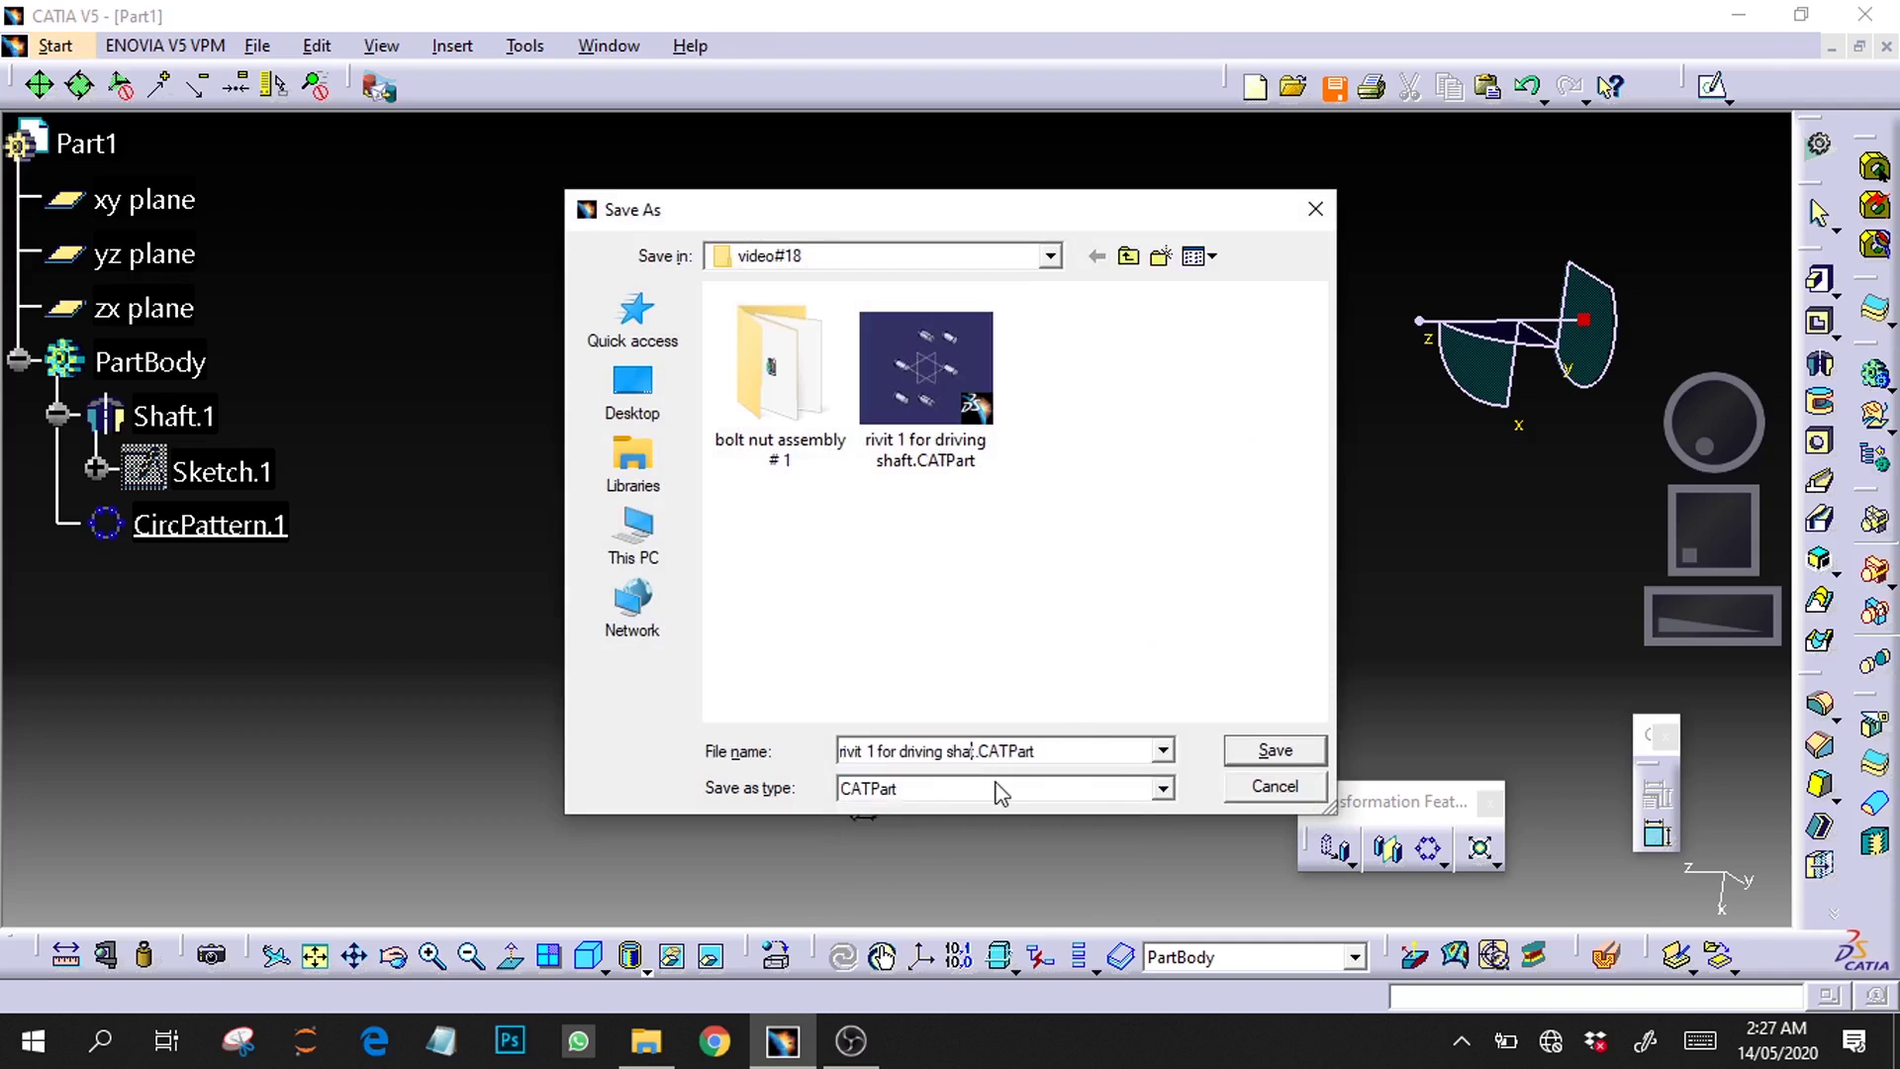
{"action": "key", "text": "BackSpace"}
{"action": "key", "text": "BackSpace"}
{"action": "key", "text": "BackSpace"}
{"action": "key", "text": "BackSpace"}
{"action": "key", "text": "BackSpace"}
{"action": "key", "text": "BackSpace"}
{"action": "key", "text": "BackSpace"}
{"action": "key", "text": "BackSpace"}
{"action": "key", "text": "BackSpace"}
{"action": "key", "text": "BackSpace"}
{"action": "key", "text": "BackSpace"}
{"action": "type", "text": "oil"}
{"action": "key", "text": "BackSpace"}
{"action": "type", "text": "l thor"}
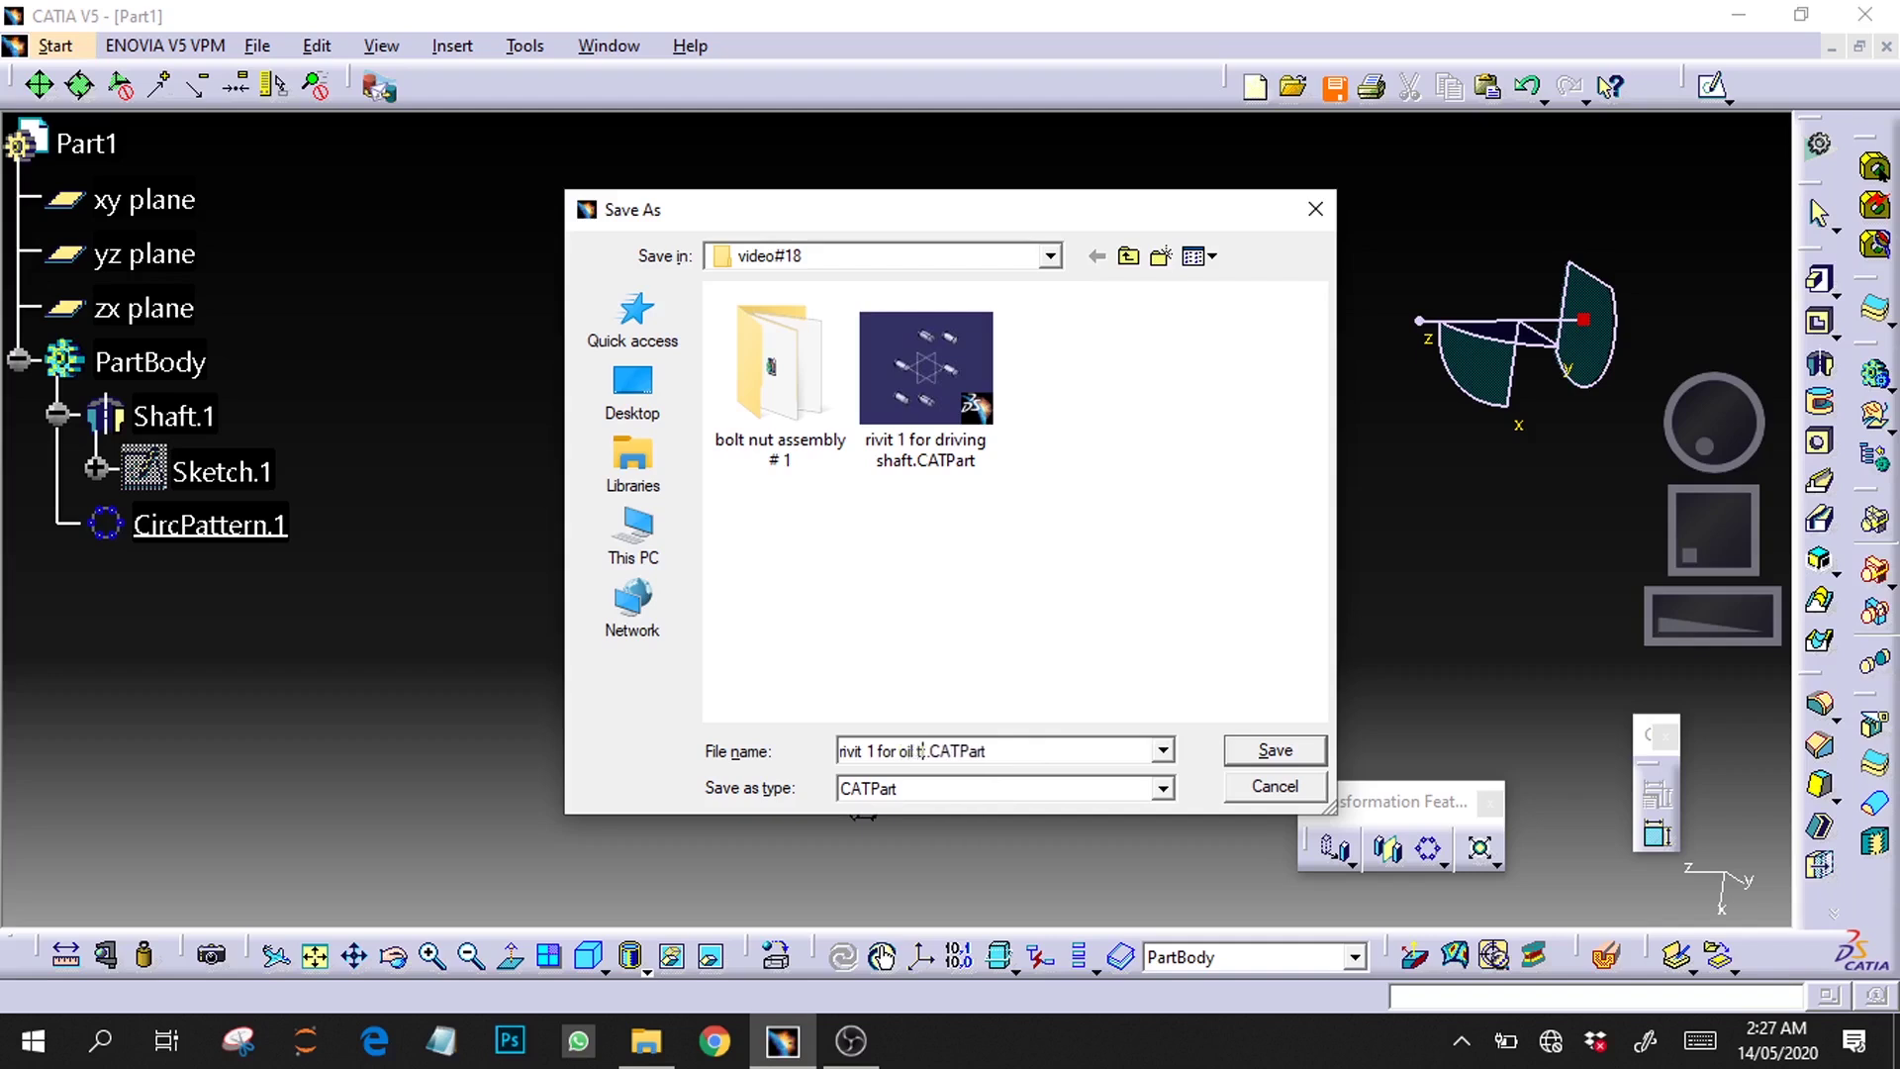
{"action": "type", "text": "ugh .CATPart"}
{"action": "key", "text": "BackSpace"}
{"action": "type", "text": "ring"}
{"action": "key", "text": "BackSpace"}
{"action": "key", "text": "BackSpace"}
{"action": "type", "text": "rough ring and s"}
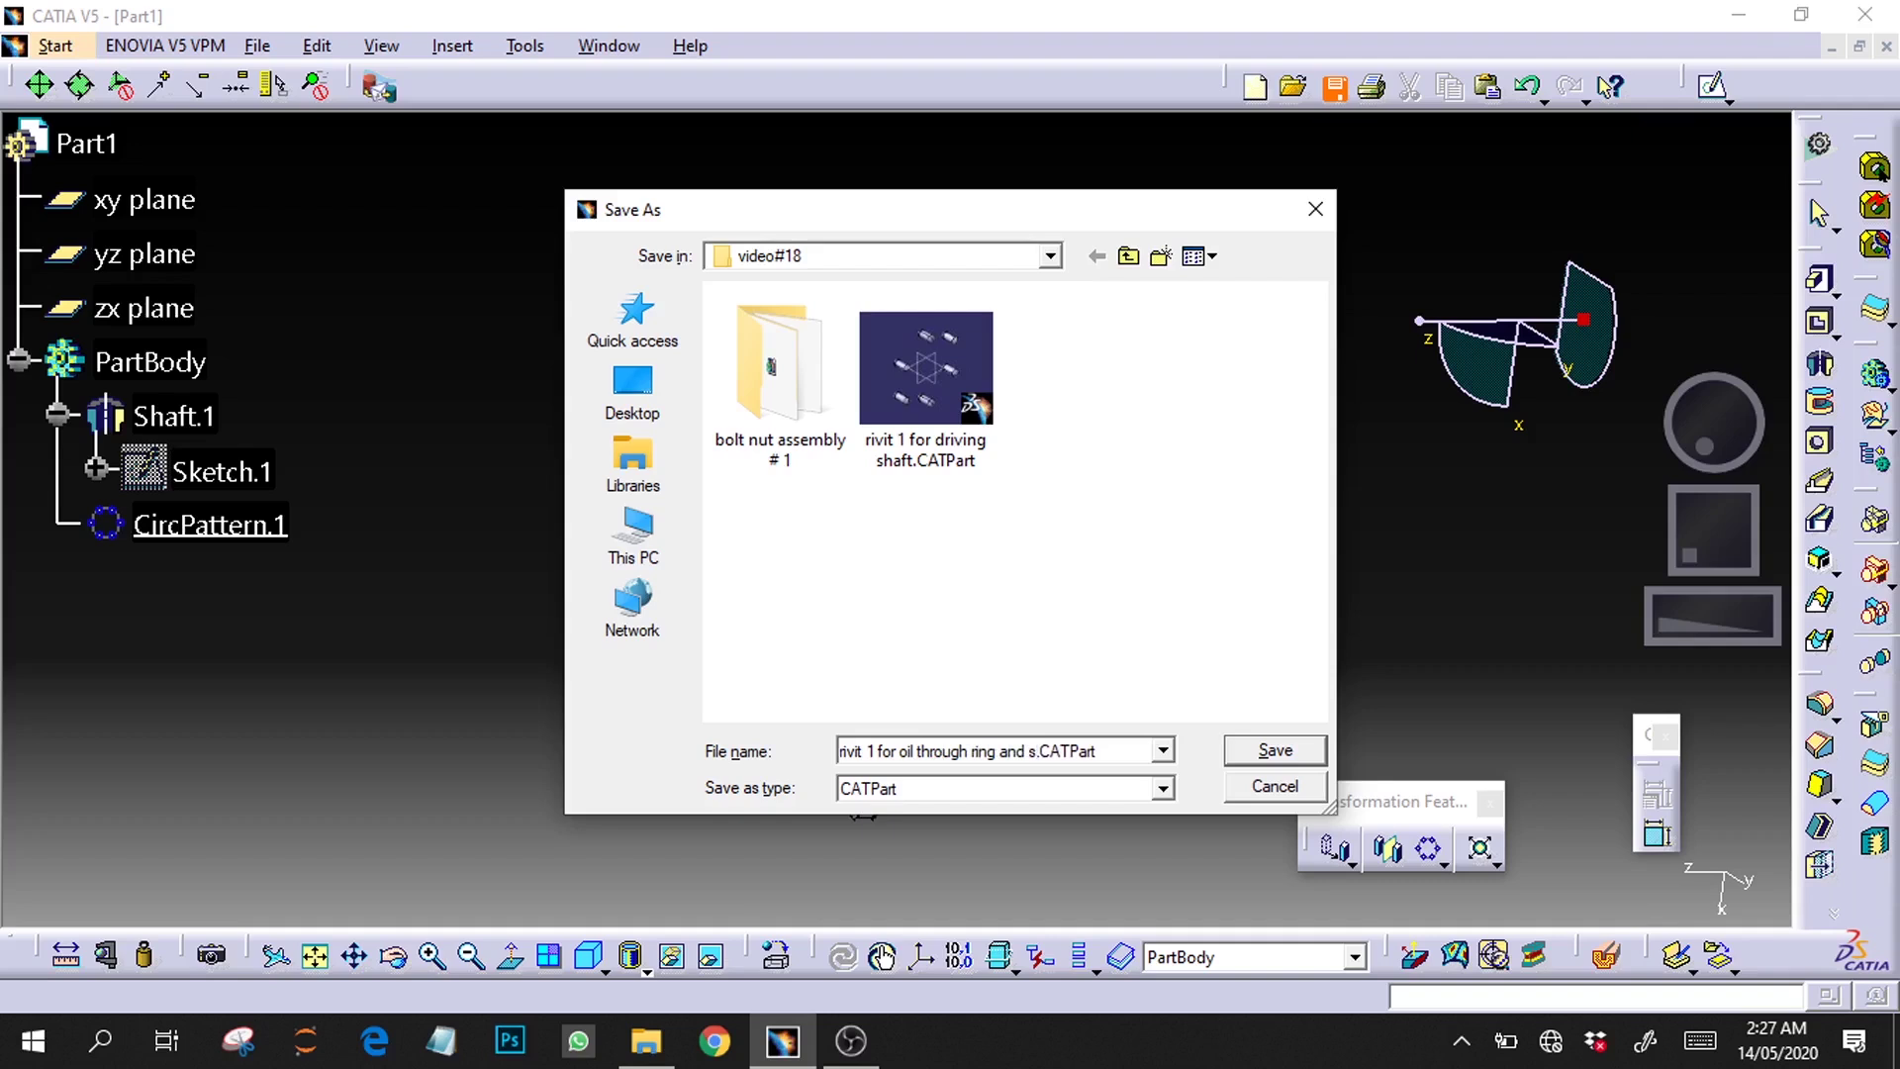
{"action": "type", "text": " plate"}
Step: Copy the new file name without its extension and save the part as a CATPart
{"action": "key", "text": "shift+Home"}
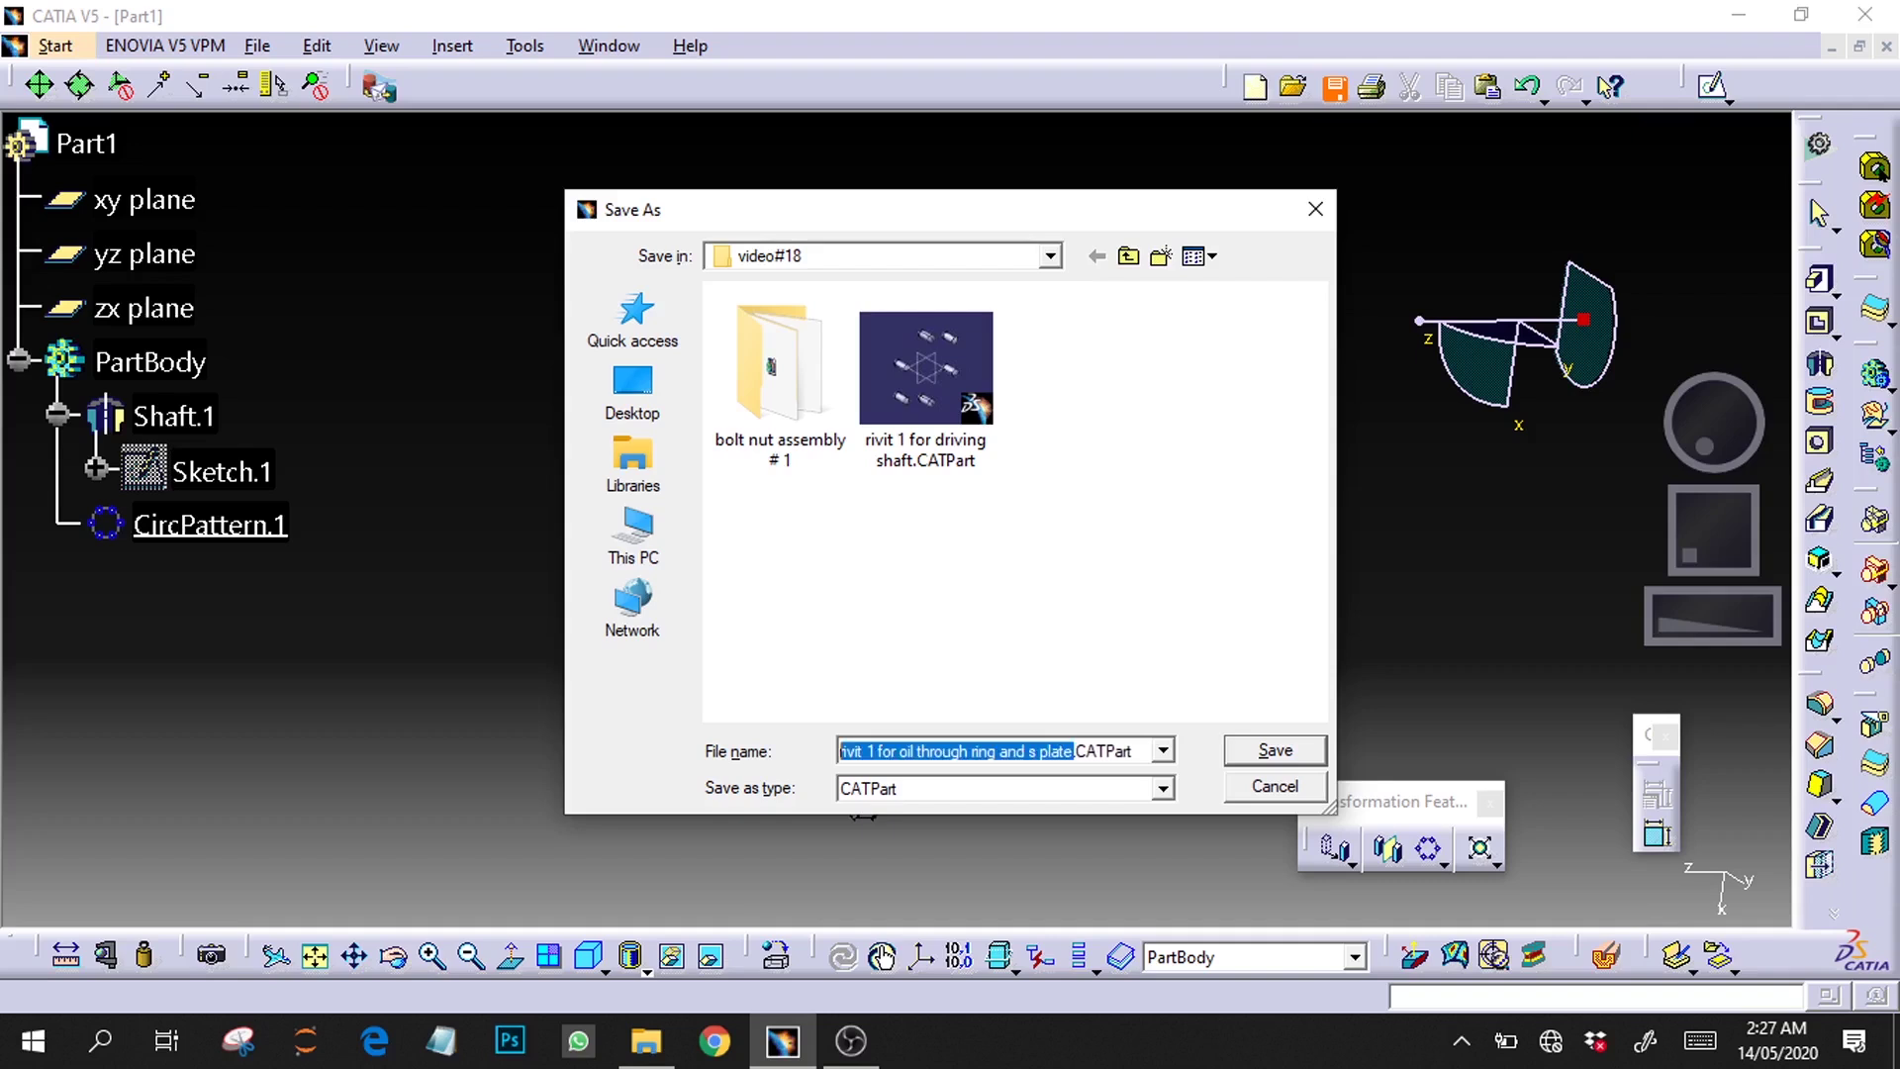
{"action": "key", "text": "BackSpace"}
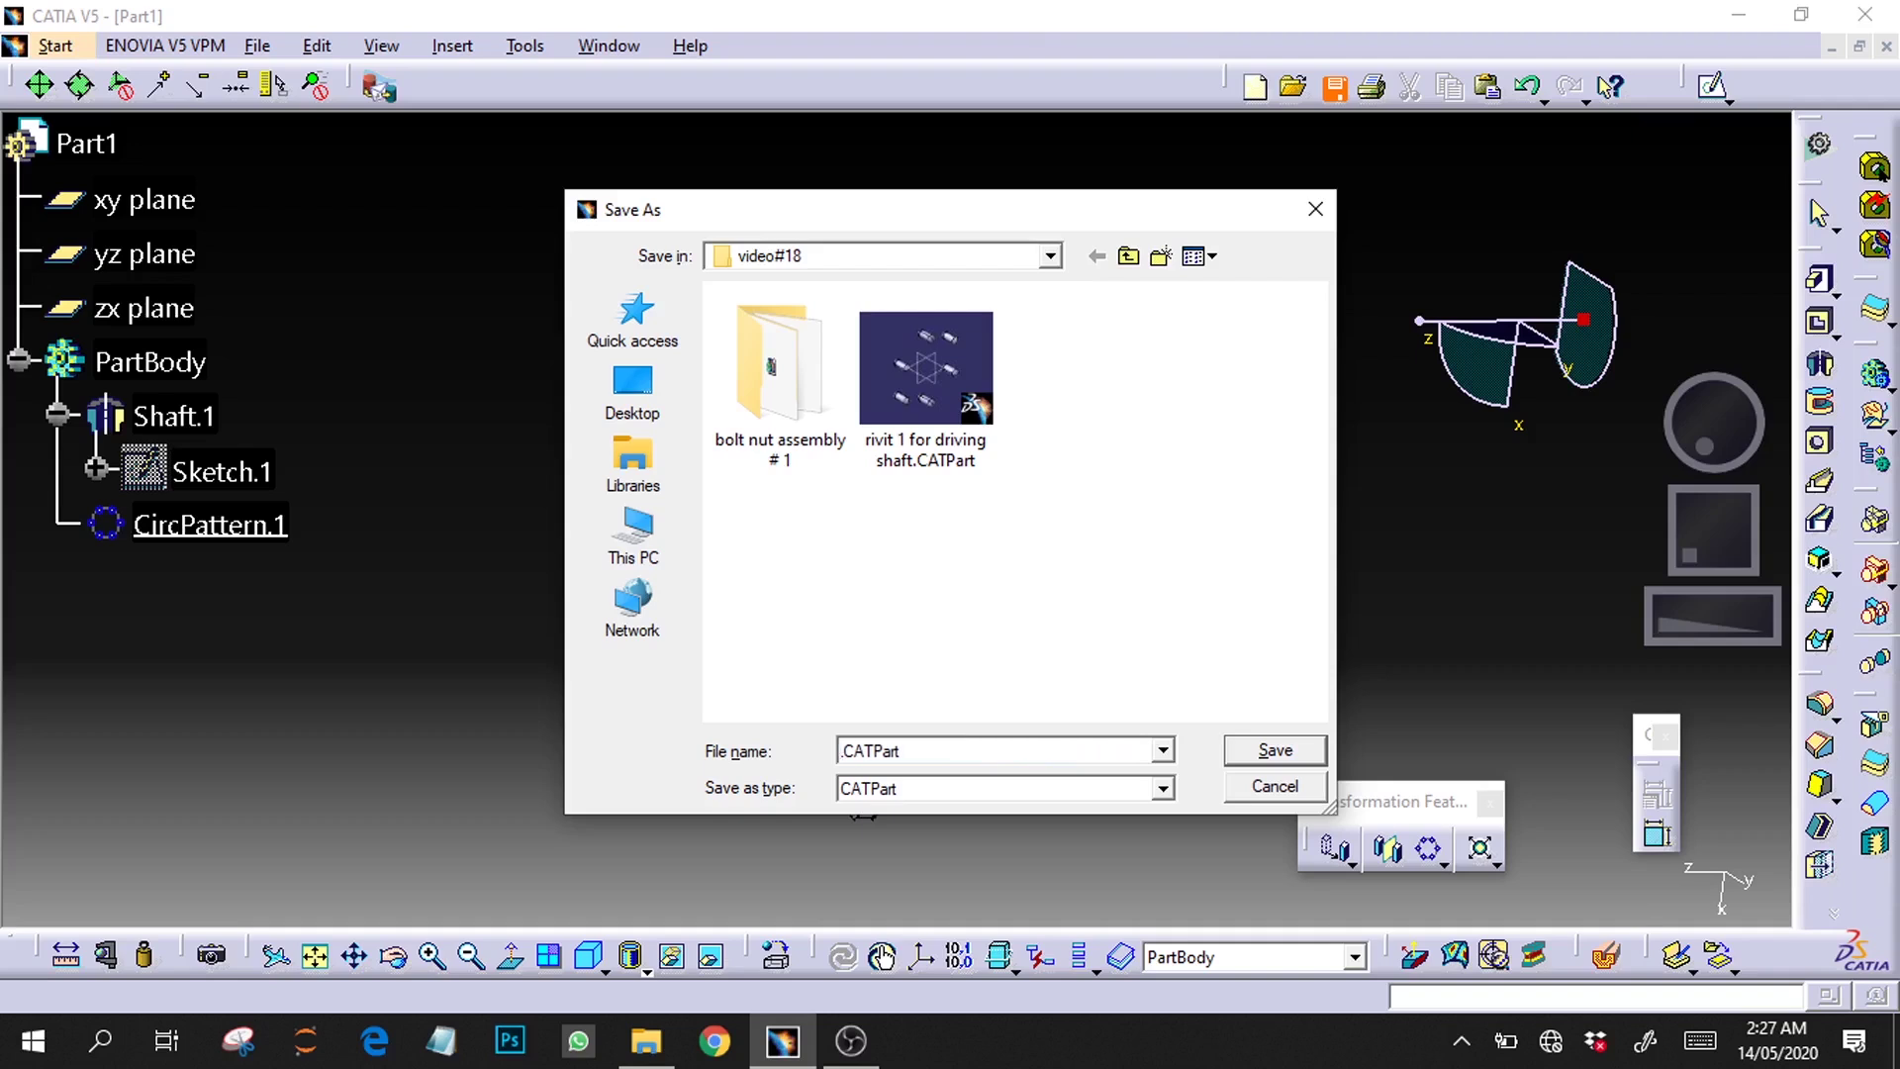
{"action": "key", "text": "ctrl+z"}
{"action": "key", "text": "ctrl+c"}
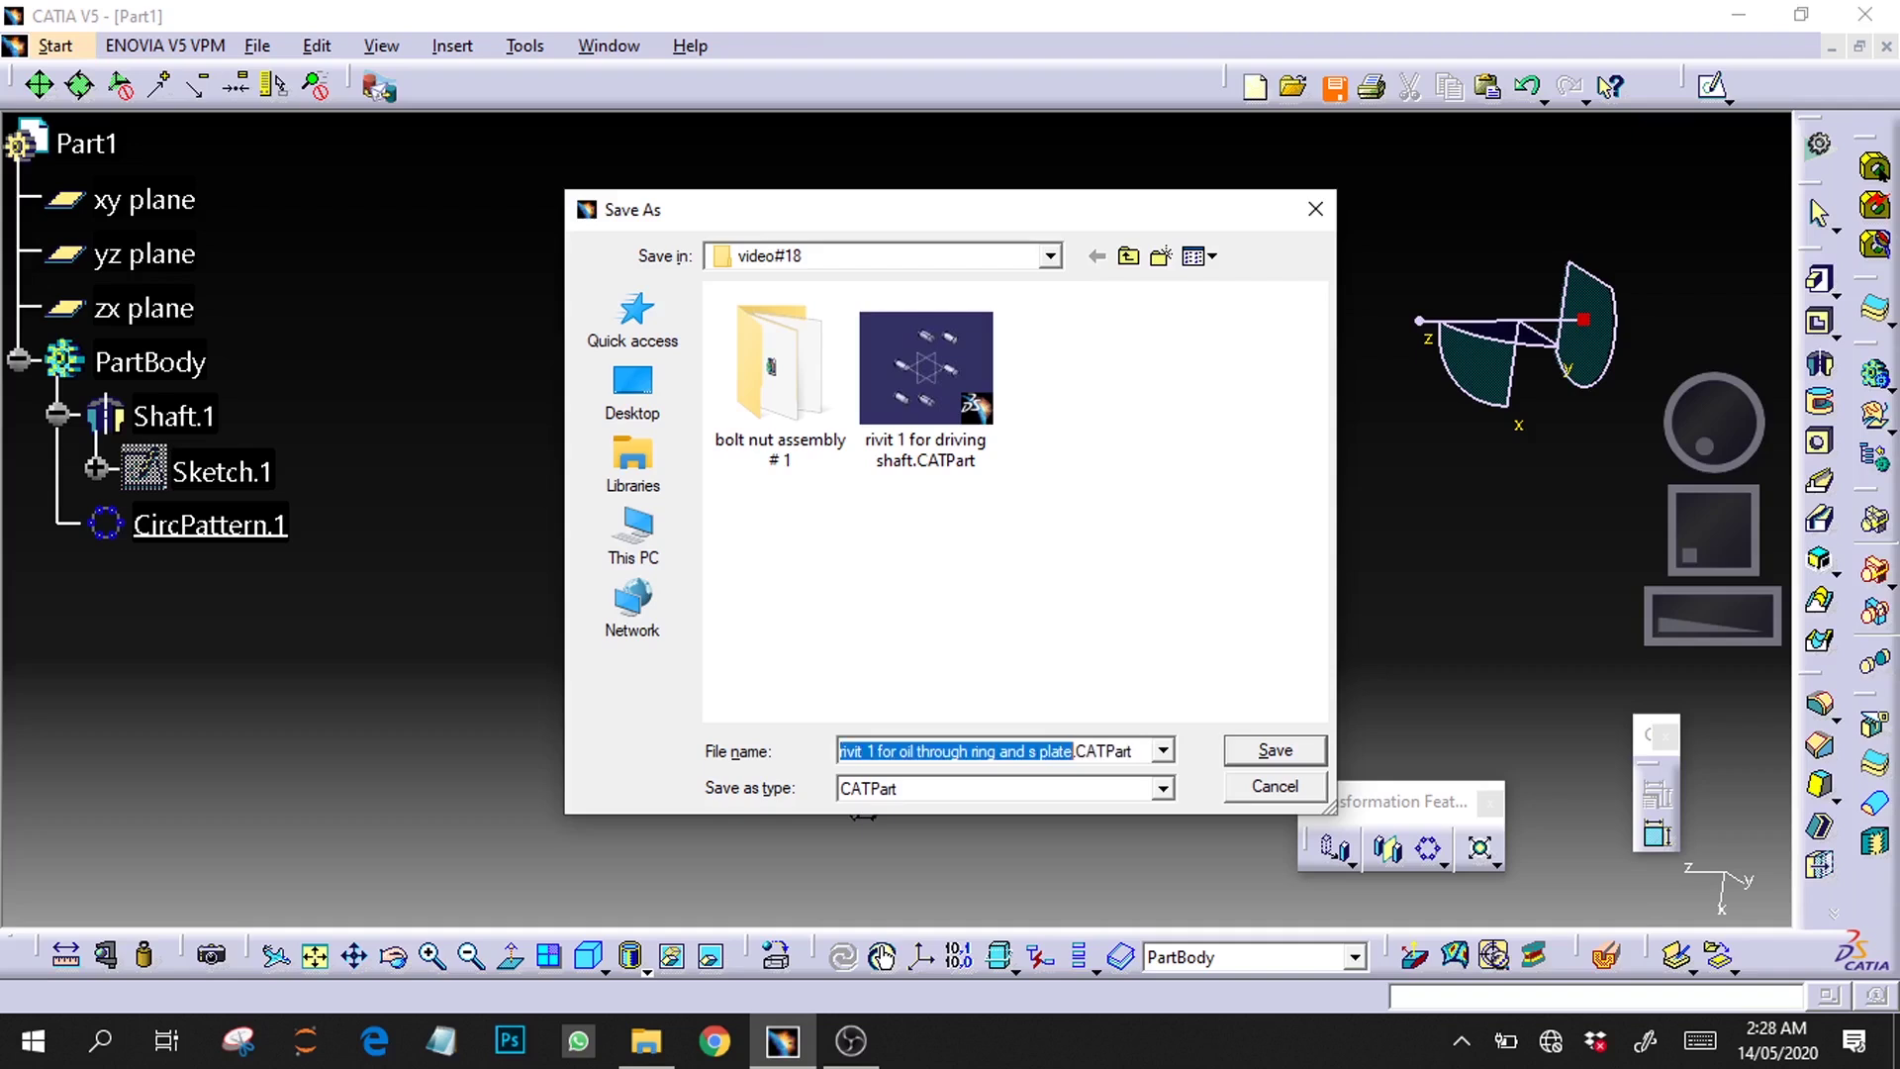
{"action": "left_click", "coordinate": [1241, 648]}
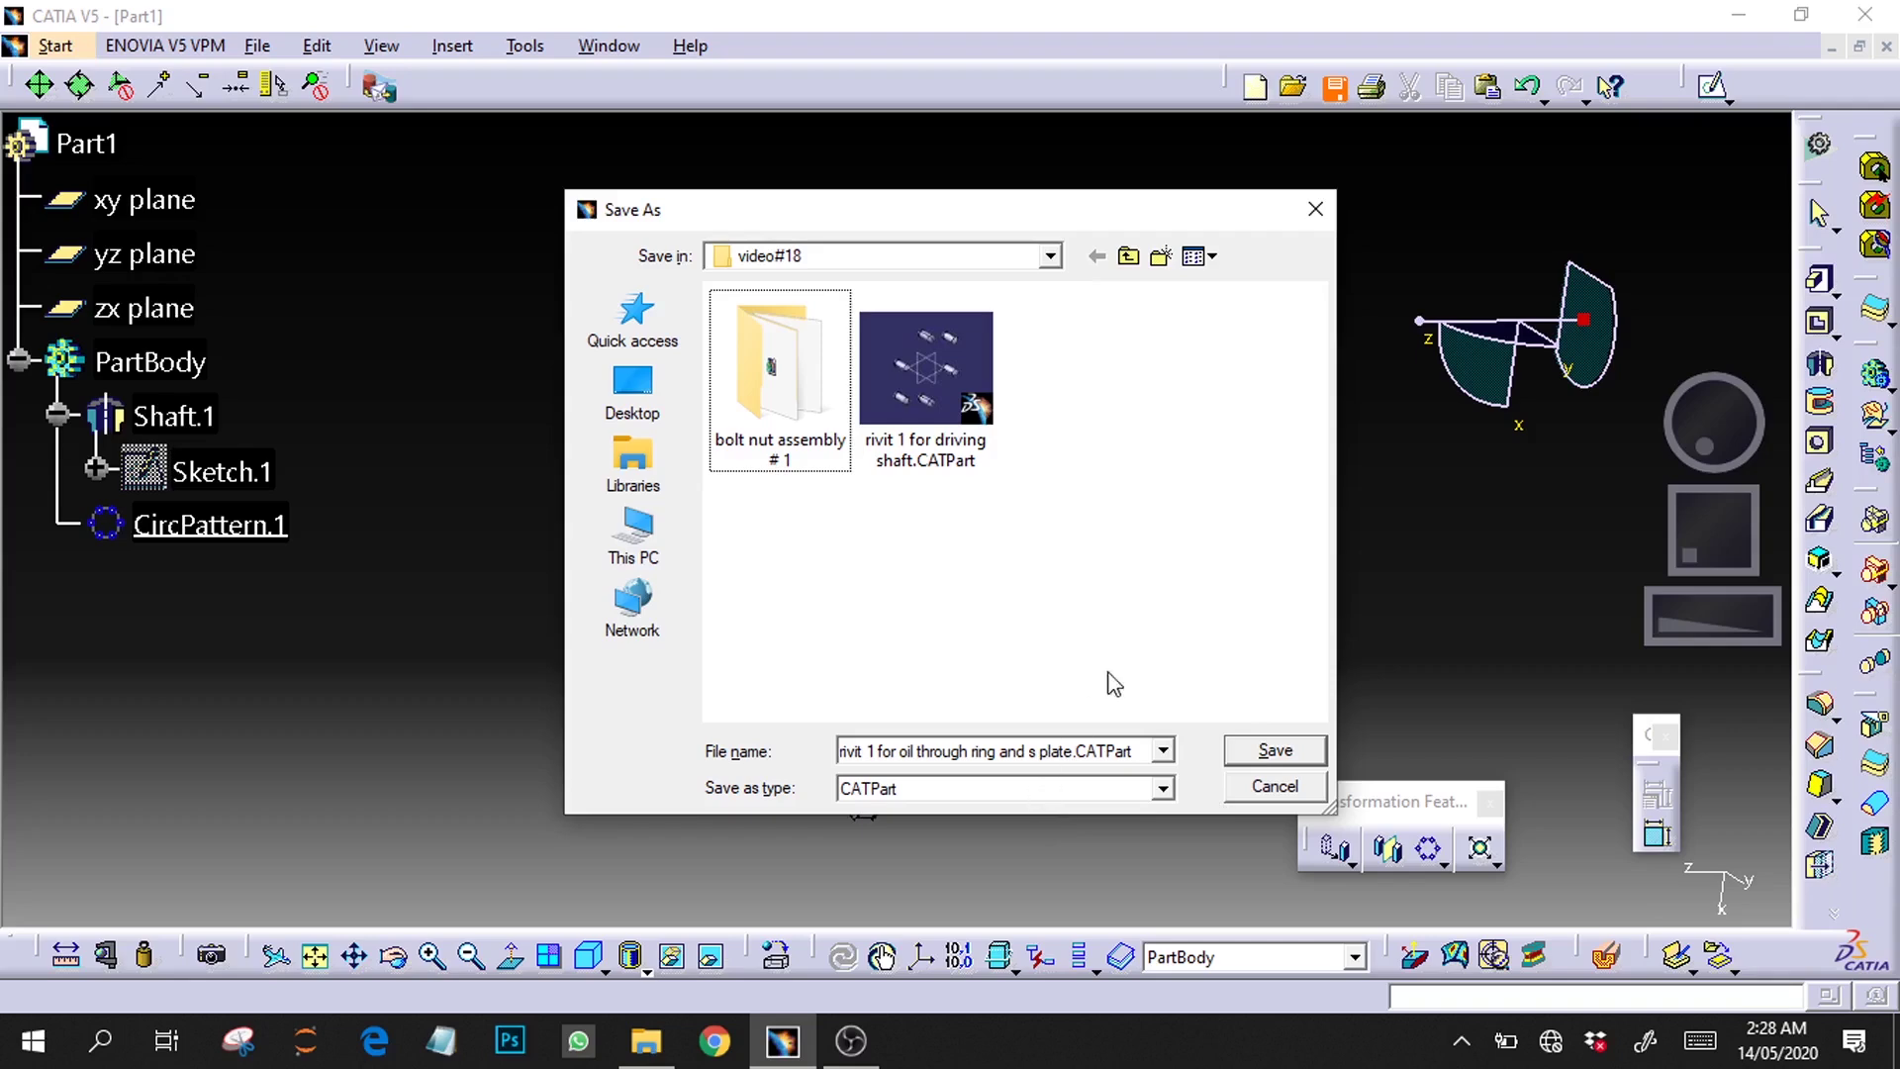
{"action": "left_click", "coordinate": [1274, 750]}
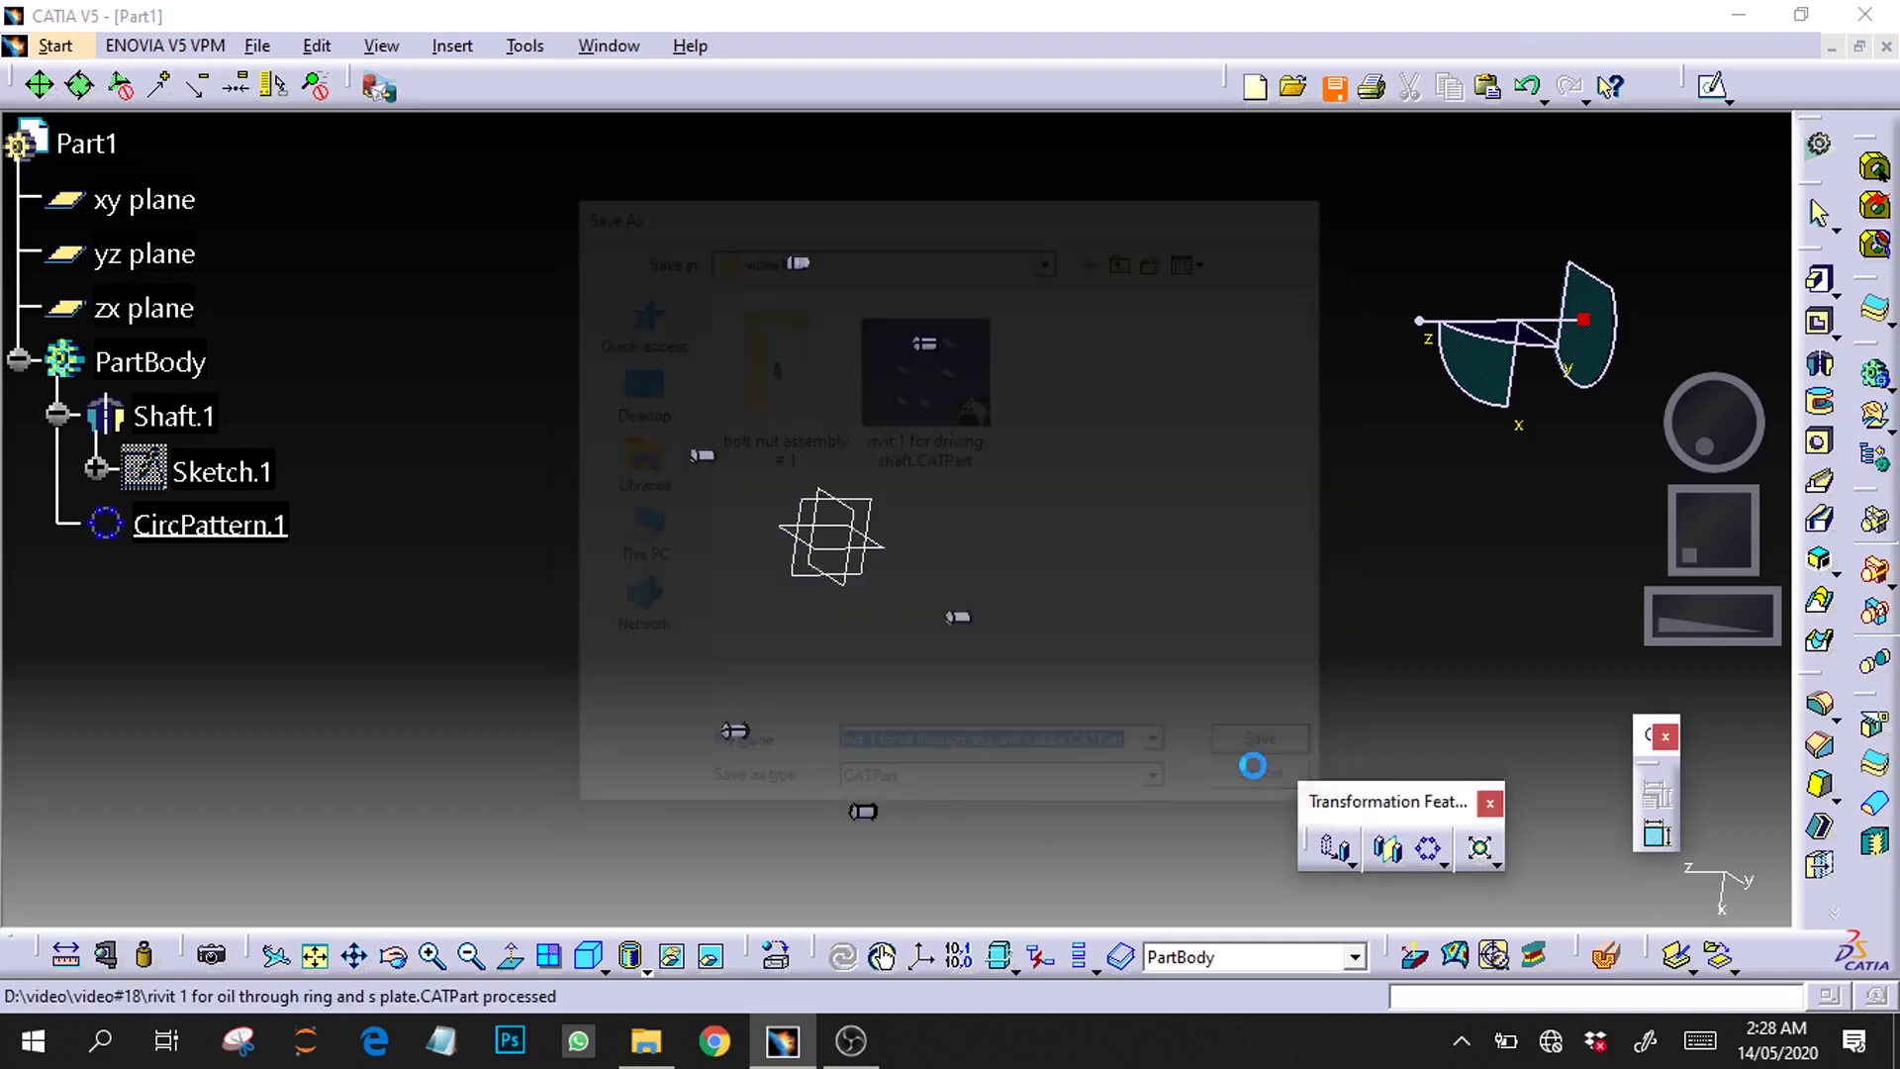
Step: Set the part number in Part1's properties to the copied name "rivit 1 for oil through ring and s plate"
{"action": "left_click", "coordinate": [85, 146]}
{"action": "right_click", "coordinate": [81, 148]}
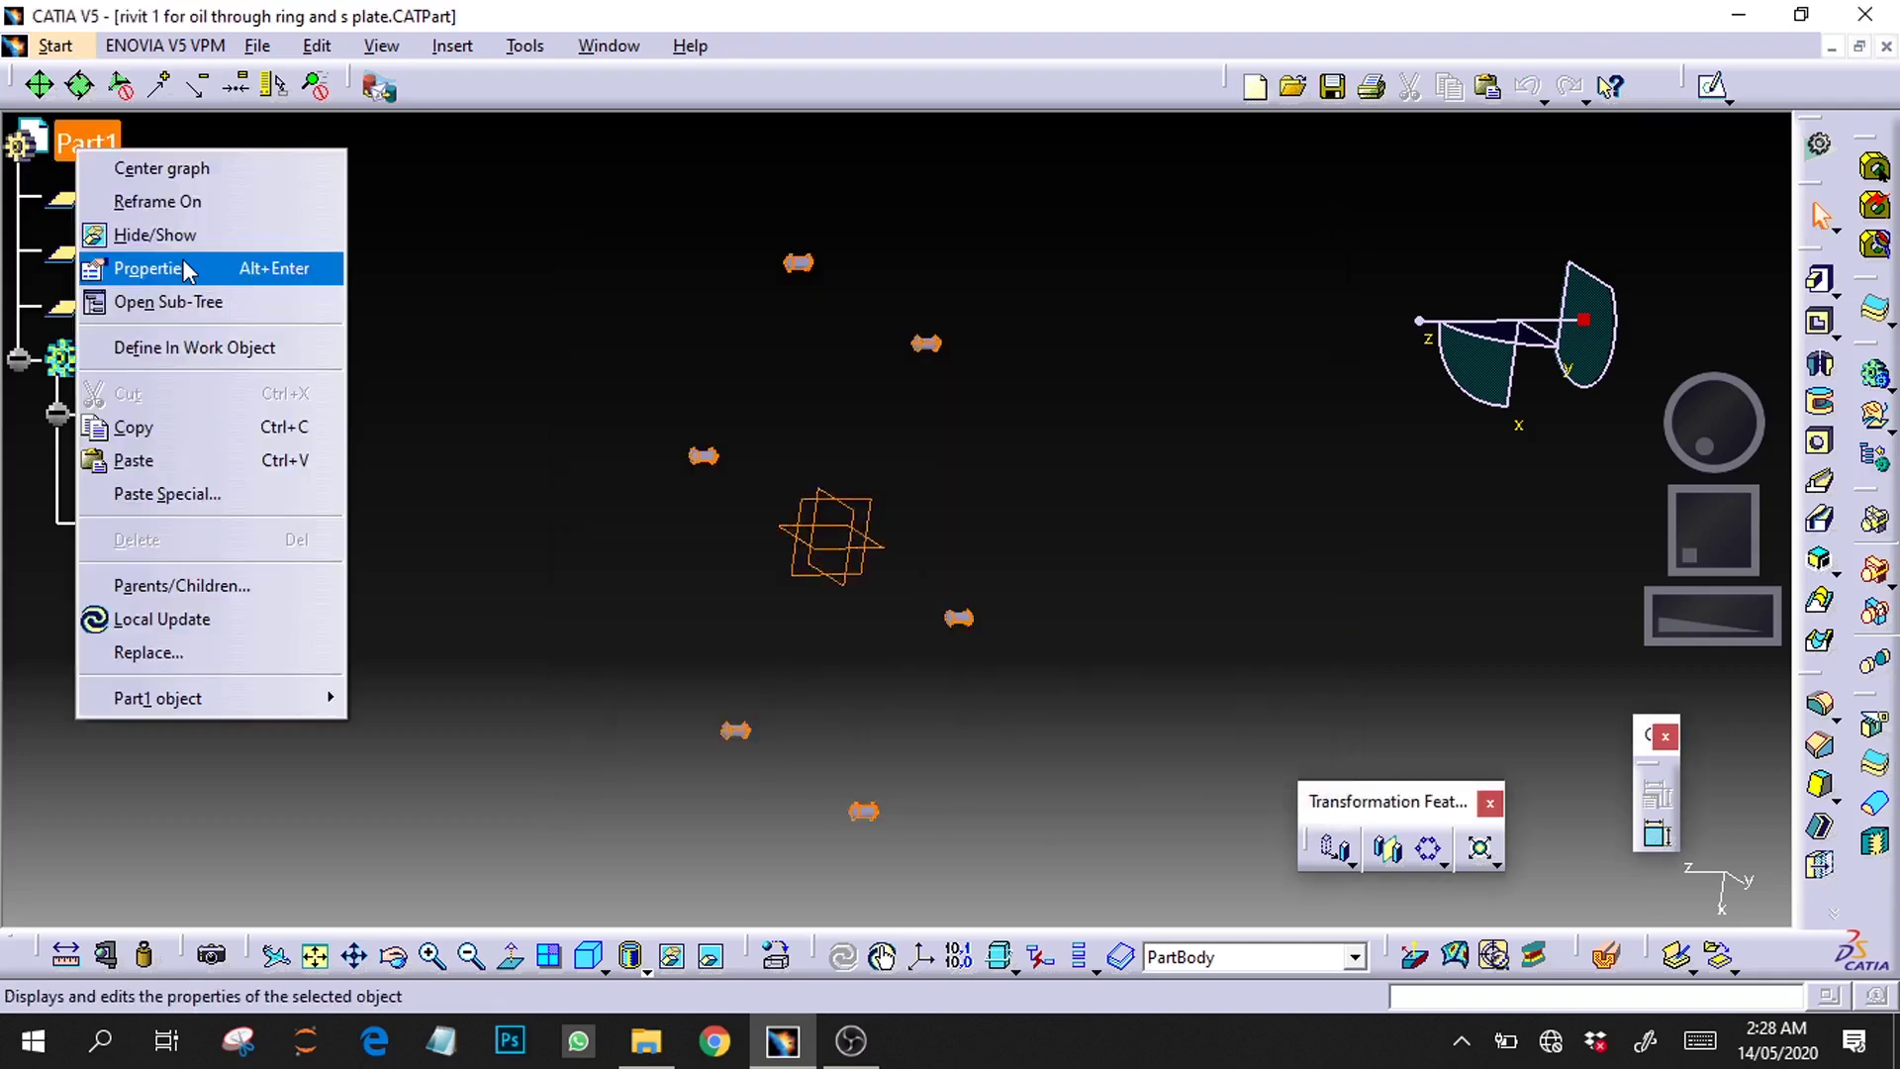
{"action": "left_click", "coordinate": [149, 268]}
{"action": "left_click_drag", "start_coordinate": [945, 391], "coordinate": [864, 390]}
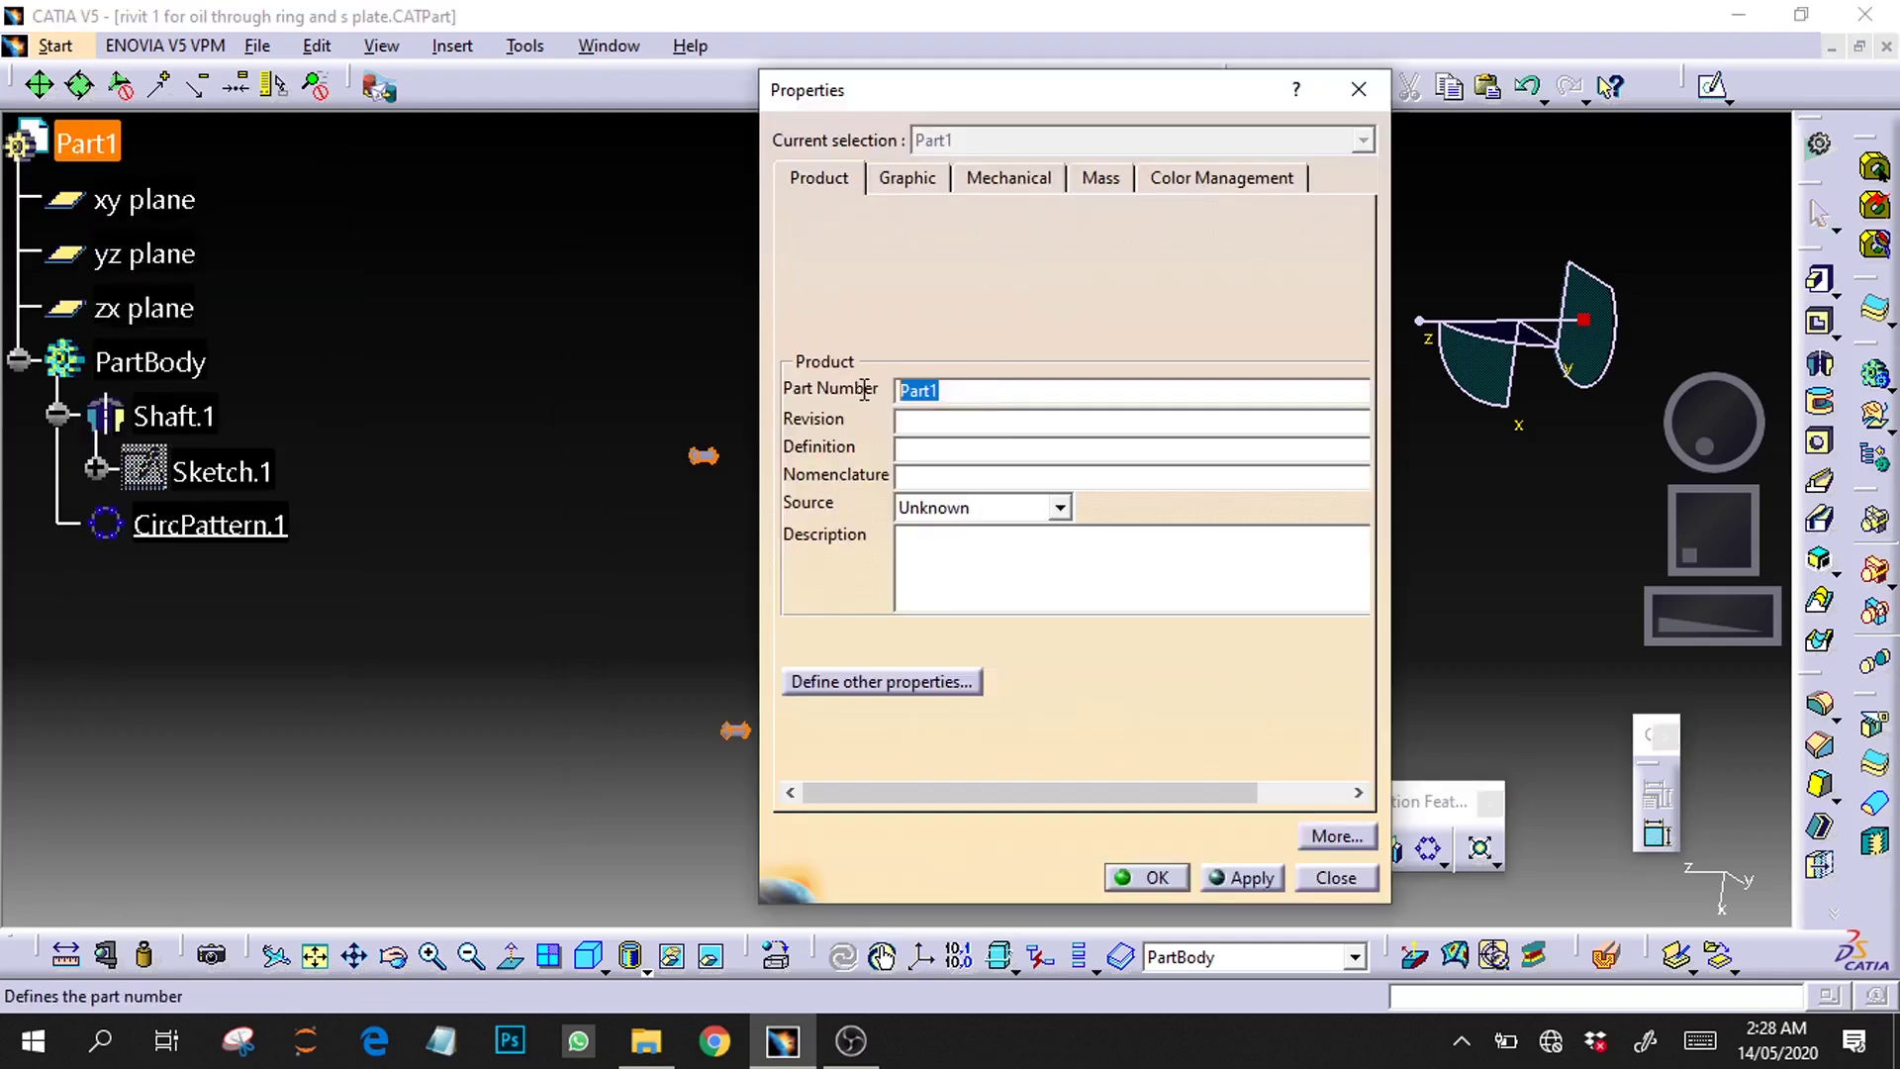
{"action": "key", "text": "ctrl+v"}
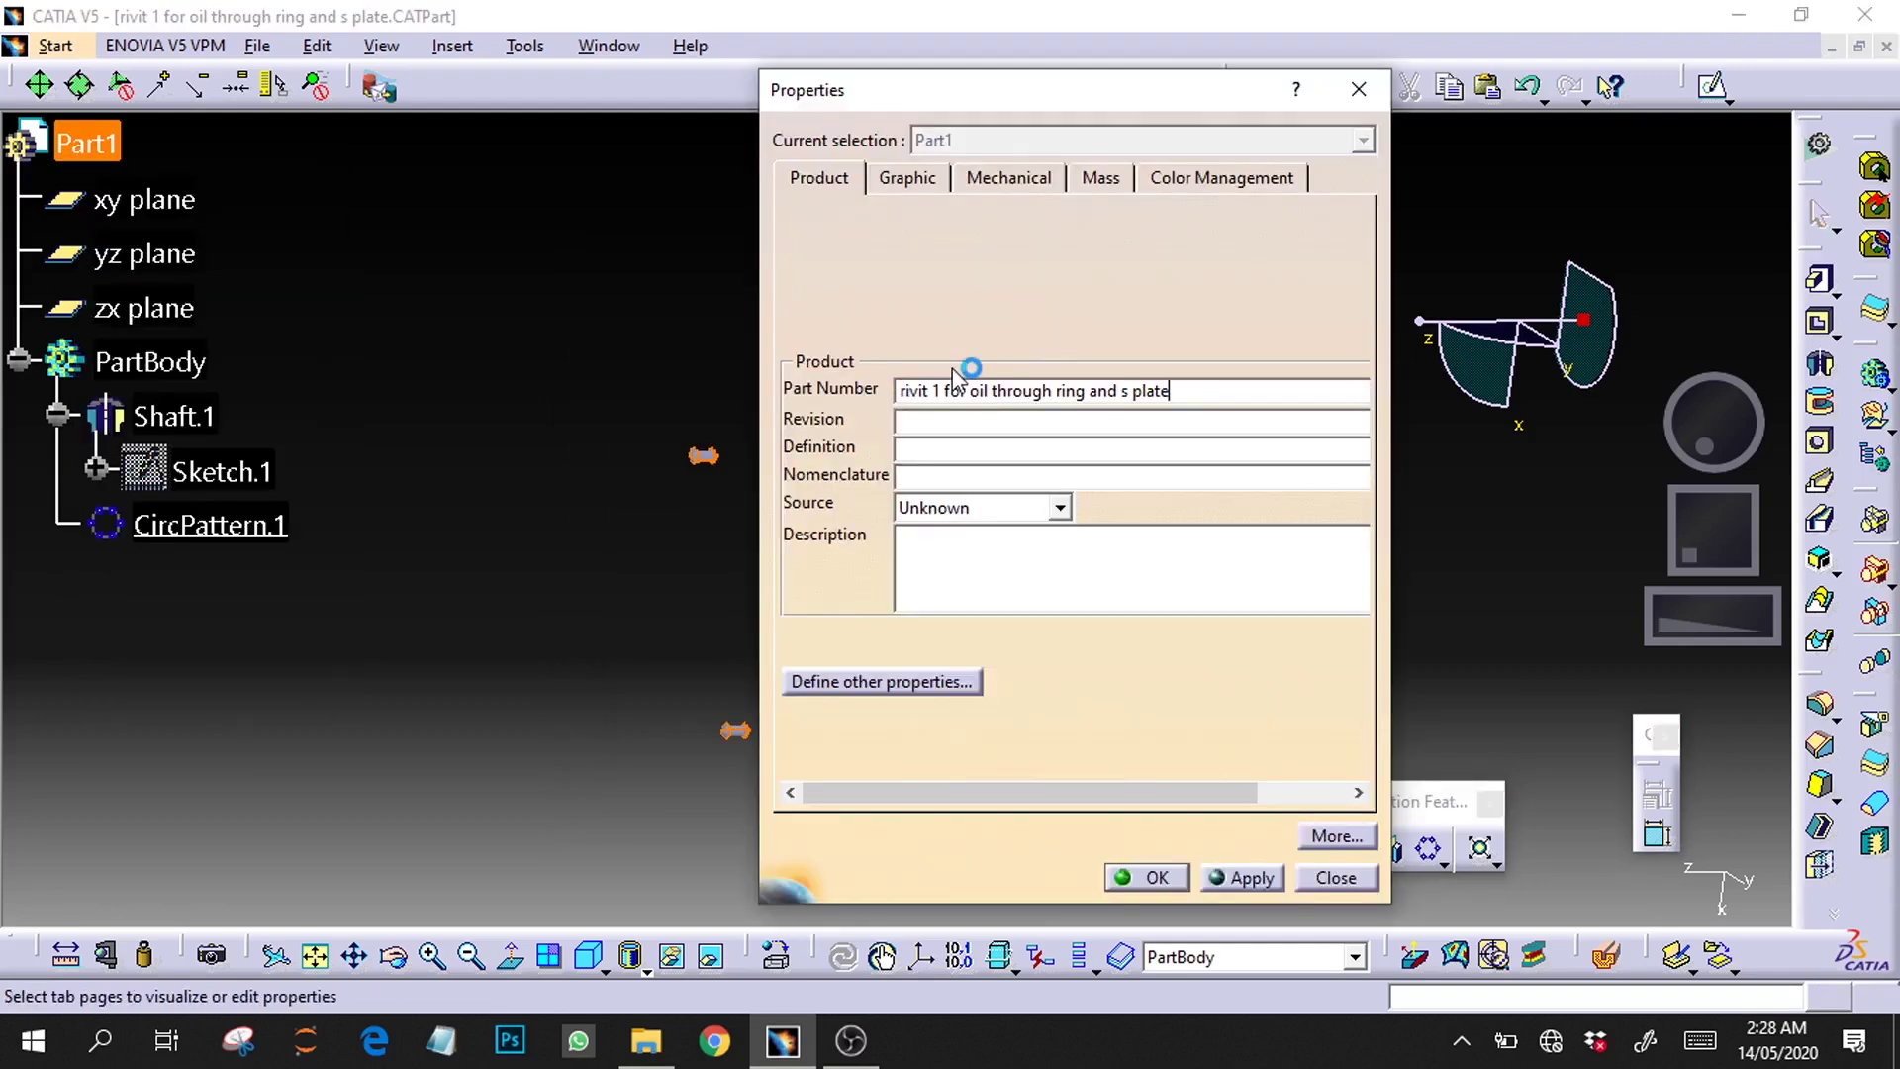
{"action": "left_click", "coordinate": [1242, 878]}
{"action": "left_click", "coordinate": [1156, 879]}
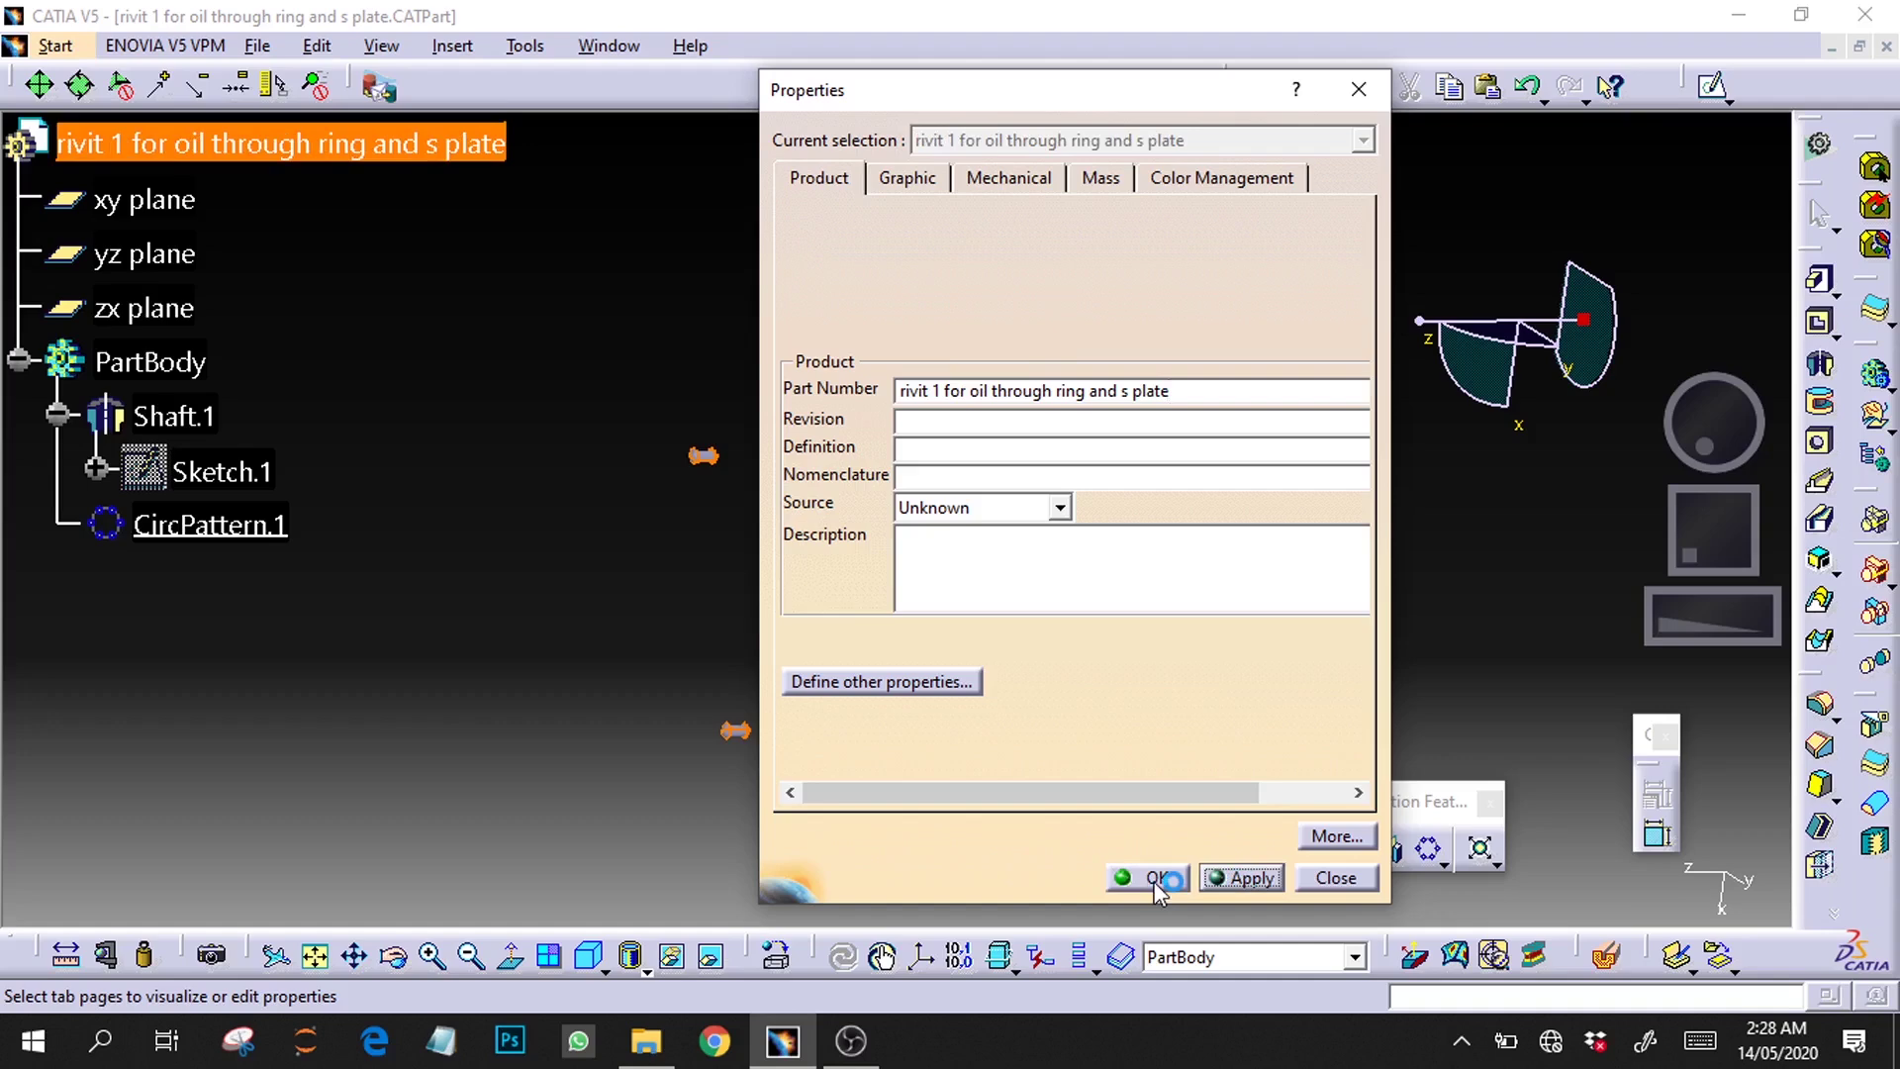
{"action": "left_click", "coordinate": [625, 344]}
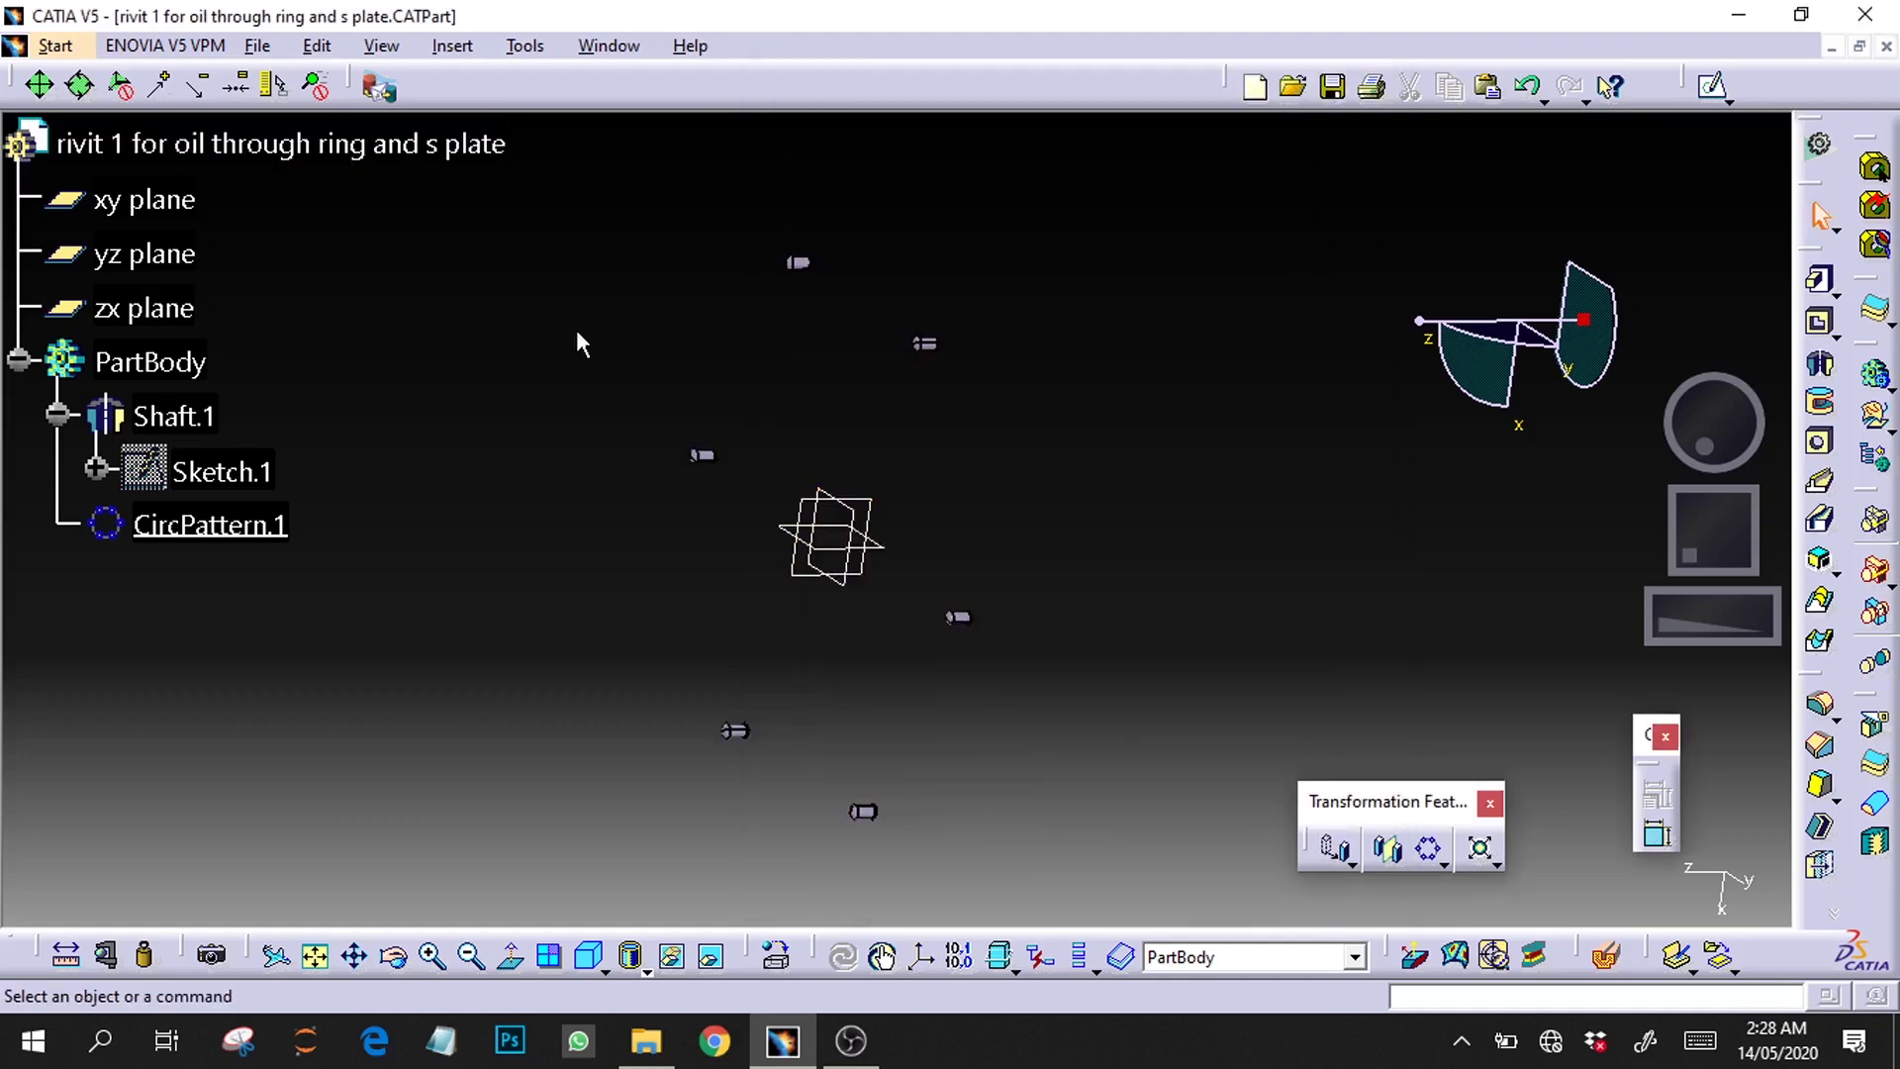
{"action": "right_click", "coordinate": [272, 144]}
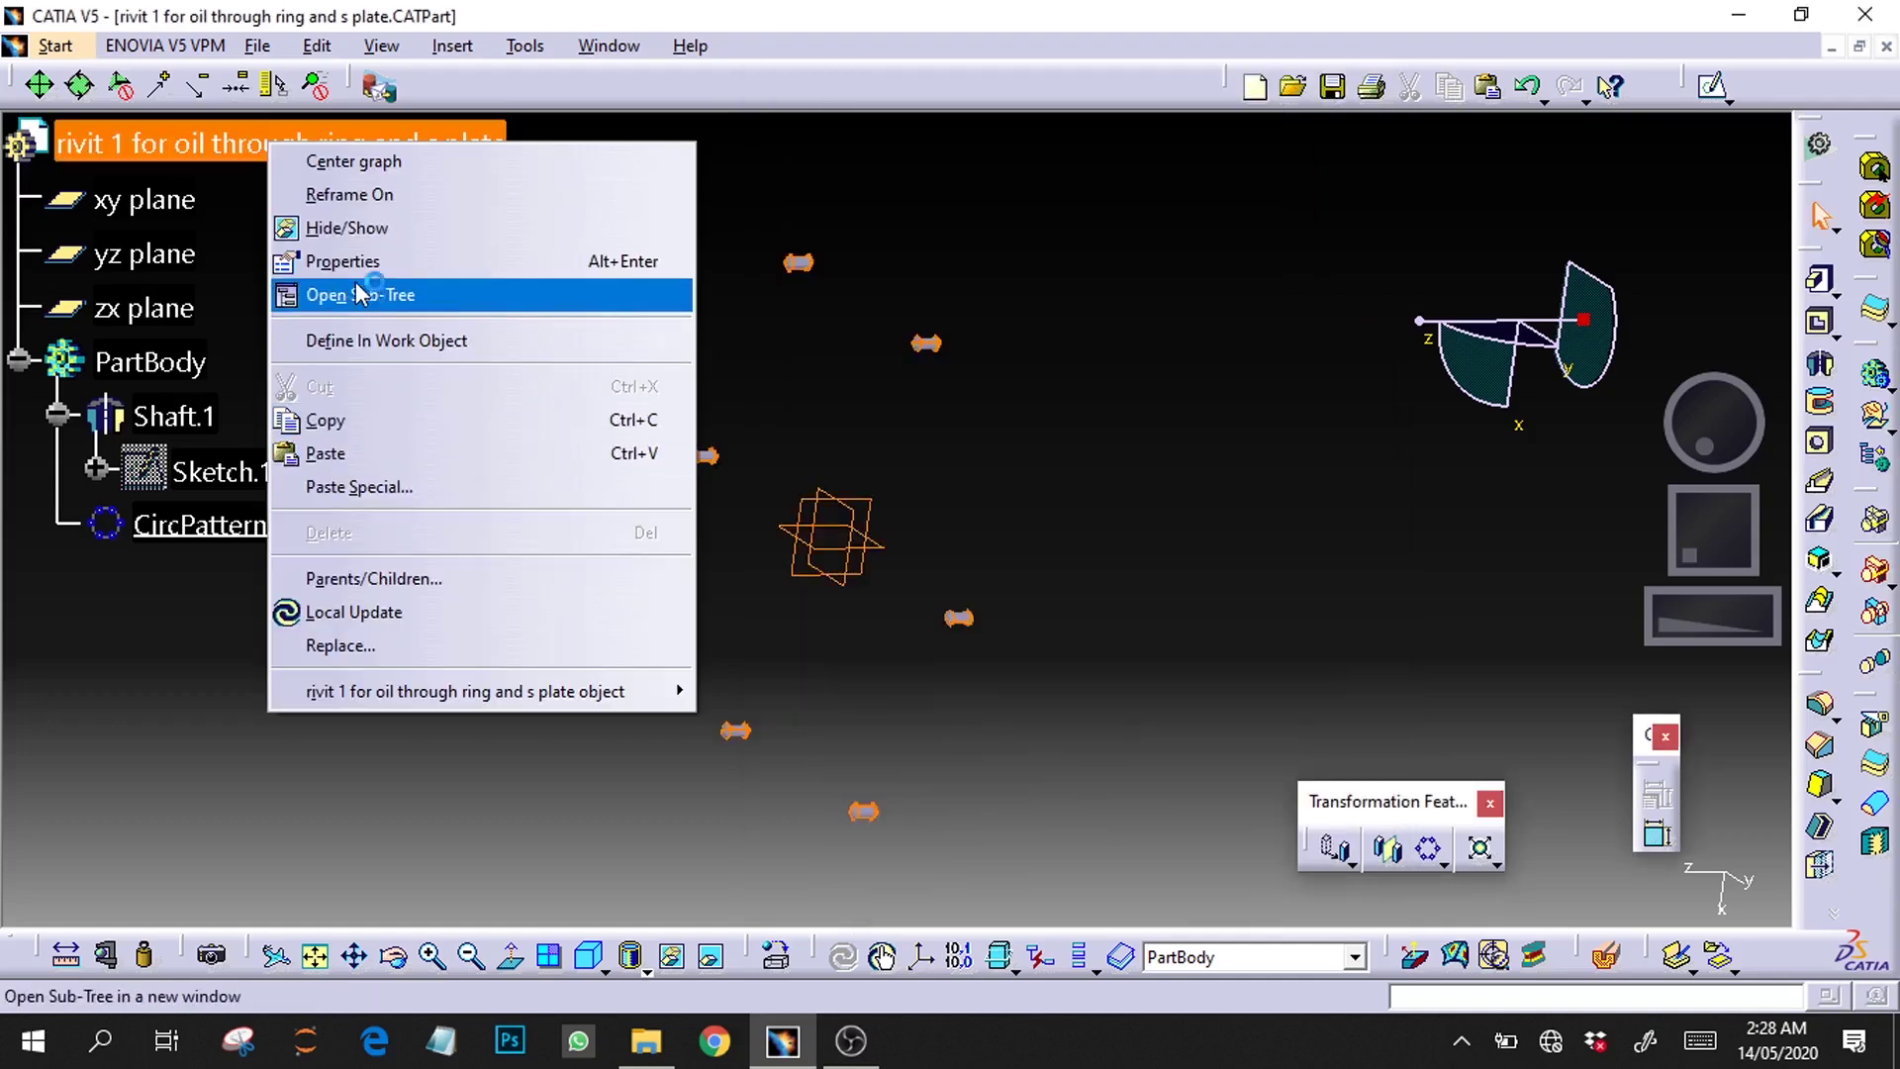
{"action": "left_click", "coordinate": [772, 182]}
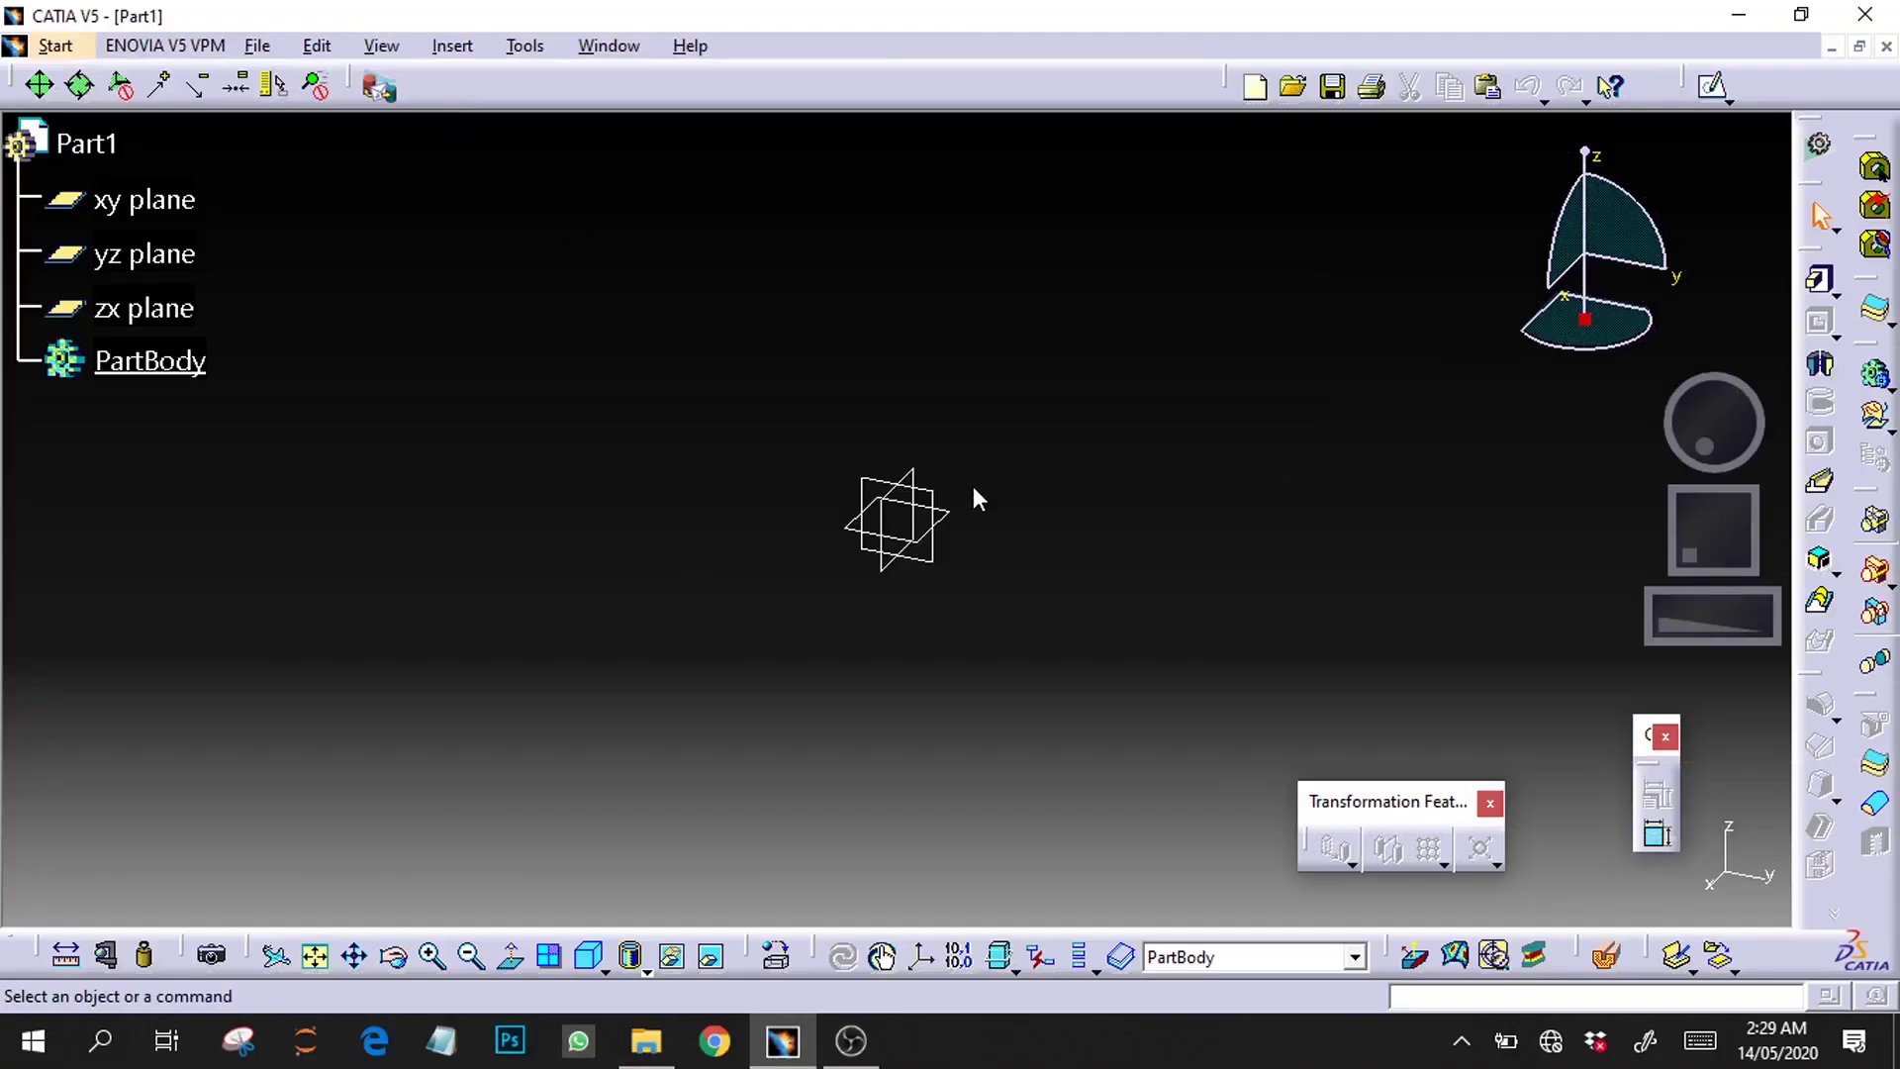
Step: Sketch a horizontal axis about 197 mm long on the new part's yz plane, about 92 mm above the origin
{"action": "left_click", "coordinate": [941, 504]}
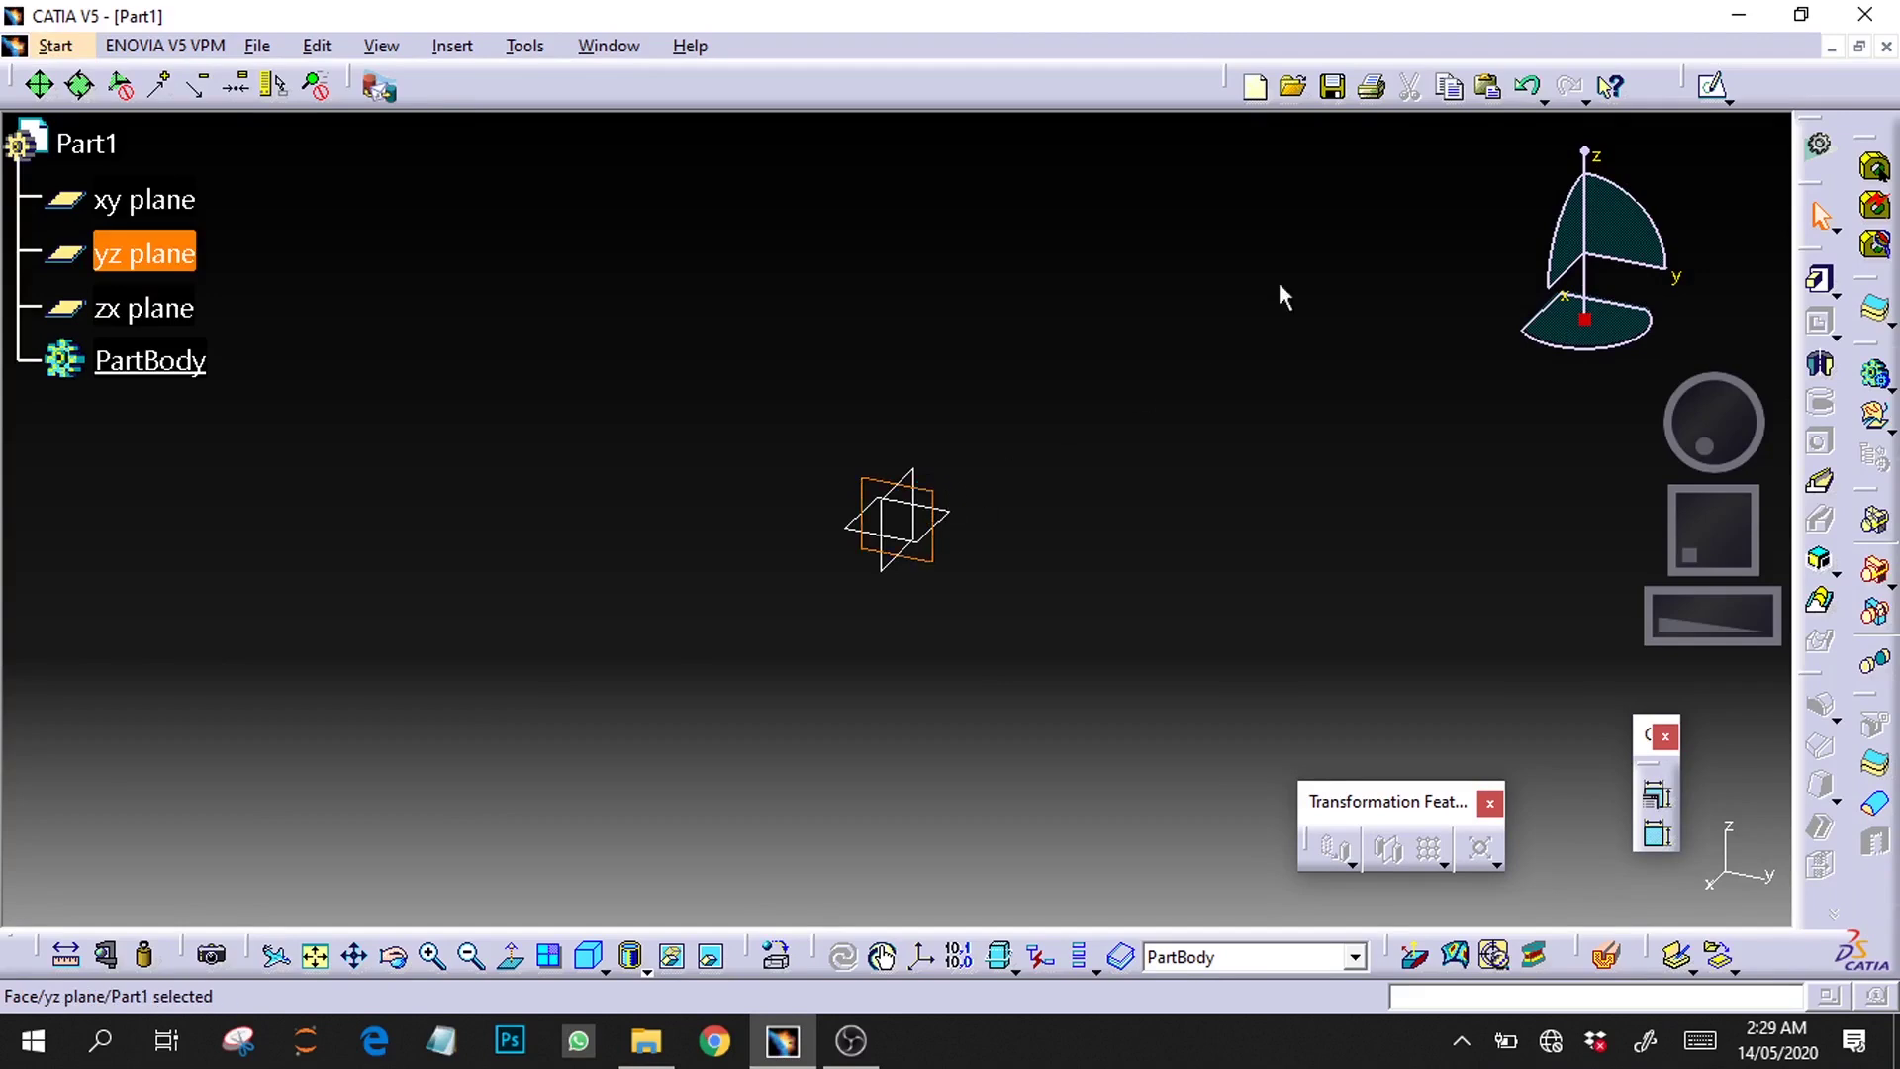
{"action": "left_click", "coordinate": [1715, 87]}
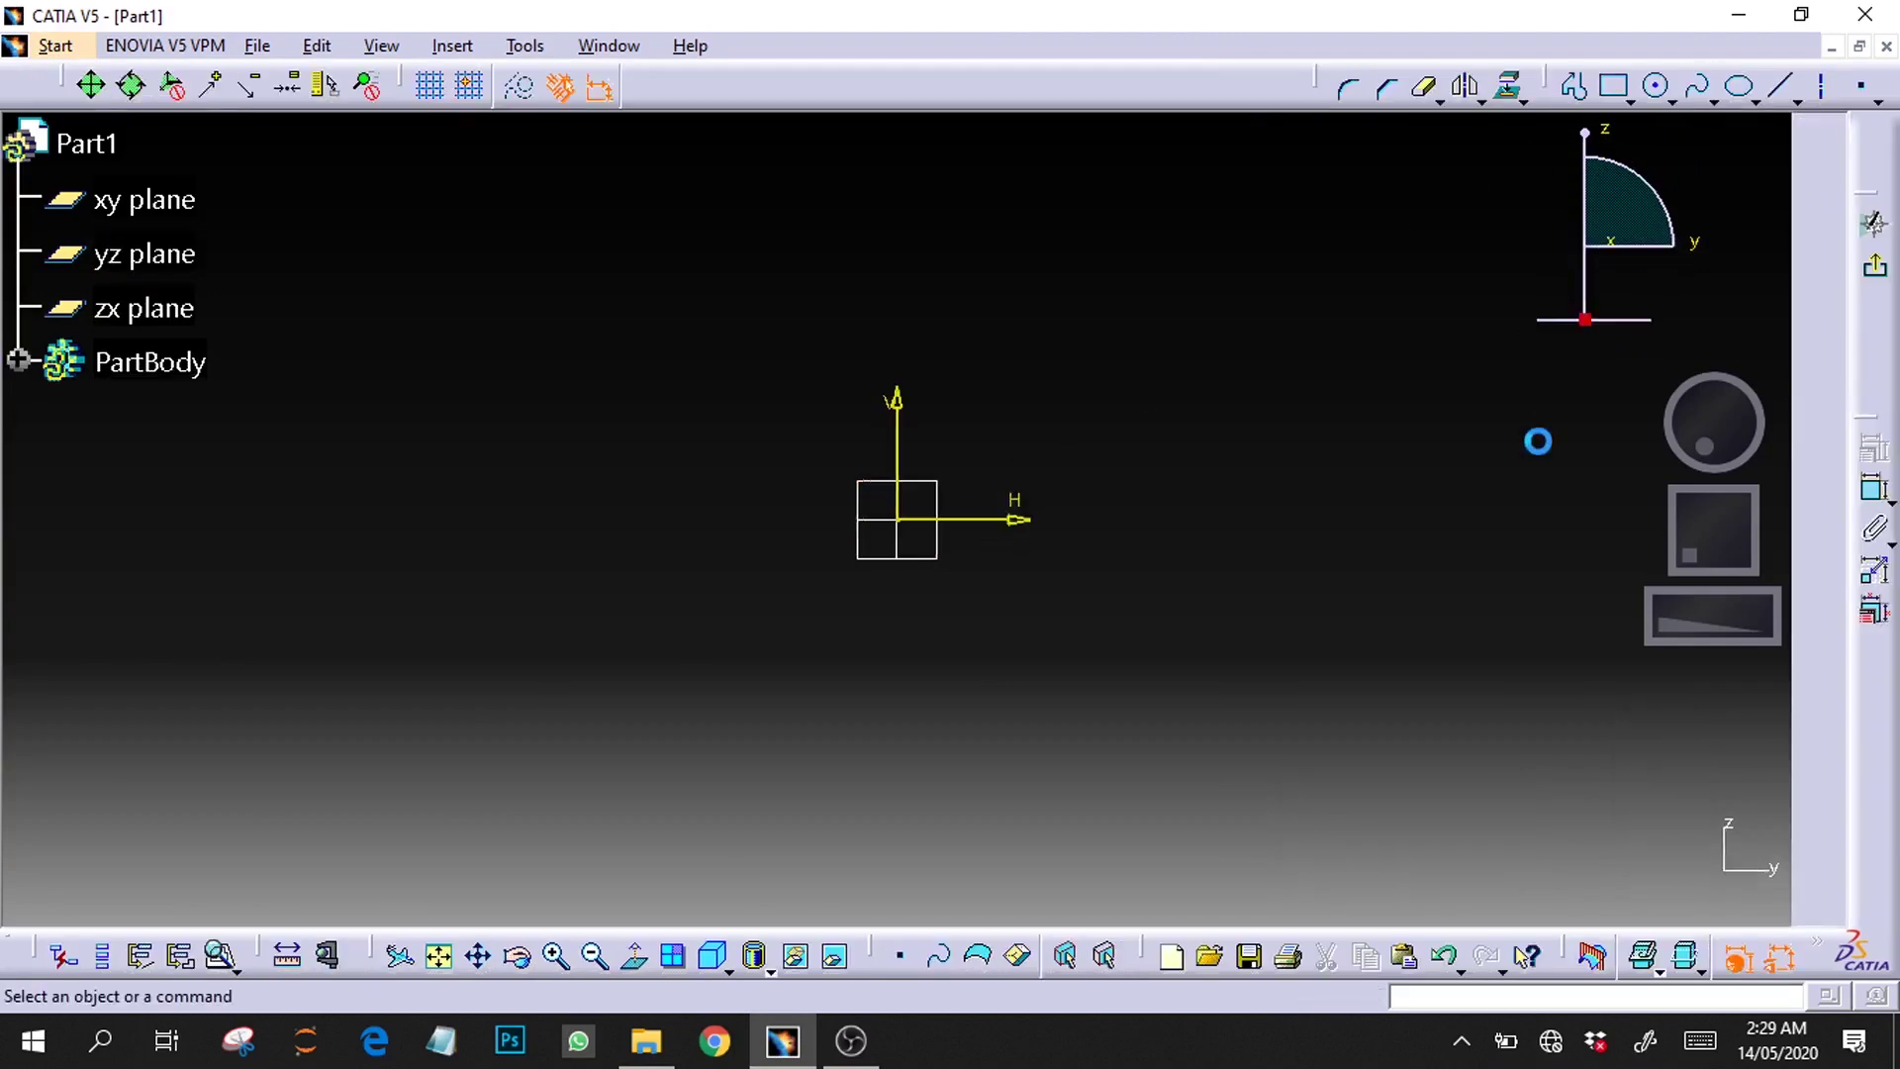
{"action": "left_click", "coordinate": [1780, 86]}
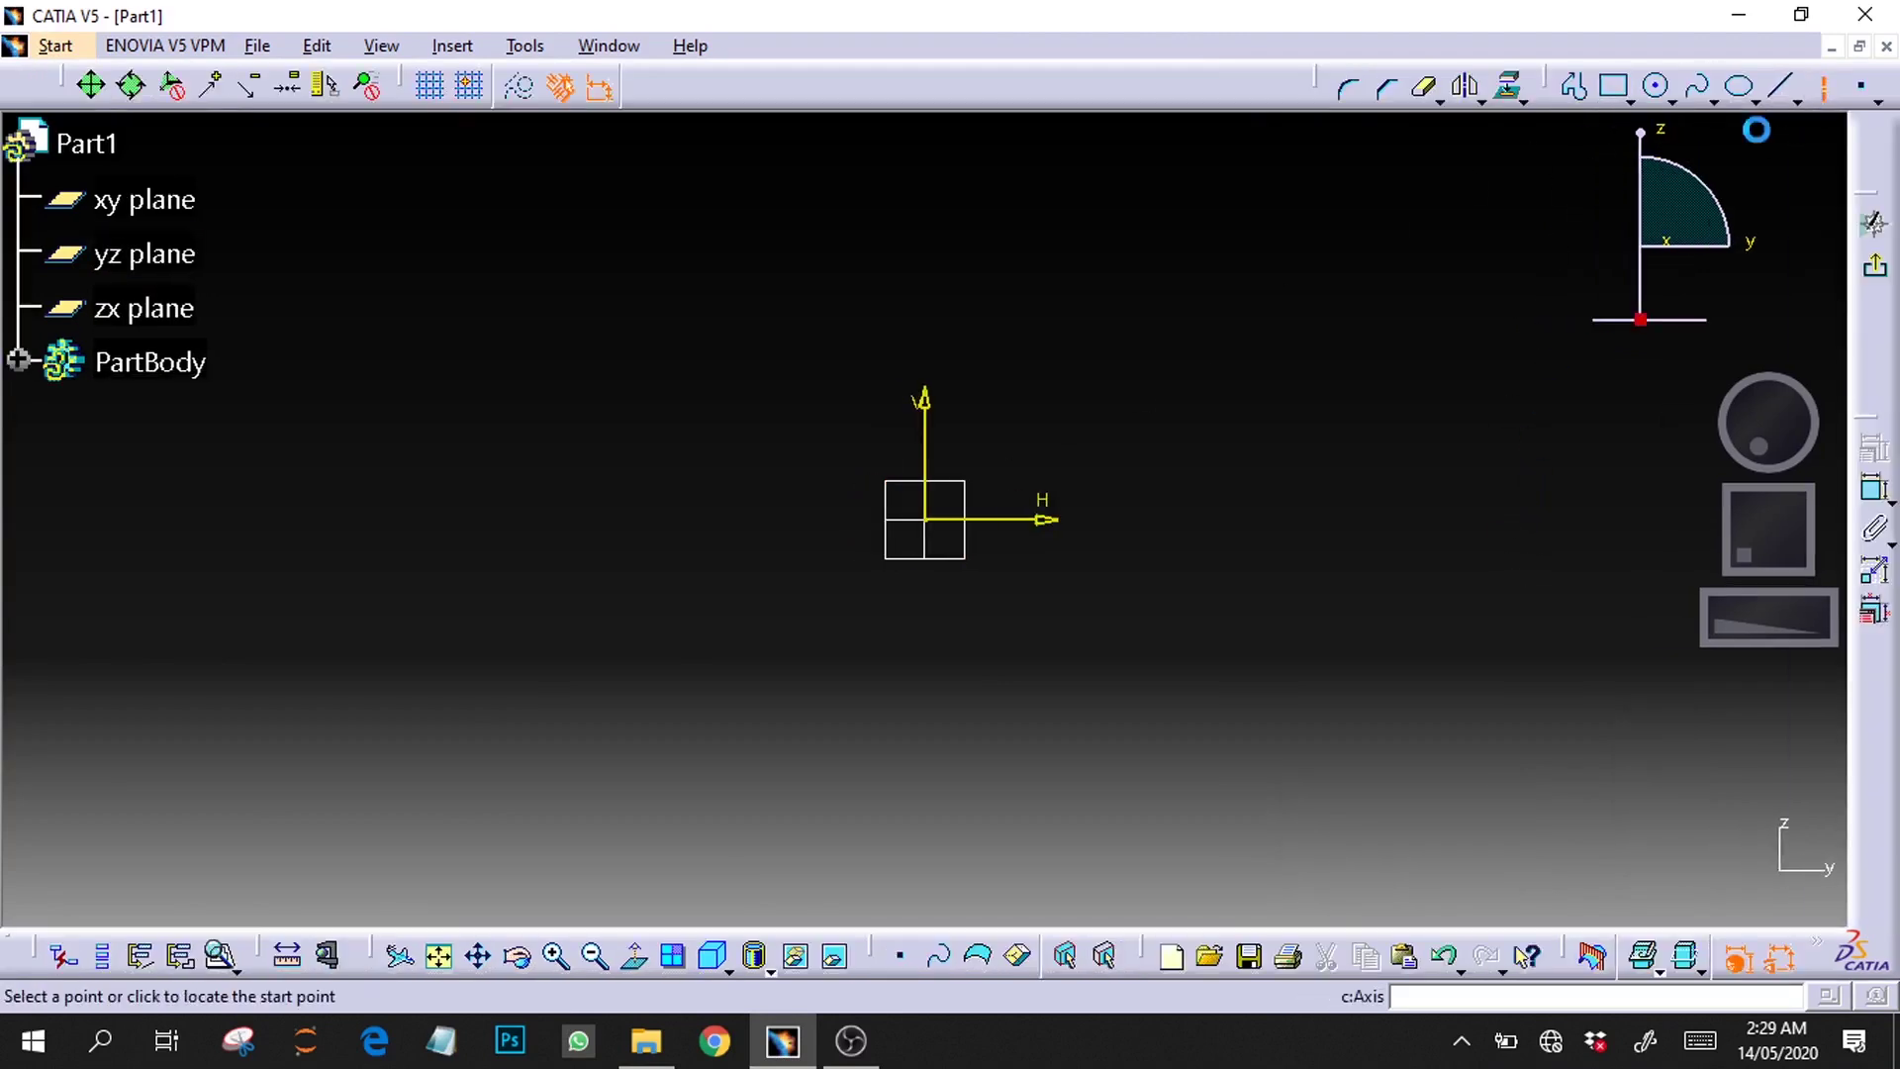
{"action": "left_click", "coordinate": [680, 207]}
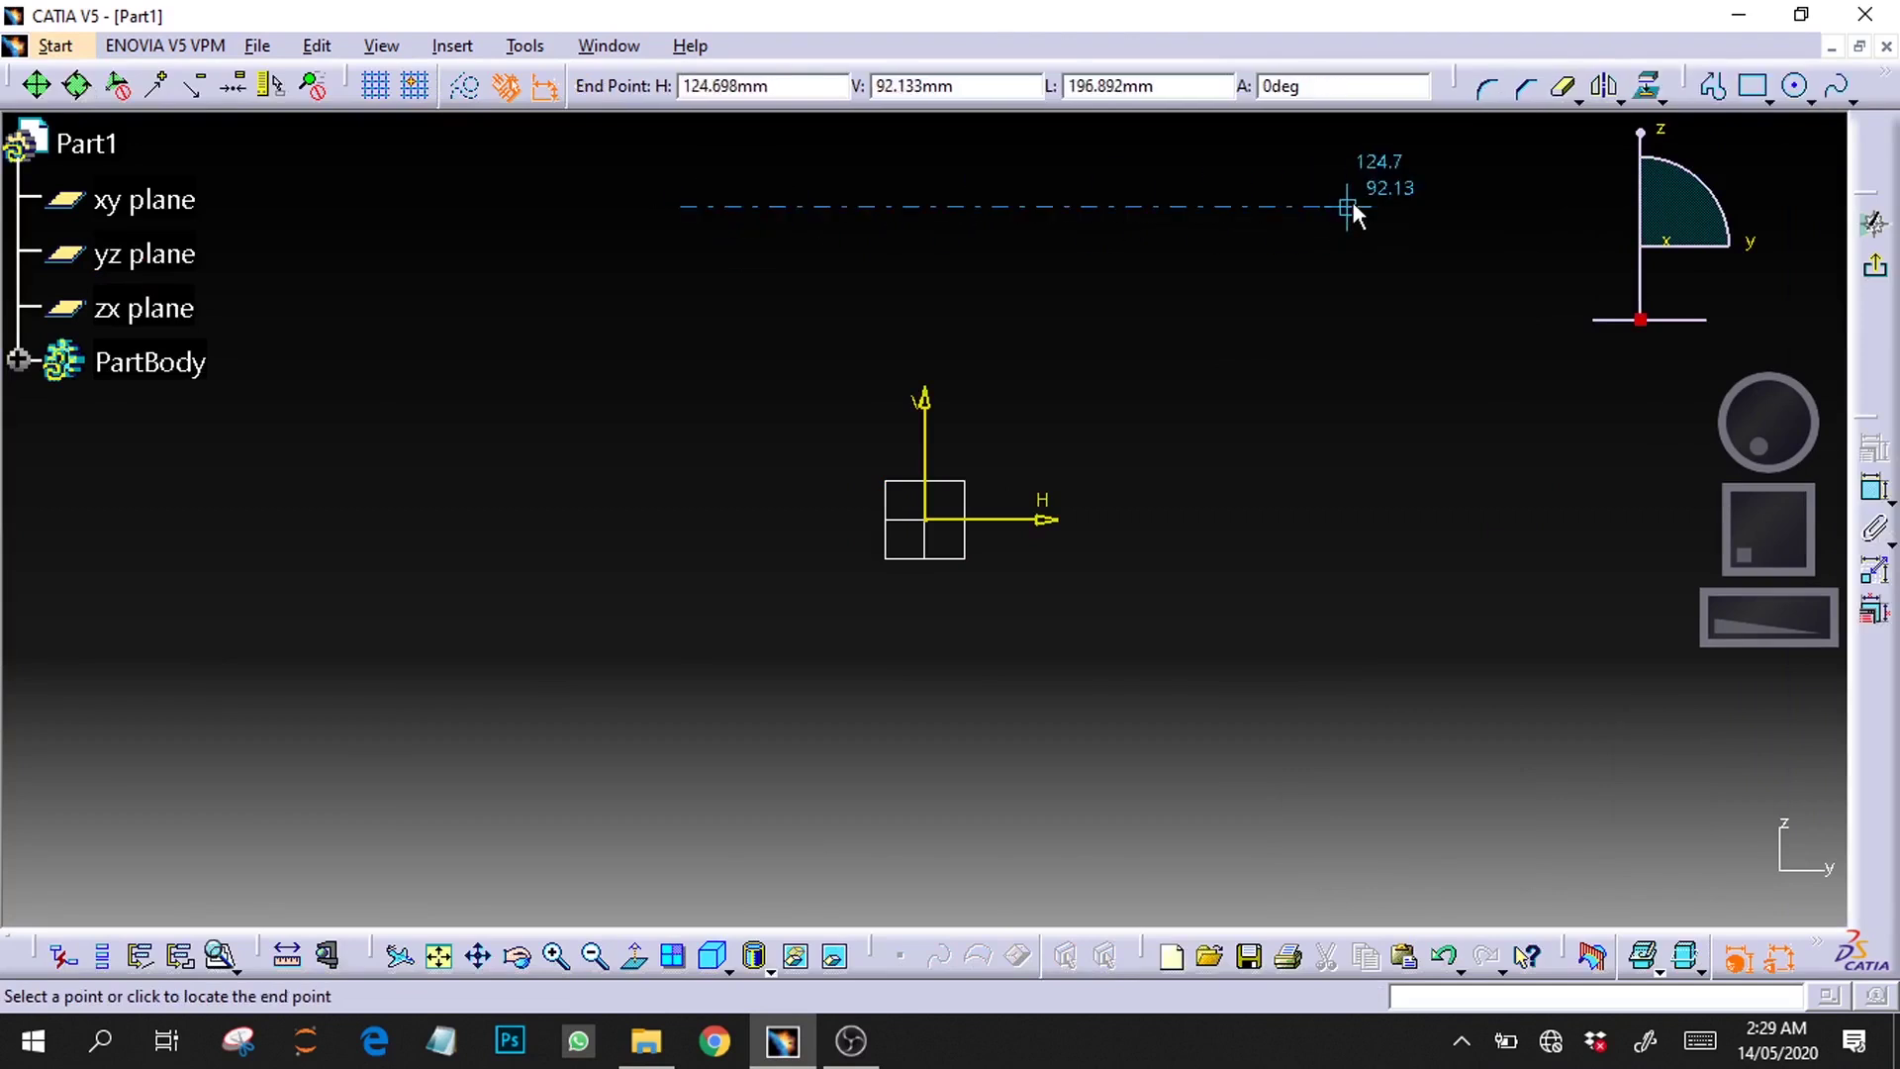
{"action": "left_click", "coordinate": [1352, 206]}
Step: Dimension the horizontal axis's offset from the sketch's H axis and set it to 80 mm
{"action": "left_click", "coordinate": [1873, 487]}
{"action": "left_click", "coordinate": [1047, 521]}
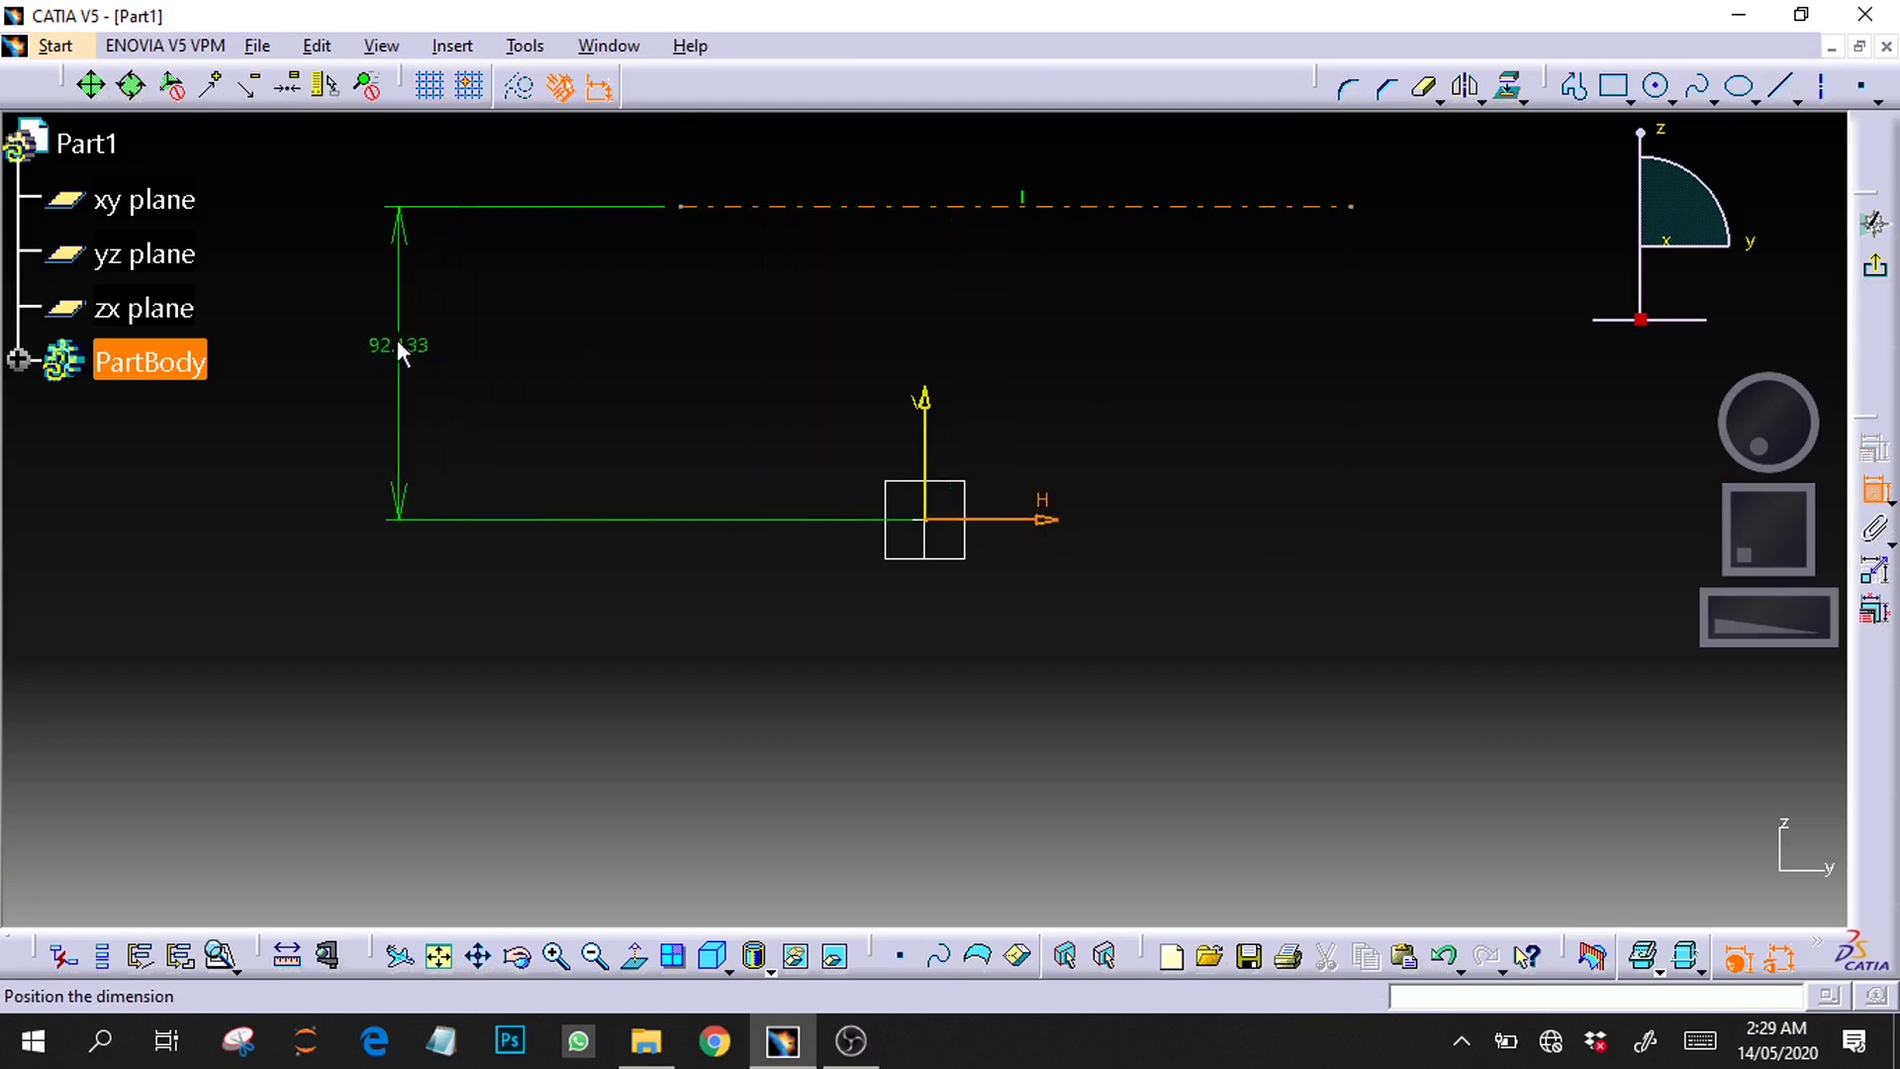
{"action": "left_click", "coordinate": [399, 348]}
{"action": "double_click", "coordinate": [415, 334]}
{"action": "type", "text": "80"}
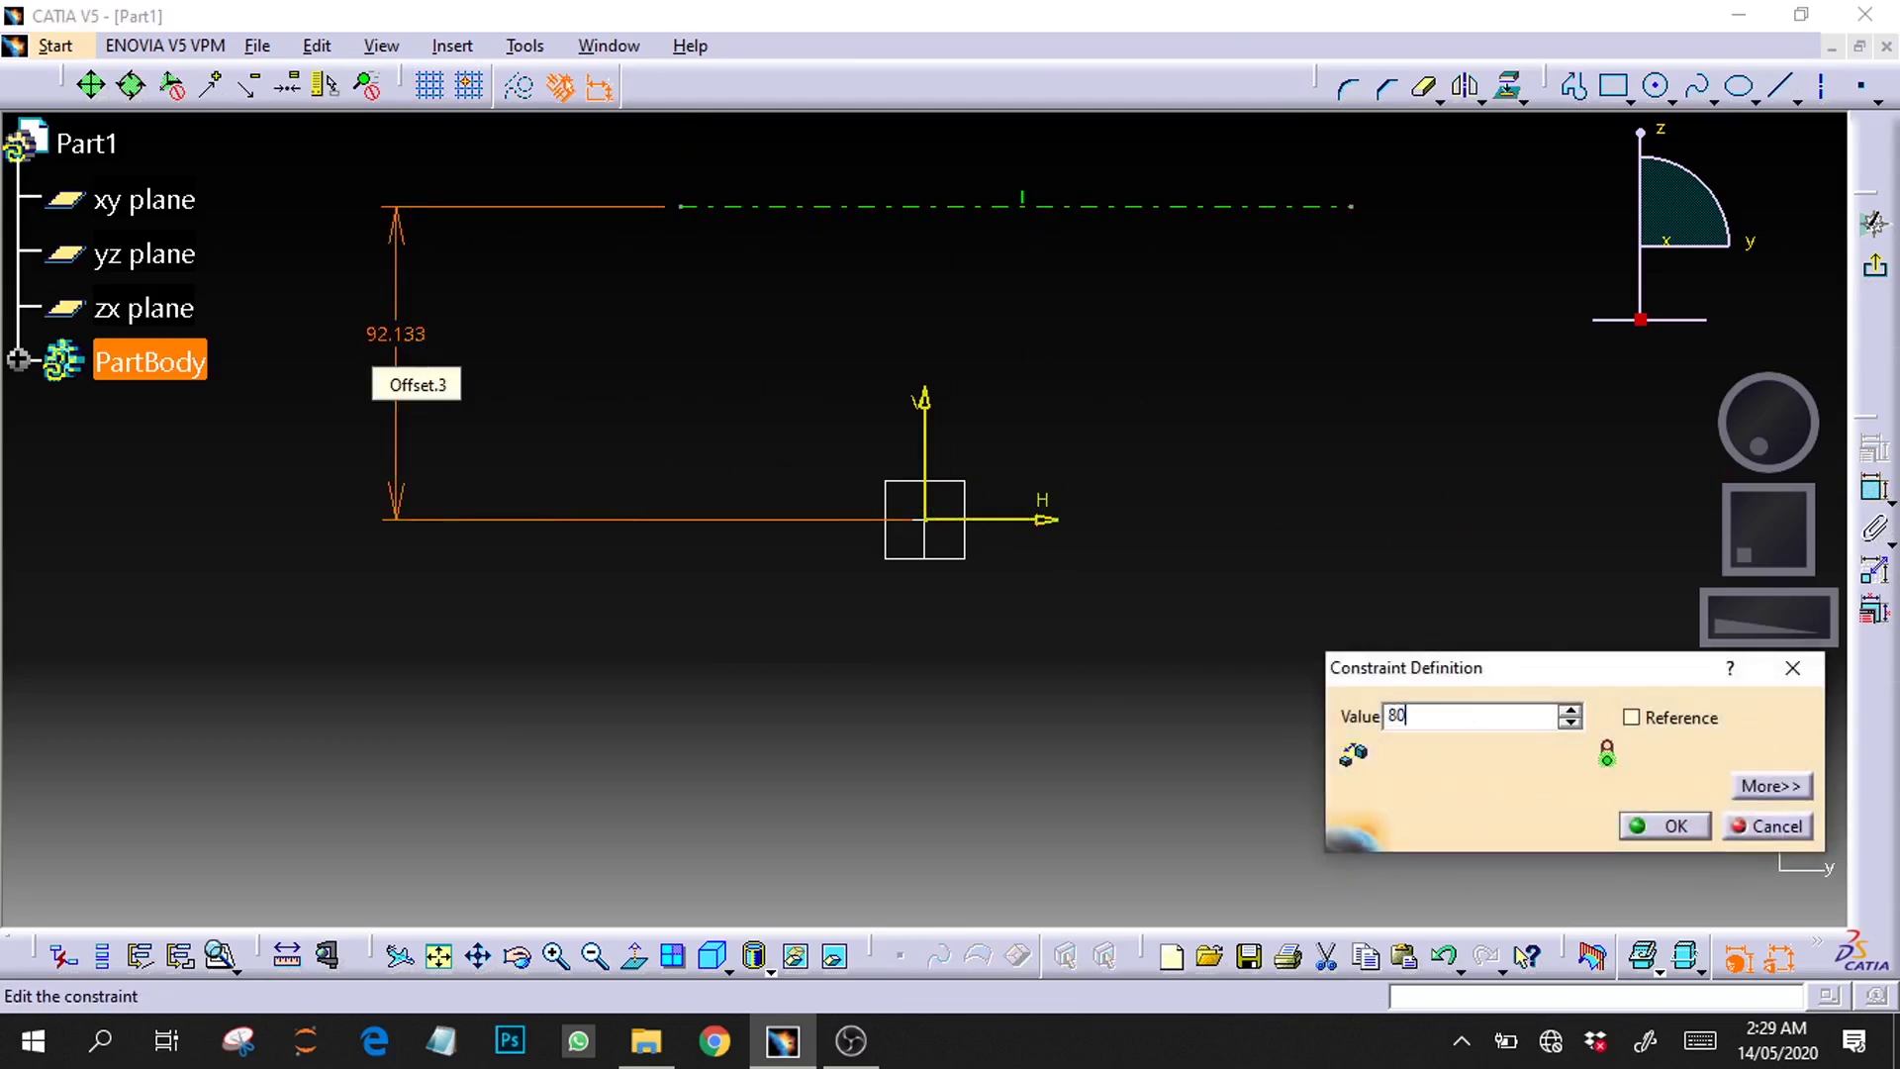
{"action": "key", "text": "Return"}
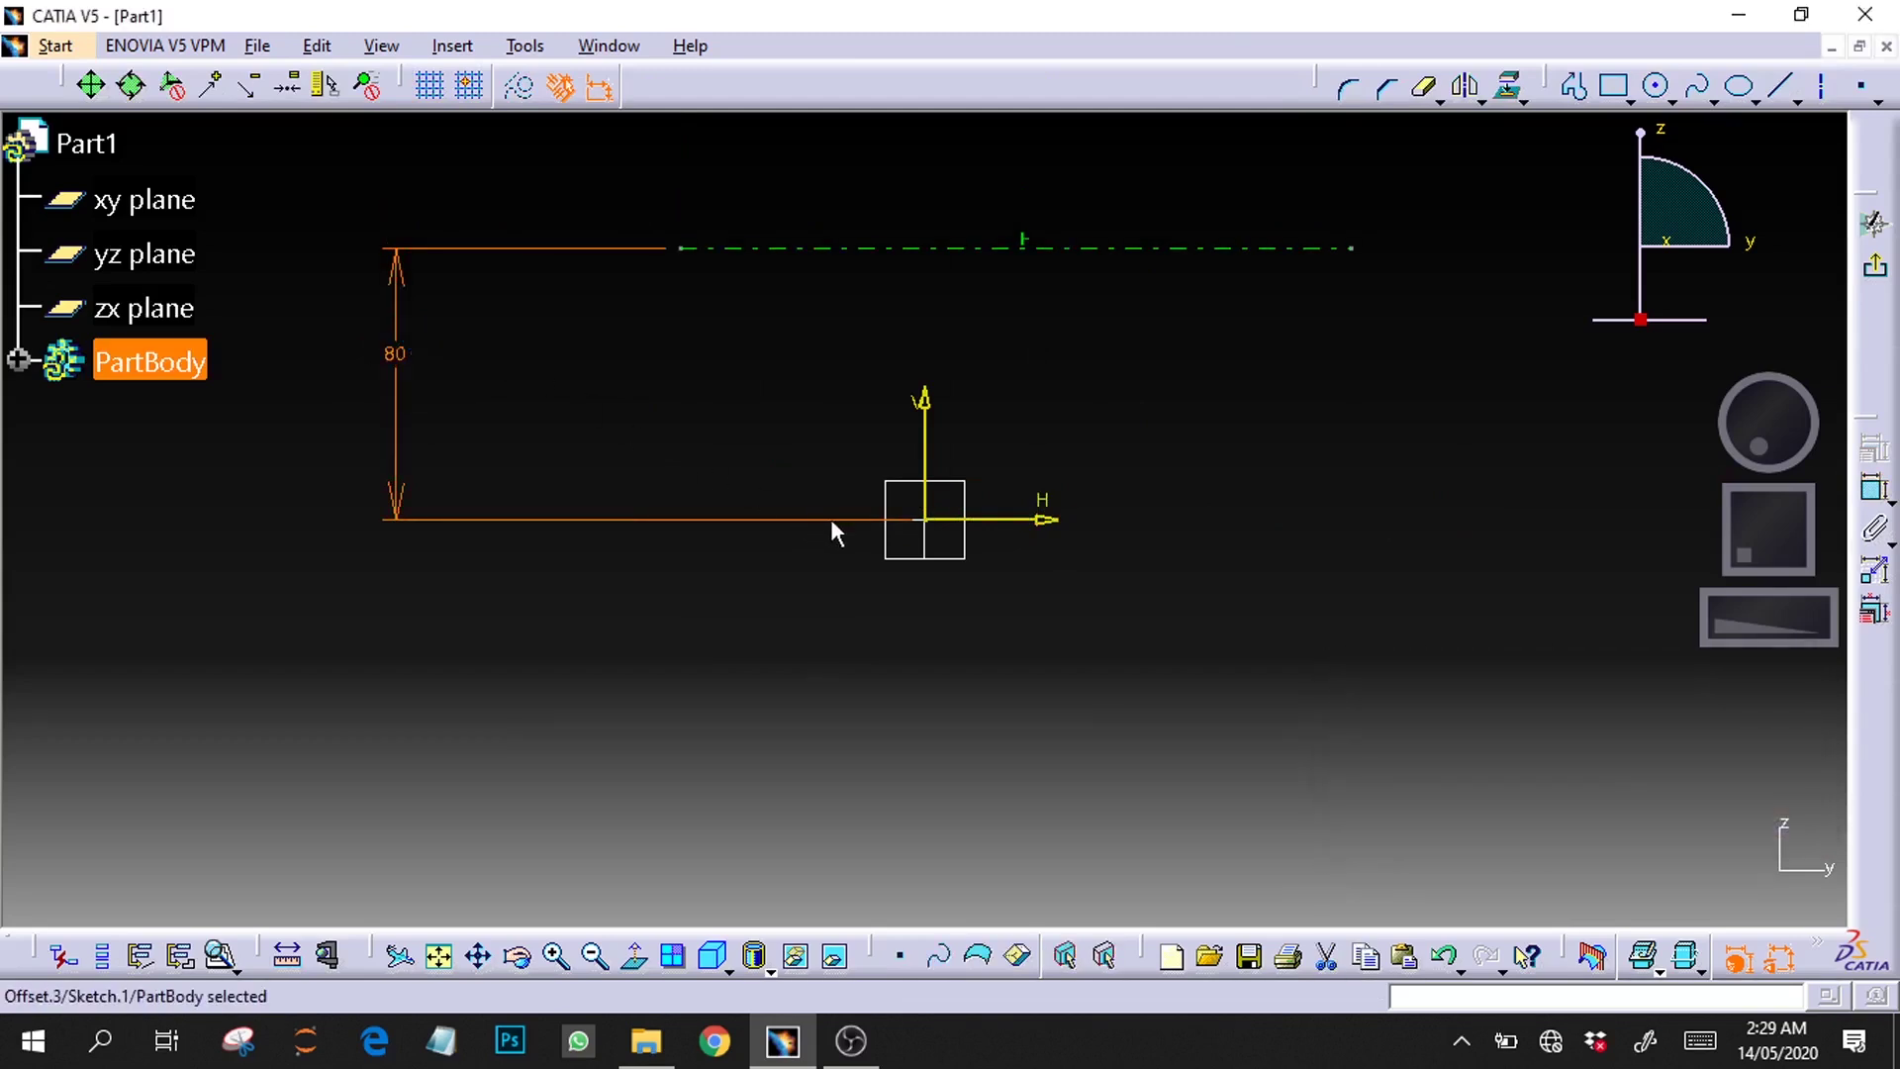
{"action": "left_click_drag", "start_coordinate": [1781, 531], "coordinate": [1560, 615]}
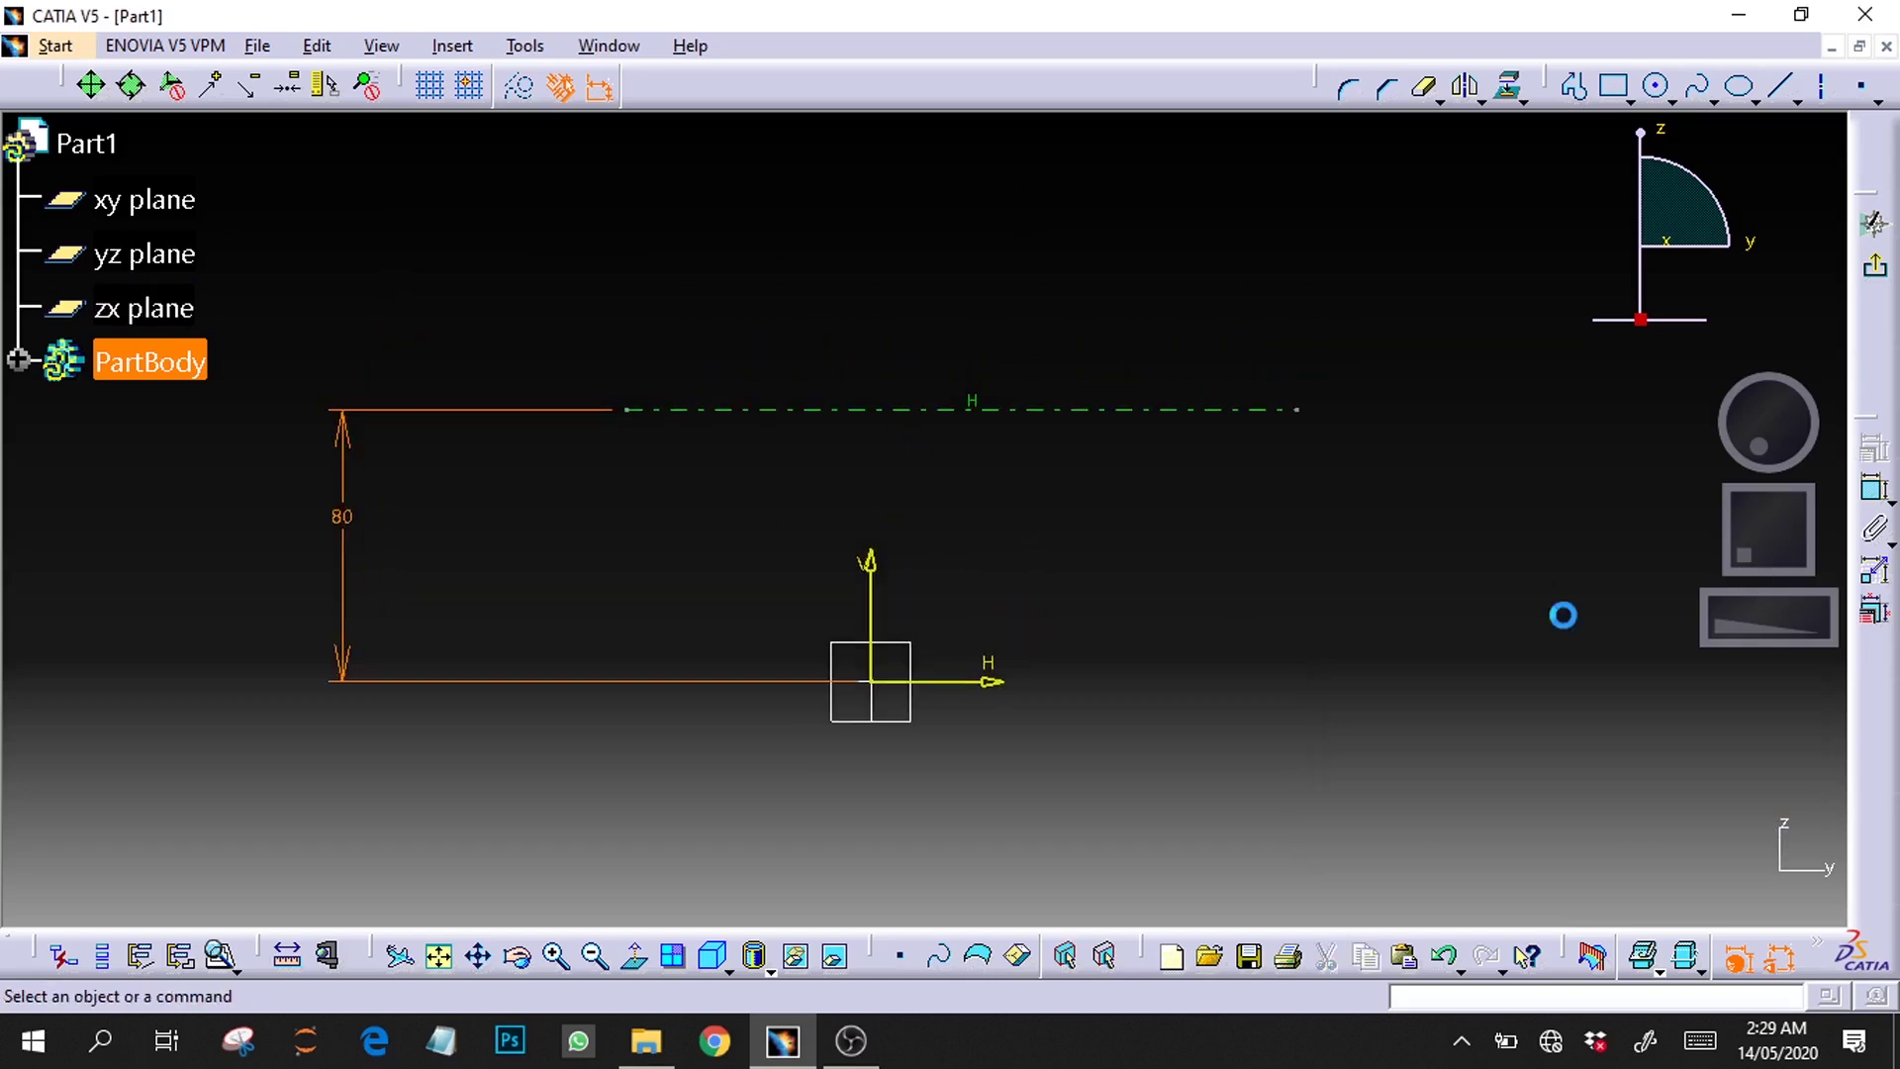
{"action": "left_click", "coordinate": [1781, 87]}
{"action": "left_click", "coordinate": [817, 362]}
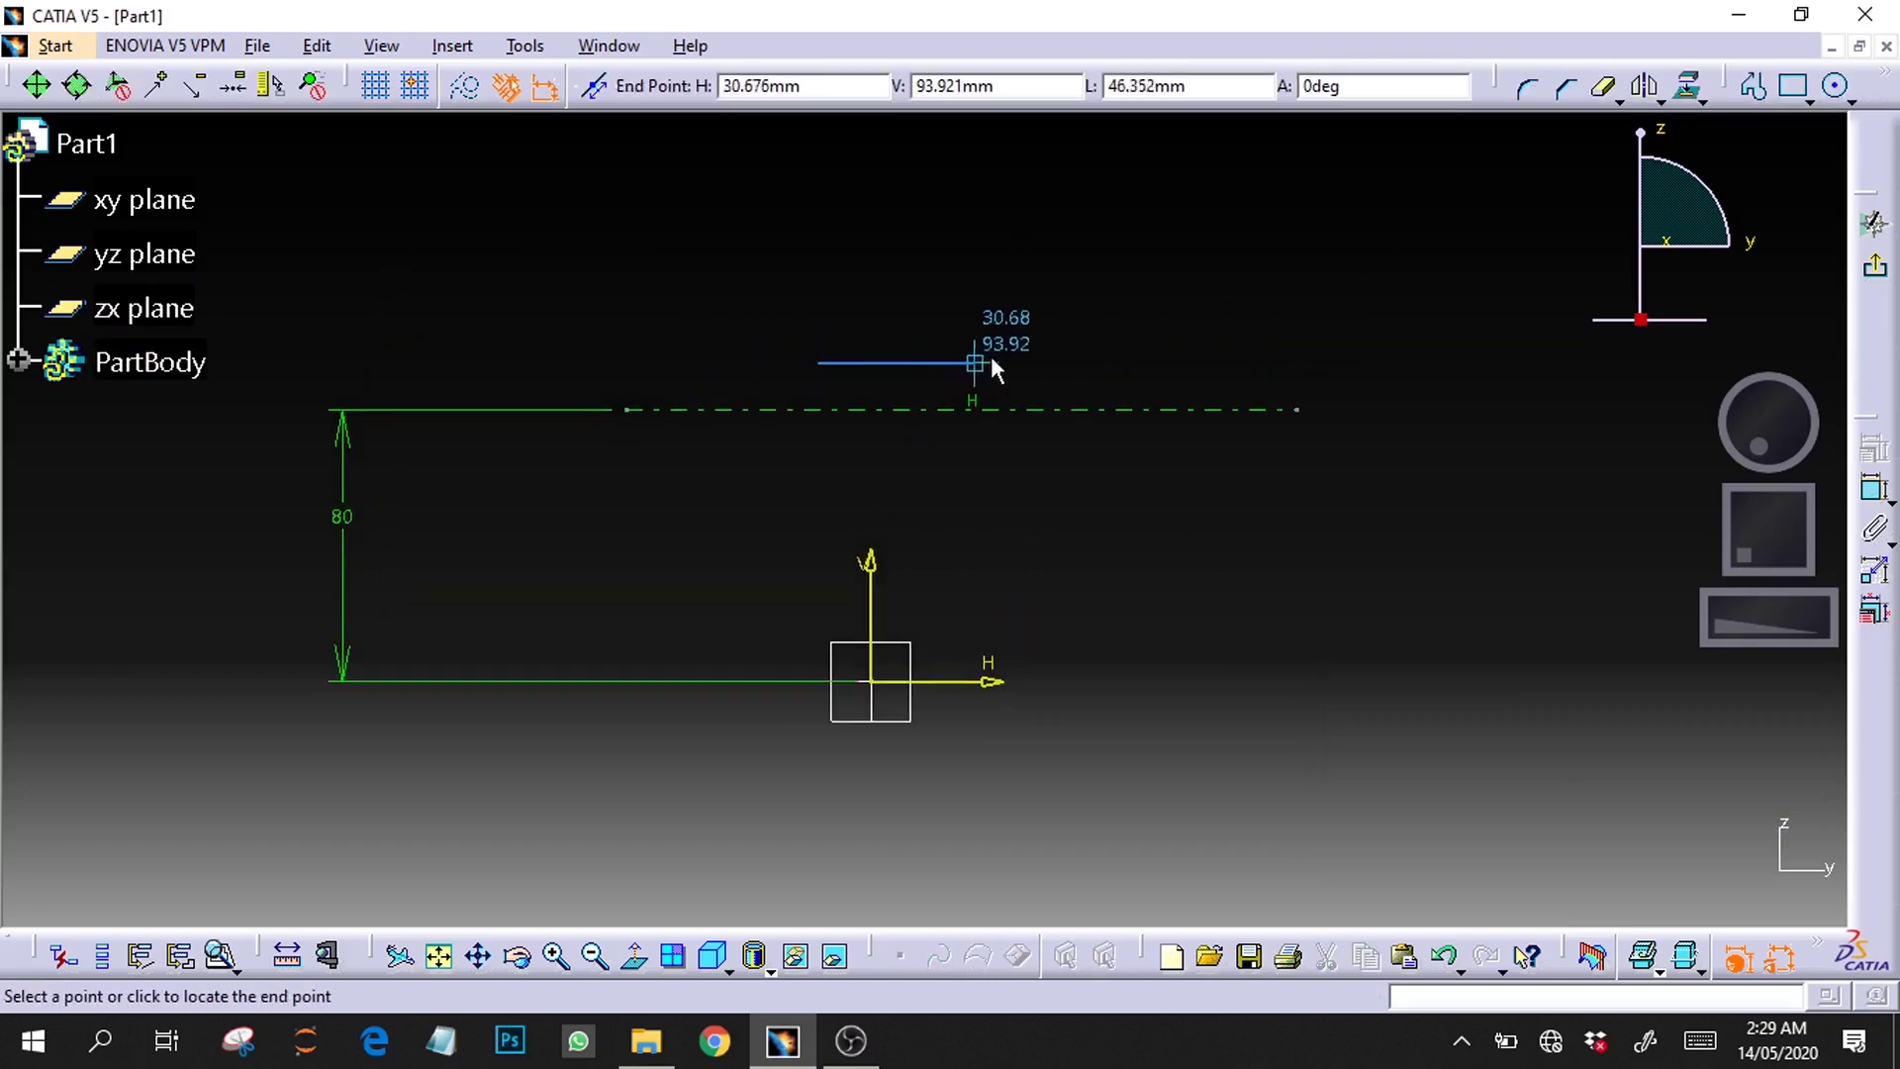
{"action": "left_click", "coordinate": [998, 356]}
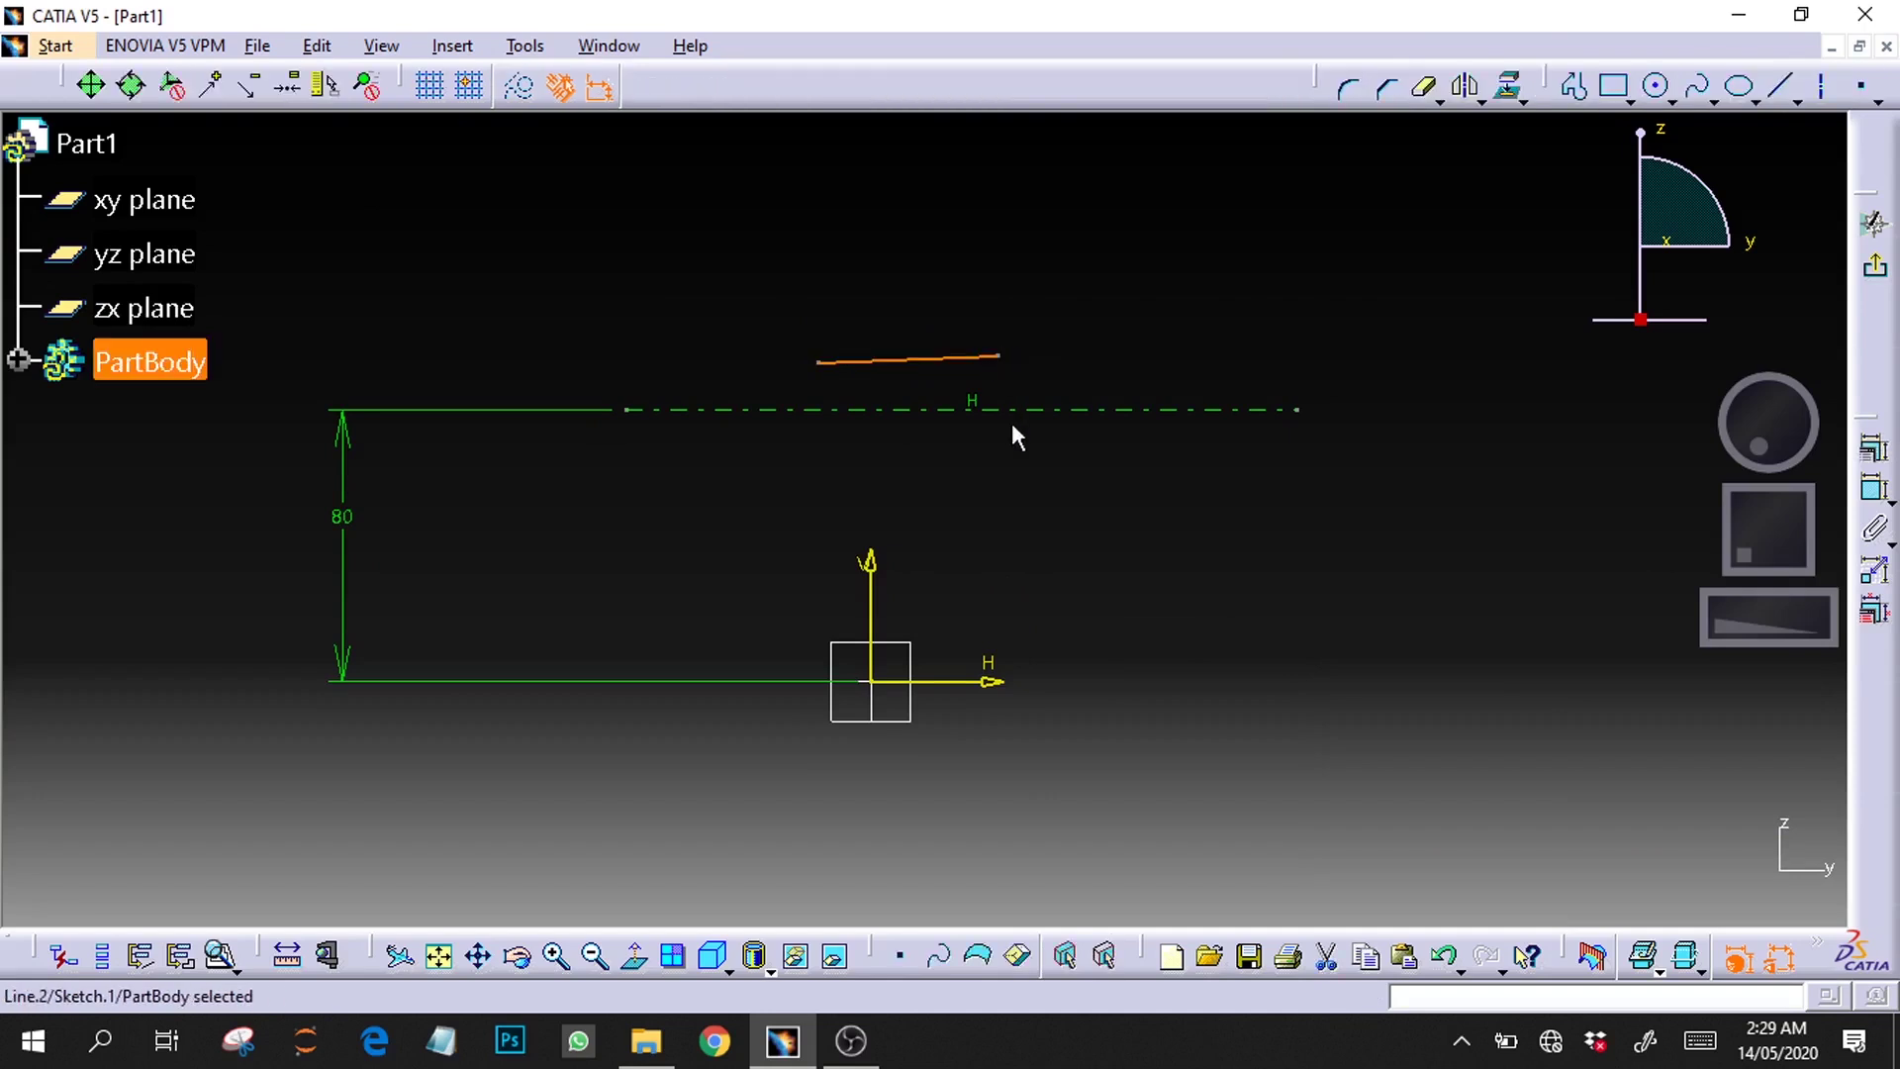
{"action": "key", "text": "ctrl+z"}
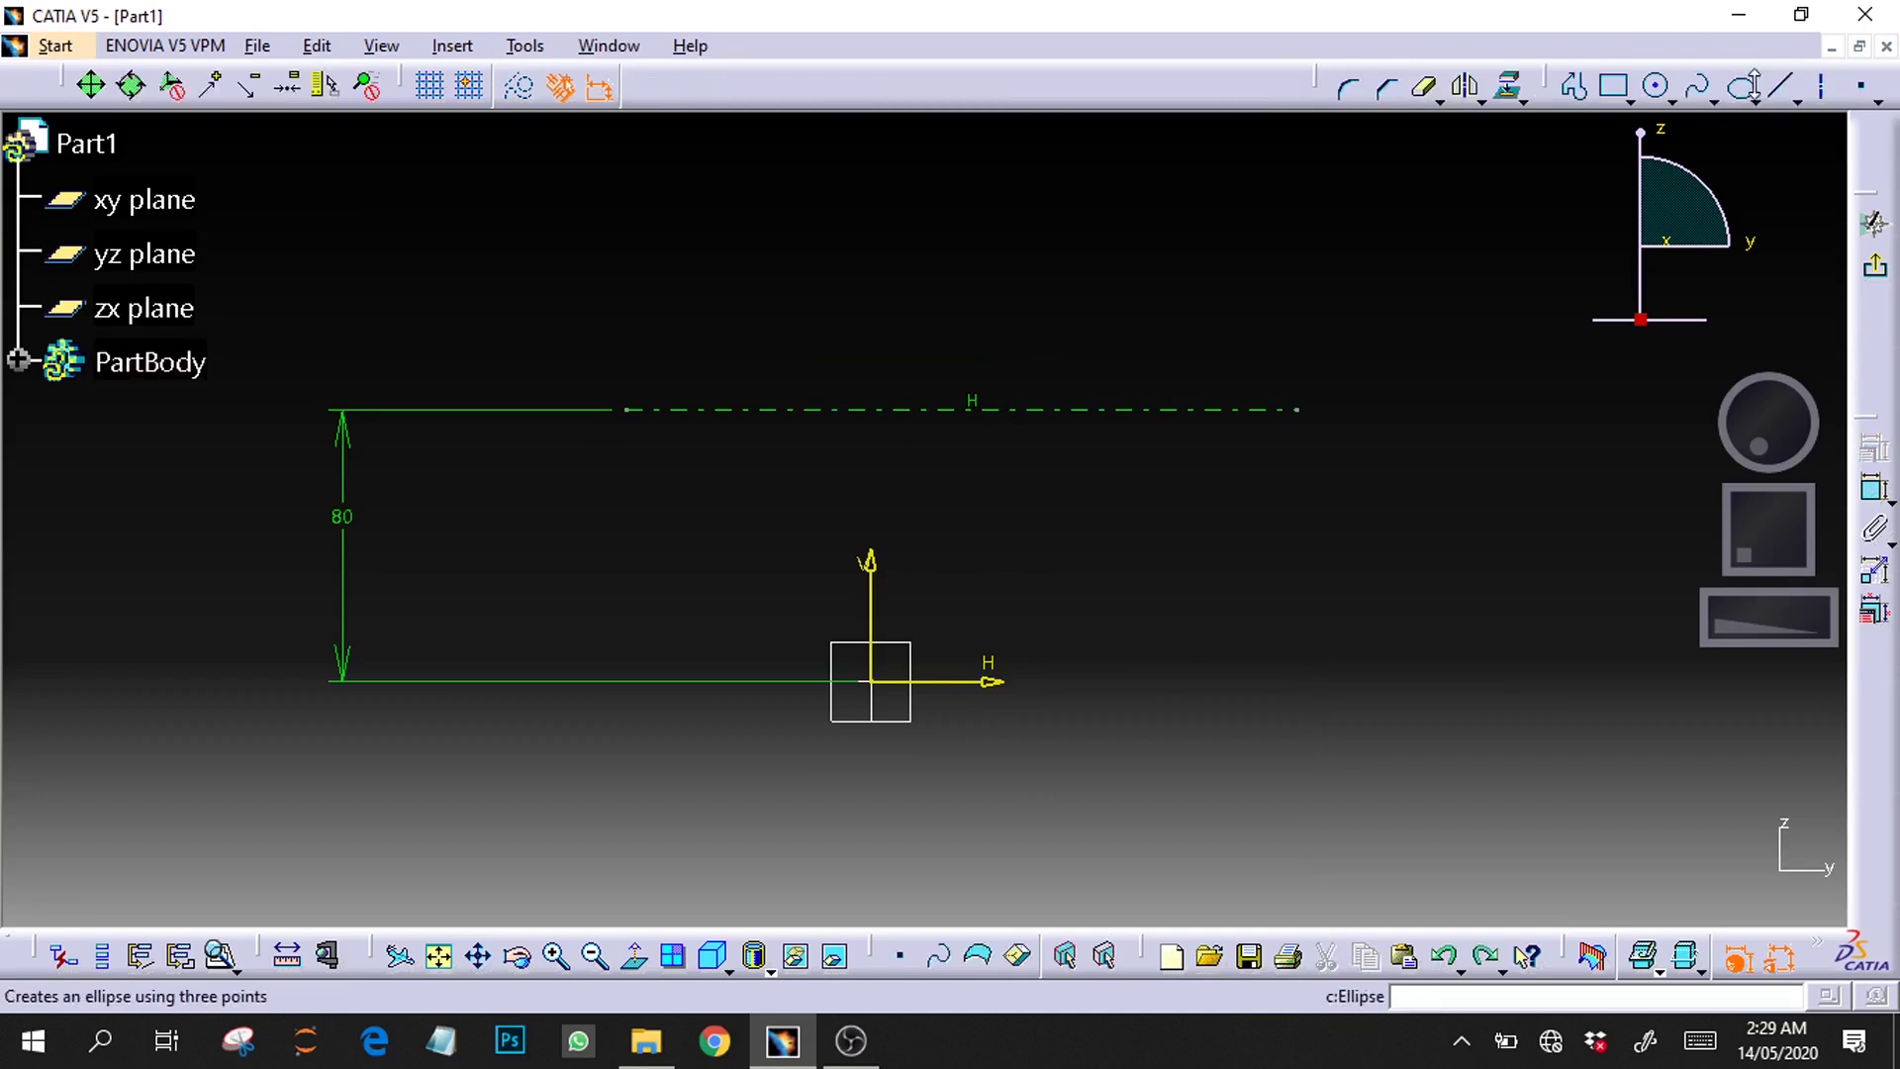
Step: Draw a short horizontal line about 18 mm above the offset axis, spanning the vertical axis
{"action": "left_click", "coordinate": [1781, 87]}
{"action": "left_click", "coordinate": [859, 353]}
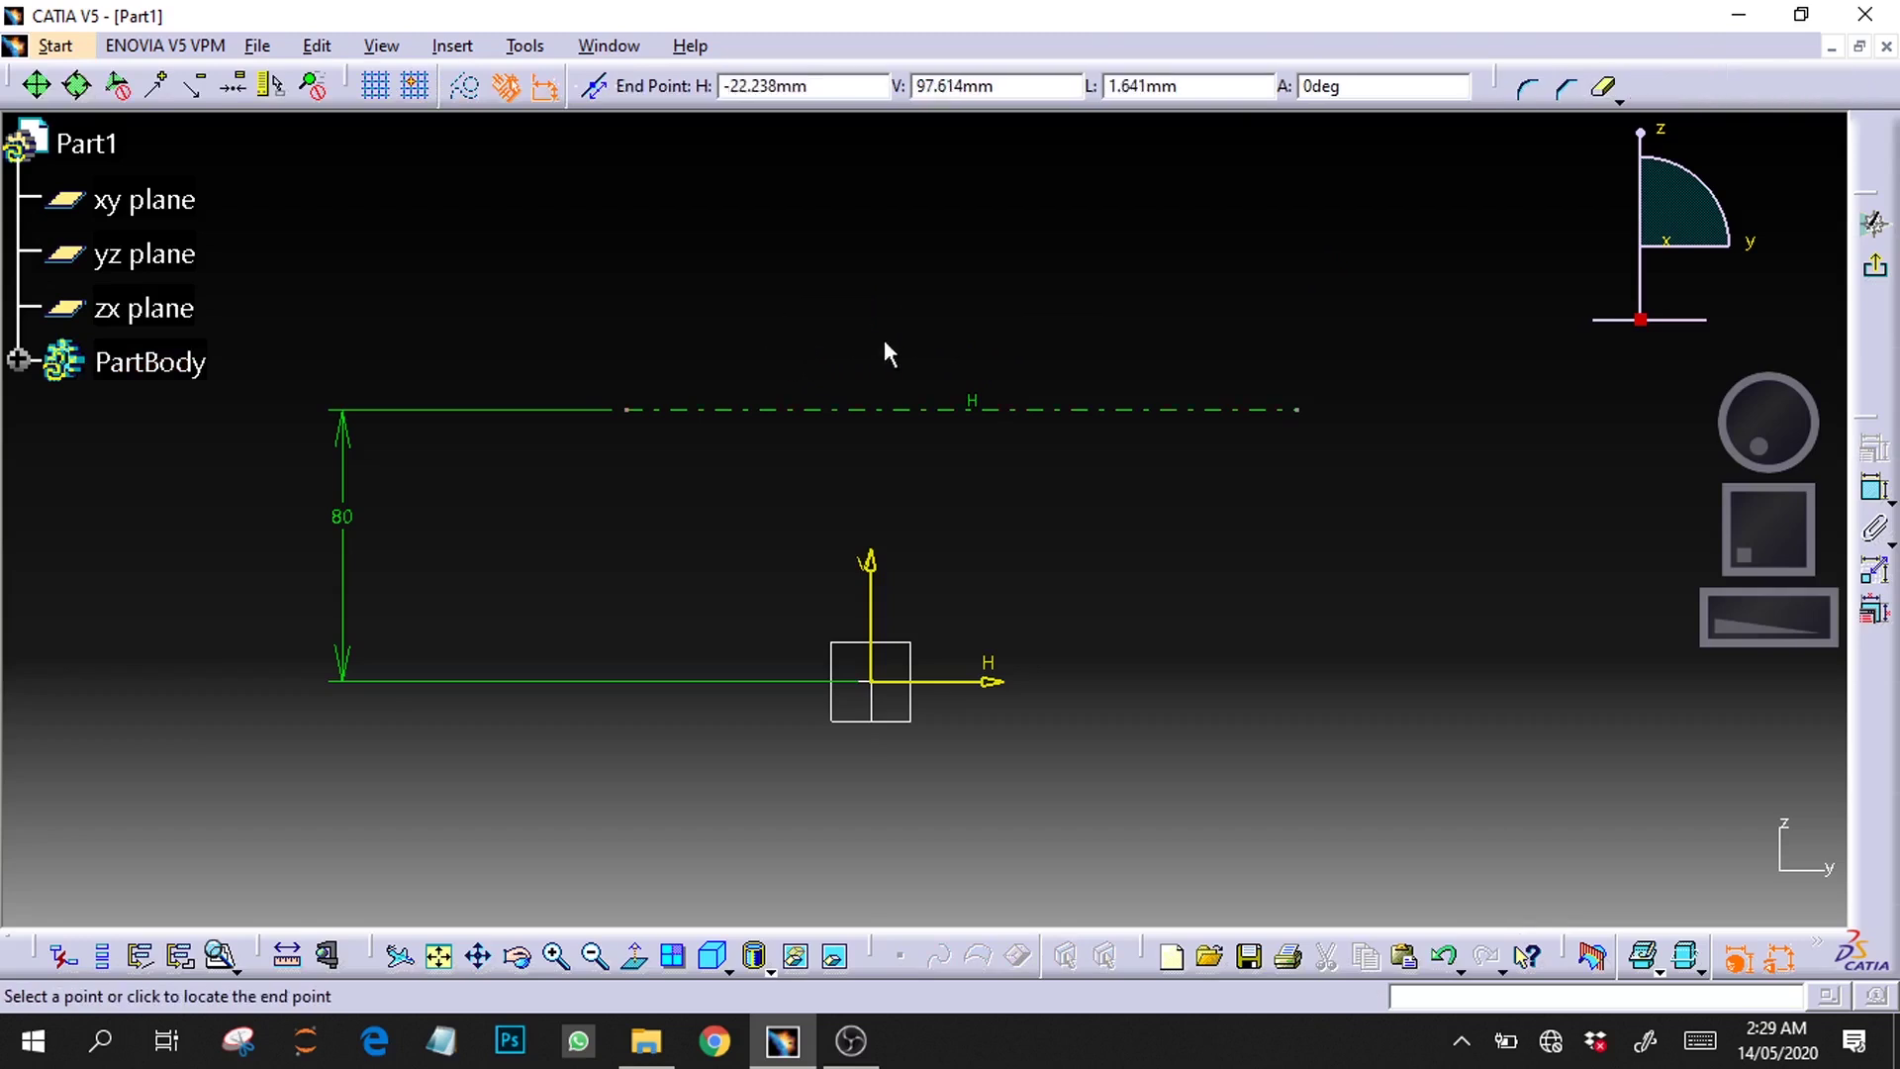
{"action": "left_click", "coordinate": [969, 350]}
{"action": "left_click", "coordinate": [808, 416]}
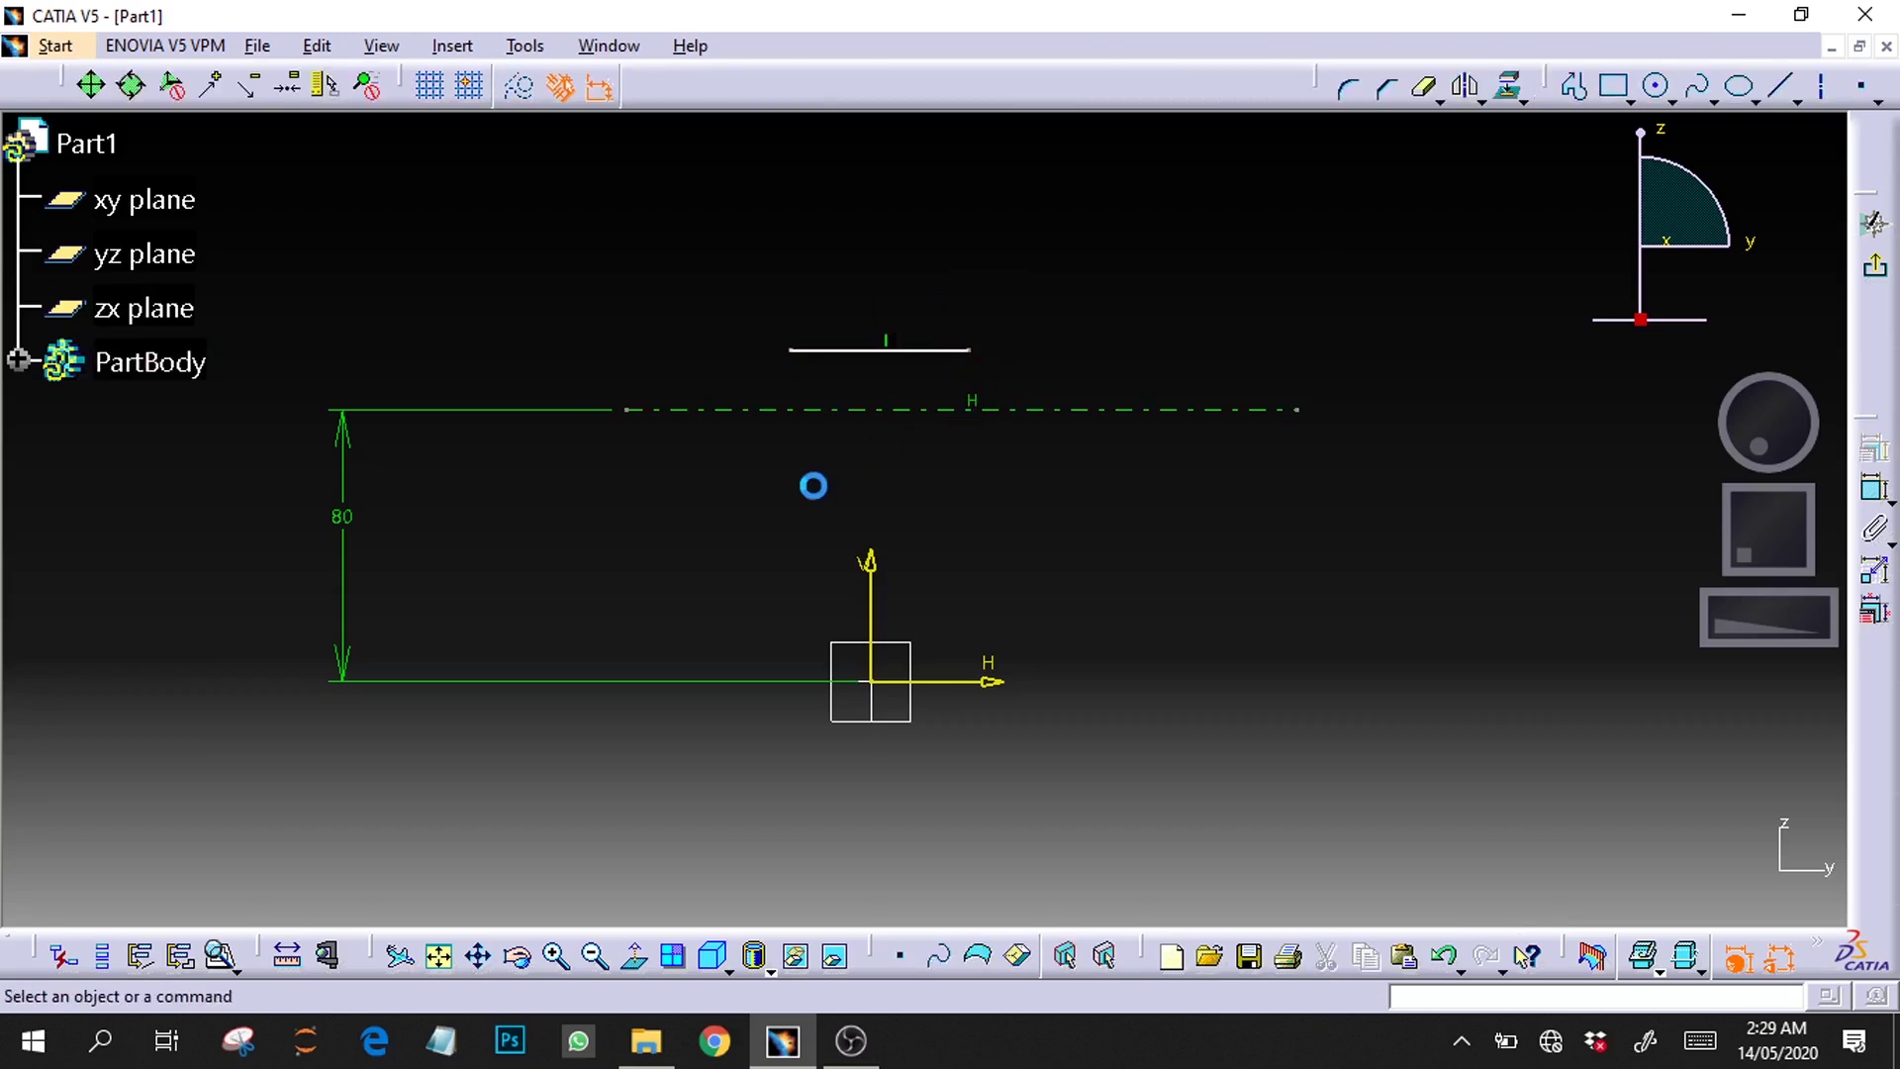
{"action": "left_click", "coordinate": [793, 362]}
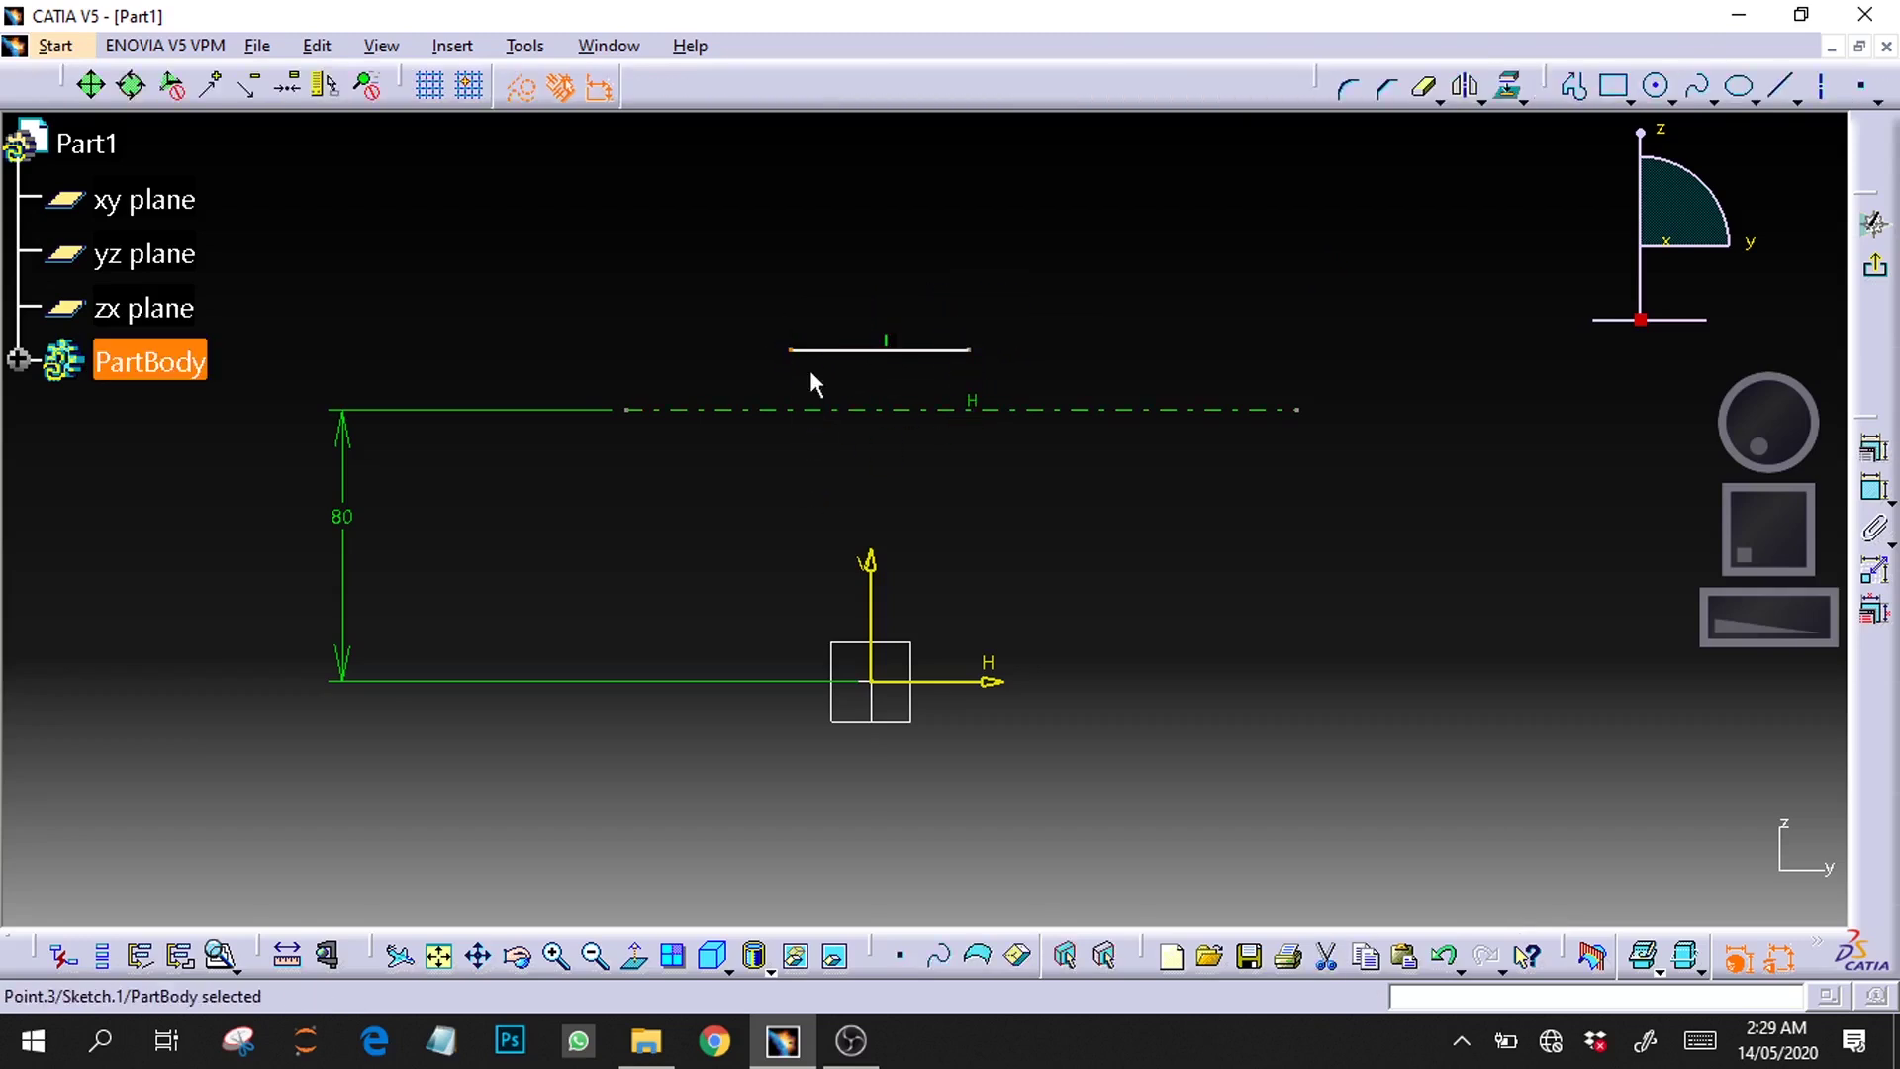
{"action": "left_click", "coordinate": [974, 352], "text": "ctrl"}
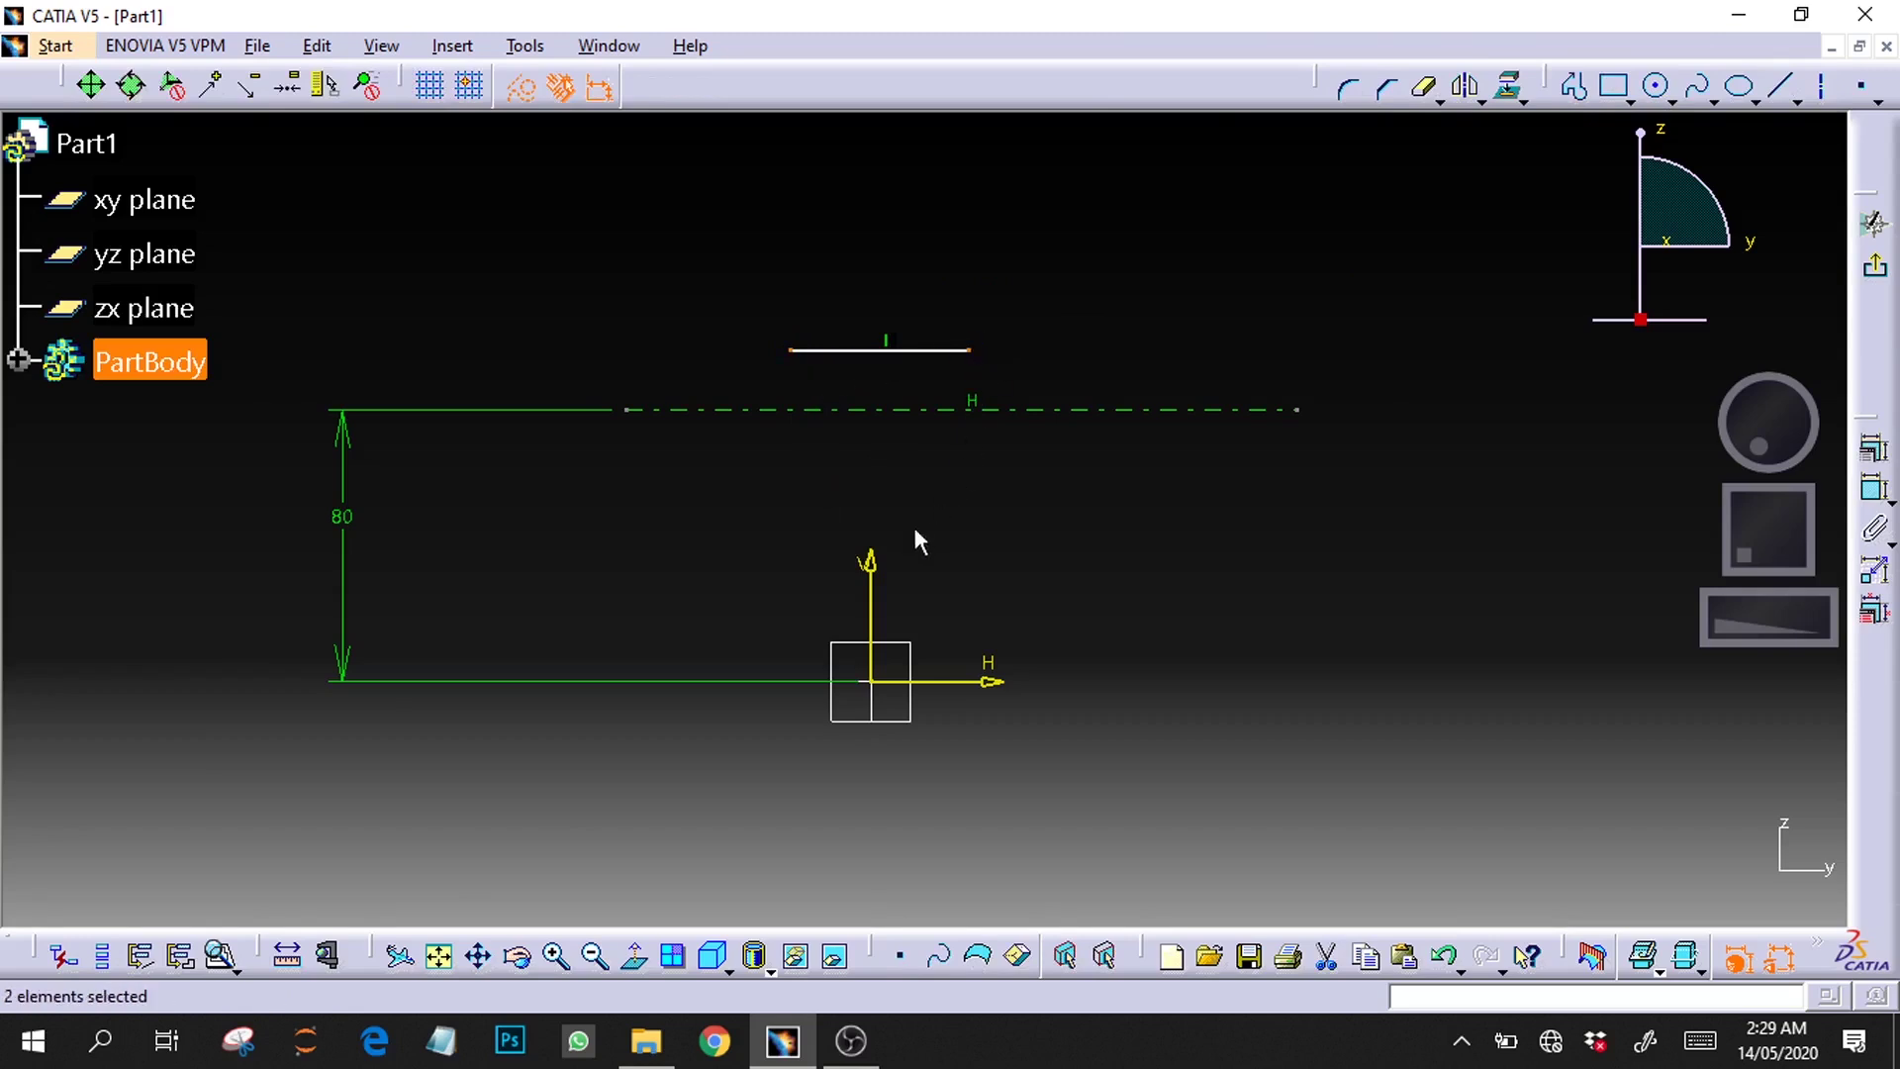
{"action": "left_click", "coordinate": [1874, 489]}
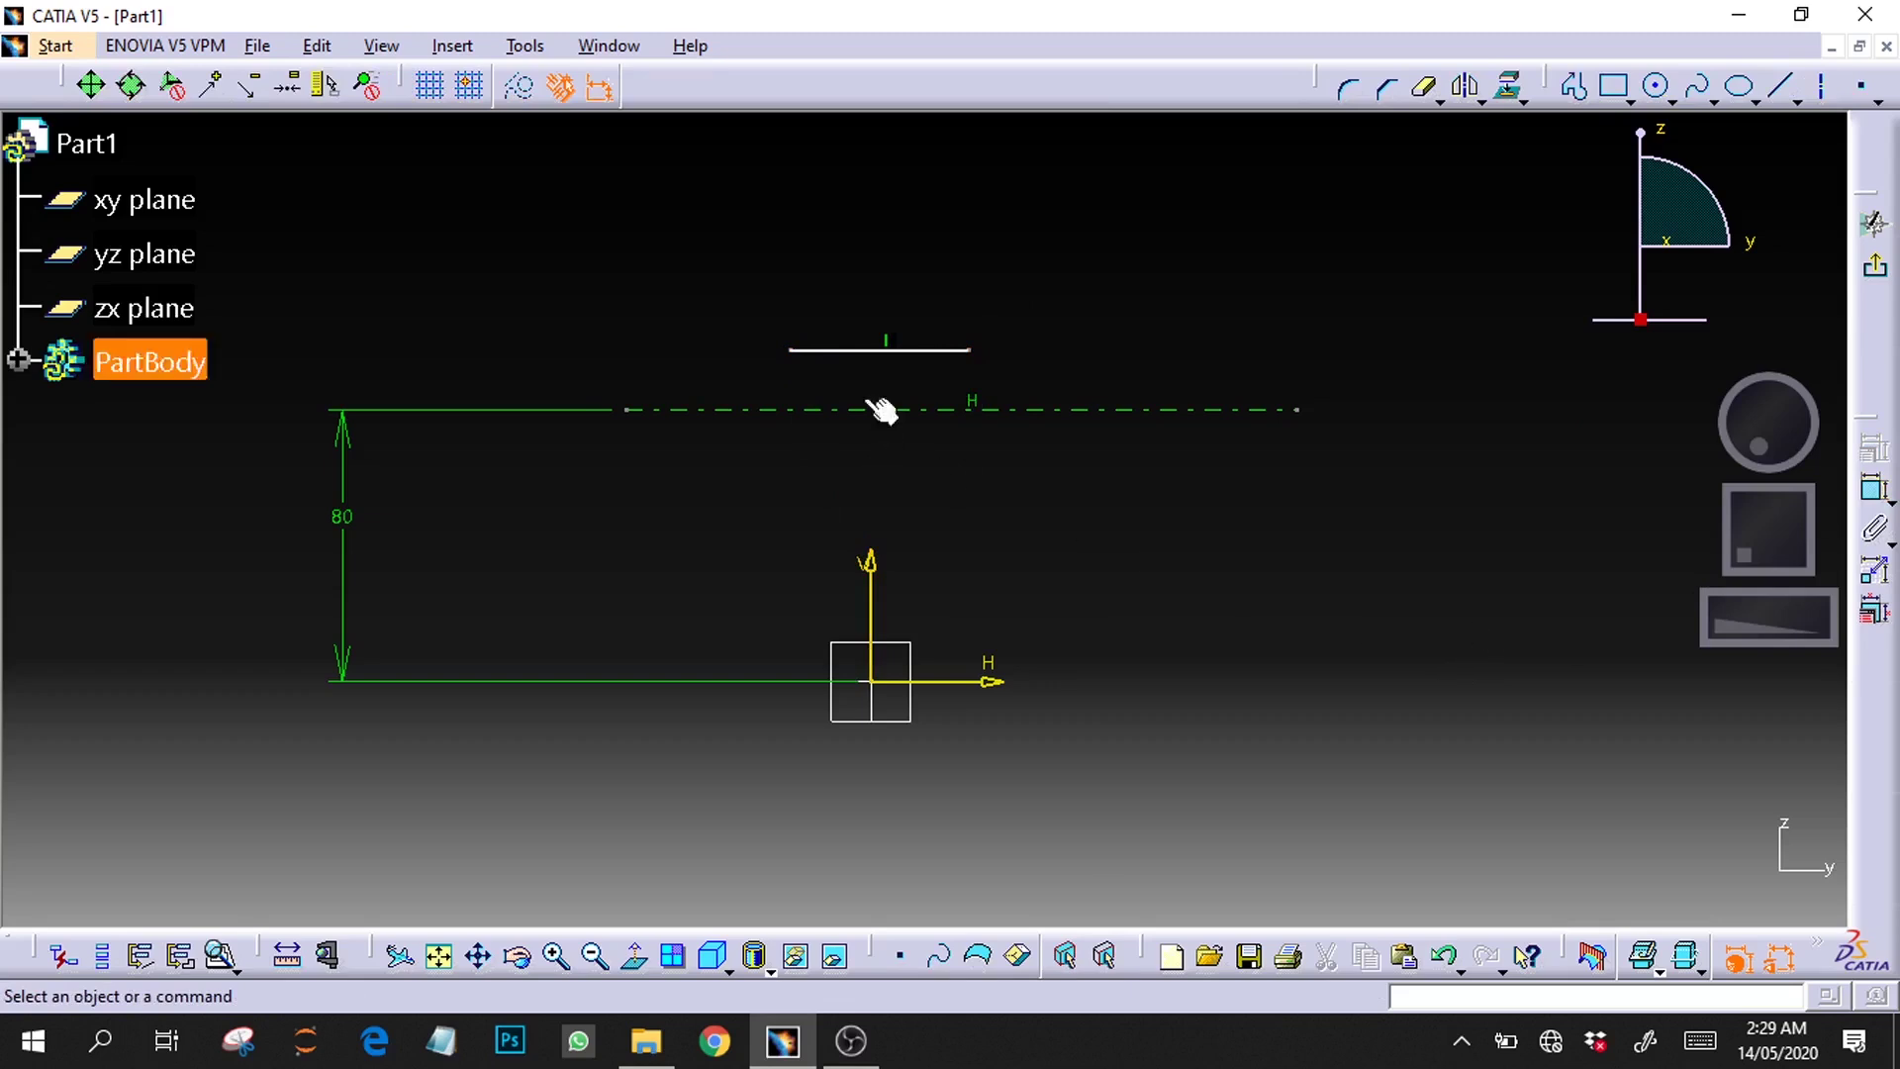
Step: Make the short line's two endpoints symmetric about the vertical axis
{"action": "left_click", "coordinate": [789, 351]}
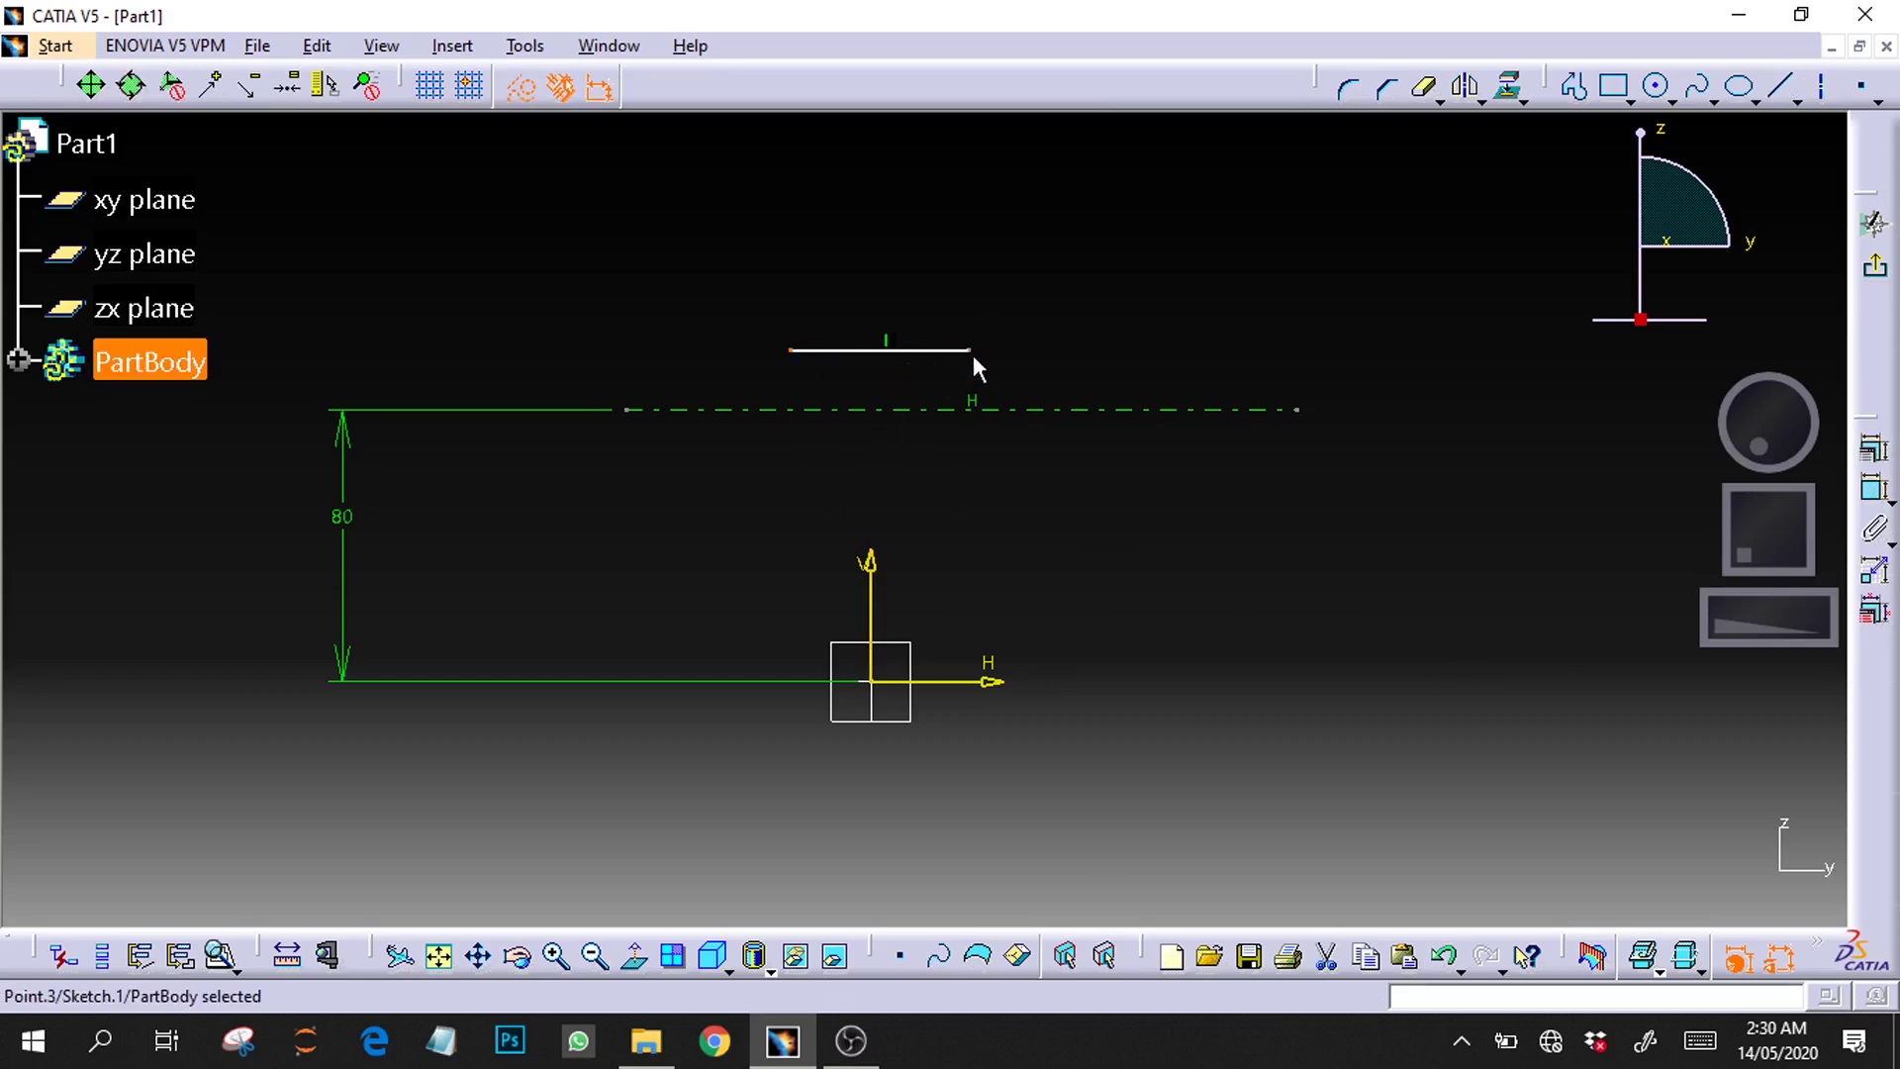
{"action": "left_click", "coordinate": [967, 351], "text": "ctrl"}
{"action": "left_click", "coordinate": [871, 592], "text": "ctrl"}
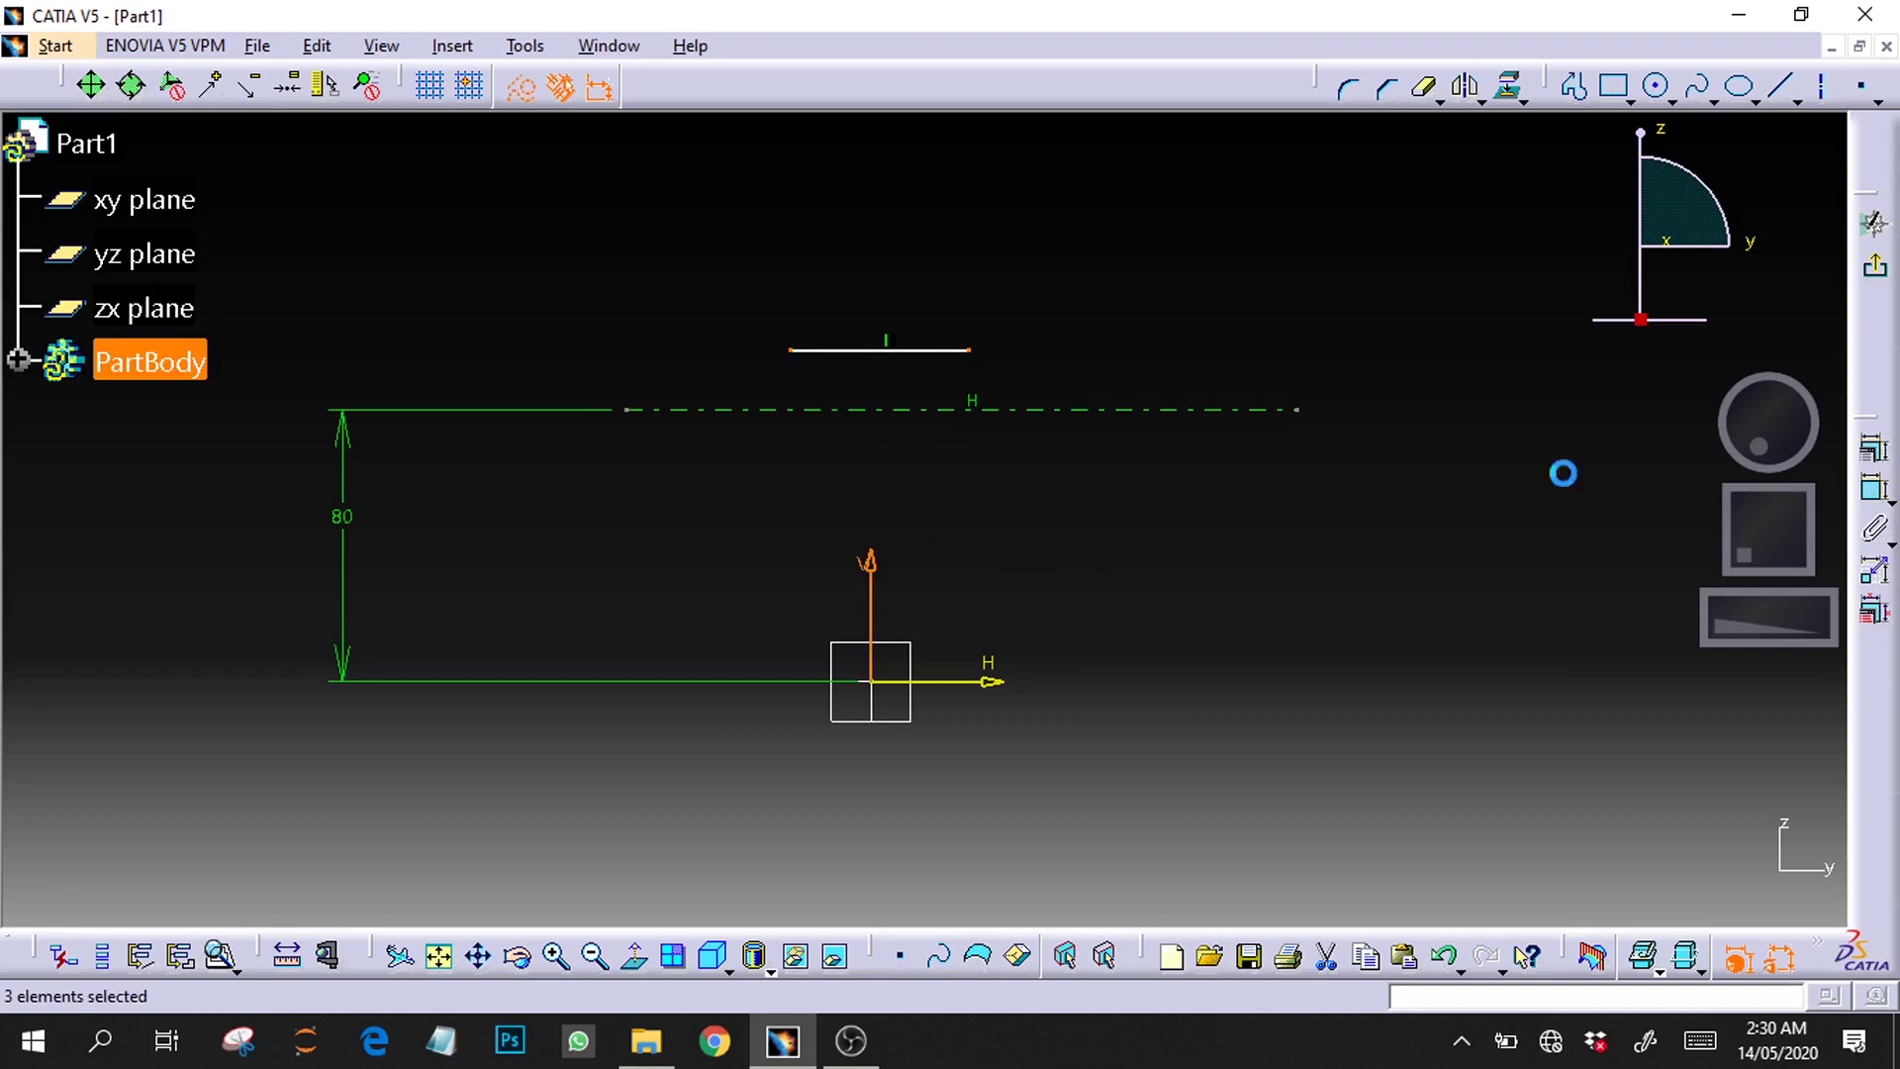
{"action": "left_click", "coordinate": [1874, 450]}
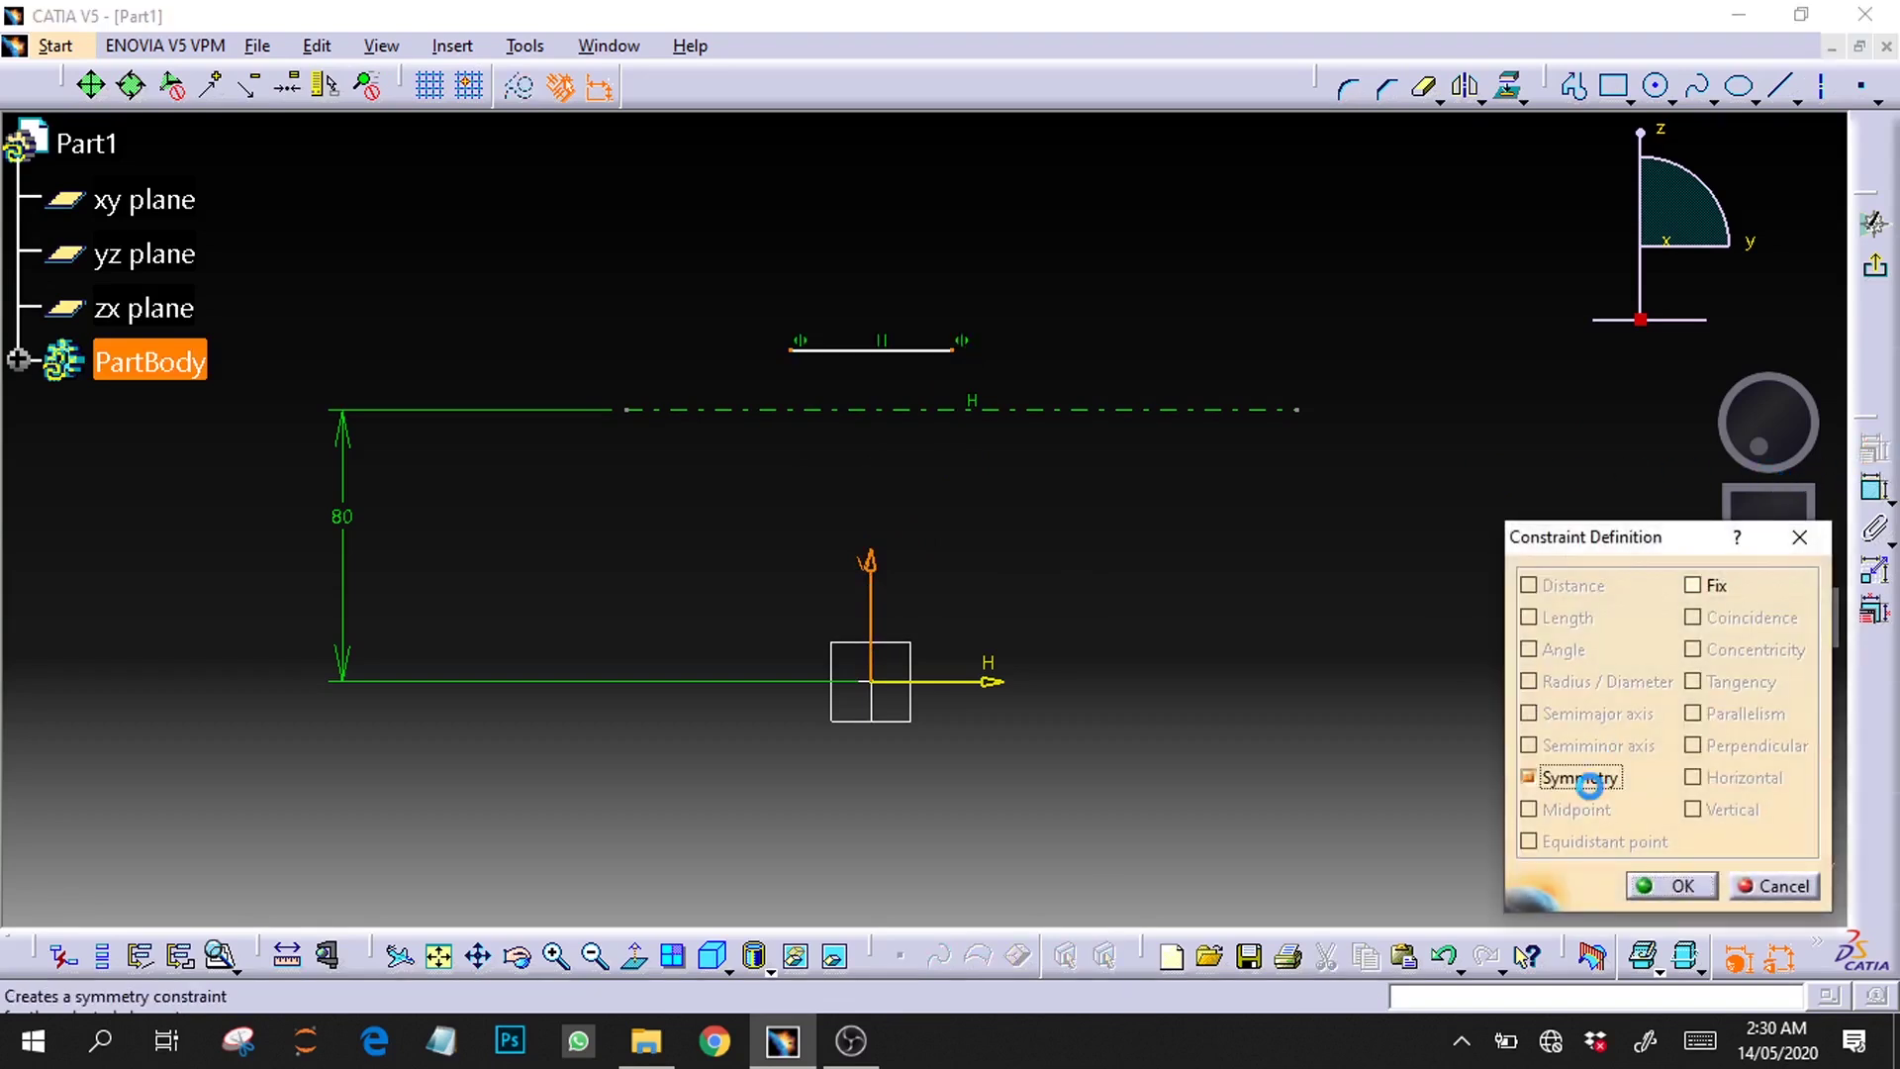
{"action": "key", "text": "Return"}
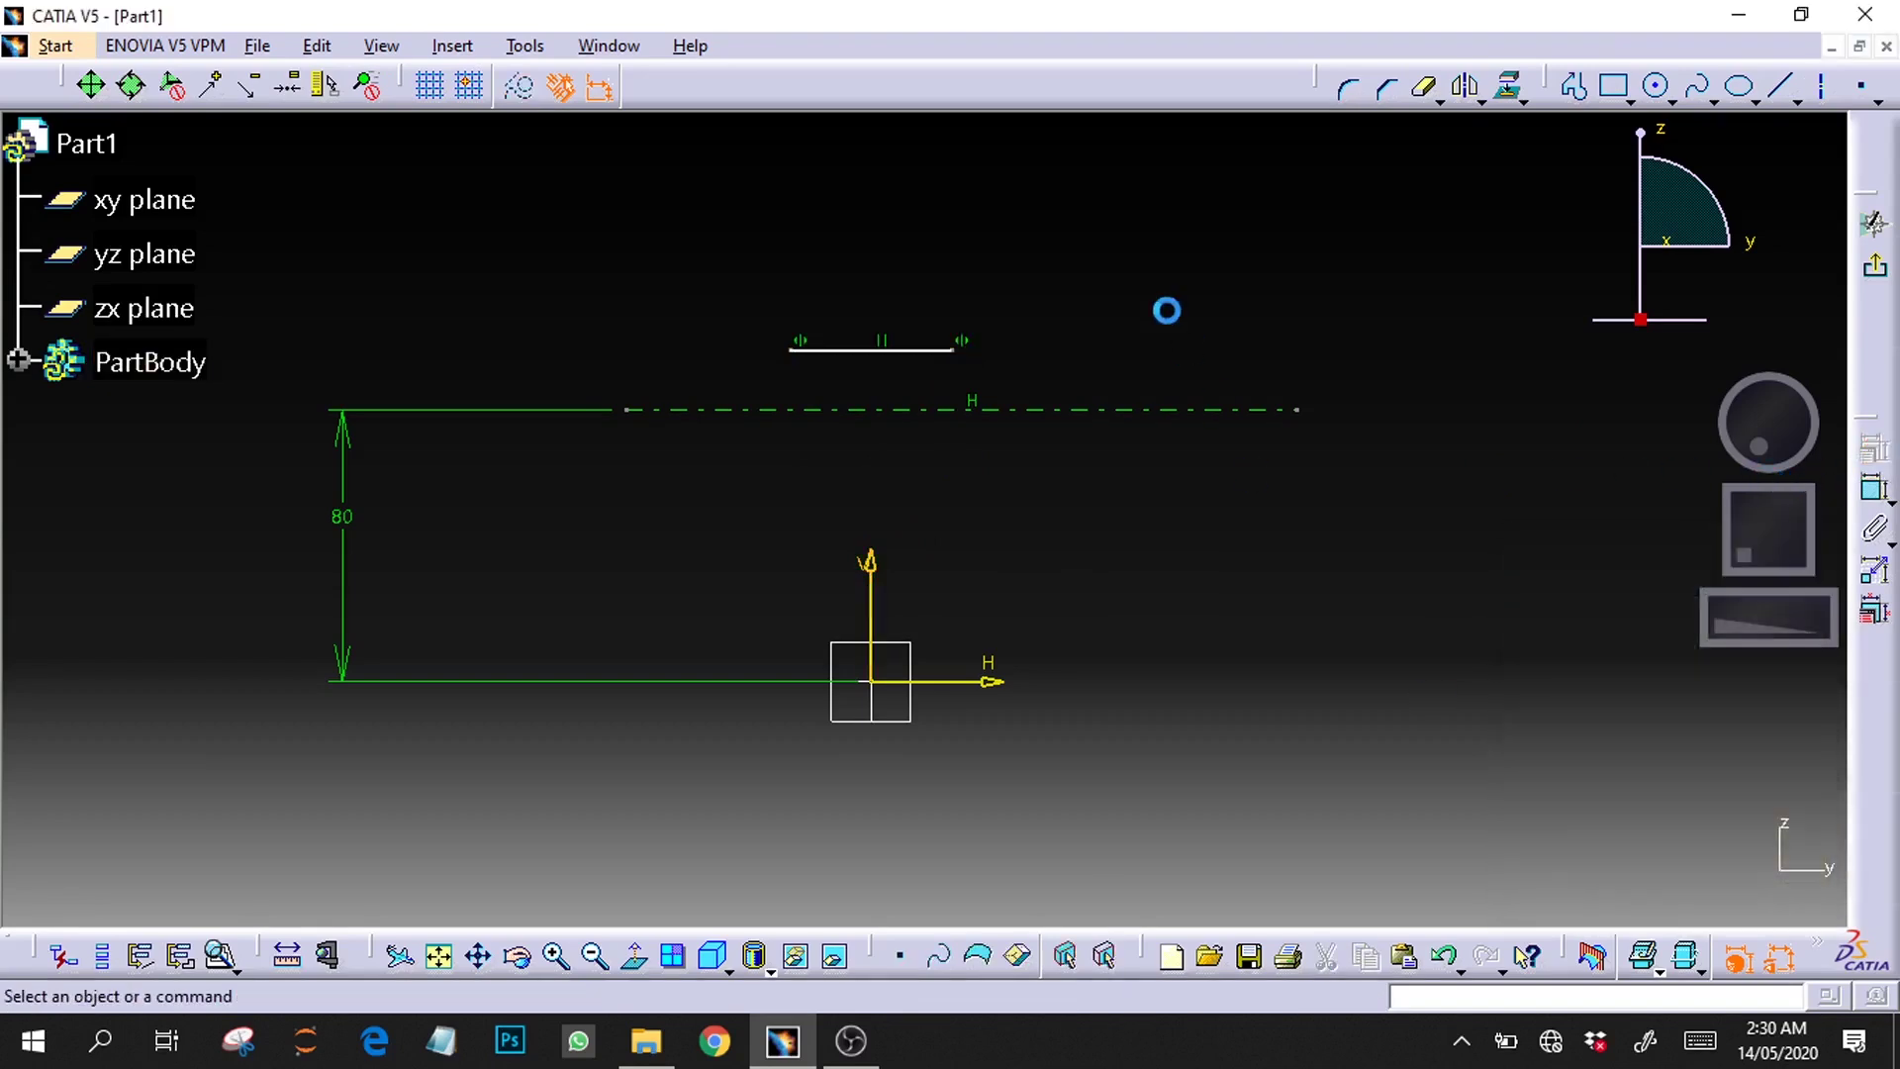
Step: Dimension the short horizontal line's length and set it to 10 mm
{"action": "left_click", "coordinate": [922, 355]}
{"action": "left_click", "coordinate": [1873, 495]}
{"action": "left_click", "coordinate": [873, 189]}
{"action": "double_click", "coordinate": [871, 181]}
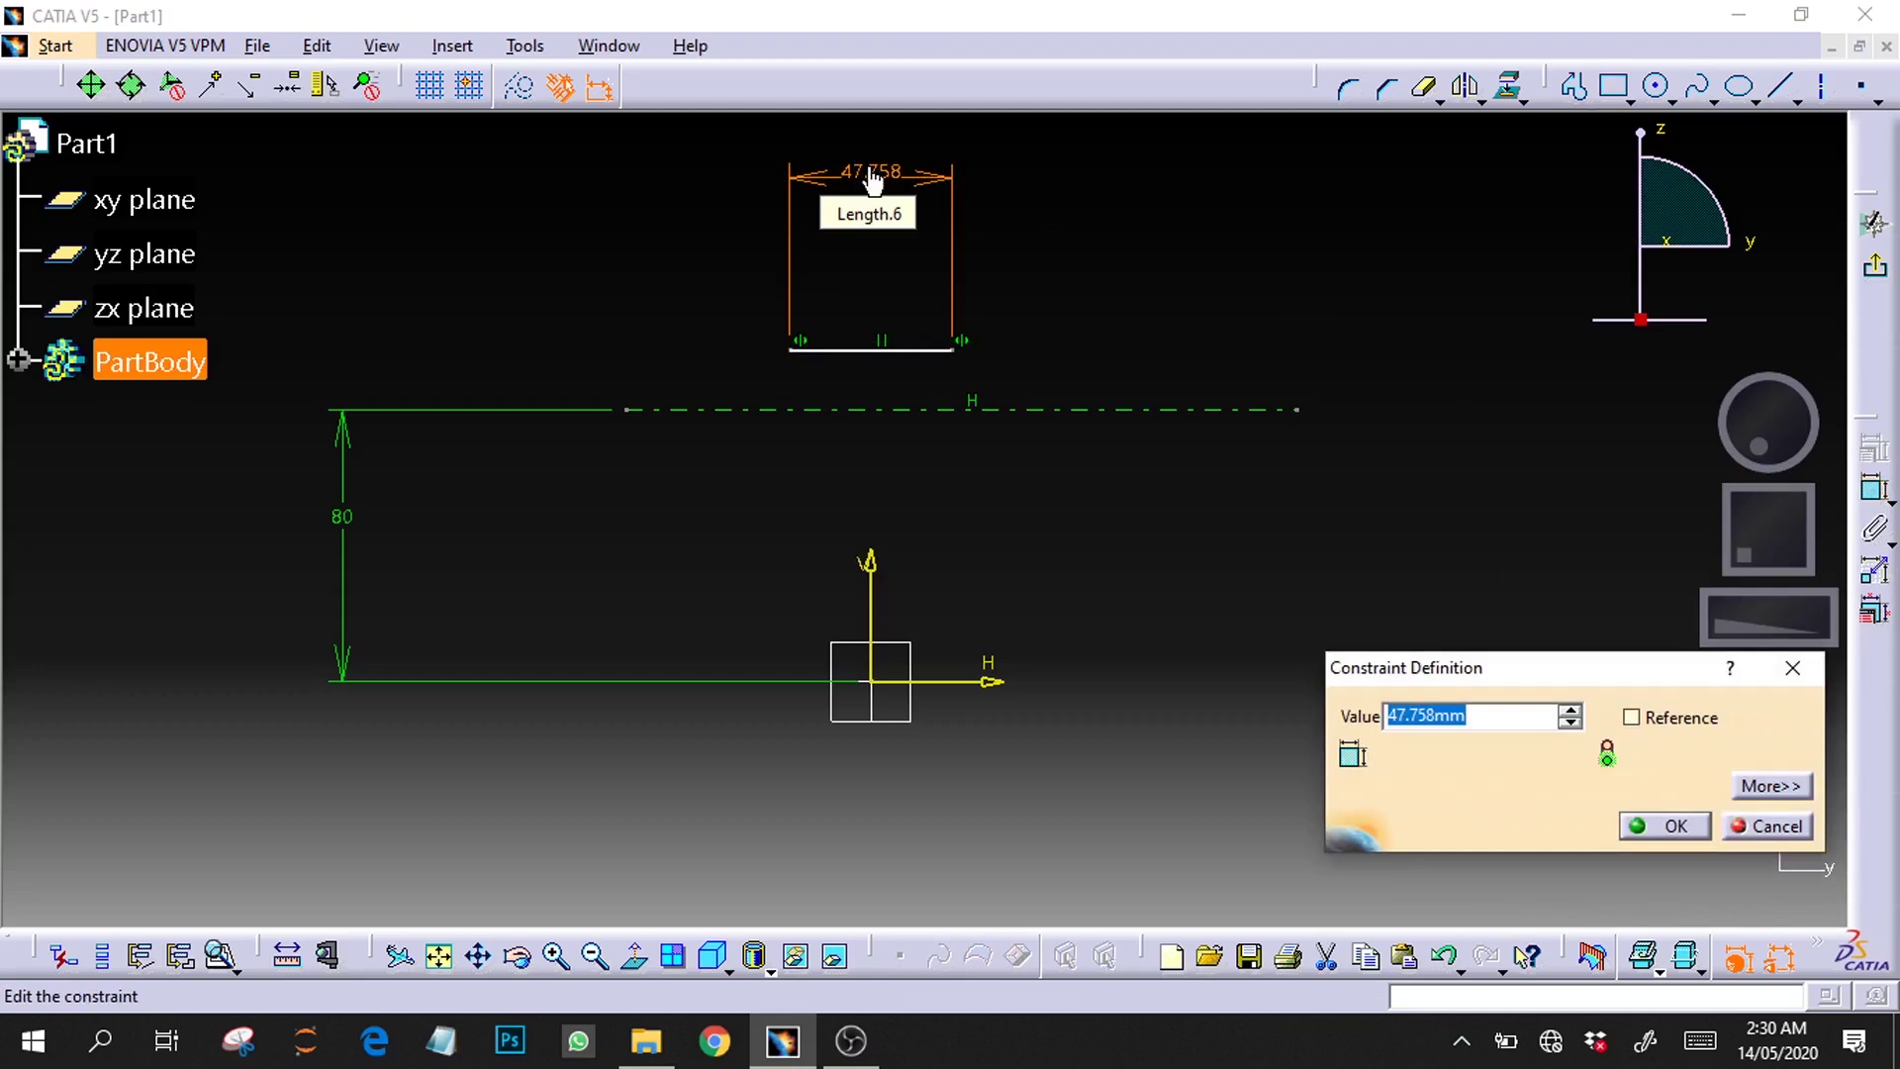
{"action": "type", "text": "10"}
{"action": "key", "text": "Return"}
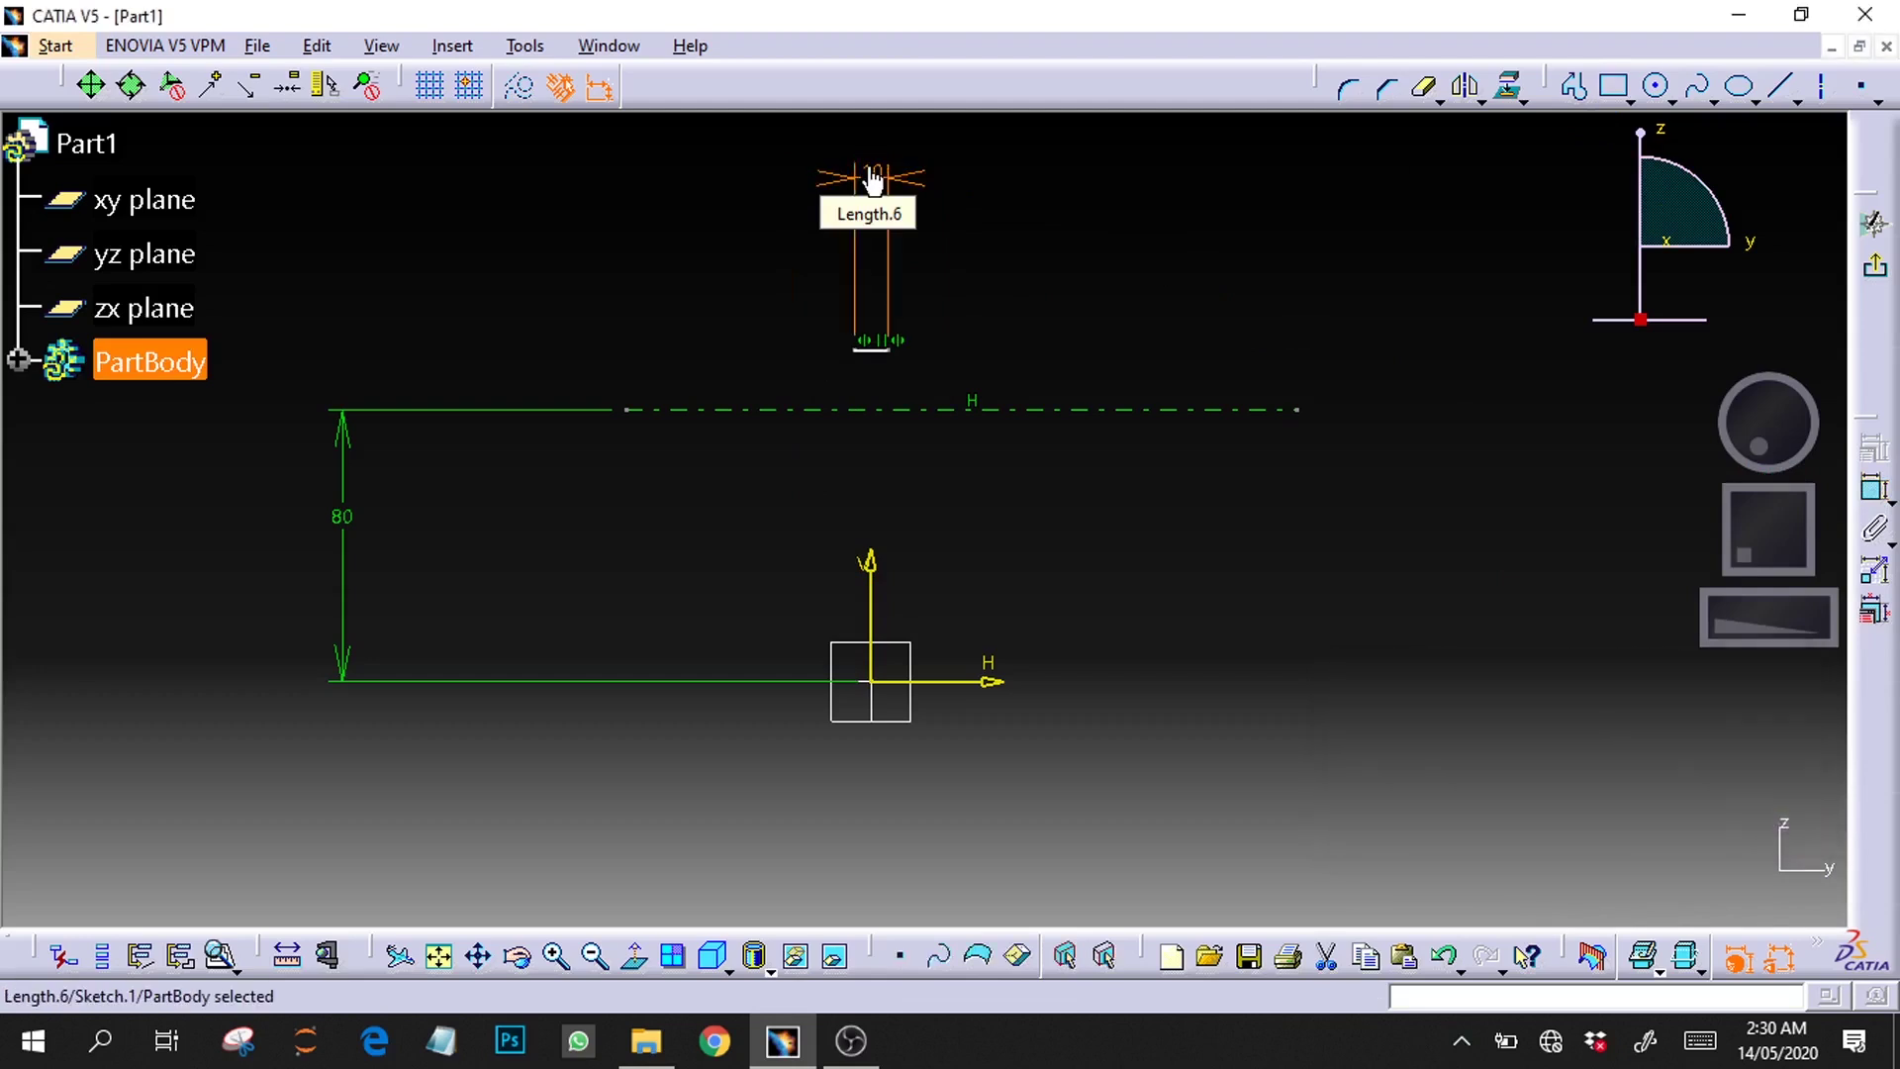
Step: Dimension the distance between the 10 mm line and the offset axis and set it to 2.5 mm
{"action": "left_click", "coordinate": [869, 351]}
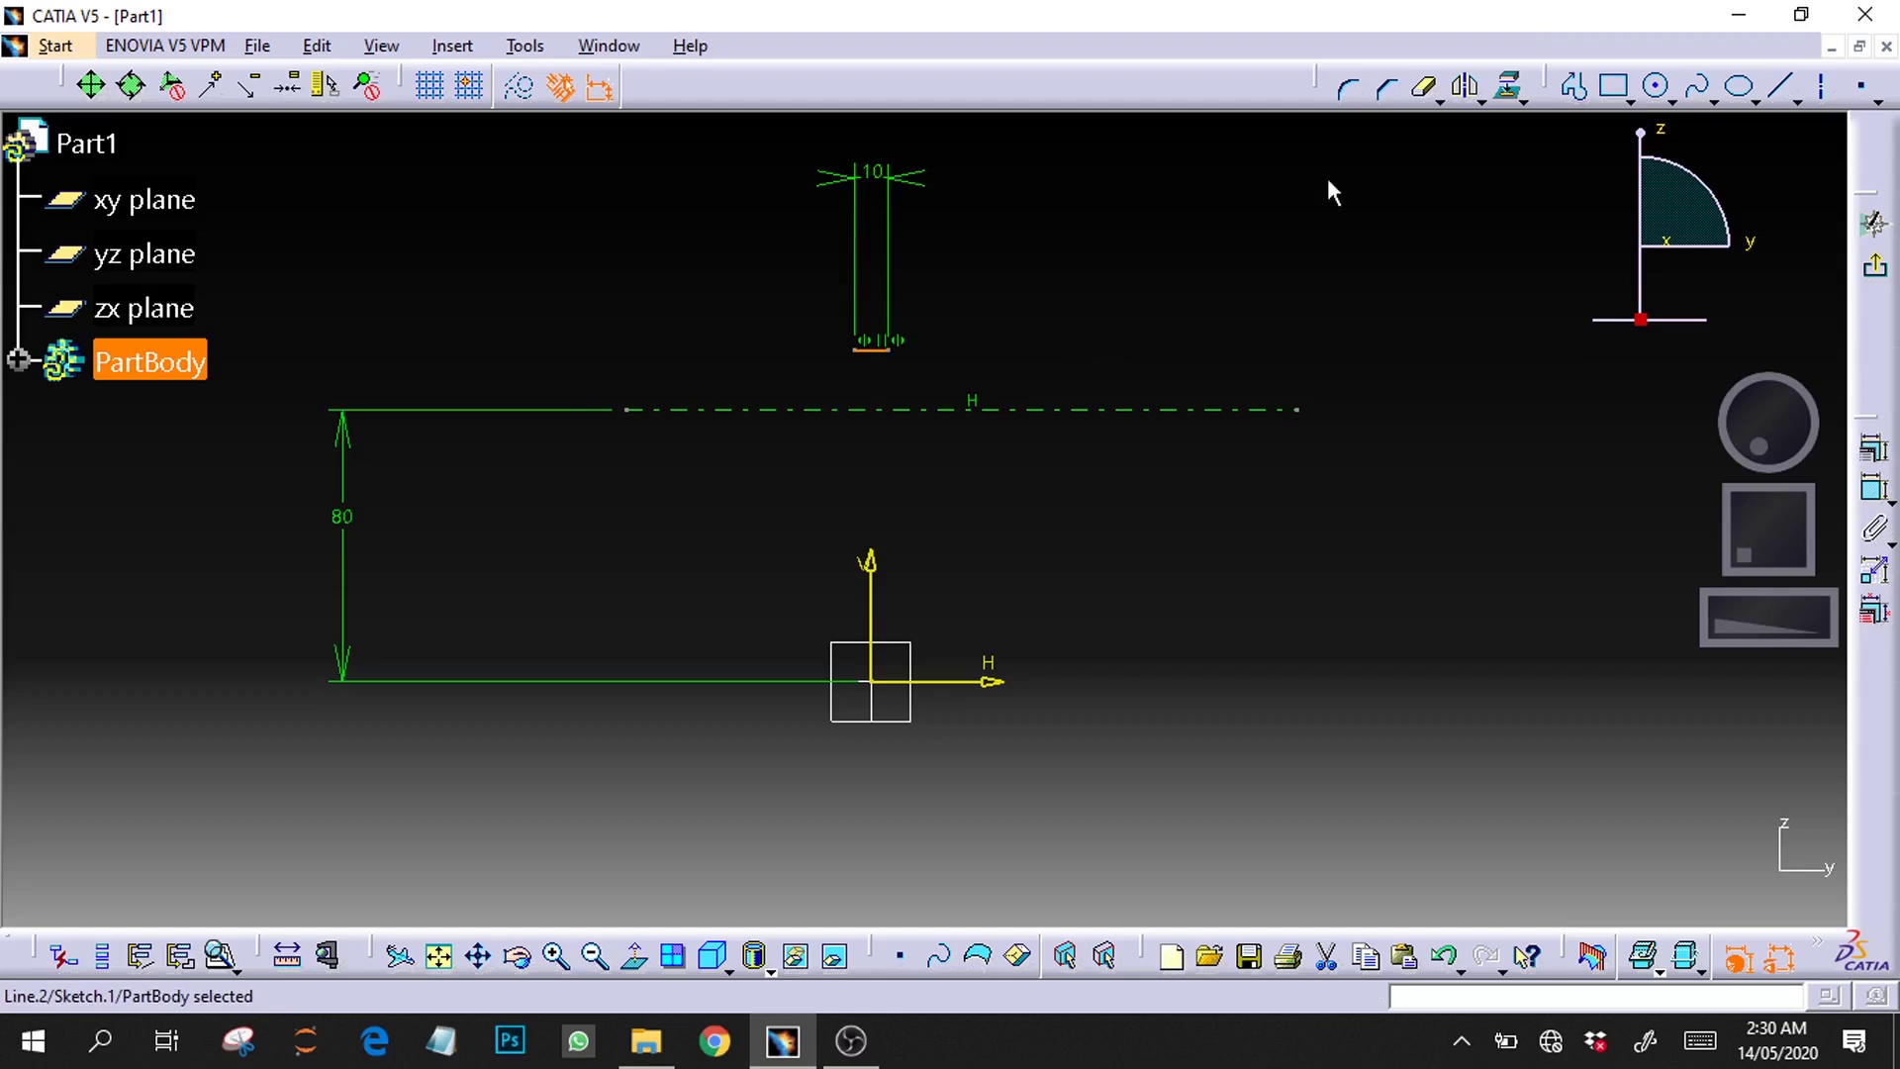
{"action": "left_click", "coordinate": [1874, 479]}
{"action": "left_click", "coordinate": [772, 408]}
{"action": "left_click", "coordinate": [346, 278]}
{"action": "double_click", "coordinate": [357, 281]}
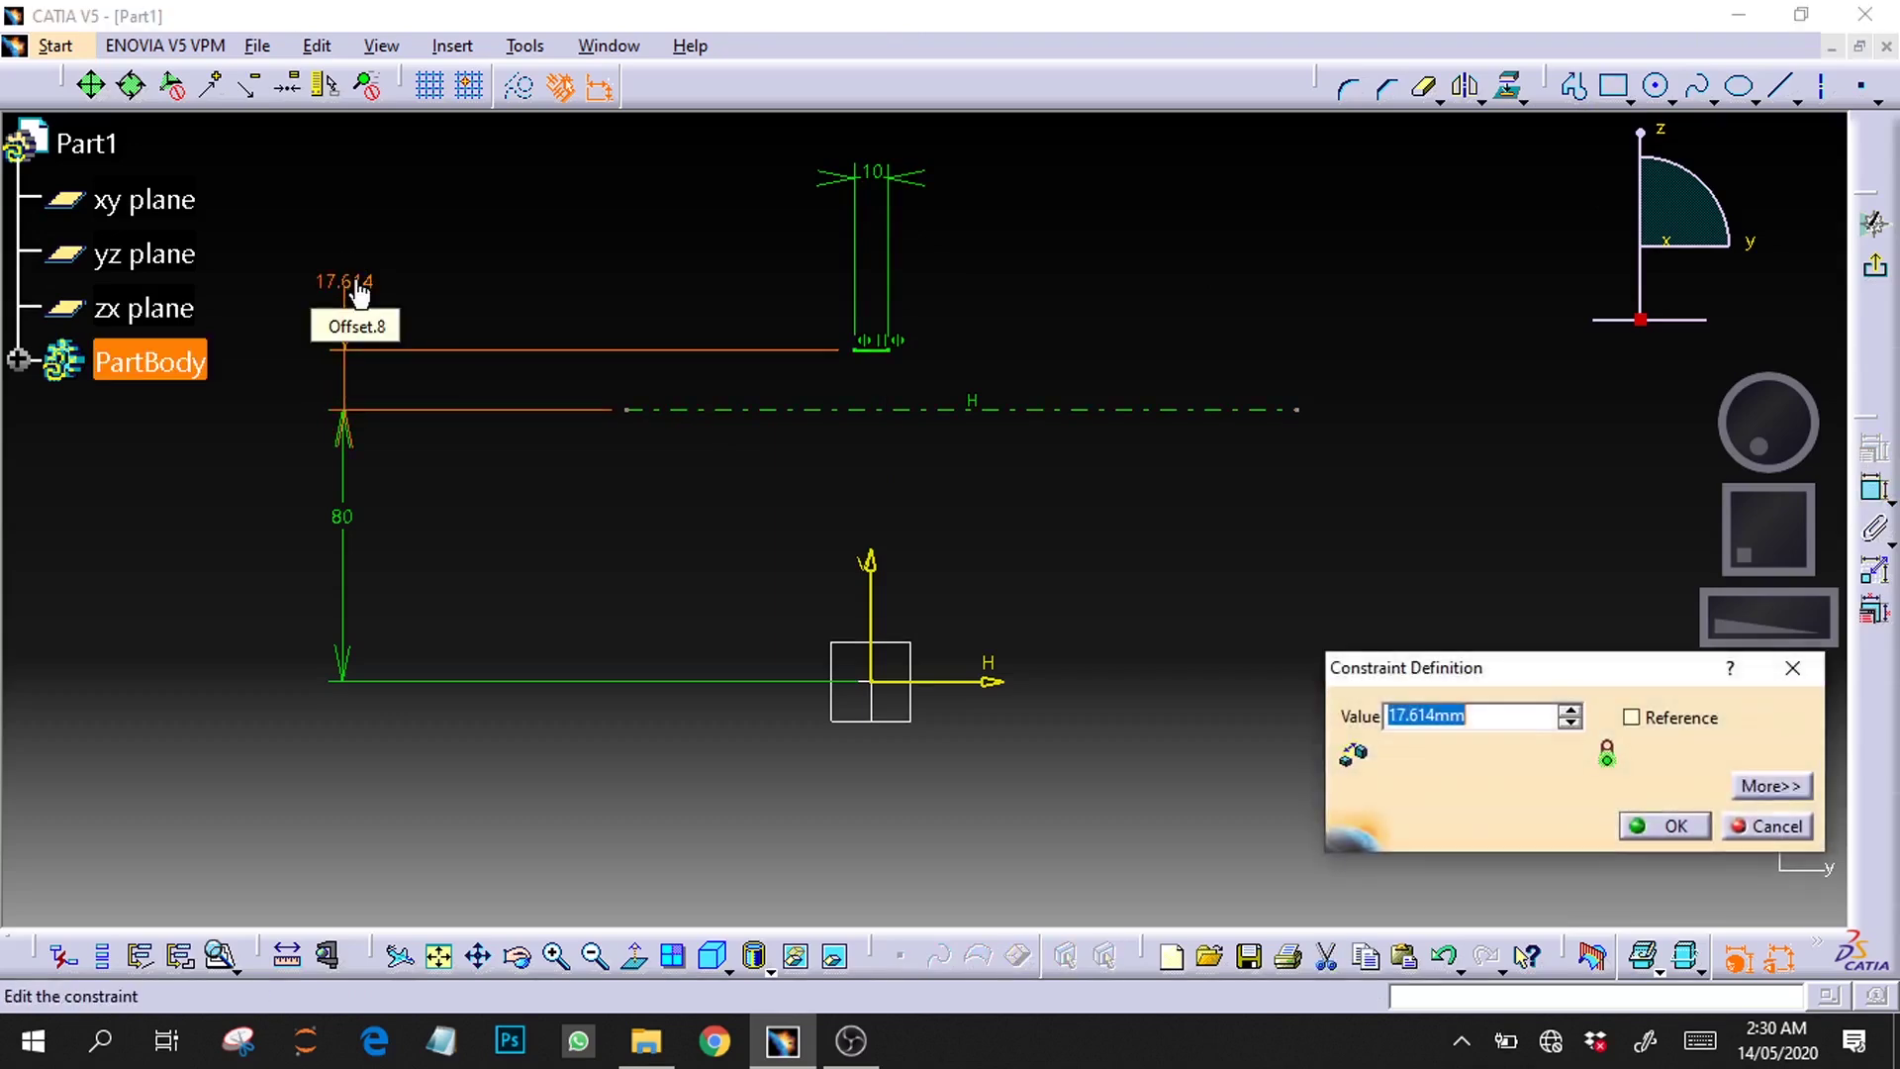
{"action": "type", "text": "2."}
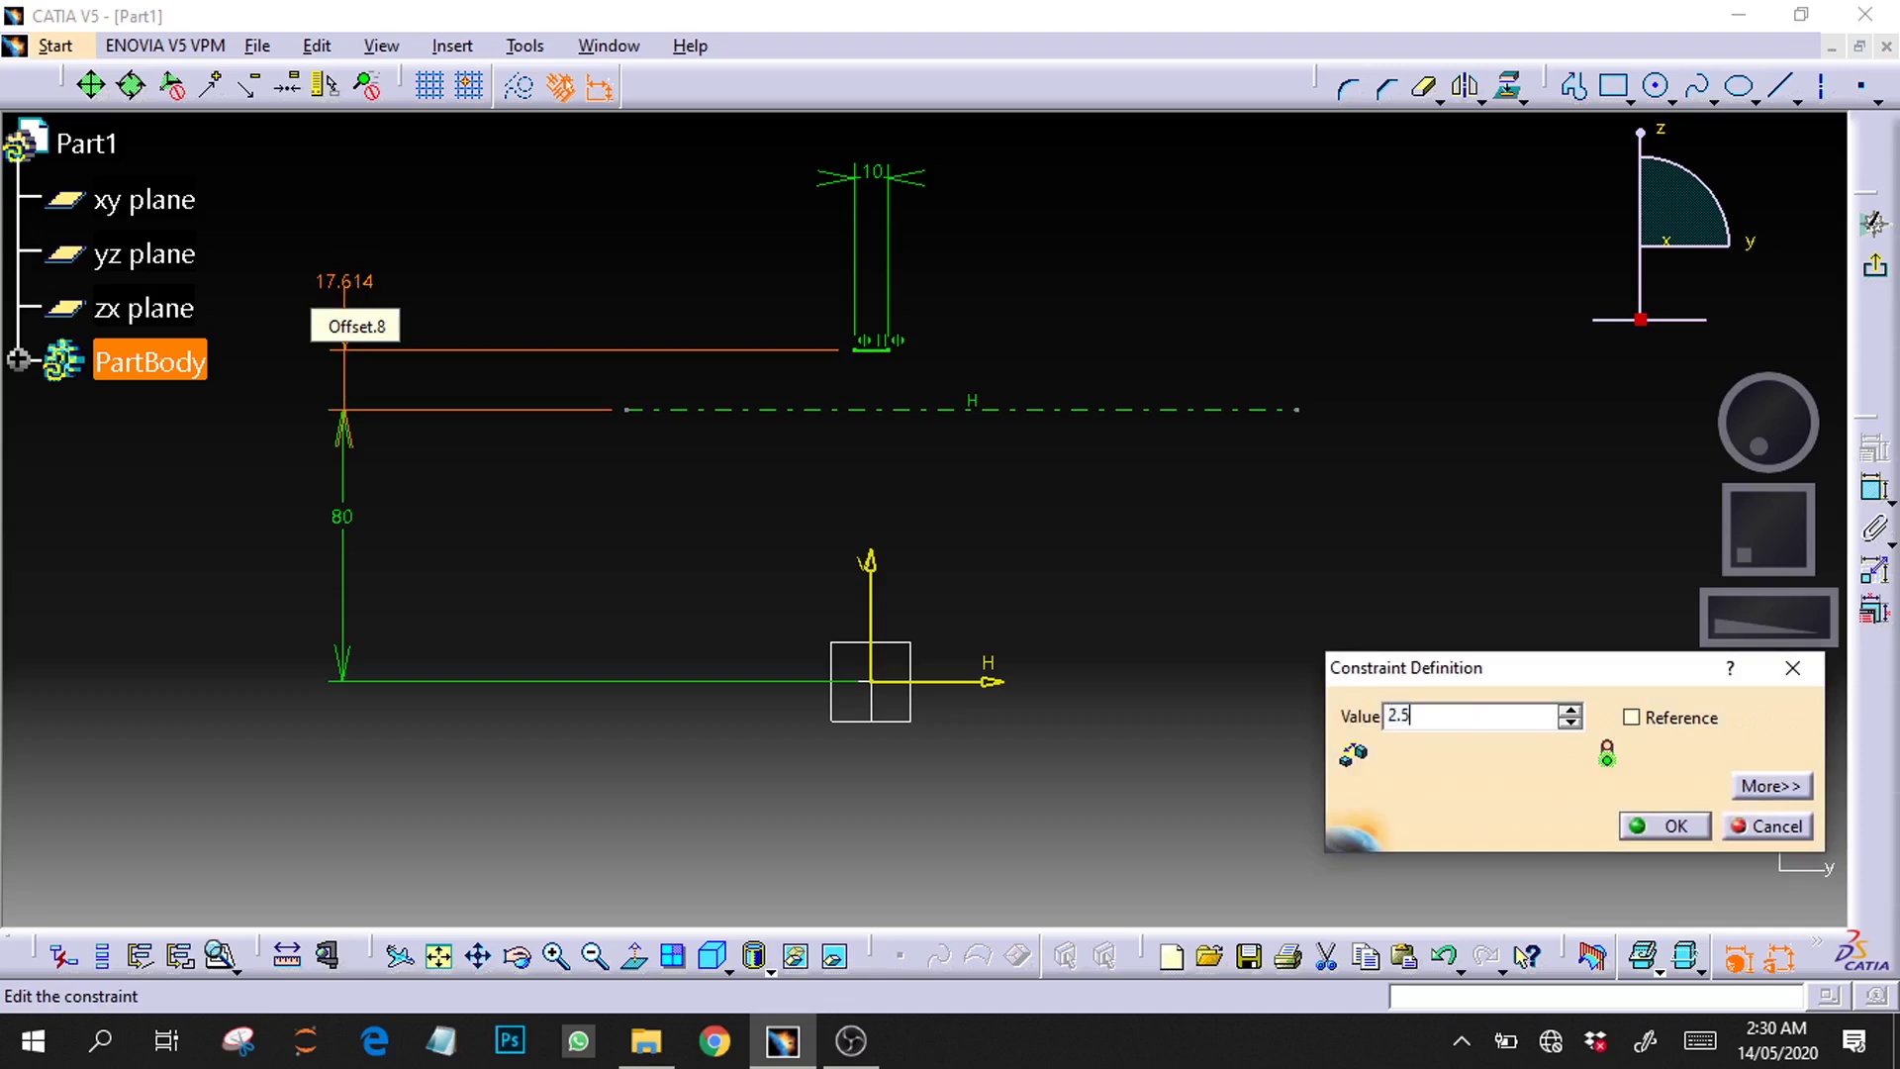
{"action": "type", "text": "5"}
{"action": "key", "text": "Return"}
Step: Draw a circle of 5 mm radius centred on the offset axis, slightly inside the 10 mm line's right end
{"action": "mouse_move", "coordinate": [1772, 624]}
{"action": "left_mouse_down"}
{"action": "mouse_move", "coordinate": [1787, 599]}
{"action": "mouse_move", "coordinate": [1738, 638]}
{"action": "mouse_move", "coordinate": [1825, 636]}
{"action": "left_mouse_up"}
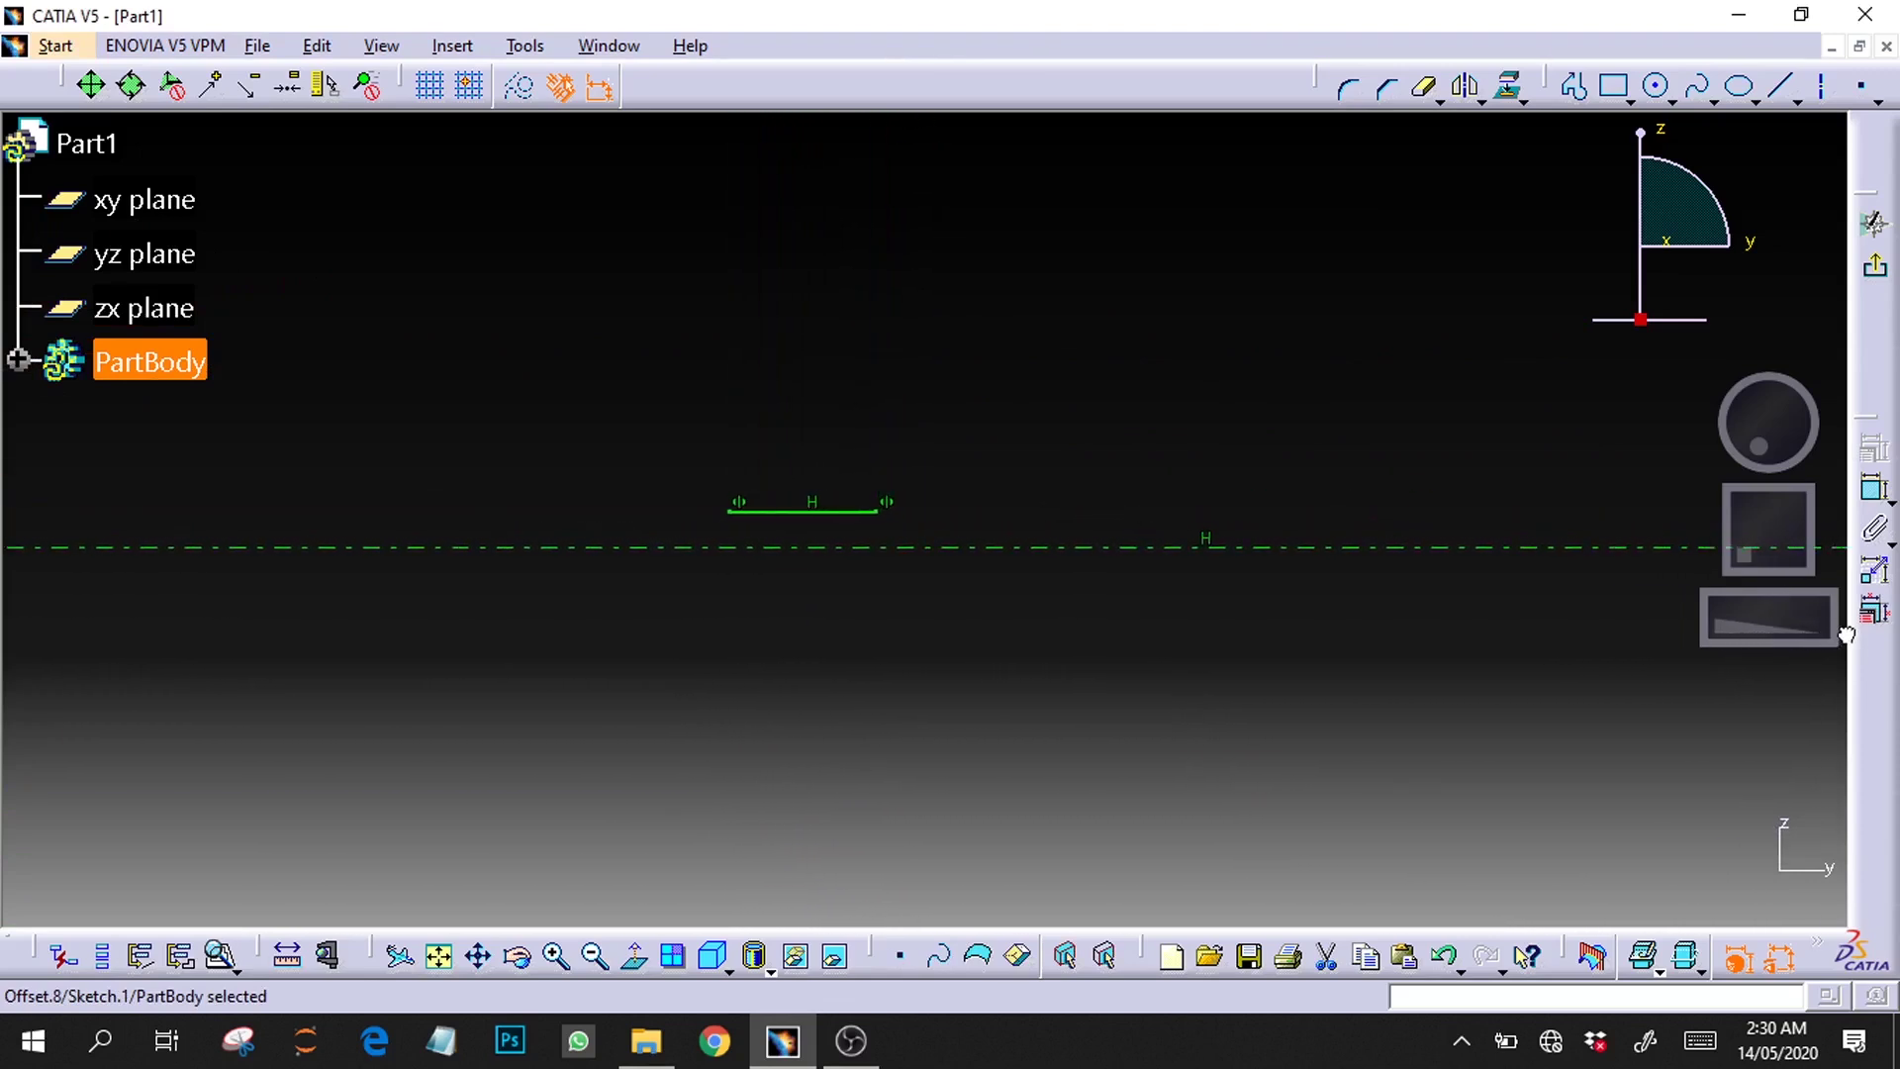
{"action": "left_click", "coordinate": [1660, 87]}
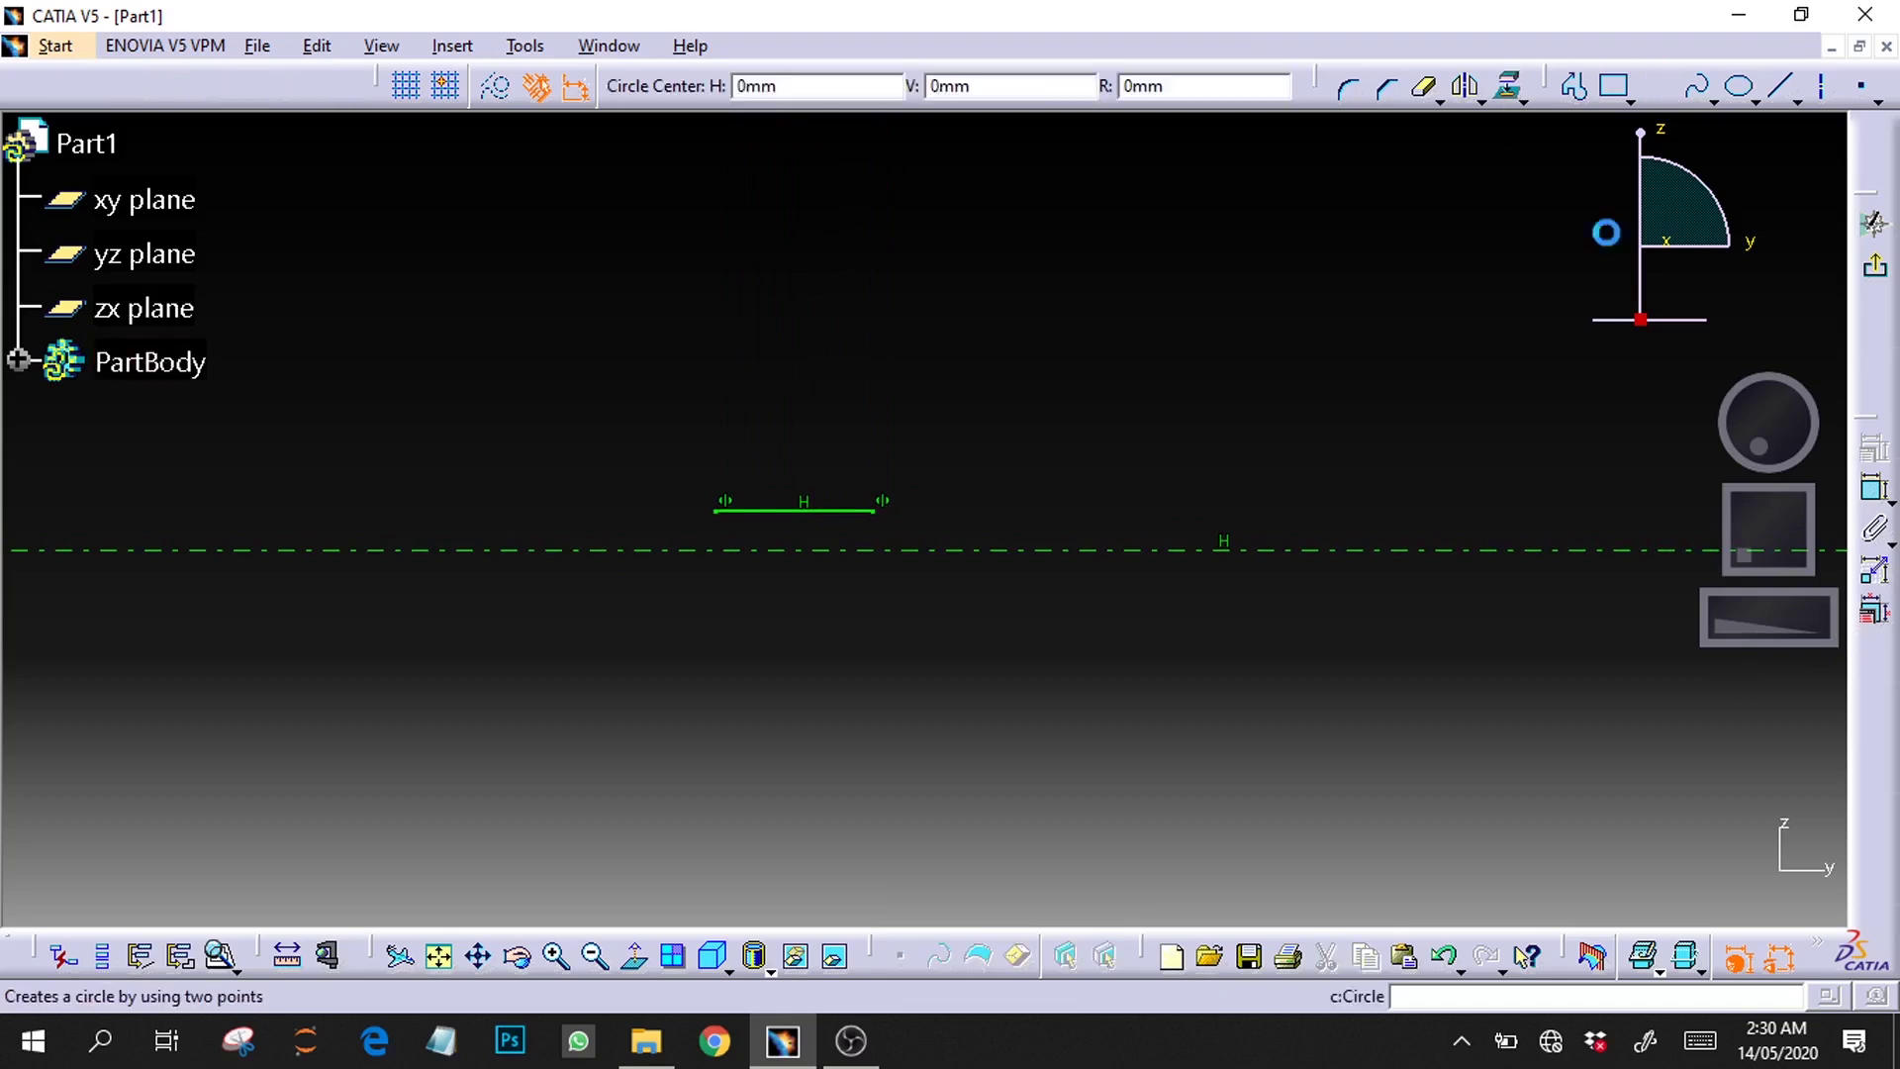
{"action": "left_click", "coordinate": [1189, 89]}
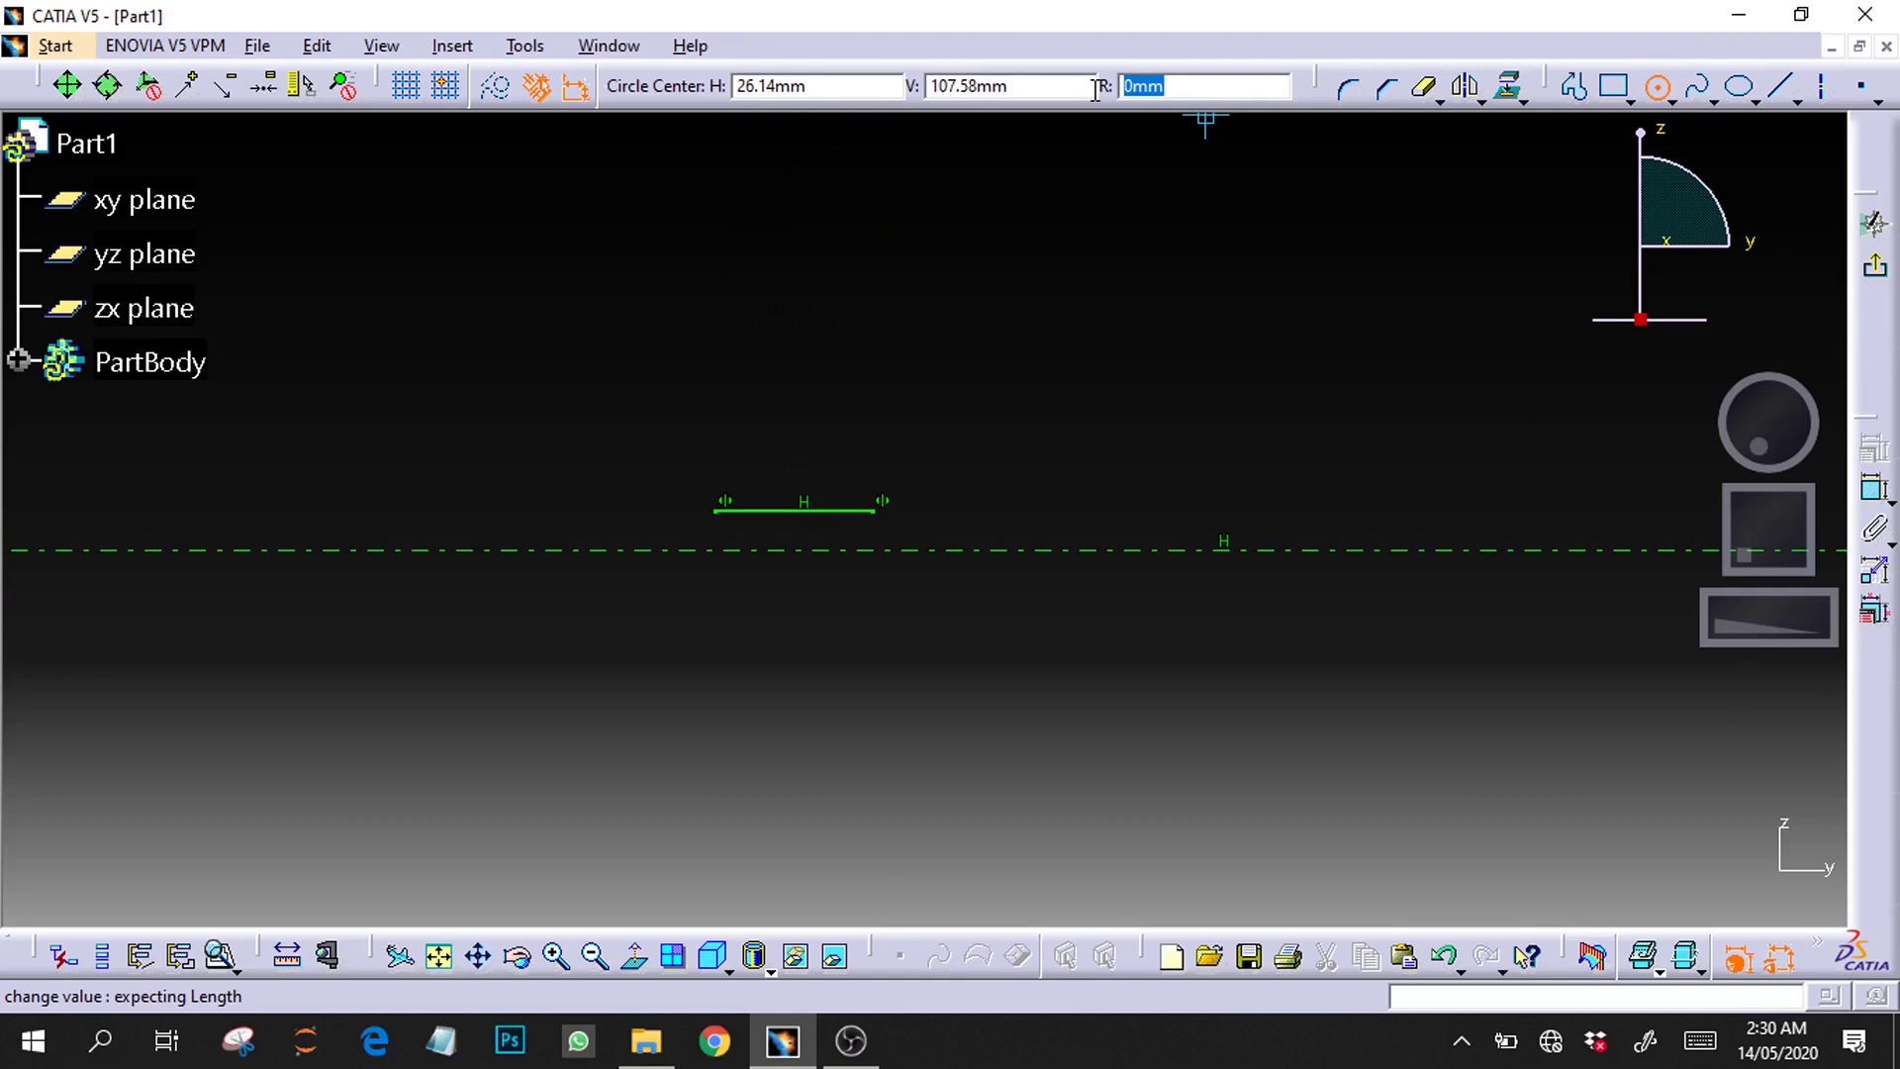
{"action": "type", "text": "3"}
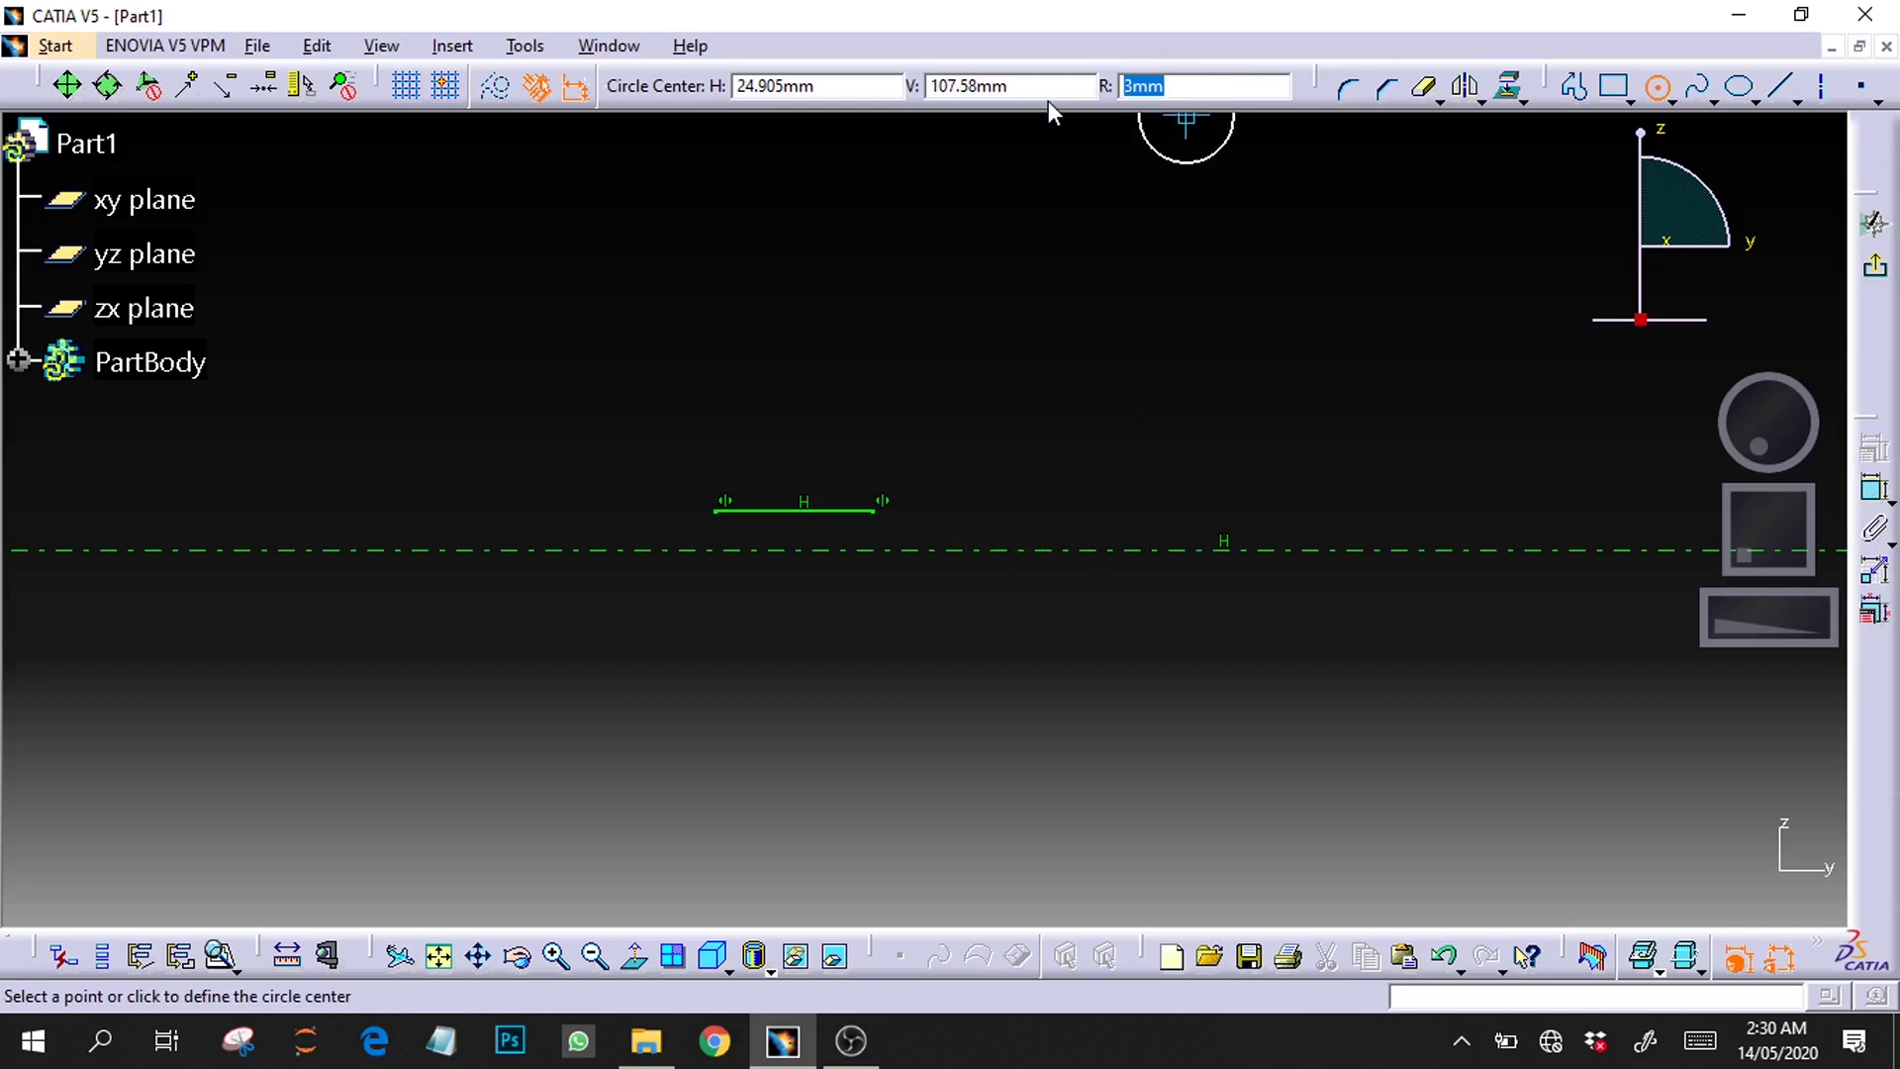
{"action": "type", "text": "5mm"}
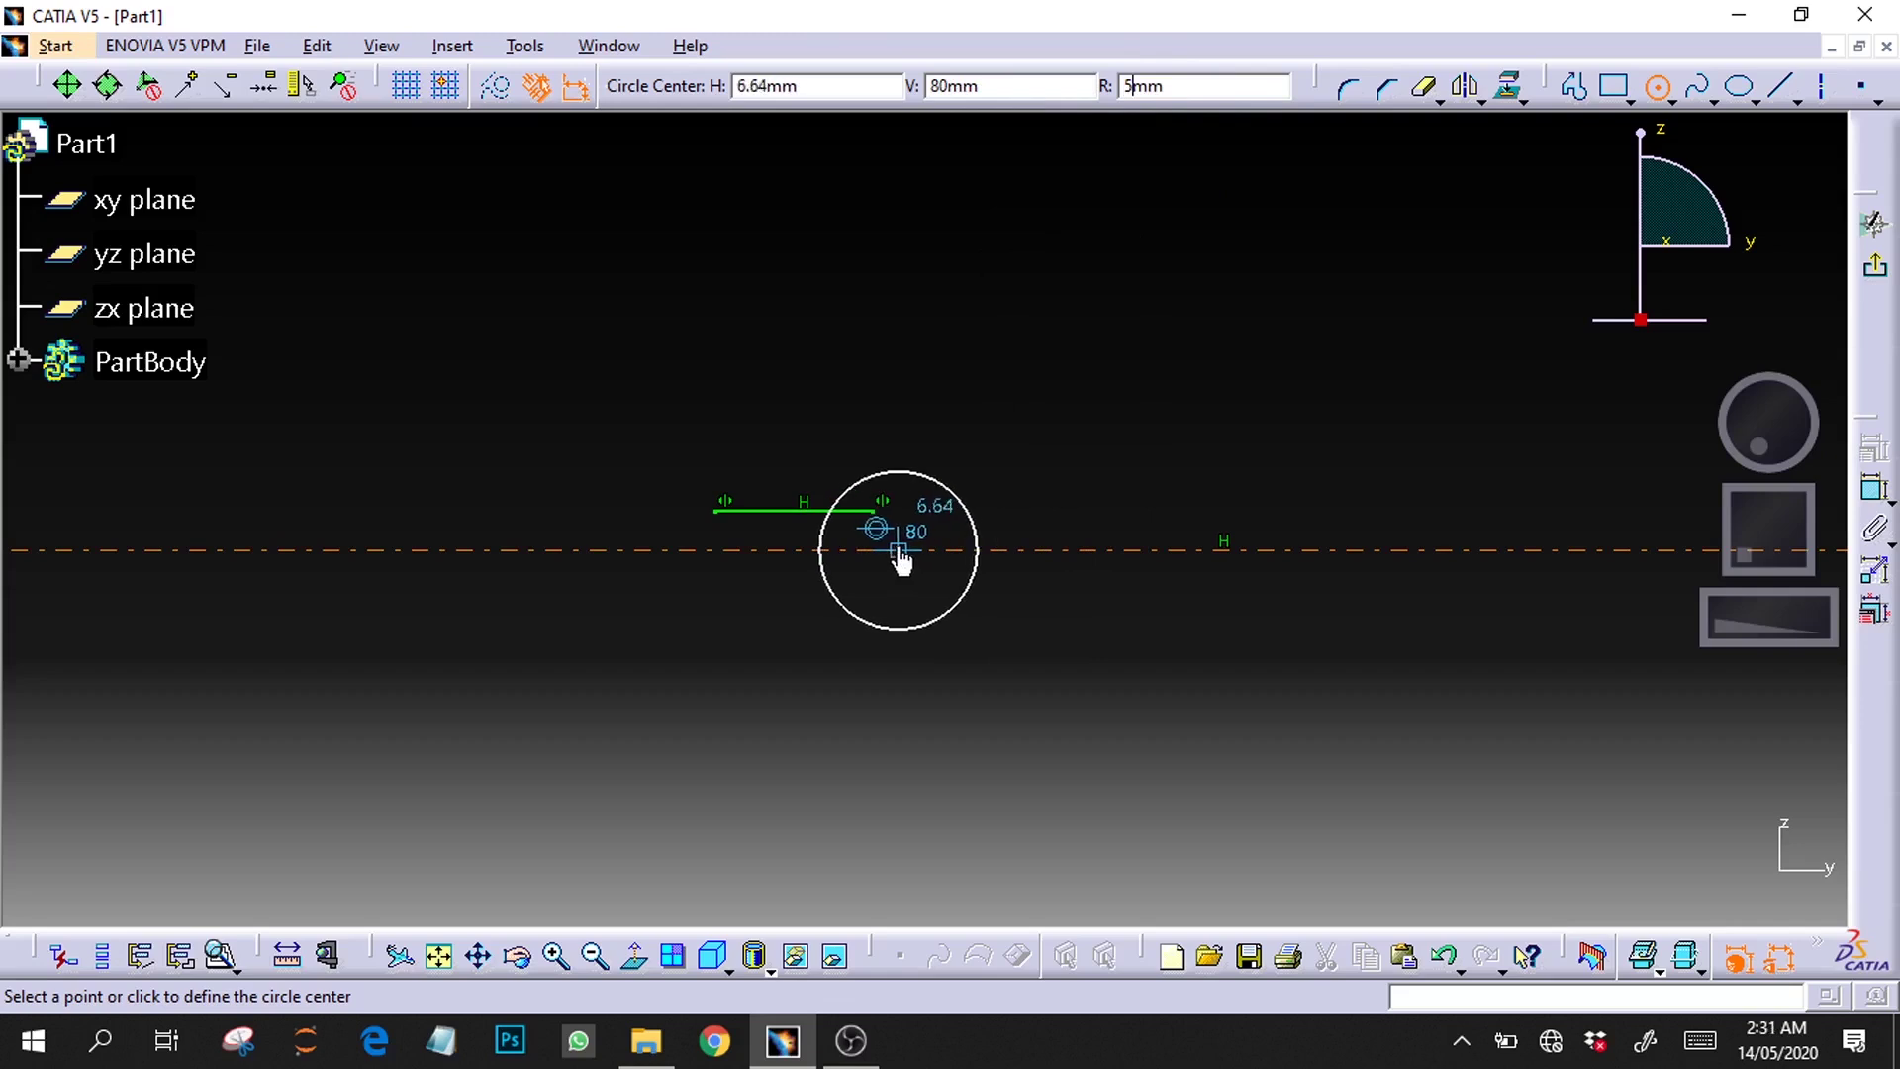
{"action": "left_click", "coordinate": [840, 552]}
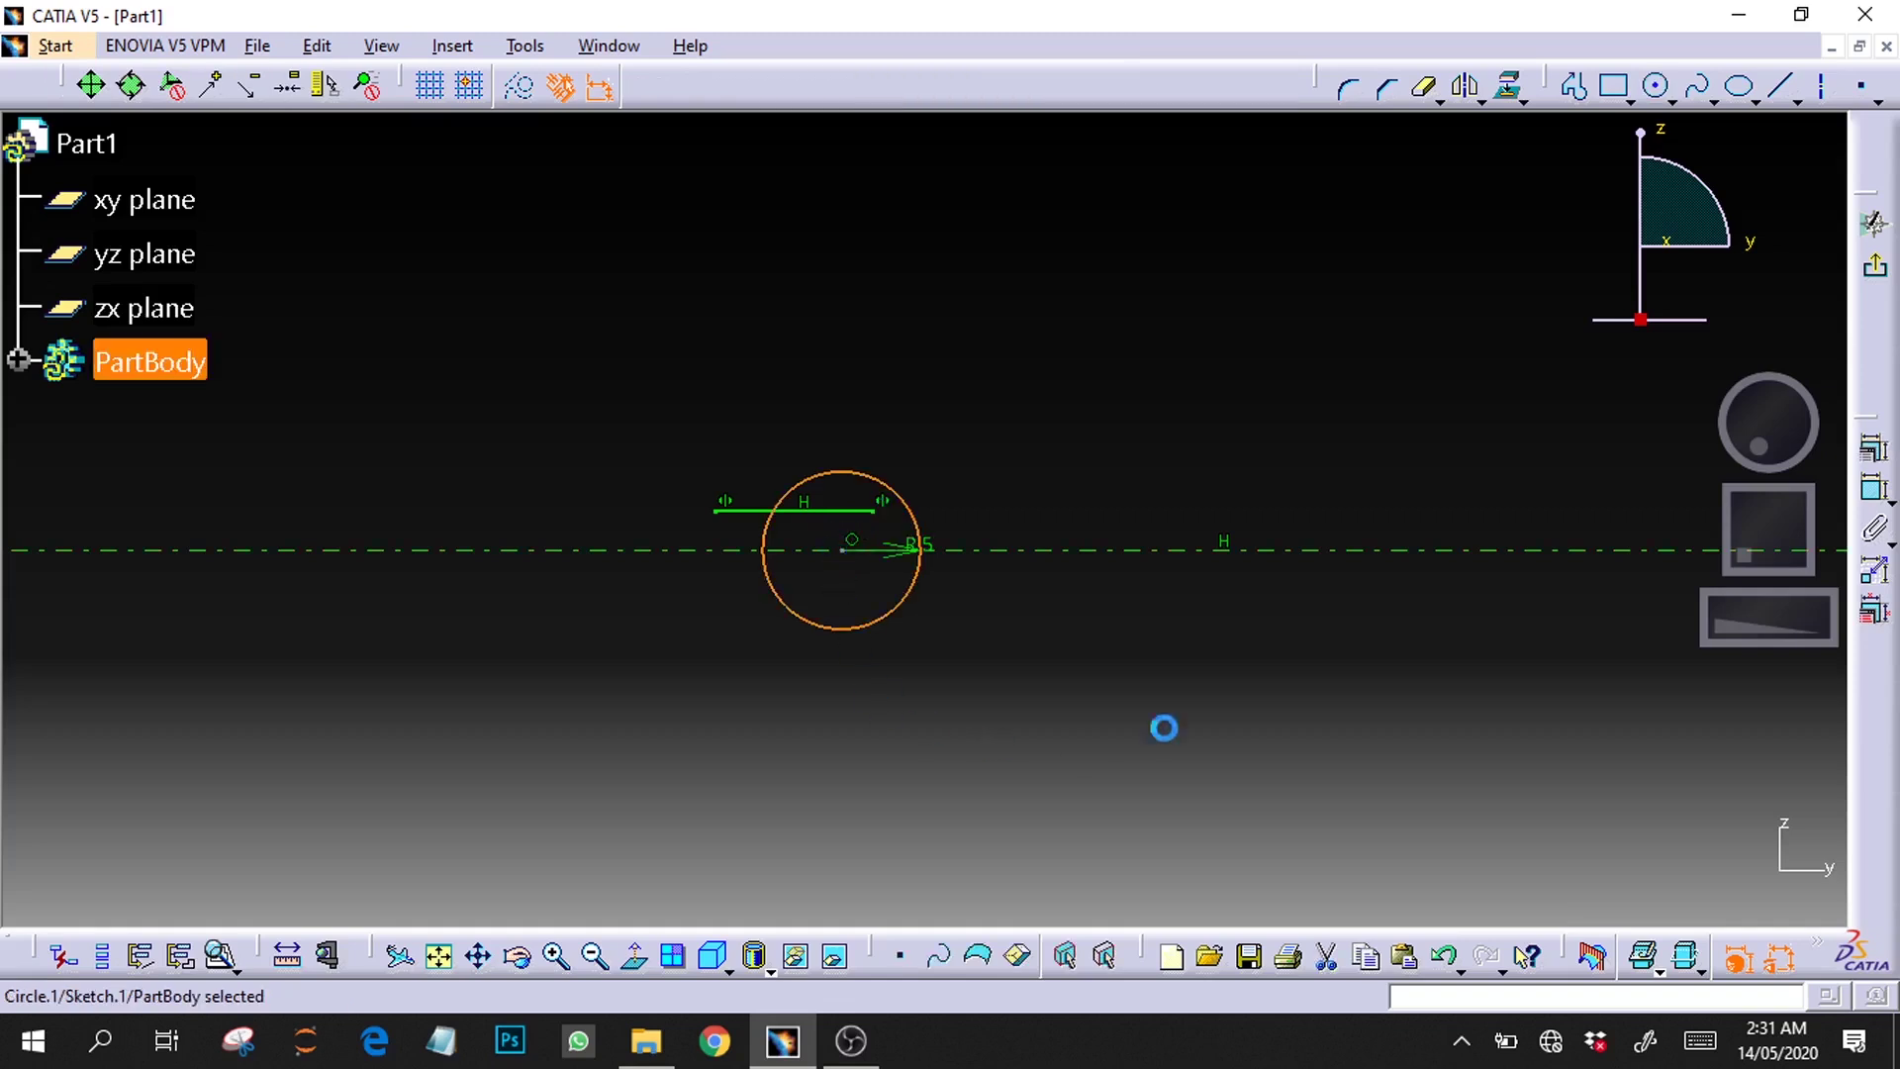
Step: Mirror the 5 mm radius circle about the vertical axis
{"action": "left_click", "coordinate": [1740, 648]}
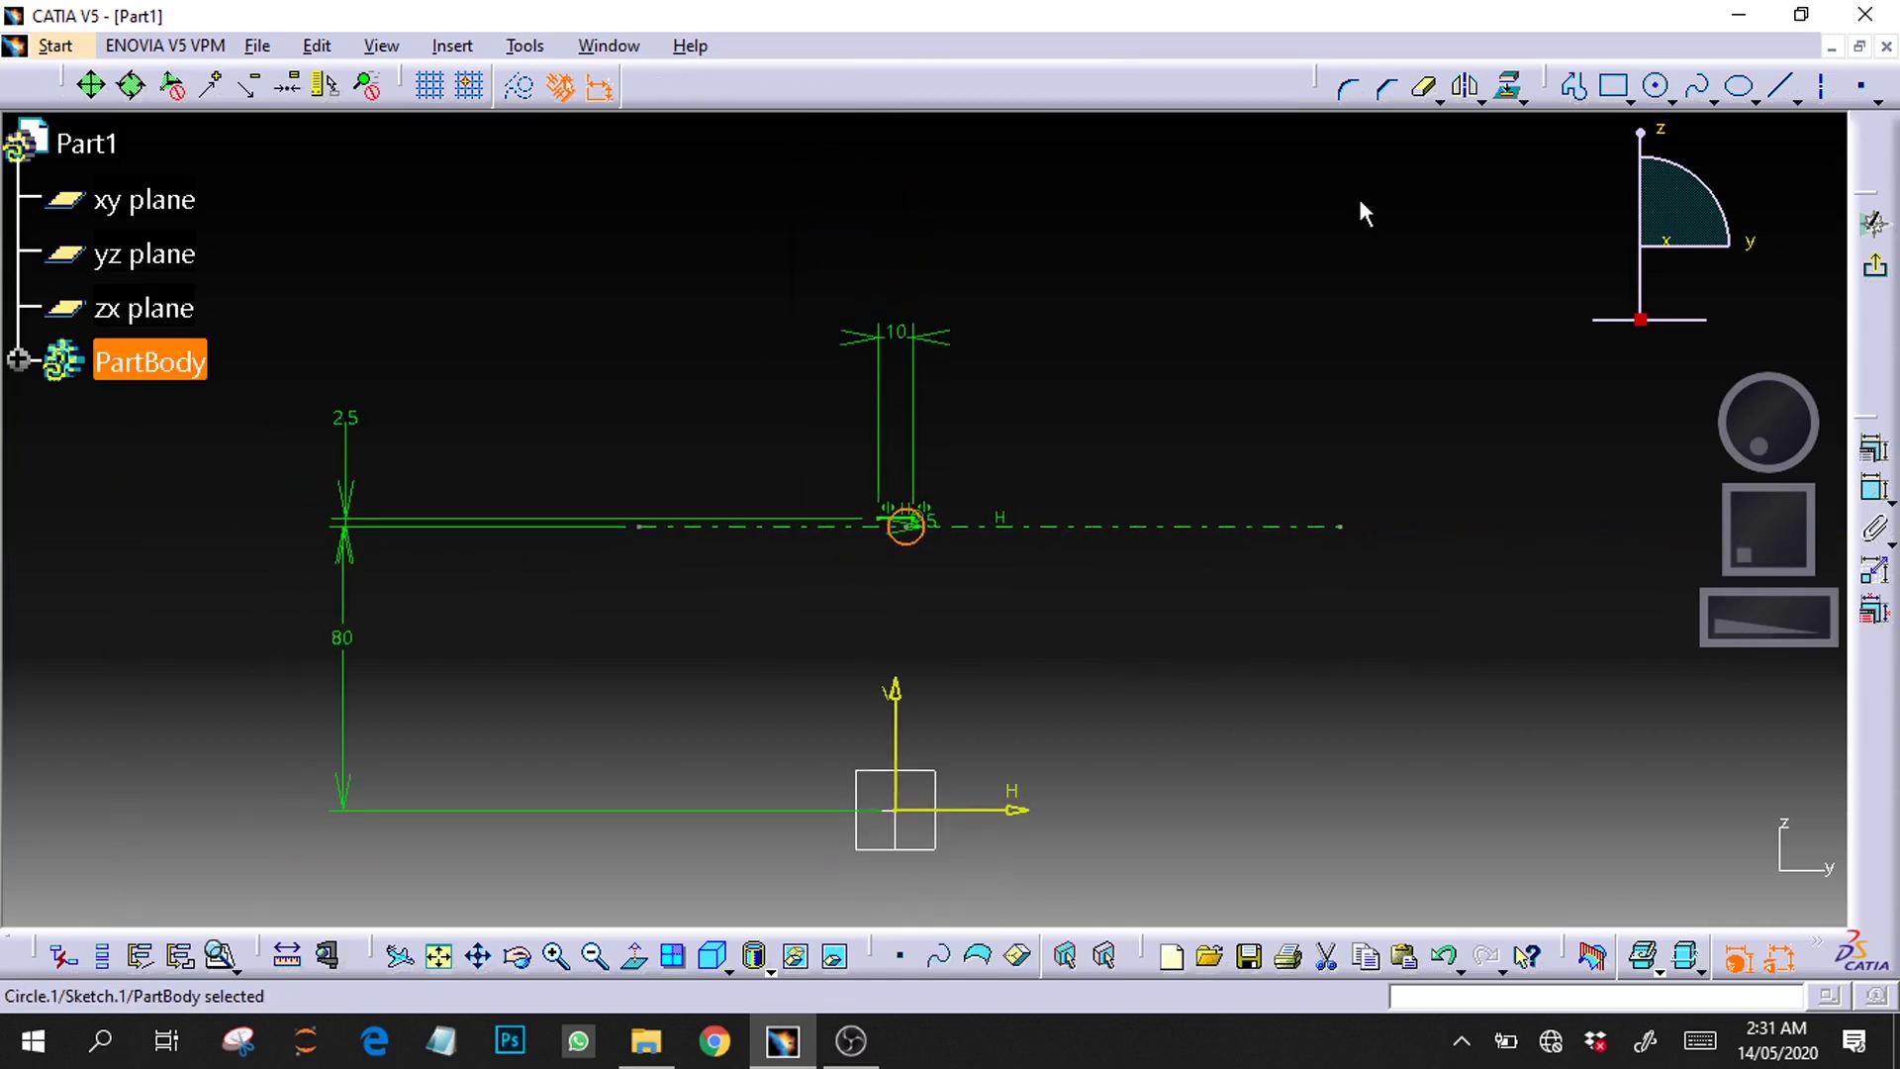
{"action": "left_click", "coordinate": [1464, 89]}
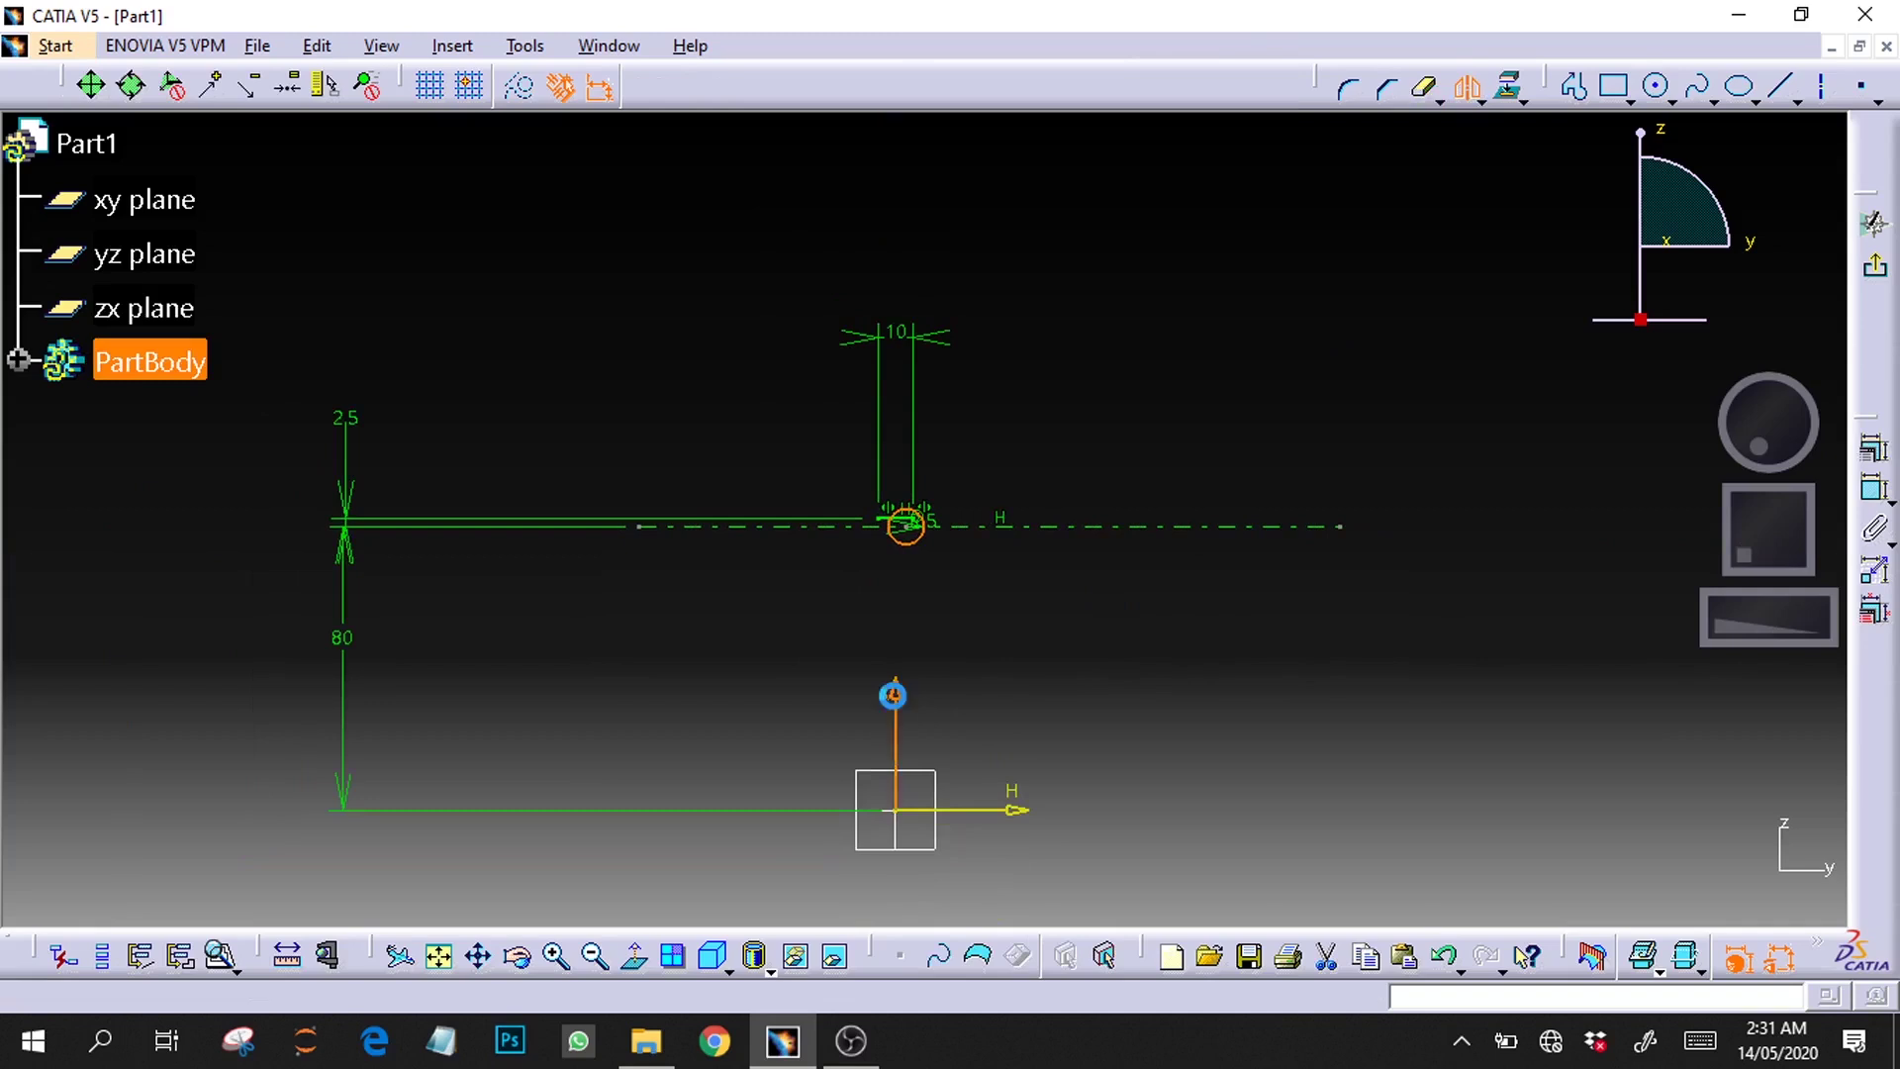
{"action": "left_click", "coordinate": [893, 693]}
{"action": "left_click", "coordinate": [1722, 619]}
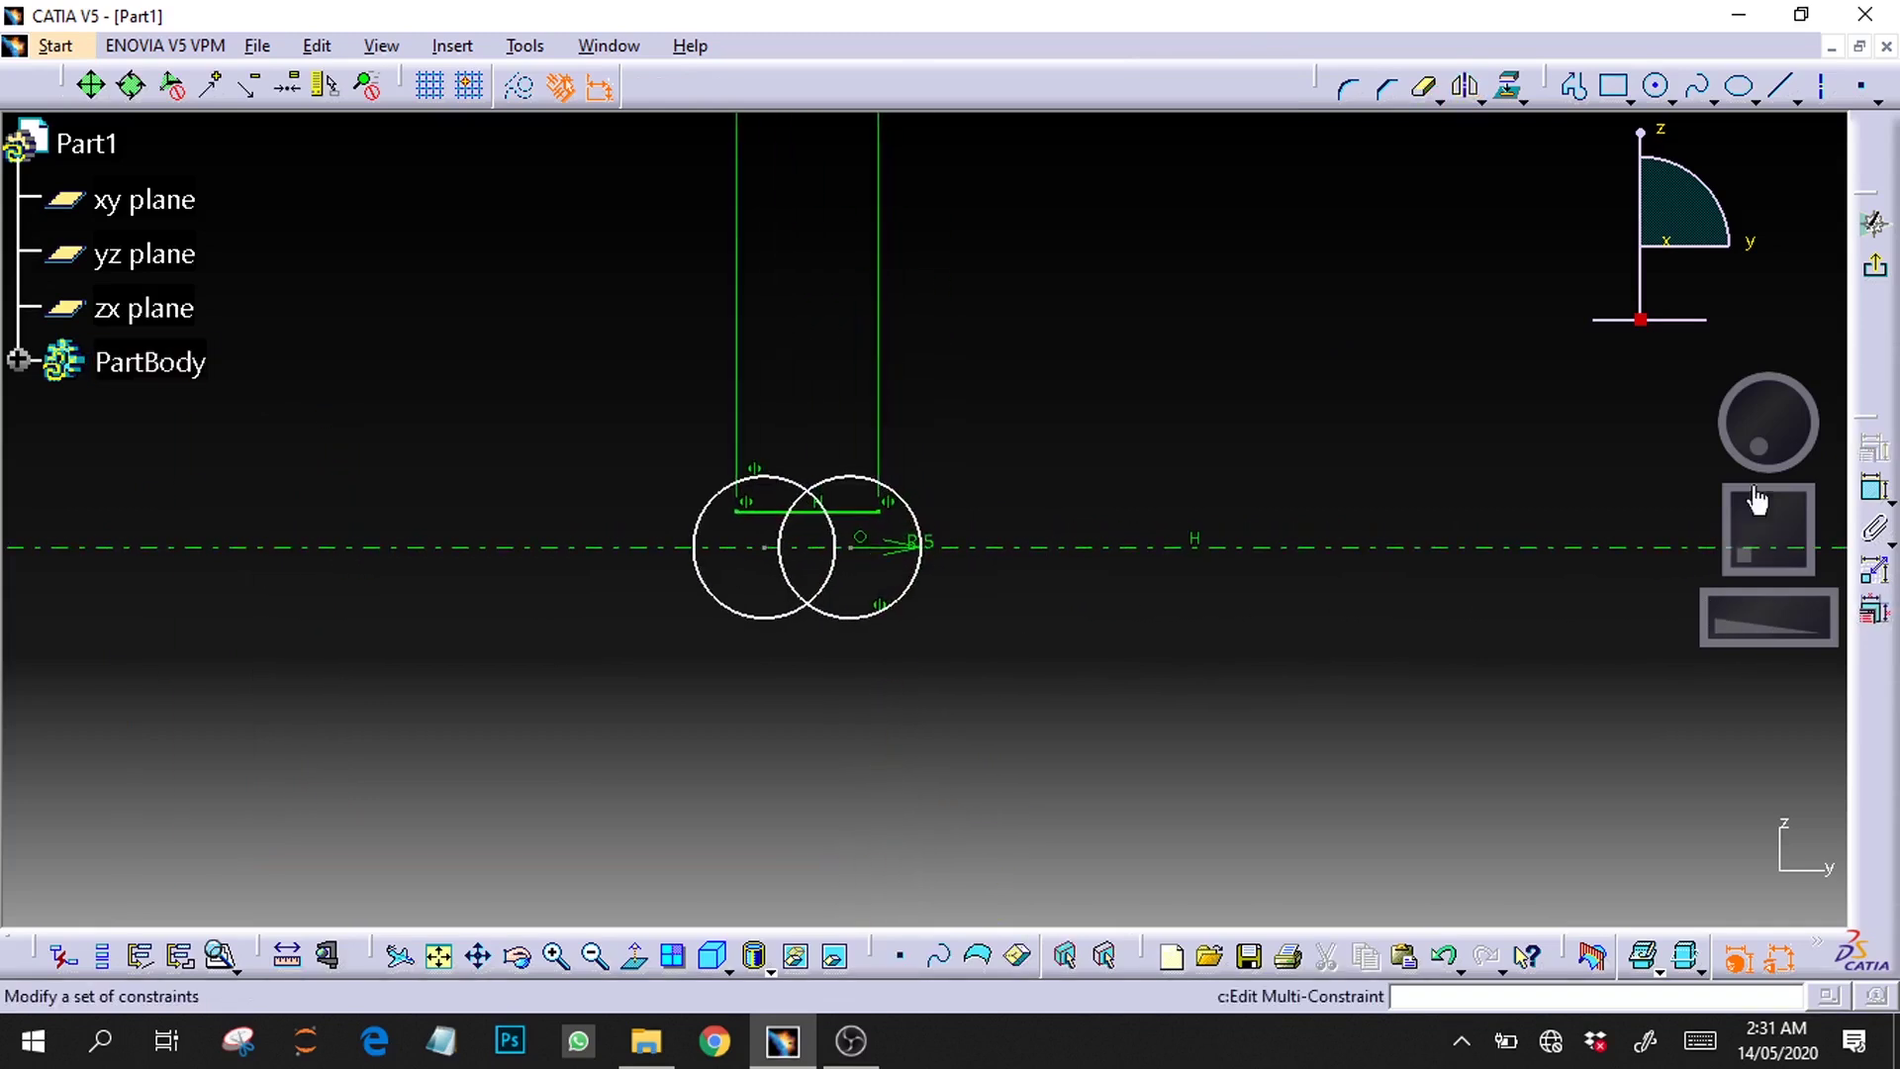
Step: Draw a vertical line upward from each end of the 10 mm line, extending above the circles
{"action": "left_click", "coordinate": [1789, 89]}
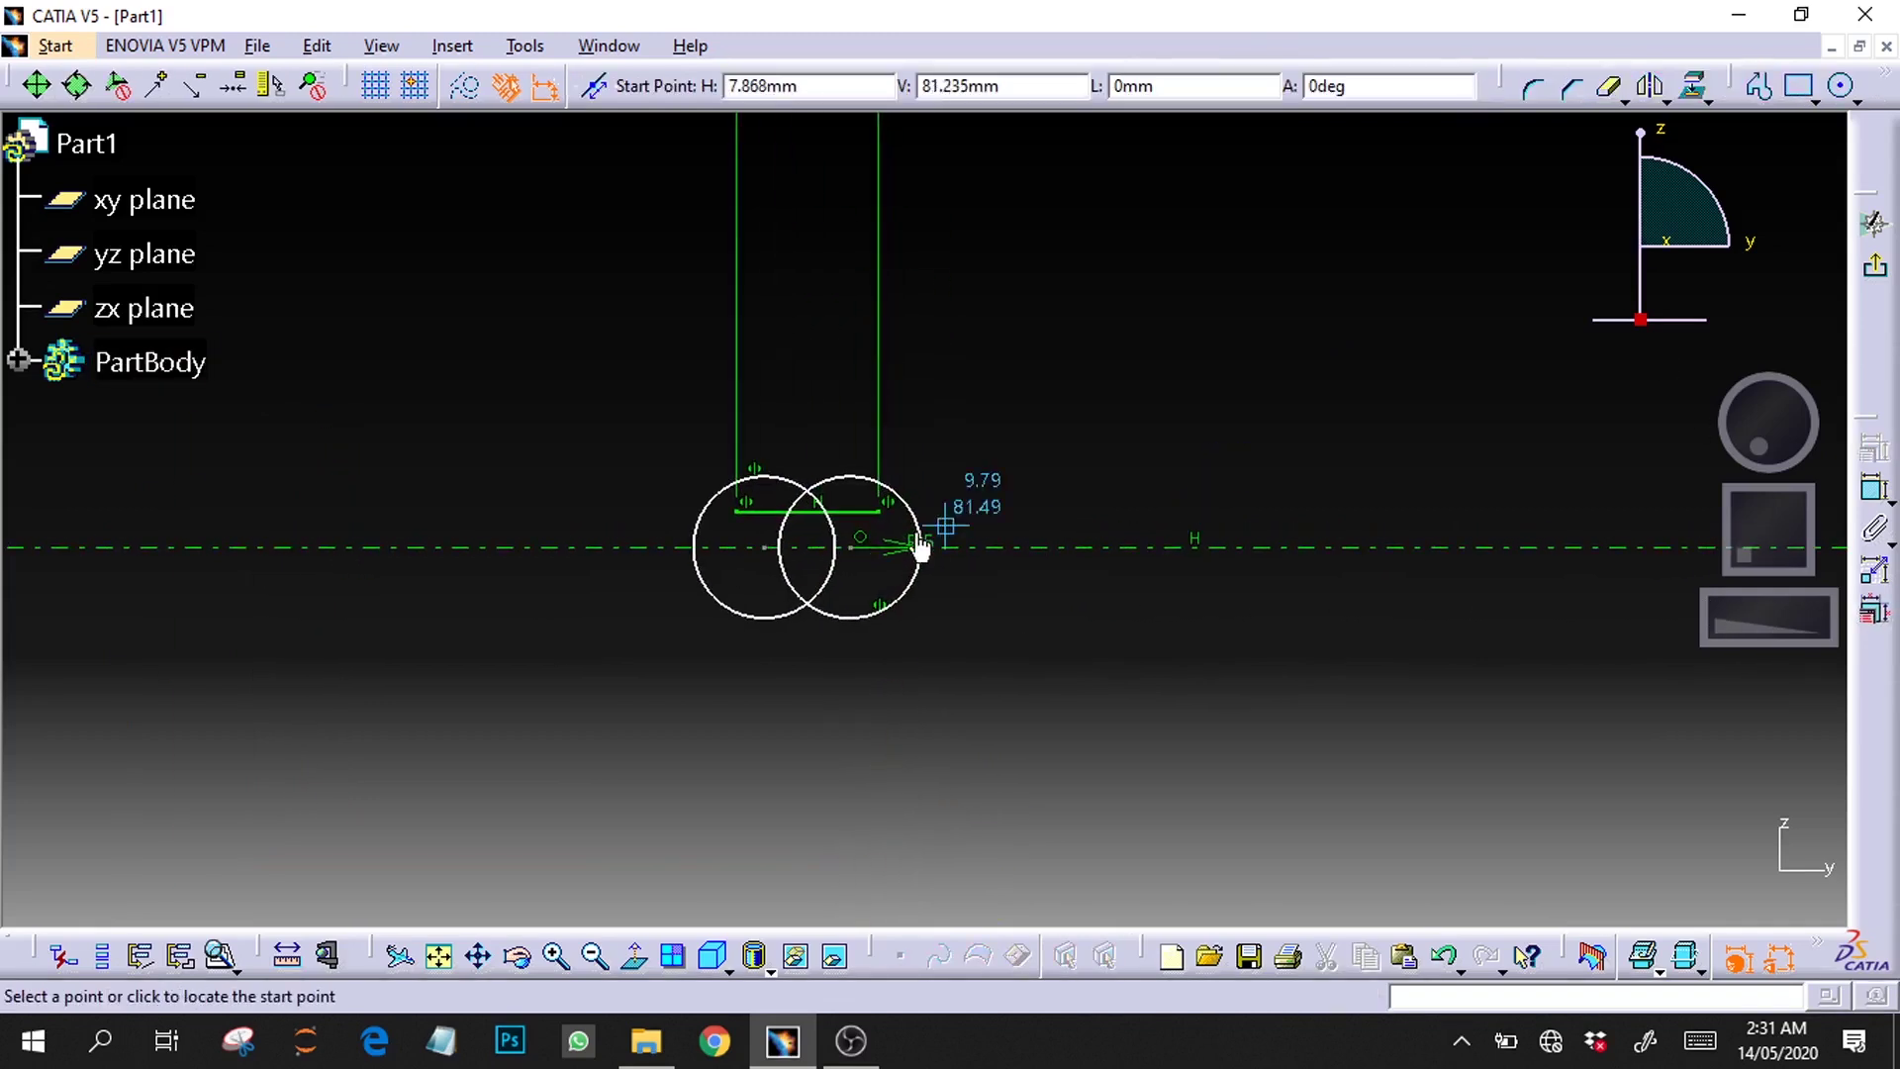
{"action": "left_click", "coordinate": [880, 513]}
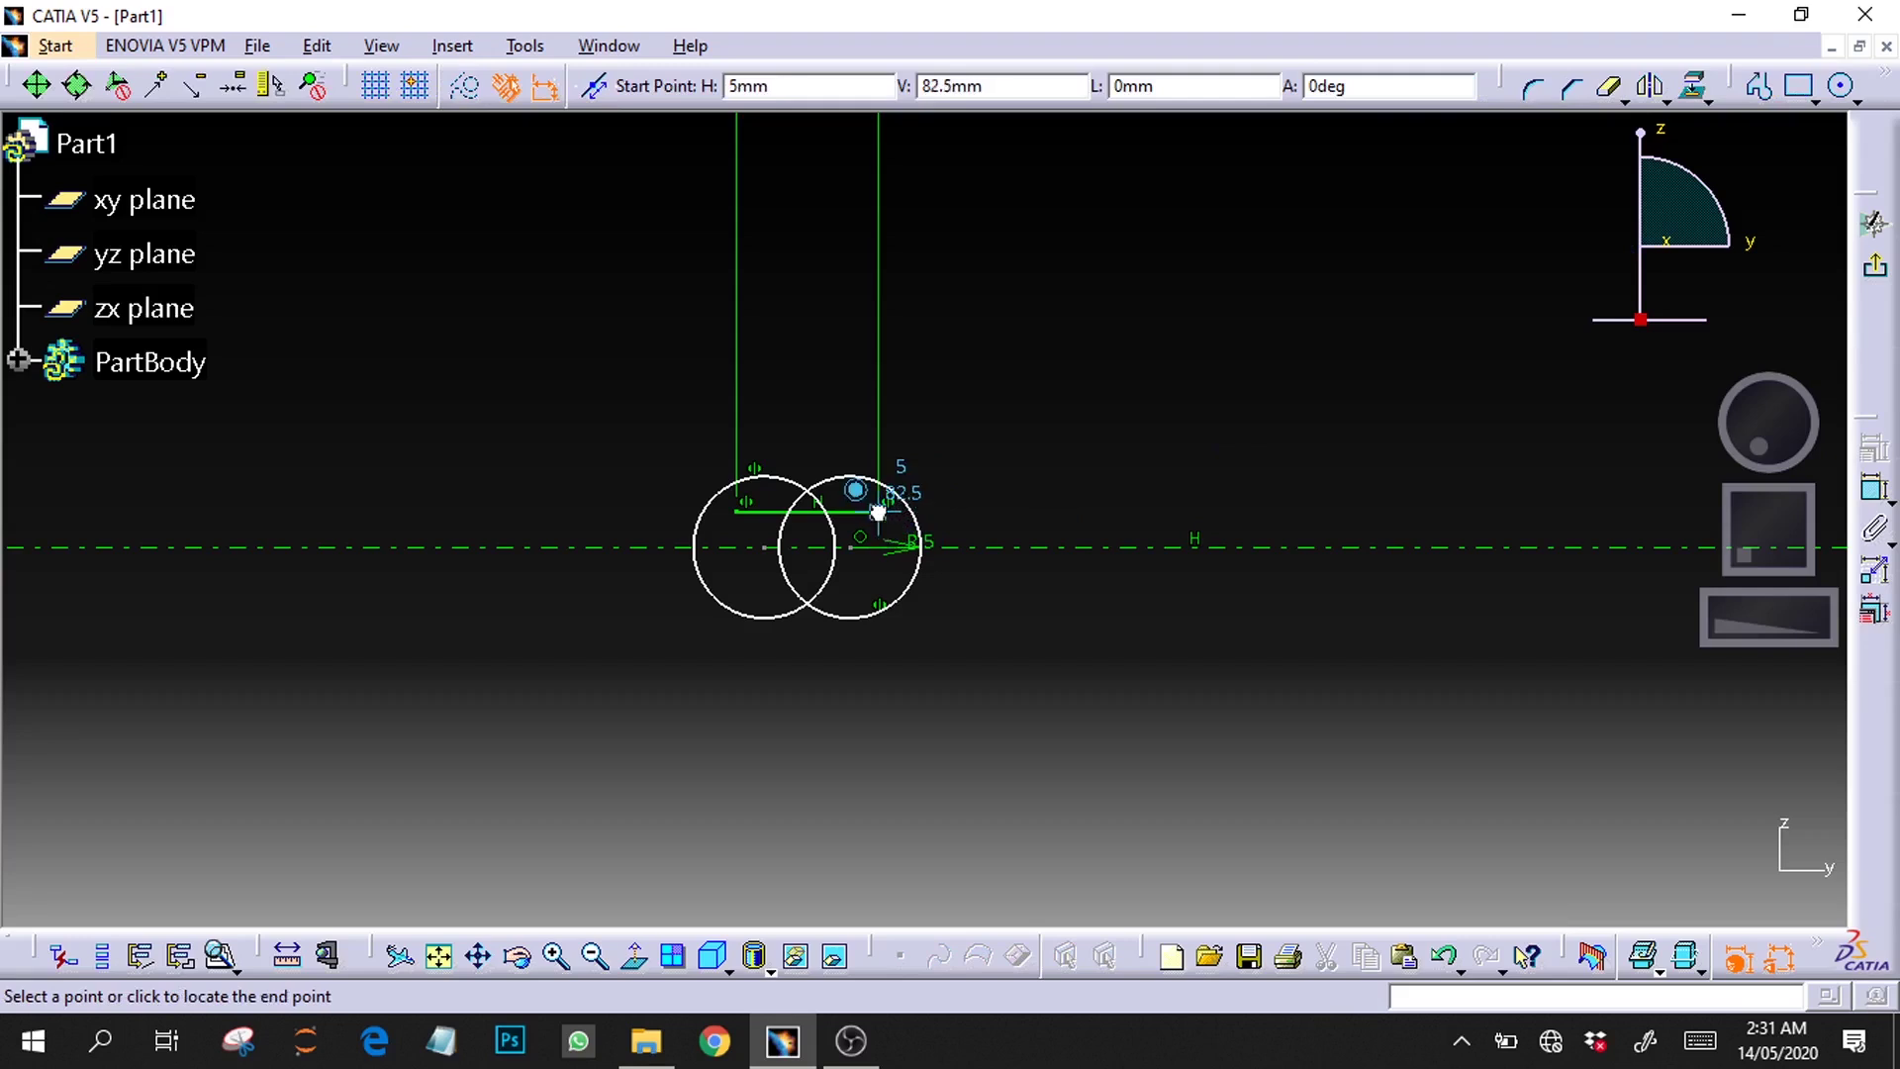
{"action": "left_click", "coordinate": [879, 412]}
{"action": "left_click", "coordinate": [1044, 393]}
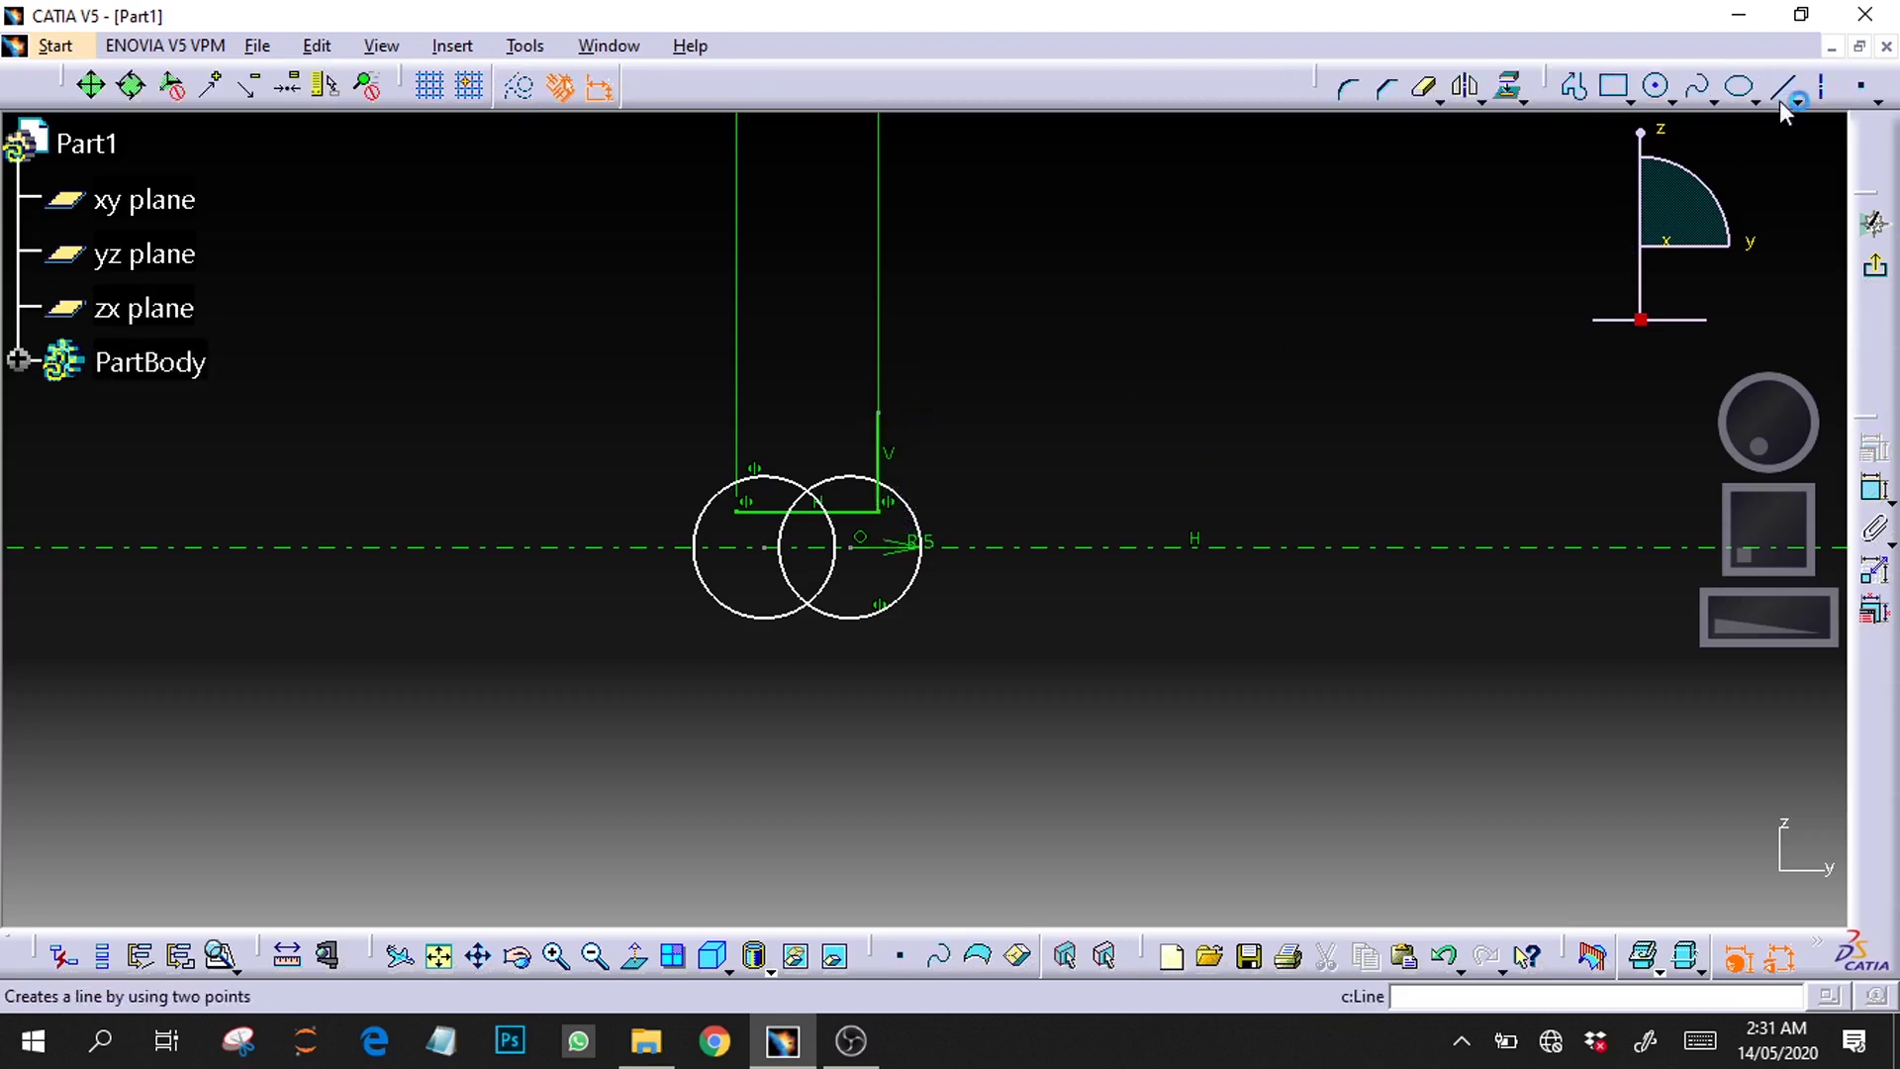
{"action": "left_click", "coordinate": [1779, 91]}
{"action": "left_click", "coordinate": [737, 512]}
{"action": "left_click", "coordinate": [737, 386]}
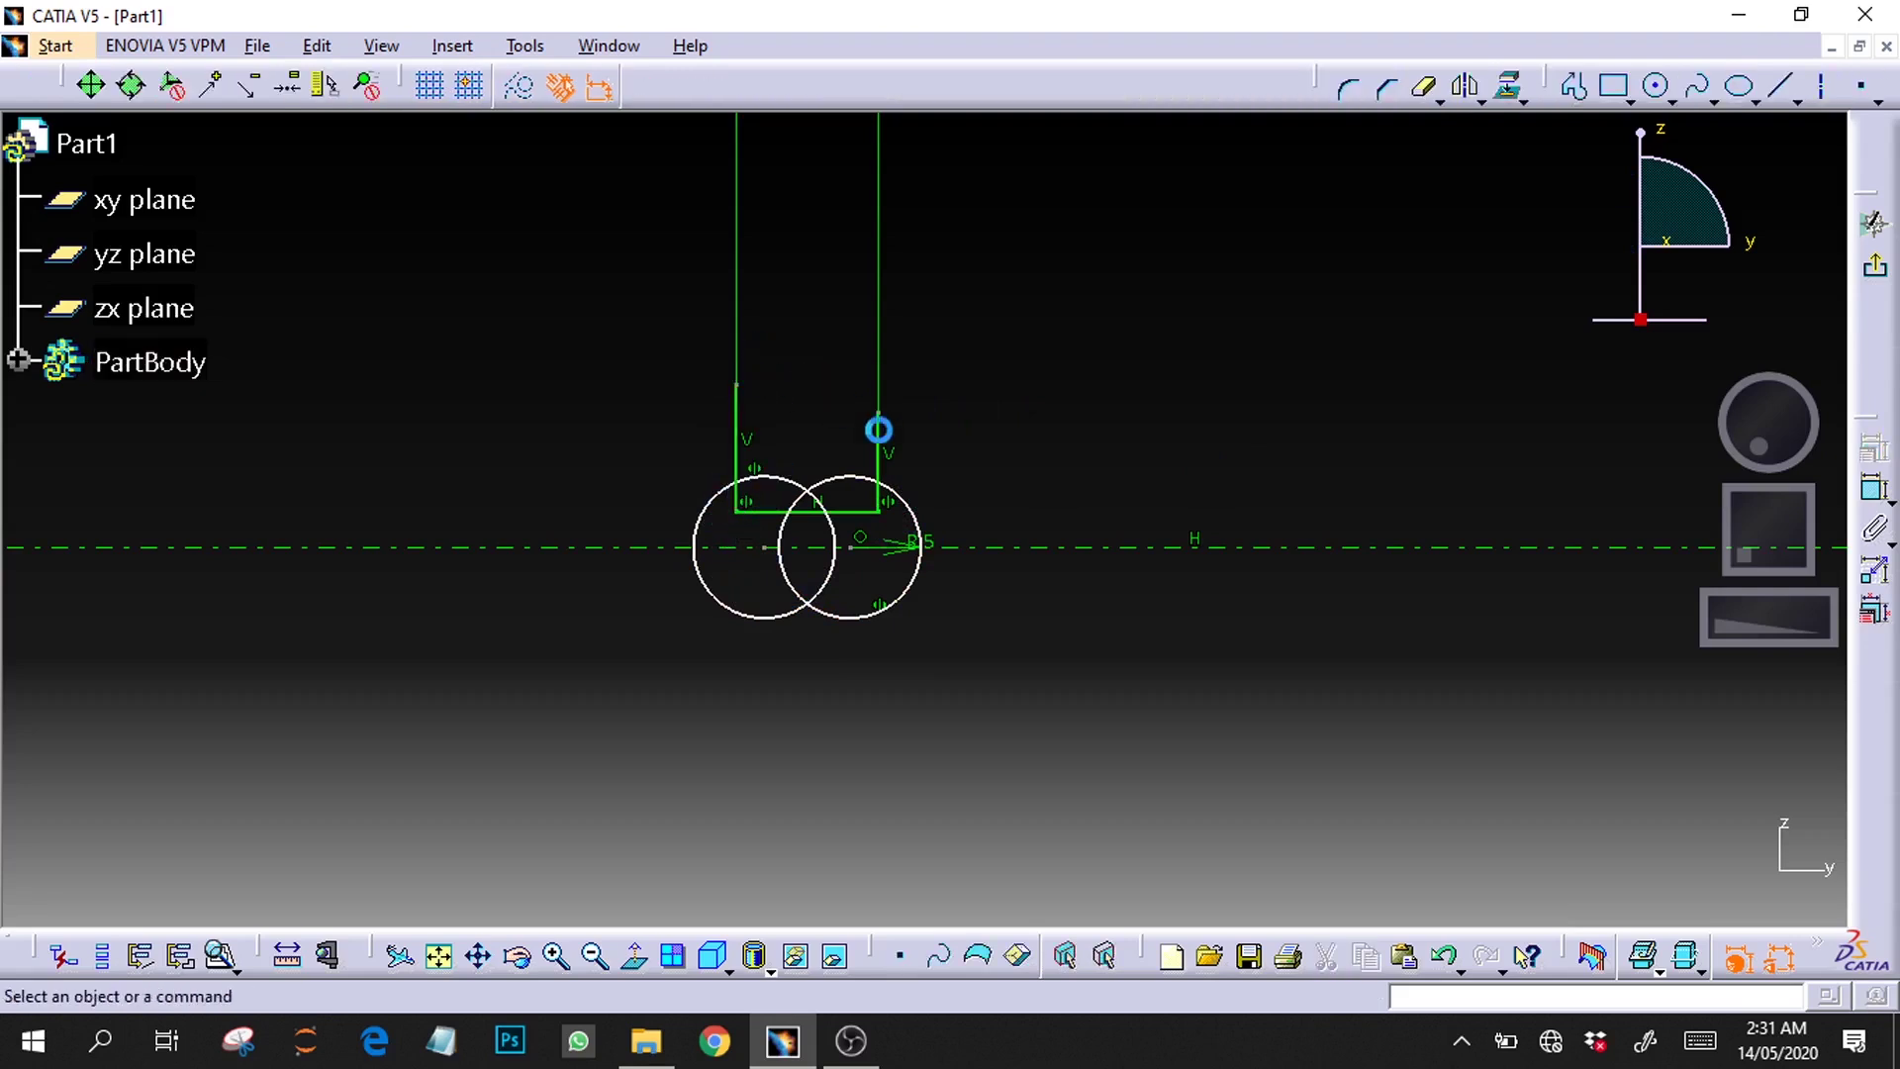
Step: Draw a horizontal line about 16 mm long on the offset axis, between the outermost points of the two circles
{"action": "left_click", "coordinate": [1778, 87]}
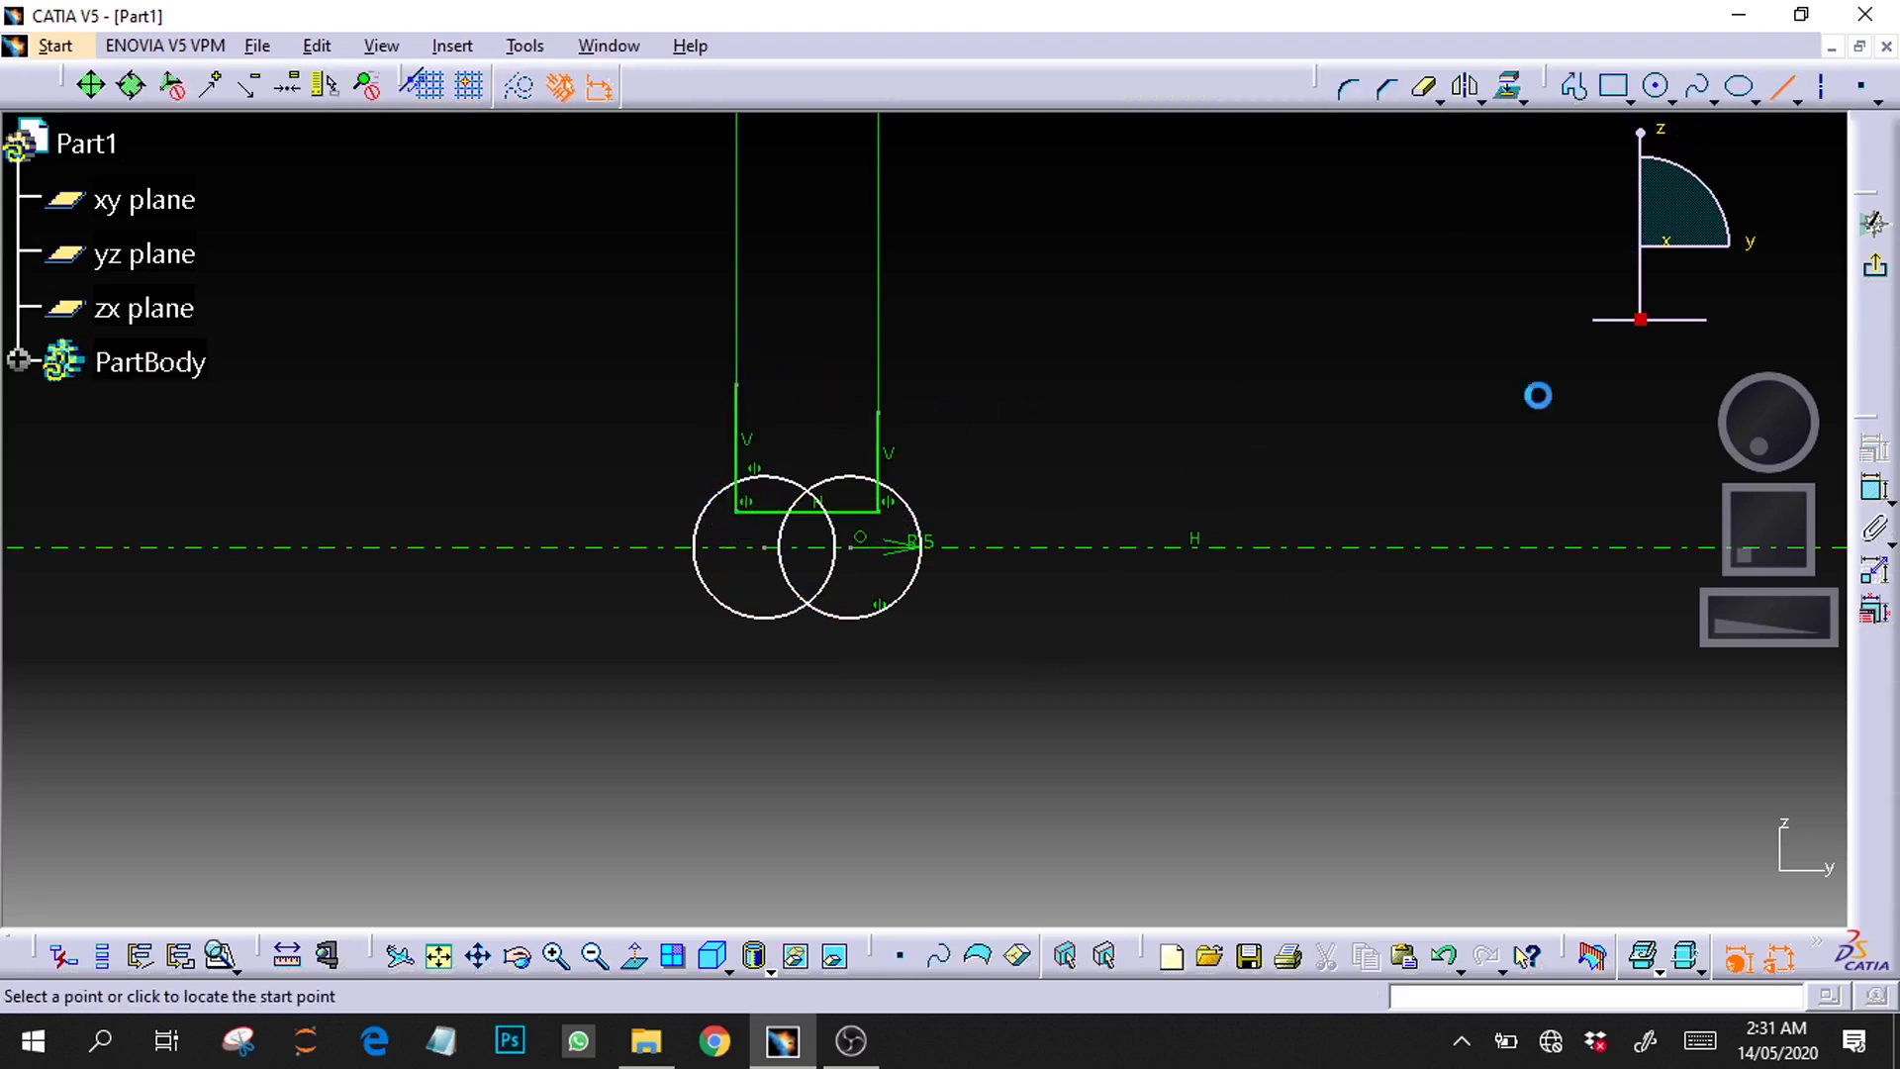
{"action": "left_click", "coordinate": [693, 555]}
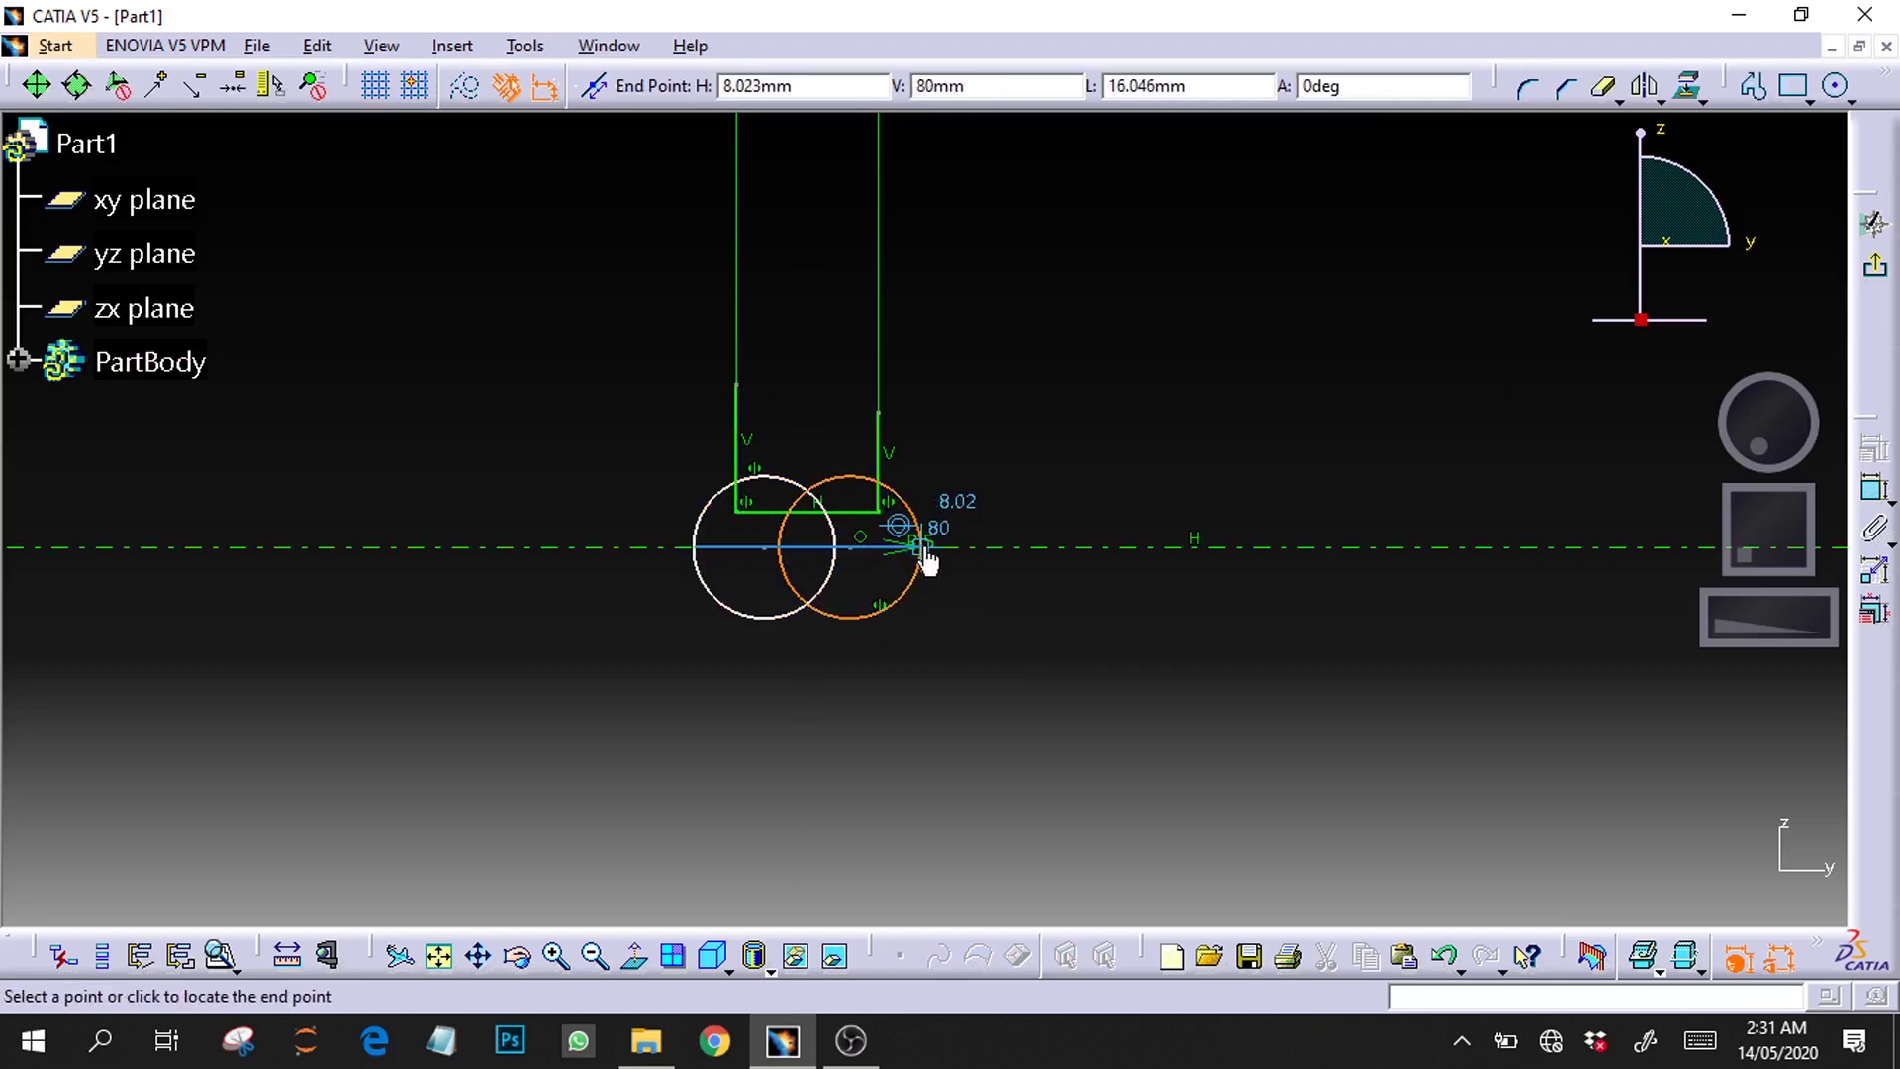
{"action": "left_click", "coordinate": [925, 554]}
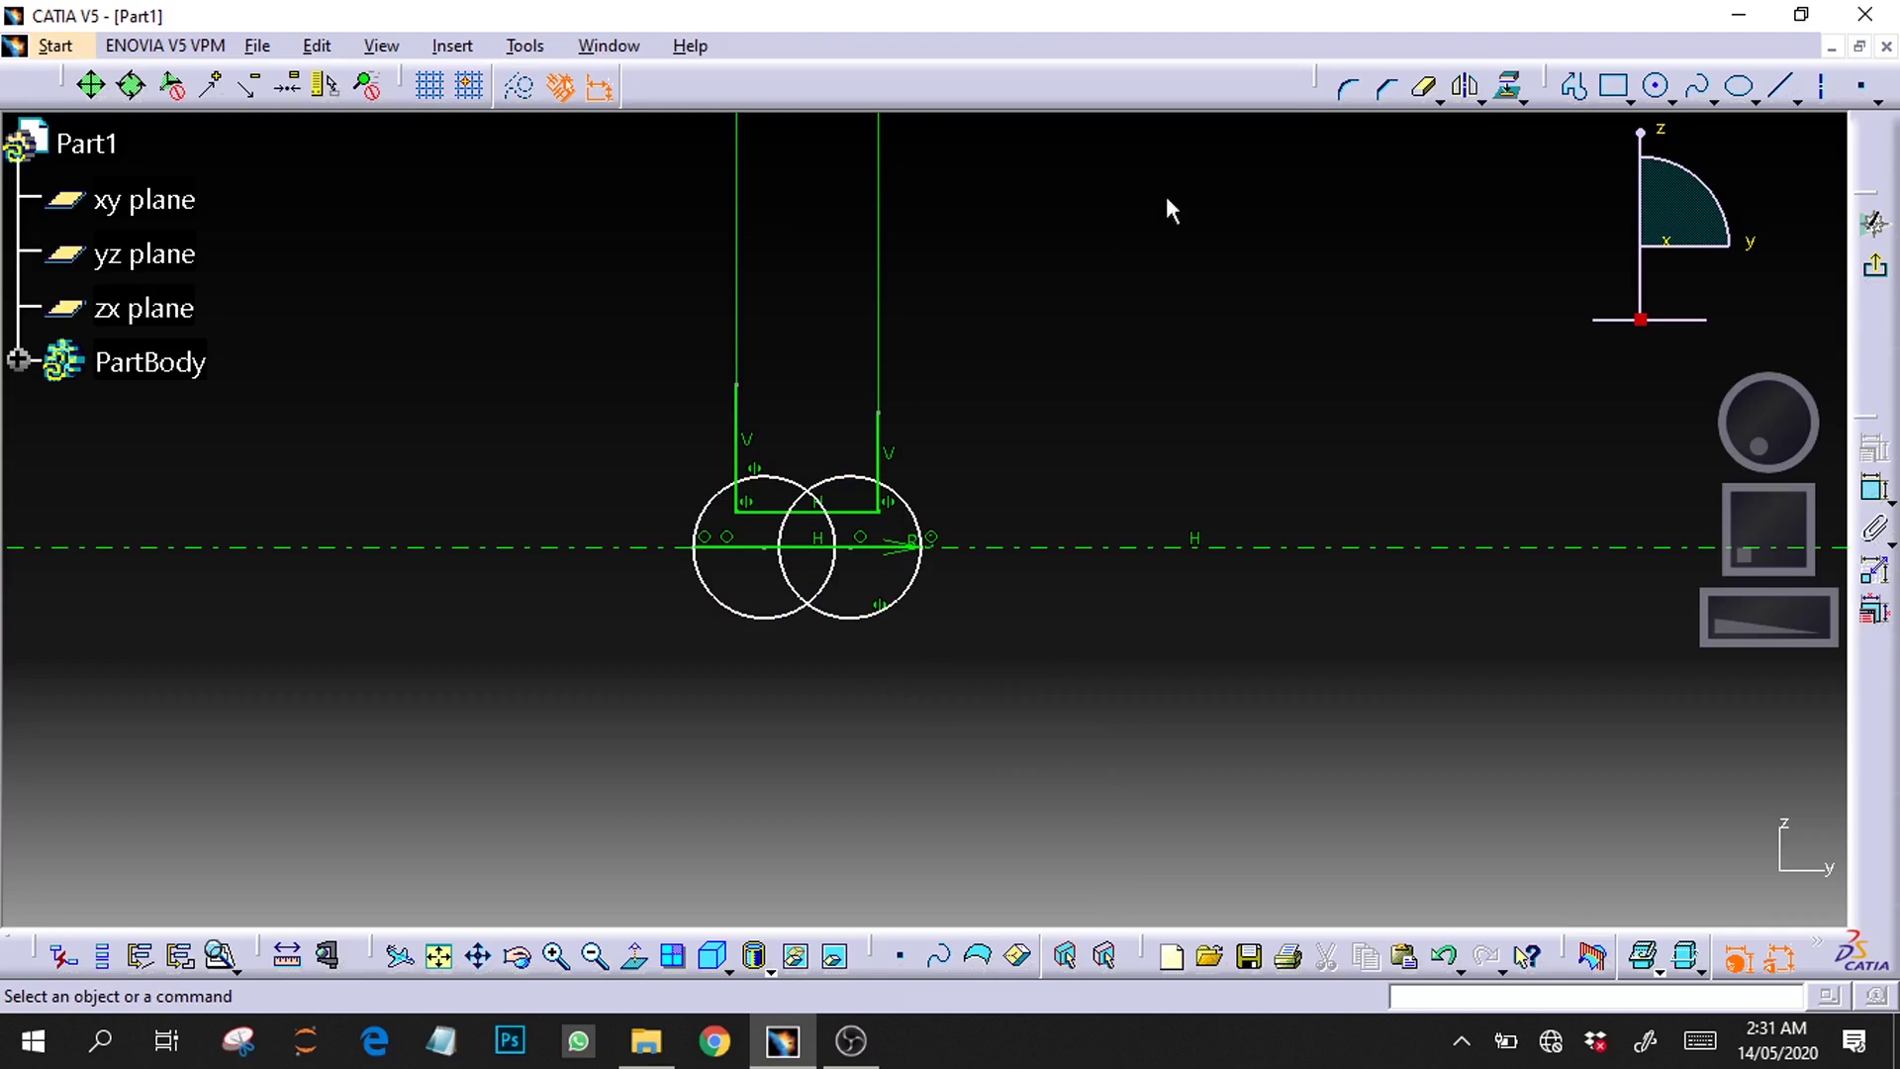
Step: Trim the vertical lines above the circles and the circle arcs lying between the vertical lines above the offset axis
{"action": "left_click", "coordinate": [1423, 87]}
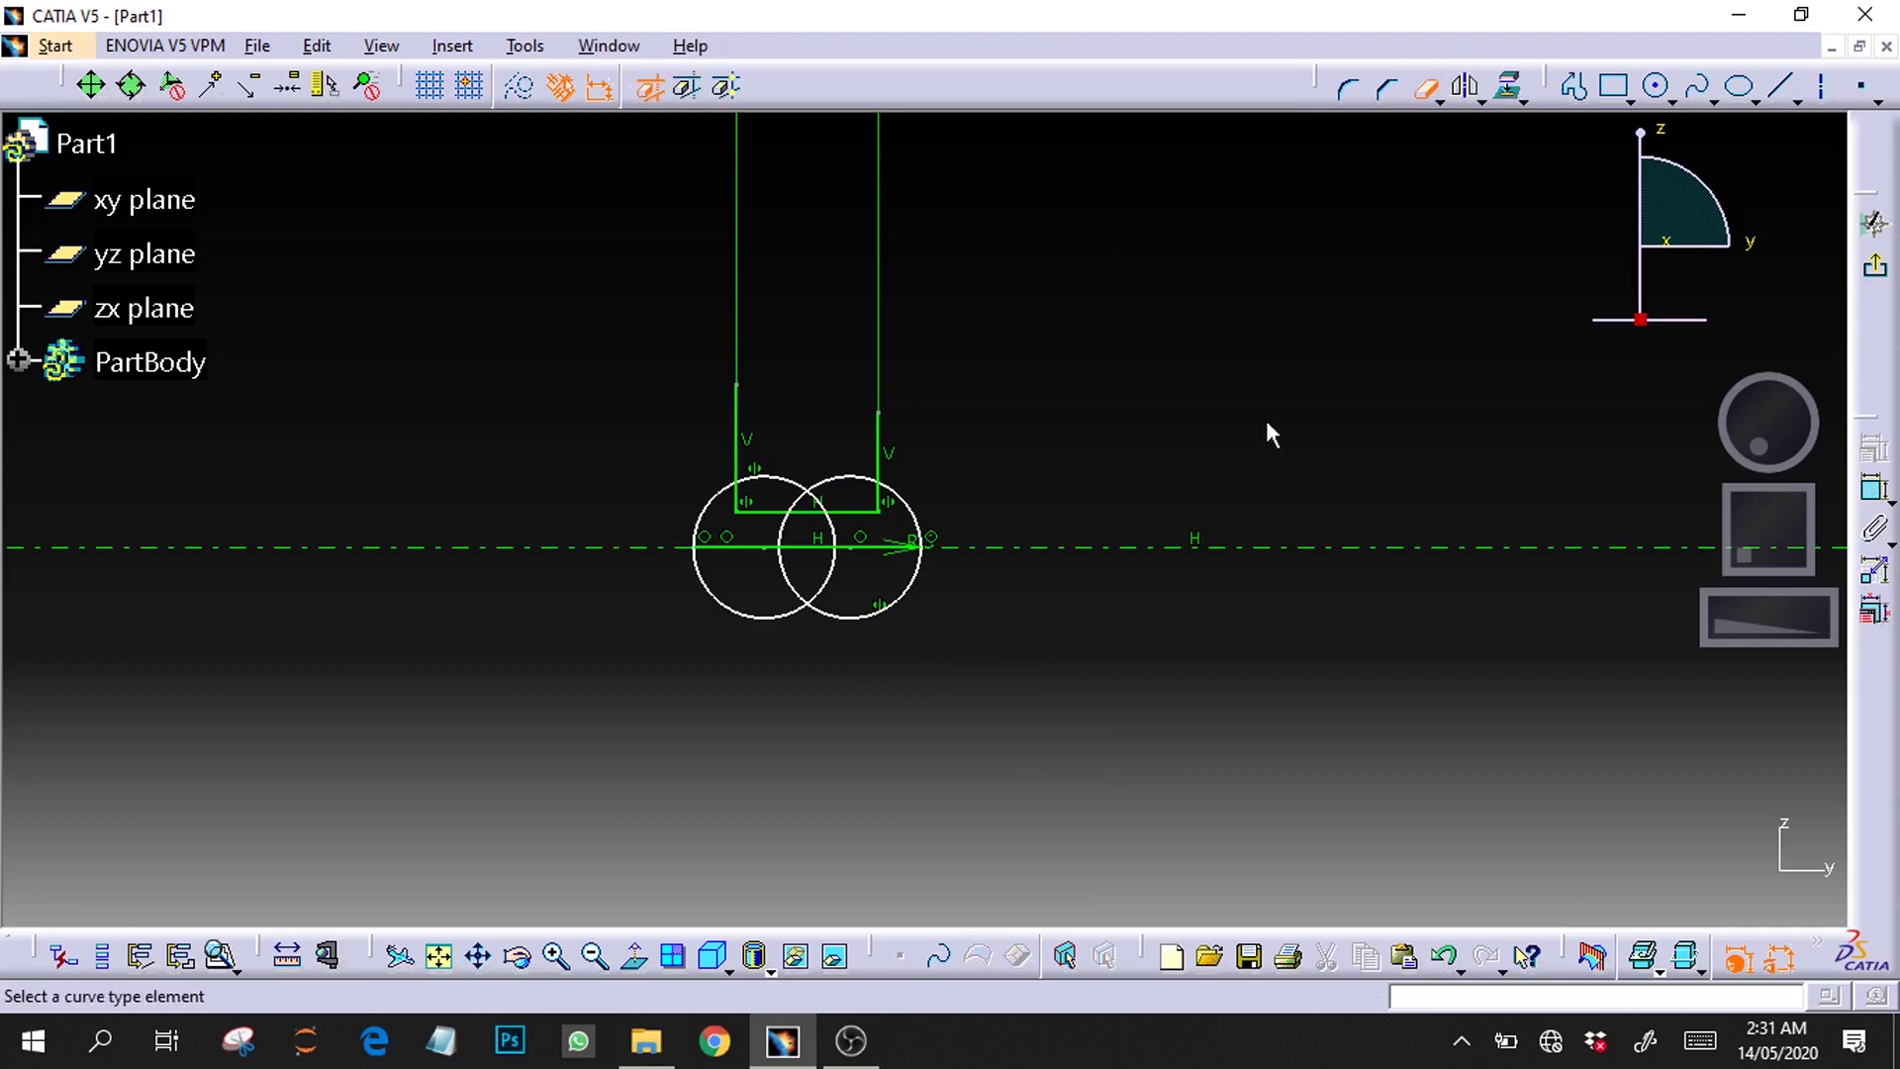
{"action": "left_click", "coordinate": [735, 406]}
{"action": "left_click", "coordinate": [855, 480]}
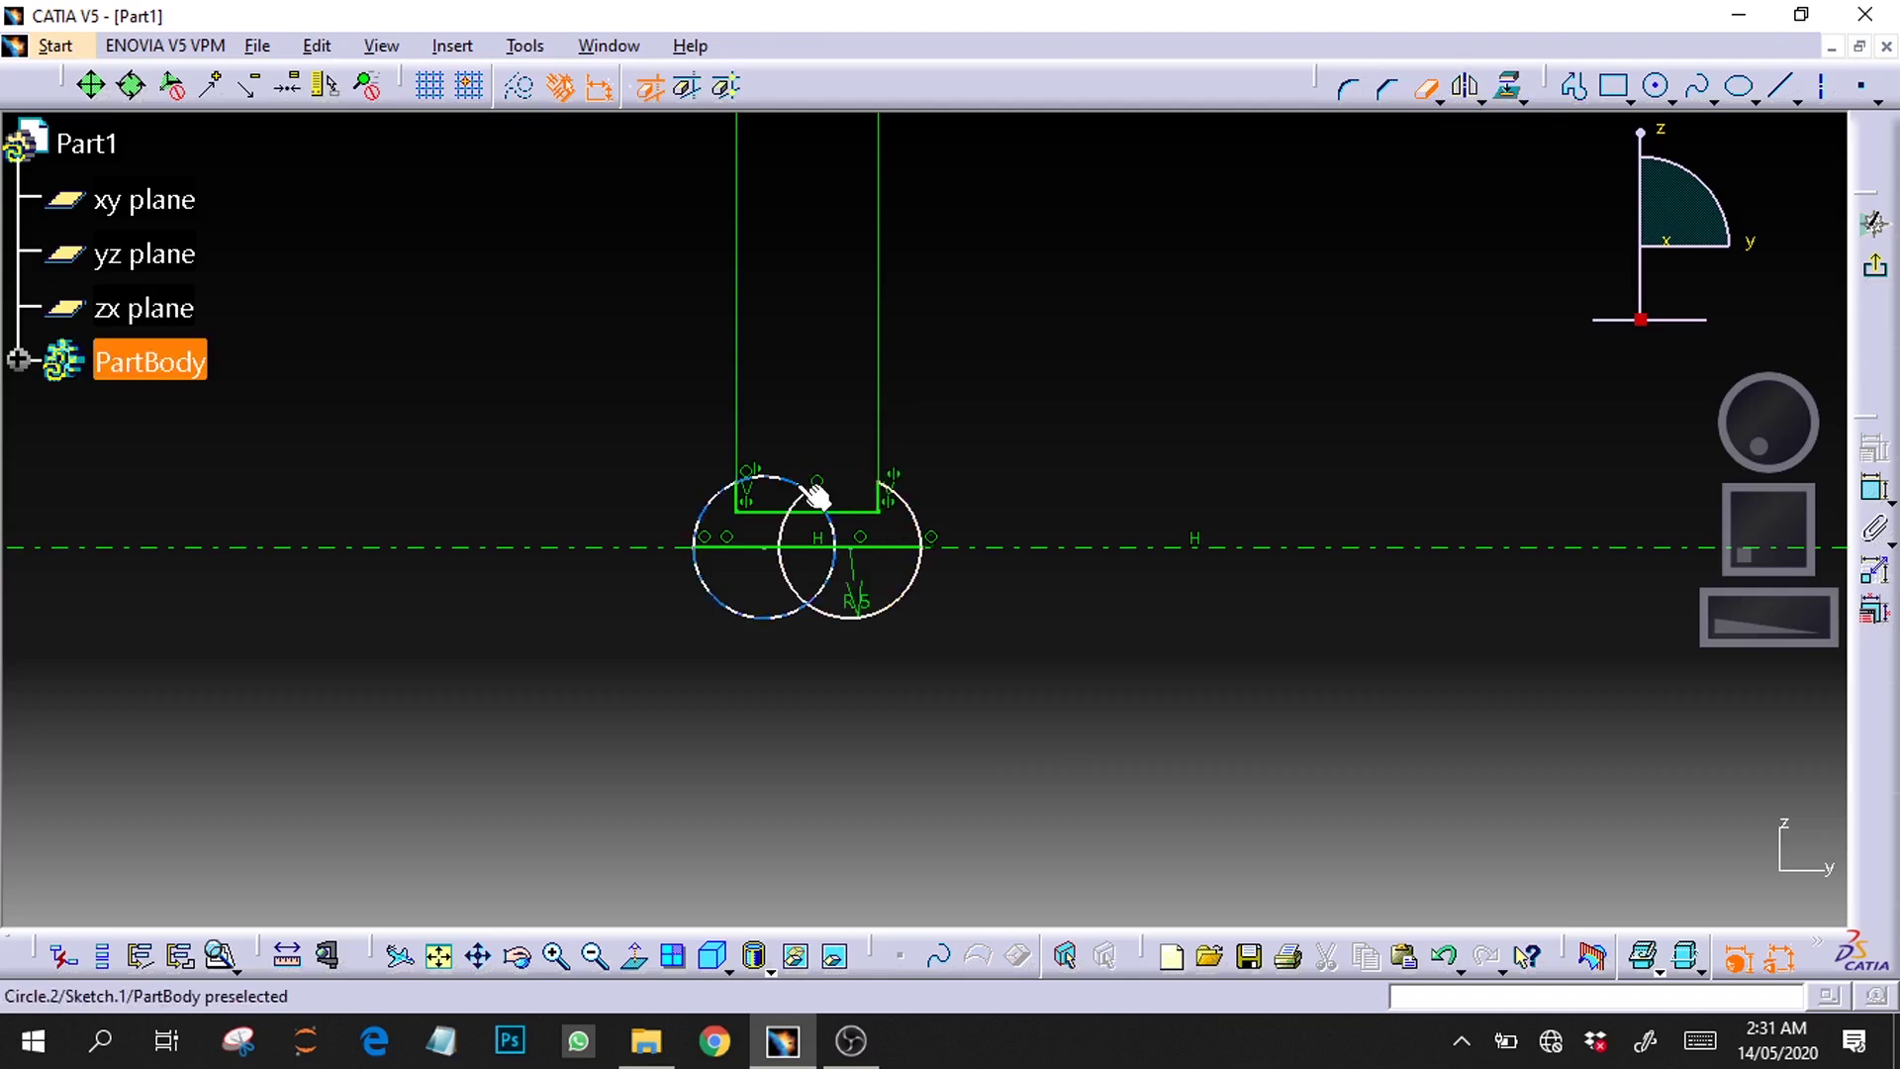
{"action": "left_click", "coordinate": [804, 498]}
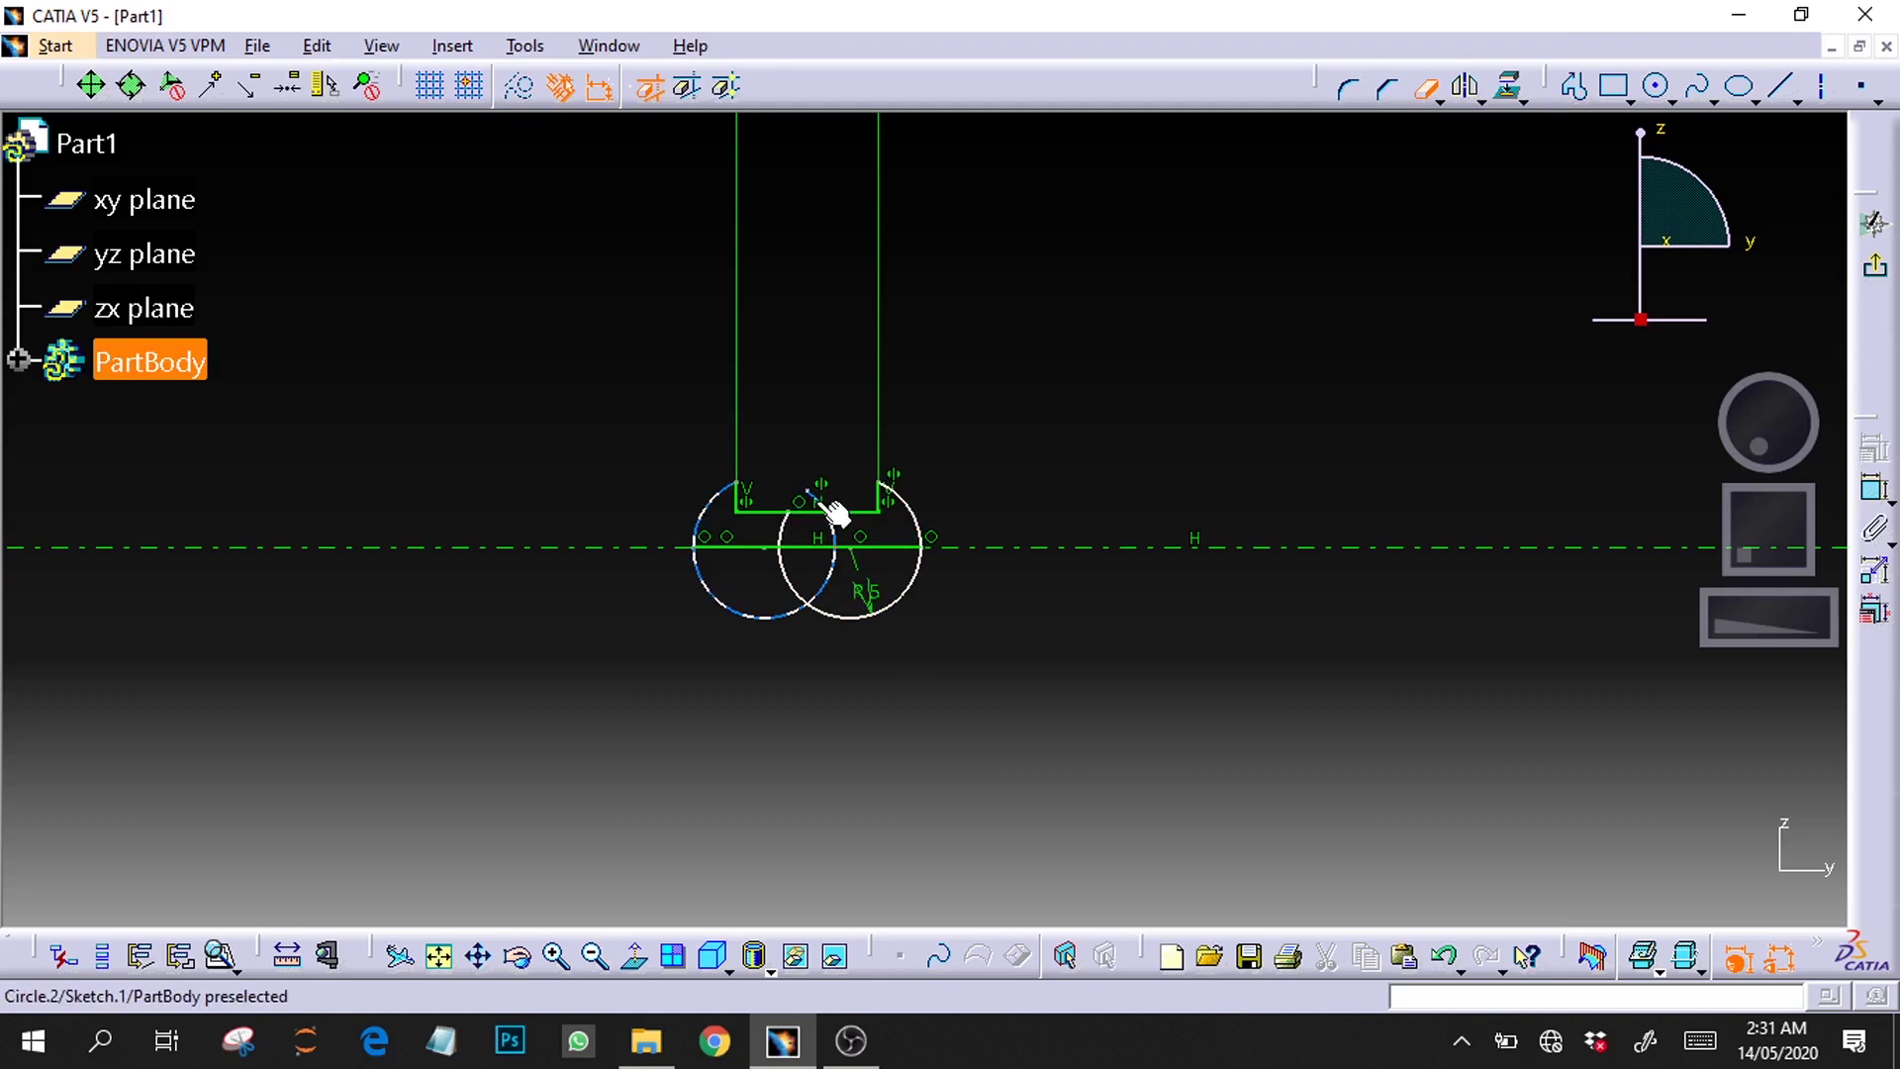
{"action": "left_click", "coordinate": [797, 544]}
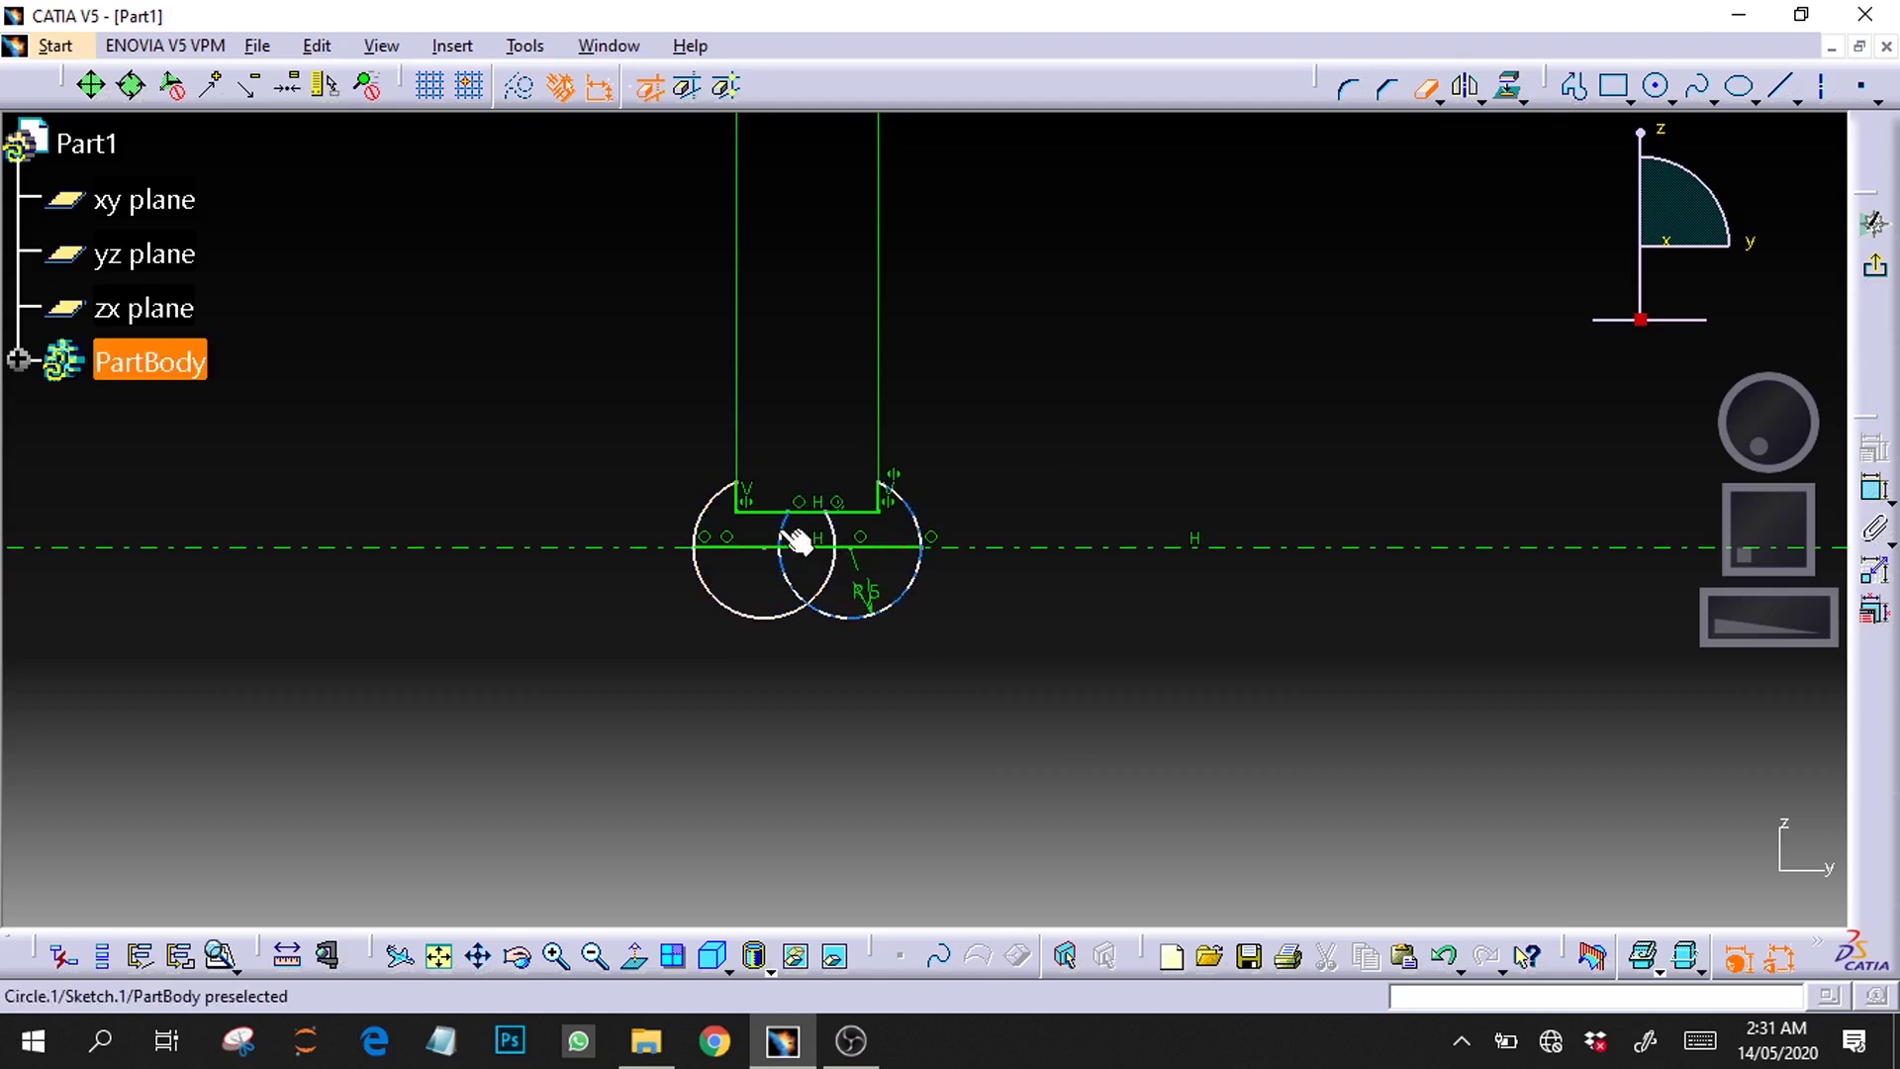
{"action": "left_click", "coordinate": [839, 521]}
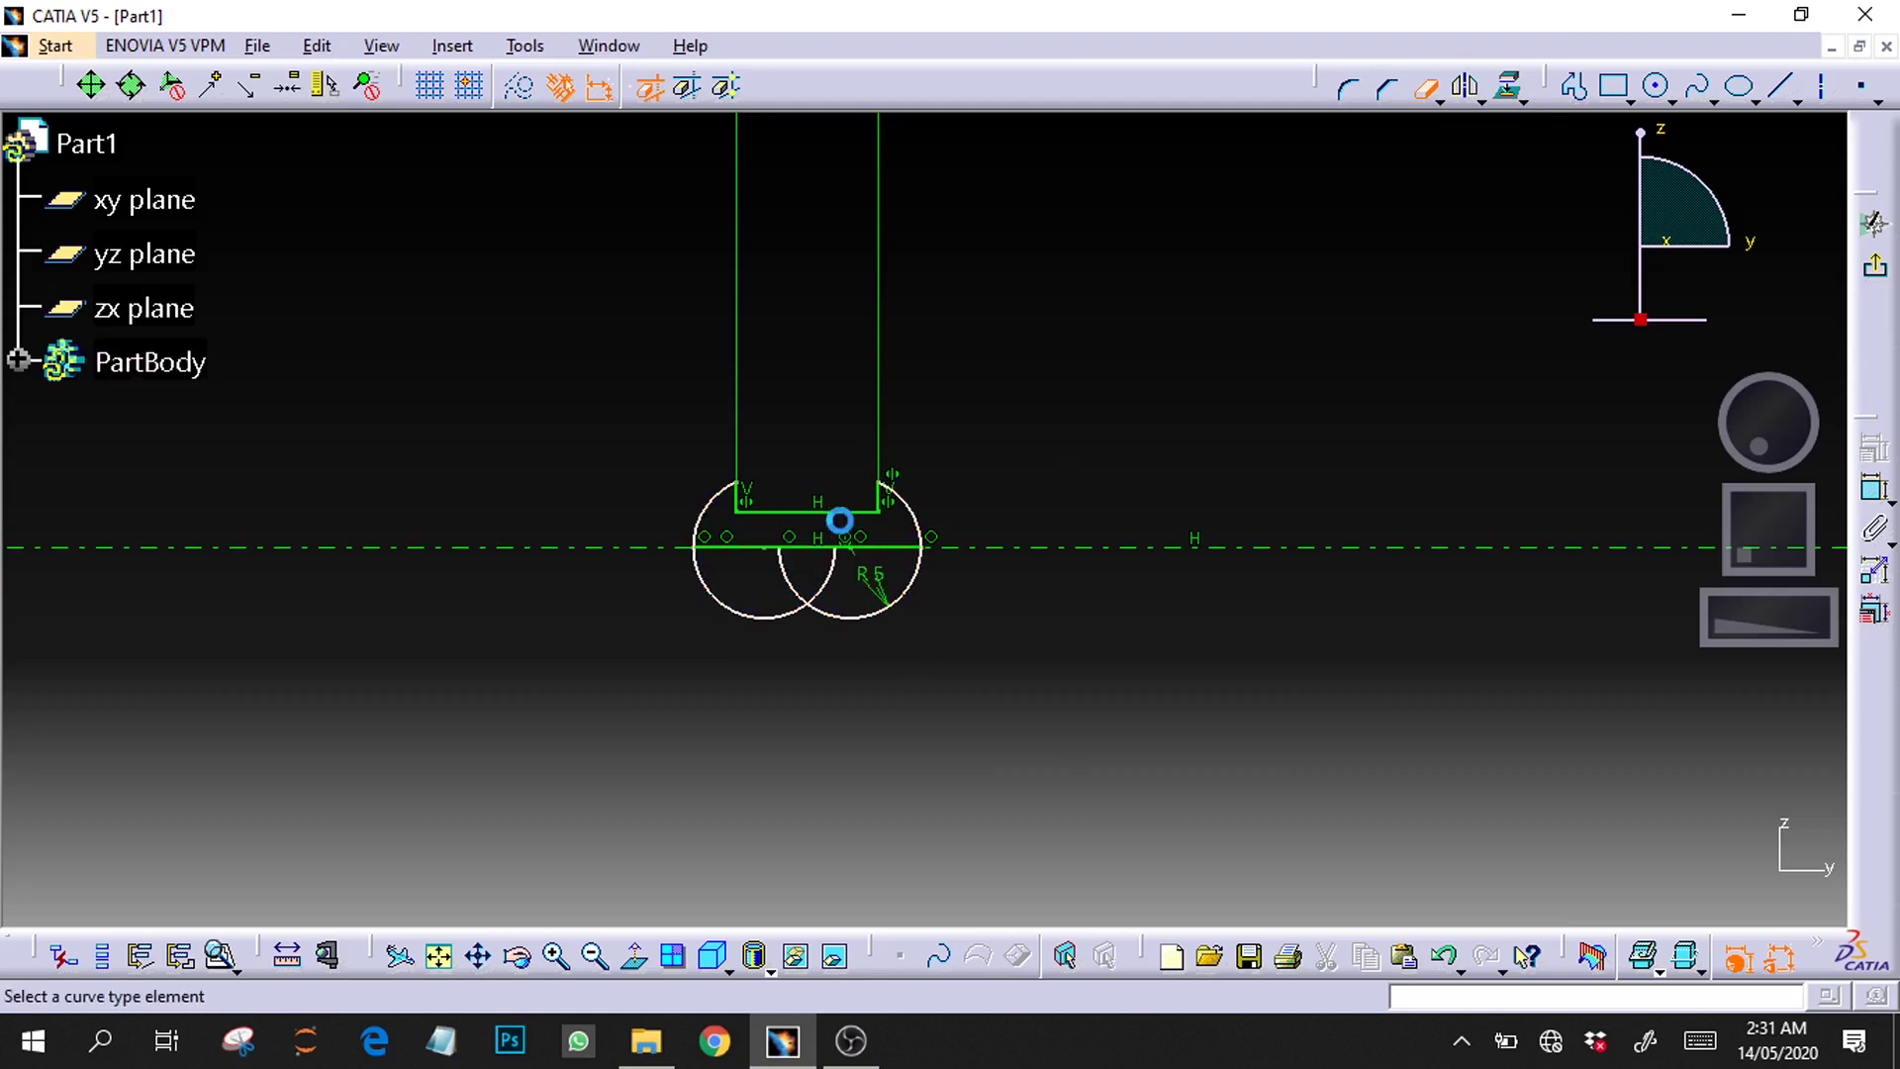
Step: Trim all remaining circle arcs below the offset axis, leaving a closed half profile
{"action": "left_click", "coordinate": [759, 616]}
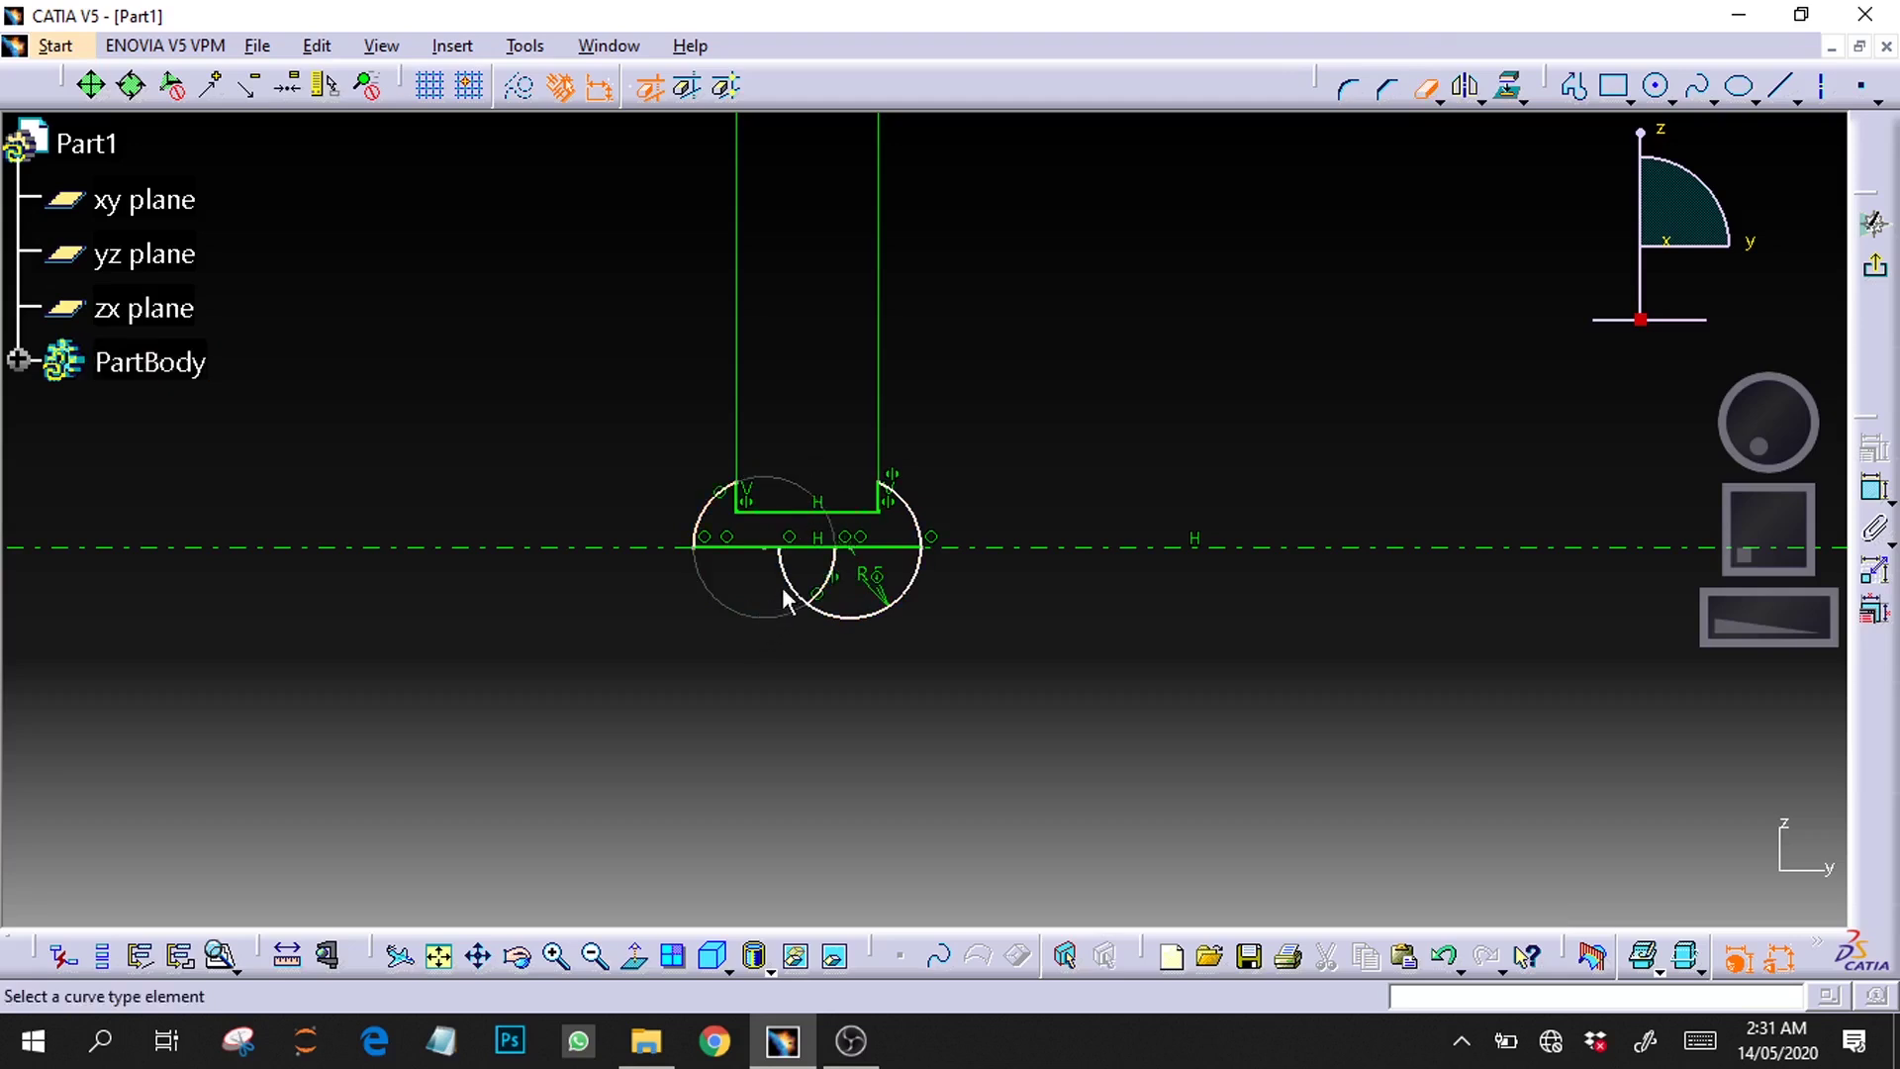
{"action": "left_click", "coordinate": [795, 595]}
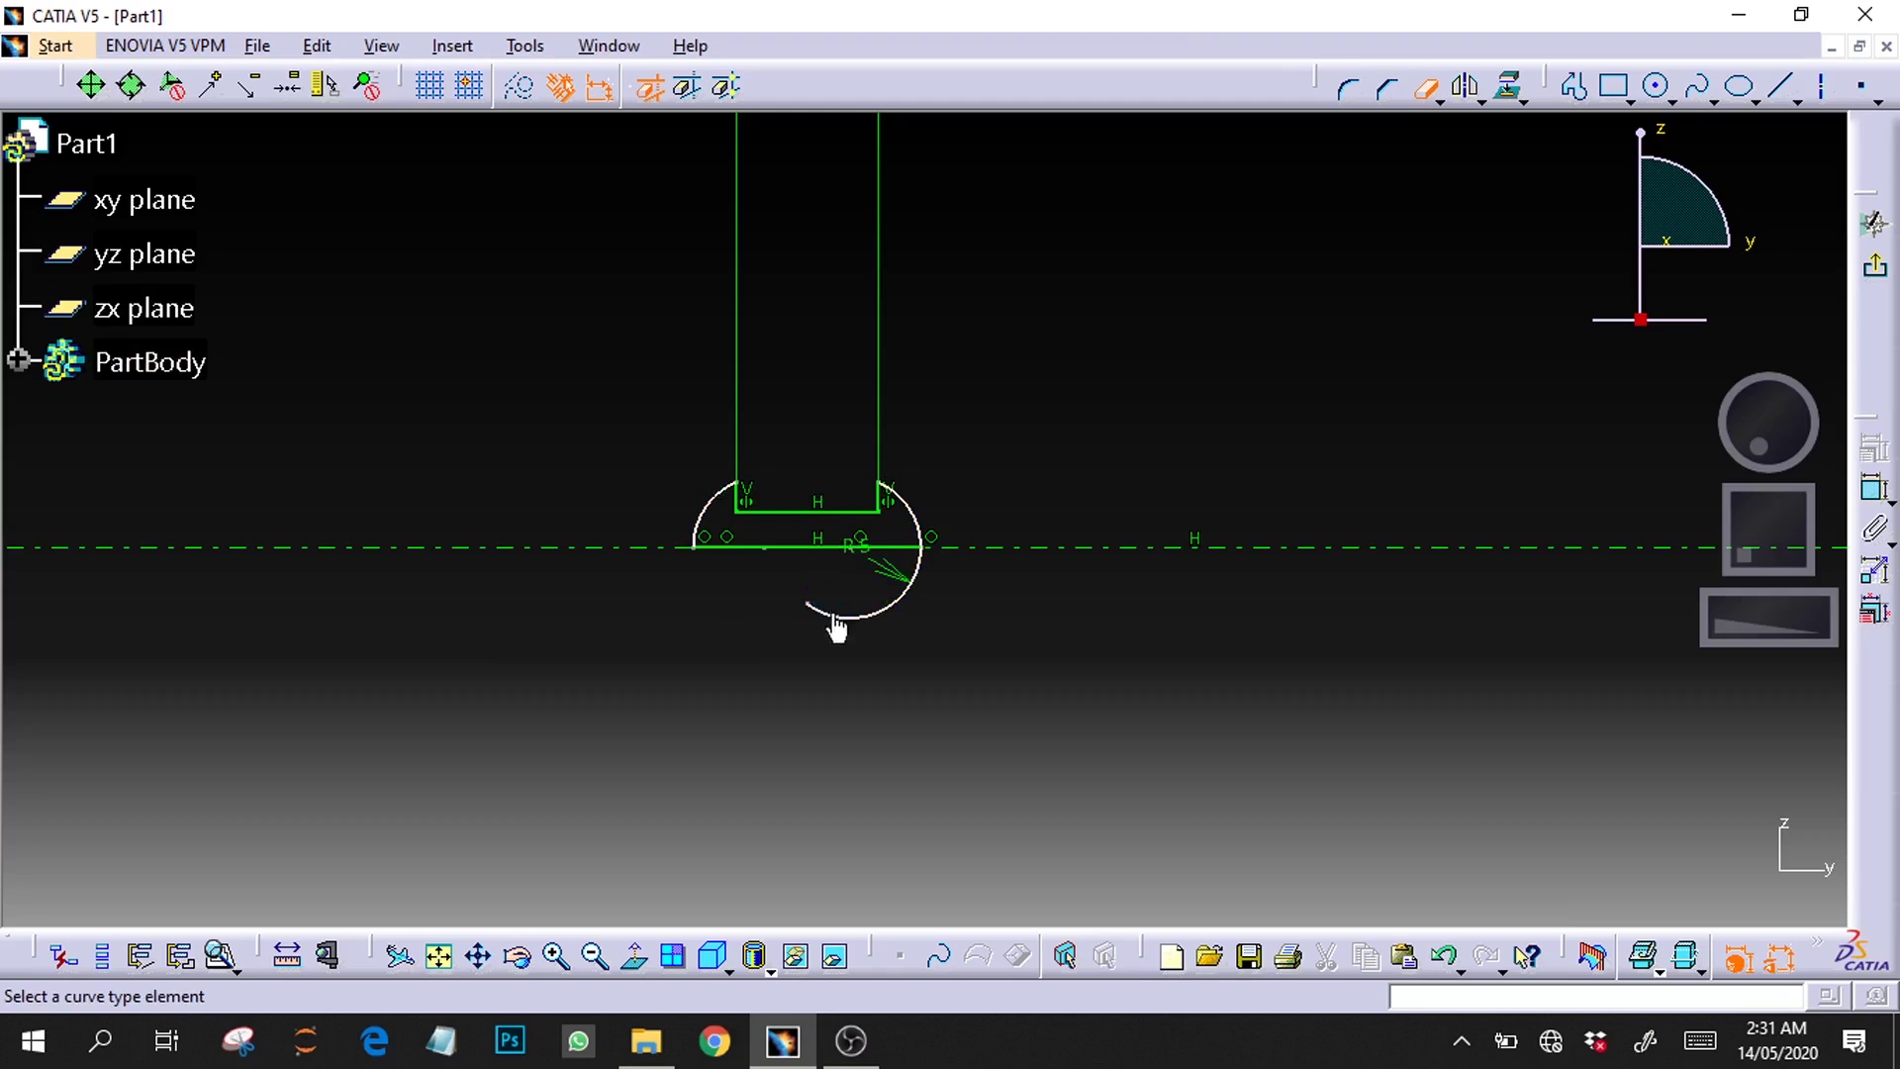
{"action": "left_click", "coordinate": [835, 616]}
{"action": "left_click", "coordinate": [1425, 86]}
{"action": "left_click_drag", "start_coordinate": [1715, 628], "coordinate": [1826, 619]}
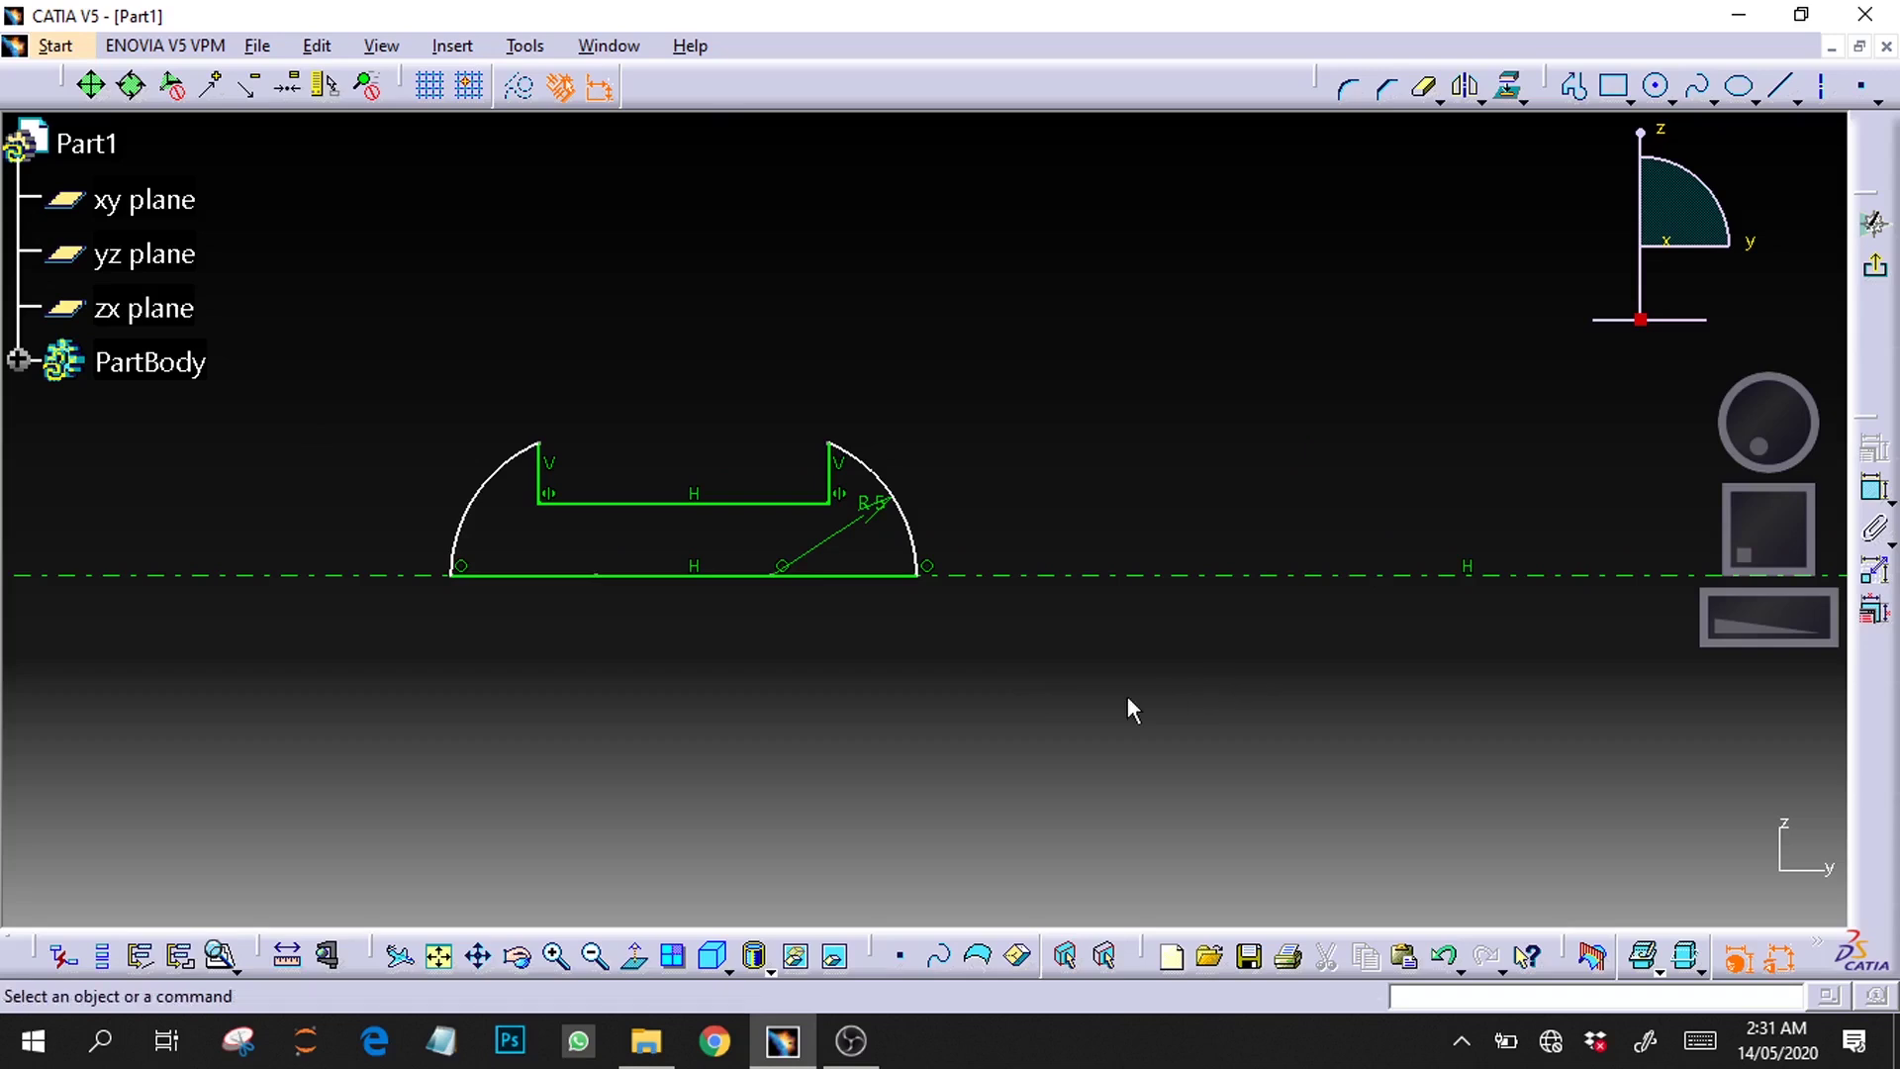
Step: Exit the sketch and revolve the half profile 360 degrees around the sketch axis as a Shaft
{"action": "left_click_drag", "start_coordinate": [1789, 636], "coordinate": [591, 732]}
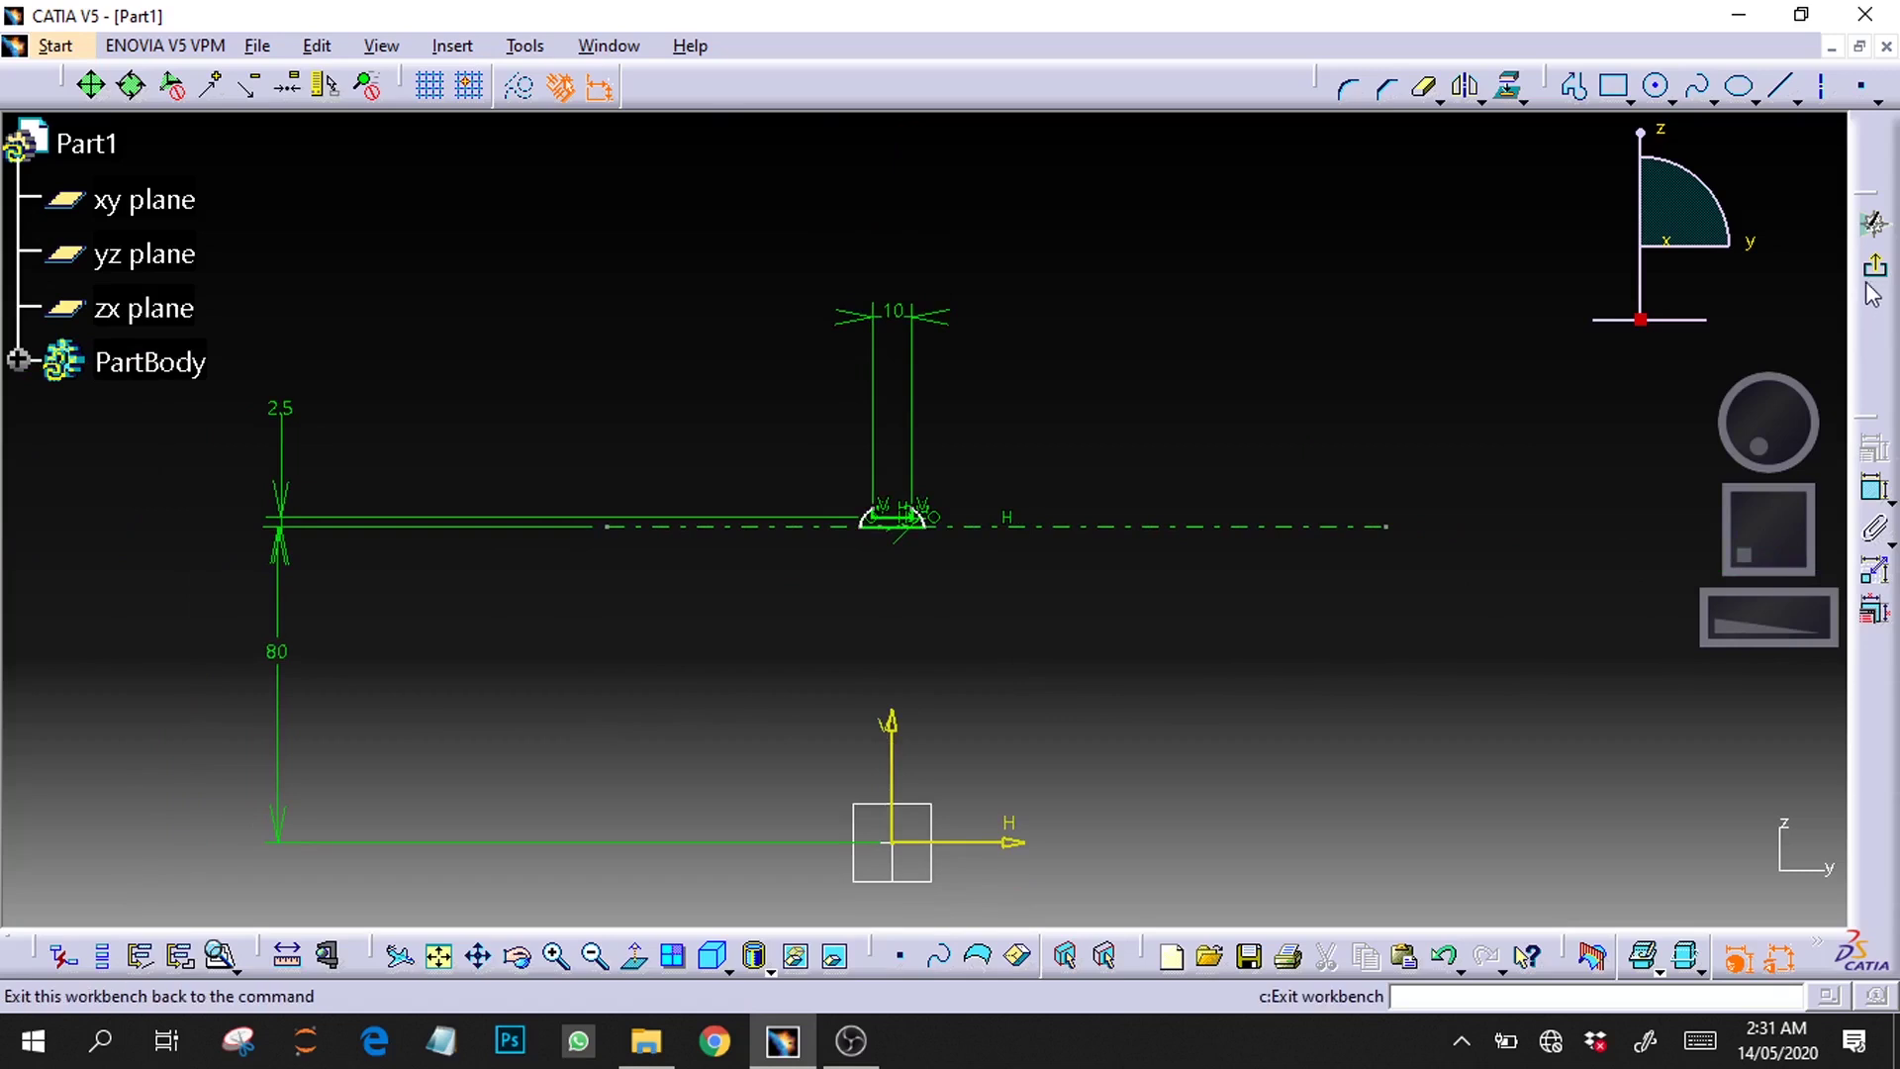
{"action": "left_click", "coordinate": [1873, 224]}
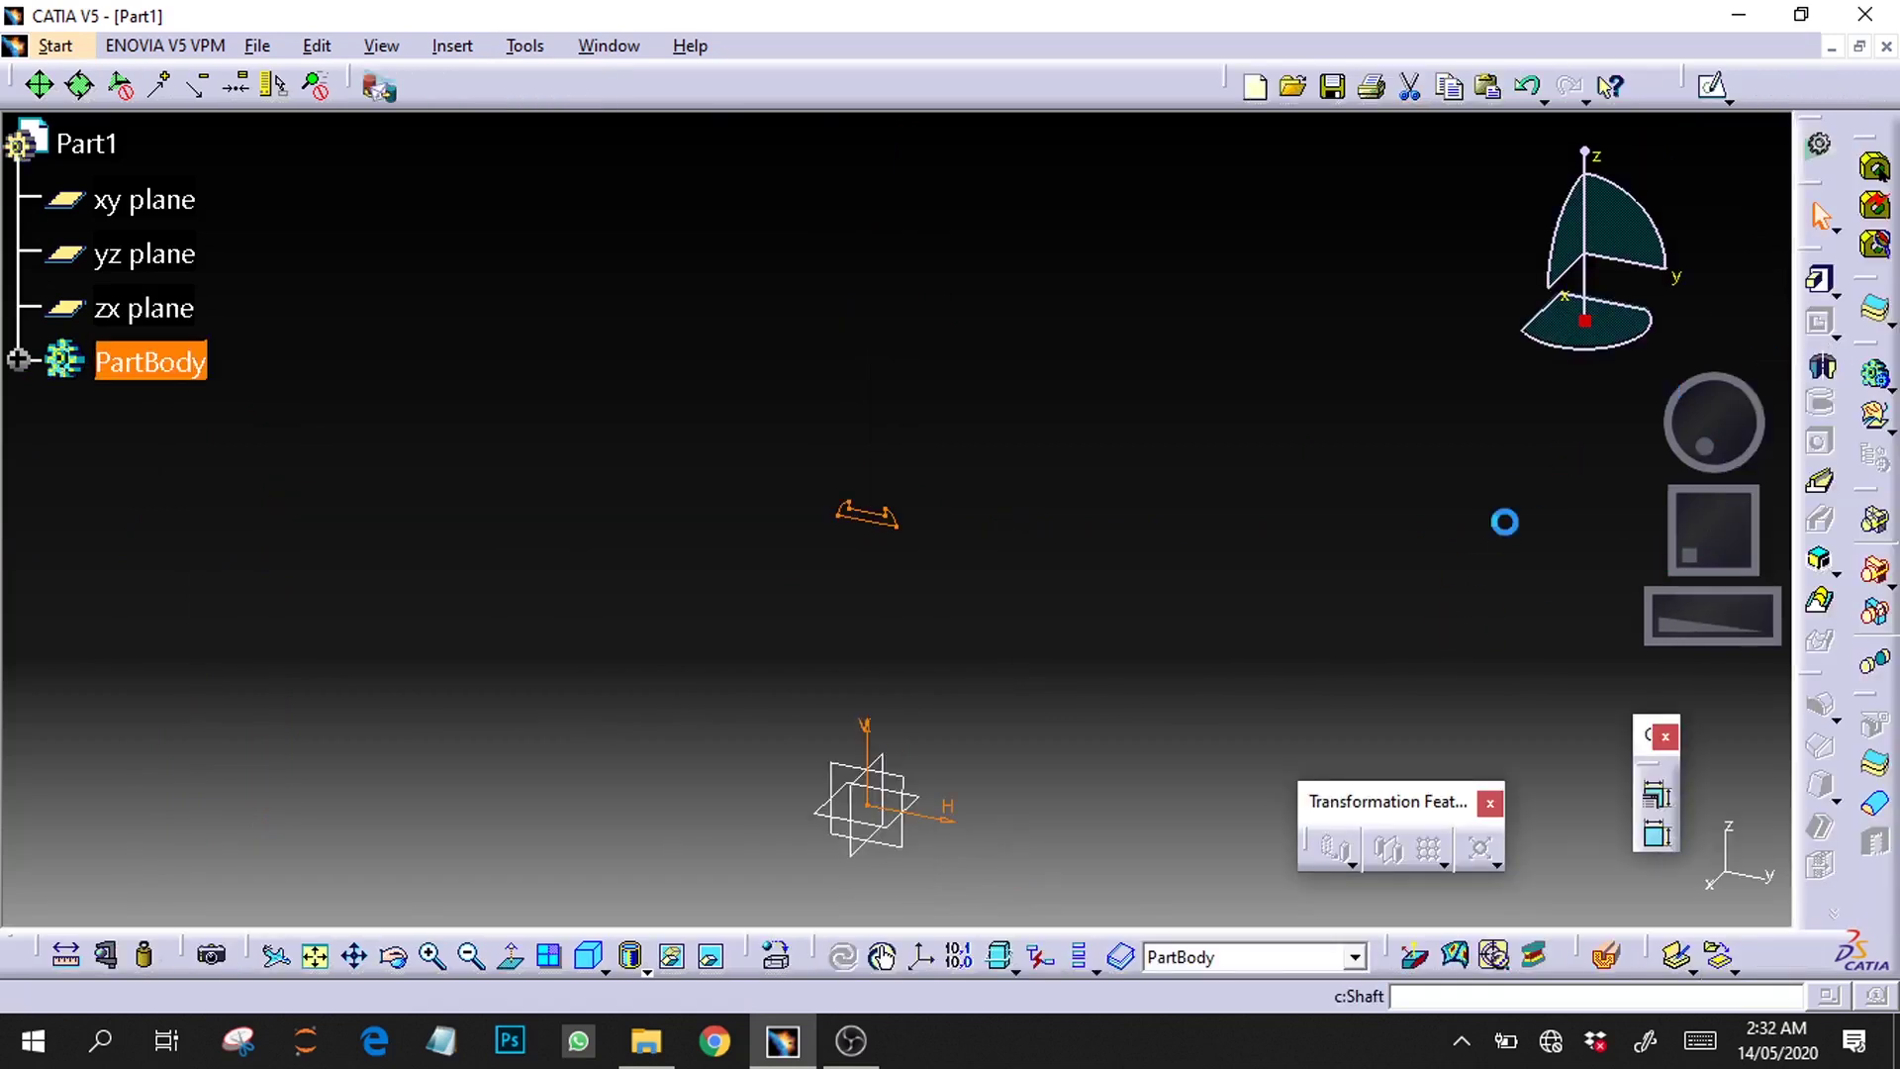
{"action": "left_click", "coordinate": [1824, 372]}
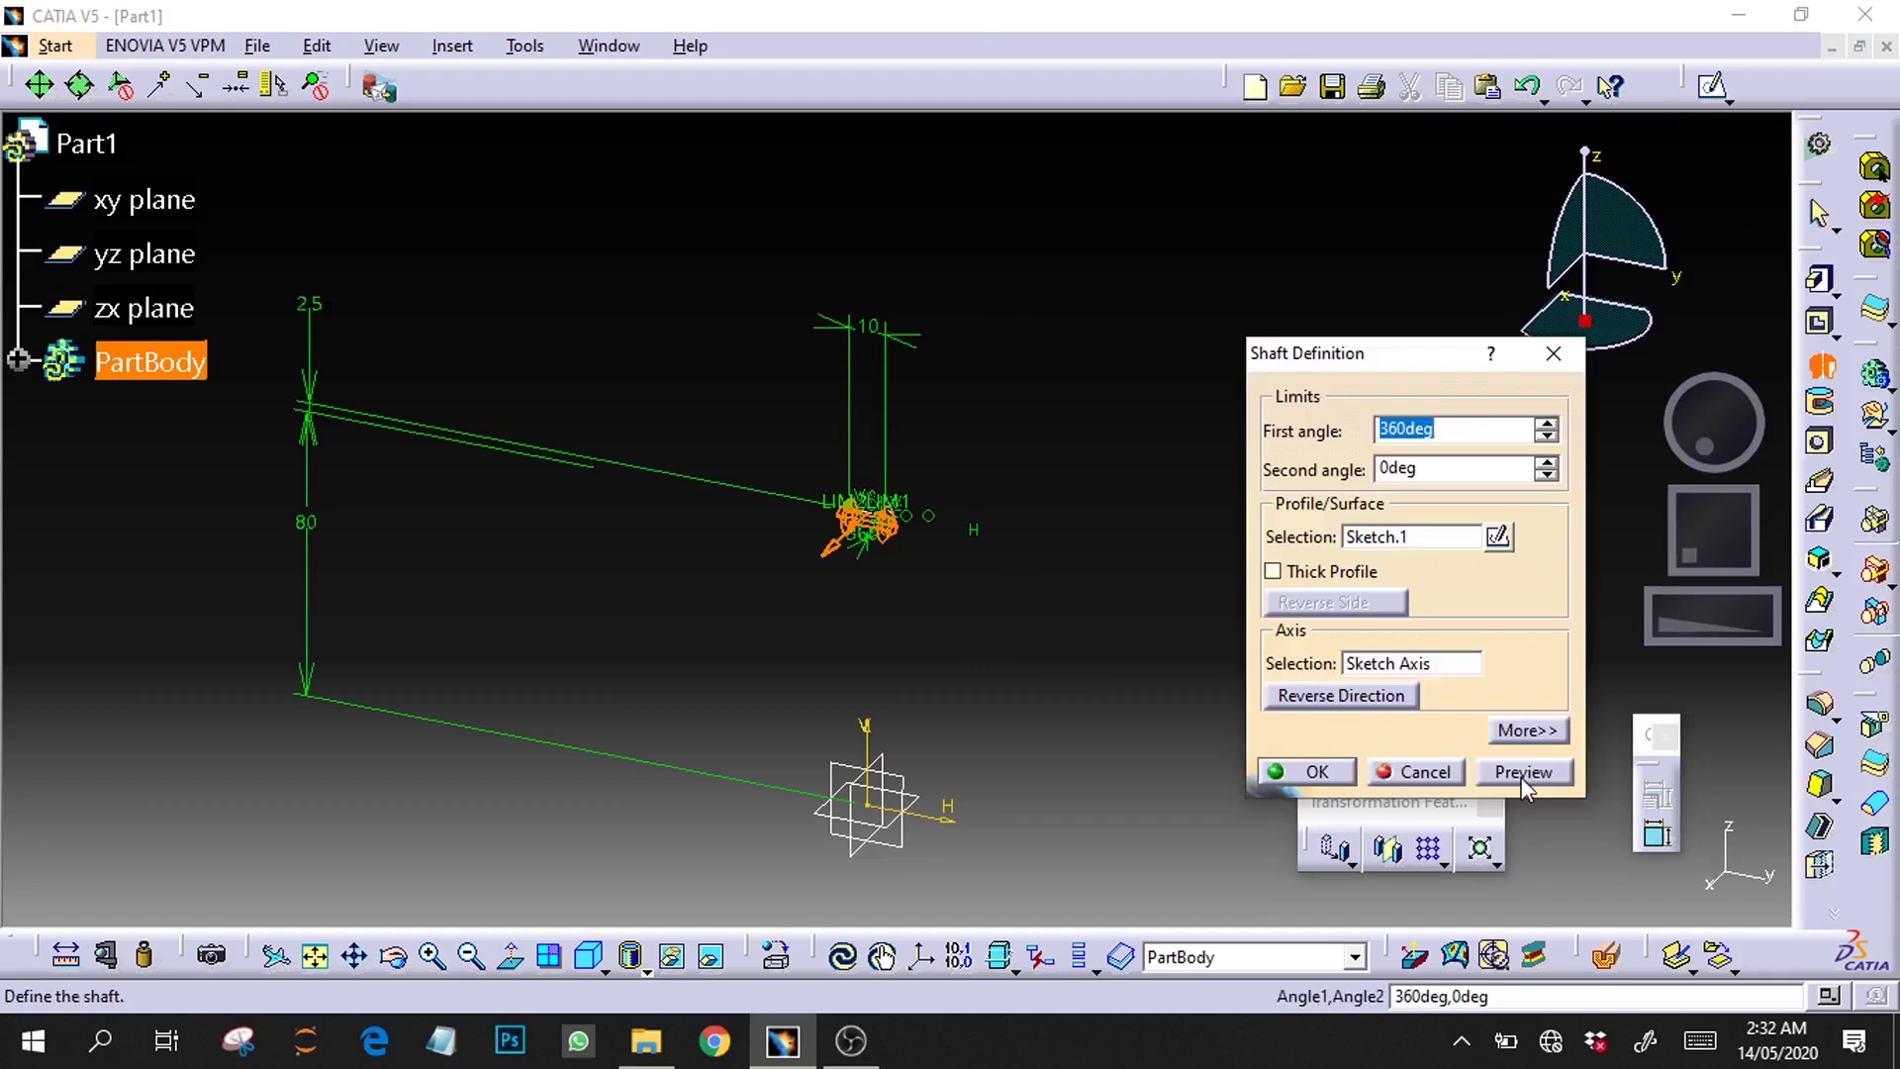
{"action": "left_click", "coordinate": [1321, 770]}
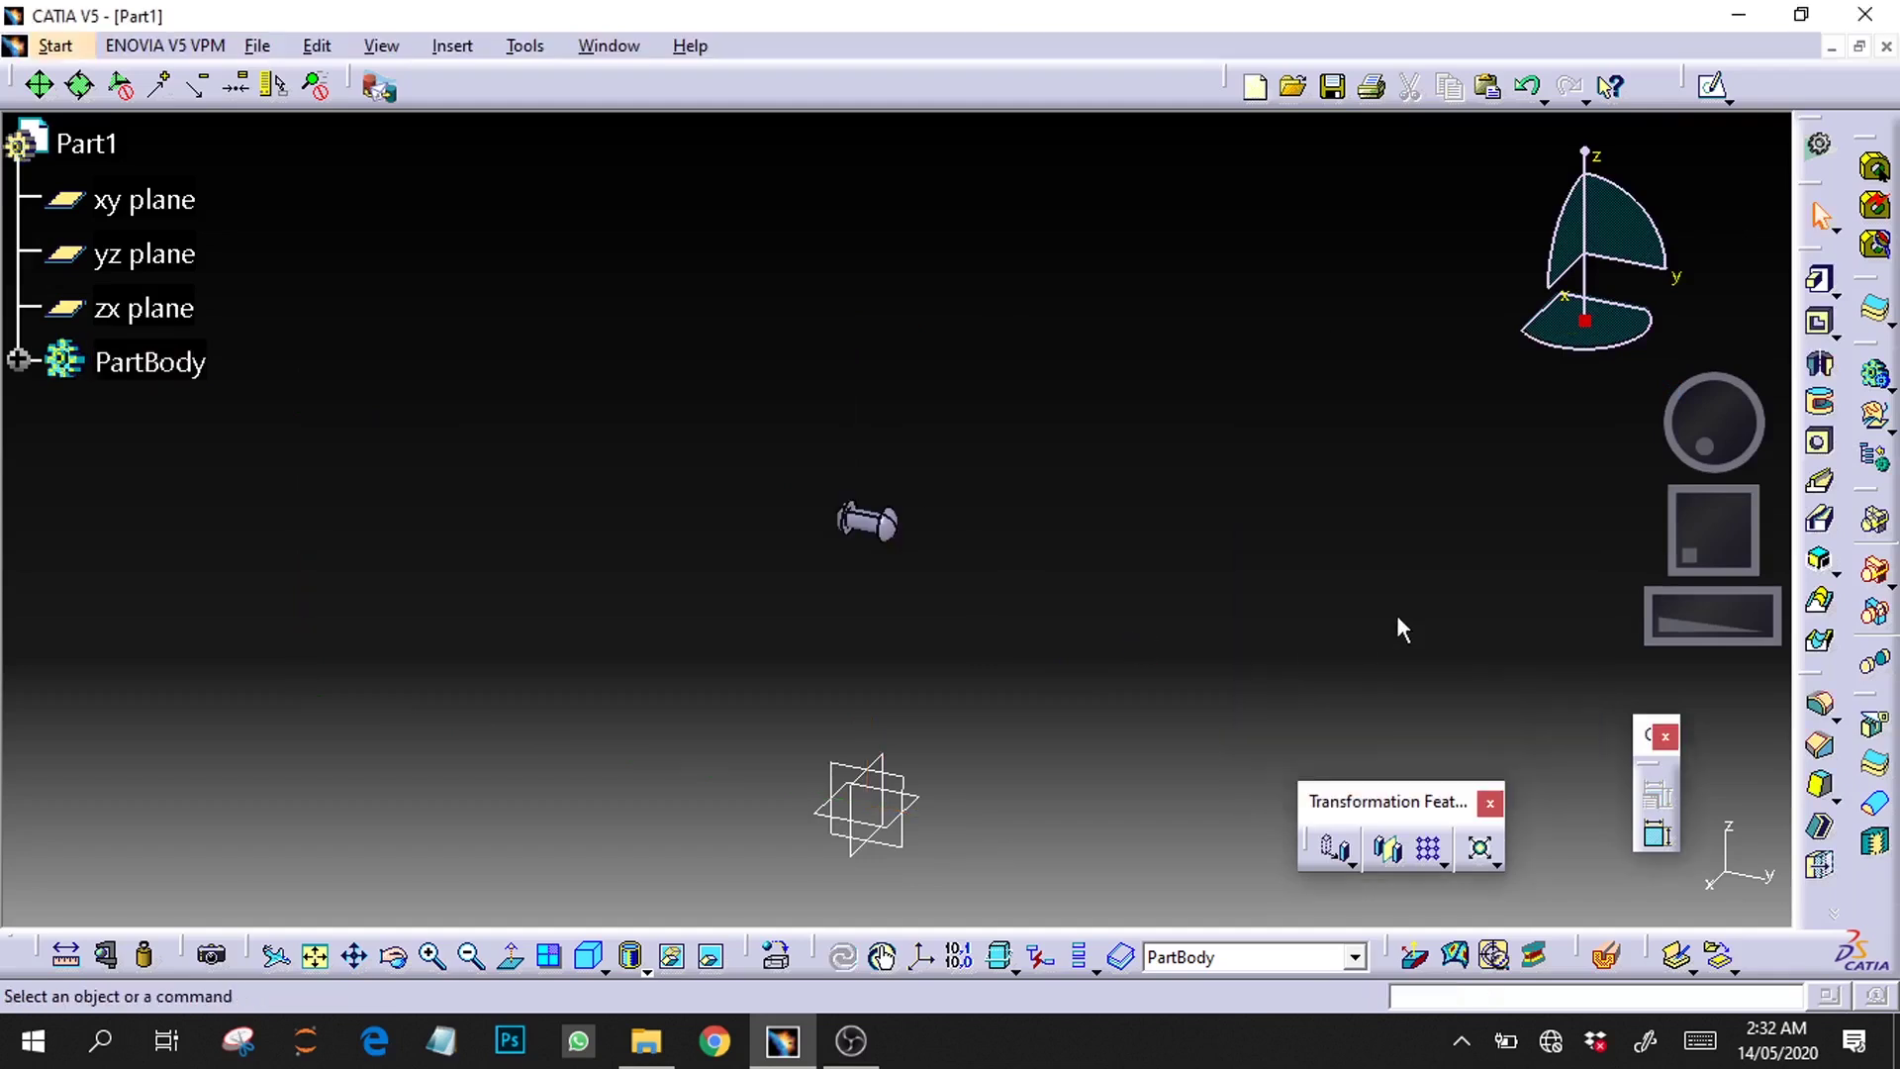
Step: Start a circular pattern of the revolved shaft with the zx plane as the reference element
{"action": "left_click_drag", "start_coordinate": [1694, 420], "coordinate": [1789, 447]}
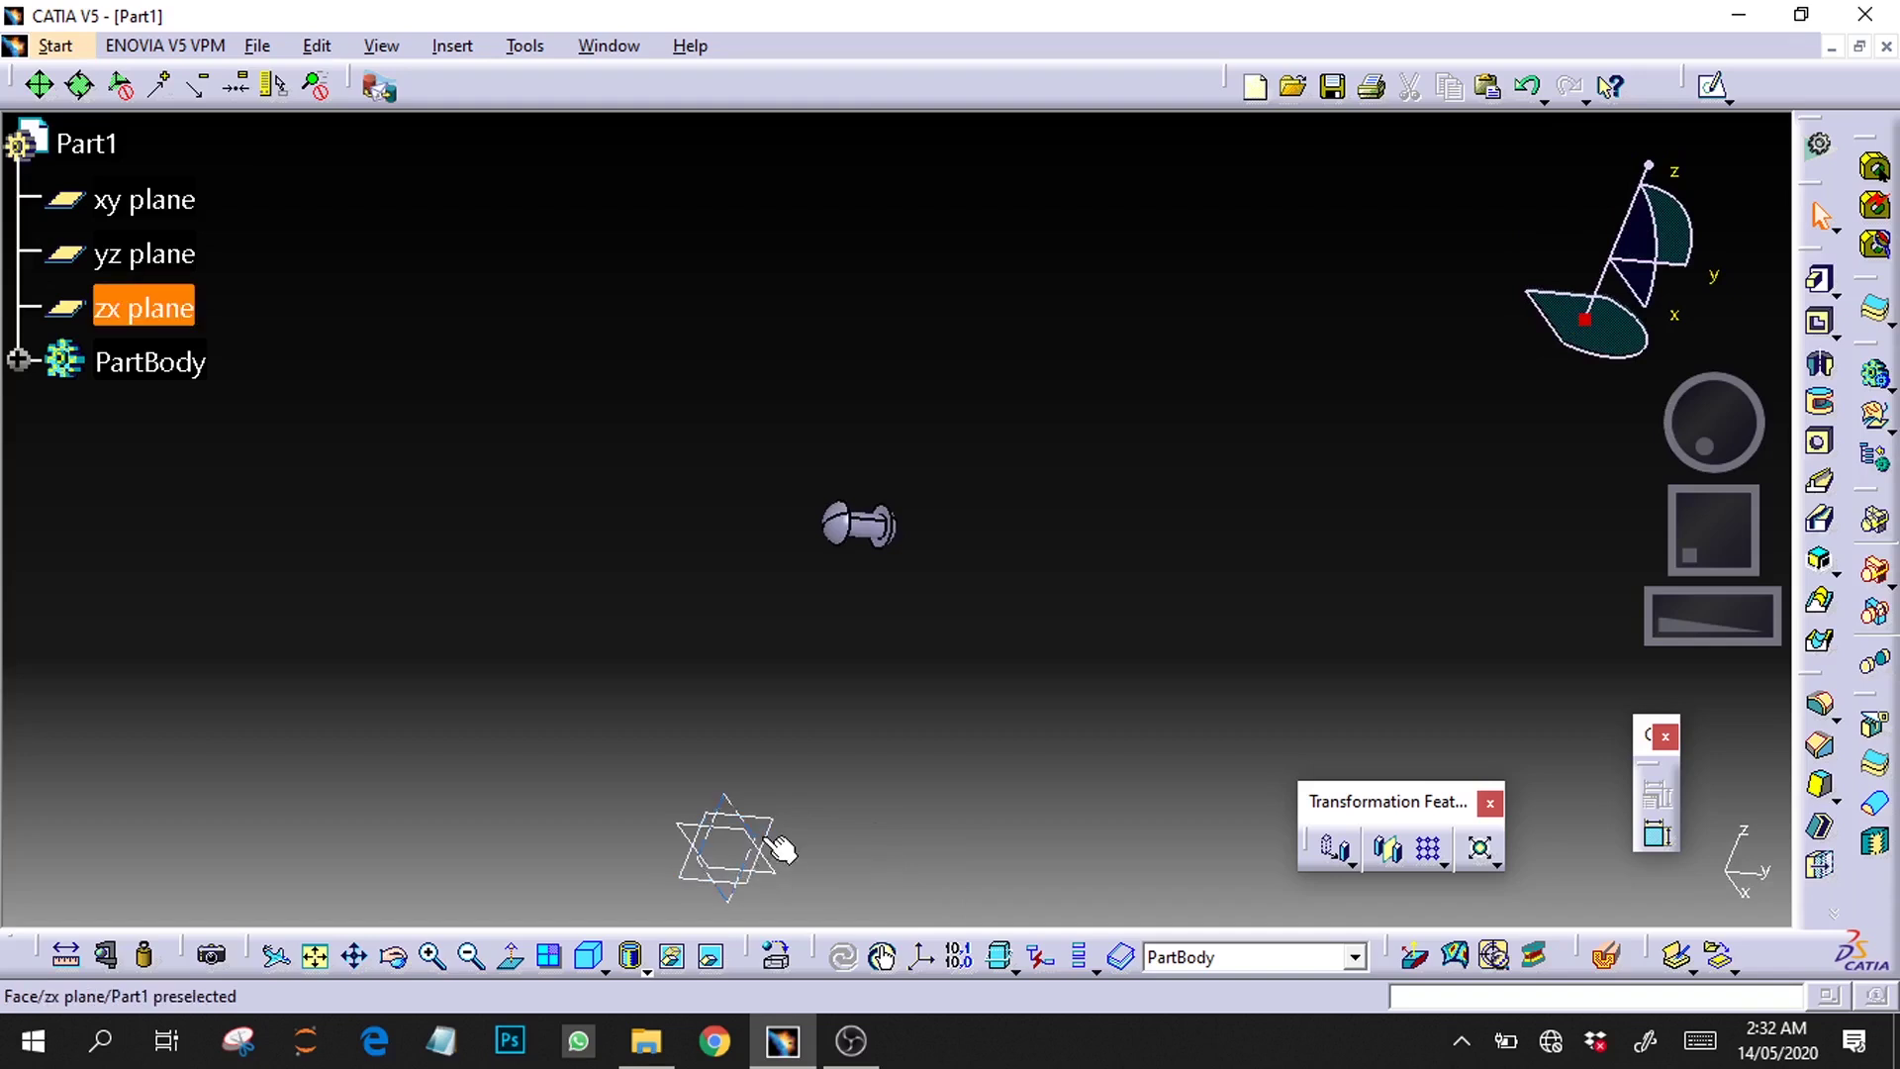
{"action": "left_click", "coordinate": [771, 843]}
{"action": "left_click", "coordinate": [1011, 823]}
{"action": "mouse_move", "coordinate": [1570, 507]}
{"action": "left_mouse_down"}
{"action": "mouse_move", "coordinate": [1730, 630]}
{"action": "mouse_move", "coordinate": [1484, 653]}
{"action": "left_mouse_up"}
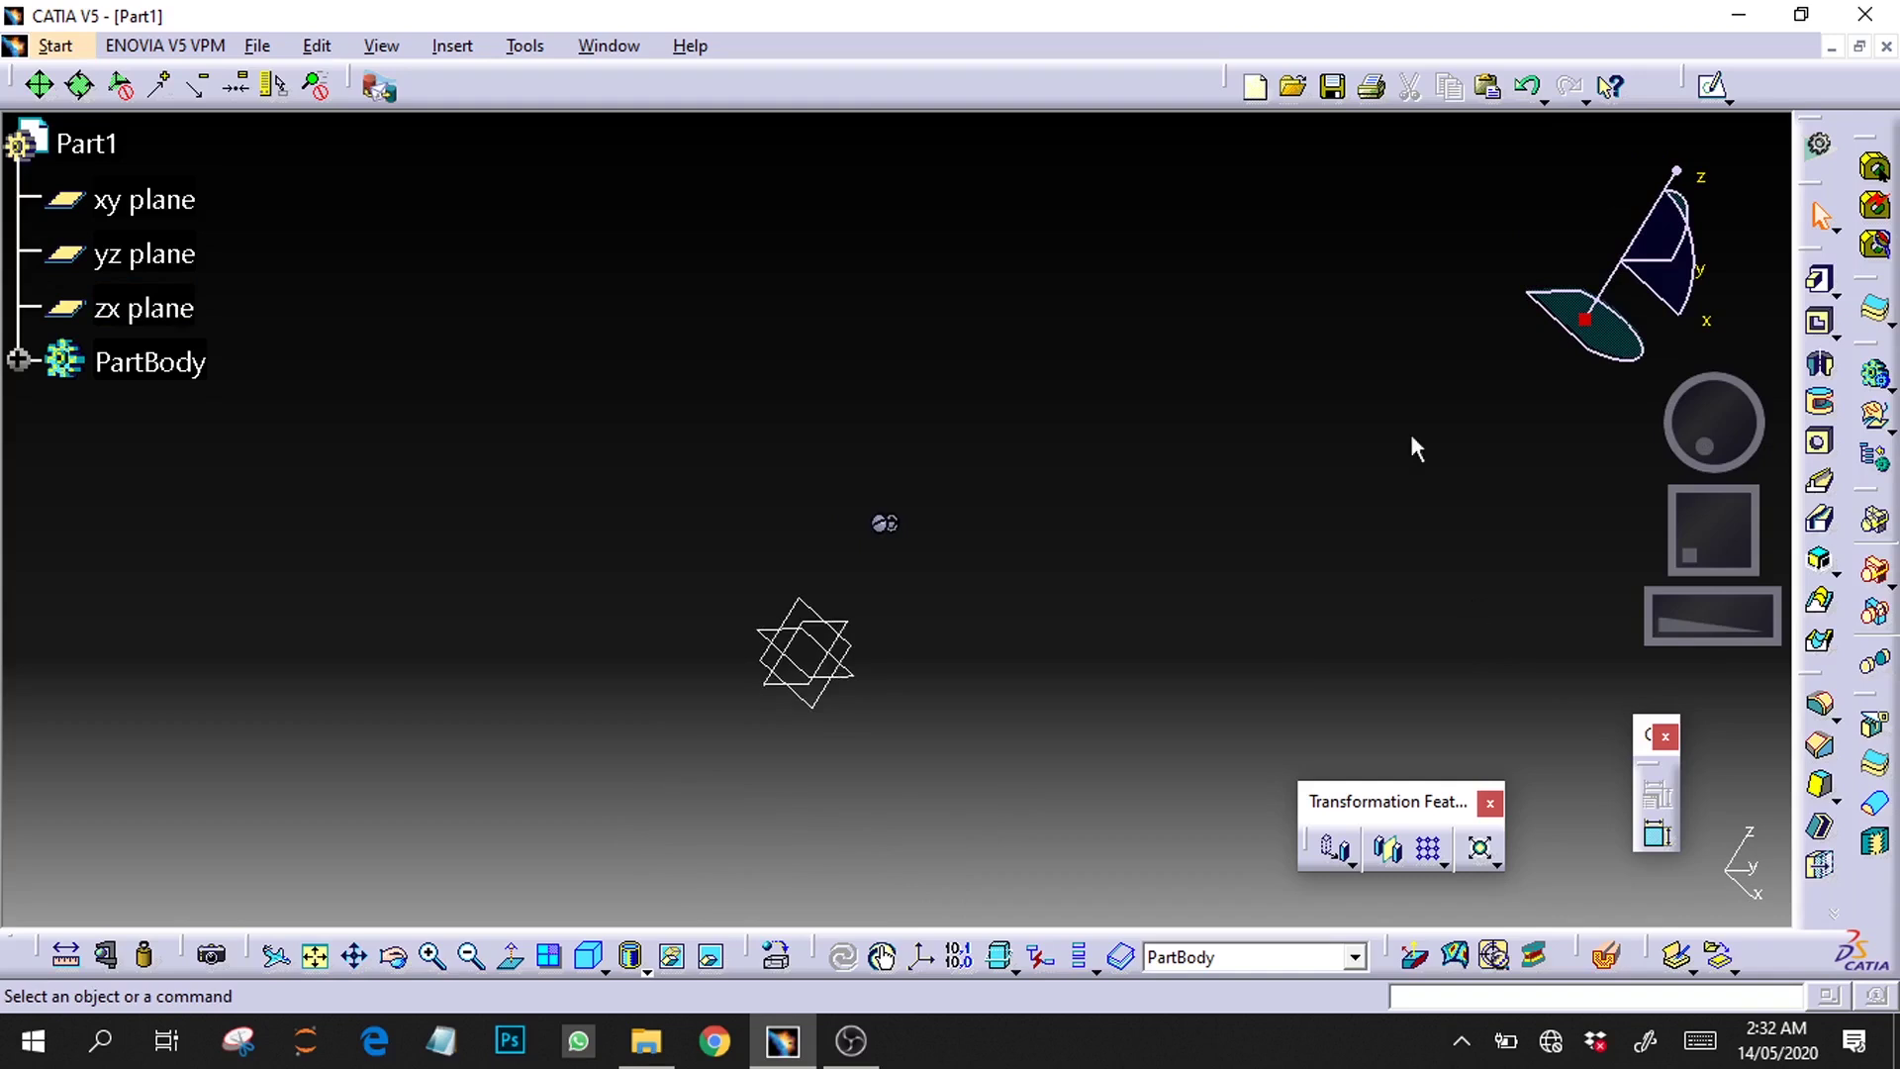
{"action": "left_click", "coordinate": [1444, 862]}
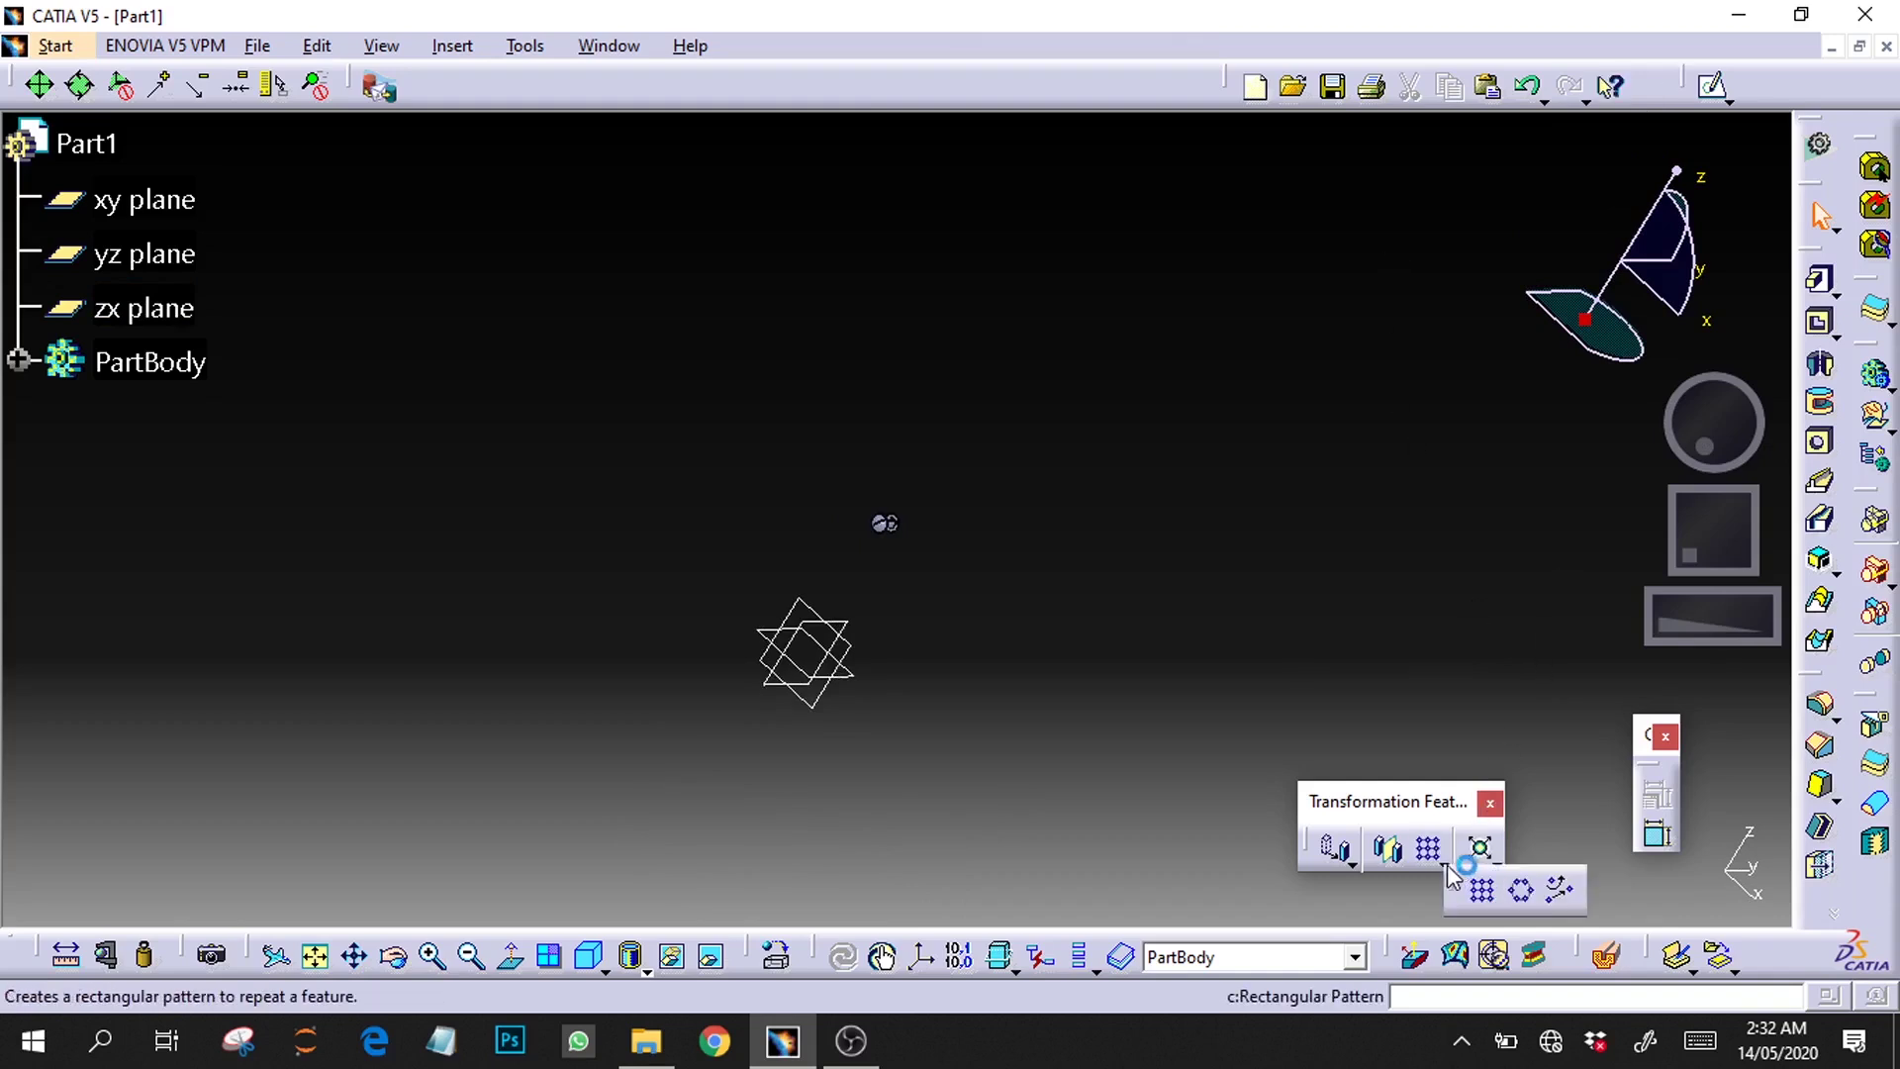
{"action": "left_click", "coordinate": [1521, 893]}
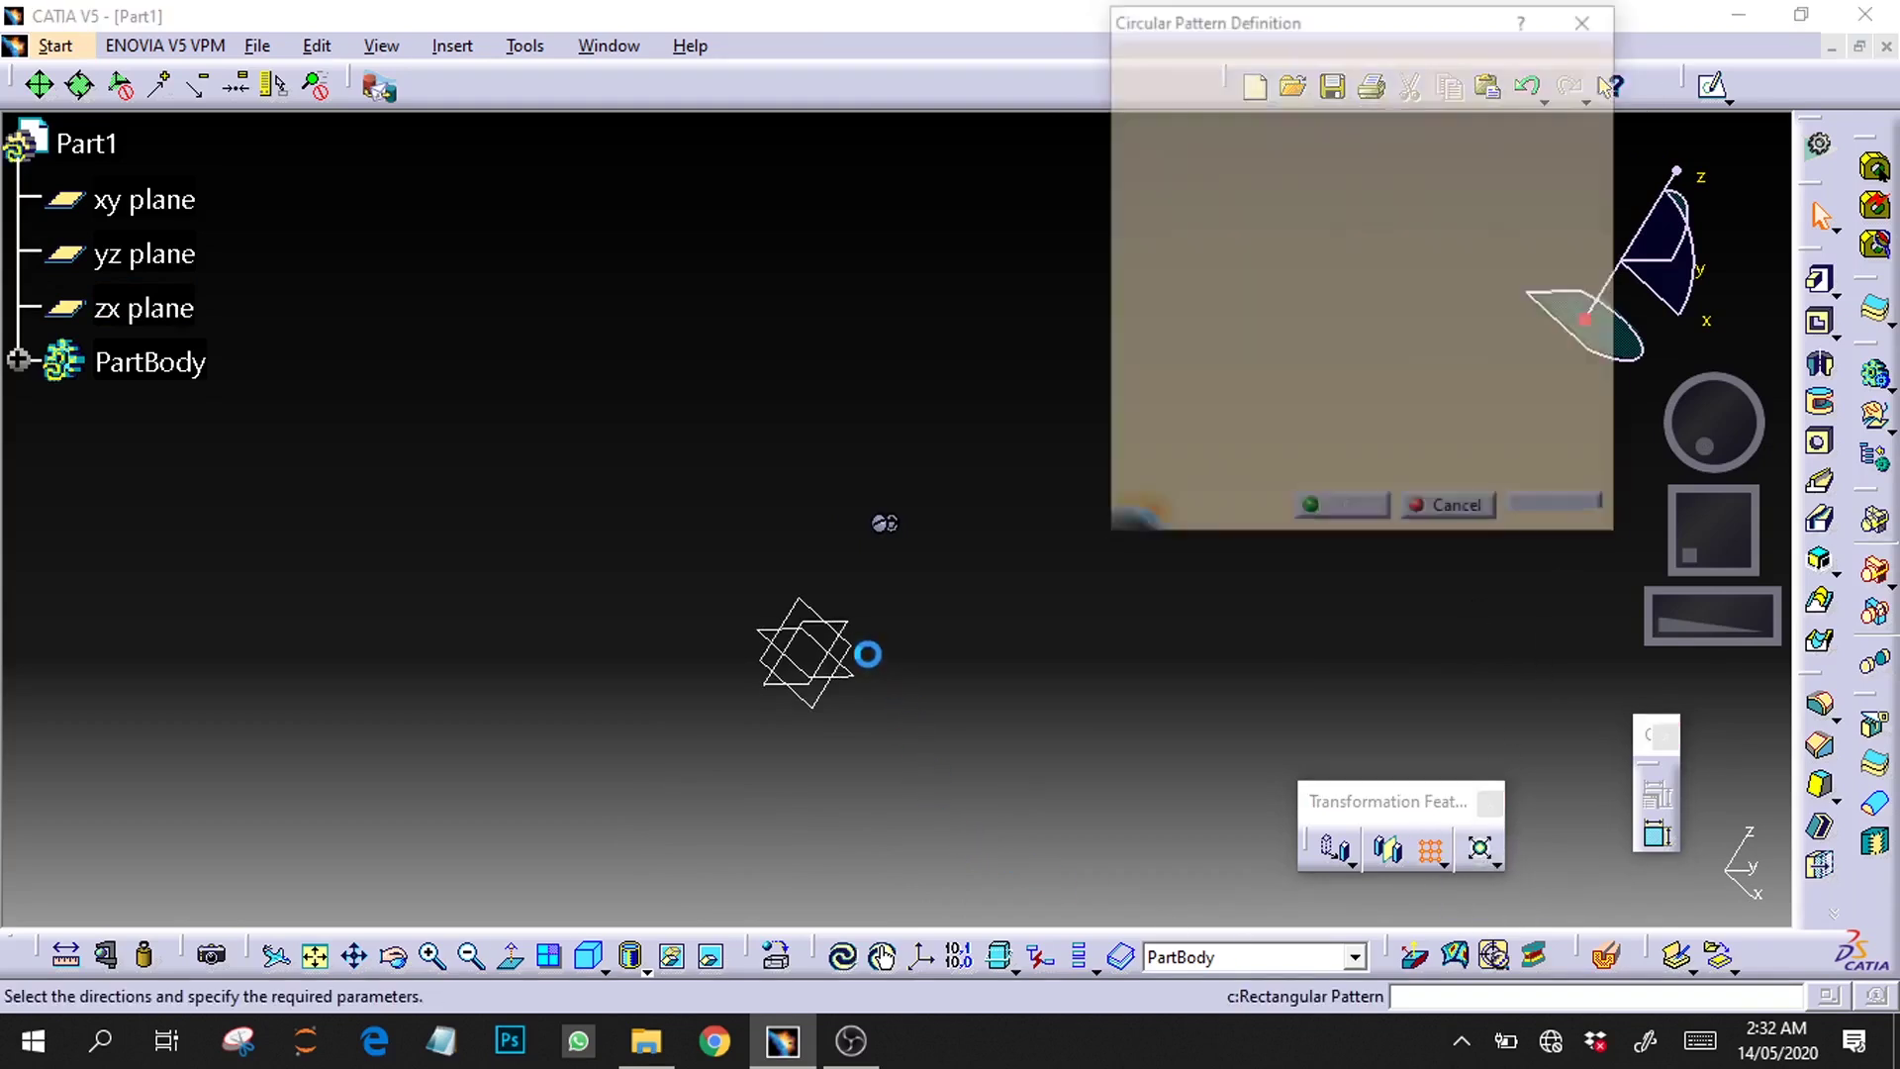
{"action": "left_click", "coordinate": [1334, 400]}
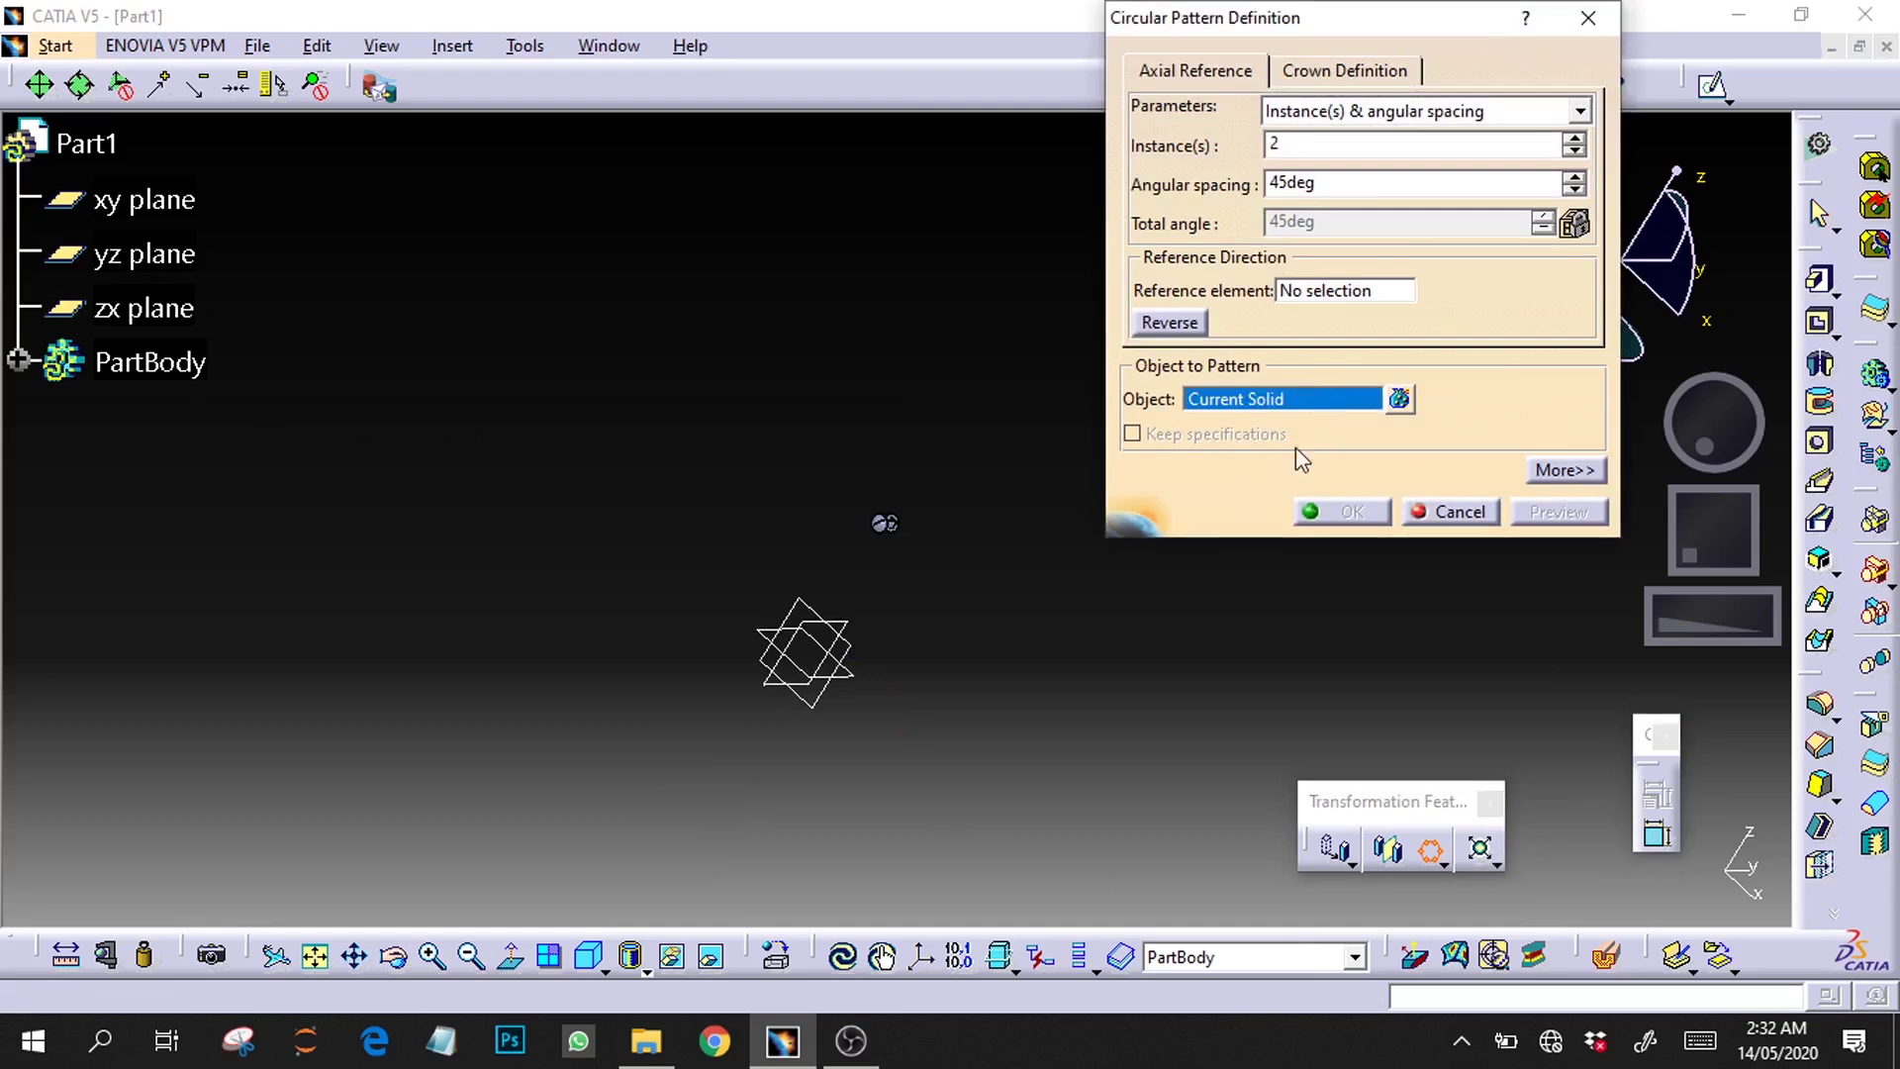
{"action": "left_click", "coordinate": [18, 361]}
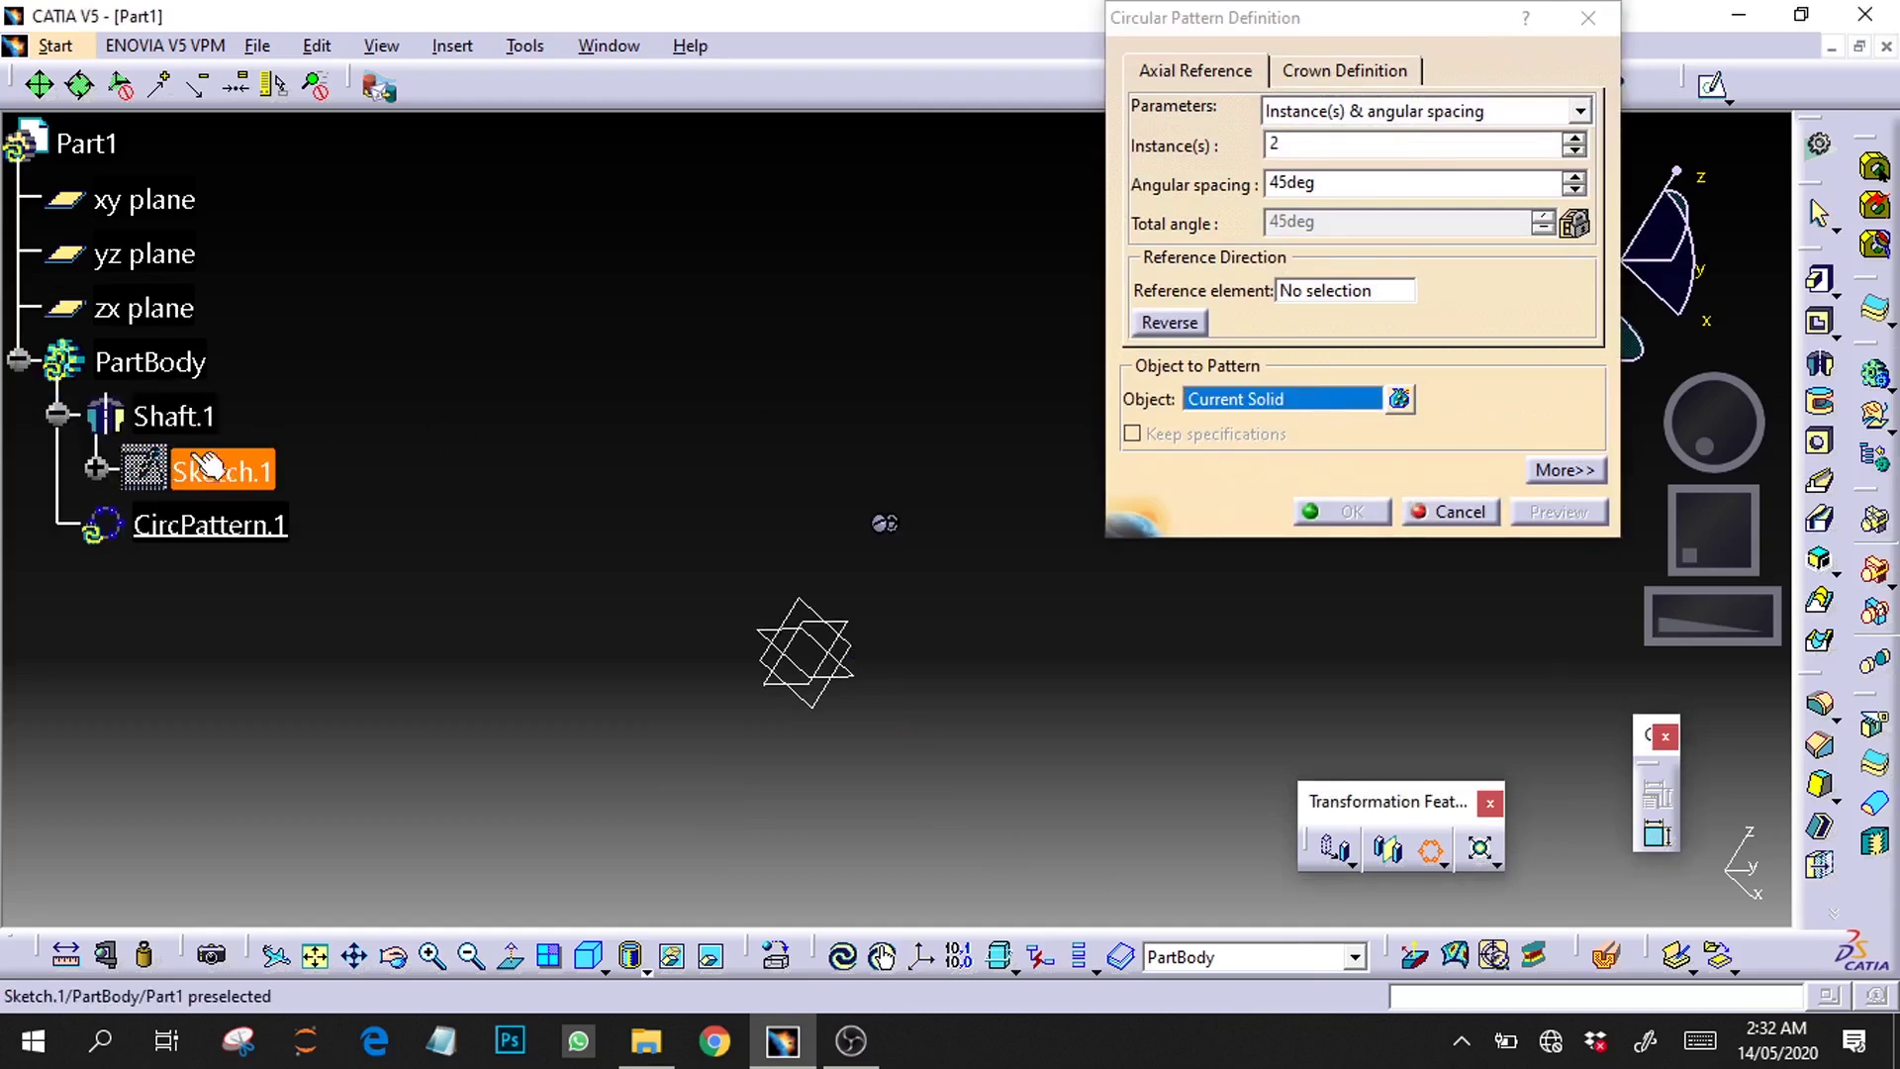
{"action": "left_click", "coordinate": [208, 467]}
{"action": "left_click", "coordinate": [1378, 291]}
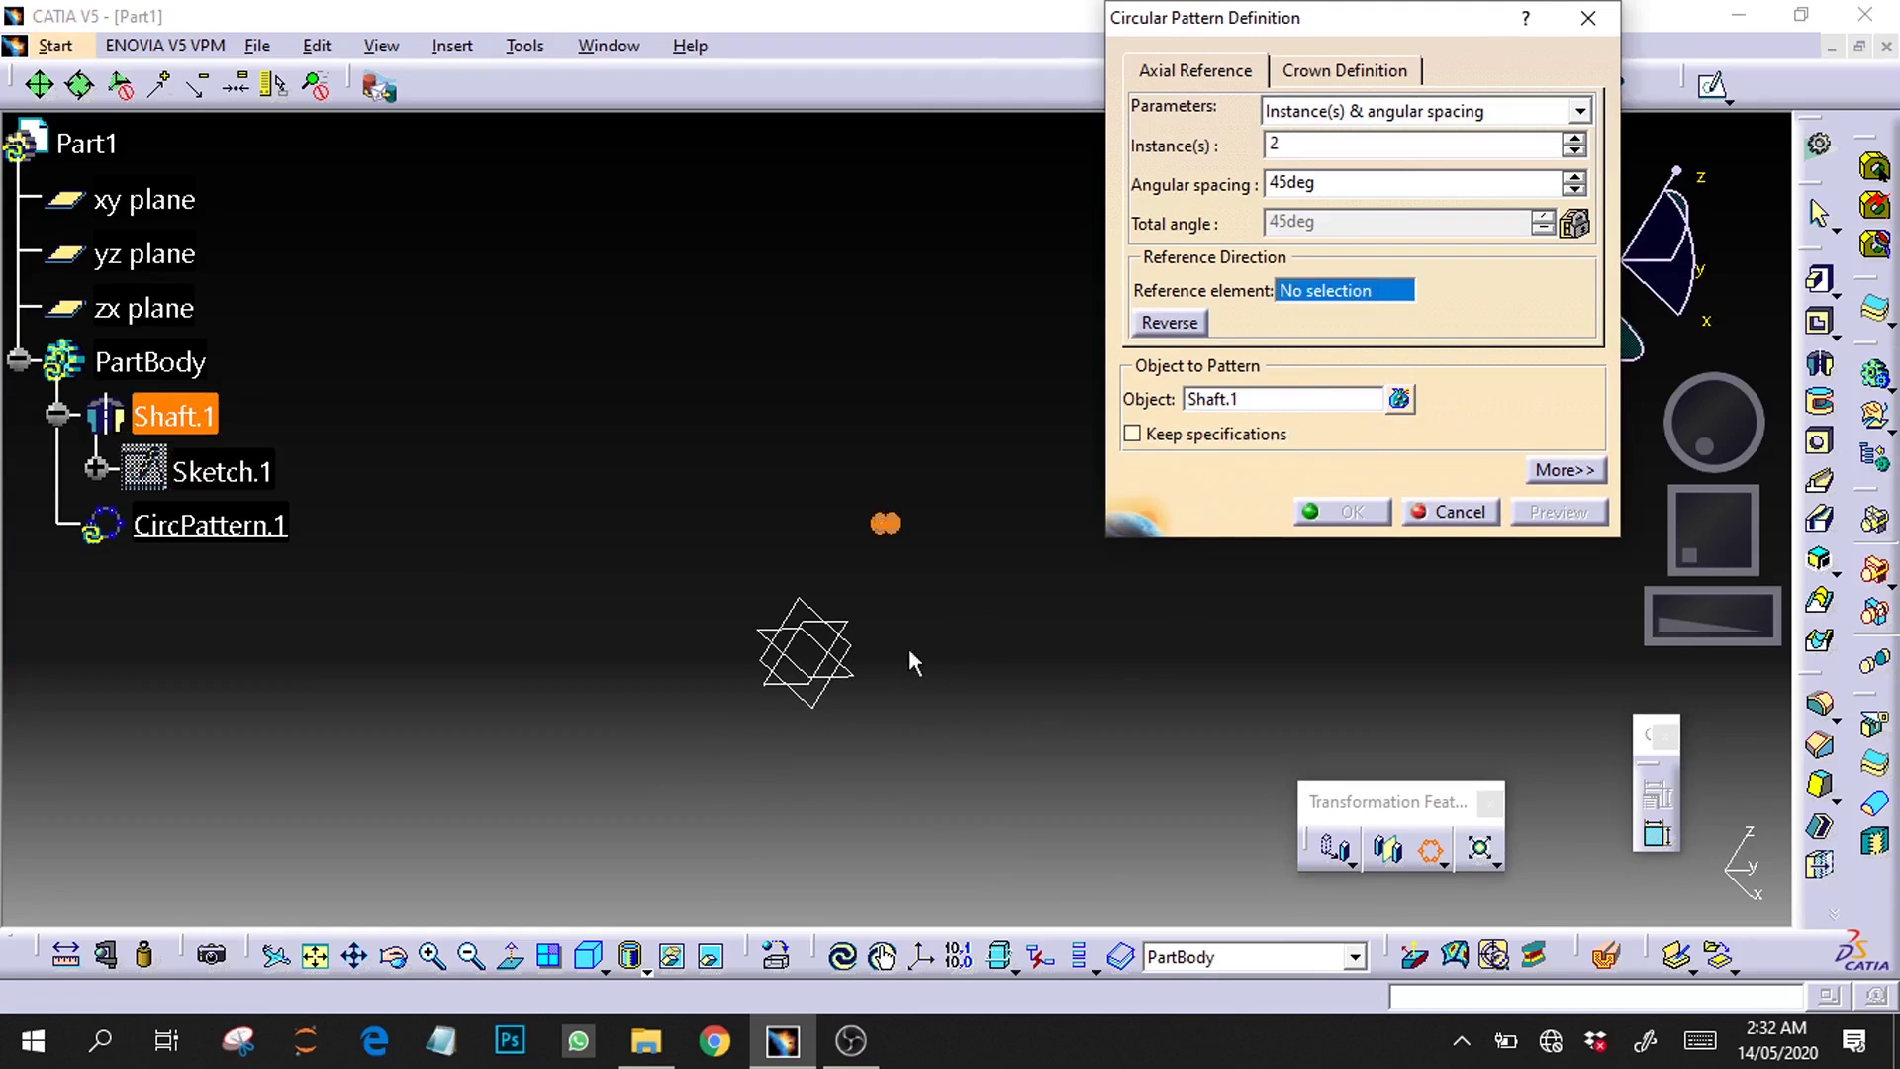
{"action": "left_click", "coordinate": [178, 319]}
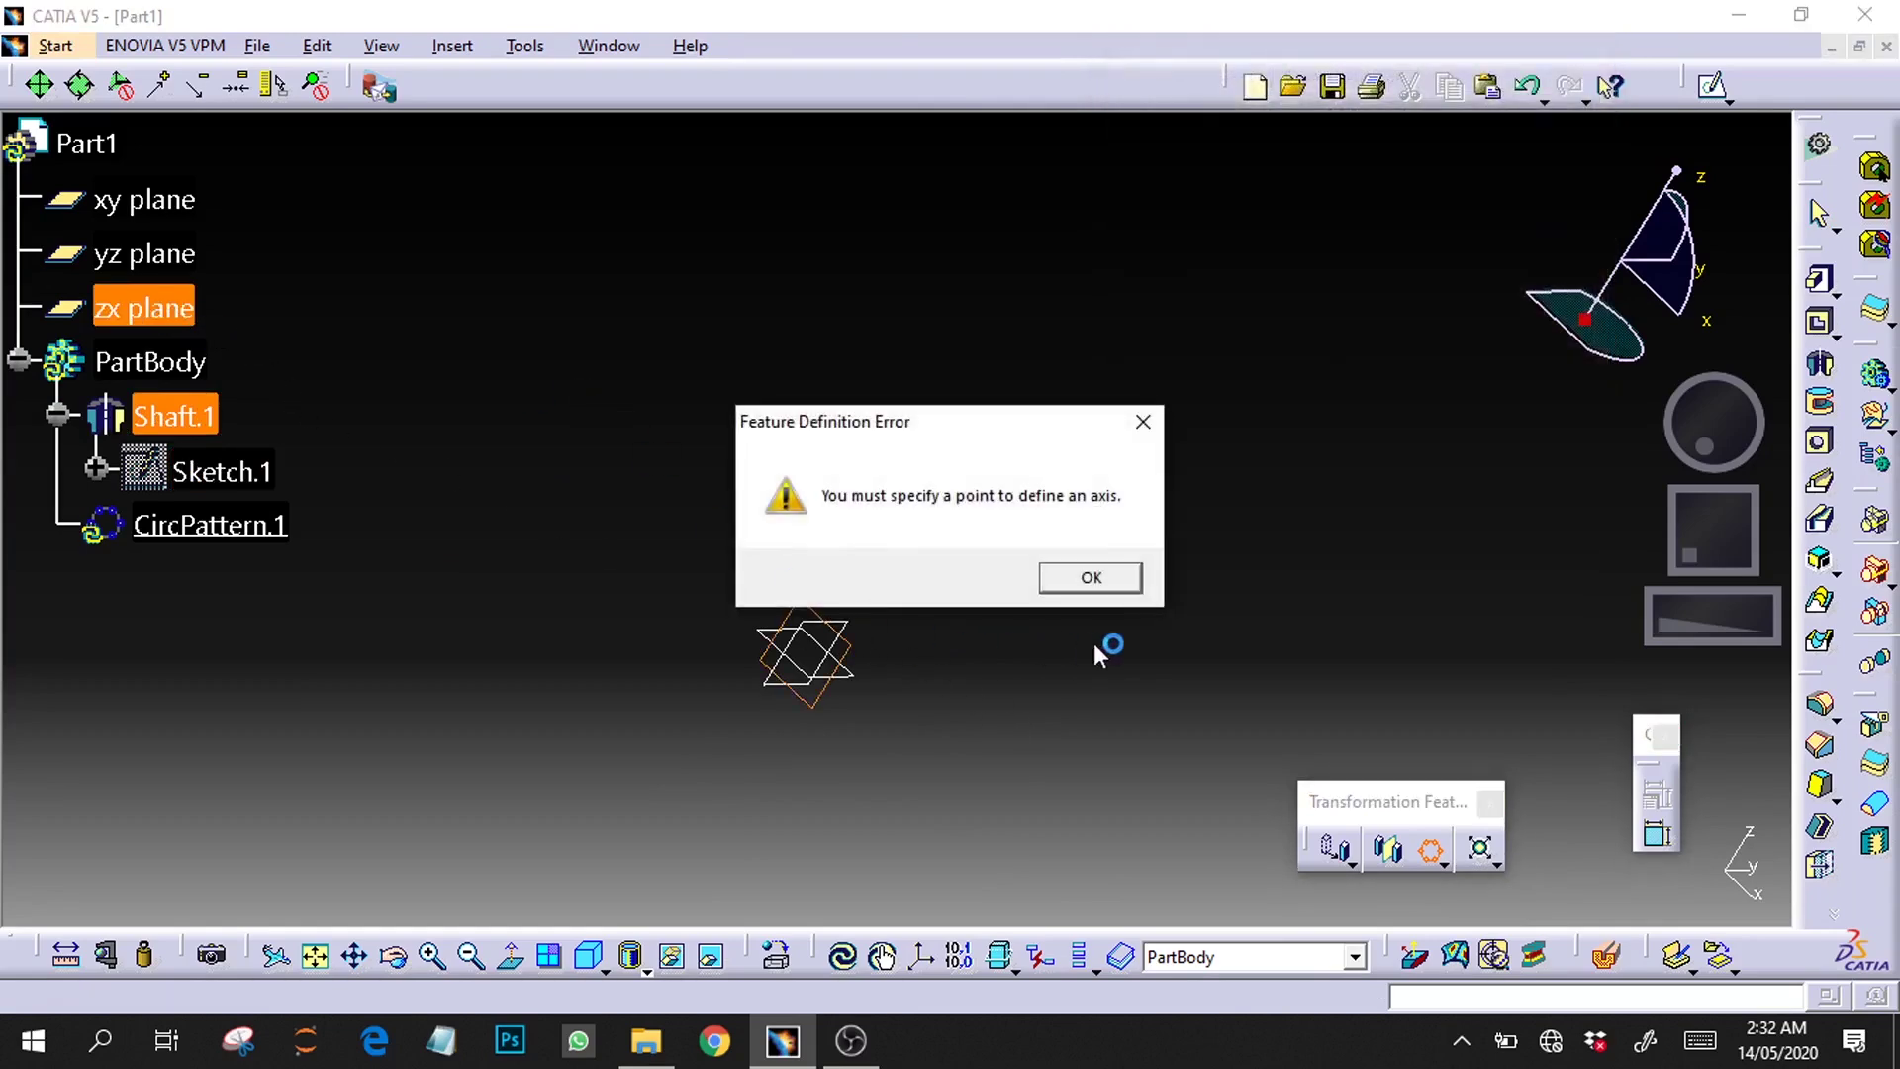
{"action": "left_click", "coordinate": [1087, 574]}
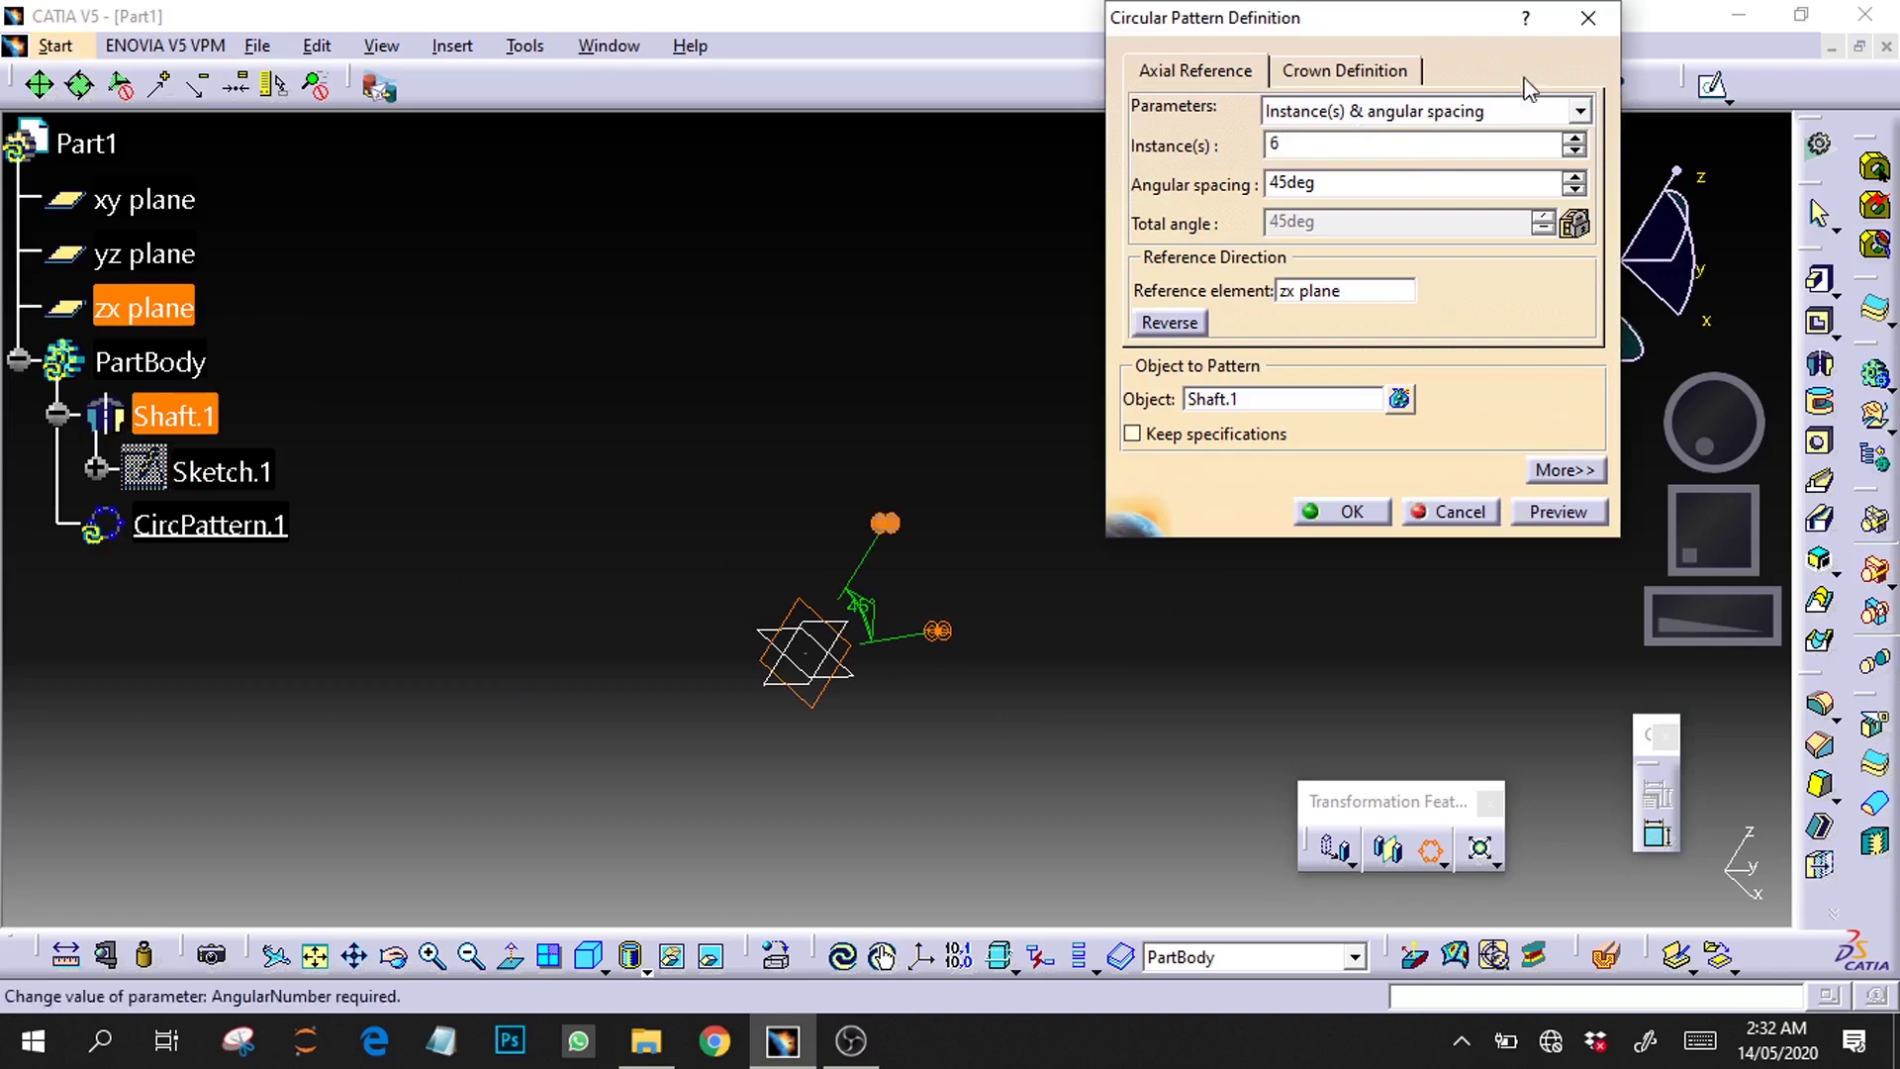
Step: Set the circular pattern to a complete crown with 6 instances and create it
{"action": "left_click", "coordinate": [1581, 111]}
{"action": "left_click", "coordinate": [1416, 194]}
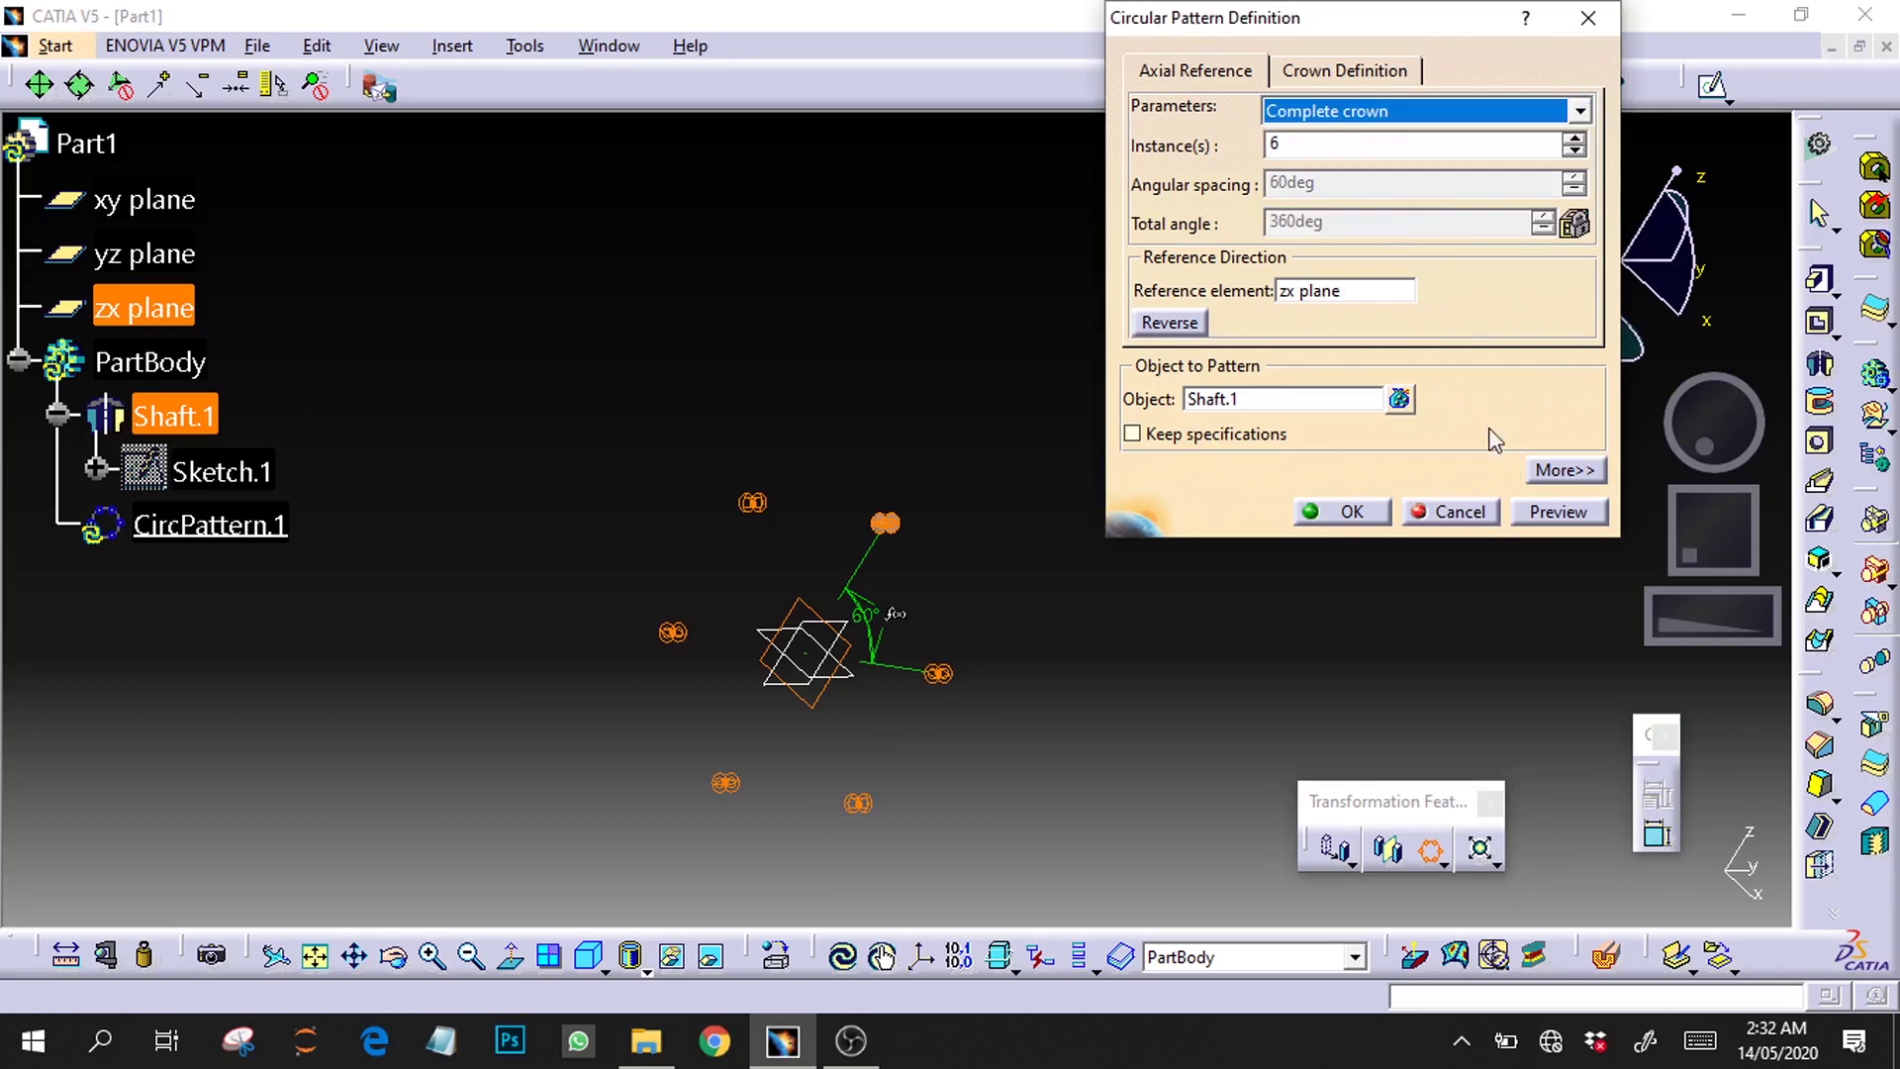
{"action": "left_click", "coordinate": [1552, 513]}
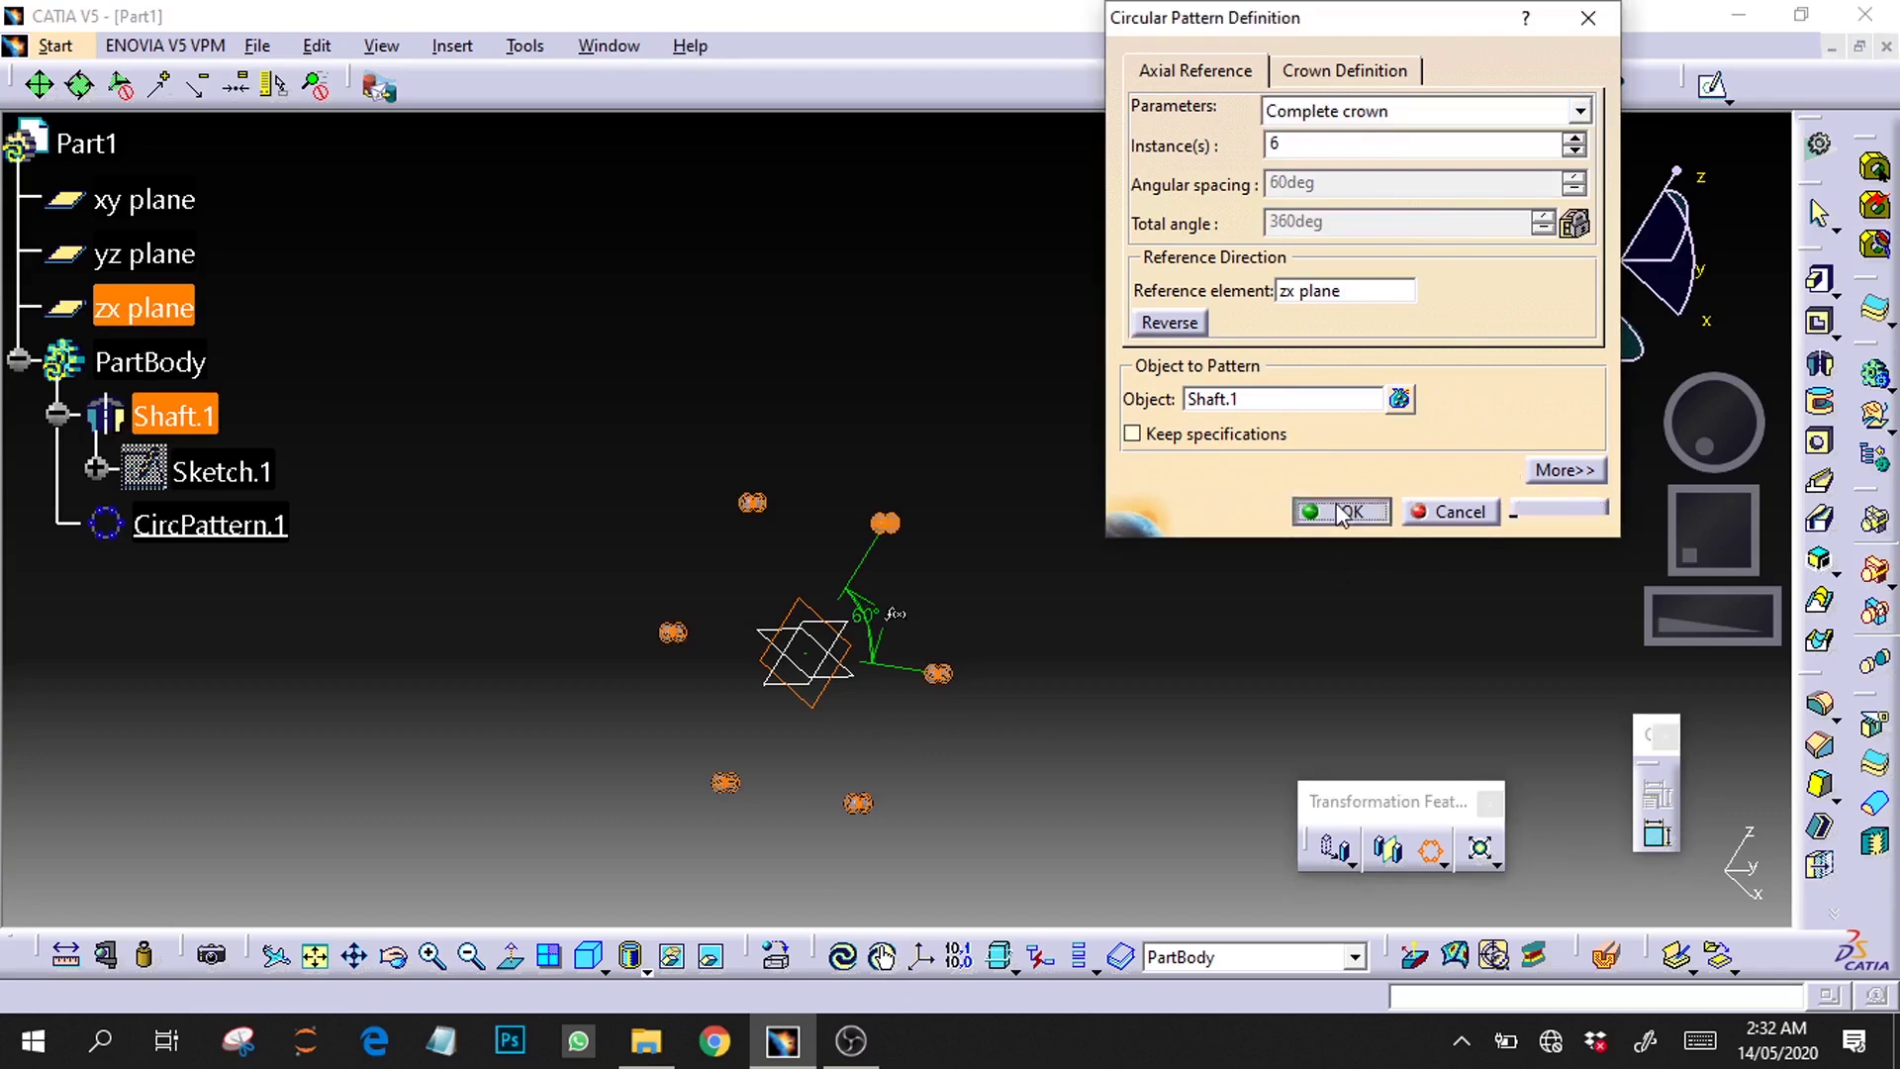
{"action": "left_click", "coordinate": [1342, 513]}
Step: Change the part number of Part1 to "rivit 2 for s plate and clutch disk" in its properties
{"action": "left_click_drag", "start_coordinate": [1715, 446], "coordinate": [1715, 448]}
{"action": "mouse_move", "coordinate": [1662, 638]}
{"action": "left_mouse_down"}
{"action": "mouse_move", "coordinate": [1689, 621]}
{"action": "mouse_move", "coordinate": [1652, 617]}
{"action": "left_mouse_up"}
{"action": "right_click", "coordinate": [85, 136]}
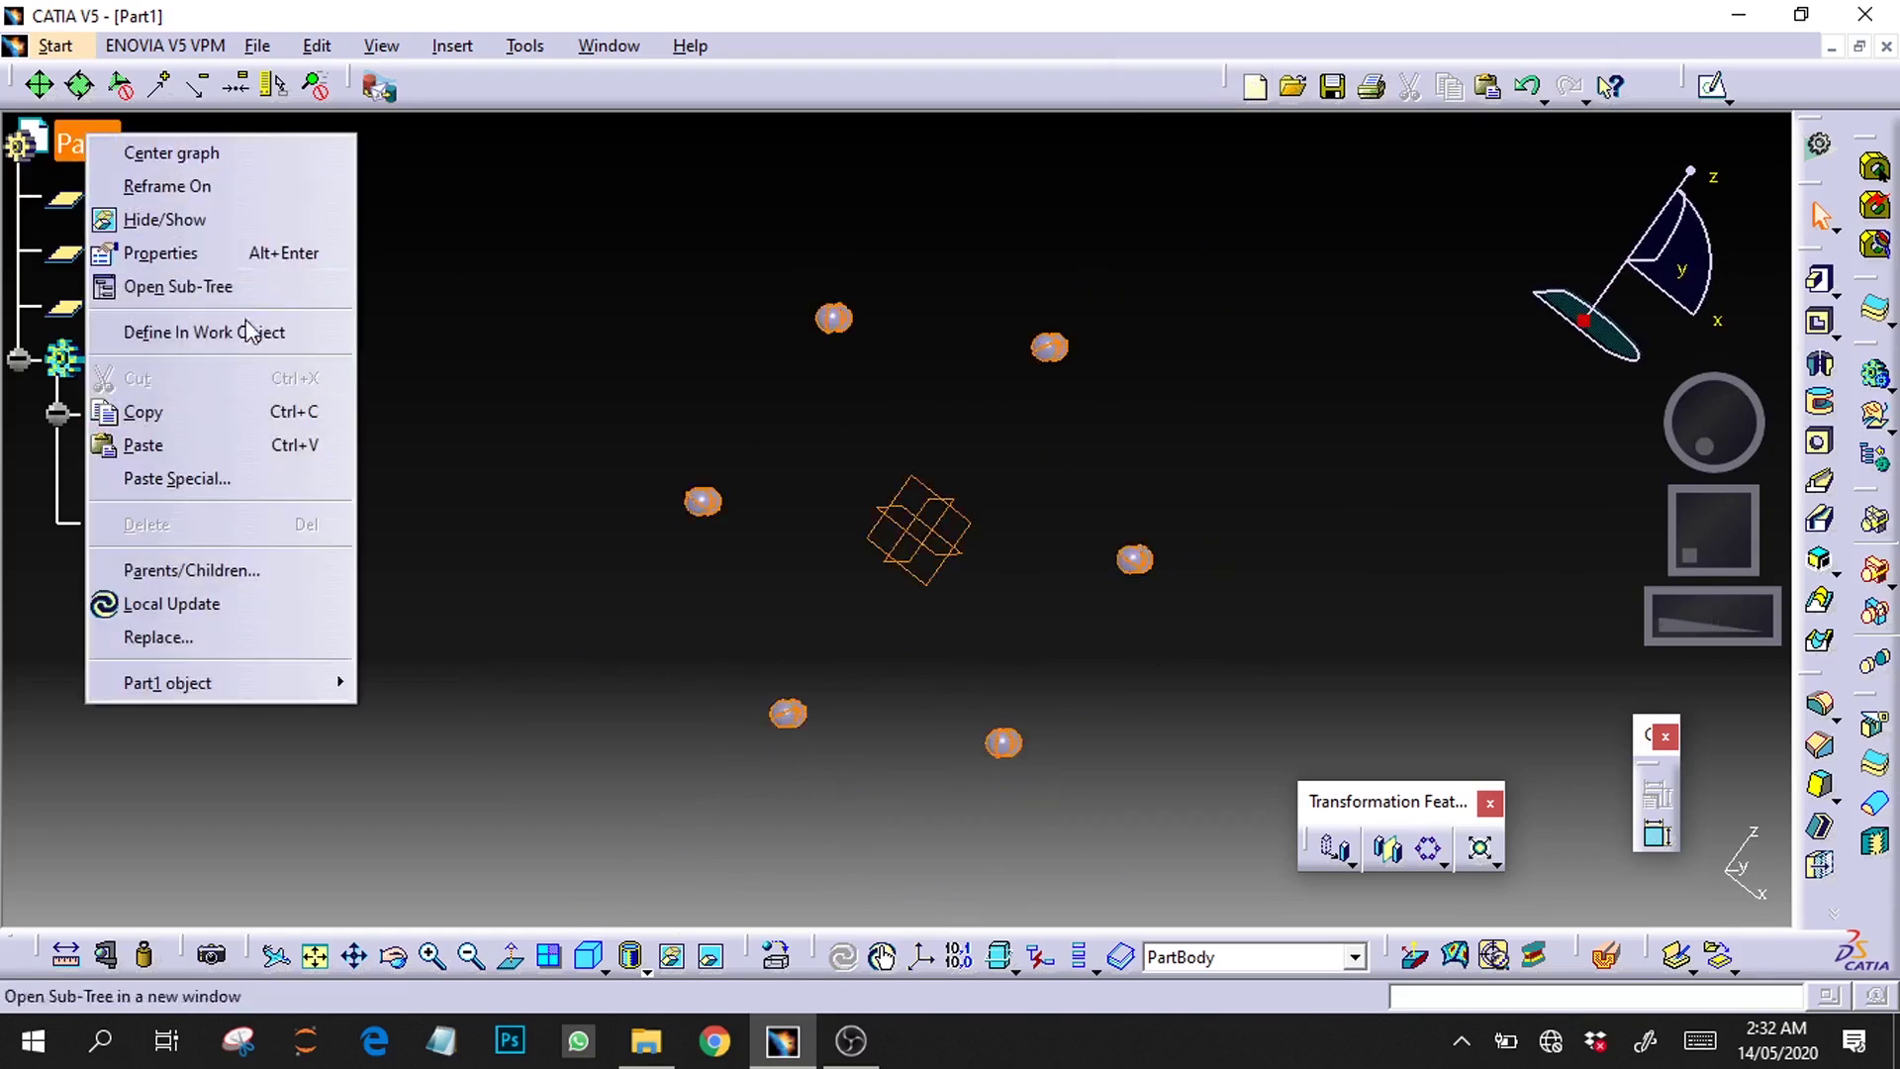
{"action": "left_click", "coordinate": [196, 255]}
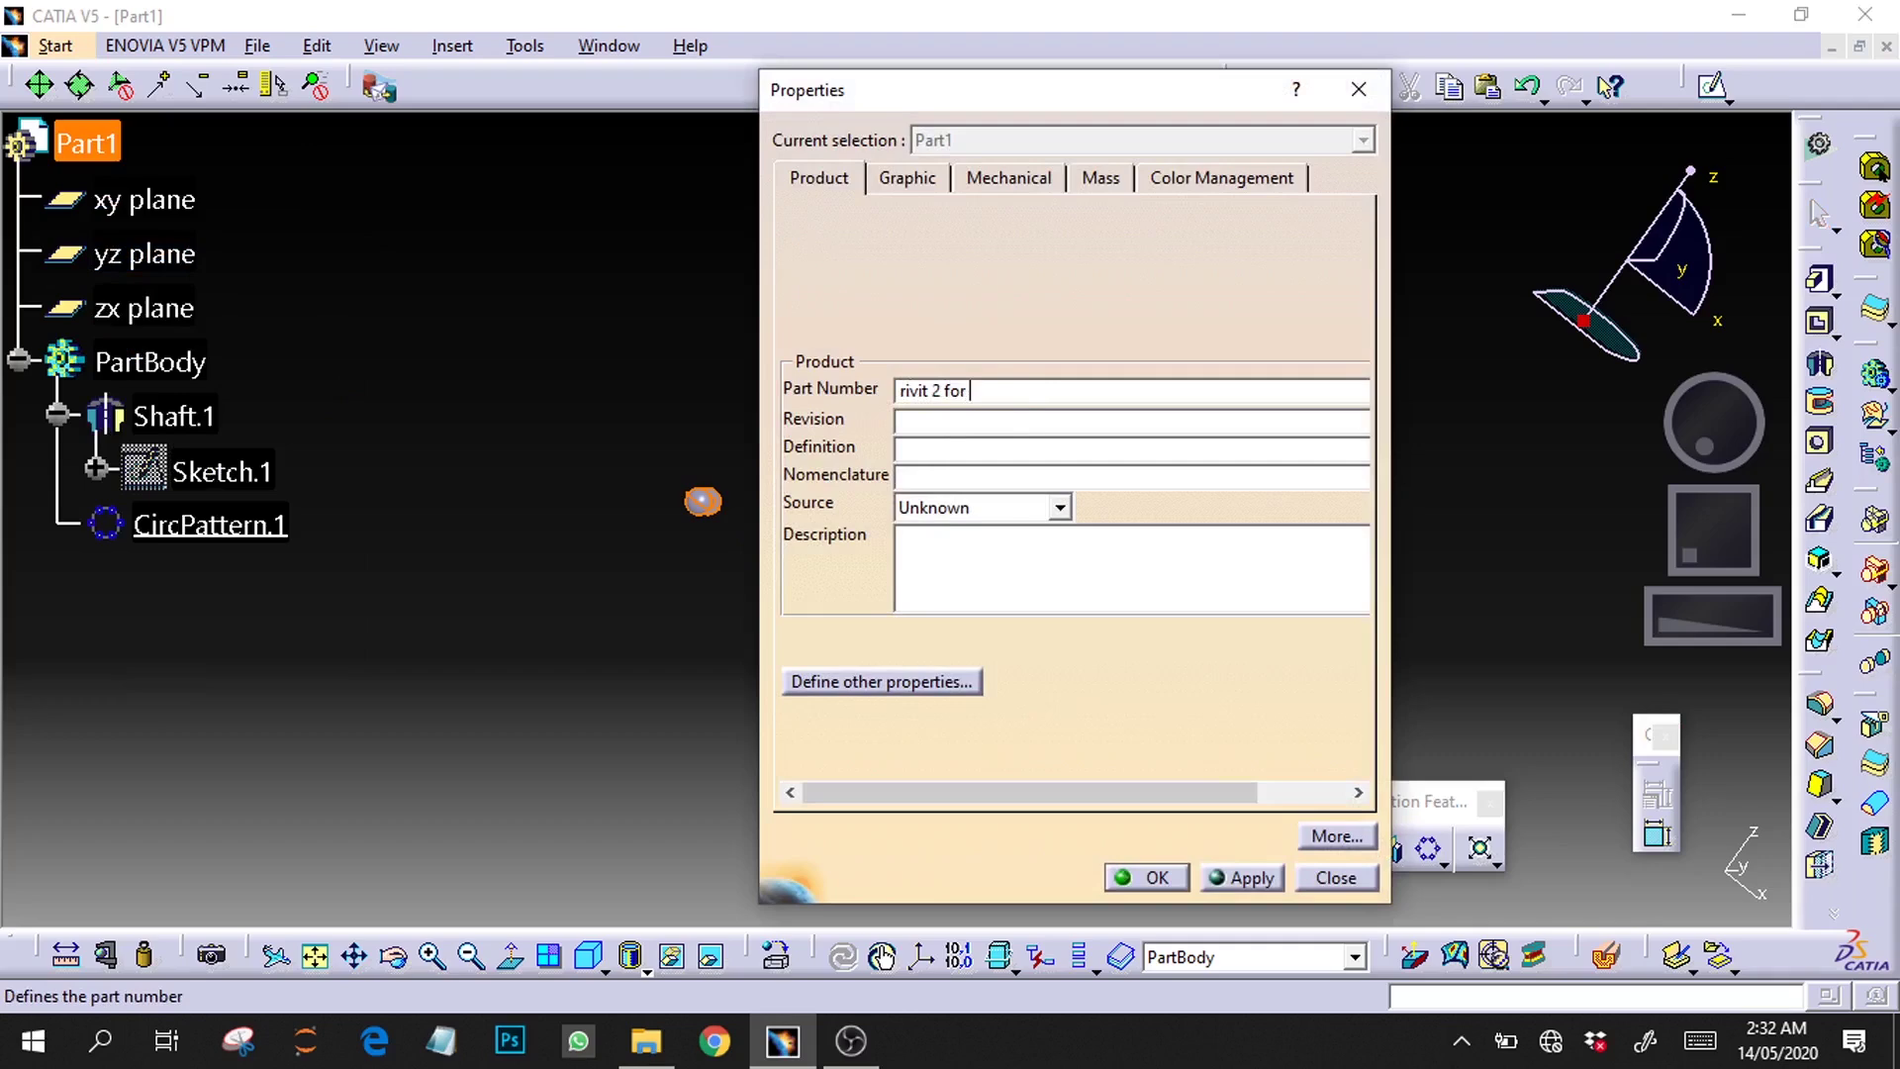
{"action": "type", "text": "late and clutch disj"}
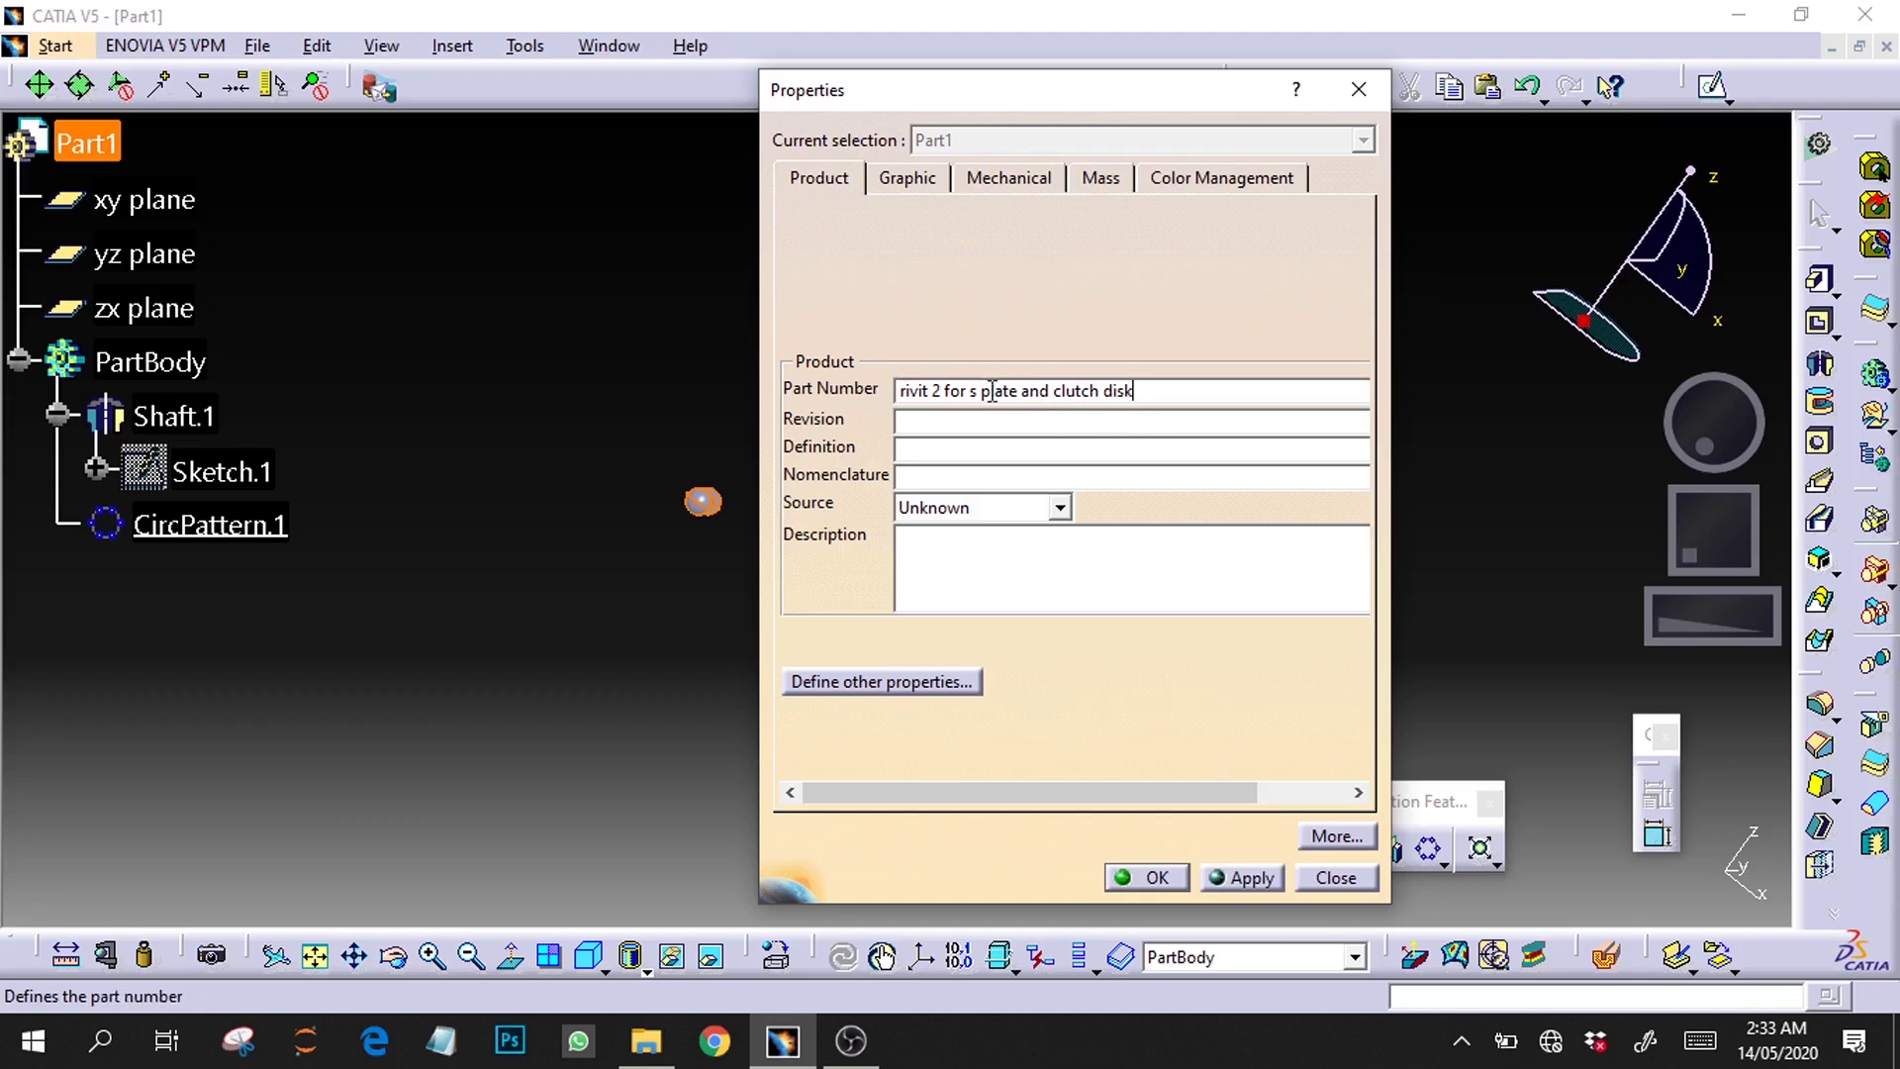
{"action": "key", "text": "ctrl+a"}
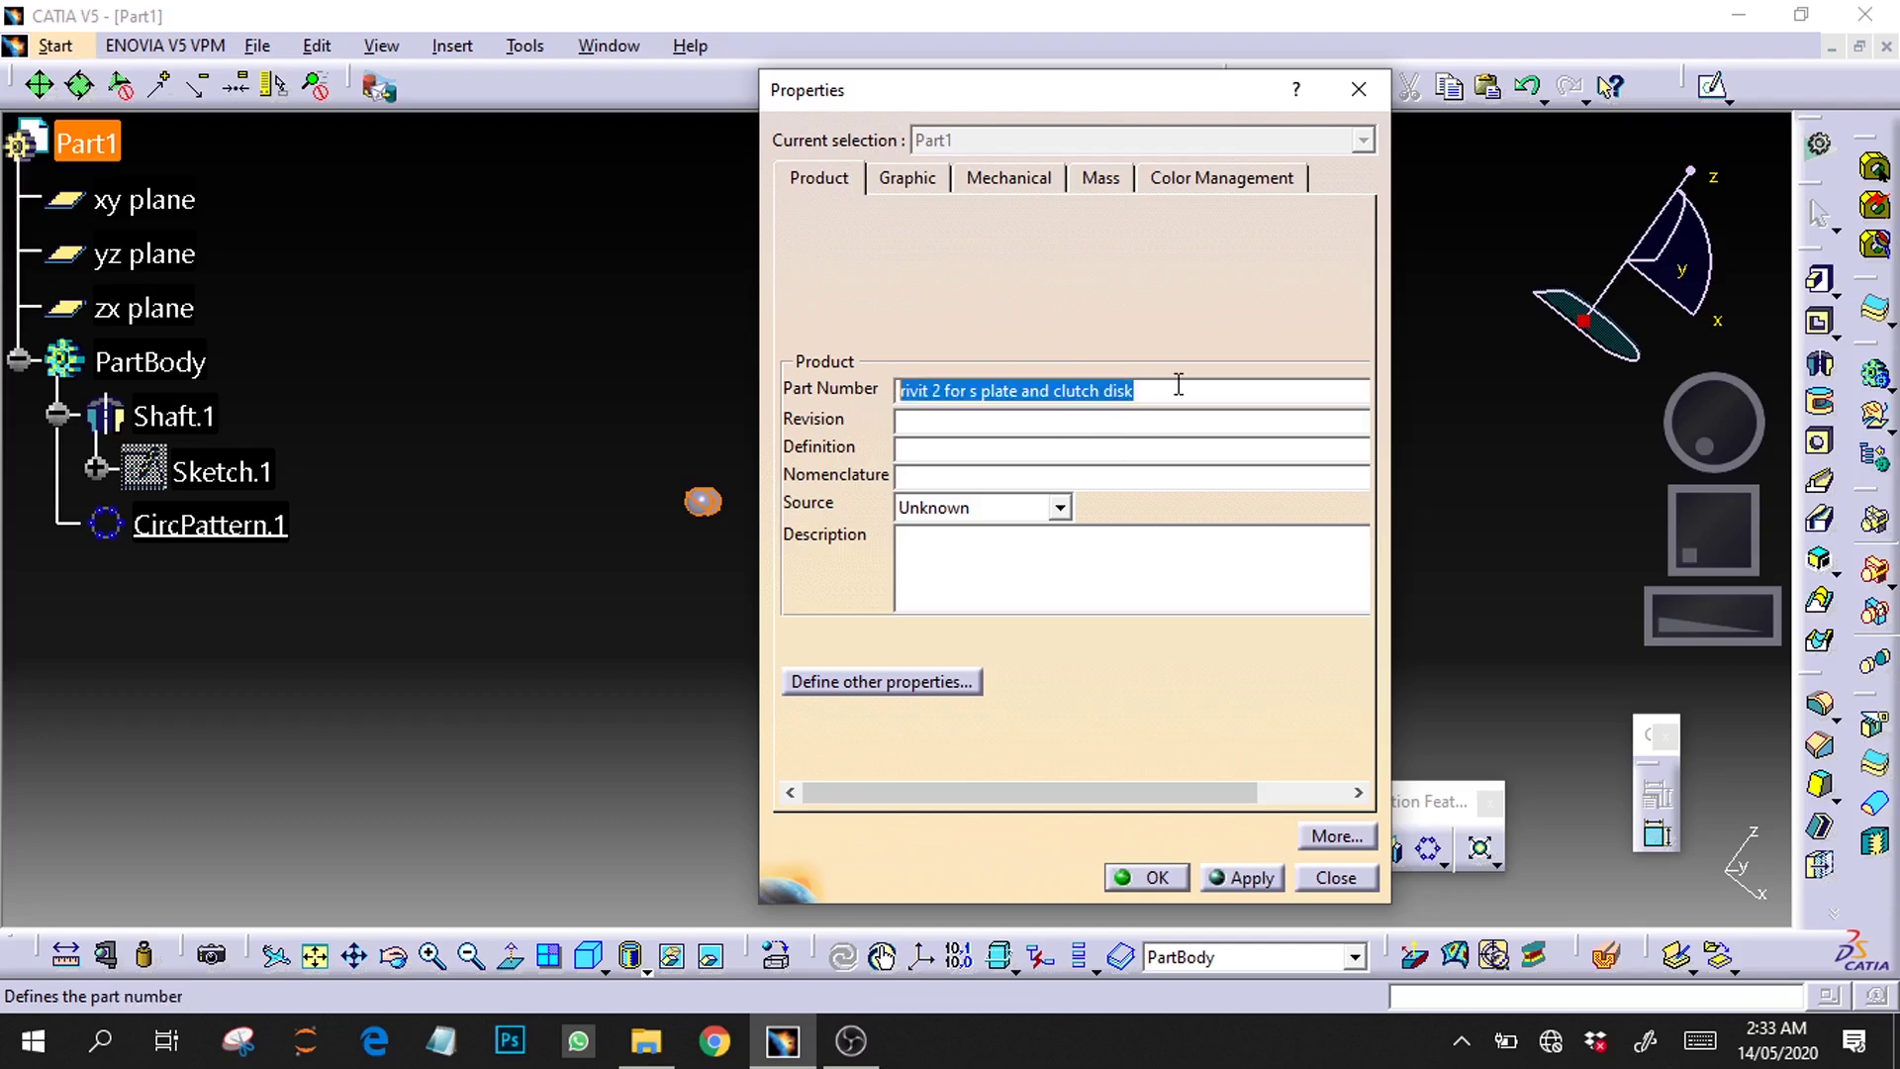
{"action": "left_click", "coordinate": [1243, 878]}
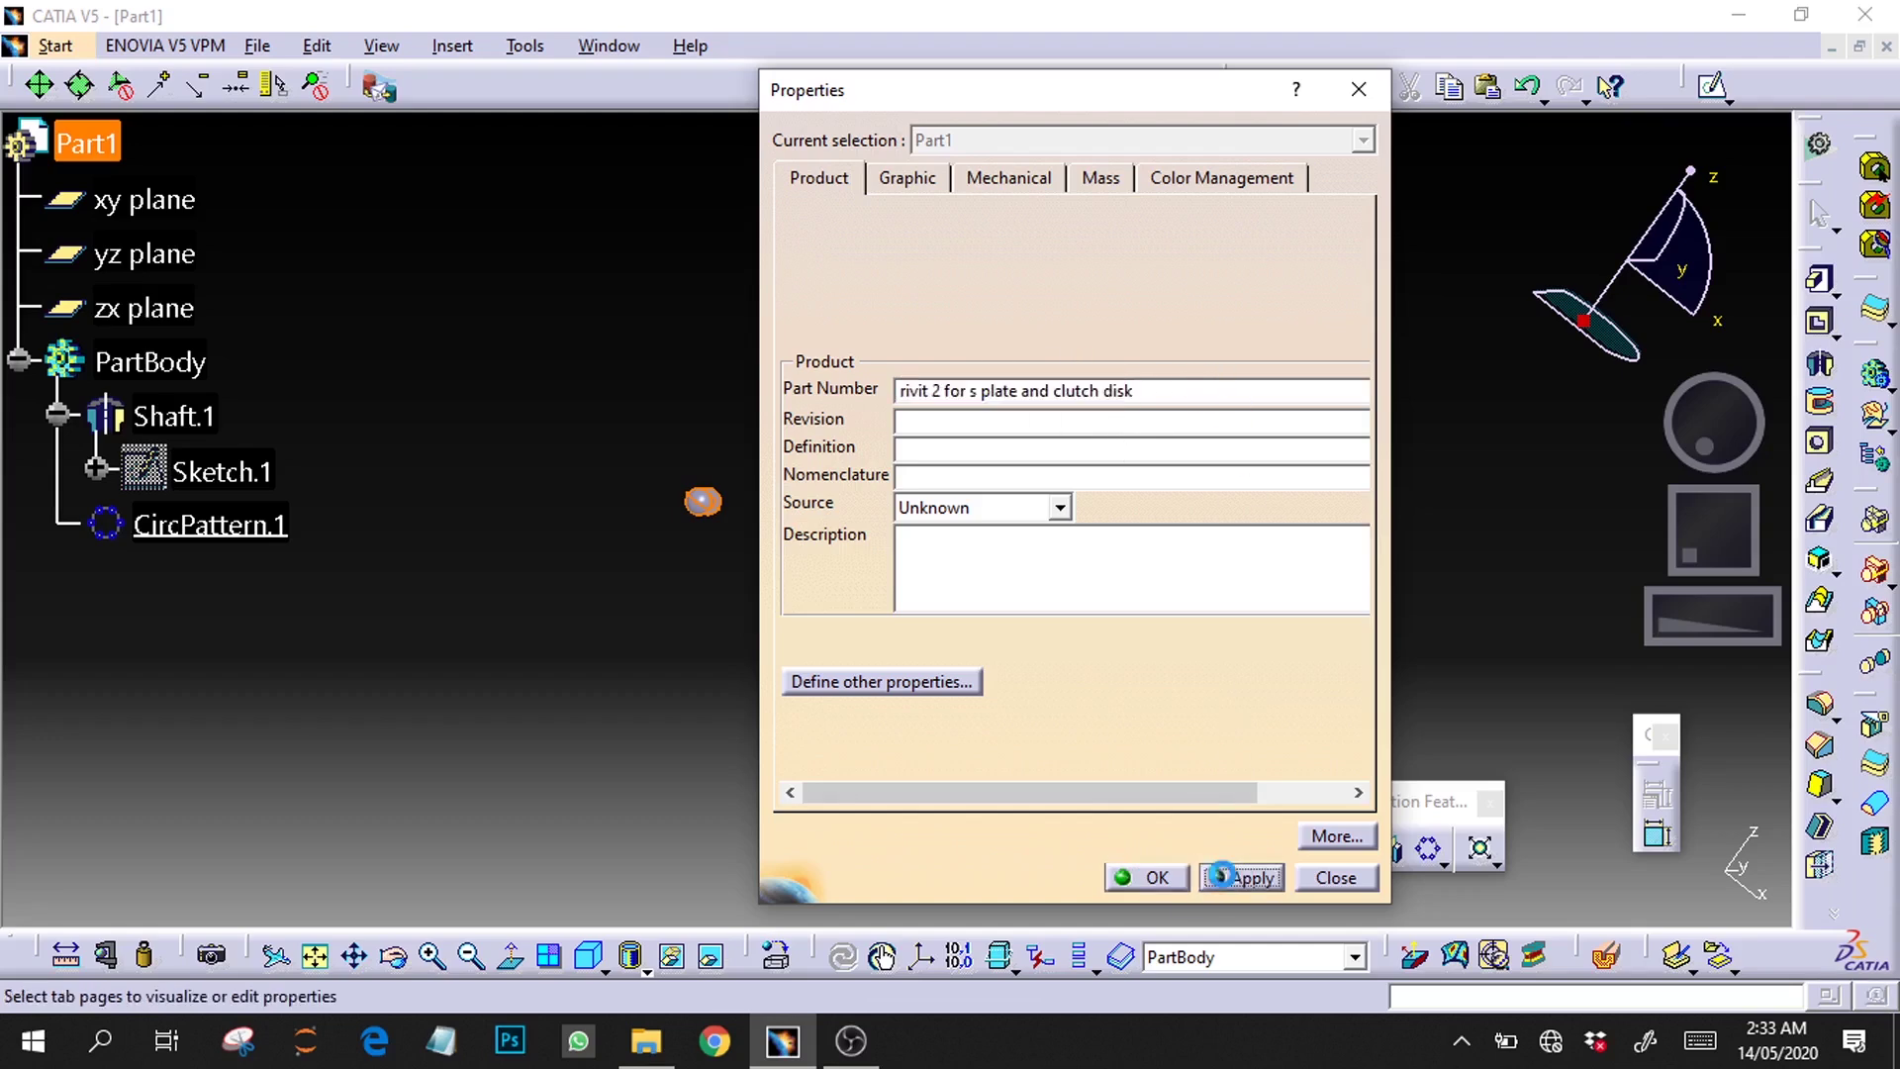
{"action": "left_click", "coordinate": [1143, 877]}
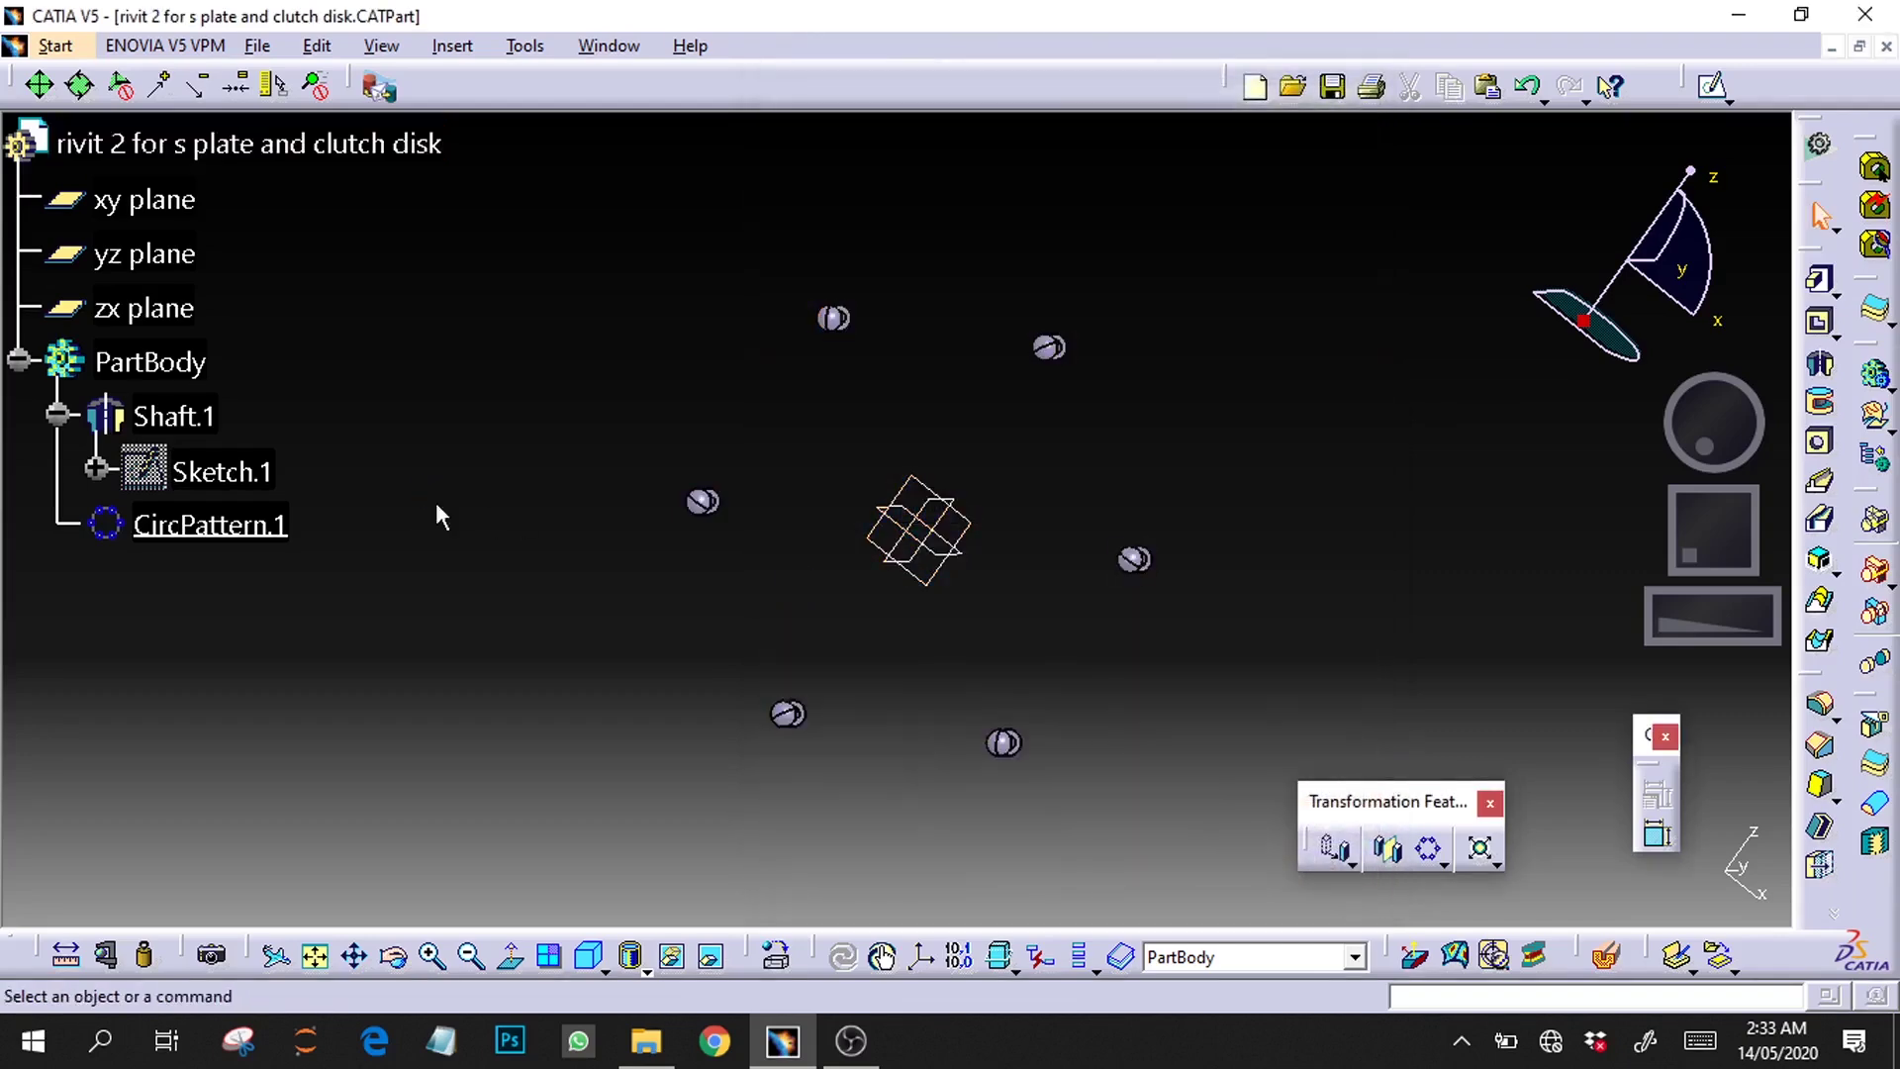
Step: Save the part as "rivit 2 for s plate and clutch disk.CATPart" in the video#18 folder
{"action": "left_click", "coordinate": [386, 232]}
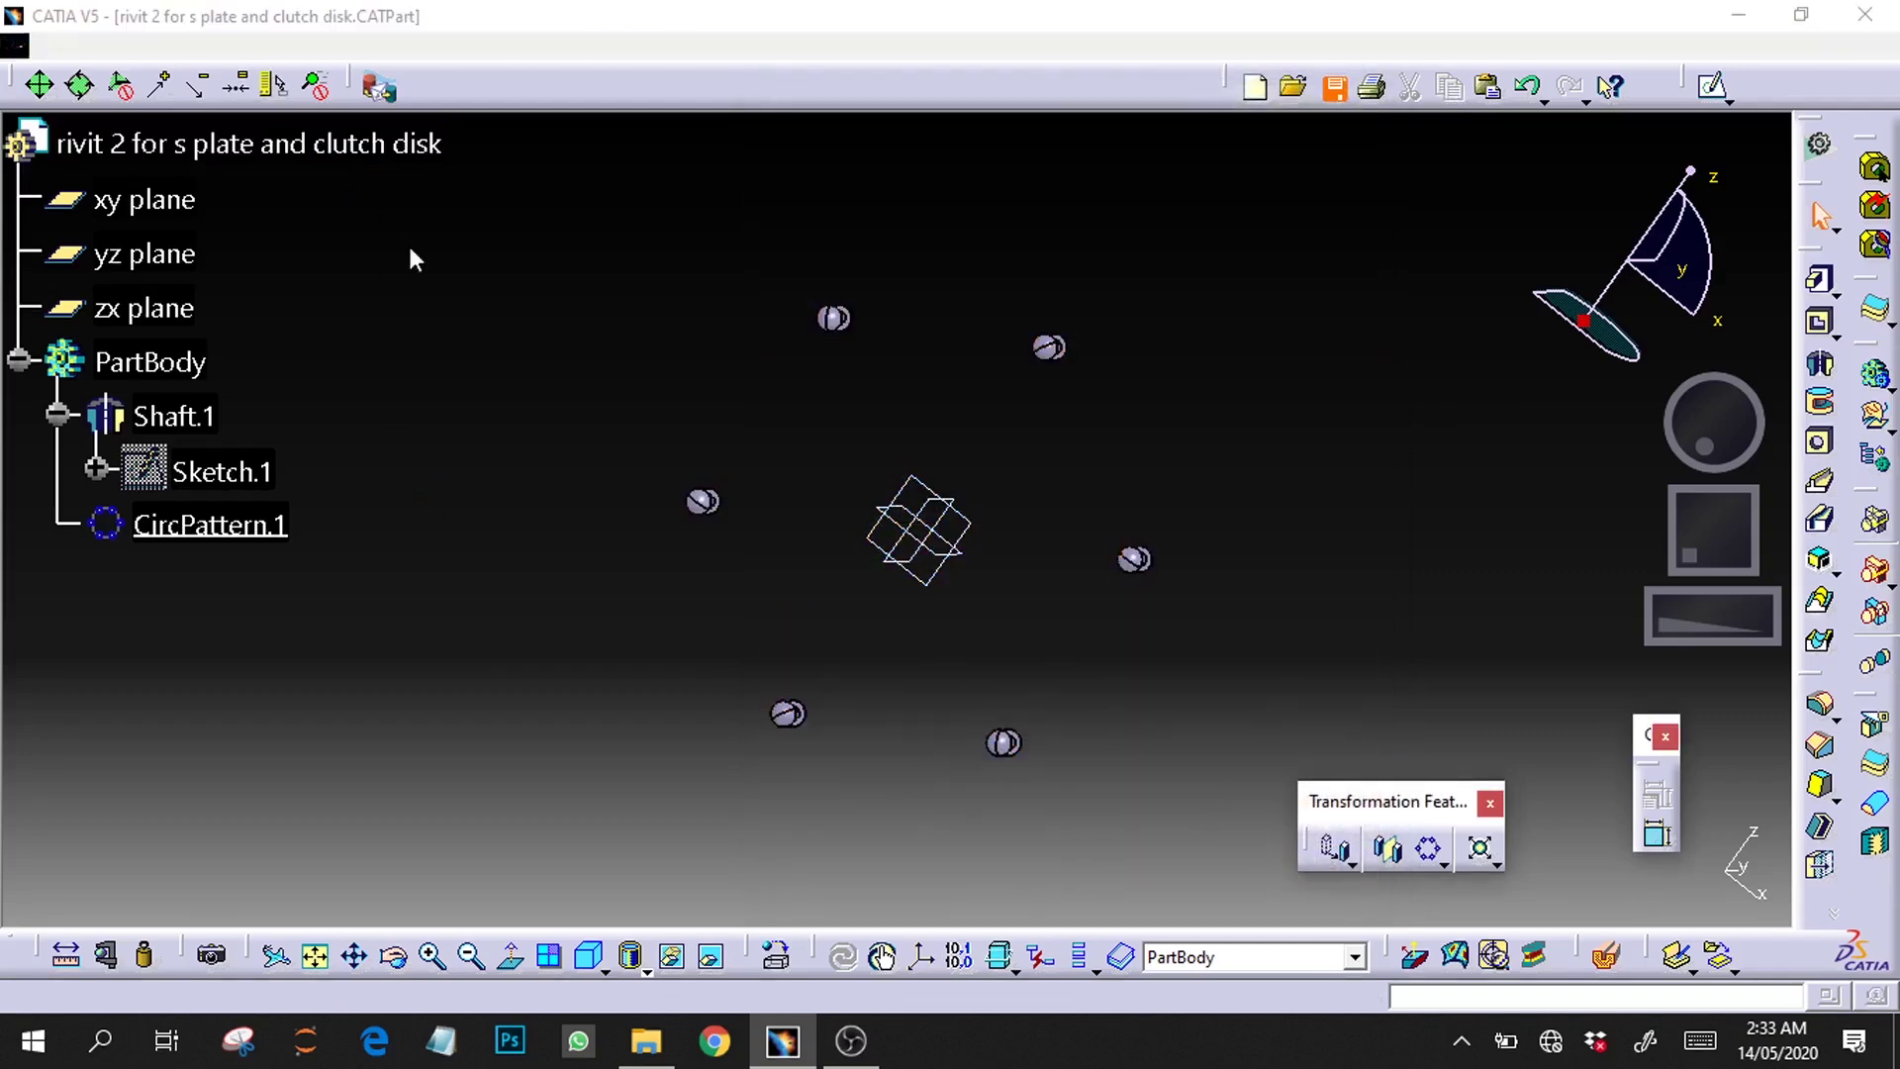
{"action": "key", "text": "ctrl+s"}
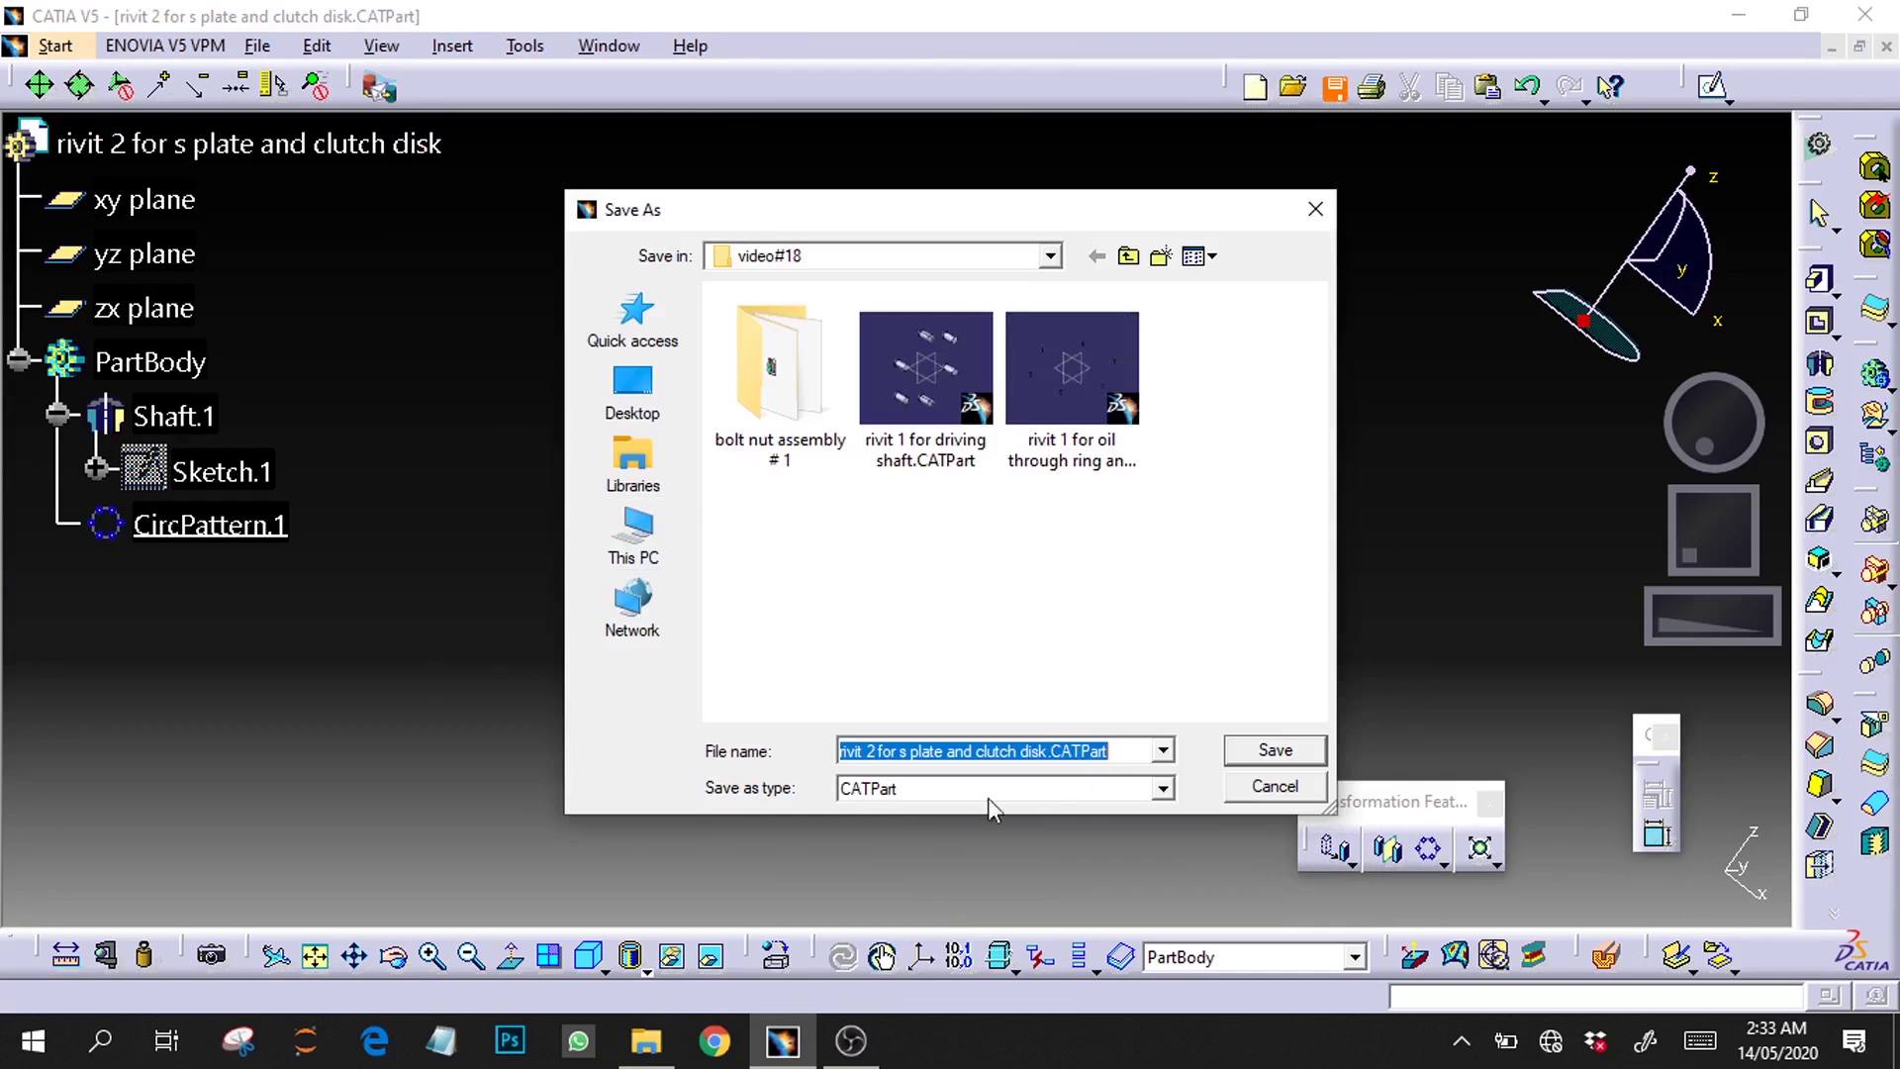
{"action": "left_click", "coordinate": [1258, 752]}
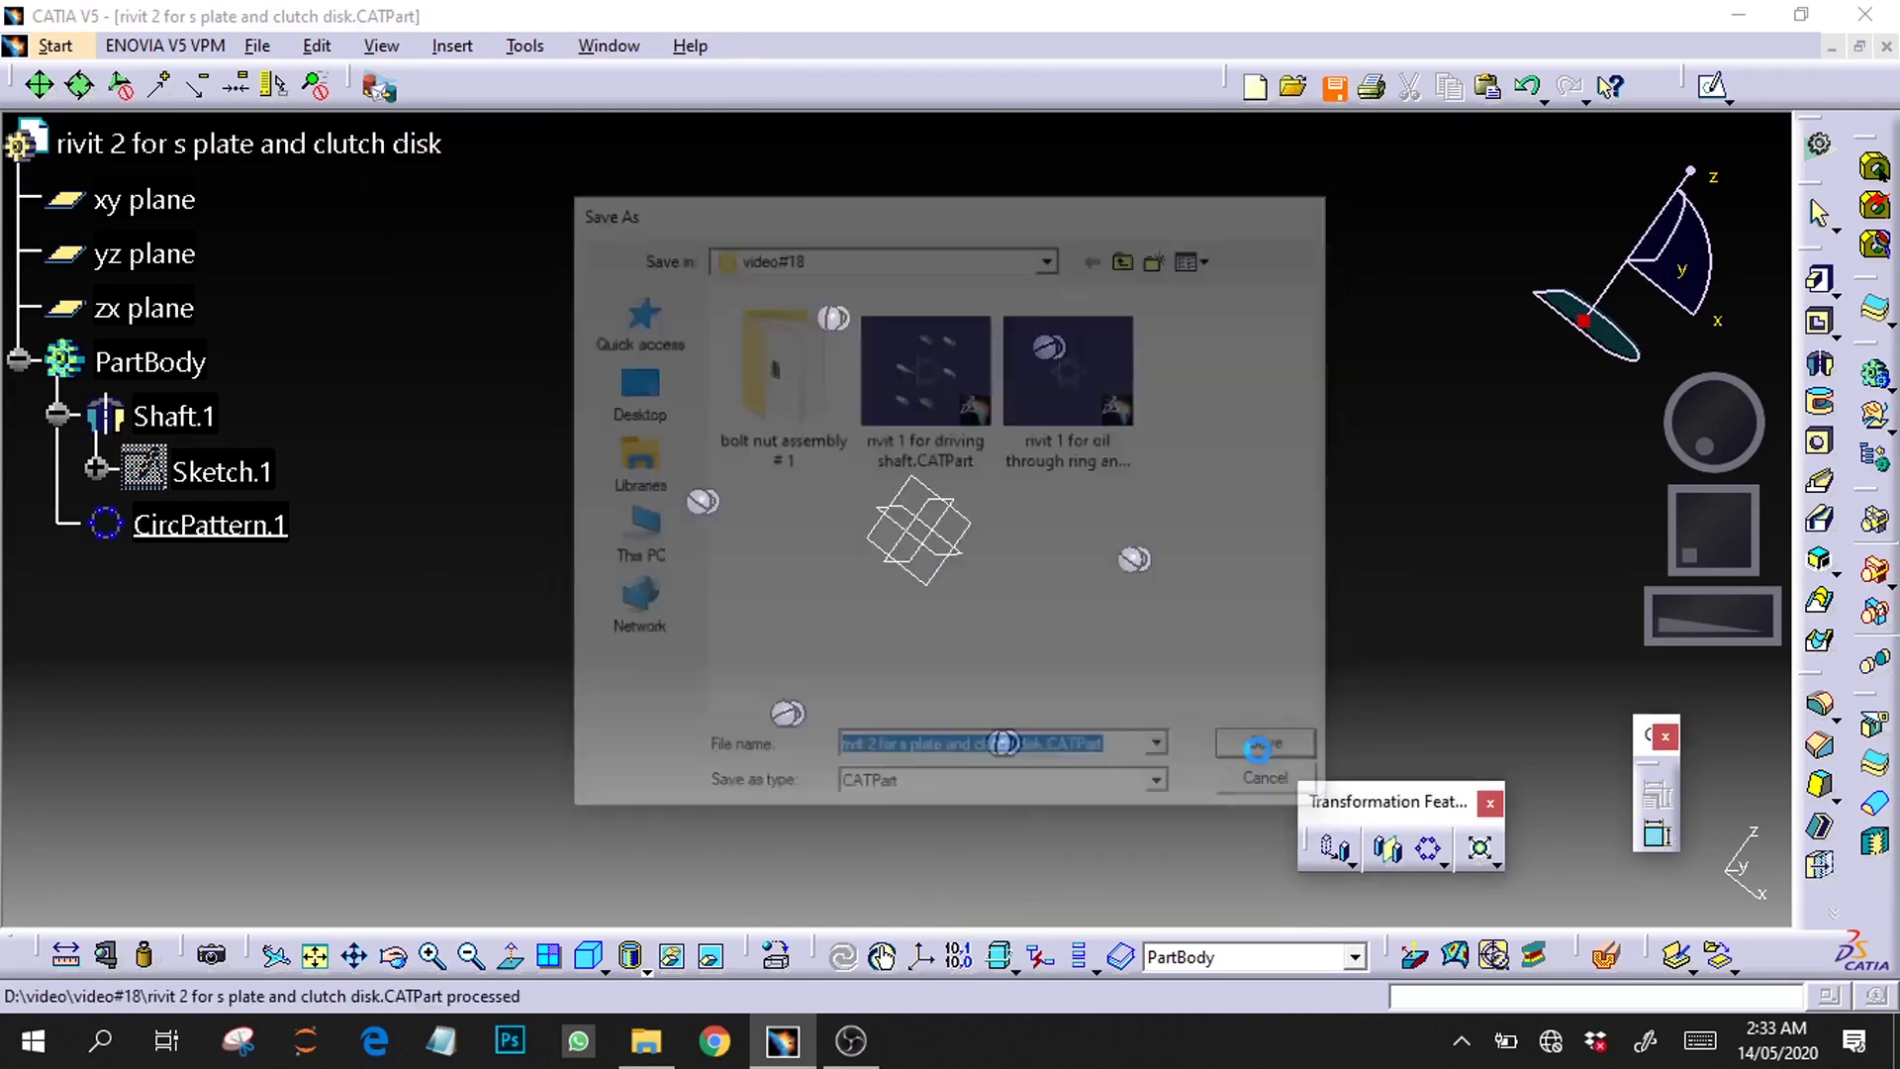
{"action": "left_click", "coordinate": [851, 1039]}
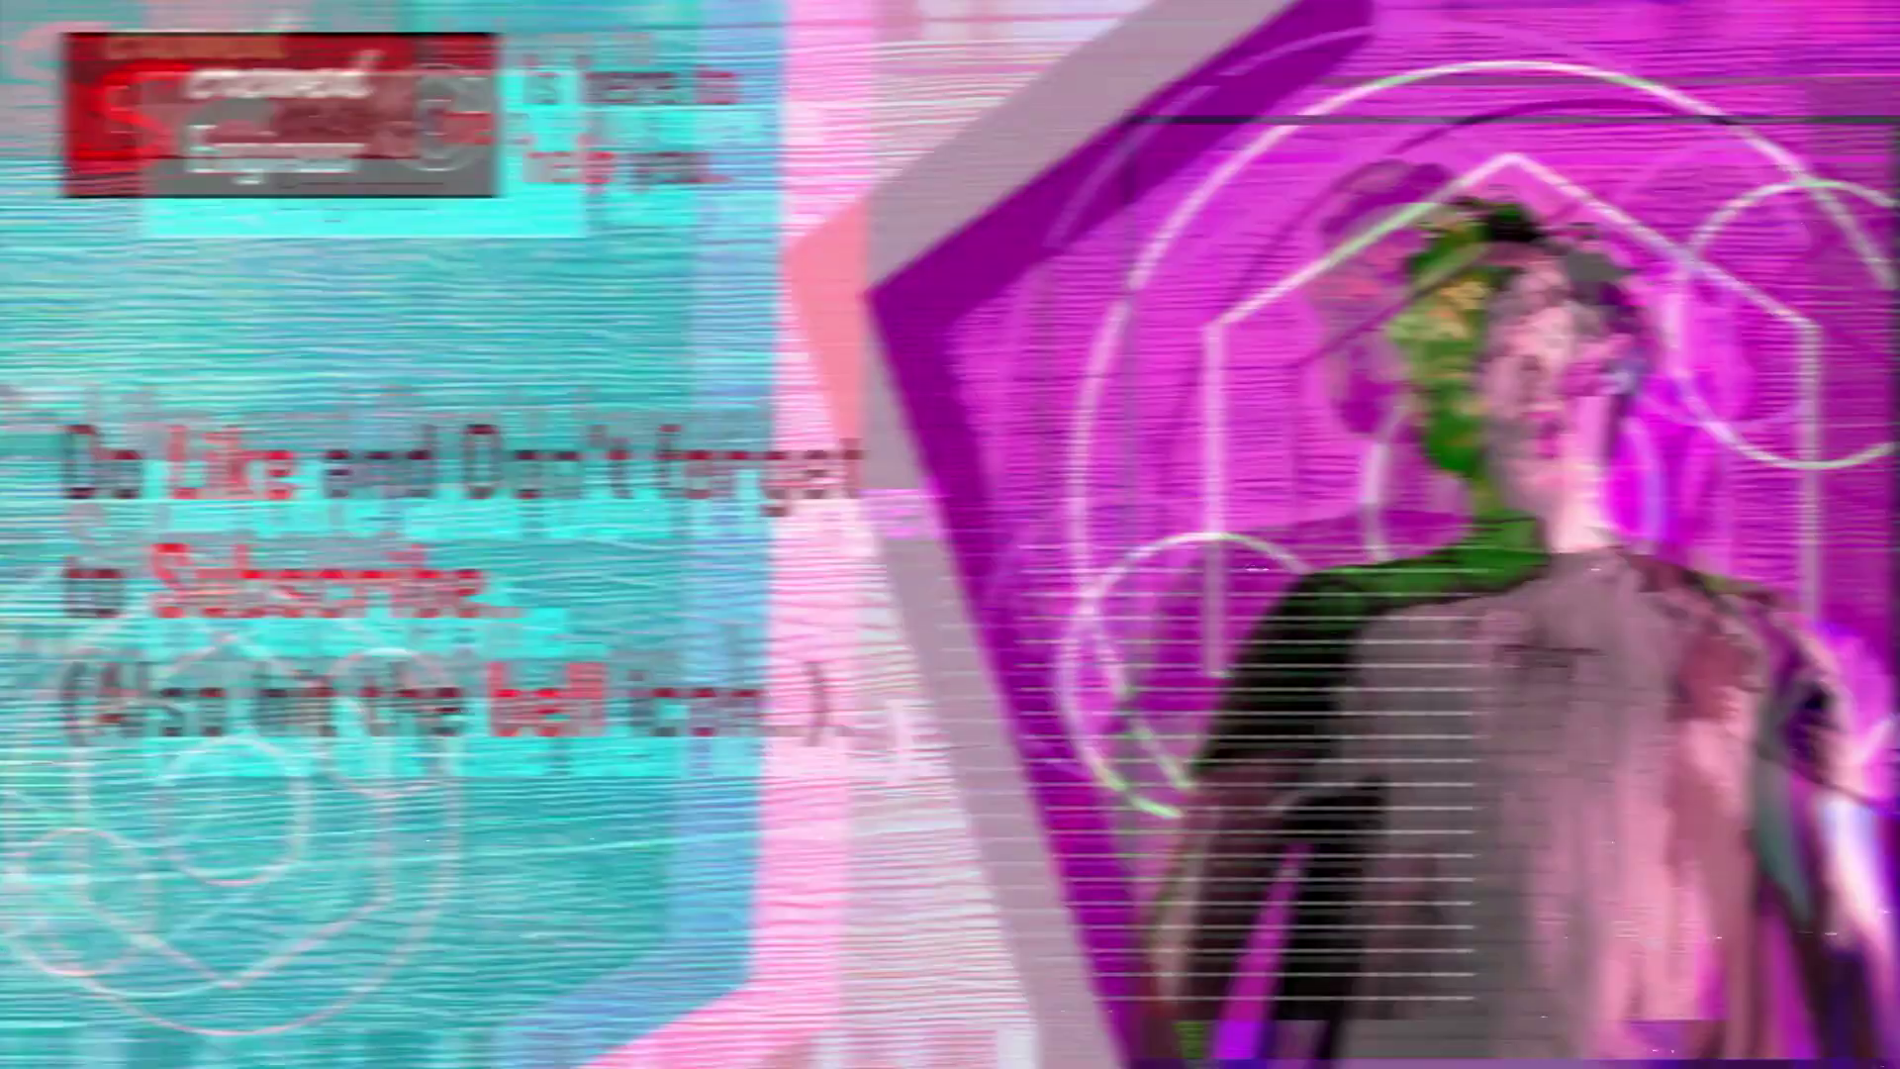